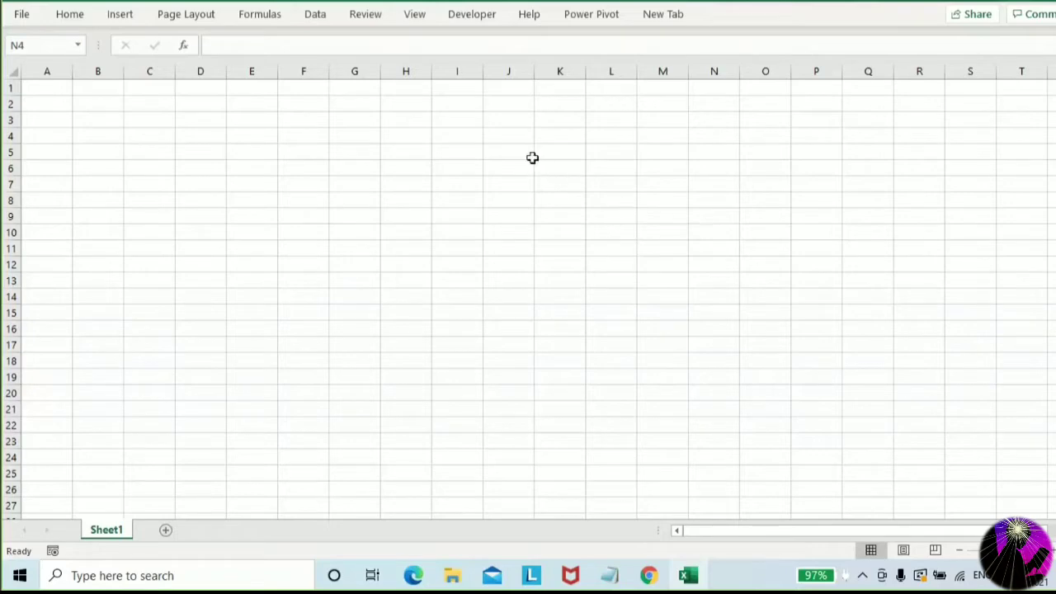
Merge and center cells F1:P3 and enter the title "REPORTING TIPS" in the merged cell
{"action": "left_click_drag", "start_coordinate": [313, 86], "coordinate": [823, 118]}
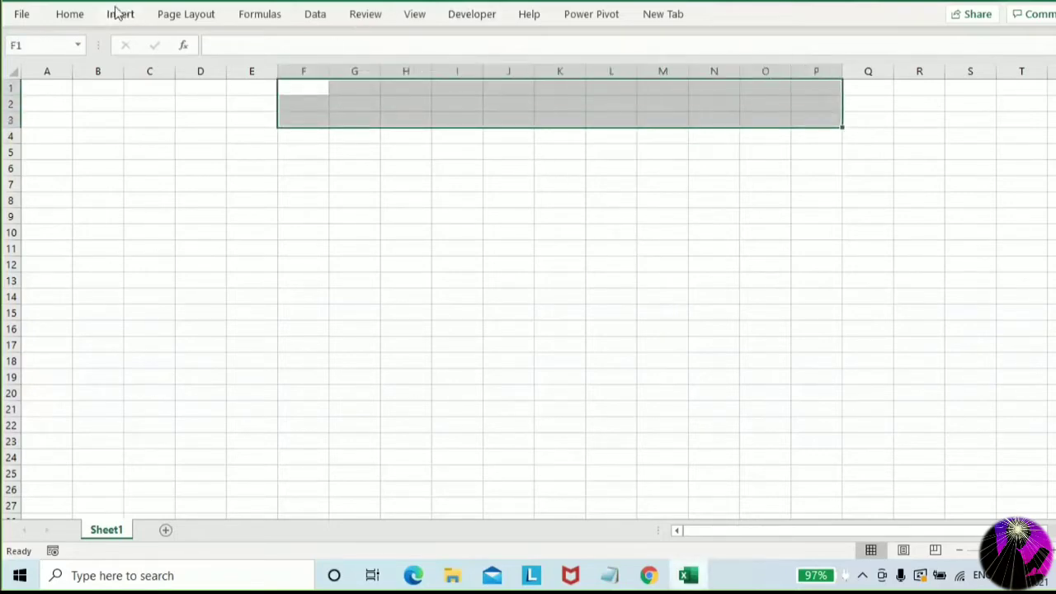
{"action": "left_click", "coordinate": [71, 14]}
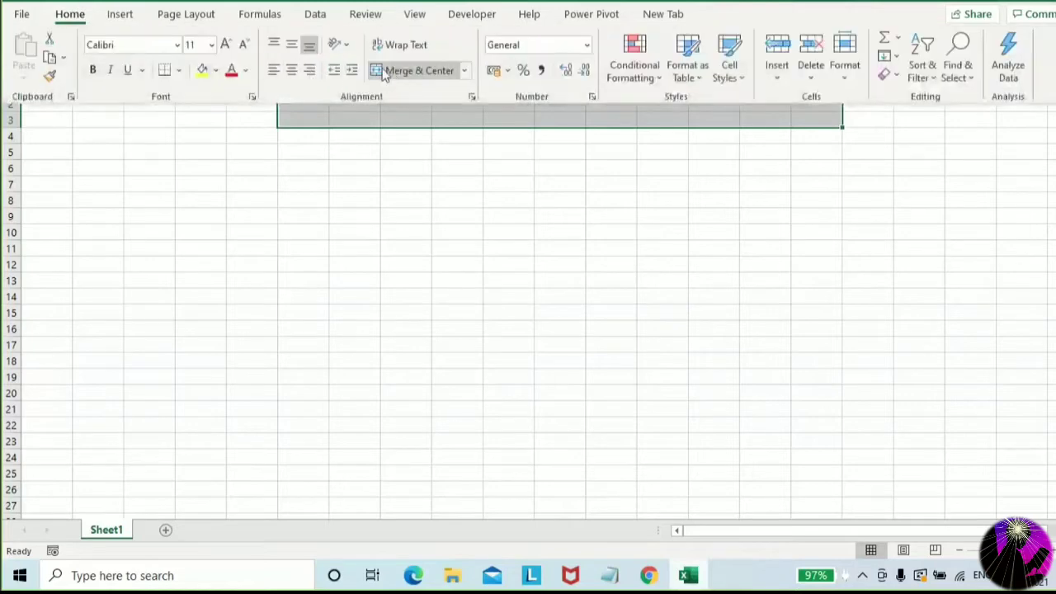
{"action": "left_click", "coordinate": [388, 71]}
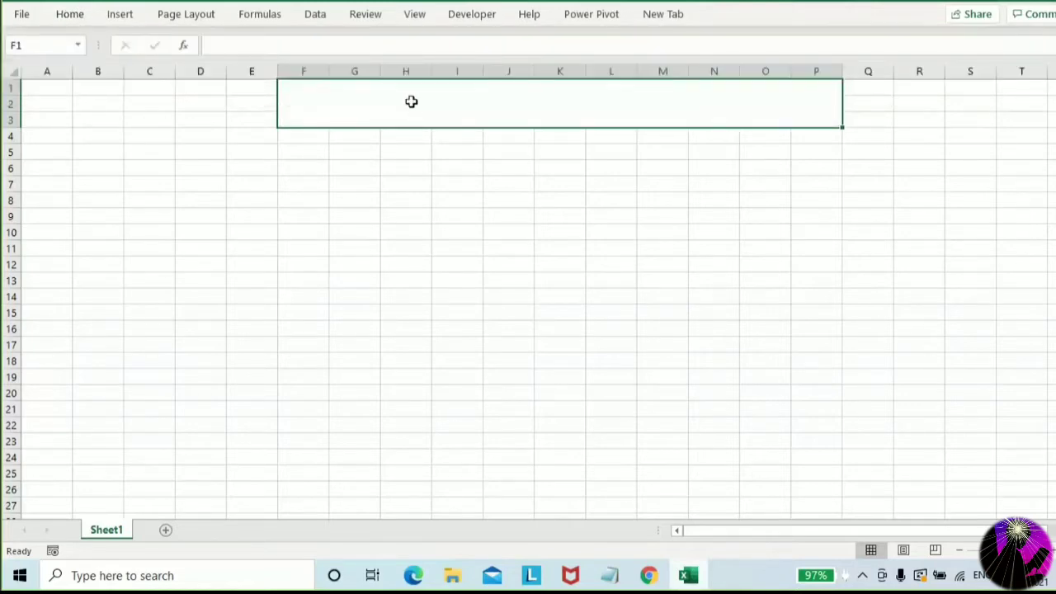
{"action": "type", "text": "REPORTING TI"}
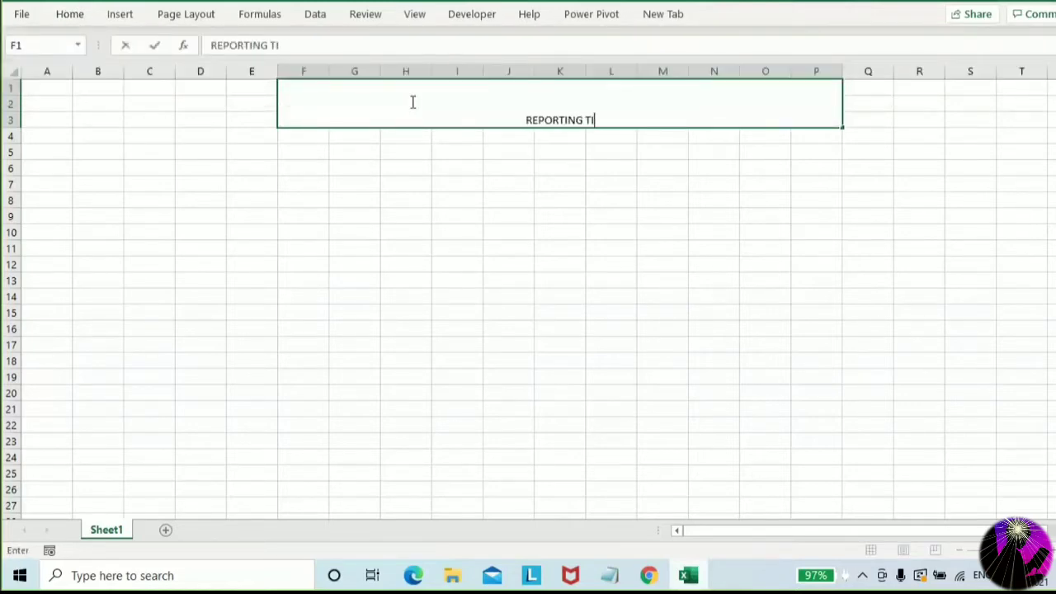
{"action": "type", "text": "PS"}
{"action": "key", "text": "Return"}
Middle-align the REPORTING TIPS title vertically and set its font size to 25
{"action": "left_click", "coordinate": [460, 99]}
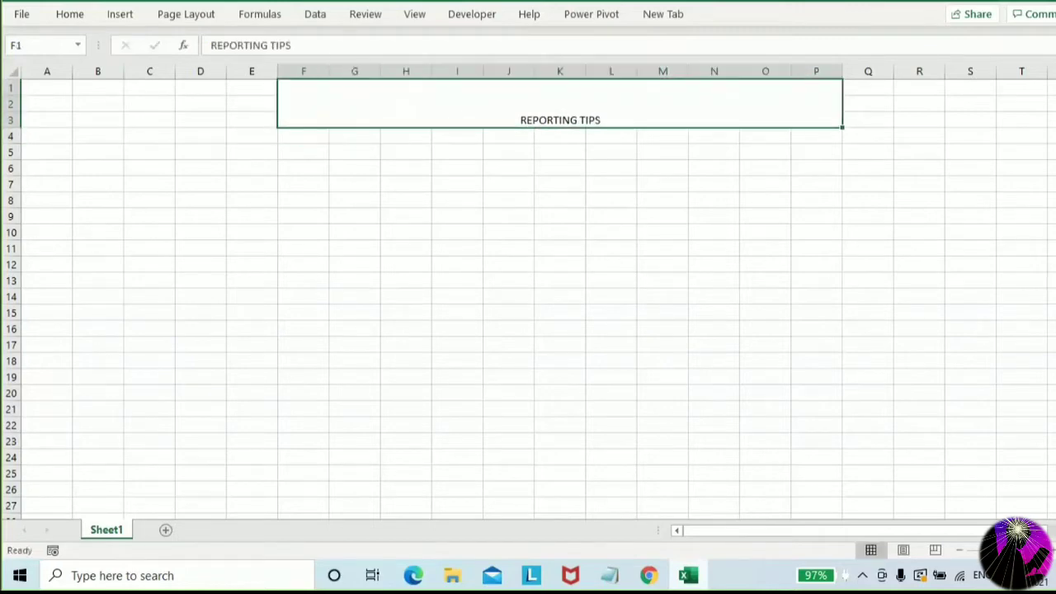
{"action": "left_click", "coordinate": [71, 17]}
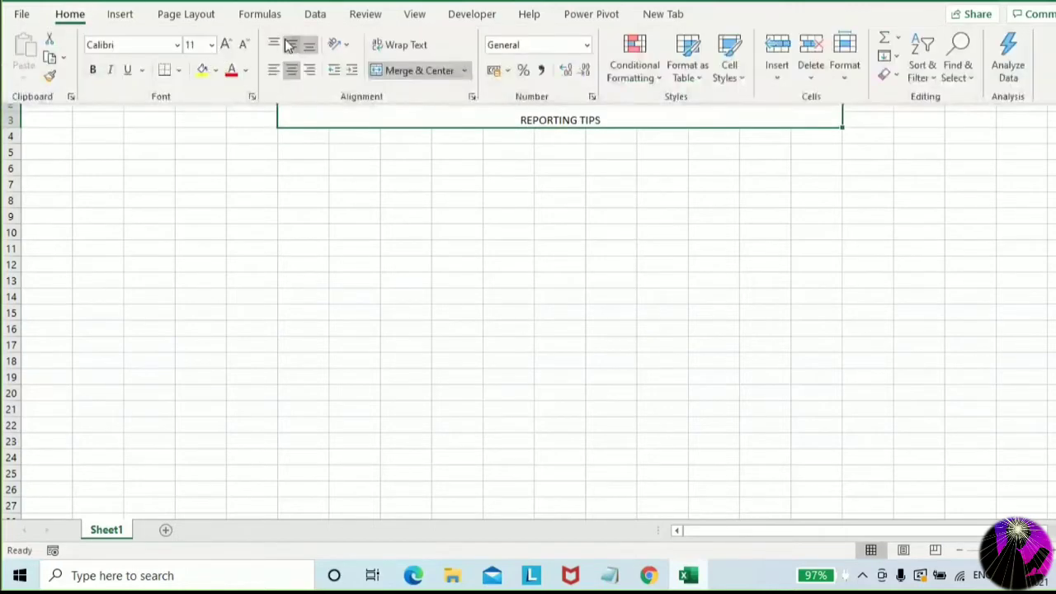
{"action": "left_click", "coordinate": [289, 45]}
{"action": "left_click", "coordinate": [198, 44]}
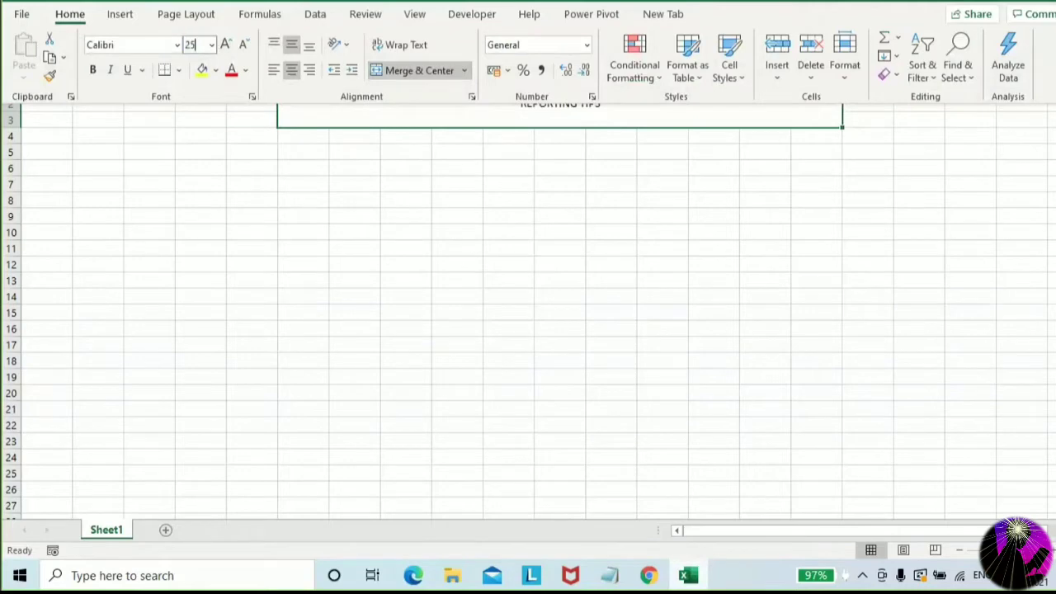
{"action": "type", "text": "25"}
{"action": "key", "text": "Return"}
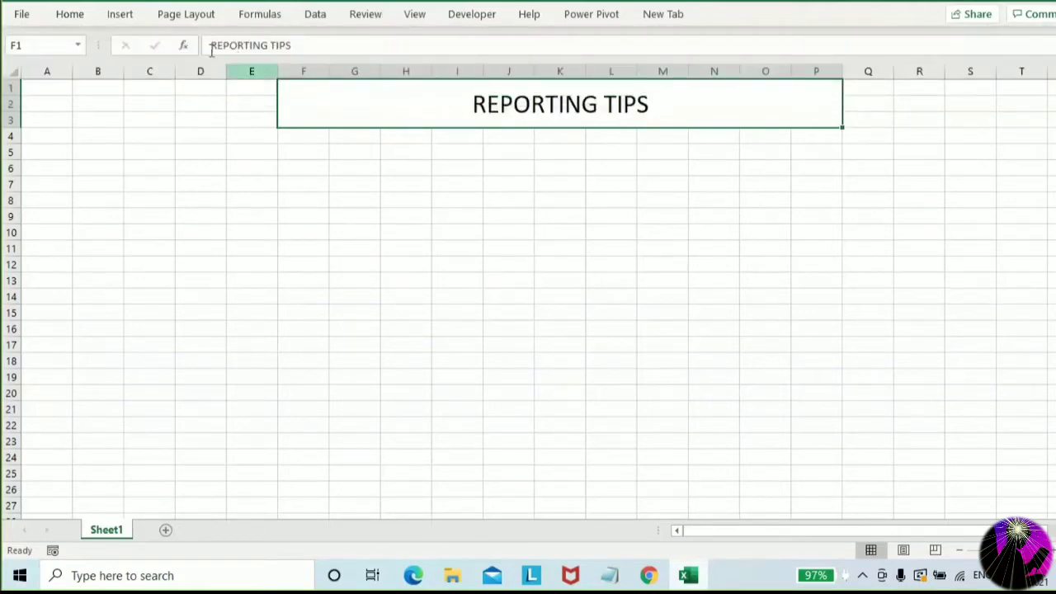
Fill the merged title cell with yellow
{"action": "left_click", "coordinate": [66, 16]}
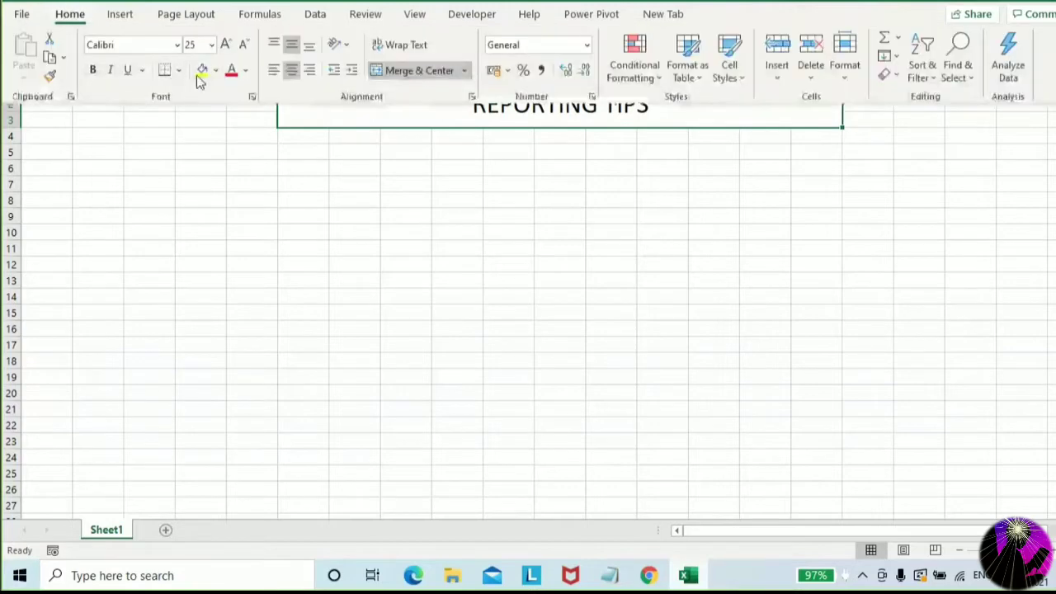
{"action": "left_click", "coordinate": [201, 73]}
{"action": "left_click", "coordinate": [367, 200]}
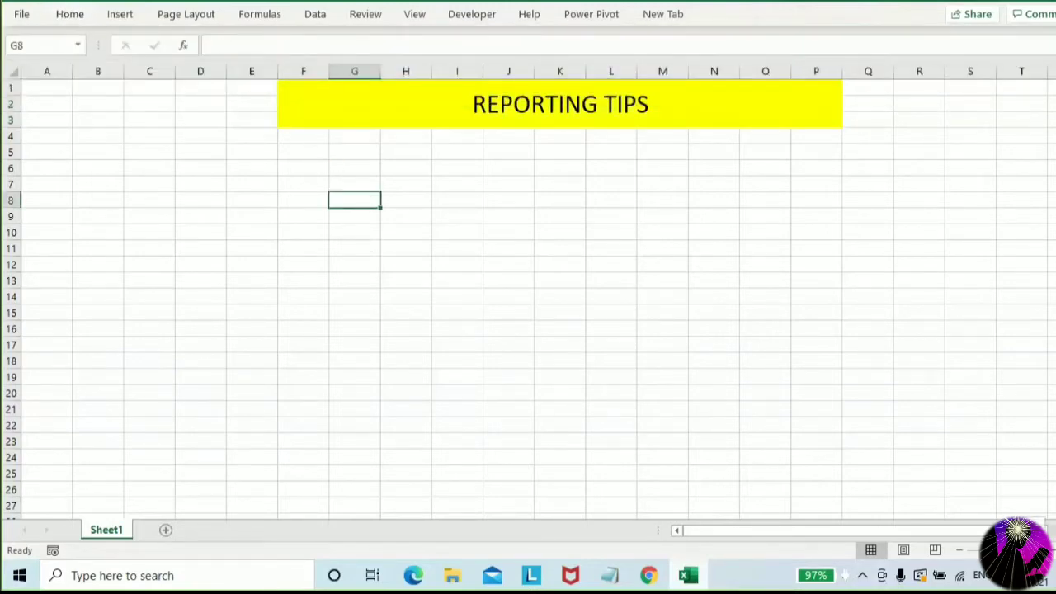
Widen column G and enter the header "Type of Tips" in G7
{"action": "scroll", "coordinate": [559, 332], "scroll_direction": "up", "scroll_amount": 2}
{"action": "left_click_drag", "start_coordinate": [448, 74], "coordinate": [529, 77]}
{"action": "key", "text": "Up"}
{"action": "type", "text": "T"}
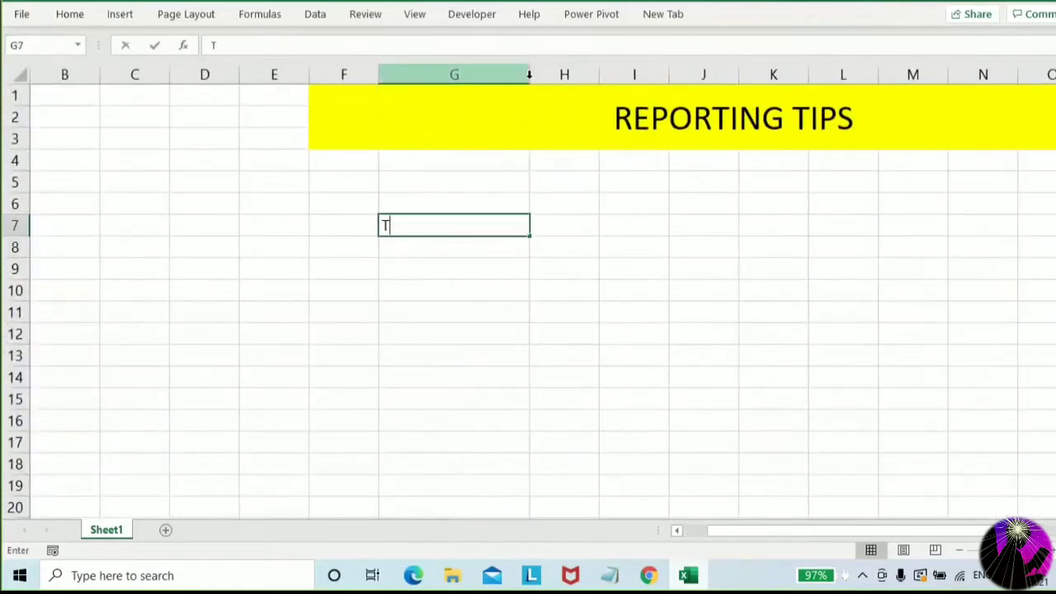
{"action": "type", "text": "ype of Tips"}
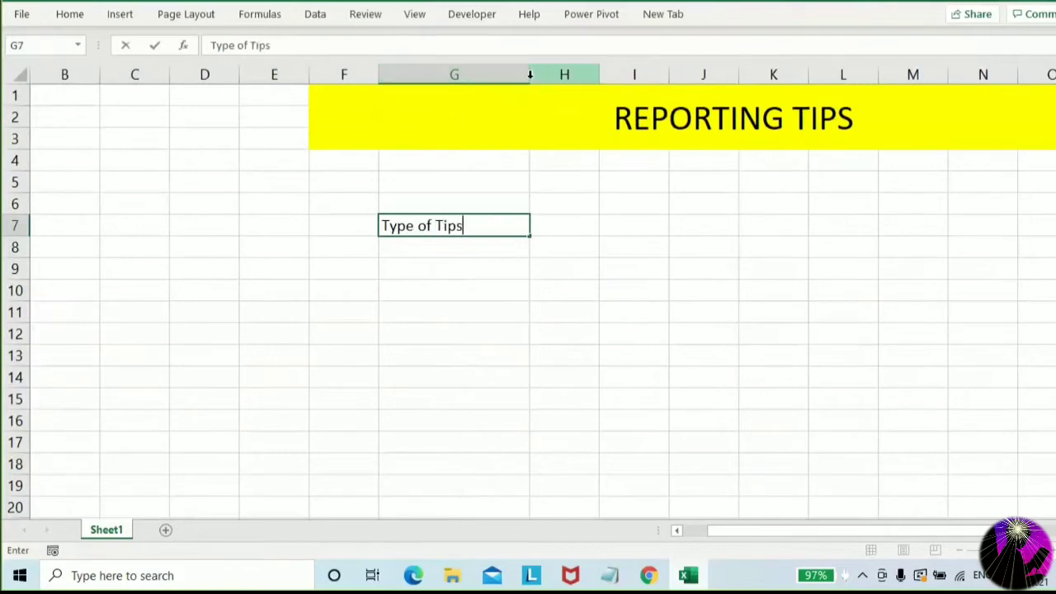
{"action": "key", "text": "Return"}
Widen column H and enter the header "Description" in H7
{"action": "key", "text": "Up"}
{"action": "key", "text": "Right"}
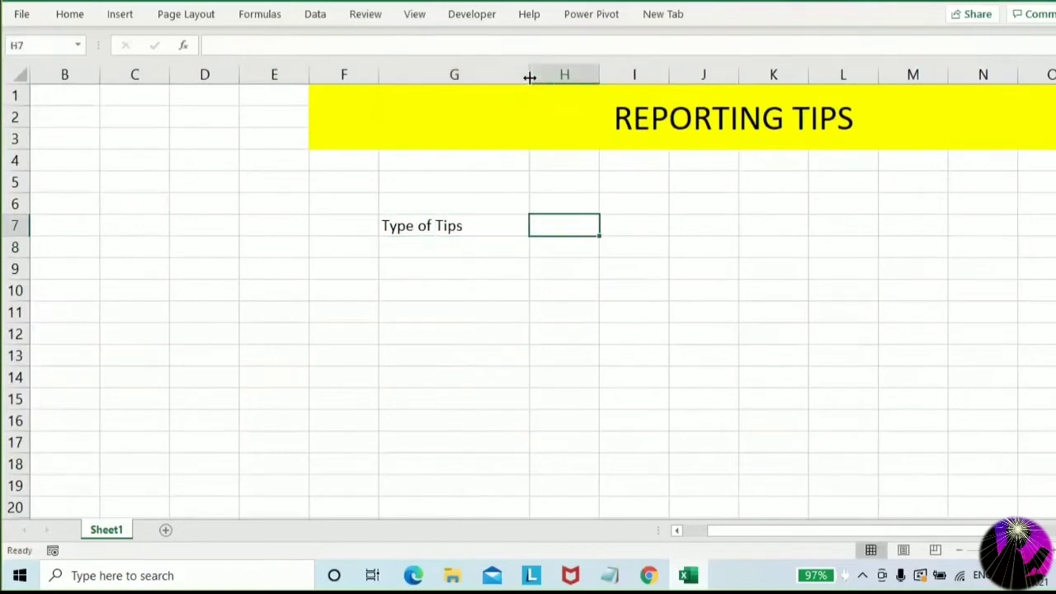
{"action": "left_click_drag", "start_coordinate": [597, 73], "coordinate": [687, 73]}
{"action": "type", "text": "De"}
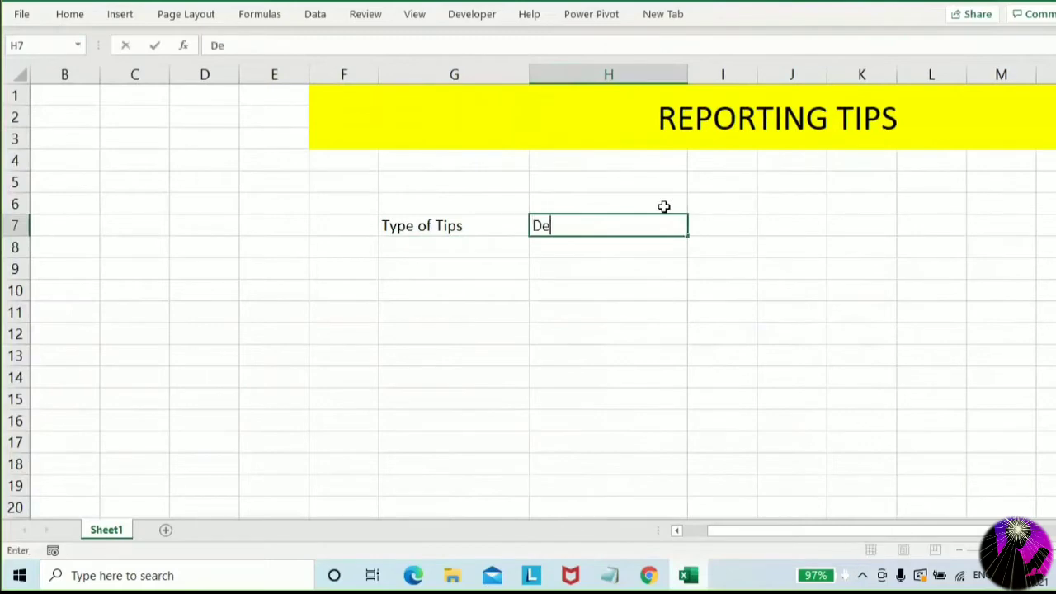
{"action": "type", "text": "scription"}
{"action": "key", "text": "ctrl+Return"}
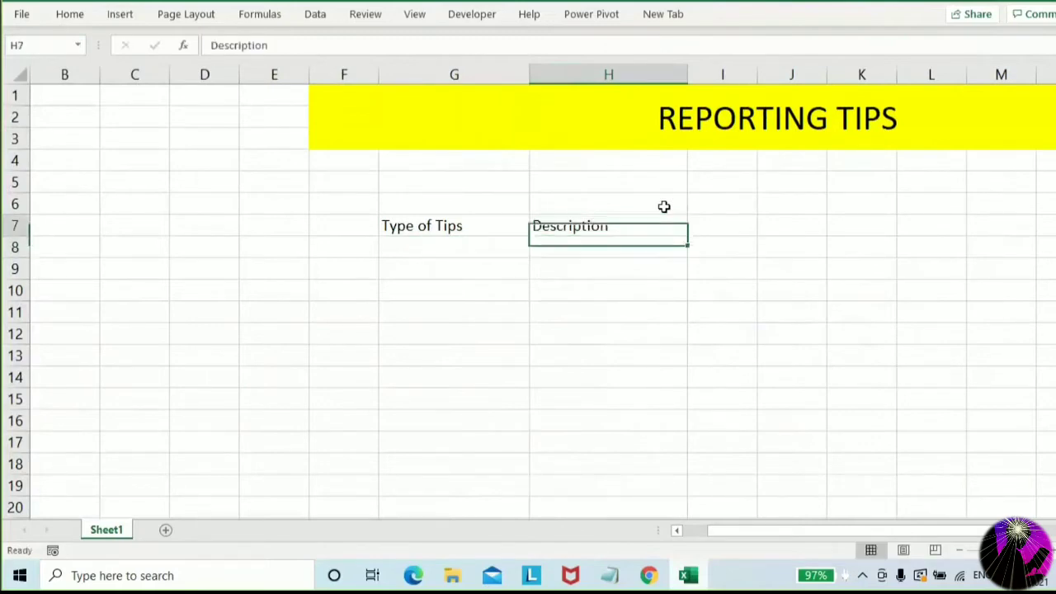
Move the "Description" header from H7 to I7 and enter "Shortcut Keys" in H7
{"action": "key", "text": "ctrl+x"}
{"action": "key", "text": "Right"}
{"action": "key", "text": "Return"}
{"action": "key", "text": "Left"}
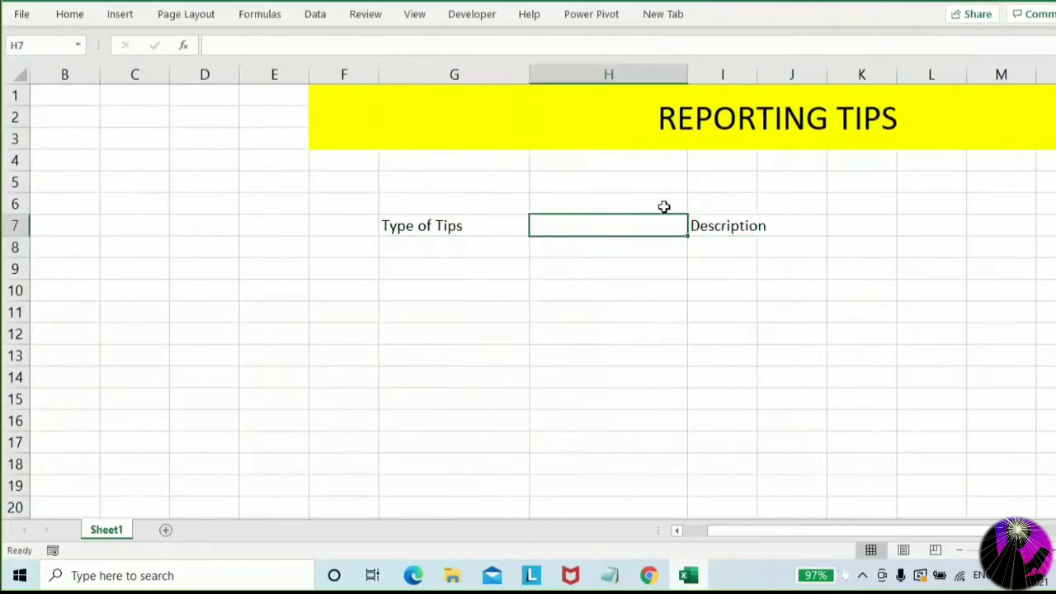
{"action": "type", "text": "Shor"}
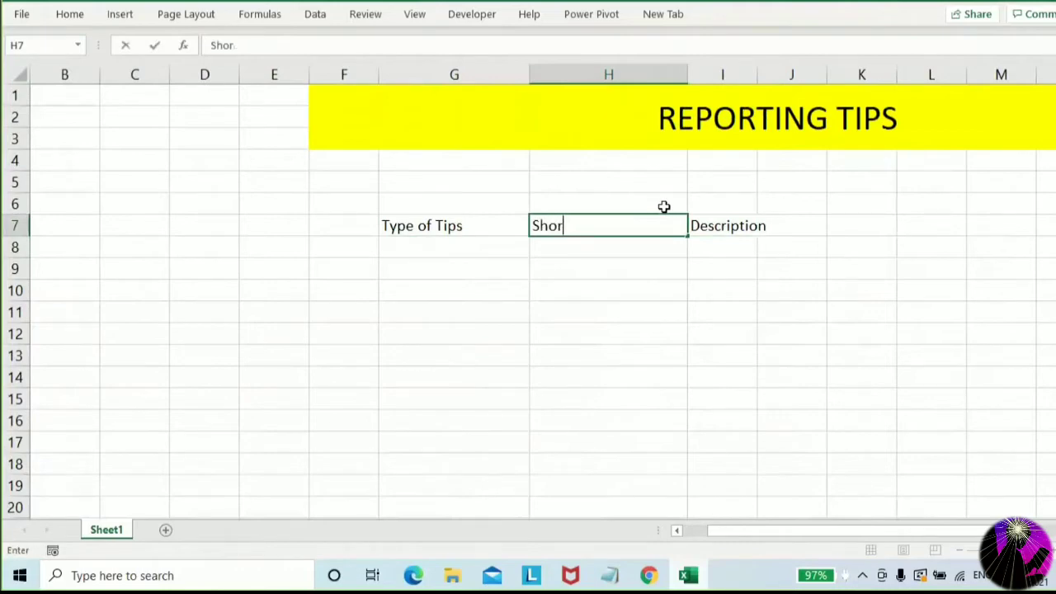
{"action": "type", "text": "tcut Keys"}
{"action": "key", "text": "Return"}
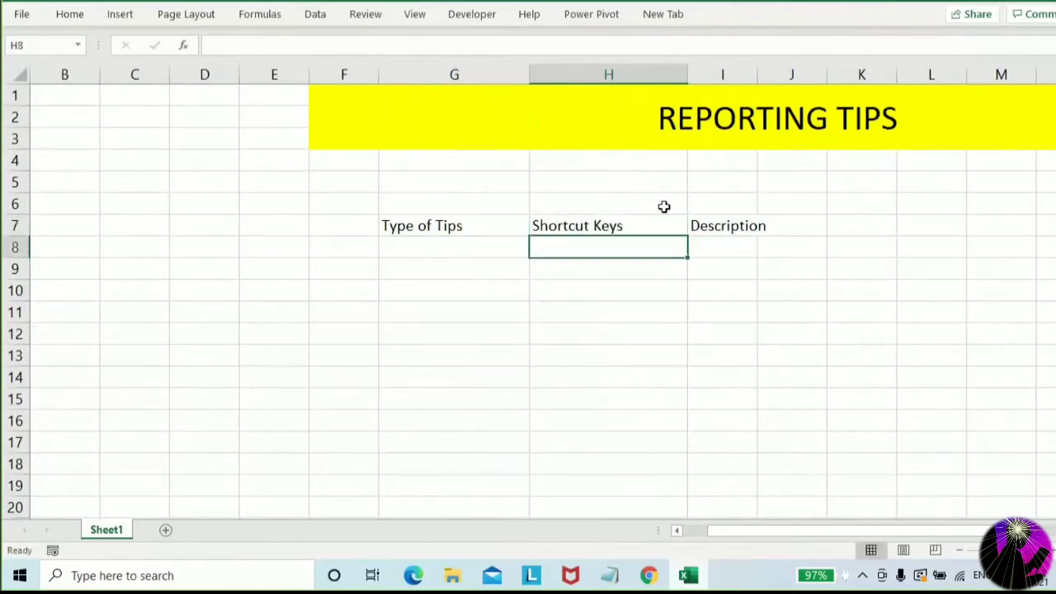
Widen columns I and J and enter the header "Status" in J7
{"action": "left_click_drag", "start_coordinate": [755, 74], "coordinate": [831, 74]}
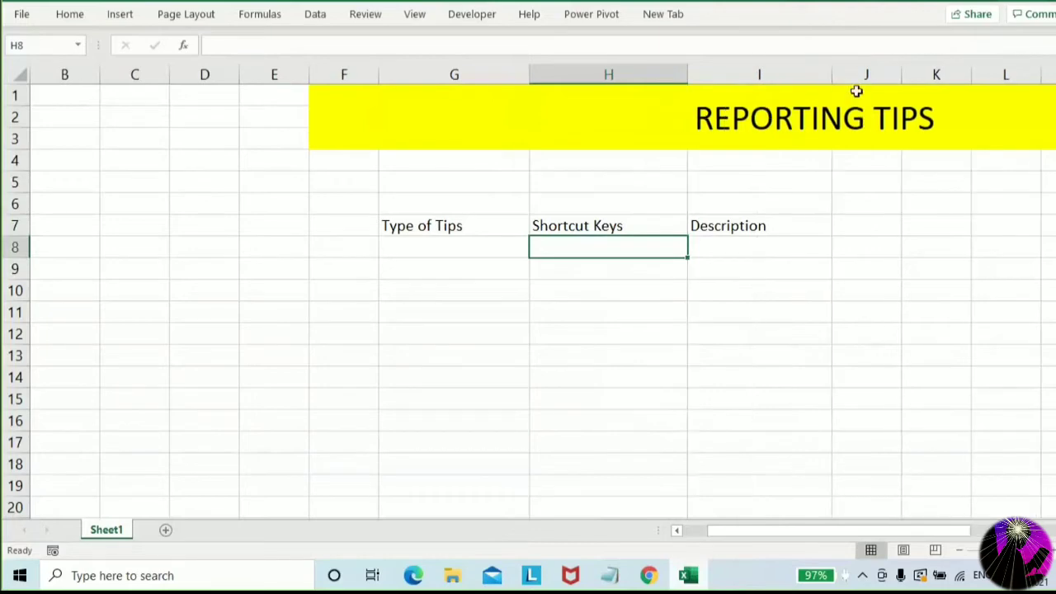
{"action": "left_click_drag", "start_coordinate": [899, 76], "coordinate": [954, 82]}
{"action": "left_click", "coordinate": [862, 223]}
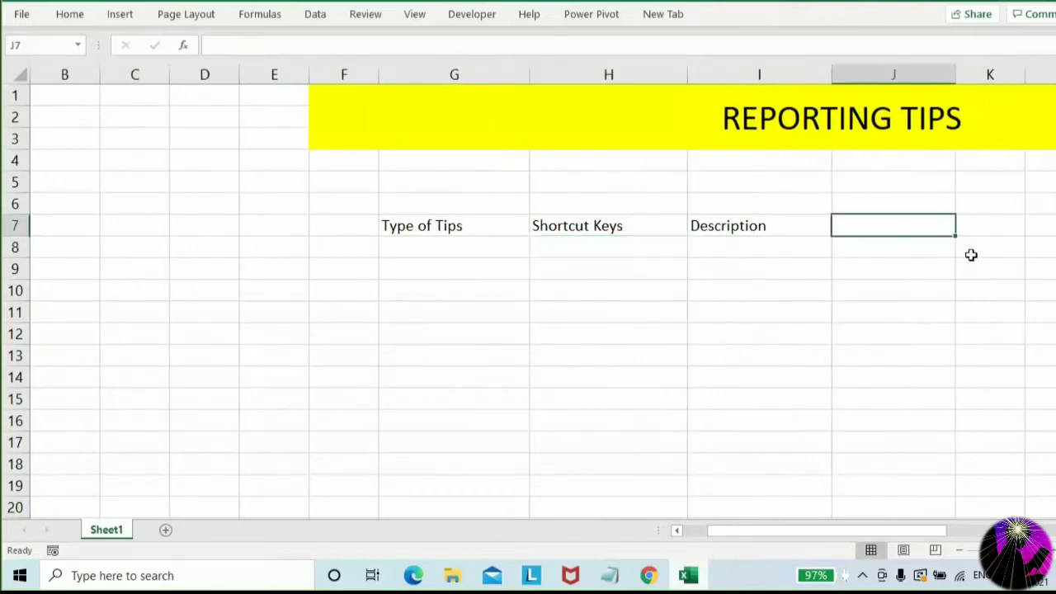
{"action": "type", "text": "Status"}
{"action": "key", "text": "Return"}
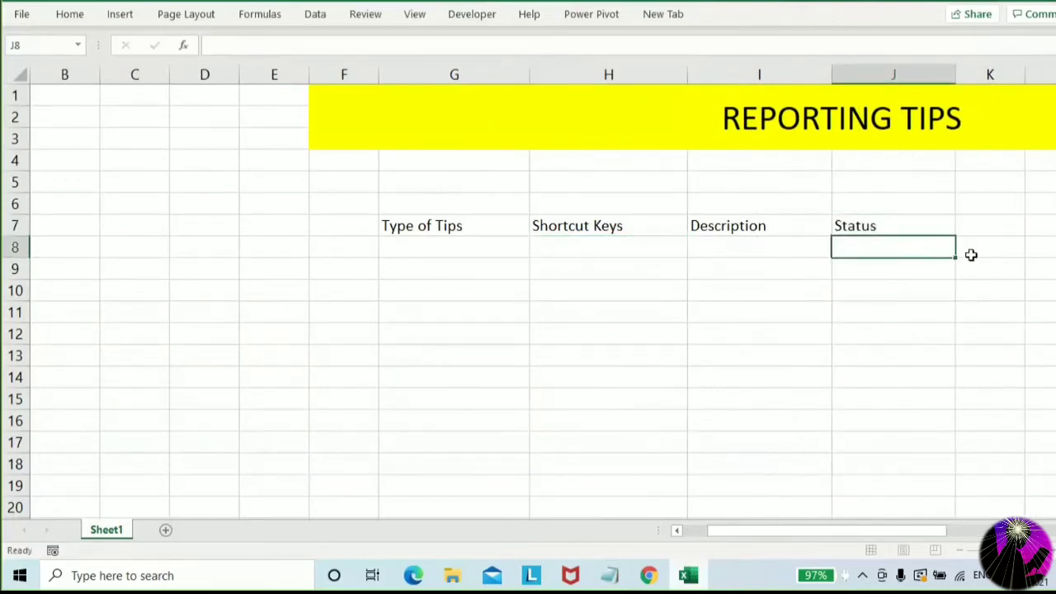
Convert the range G7:J19 into a table, using its first row as headers
{"action": "key", "text": "Up"}
{"action": "key", "text": "Left"}
{"action": "key", "text": "Left"}
{"action": "key", "text": "Left"}
{"action": "key", "text": "ctrl+shift+Right"}
{"action": "key", "text": "shift+Down"}
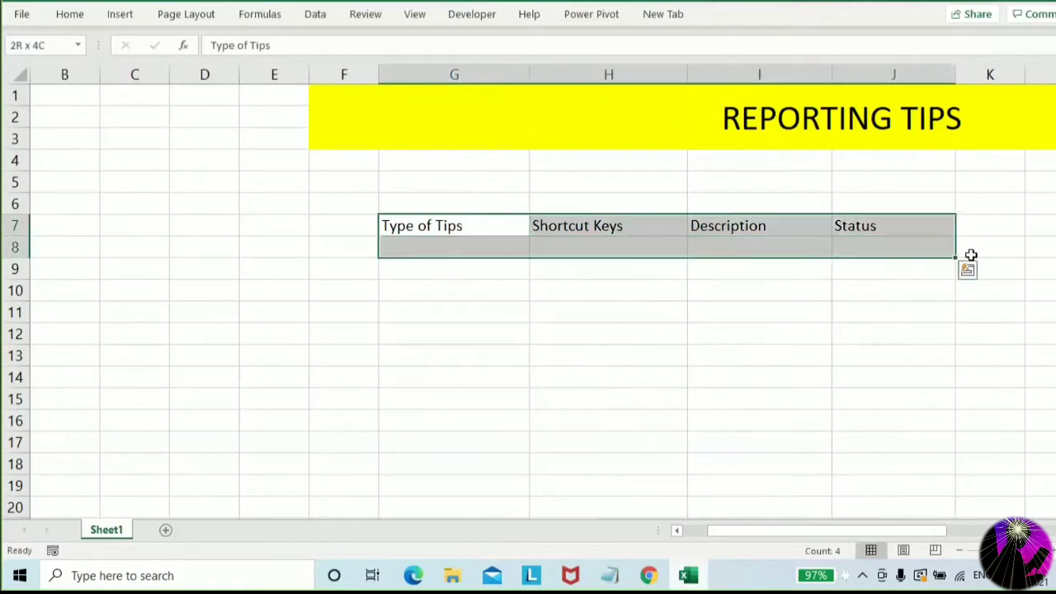
{"action": "key", "text": "shift+Down"}
{"action": "key", "text": "shift+Down"}
{"action": "key", "text": "shift+Down"}
{"action": "key", "text": "shift+Down"}
{"action": "key", "text": "shift+Down"}
{"action": "key", "text": "shift+Down"}
{"action": "key", "text": "shift+Down"}
{"action": "key", "text": "shift+Down"}
{"action": "key", "text": "shift+Down"}
{"action": "key", "text": "shift+Down"}
{"action": "key", "text": "shift+Down"}
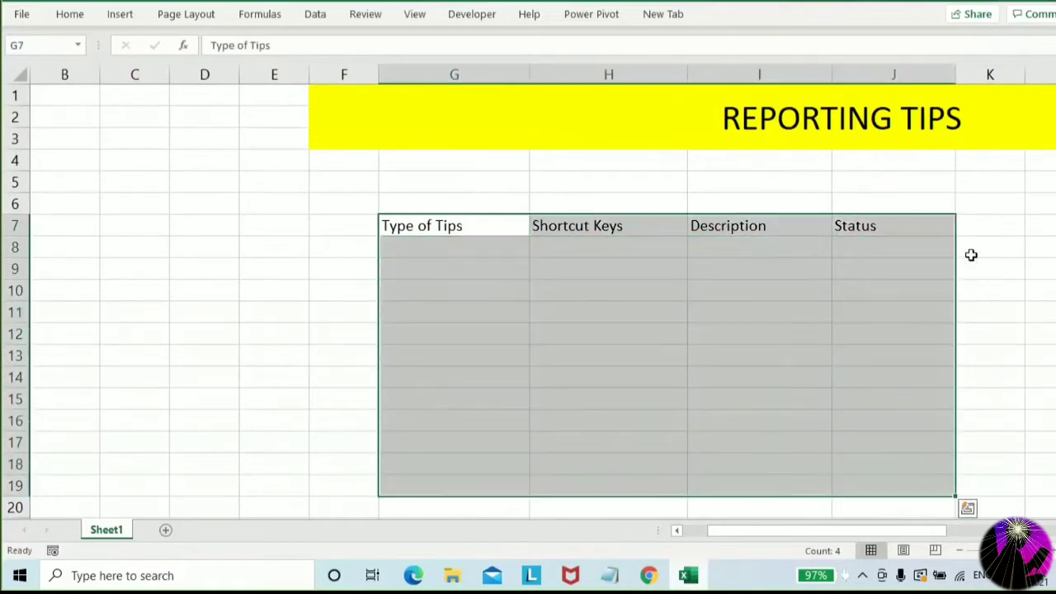
{"action": "key", "text": "ctrl+t"}
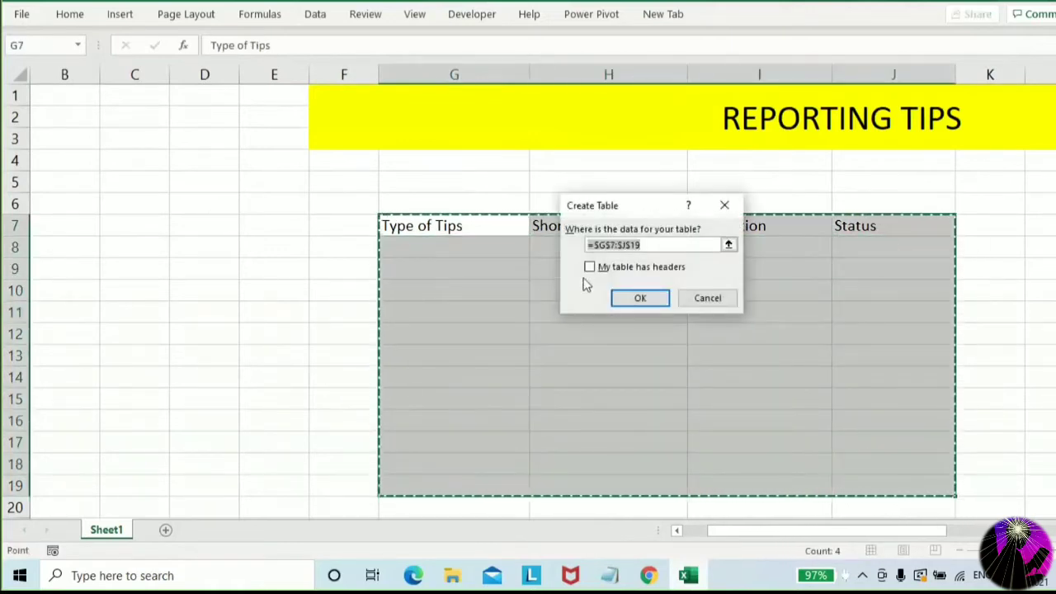
{"action": "left_click", "coordinate": [590, 267]}
{"action": "left_click", "coordinate": [628, 302]}
{"action": "left_click", "coordinate": [604, 328]}
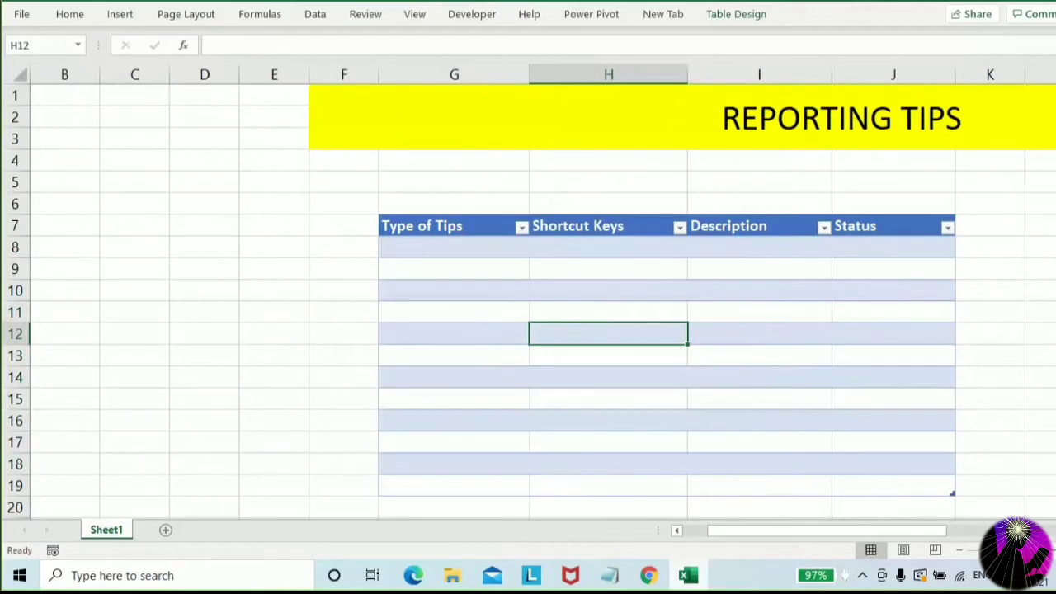
Rename Sheet1 as SummarySheet and add a new blank worksheet after it
{"action": "right_click", "coordinate": [111, 530]}
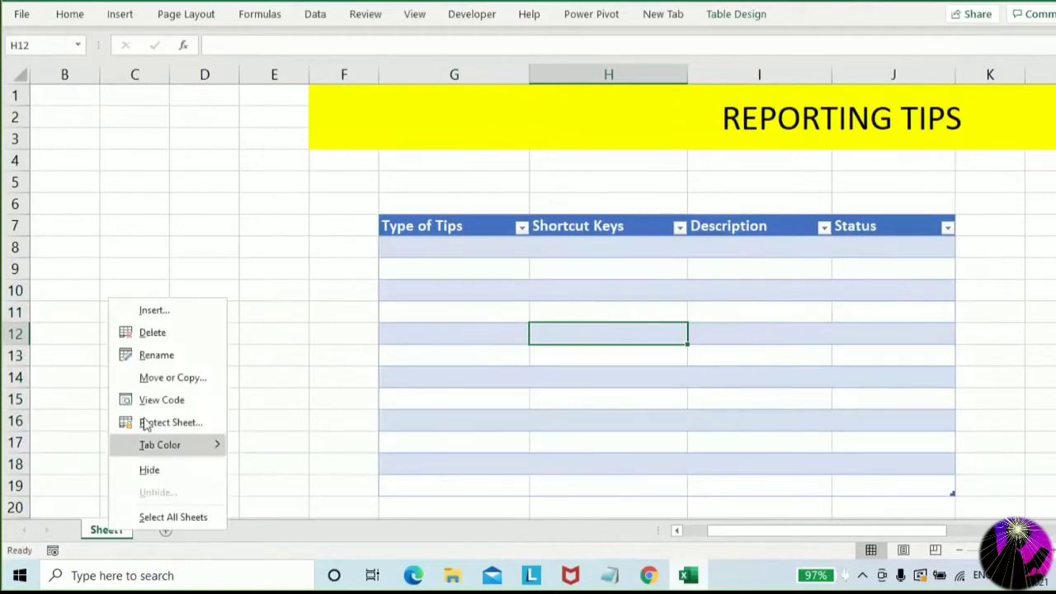
{"action": "left_click", "coordinate": [164, 355]}
{"action": "type", "text": "Summar"}
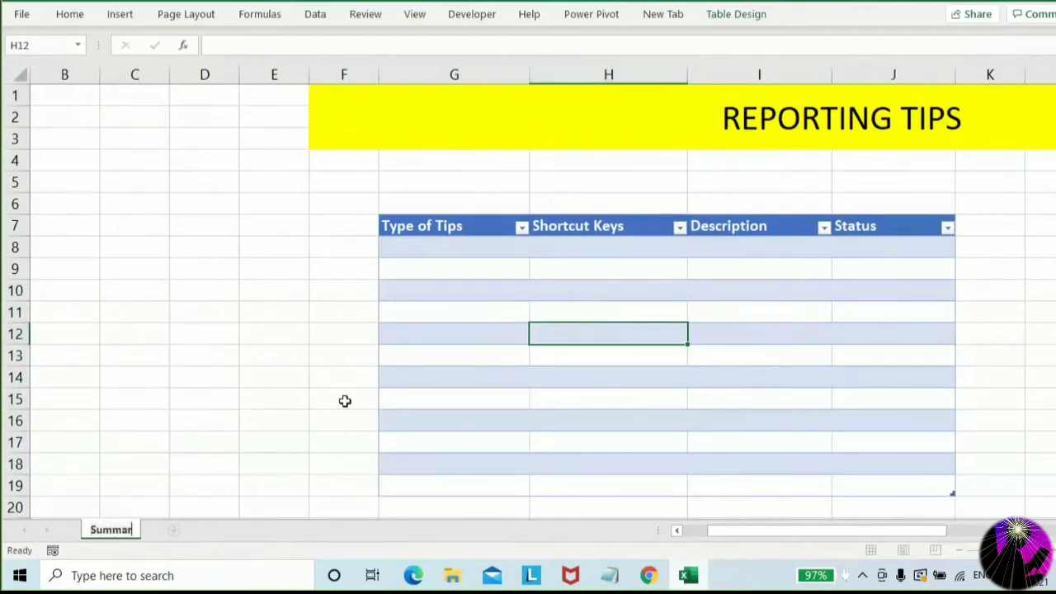
{"action": "type", "text": "ySheet"}
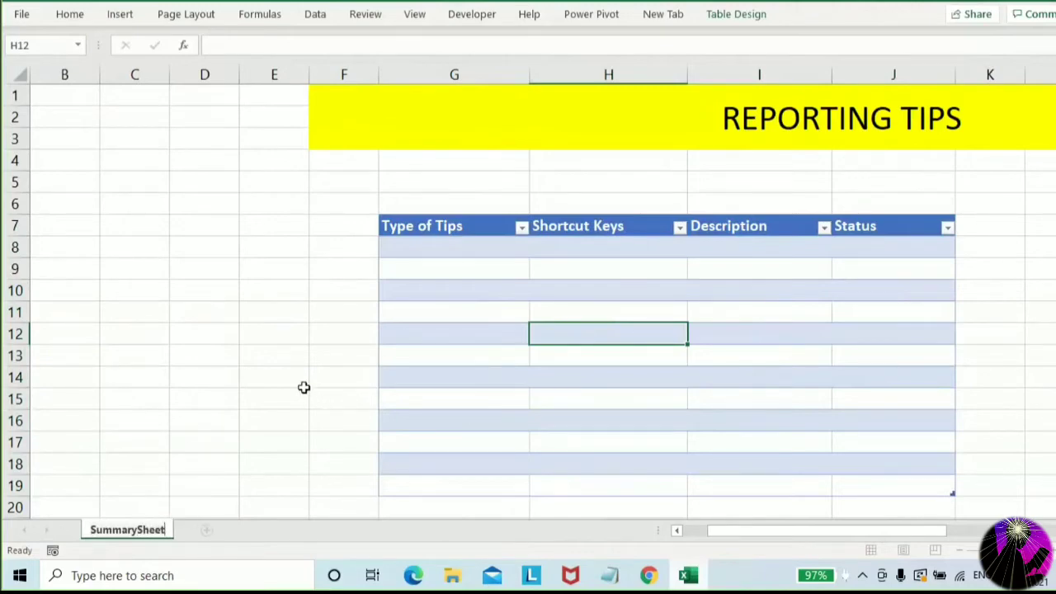
{"action": "left_click", "coordinate": [253, 330]}
{"action": "scroll", "coordinate": [253, 330], "scroll_direction": "down", "scroll_amount": 1}
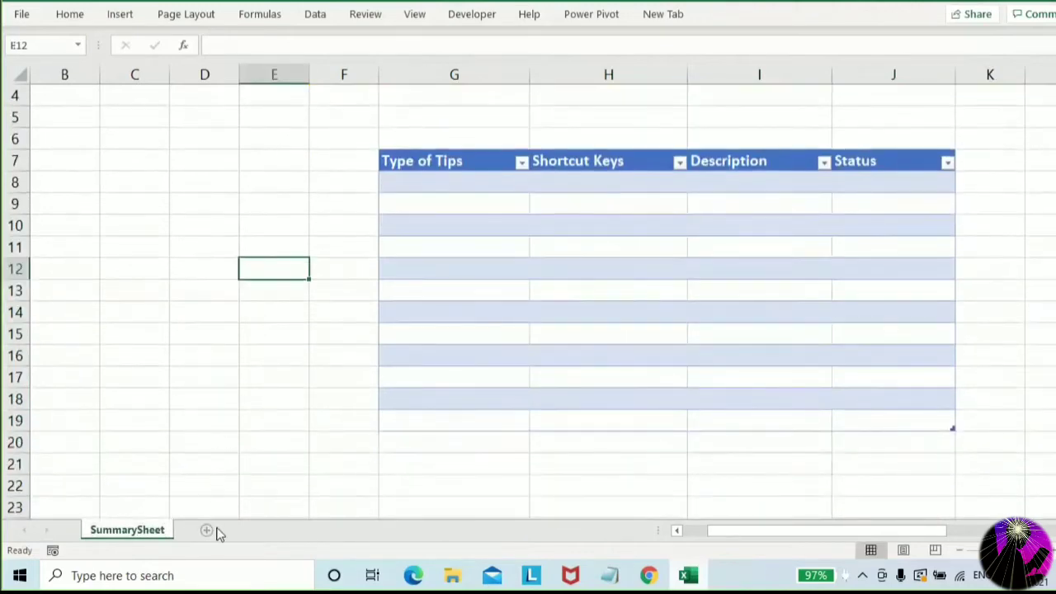
{"action": "left_click", "coordinate": [211, 532]}
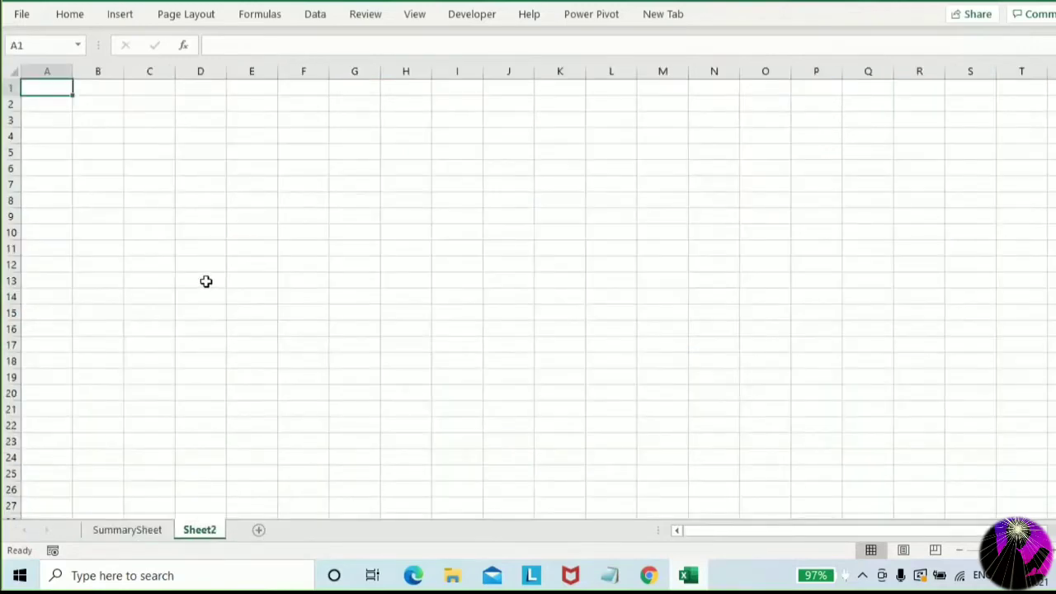
Open the recent workbook MultiSheet.xls from the Adv. VBA Class(21-Feb) folder
{"action": "left_click", "coordinate": [22, 16]}
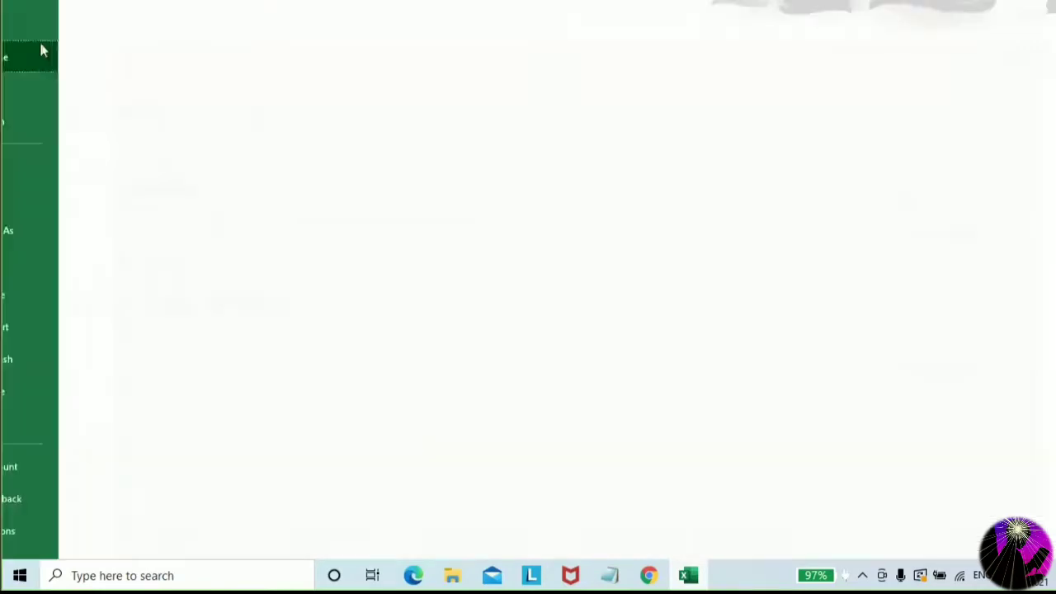
{"action": "scroll", "coordinate": [336, 440], "scroll_direction": "down", "scroll_amount": 2}
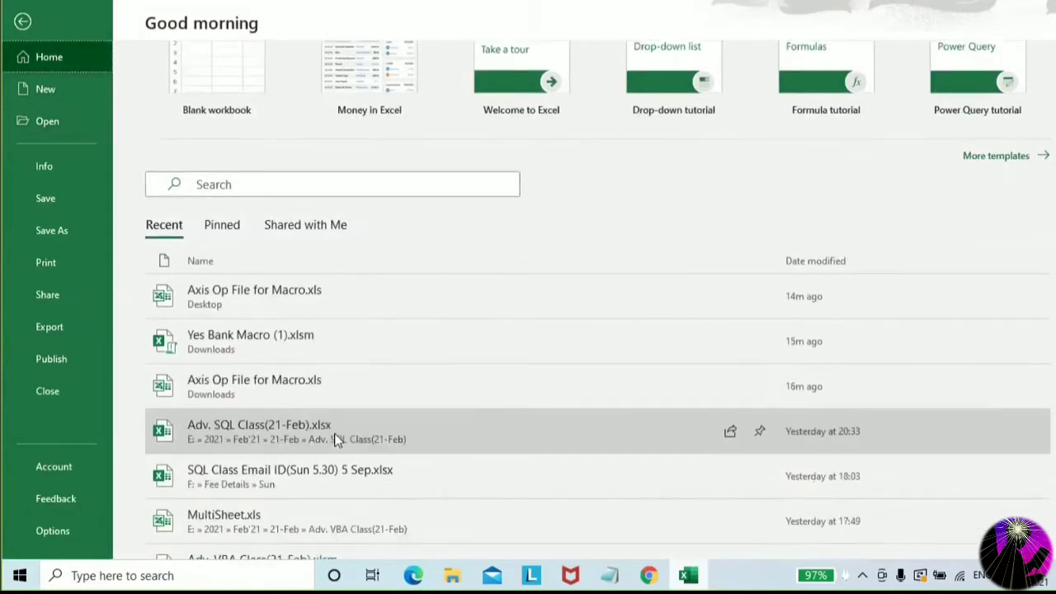
{"action": "scroll", "coordinate": [321, 418], "scroll_direction": "down", "scroll_amount": 1}
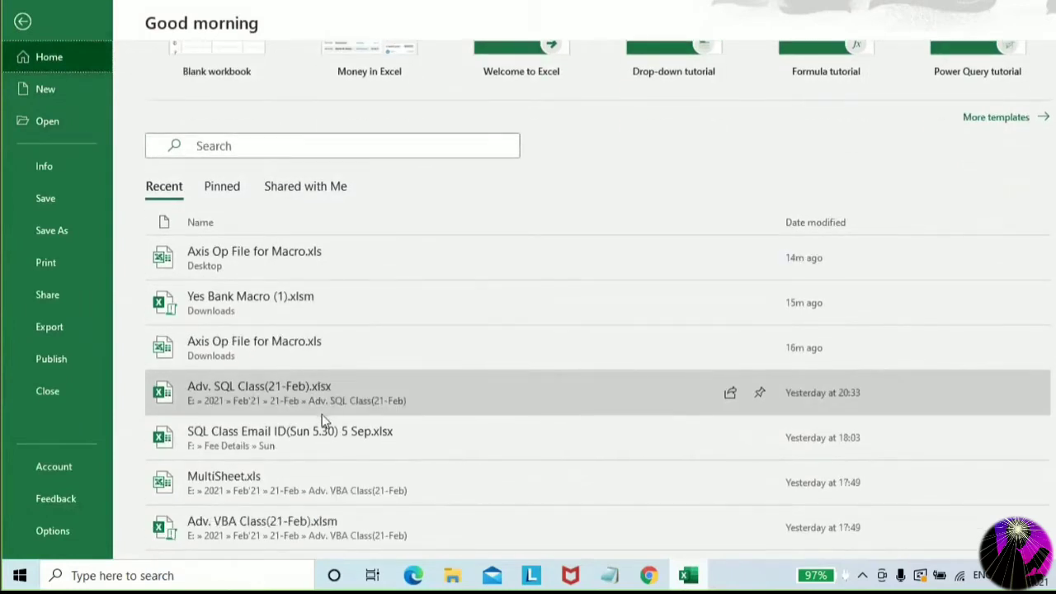
{"action": "scroll", "coordinate": [321, 417], "scroll_direction": "down", "scroll_amount": 1}
{"action": "scroll", "coordinate": [340, 444], "scroll_direction": "down", "scroll_amount": 1}
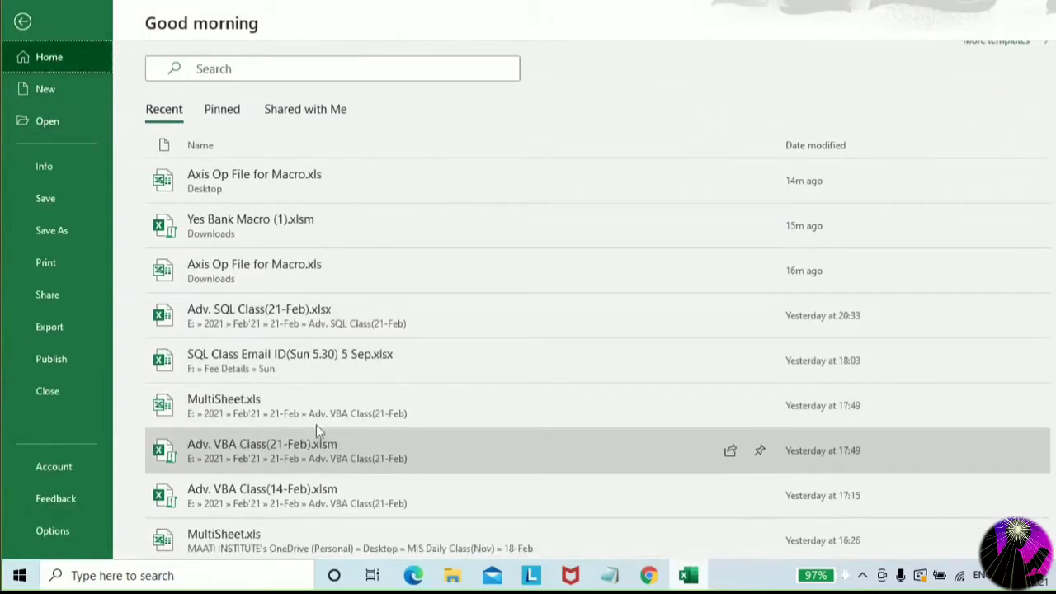
{"action": "left_click", "coordinate": [230, 410]}
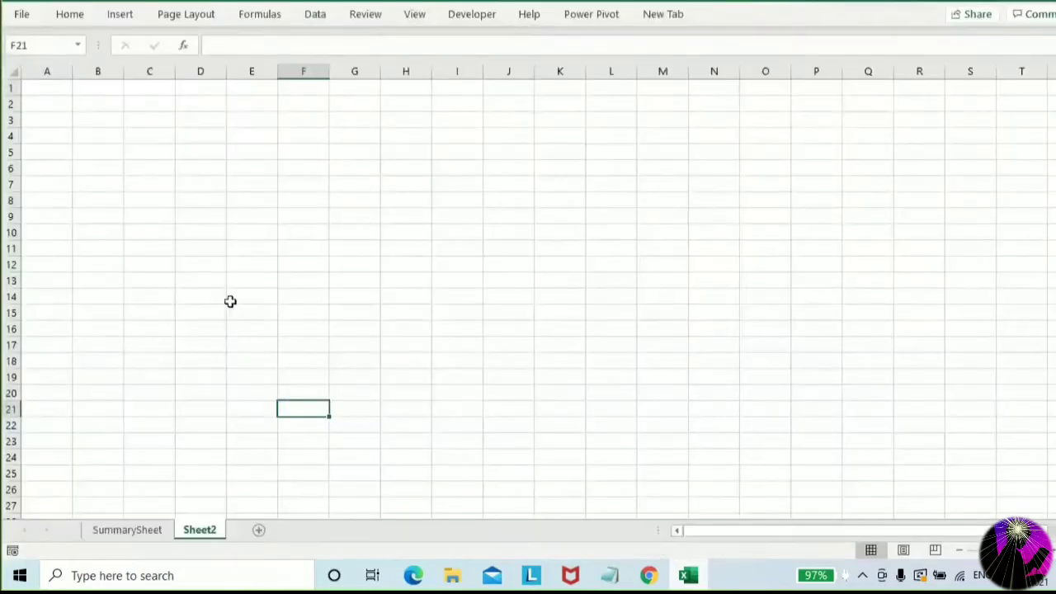
{"action": "left_click", "coordinate": [262, 213]}
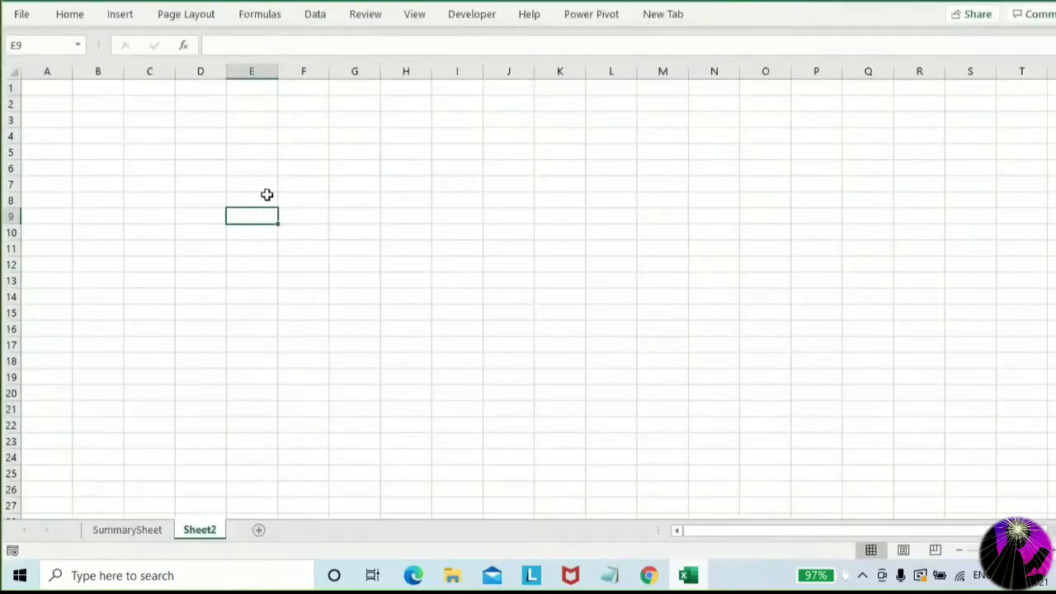
{"action": "left_click", "coordinate": [297, 135]}
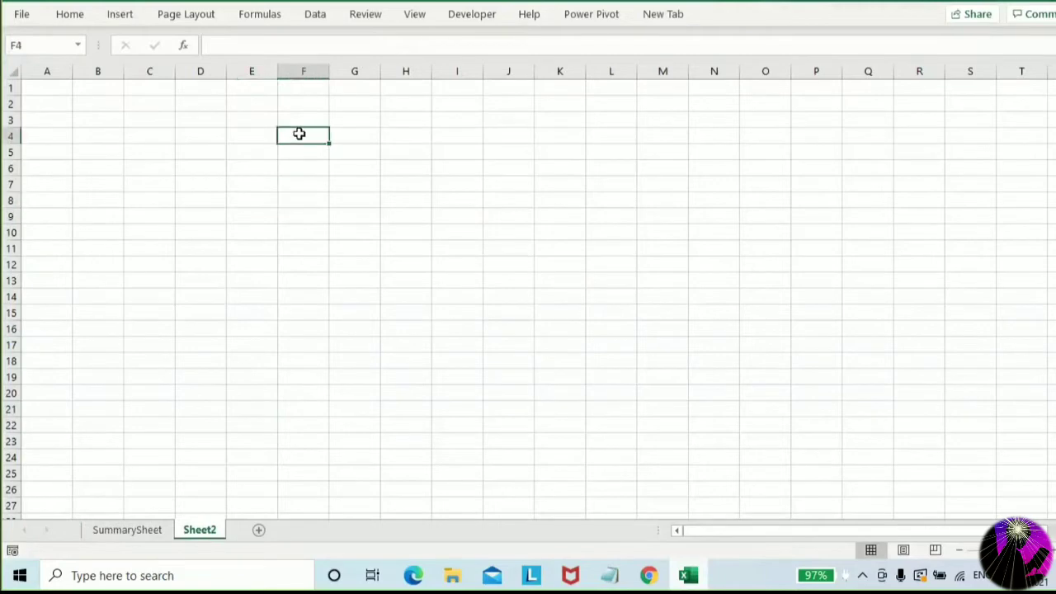
{"action": "left_click", "coordinate": [687, 575]}
{"action": "left_click", "coordinate": [687, 575]}
{"action": "left_click", "coordinate": [688, 575]}
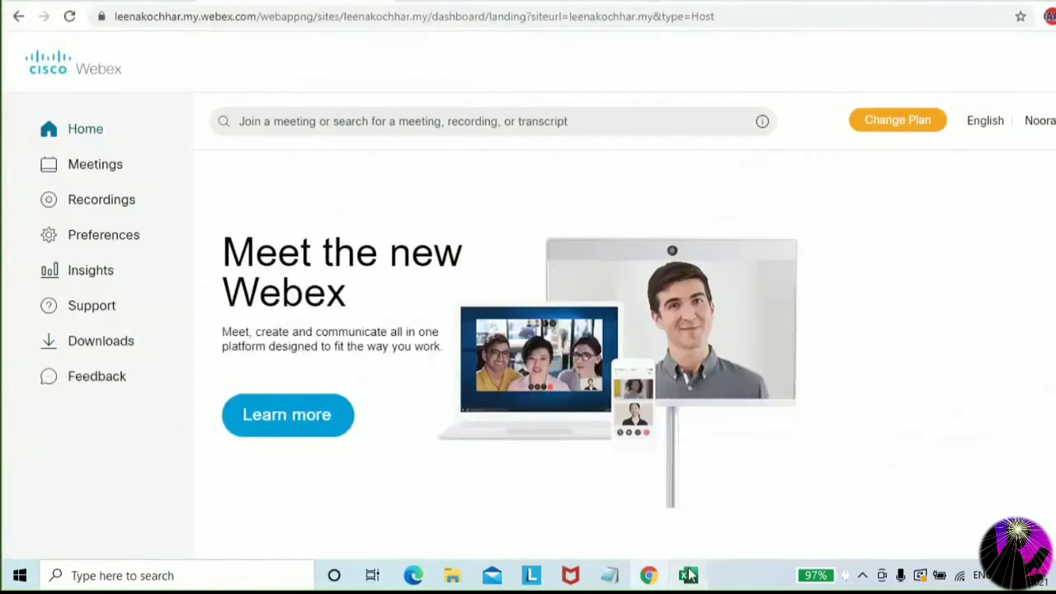
{"action": "left_click", "coordinate": [687, 575]}
Try to open the recent workbook MultiSheet.xls again
{"action": "left_click", "coordinate": [21, 14]}
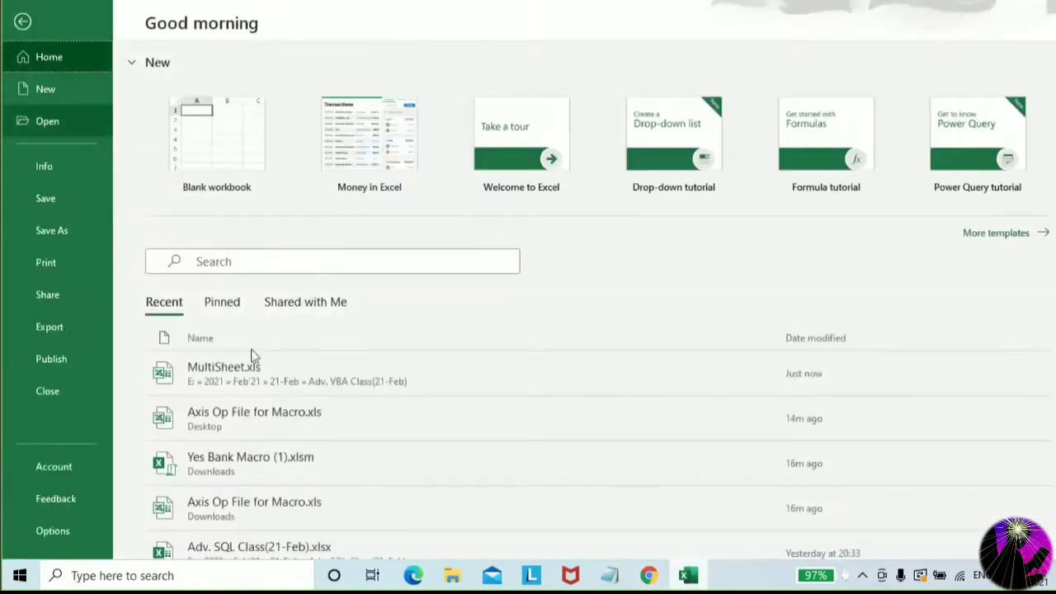
{"action": "left_click", "coordinate": [228, 381]}
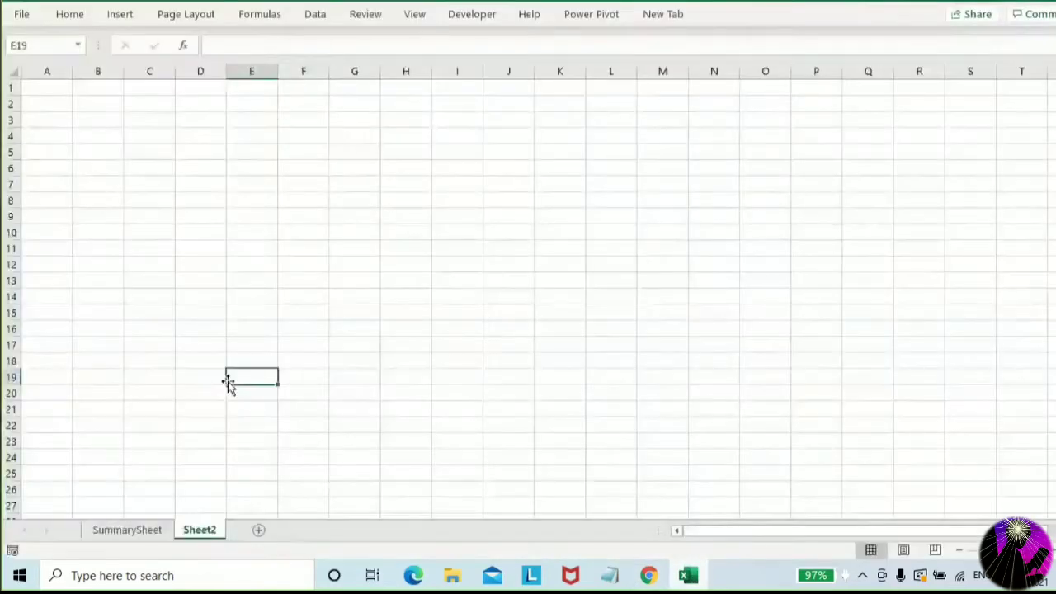
{"action": "left_click", "coordinate": [245, 280]}
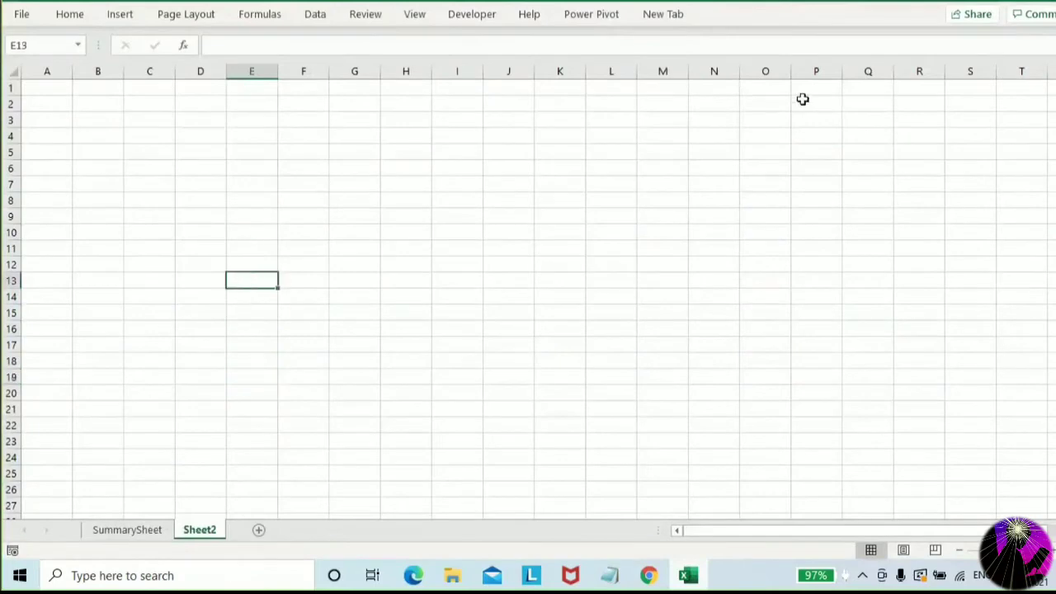
Unhide the window of the MultiSheet.xls workbook
{"action": "left_click", "coordinate": [414, 14]}
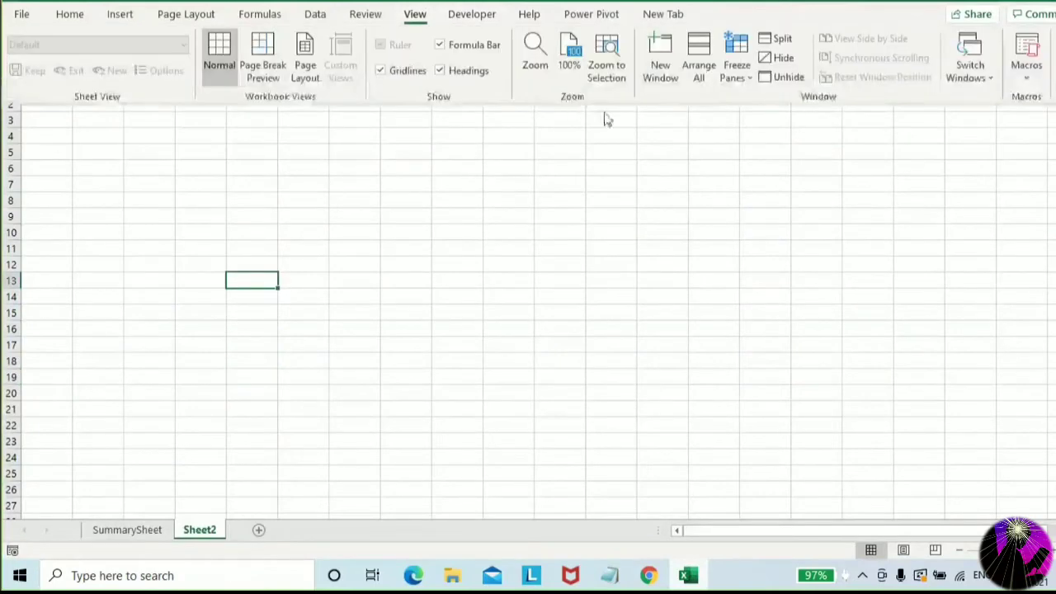
{"action": "left_click", "coordinate": [782, 77]}
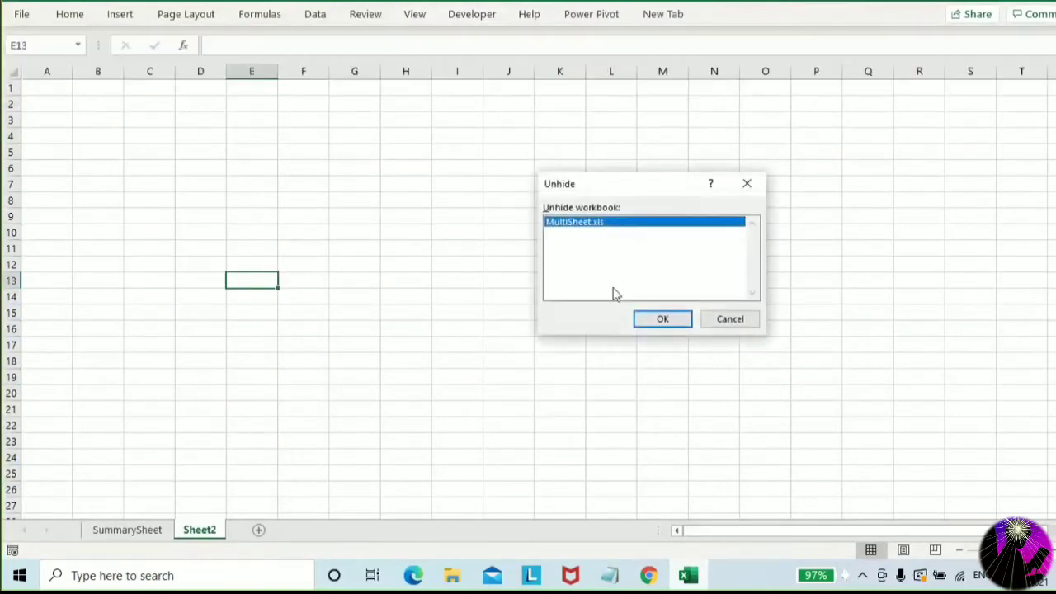
{"action": "left_click", "coordinate": [641, 322]}
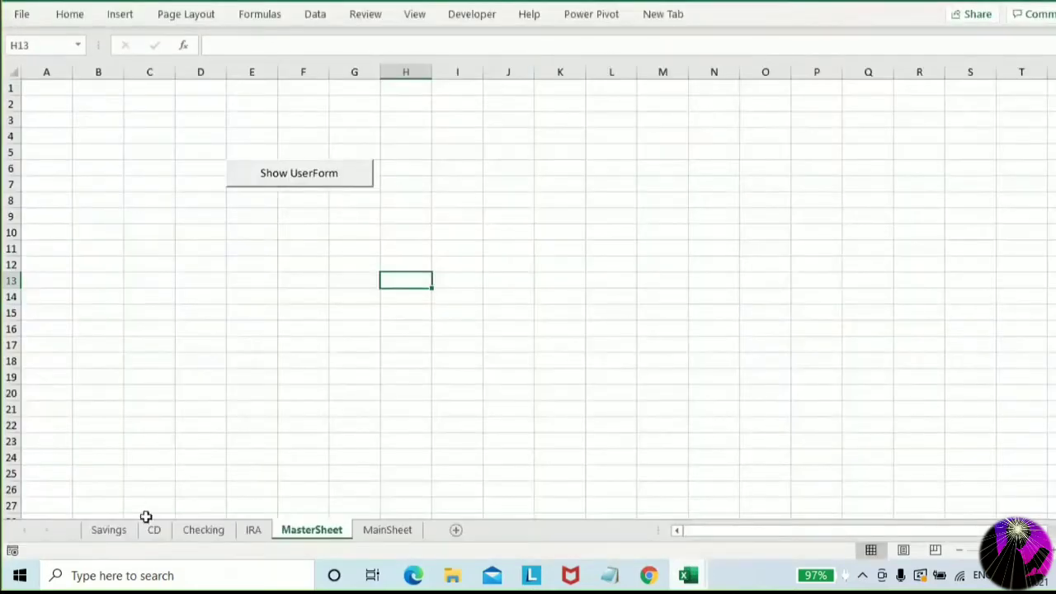
Copy the Agent, AcctType and Amount data in A1:C10 of the Savings sheet
{"action": "left_click", "coordinate": [108, 530]}
{"action": "left_click_drag", "start_coordinate": [111, 169], "coordinate": [106, 168]}
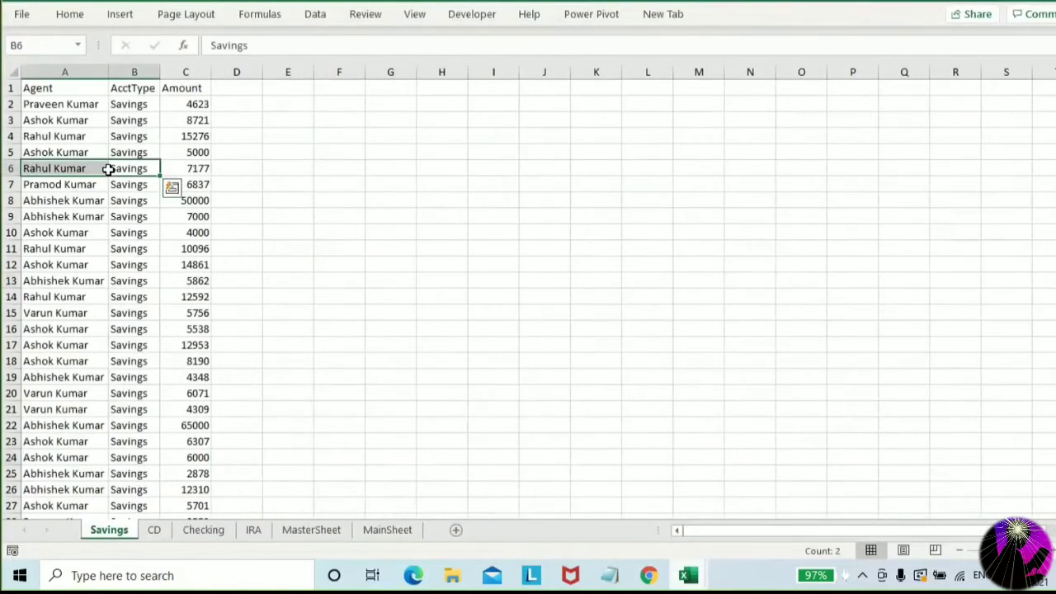
{"action": "key", "text": "ctrl+Up"}
{"action": "key", "text": "Left"}
{"action": "key", "text": "shift+Right"}
{"action": "key", "text": "shift+Right"}
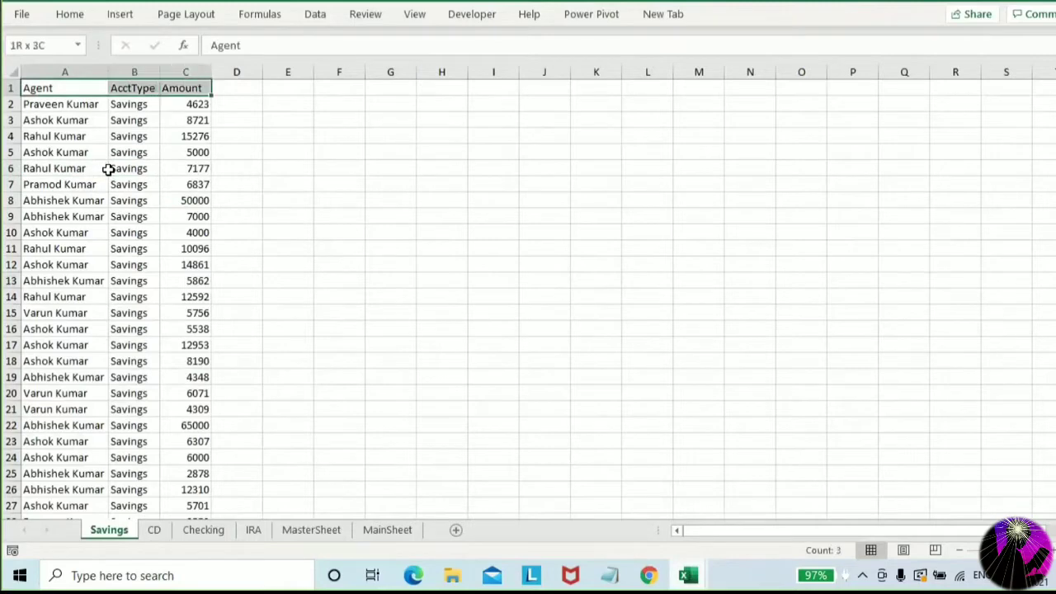
{"action": "key", "text": "shift+Down"}
{"action": "key", "text": "shift+Down"}
{"action": "key", "text": "shift+Down"}
{"action": "key", "text": "shift+Down"}
{"action": "key", "text": "shift+Down"}
{"action": "key", "text": "shift+Down"}
{"action": "key", "text": "shift+Down"}
{"action": "key", "text": "shift+Down"}
{"action": "key", "text": "shift+Down"}
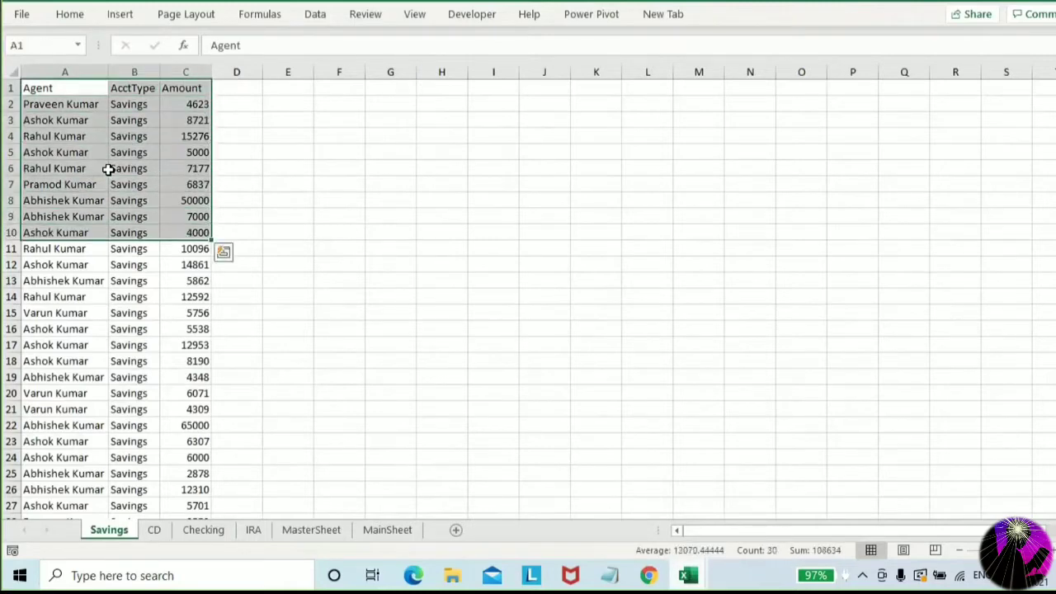
{"action": "key", "text": "ctrl+c"}
Paste the copied data at A1 of Sheet2 in the Reporting Tips workbook and autofit column A
{"action": "key", "text": "ctrl+Tab"}
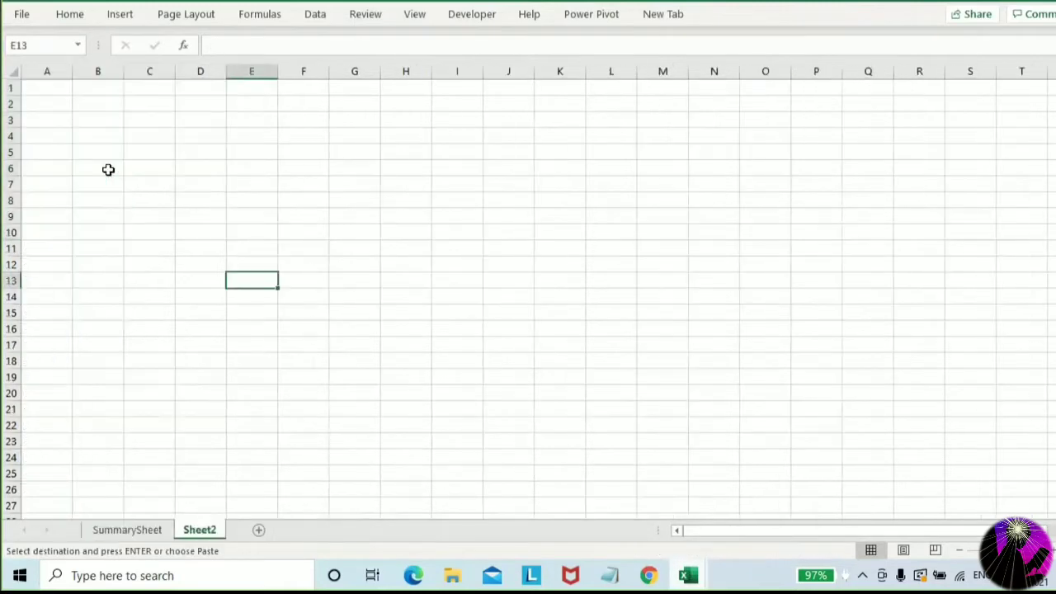
{"action": "left_click", "coordinate": [52, 81]}
{"action": "key", "text": "ctrl+v"}
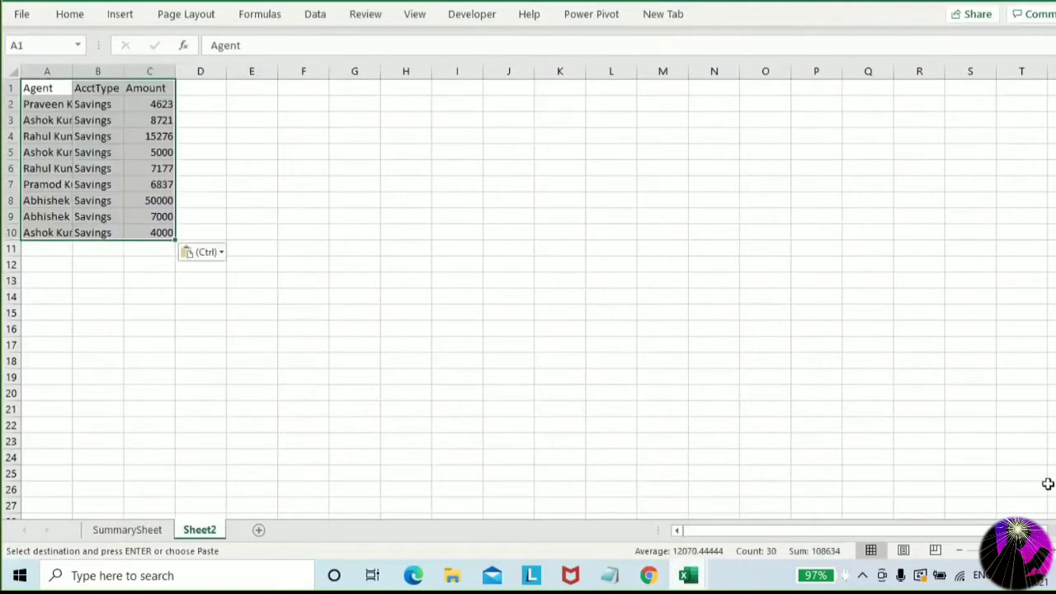
{"action": "scroll", "coordinate": [417, 354], "scroll_direction": "up", "scroll_amount": 3}
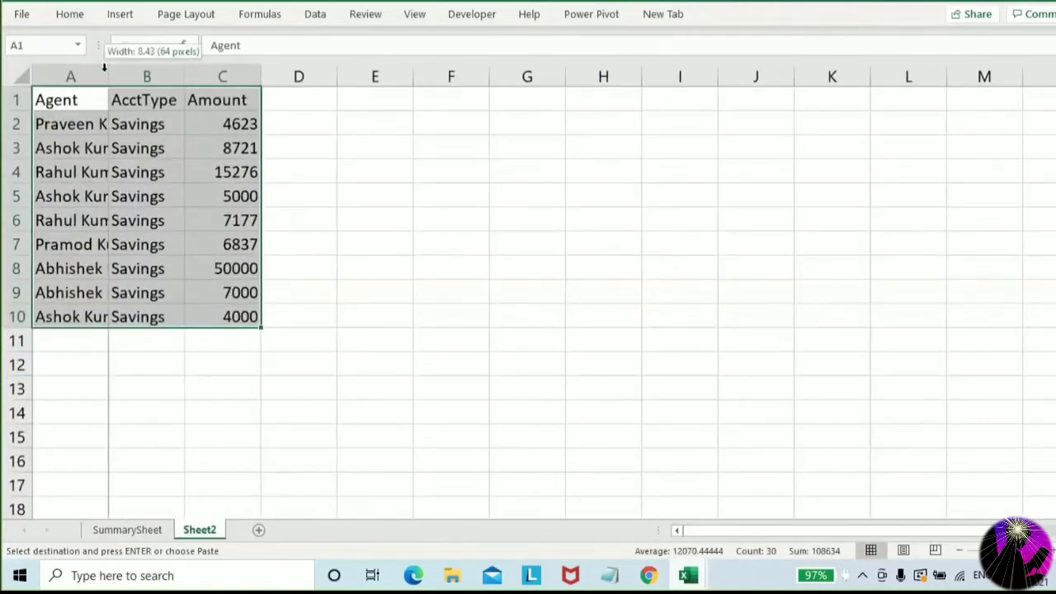
{"action": "double_click", "coordinate": [103, 73]}
{"action": "left_click", "coordinate": [396, 318]}
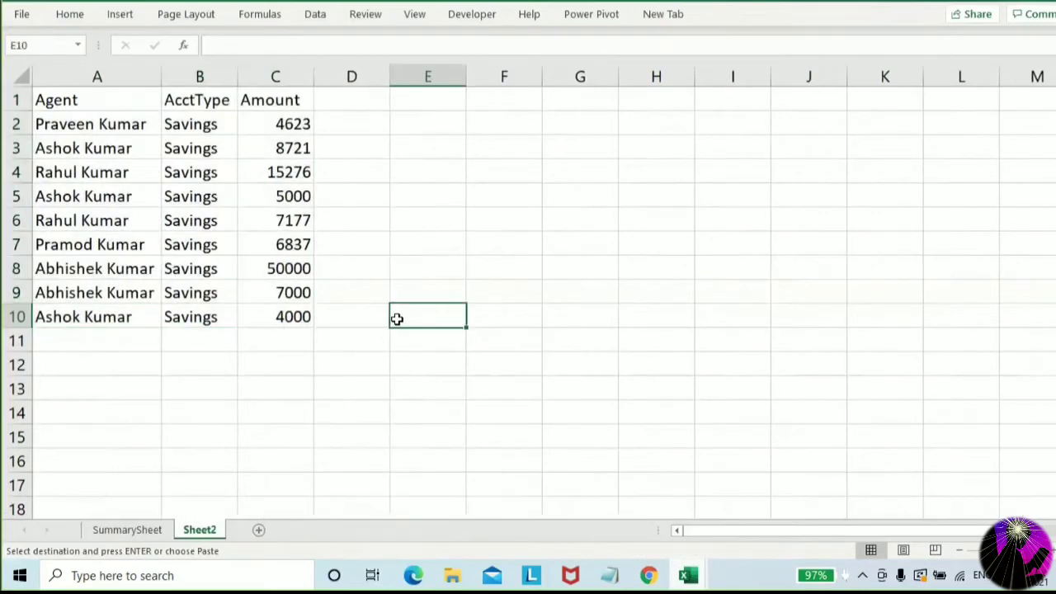
Hide rows 3 through 8 of Sheet2
{"action": "left_click", "coordinate": [16, 147]}
{"action": "left_click_drag", "start_coordinate": [17, 147], "coordinate": [16, 271]}
{"action": "right_click", "coordinate": [18, 147]}
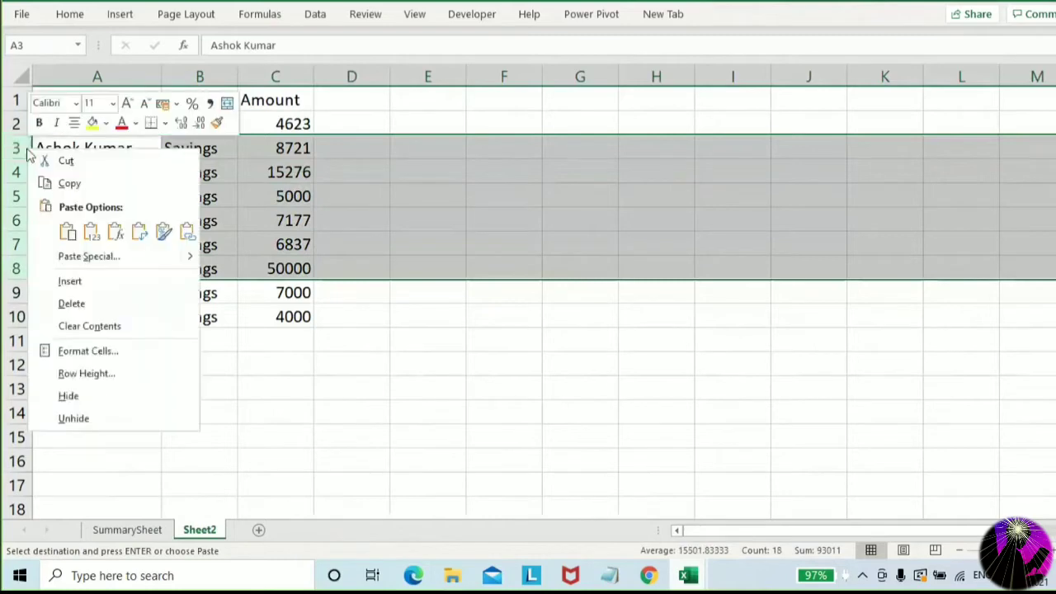
{"action": "left_click", "coordinate": [90, 376]}
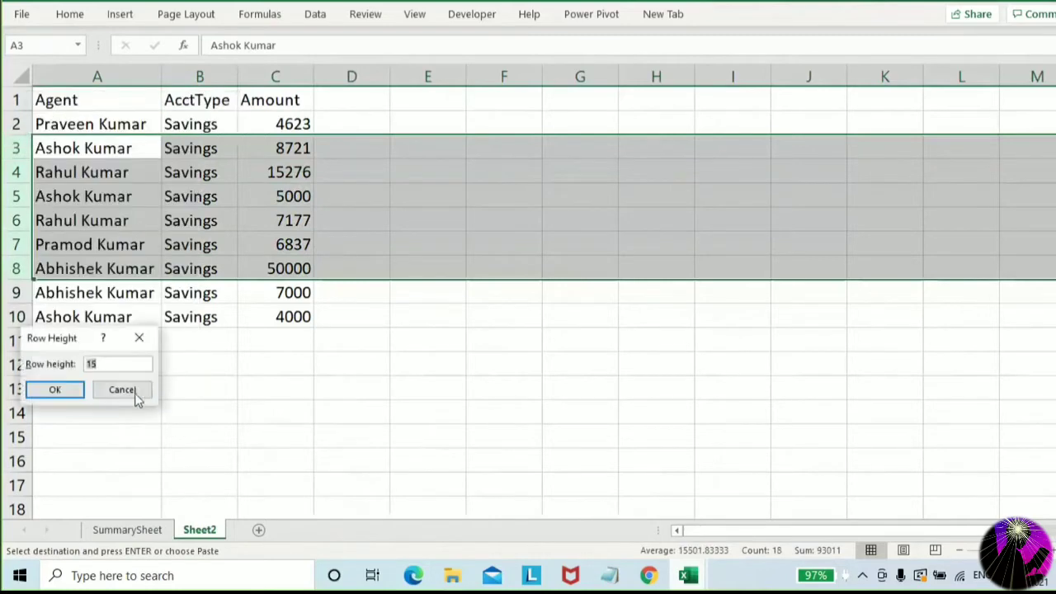
{"action": "left_click", "coordinate": [136, 395]}
{"action": "right_click", "coordinate": [17, 148]}
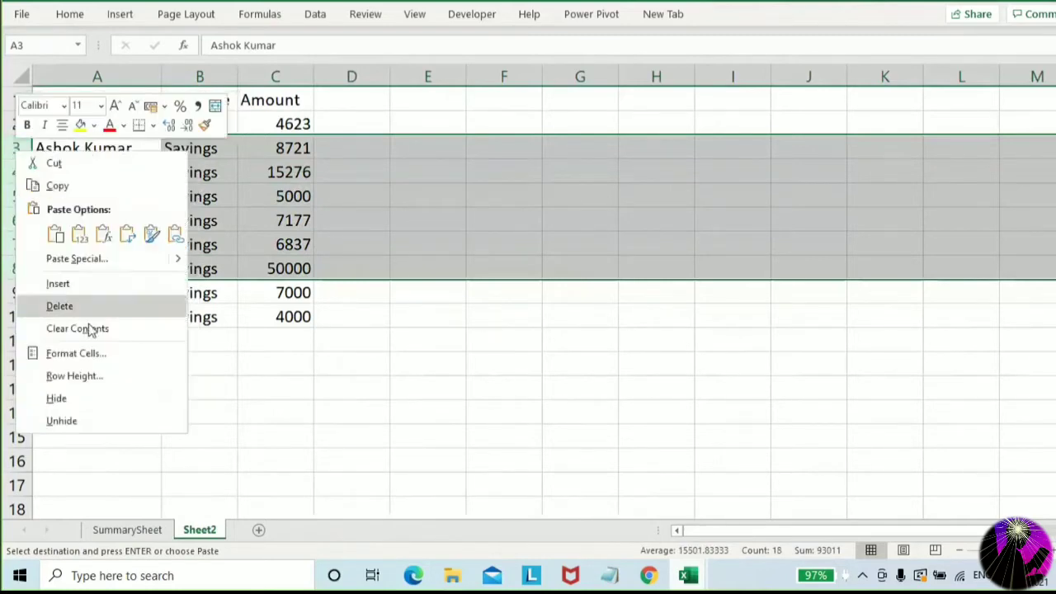
{"action": "left_click", "coordinate": [83, 394]}
{"action": "left_click", "coordinate": [157, 410]}
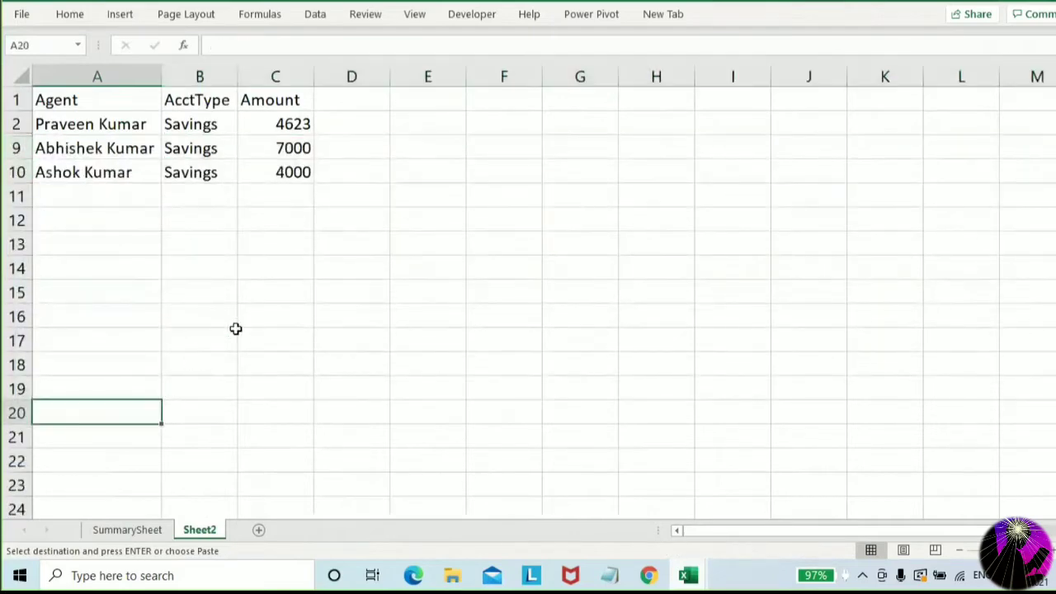
Copy the range A1:C10 on Sheet2 and add a new worksheet after it
{"action": "left_click_drag", "start_coordinate": [69, 94], "coordinate": [263, 160]}
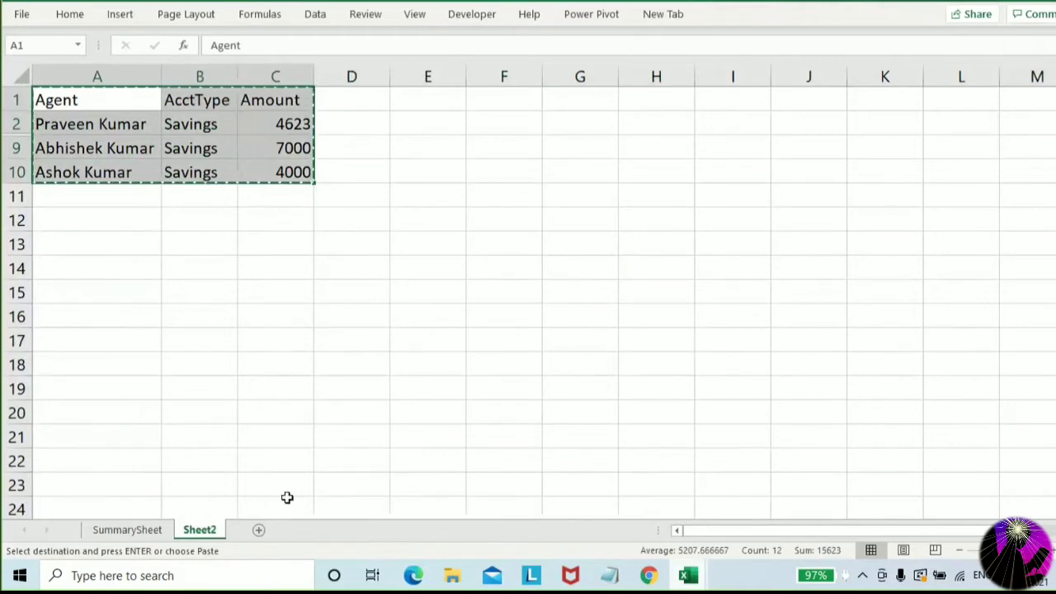
{"action": "left_click", "coordinate": [262, 532]}
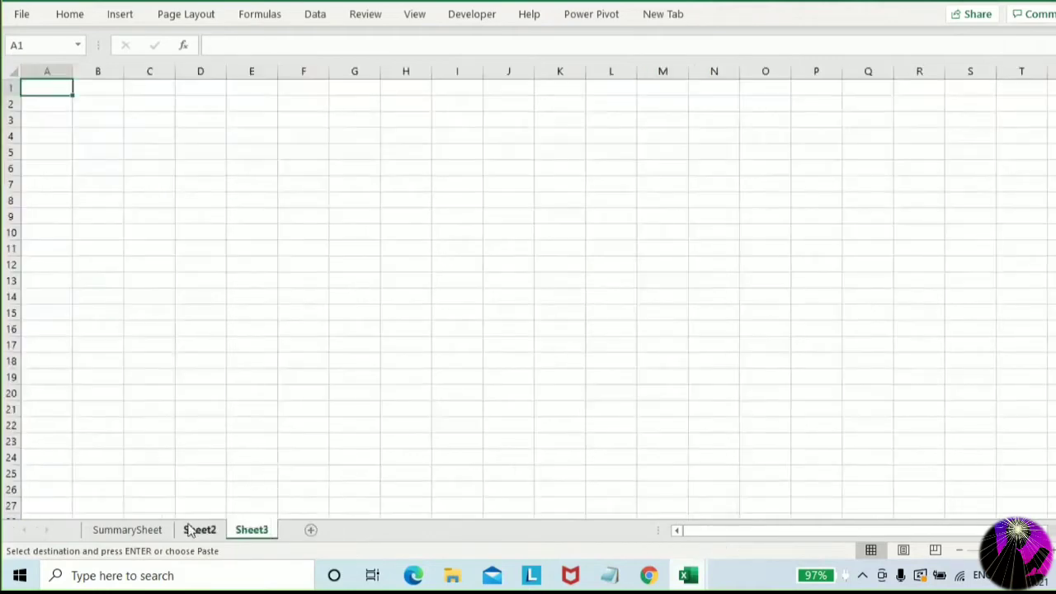
Paste Sheet2's range A1:C10 at A1 of Sheet3 and clear the pasted data
{"action": "left_click", "coordinate": [192, 529]}
{"action": "left_click_drag", "start_coordinate": [42, 94], "coordinate": [288, 169]}
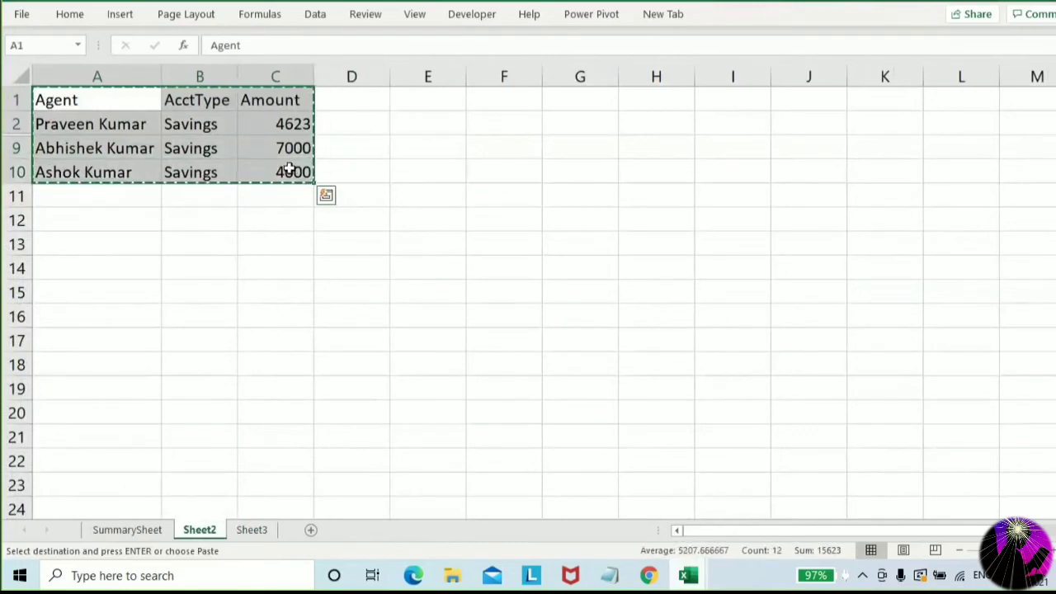
{"action": "left_click", "coordinate": [254, 532]}
{"action": "key", "text": "ctrl+v"}
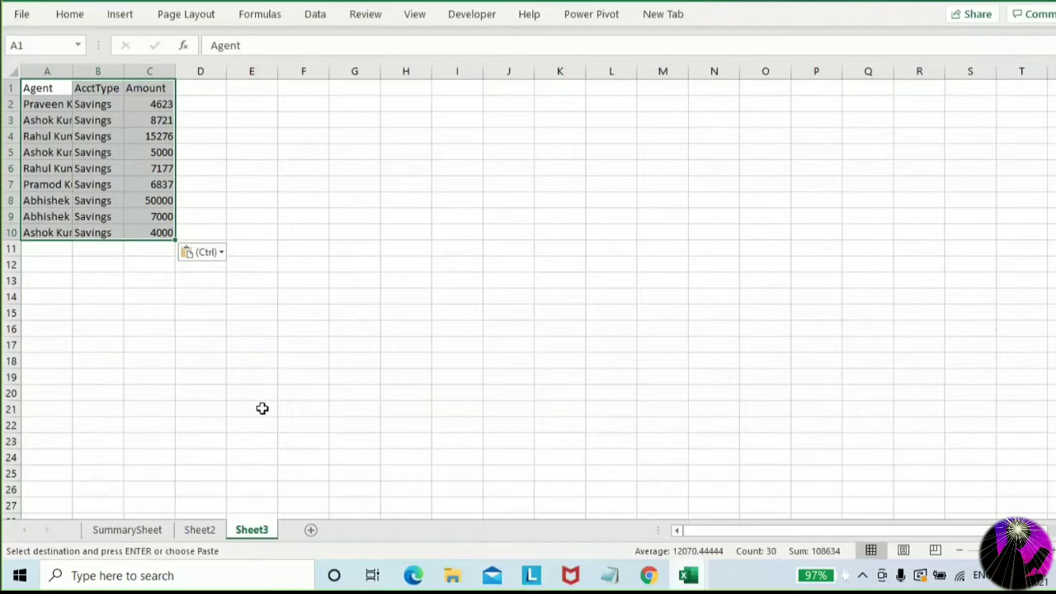
{"action": "key", "text": "ctrl+shift+Right"}
{"action": "key", "text": "Delete"}
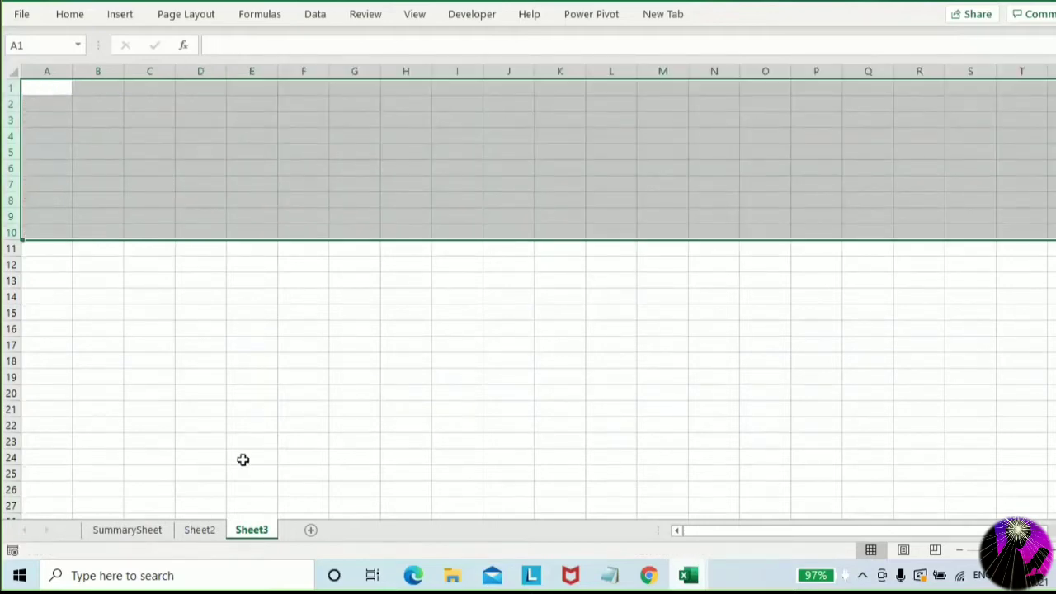
Copy Sheet2's range A1:C10 to A4 of Sheet3 as values only and clear the pasted rows
{"action": "left_click", "coordinate": [198, 536]}
{"action": "left_click", "coordinate": [135, 269]}
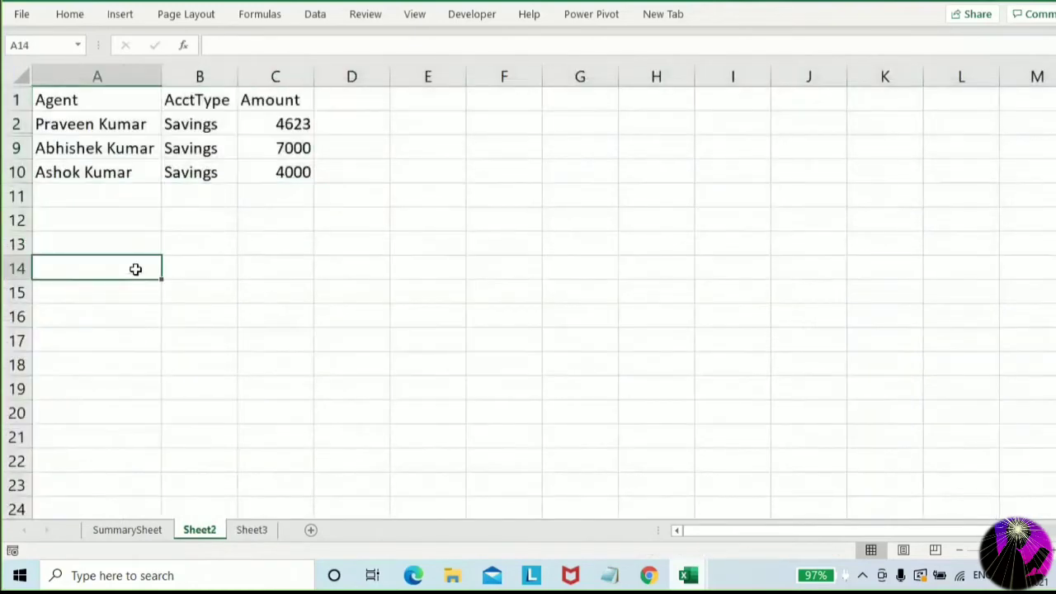
{"action": "left_click_drag", "start_coordinate": [91, 101], "coordinate": [267, 170]}
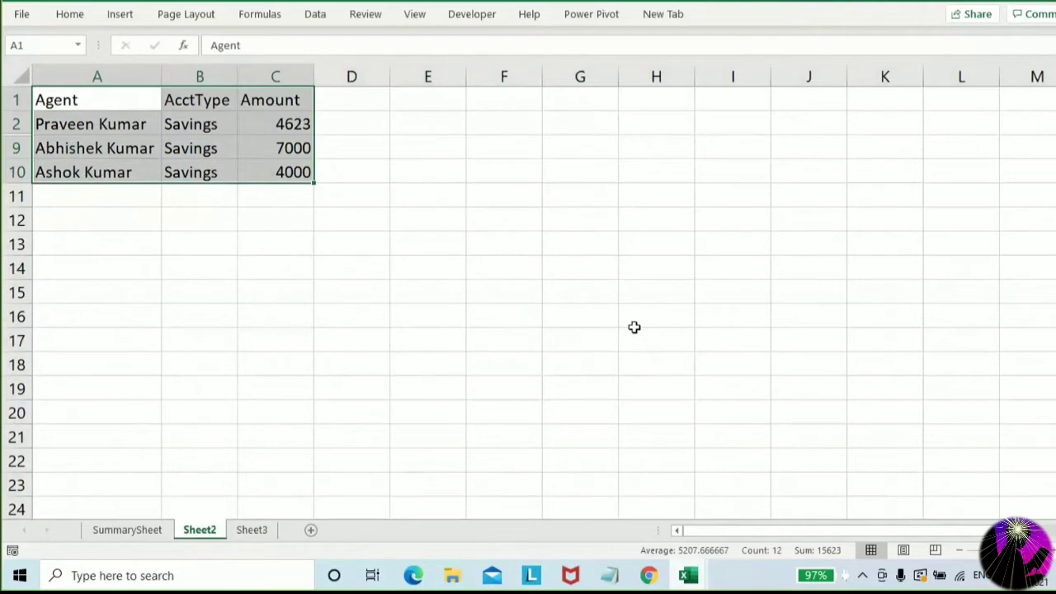
{"action": "key", "text": "ctrl+c"}
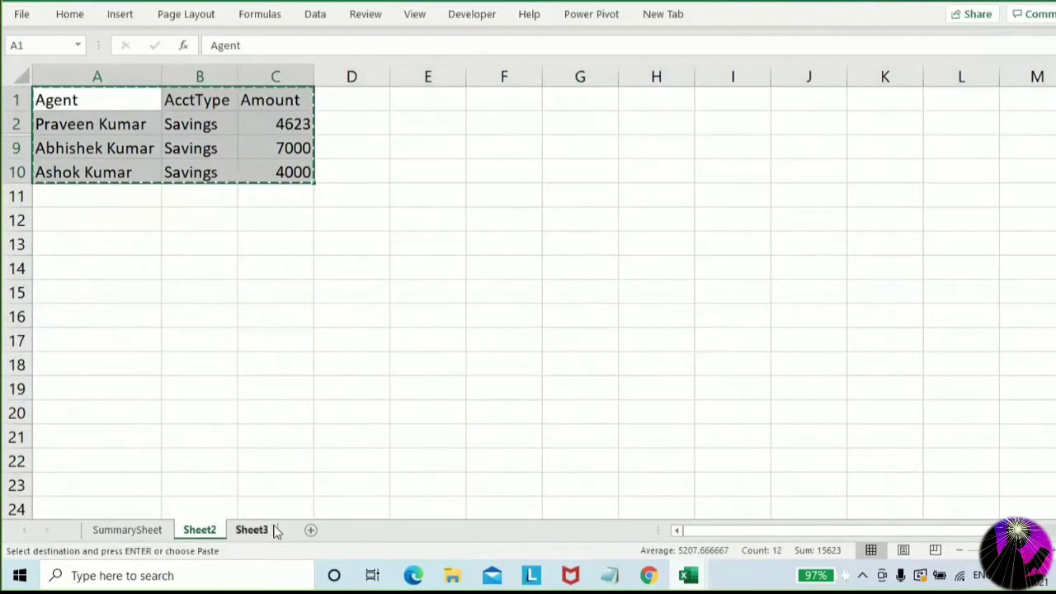
{"action": "left_click", "coordinate": [276, 530]}
{"action": "left_click", "coordinate": [56, 132]}
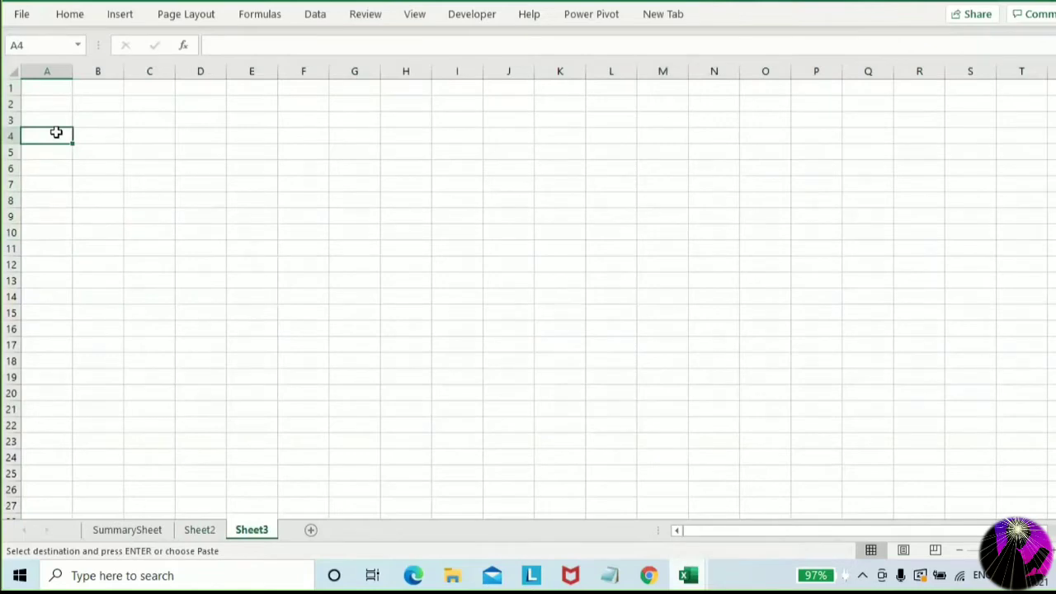
{"action": "key", "text": "ctrl+alt+v"}
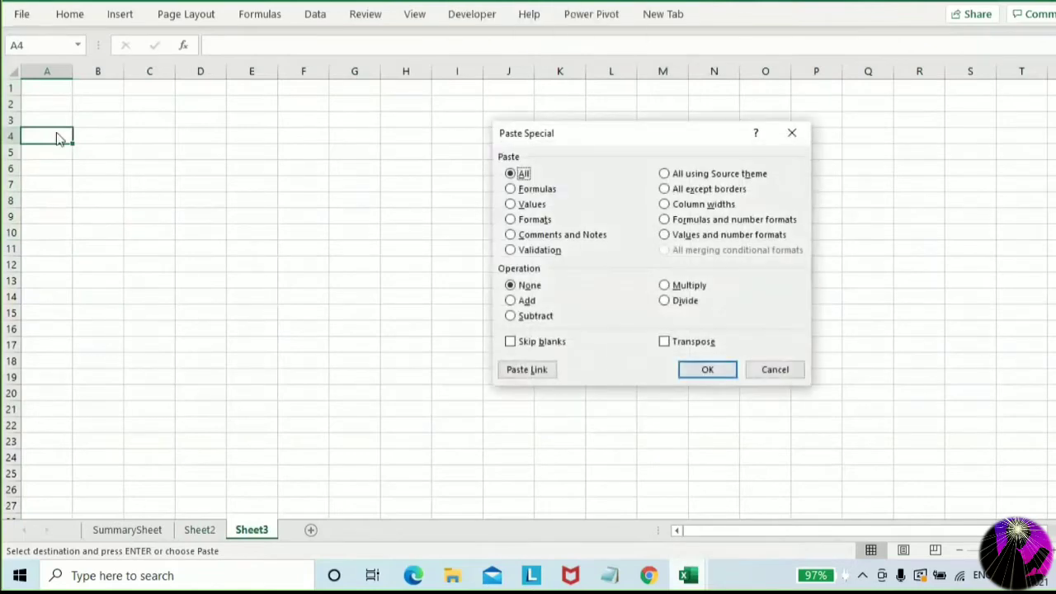
{"action": "left_click", "coordinate": [511, 204]}
{"action": "left_click", "coordinate": [699, 371]}
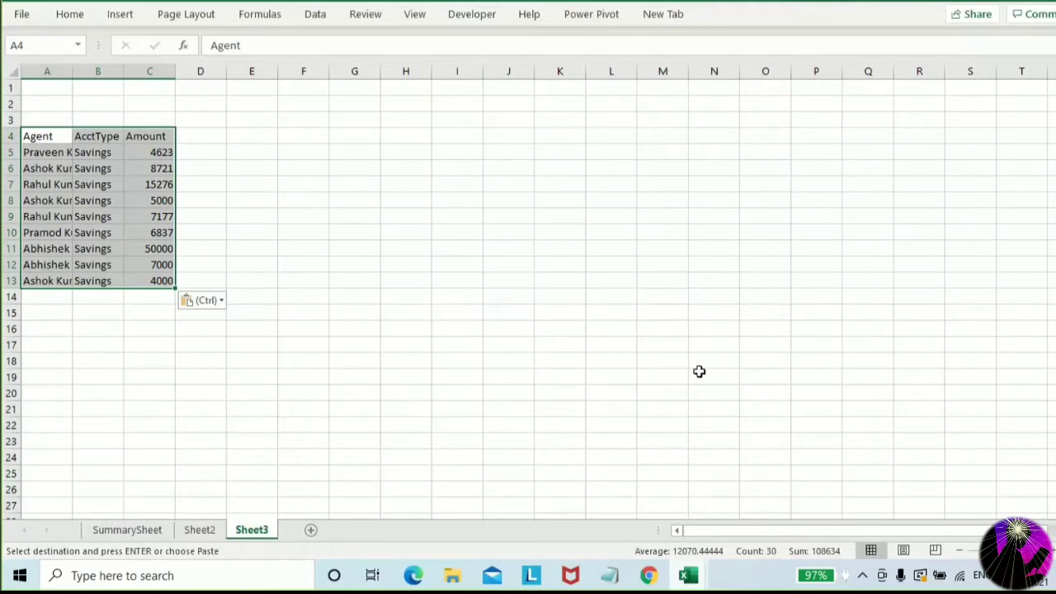
{"action": "key", "text": "shift+space"}
{"action": "key", "text": "Delete"}
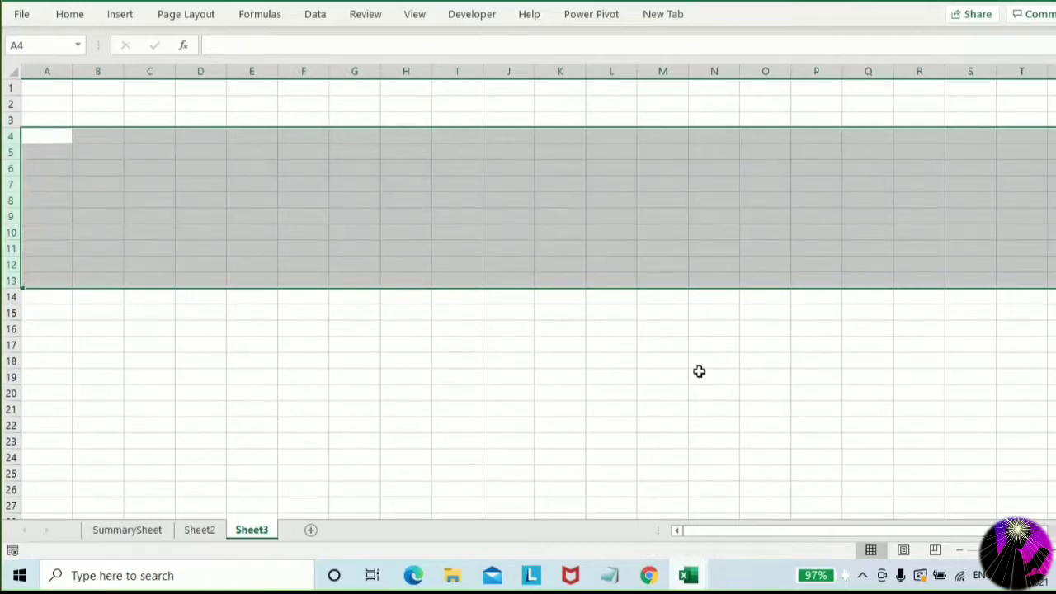
Select only the visible cells of the range A1:C10 on Sheet2 using Go To Special
{"action": "left_click", "coordinate": [205, 531]}
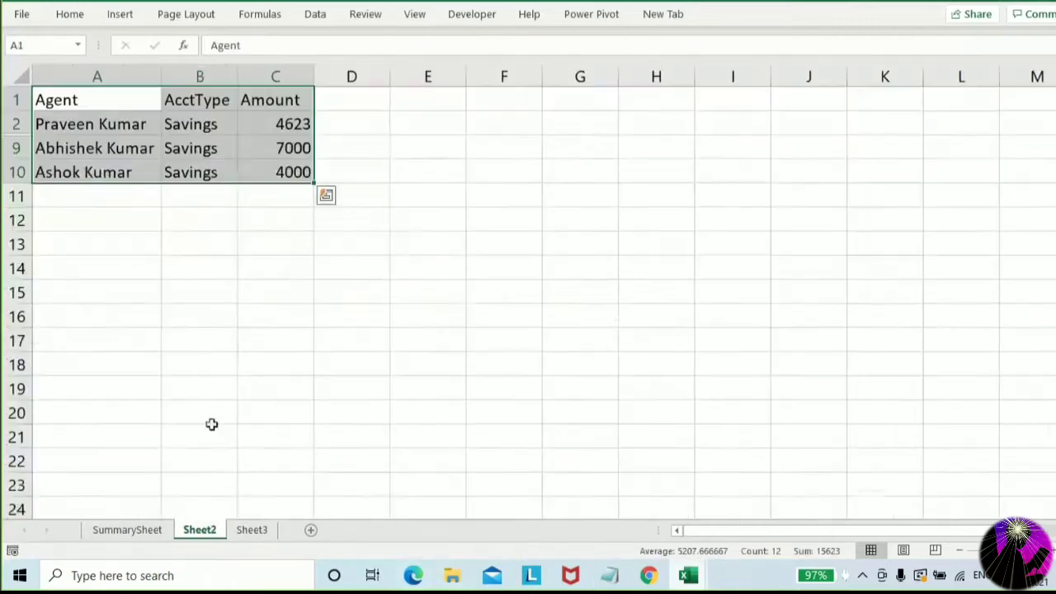
{"action": "left_click", "coordinate": [220, 386]}
{"action": "left_click_drag", "start_coordinate": [75, 102], "coordinate": [312, 194]}
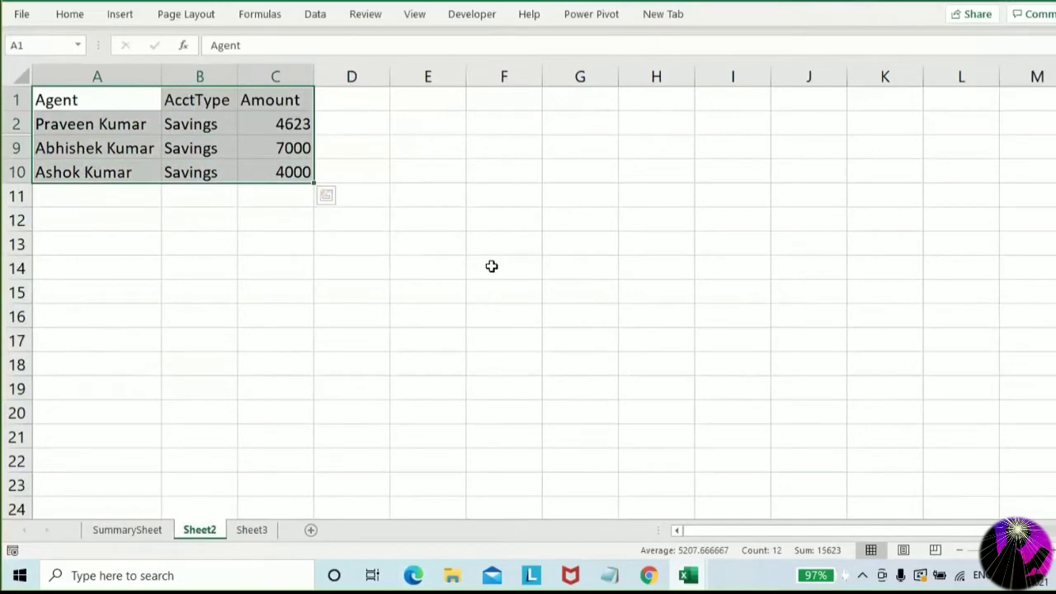
{"action": "key", "text": "F5"}
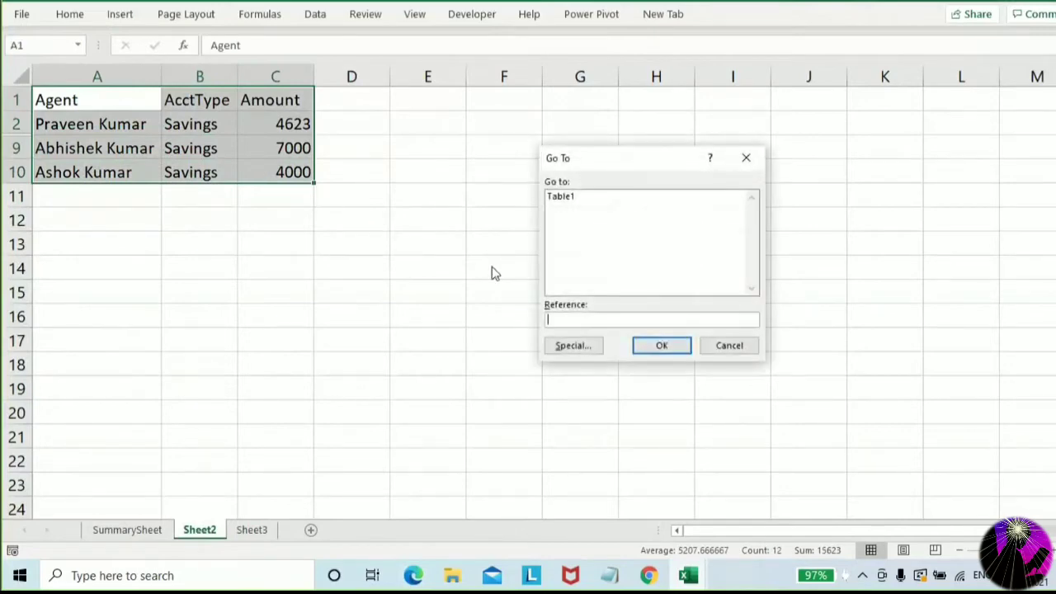
{"action": "left_click", "coordinate": [594, 347]}
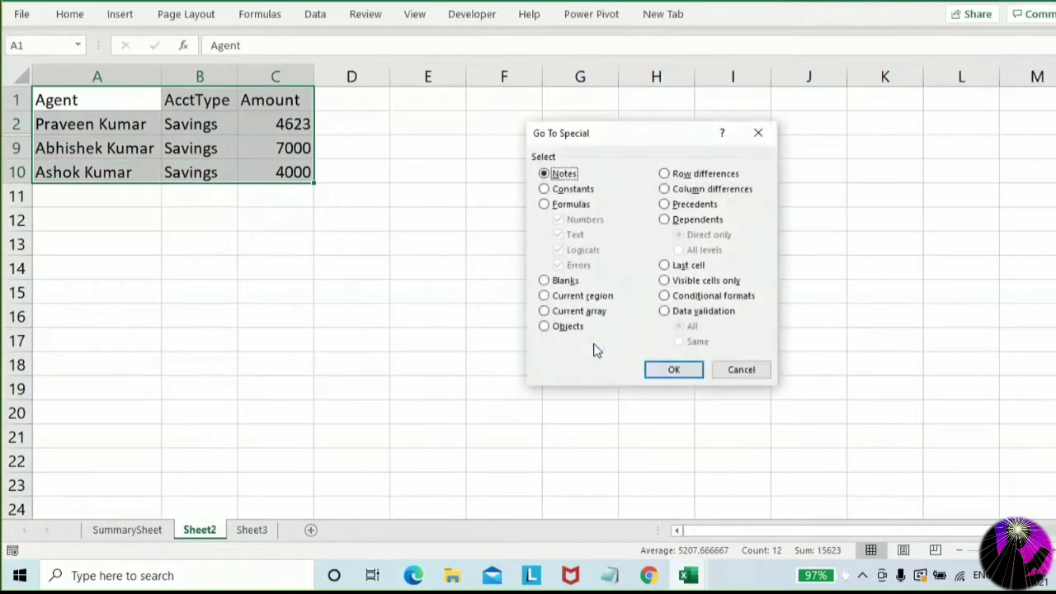
{"action": "left_click", "coordinate": [667, 282]}
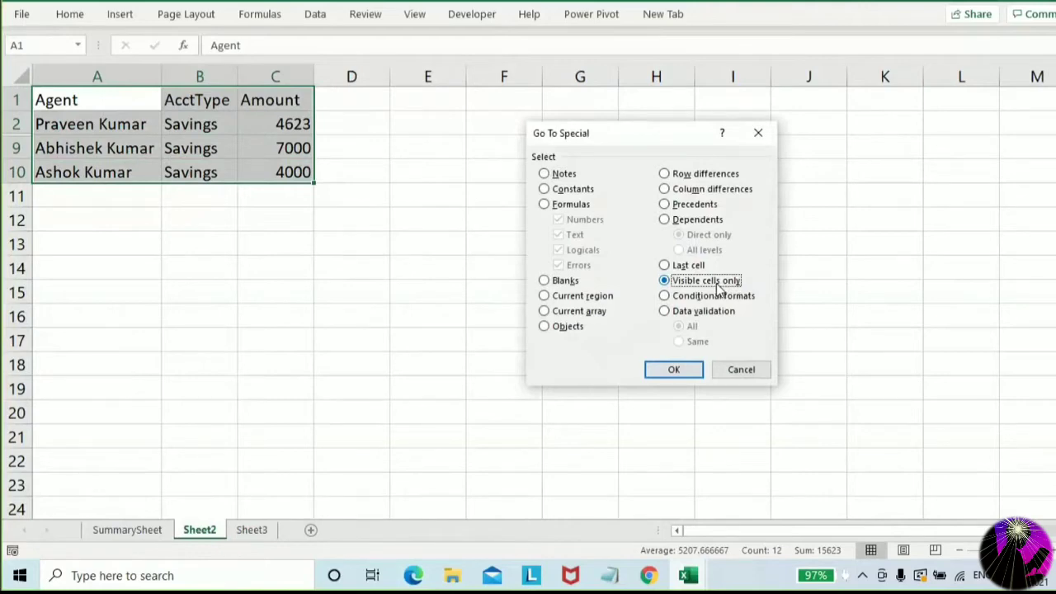
{"action": "left_click", "coordinate": [672, 368]}
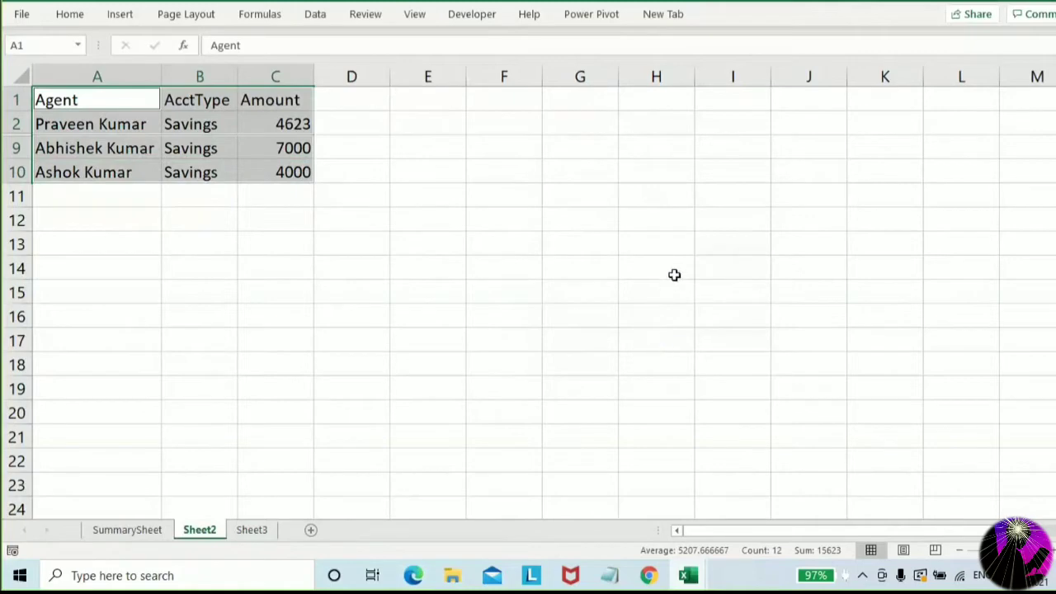
Copy the selected visible cells to A1 of Sheet3 and clear columns A to C there
{"action": "key", "text": "ctrl+c"}
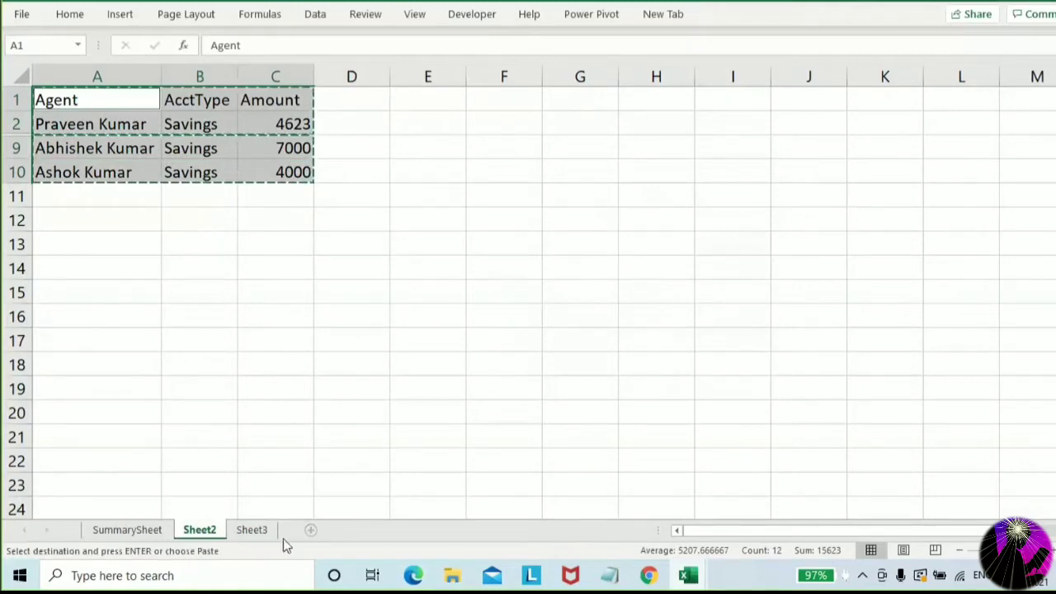
{"action": "left_click", "coordinate": [247, 533]}
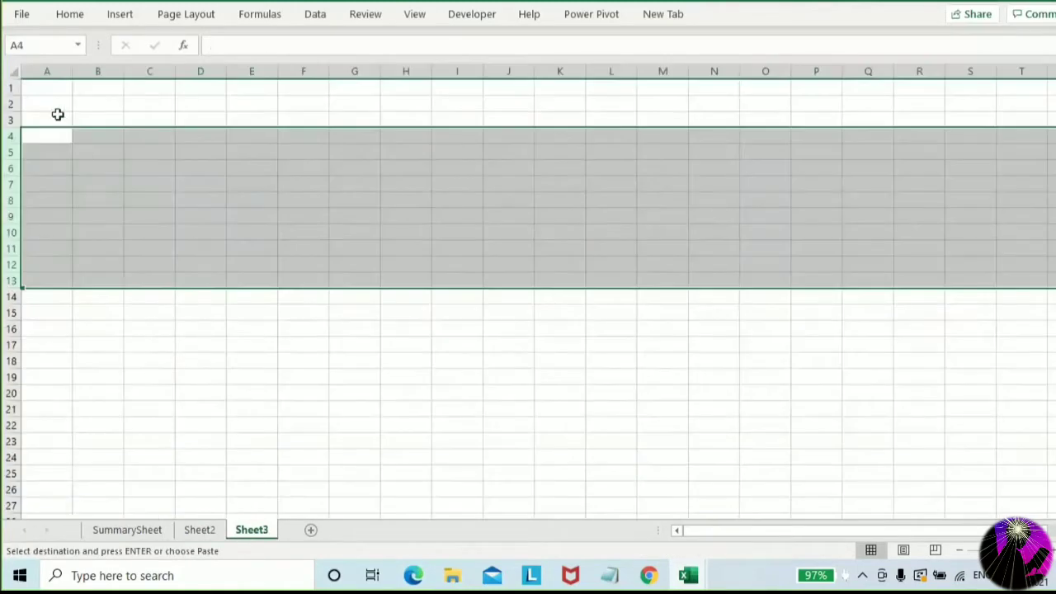
{"action": "left_click", "coordinate": [45, 89]}
{"action": "key", "text": "ctrl+v"}
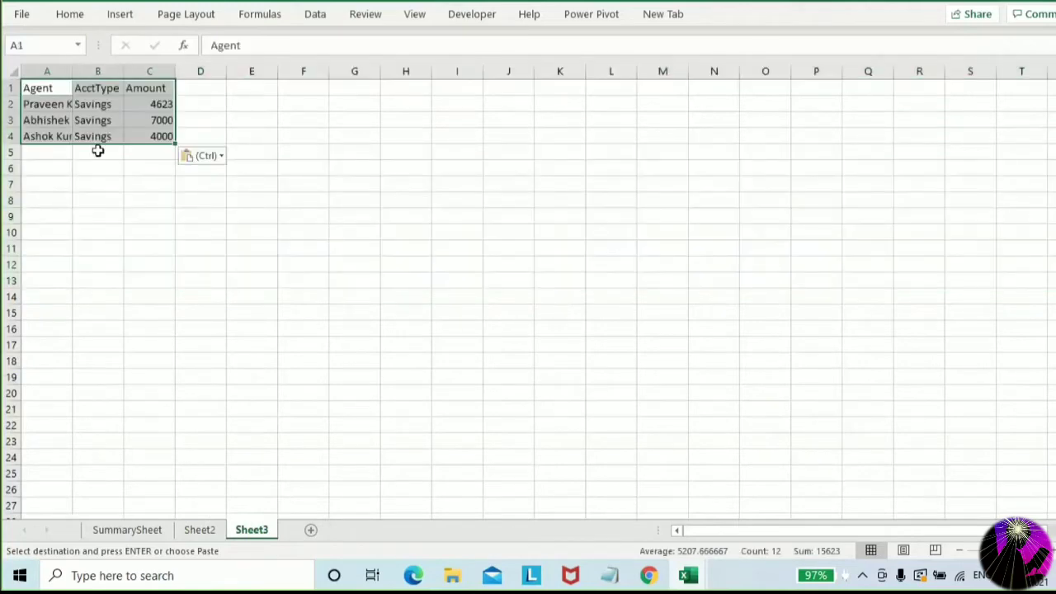
{"action": "left_click", "coordinate": [139, 203]}
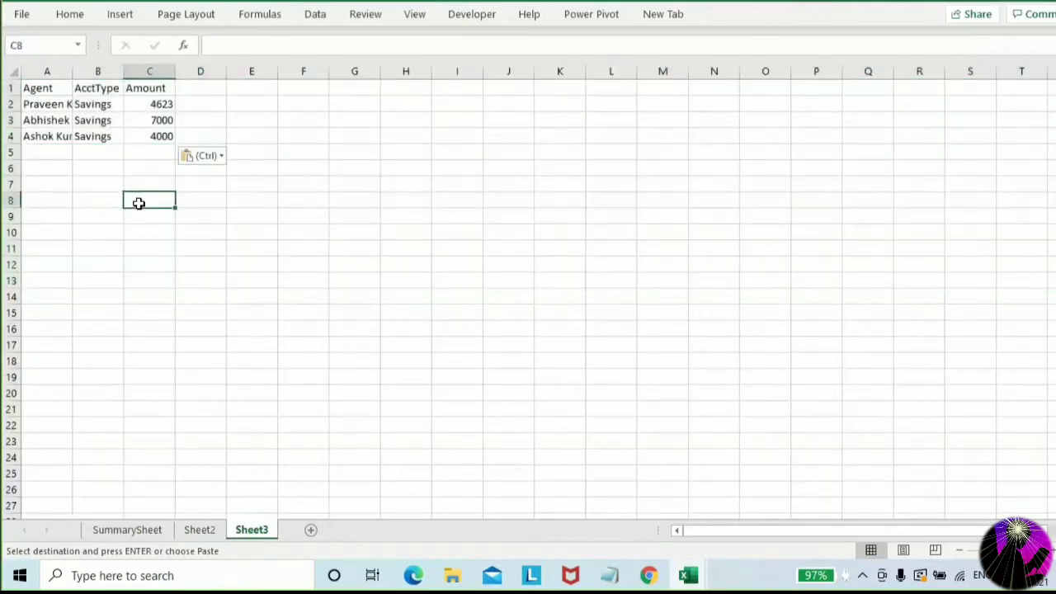
{"action": "left_click", "coordinate": [65, 72]}
{"action": "left_click", "coordinate": [159, 72], "text": "shift"}
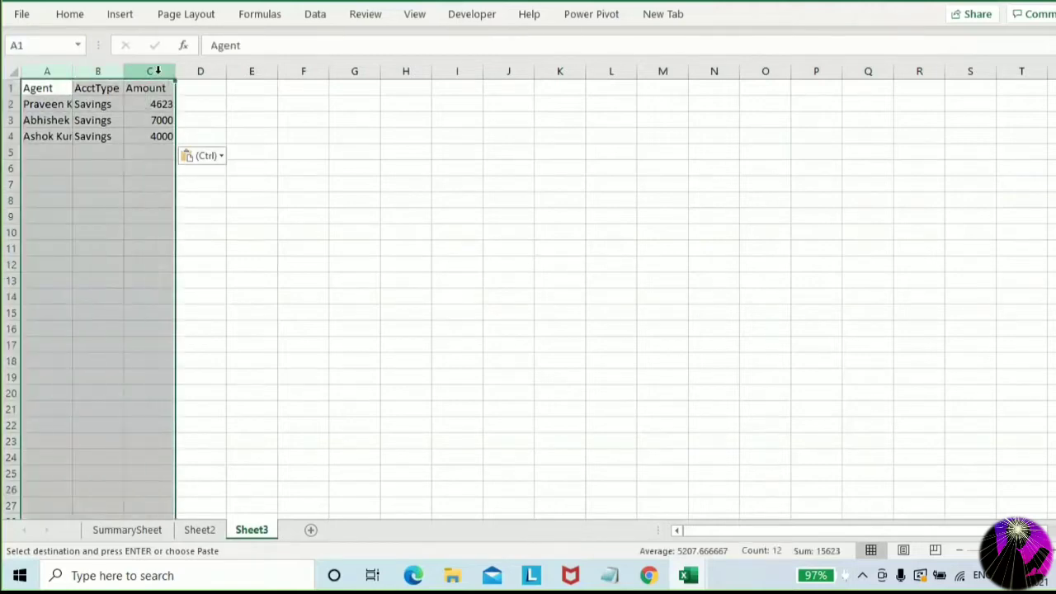
{"action": "key", "text": "Delete"}
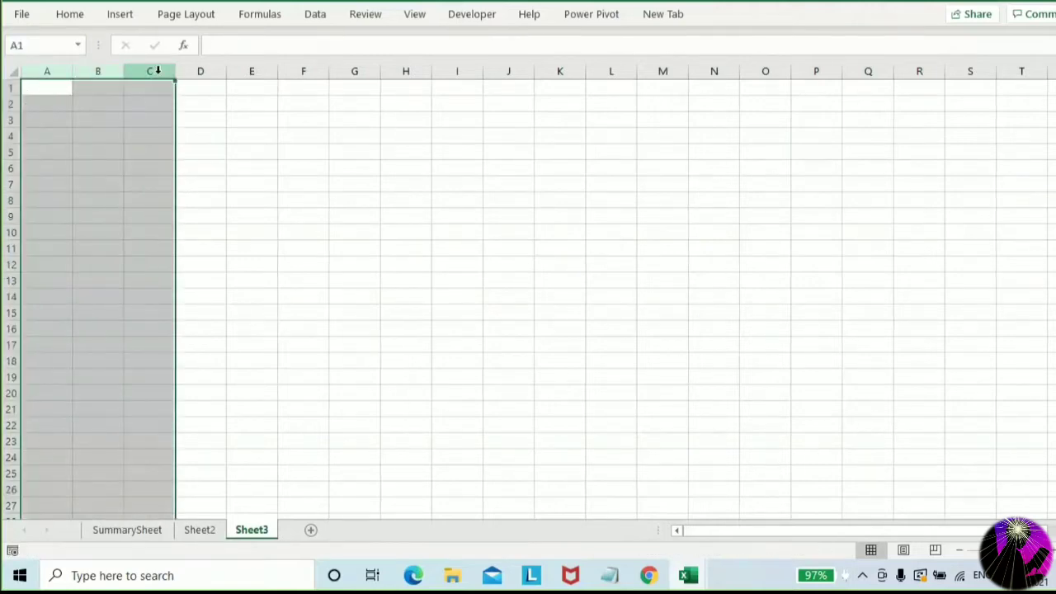
Choose Visible cells only in Go To Special for Sheet2's range A1:C10 and capture the dialog as a picture
{"action": "left_click", "coordinate": [208, 529]}
{"action": "left_click_drag", "start_coordinate": [107, 99], "coordinate": [249, 163]}
{"action": "key", "text": "F5"}
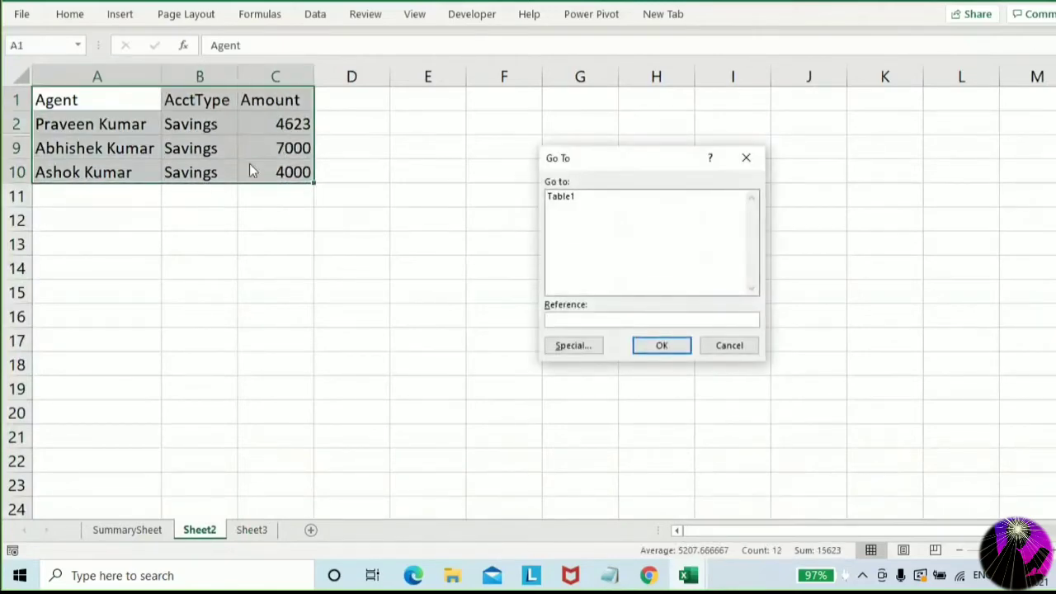
{"action": "left_click", "coordinate": [569, 344]}
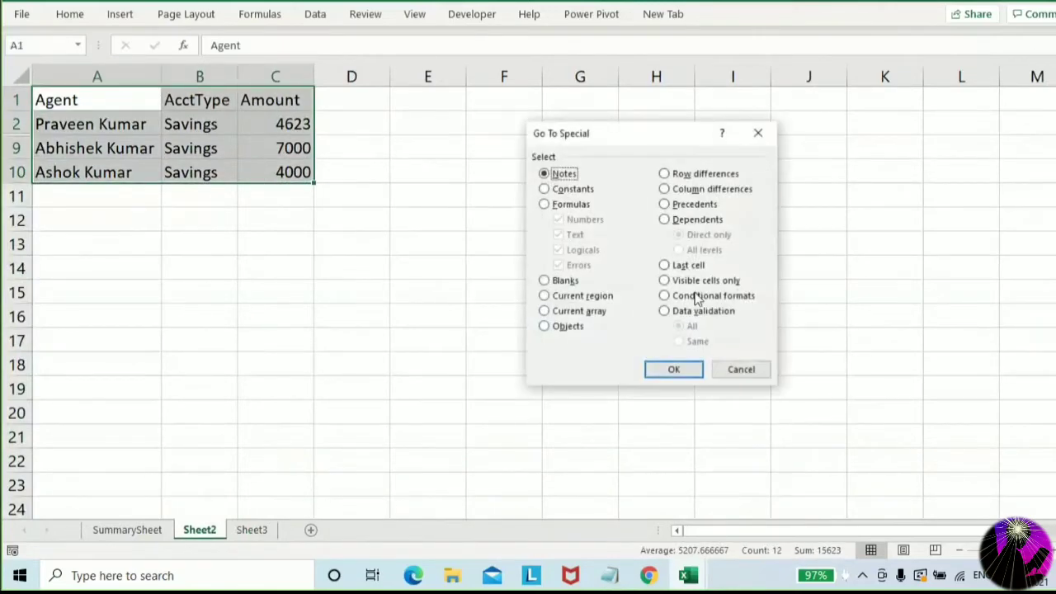
{"action": "left_click", "coordinate": [672, 281]}
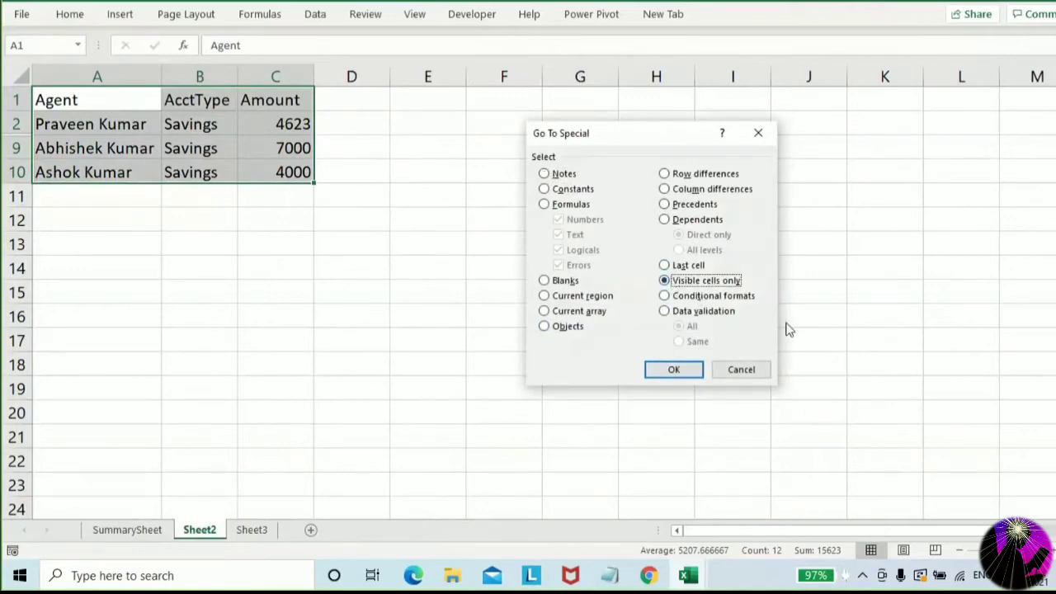
{"action": "left_click", "coordinate": [677, 370]}
Paste the Go To Special picture on Sheet2, move it to K15 and label it Ctrl+G in K14
{"action": "left_click", "coordinate": [711, 147]}
{"action": "key", "text": "ctrl+v"}
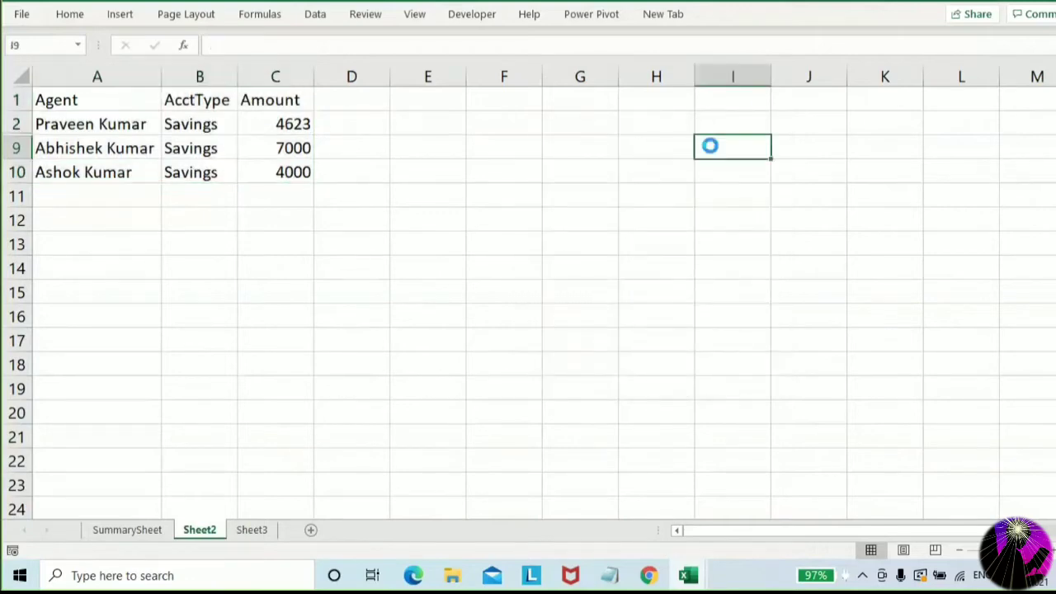
{"action": "left_click_drag", "start_coordinate": [693, 134], "coordinate": [870, 295]}
{"action": "left_click", "coordinate": [869, 266]}
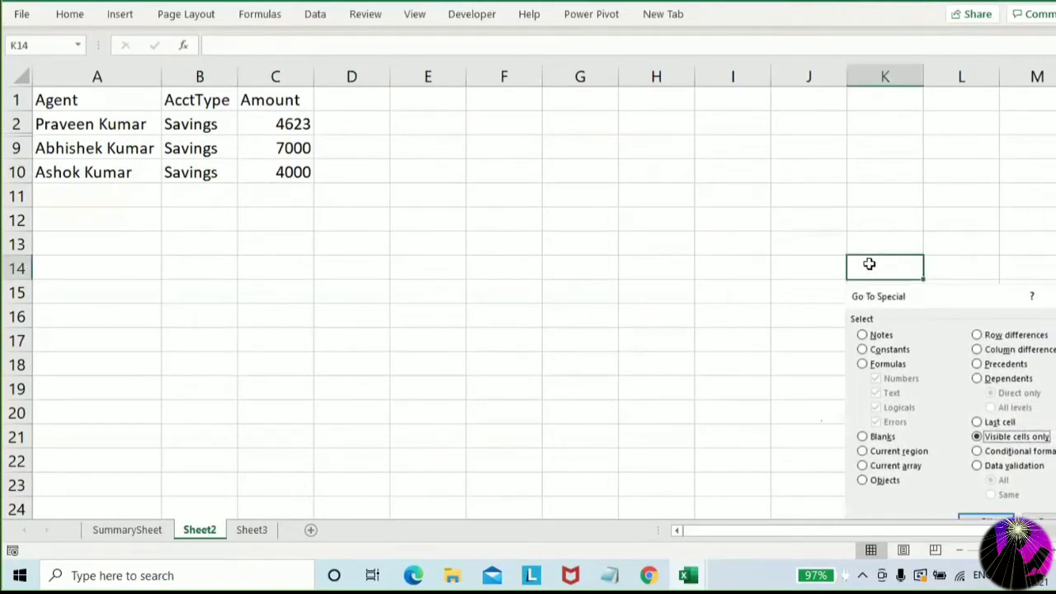
{"action": "type", "text": "Ctrl+G"}
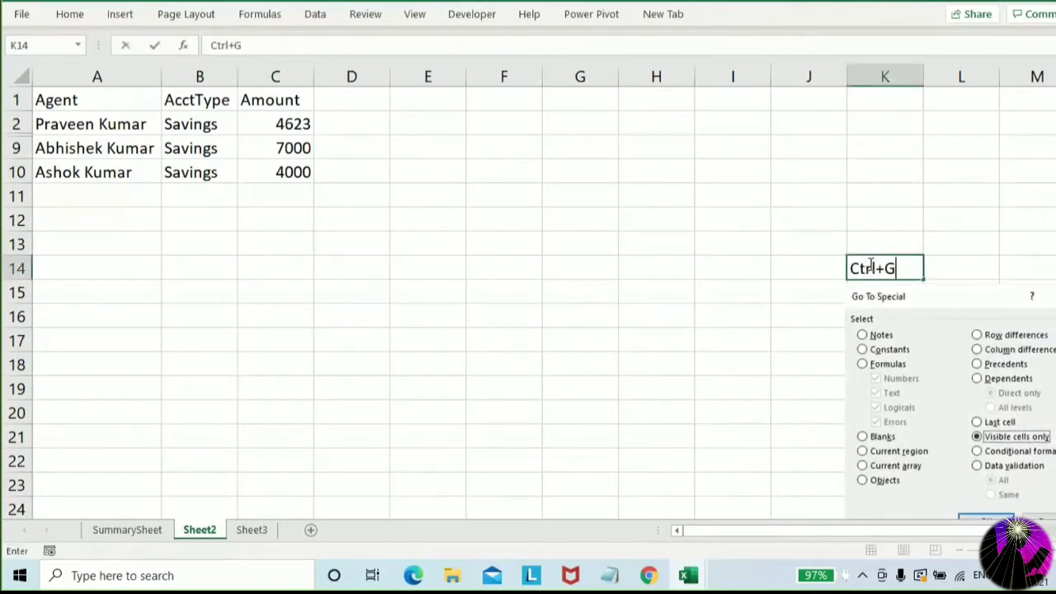
{"action": "key", "text": "Return"}
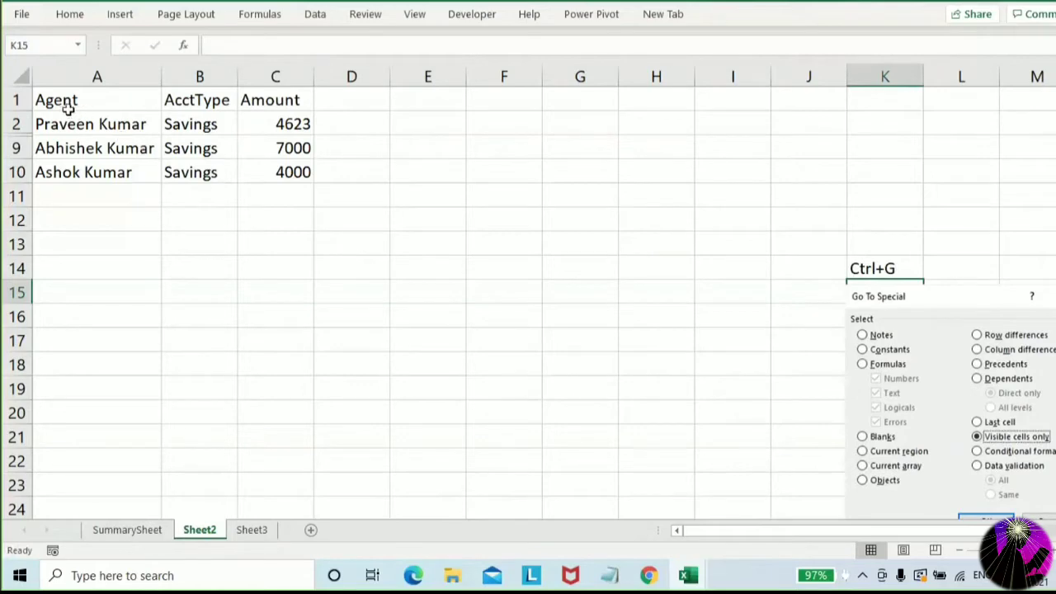
Copy only the visible cells of Sheet2's range A1:C10 to A3 of Sheet3 and delete the pasted rows
{"action": "left_click_drag", "start_coordinate": [63, 100], "coordinate": [265, 171]}
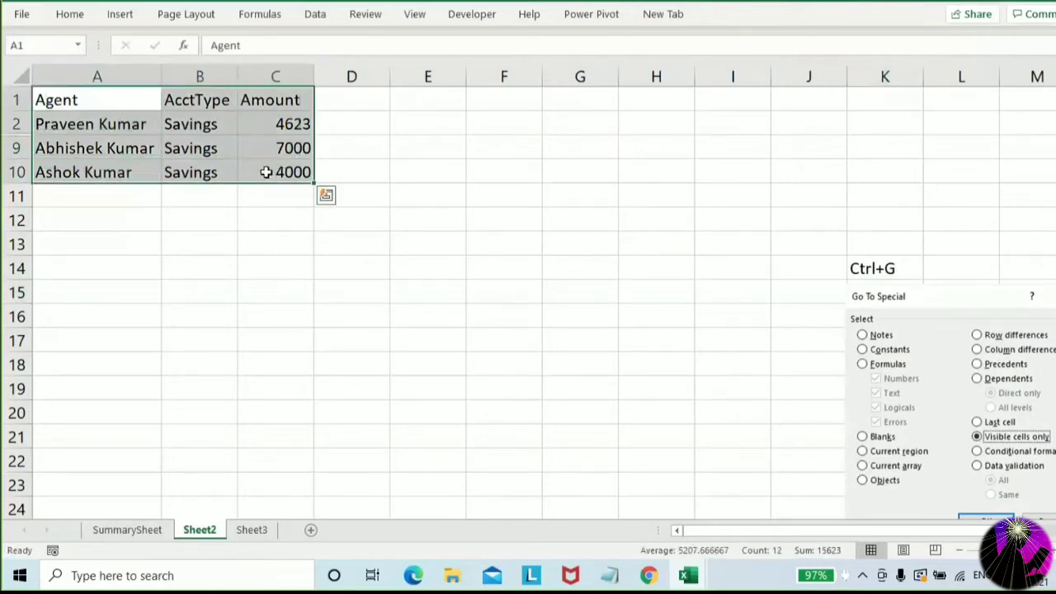
{"action": "key", "text": "alt+semicolon"}
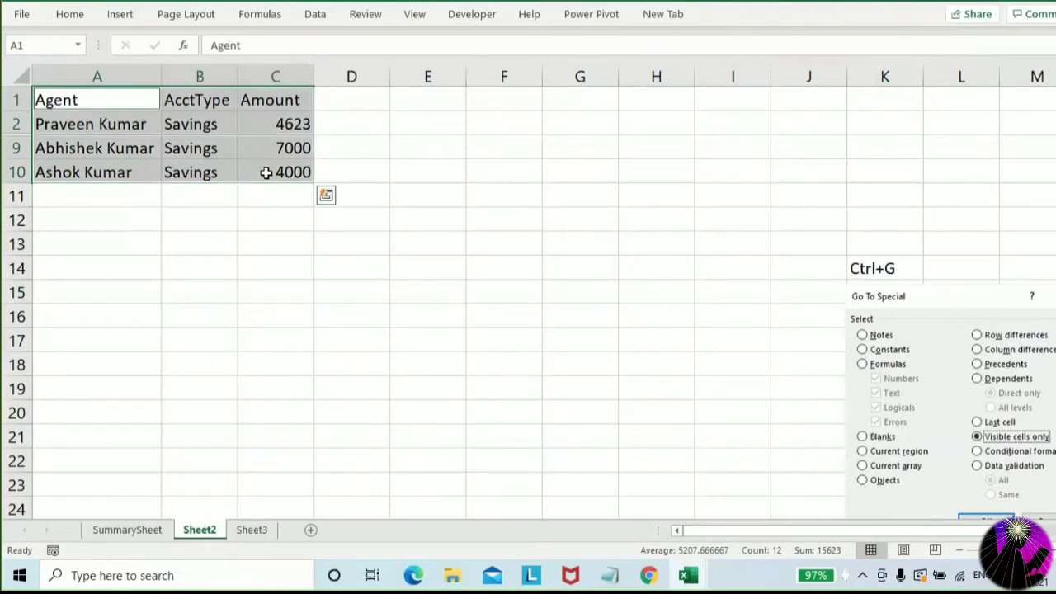
{"action": "key", "text": "ctrl+c"}
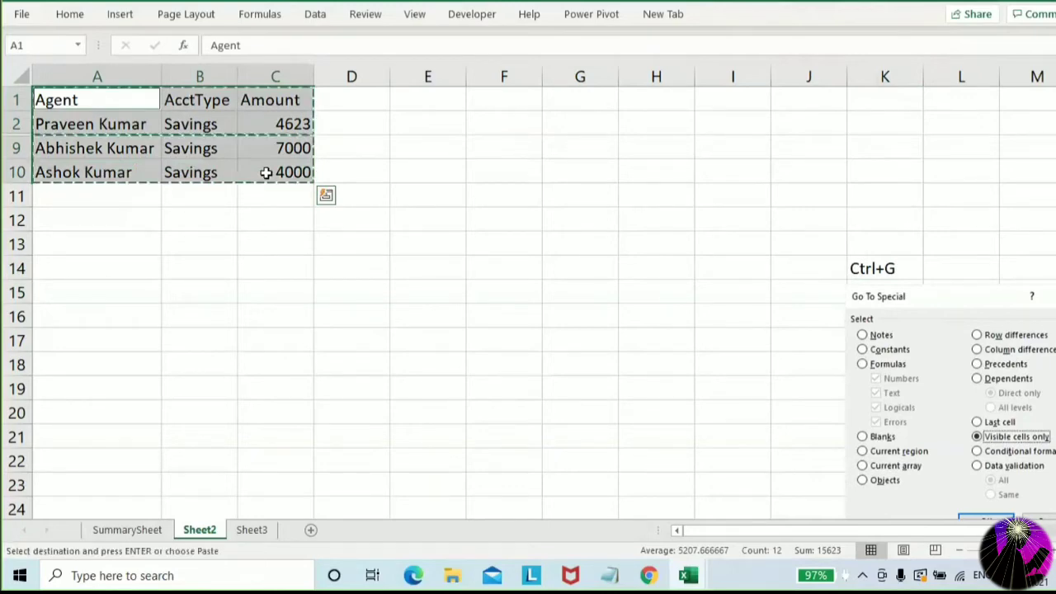
{"action": "left_click", "coordinate": [254, 530]}
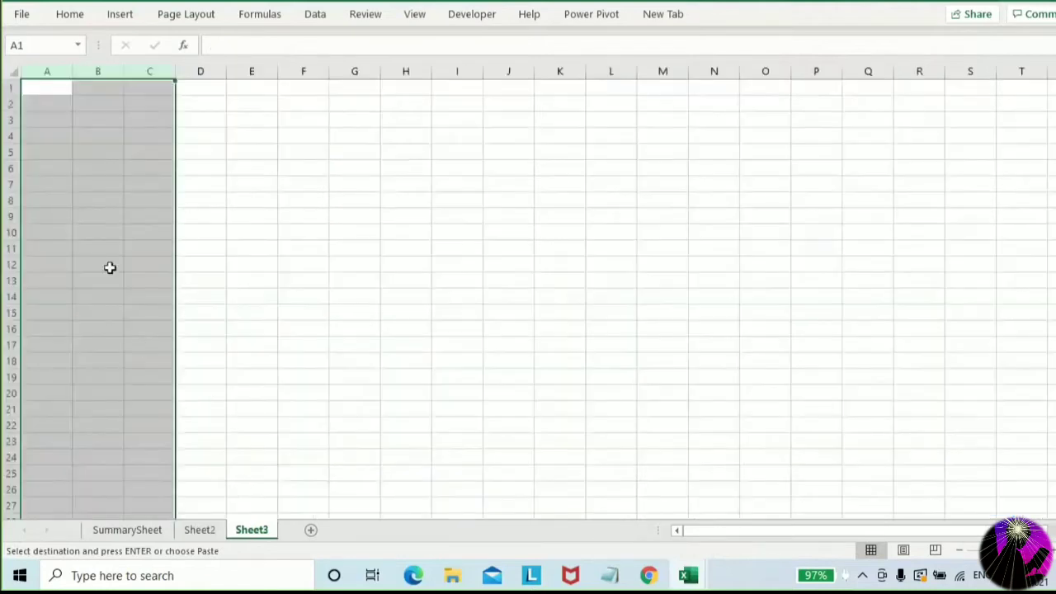
{"action": "left_click", "coordinate": [45, 119]}
{"action": "key", "text": "ctrl+v"}
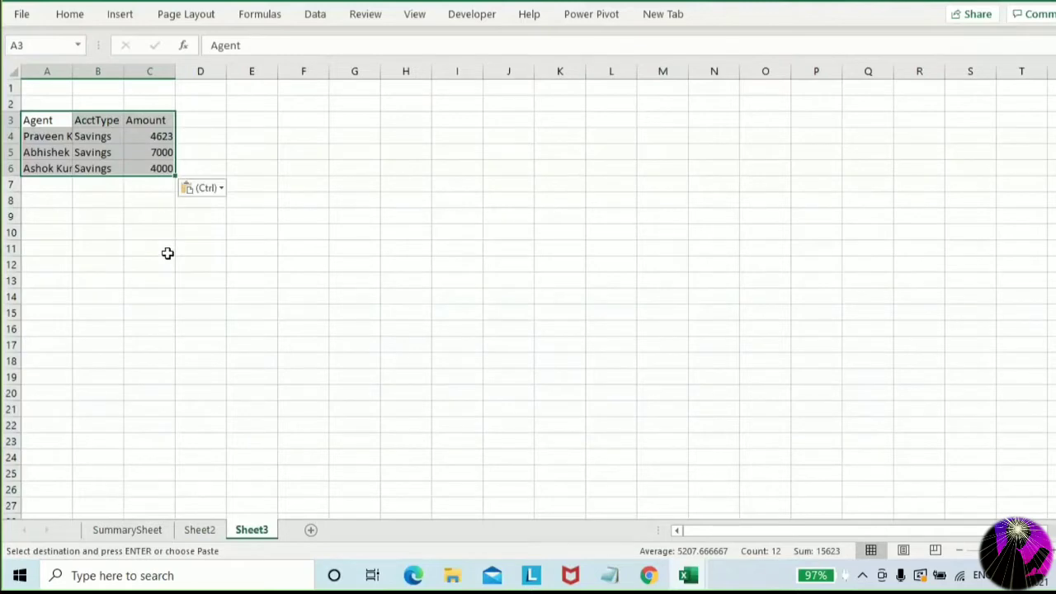
{"action": "key", "text": "shift+space"}
{"action": "key", "text": "ctrl+minus"}
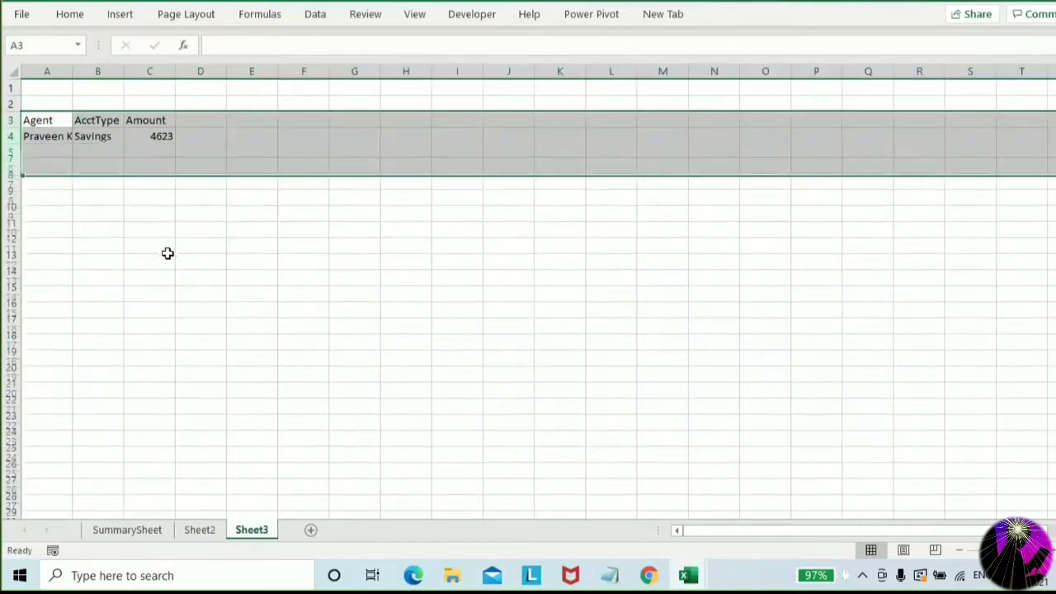
Rename Sheet2 as Only Visible Cells
{"action": "left_click", "coordinate": [207, 531]}
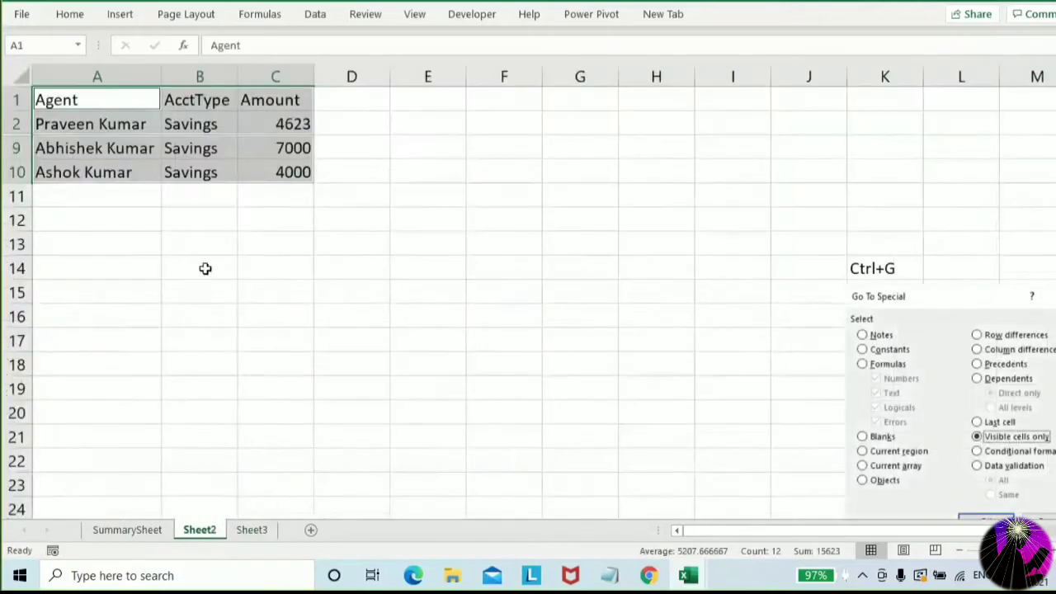
{"action": "left_click", "coordinate": [178, 241]}
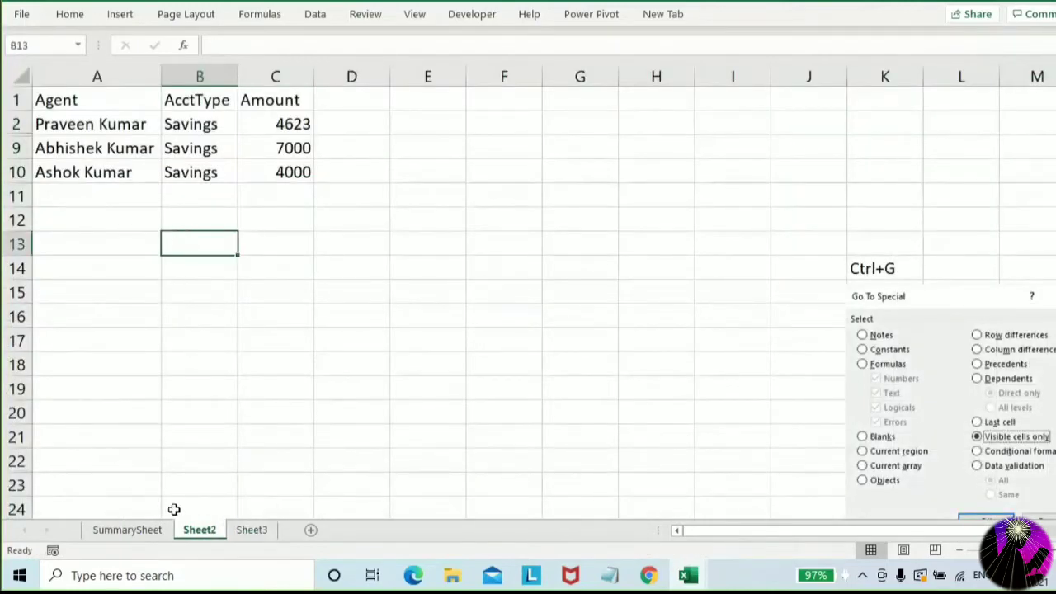
{"action": "right_click", "coordinate": [202, 532]}
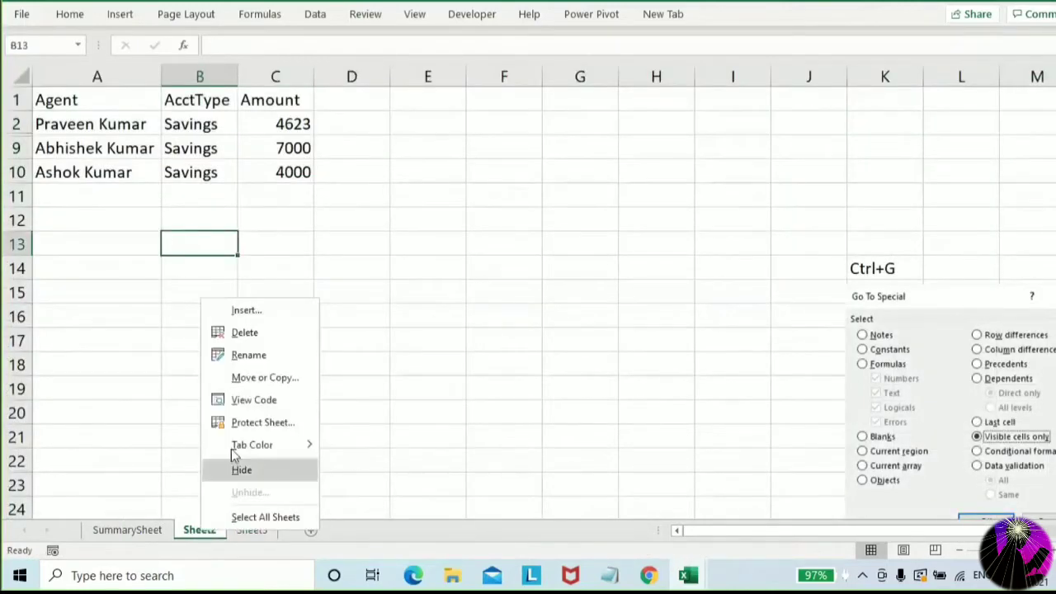
{"action": "left_click", "coordinate": [257, 359]}
{"action": "type", "text": "Only V"}
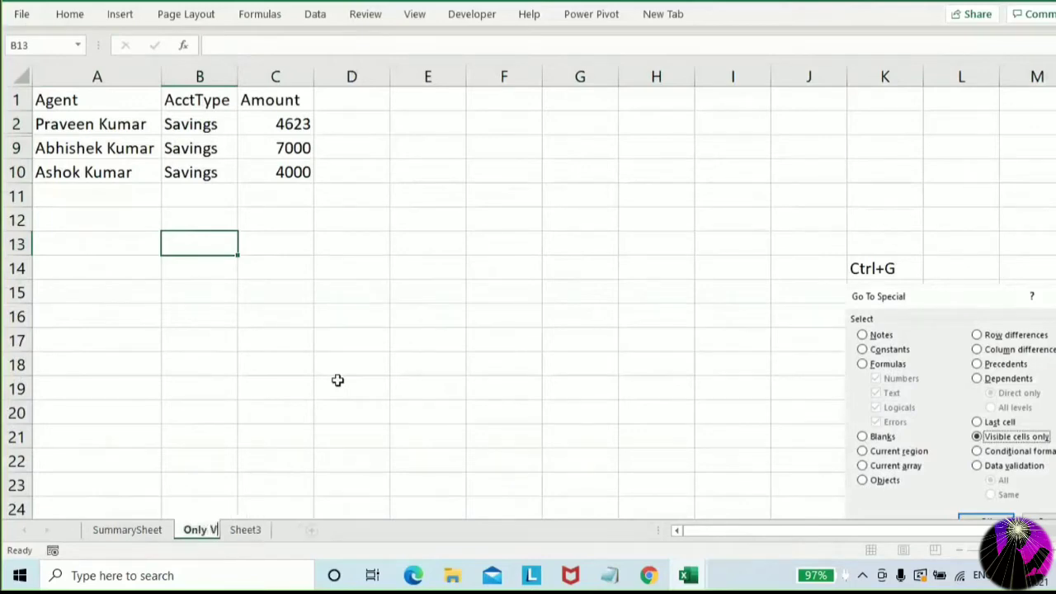
{"action": "type", "text": "isible Cells"}
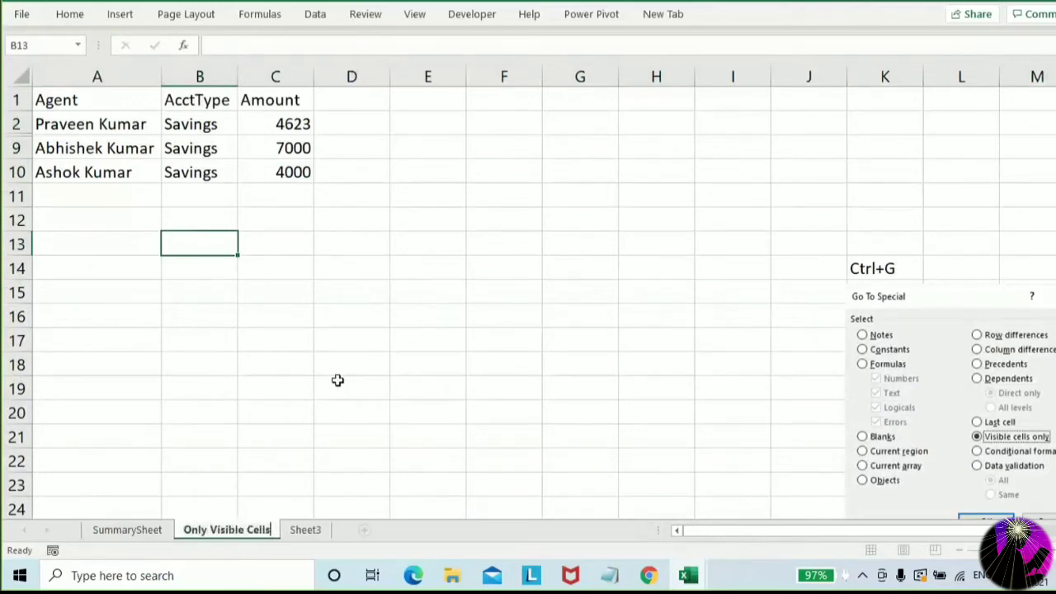
{"action": "left_click", "coordinate": [277, 389]}
Enter Only Visible Cells as the first Type of Tips entry, in G8 of SummarySheet
{"action": "left_click", "coordinate": [153, 529]}
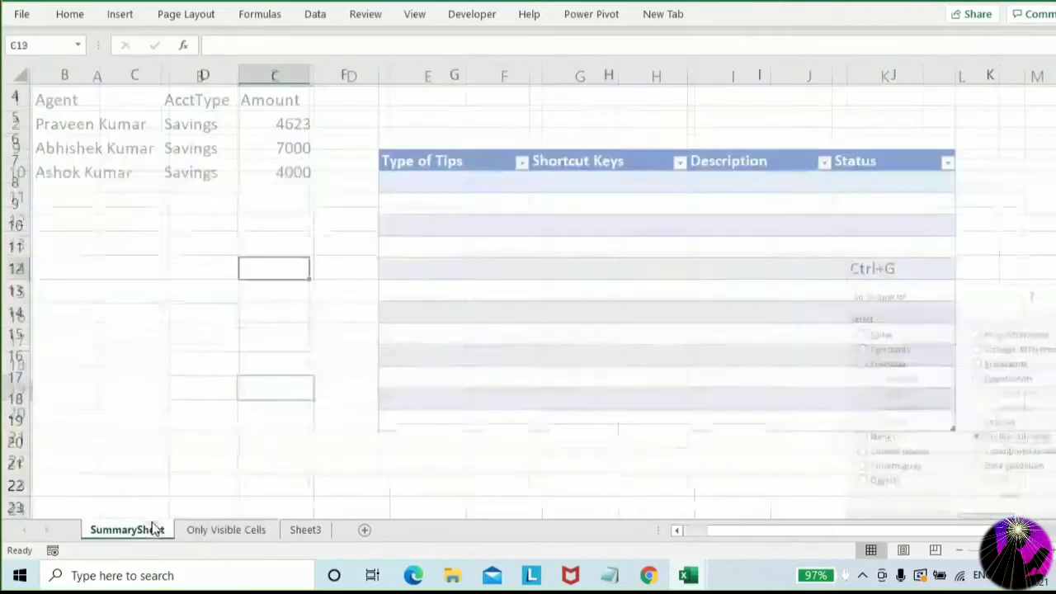
{"action": "left_click", "coordinate": [439, 185]}
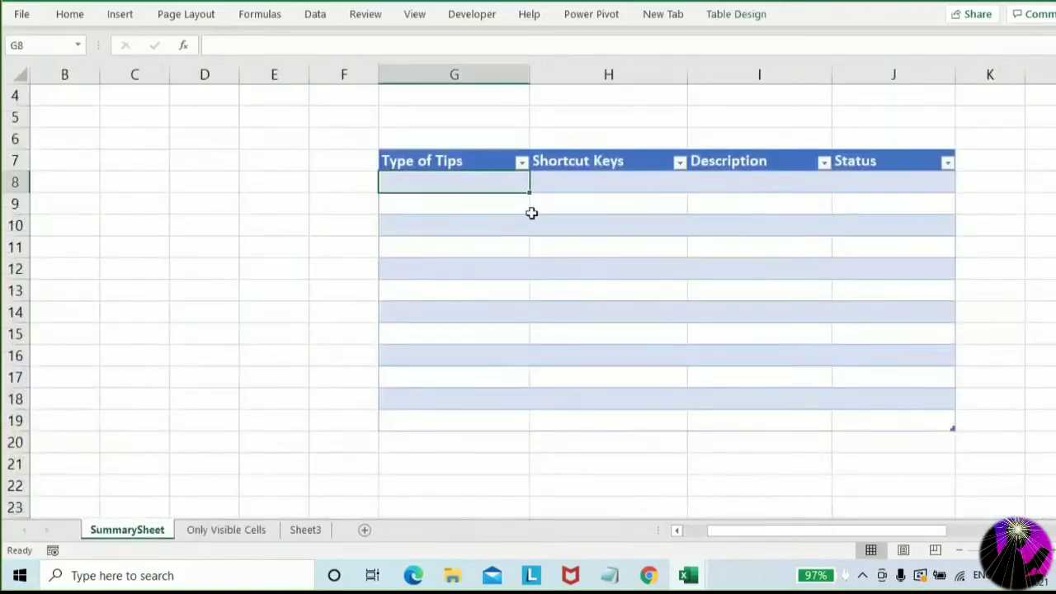
{"action": "type", "text": "Only Visible"}
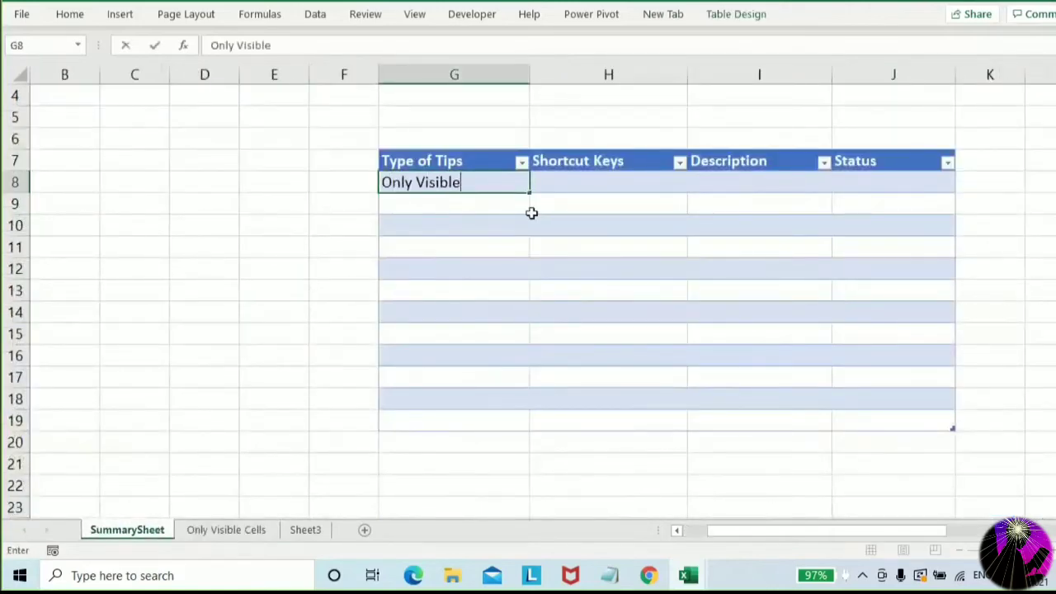
{"action": "type", "text": " Cells"}
{"action": "key", "text": "Return"}
Enter Alt+; as the shortcut key for the Only Visible Cells tip, in H8
{"action": "key", "text": "Up"}
{"action": "key", "text": "Right"}
{"action": "type", "text": "A"}
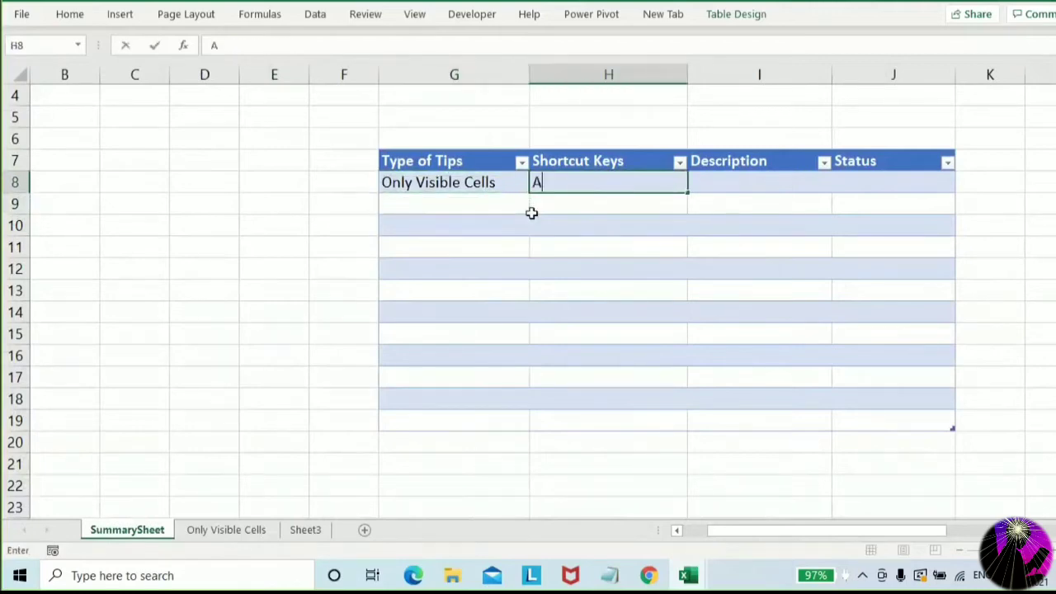
{"action": "type", "text": "lt+;"}
{"action": "key", "text": "Return"}
{"action": "key", "text": "Up"}
{"action": "key", "text": "Right"}
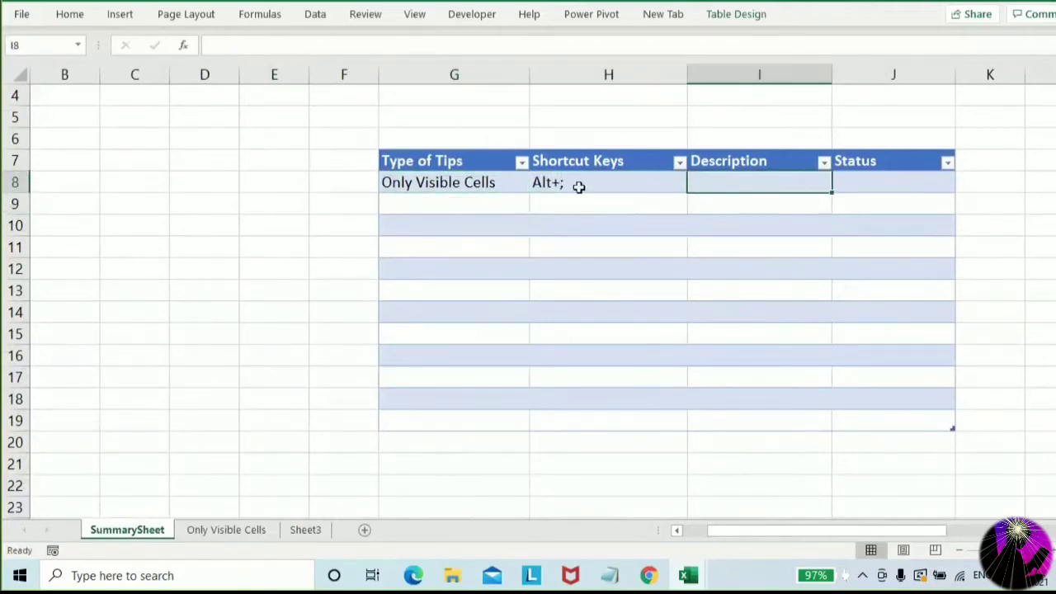
Widen the Description column and enter Copy only Visible cells as the first description, in I8 of SummarySheet
{"action": "left_click_drag", "start_coordinate": [831, 75], "coordinate": [928, 80]}
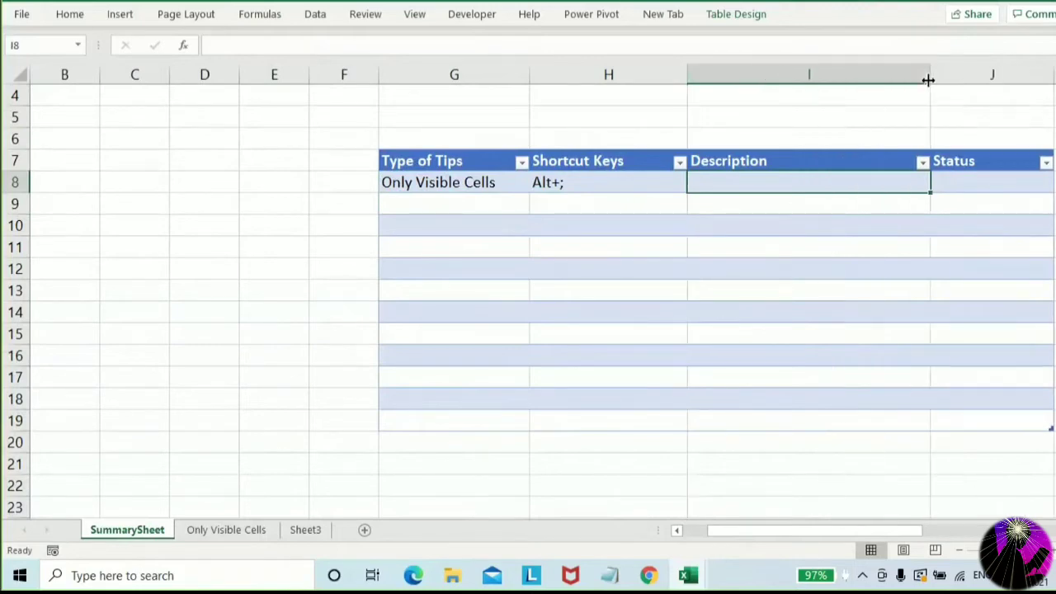
{"action": "type", "text": "Copy only"}
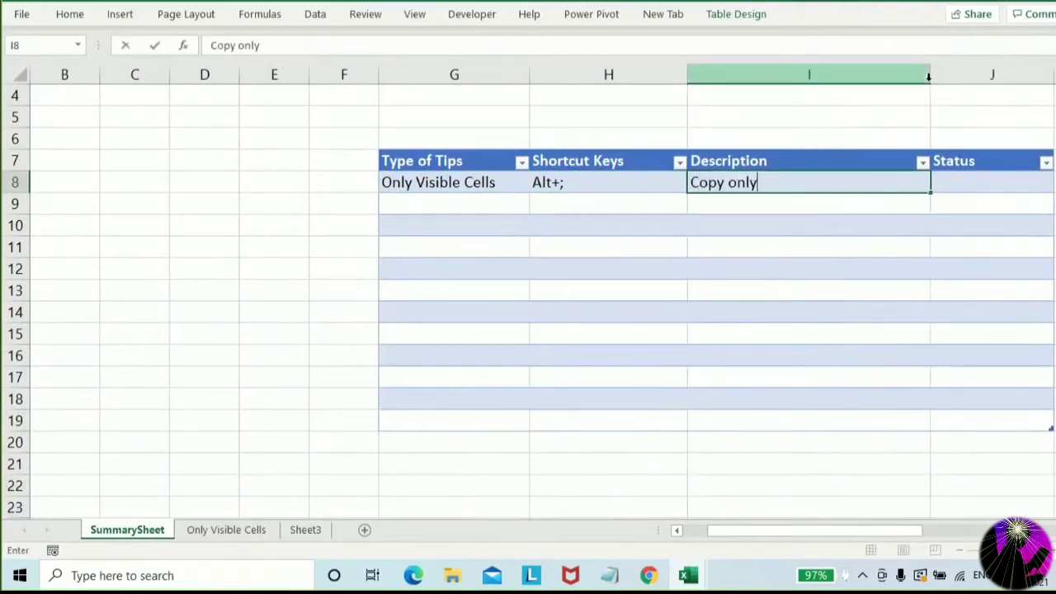
{"action": "type", "text": " Visible cell"}
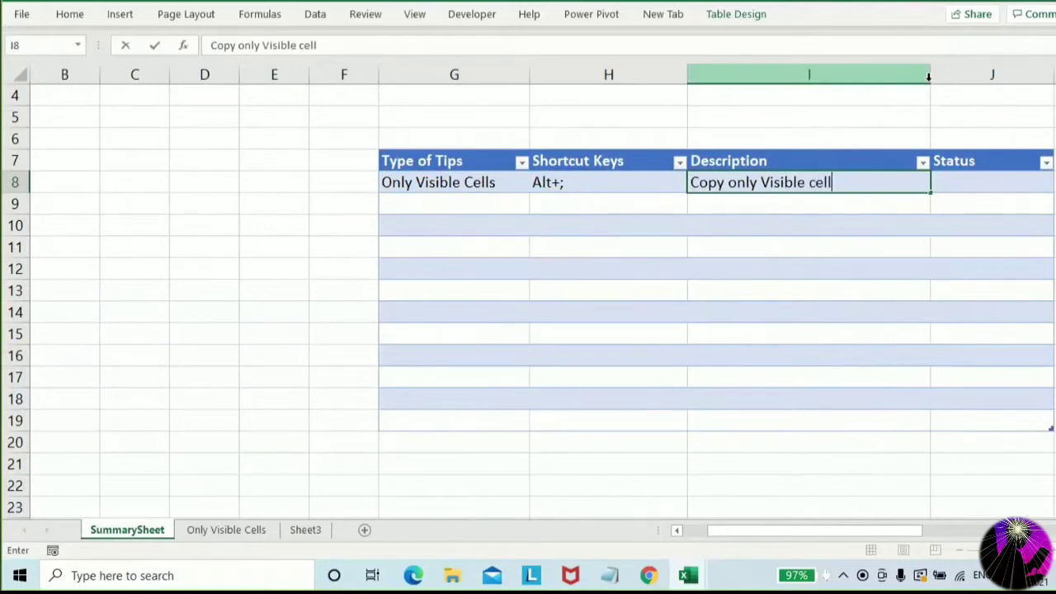
{"action": "type", "text": "s"}
{"action": "key", "text": "Return"}
Enter Done as the status of the Only Visible Cells tip, in J8
{"action": "key", "text": "Up"}
{"action": "key", "text": "Right"}
{"action": "type", "text": "D"}
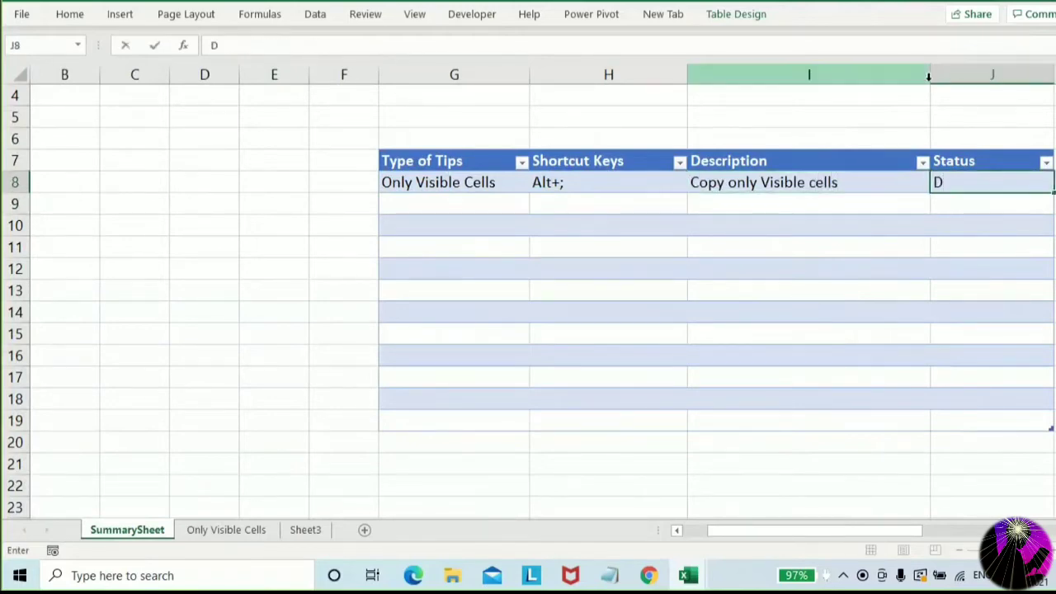
{"action": "type", "text": "one"}
{"action": "key", "text": "Return"}
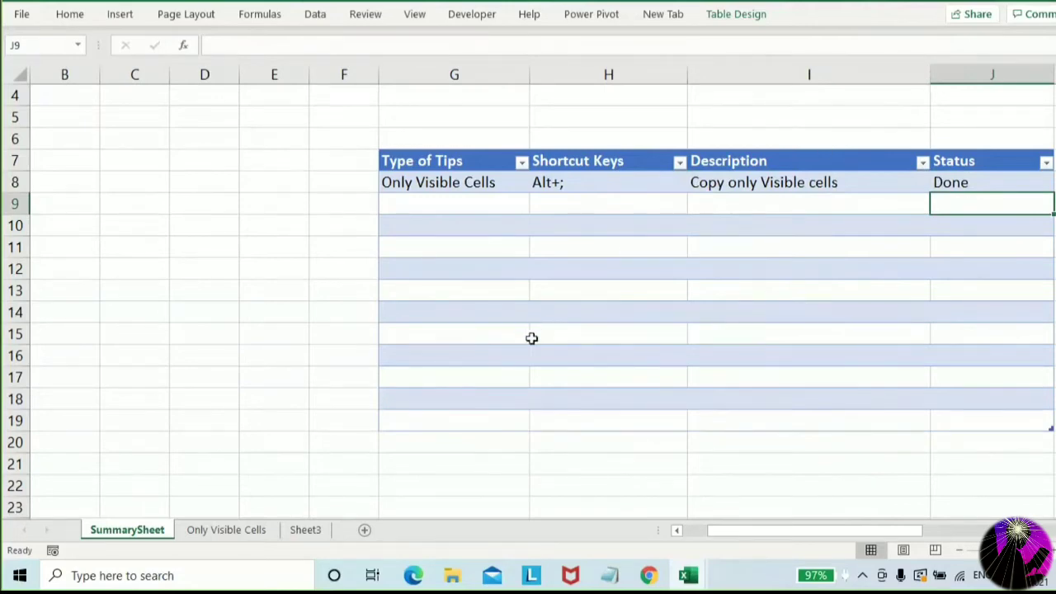
Try the Visible cells only option of Go To Special on A2:C10 of the Only Visible Cells sheet, and cancel it
{"action": "left_click", "coordinate": [225, 530]}
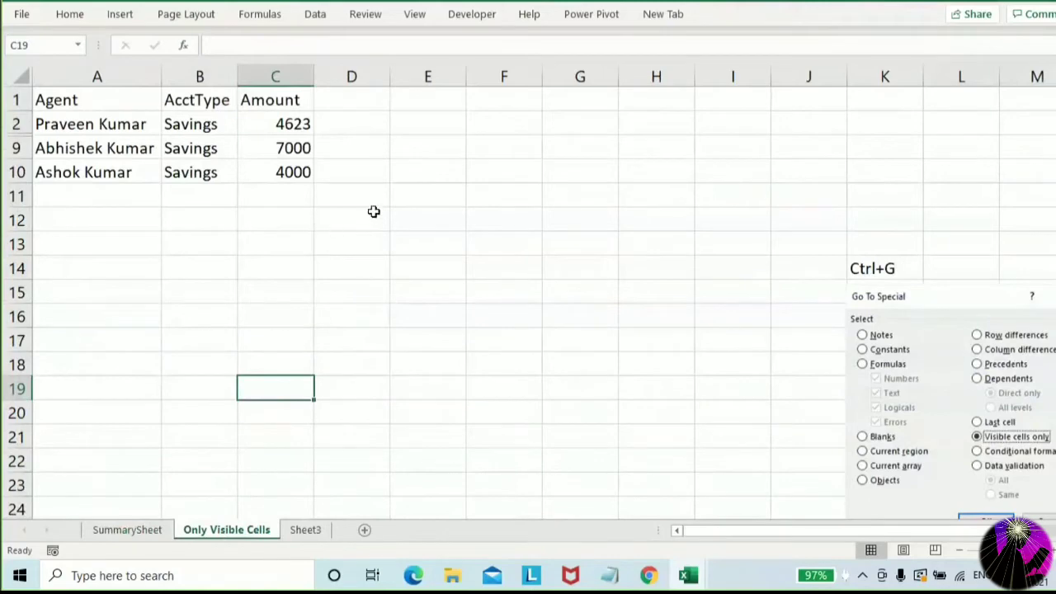
{"action": "left_click_drag", "start_coordinate": [93, 116], "coordinate": [259, 173]}
{"action": "key", "text": "ctrl+g"}
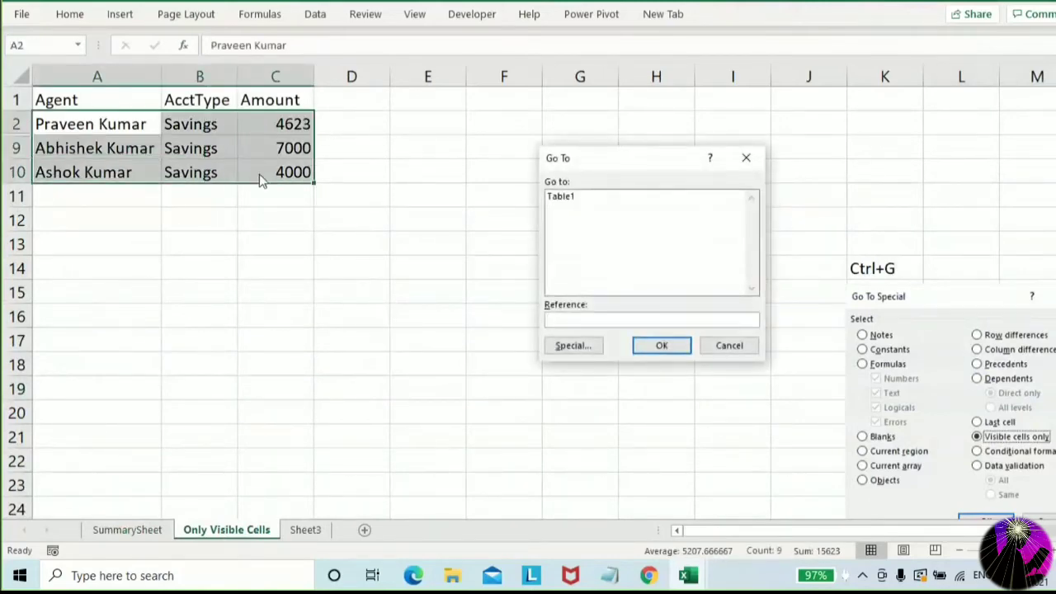
{"action": "left_click", "coordinate": [570, 347]}
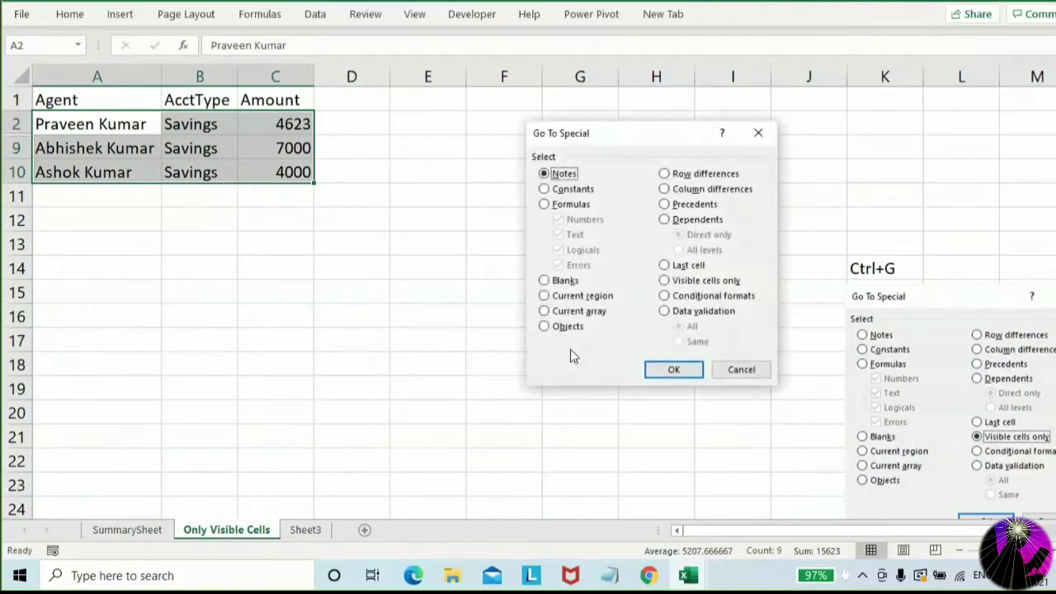
{"action": "left_click", "coordinate": [549, 297]}
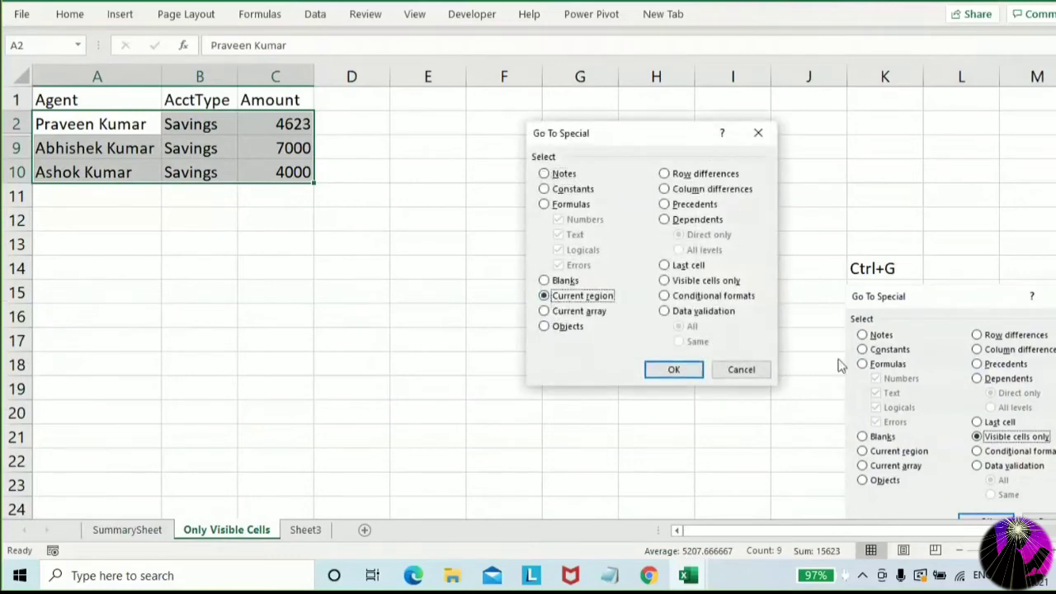
{"action": "left_click", "coordinate": [689, 282]}
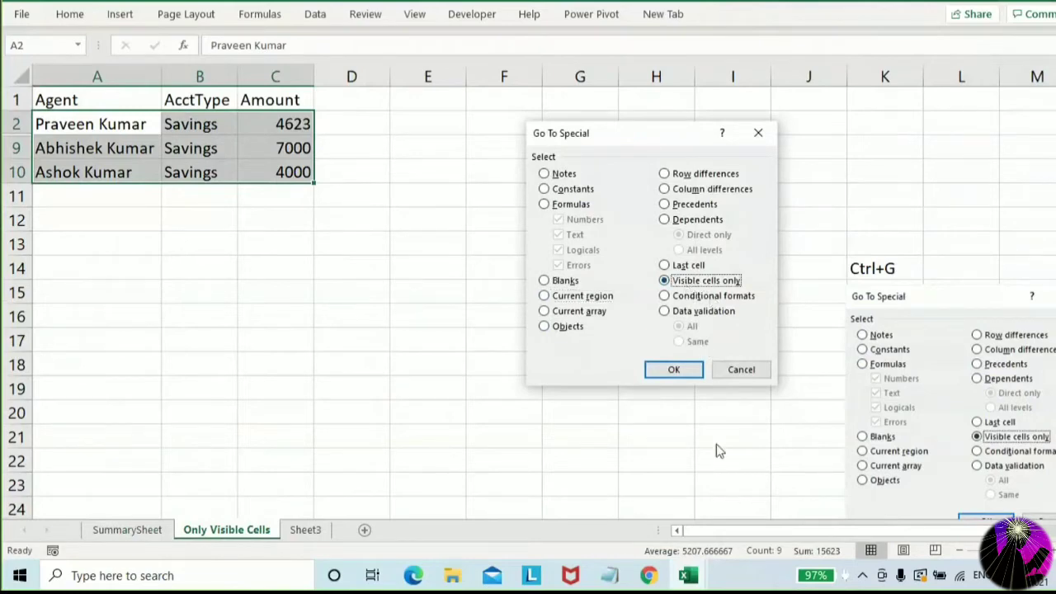
{"action": "left_click", "coordinate": [740, 373]}
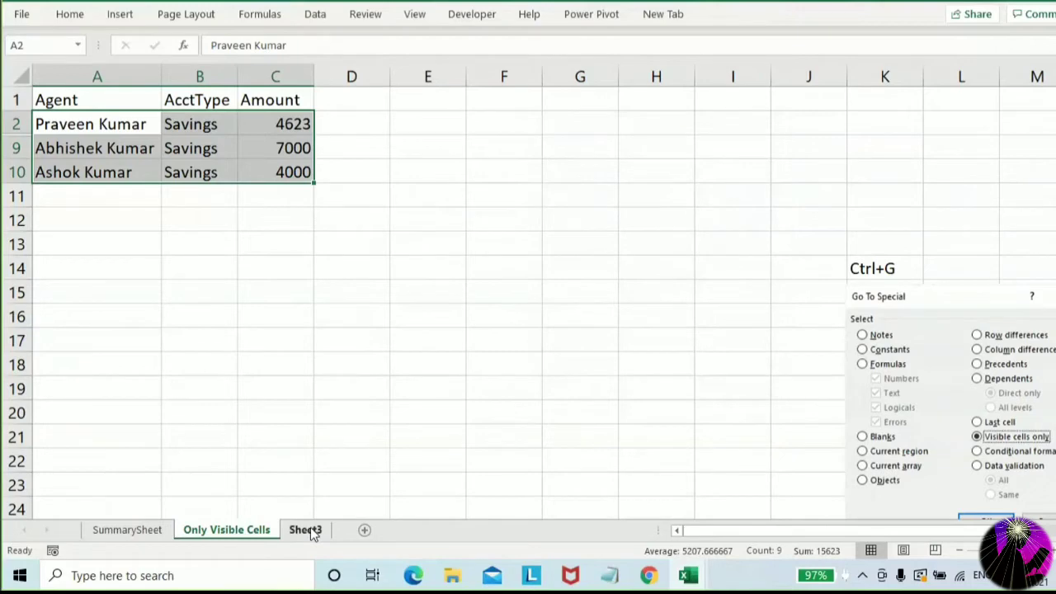
{"action": "left_click", "coordinate": [900, 262]}
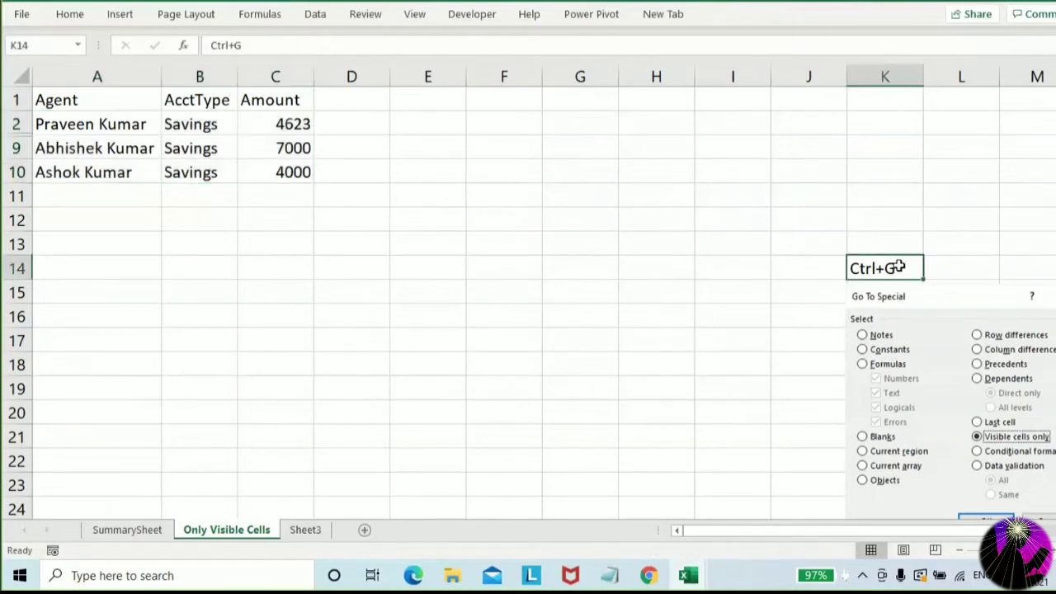
{"action": "left_click", "coordinate": [899, 328]}
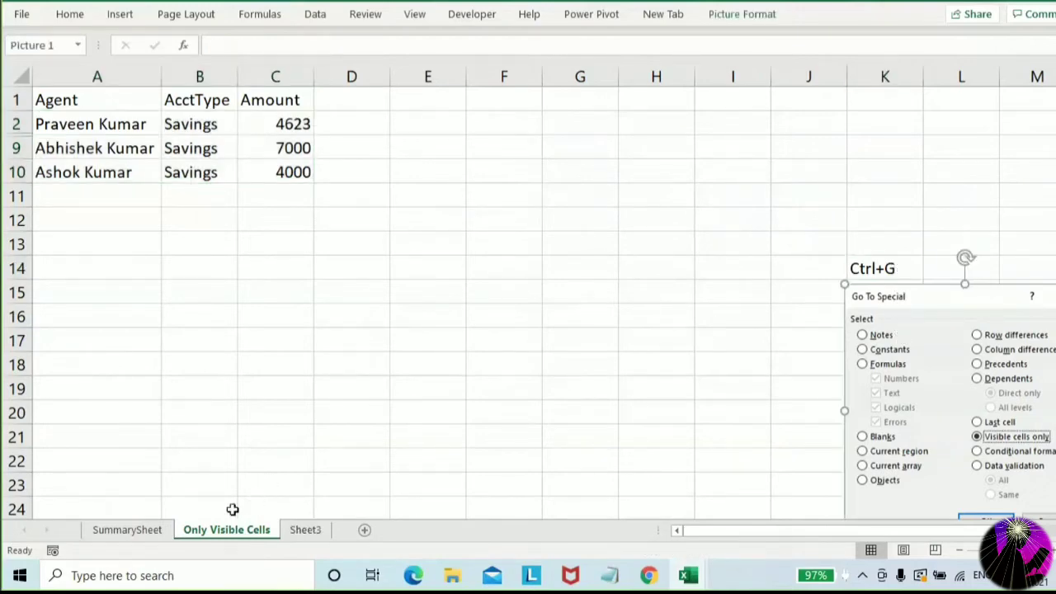
{"action": "left_click", "coordinate": [300, 530]}
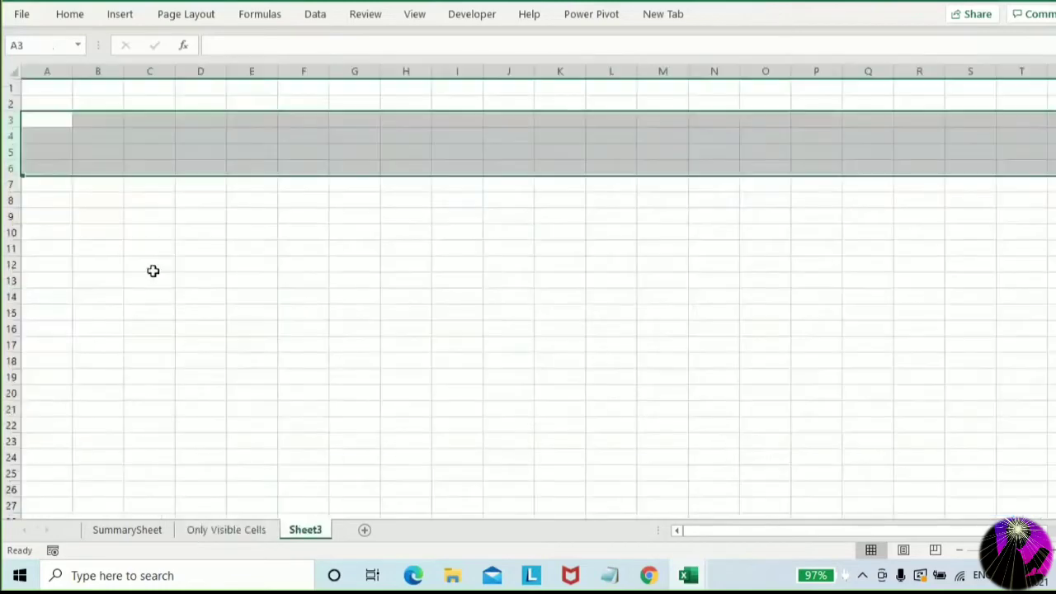
{"action": "left_click", "coordinate": [158, 393]}
{"action": "left_click", "coordinate": [132, 531]}
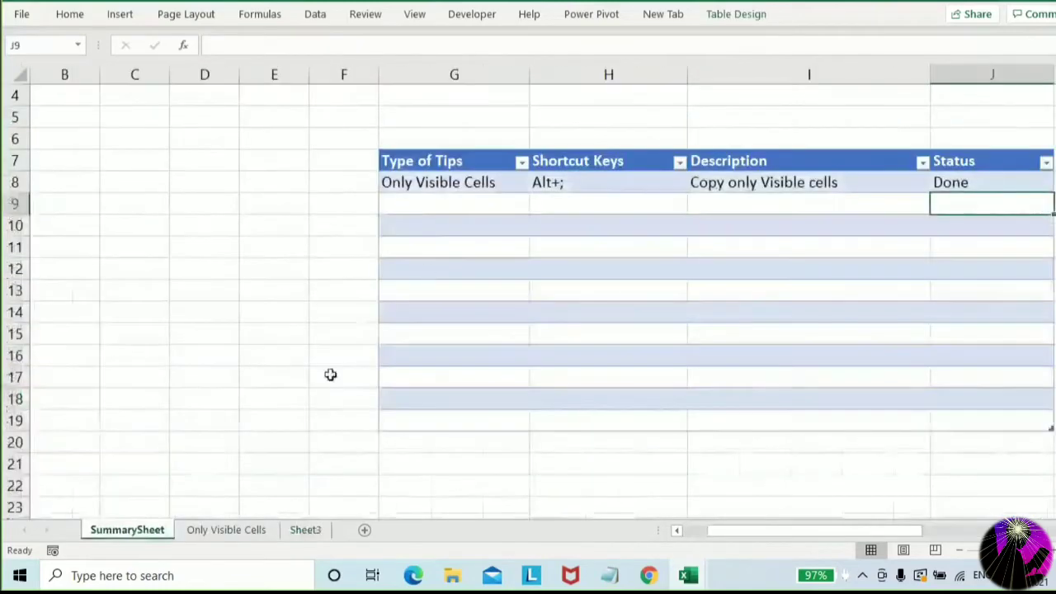
{"action": "left_click", "coordinate": [433, 191]}
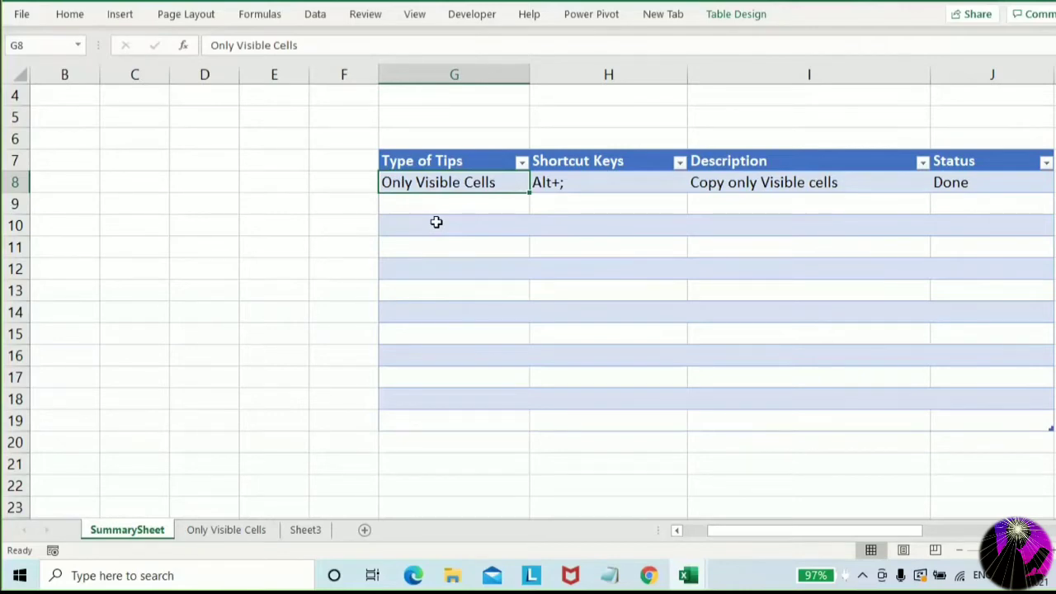
Rename Sheet3 as Tabular Format
{"action": "right_click", "coordinate": [319, 532]}
{"action": "left_click", "coordinate": [366, 358]}
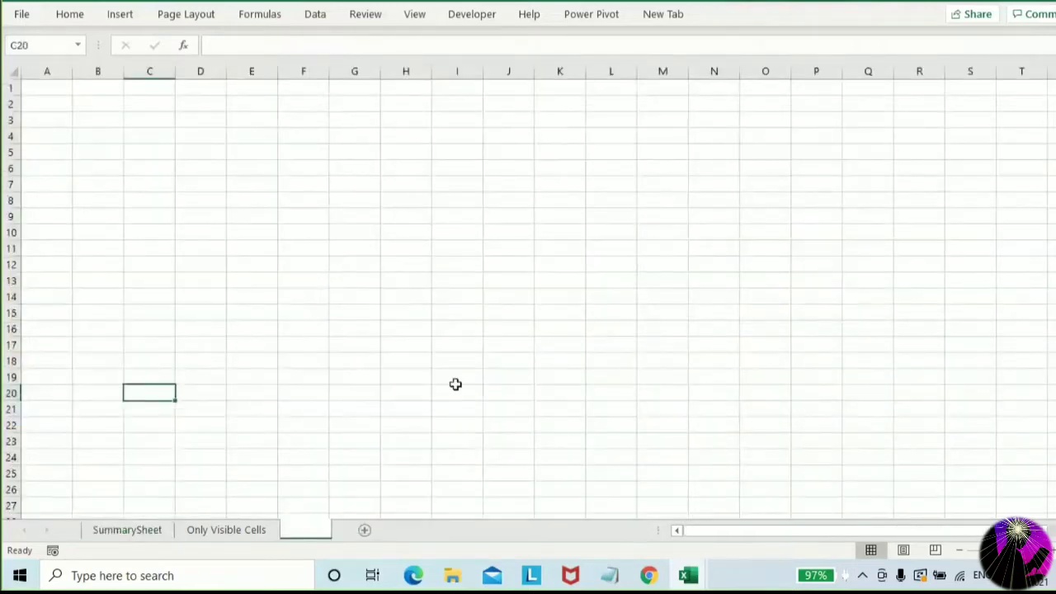
{"action": "type", "text": "Tabular"}
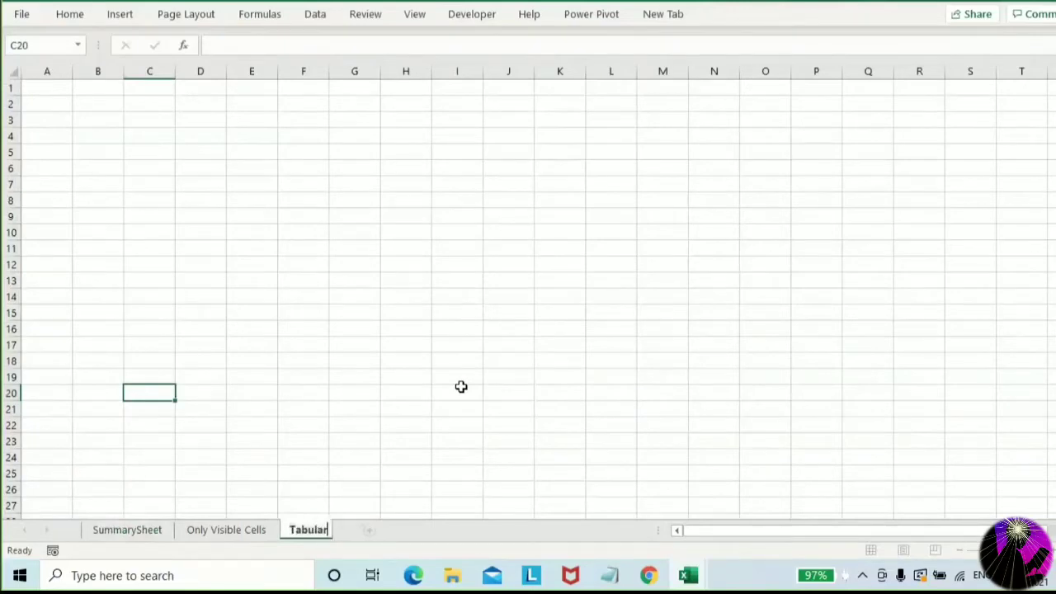
{"action": "type", "text": " Format"}
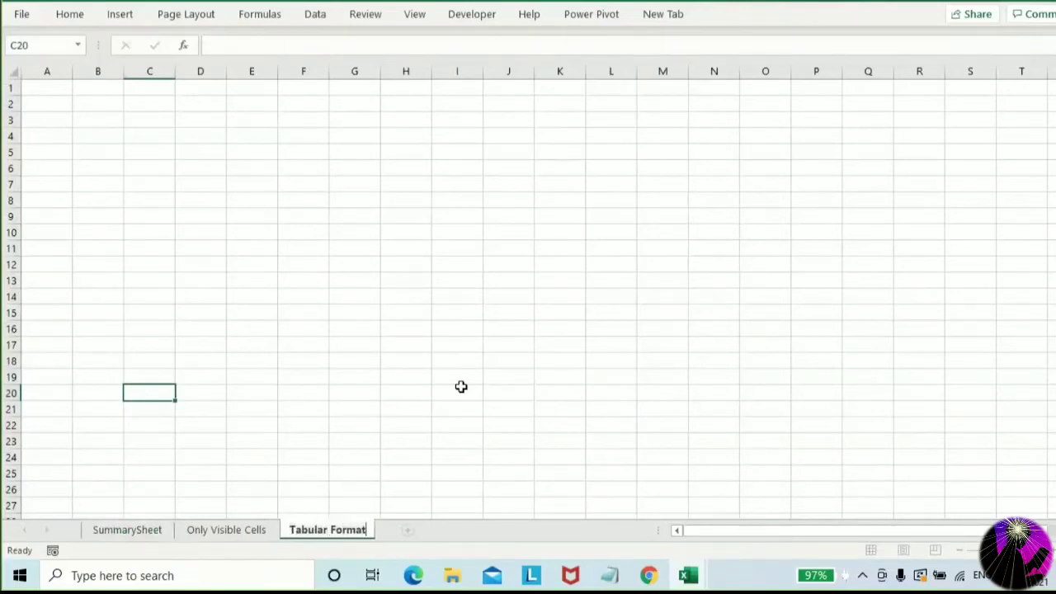
{"action": "left_click", "coordinate": [141, 358]}
Switch to the other workbook and copy the range A1:C20, headers included, from its Savings sheet
{"action": "left_click", "coordinate": [141, 532]}
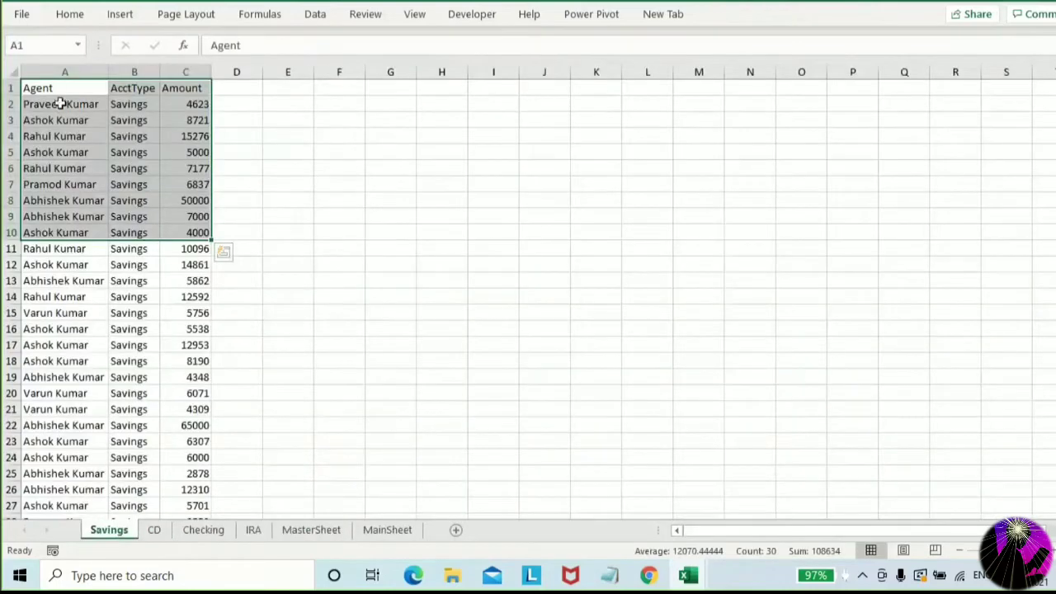
{"action": "left_click", "coordinate": [58, 91]}
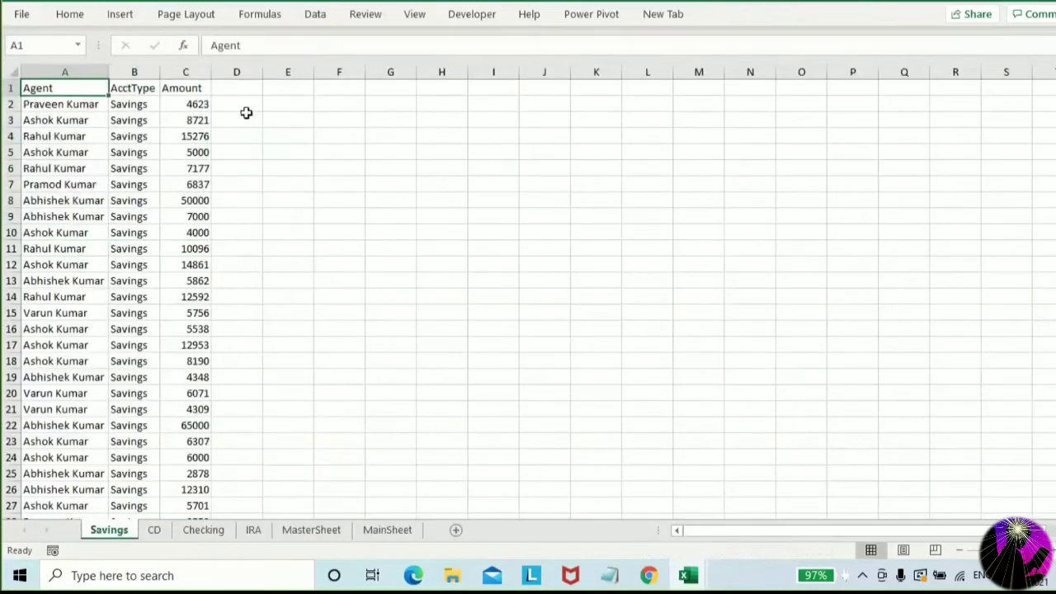
{"action": "key", "text": "shift+Right"}
{"action": "key", "text": "shift+Right"}
{"action": "key", "text": "shift+Down"}
{"action": "key", "text": "shift+Down"}
{"action": "key", "text": "shift+Down"}
{"action": "key", "text": "shift+Down"}
{"action": "key", "text": "shift+Down"}
{"action": "key", "text": "shift+Down"}
{"action": "key", "text": "shift+Down"}
{"action": "key", "text": "shift+Down"}
{"action": "key", "text": "shift+Down"}
{"action": "key", "text": "shift+Down"}
{"action": "key", "text": "shift+Down"}
{"action": "key", "text": "shift+Down"}
{"action": "key", "text": "shift+Down"}
{"action": "key", "text": "shift+Down"}
{"action": "key", "text": "shift+Down"}
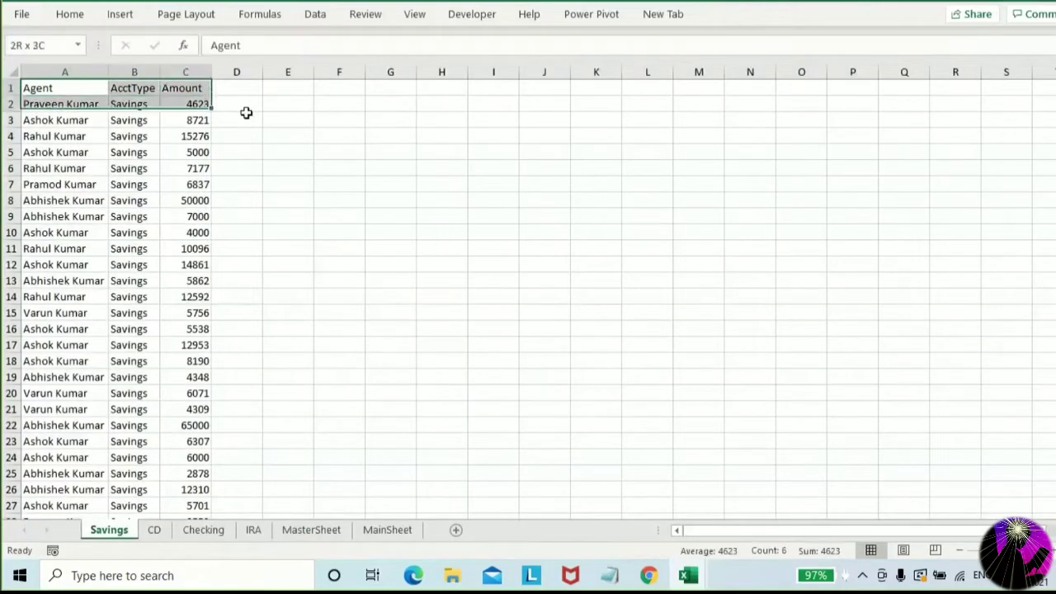
{"action": "key", "text": "shift+Down"}
{"action": "key", "text": "shift+Down"}
{"action": "key", "text": "shift+Down"}
{"action": "key", "text": "shift+Down"}
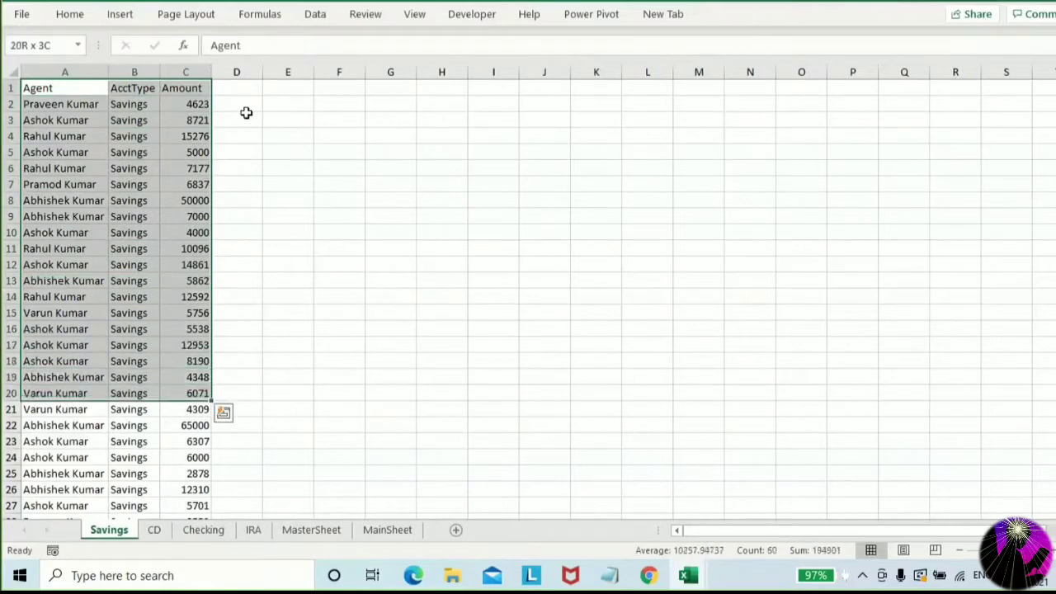
{"action": "key", "text": "ctrl+c"}
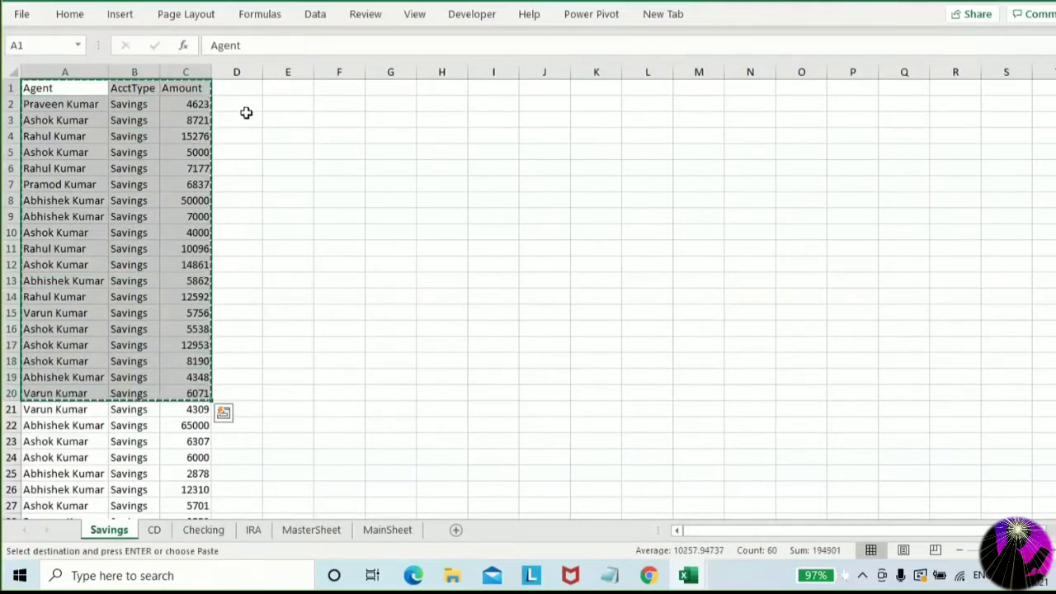
Paste the copied Savings data into the Tabular Format sheet at A1 and again at K1
{"action": "key", "text": "alt+Tab"}
{"action": "left_click", "coordinate": [320, 533]}
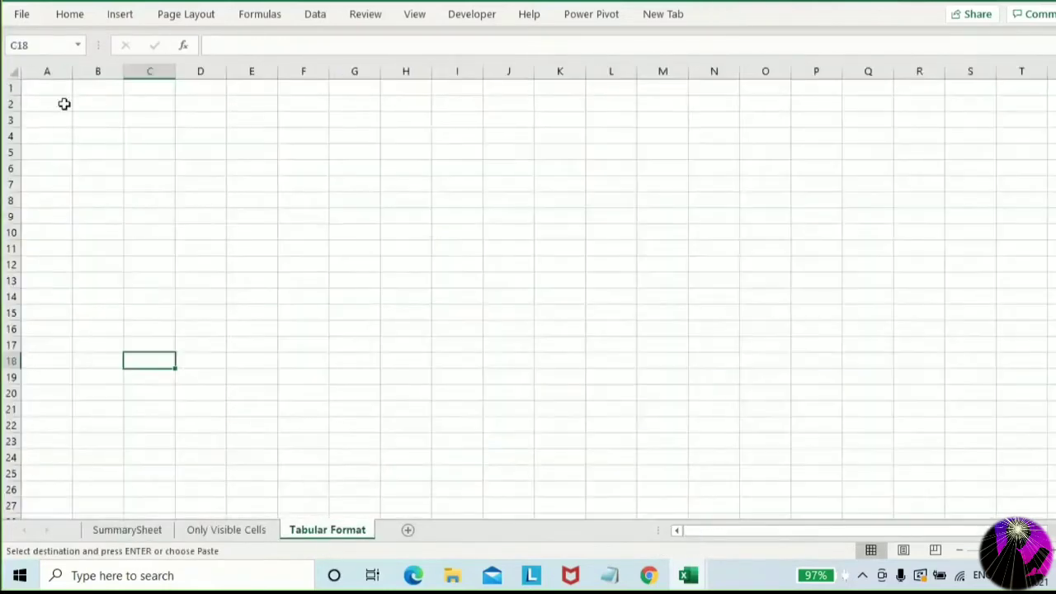
{"action": "left_click", "coordinate": [56, 89]}
{"action": "key", "text": "ctrl+v"}
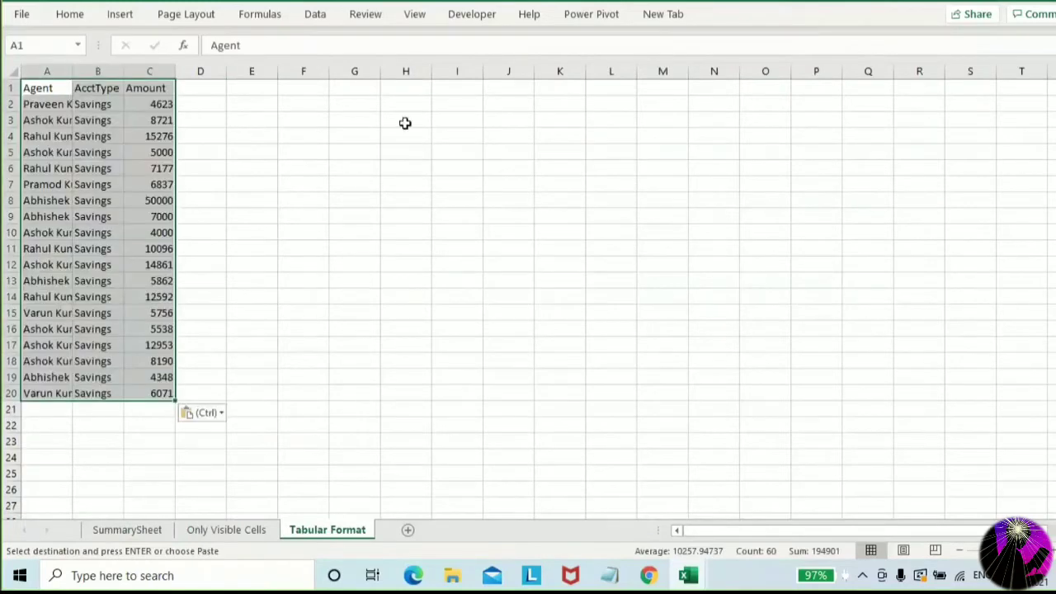
{"action": "left_click", "coordinate": [567, 85]}
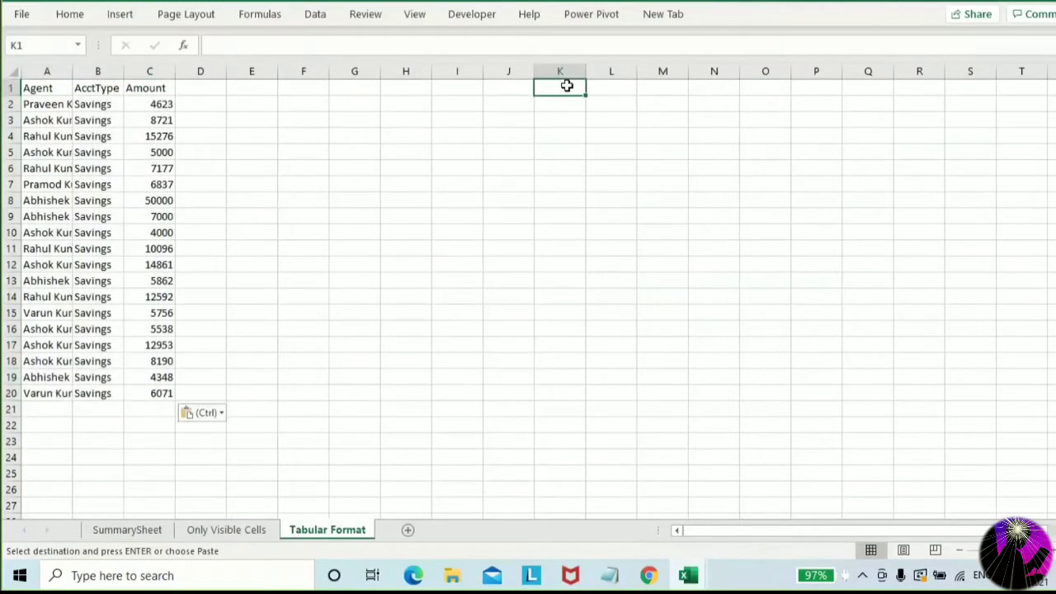
{"action": "key", "text": "ctrl+v"}
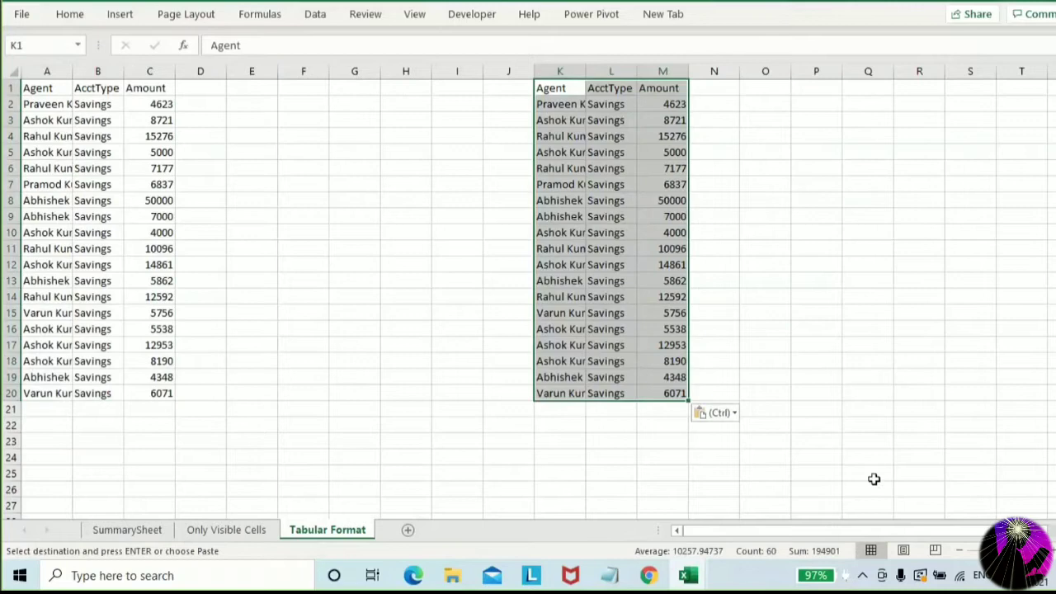
{"action": "left_click", "coordinate": [447, 326]}
AutoFit the widths of columns A to C to the first pasted data block
{"action": "left_click_drag", "start_coordinate": [45, 83], "coordinate": [161, 384]}
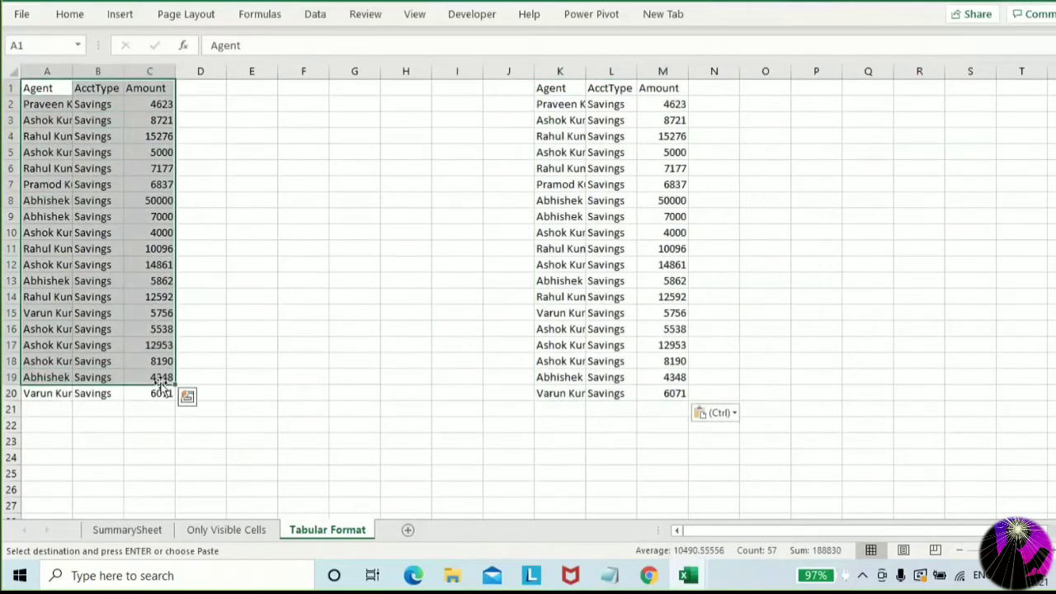
{"action": "key", "text": "alt+o"}
{"action": "key", "text": "c"}
{"action": "key", "text": "a"}
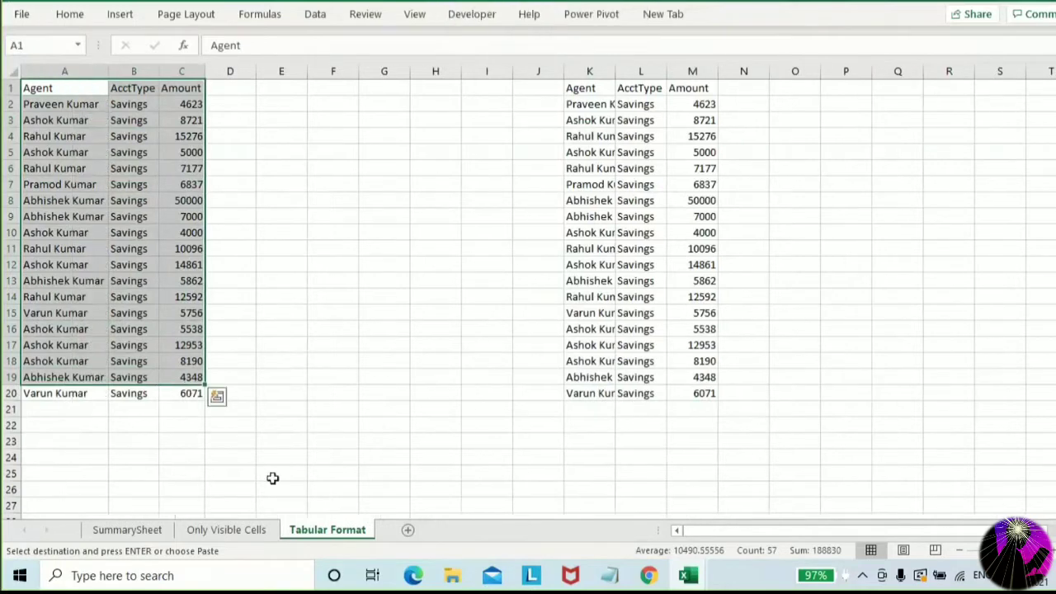
{"action": "left_click", "coordinate": [282, 469]}
AutoFit the widths of columns K to M to the second pasted data block, K1:M20
{"action": "left_click_drag", "start_coordinate": [582, 87], "coordinate": [682, 393]}
{"action": "key", "text": "alt+o"}
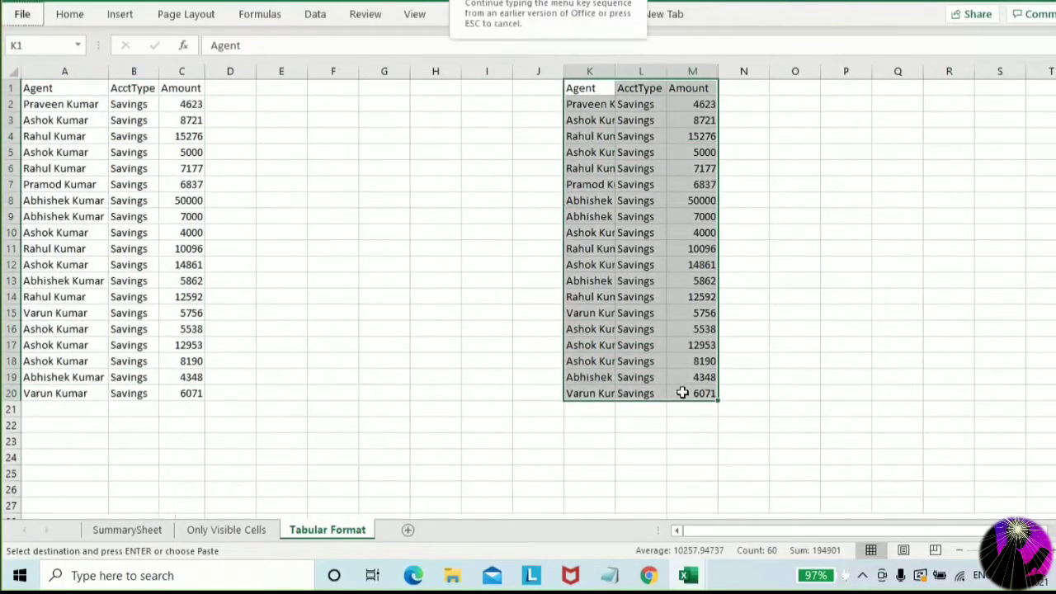
{"action": "key", "text": "c"}
{"action": "key", "text": "a"}
{"action": "left_click", "coordinate": [487, 349]}
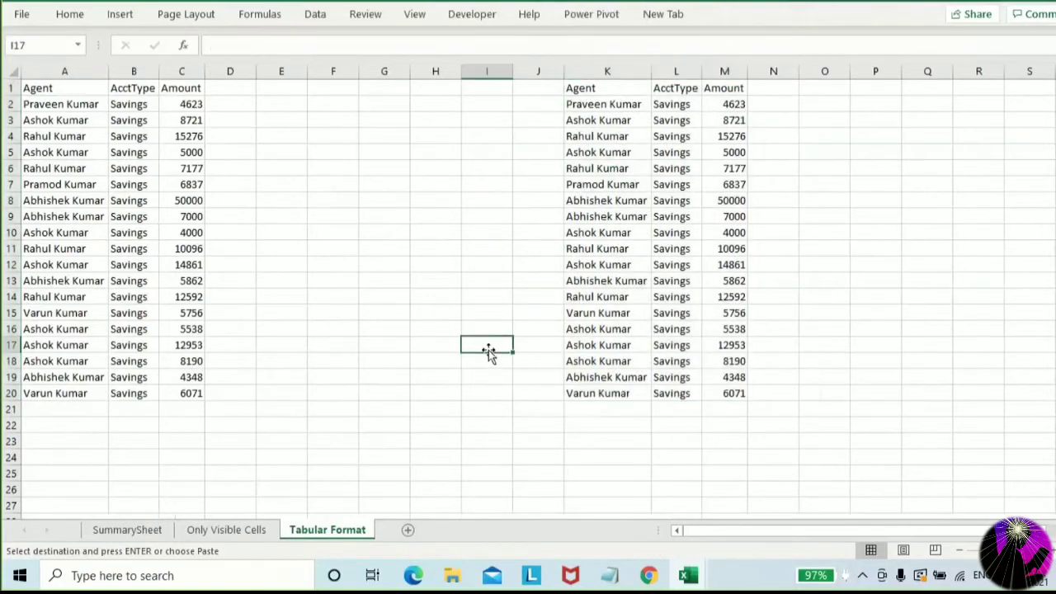
Convert the second data block, K1:M20, into a table with headers
{"action": "left_click_drag", "start_coordinate": [35, 89], "coordinate": [190, 393]}
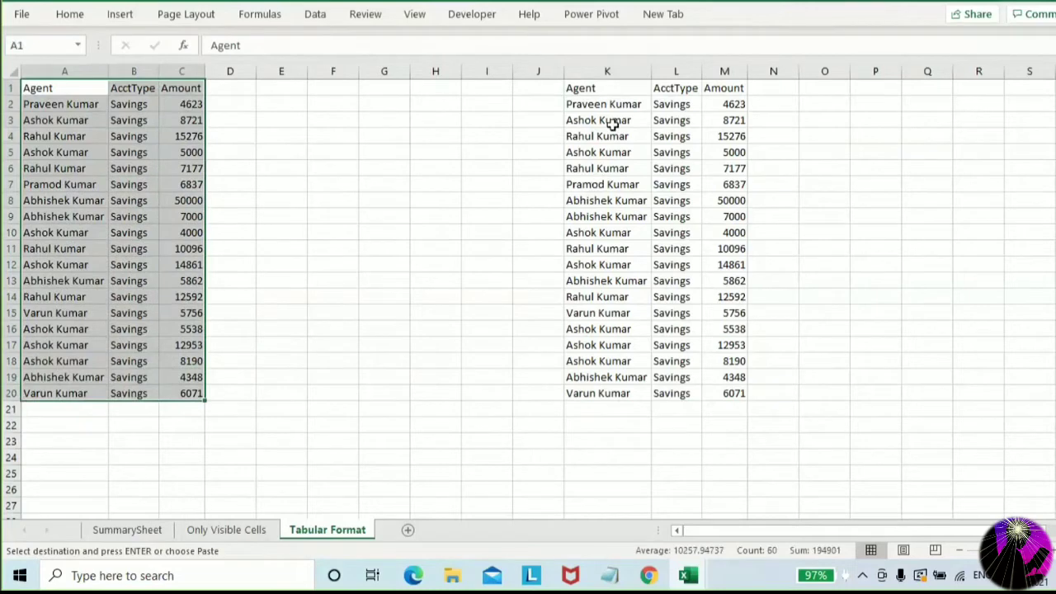
{"action": "left_click_drag", "start_coordinate": [601, 91], "coordinate": [708, 394]}
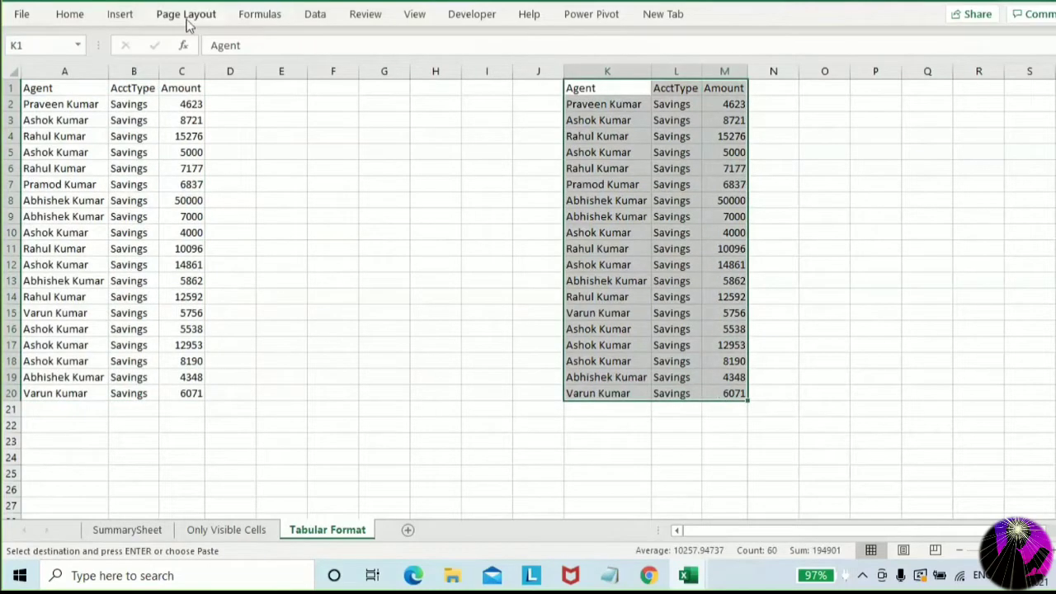
{"action": "left_click", "coordinate": [132, 20]}
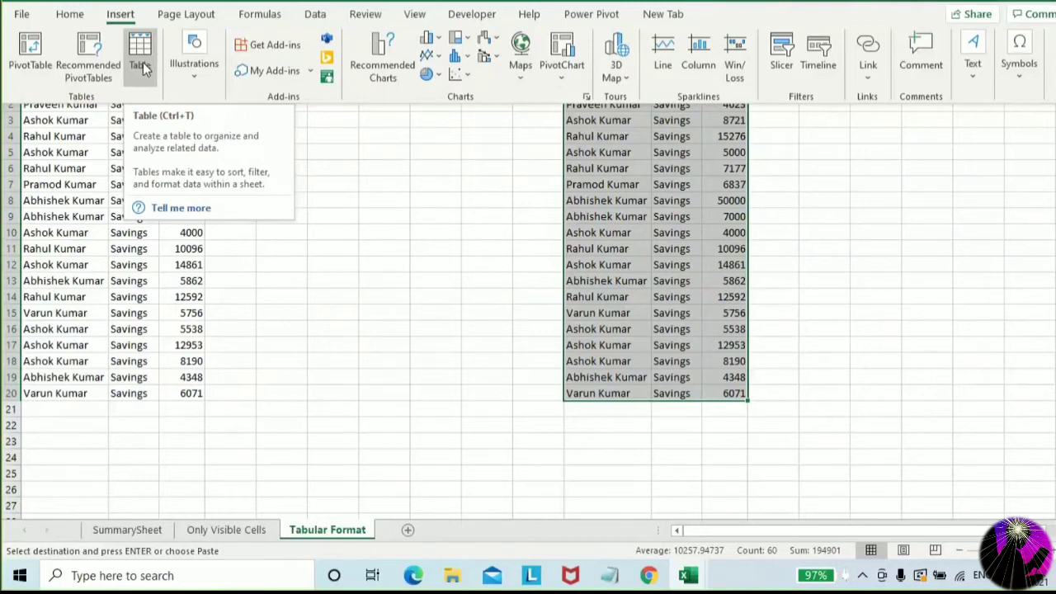
{"action": "key", "text": "Escape"}
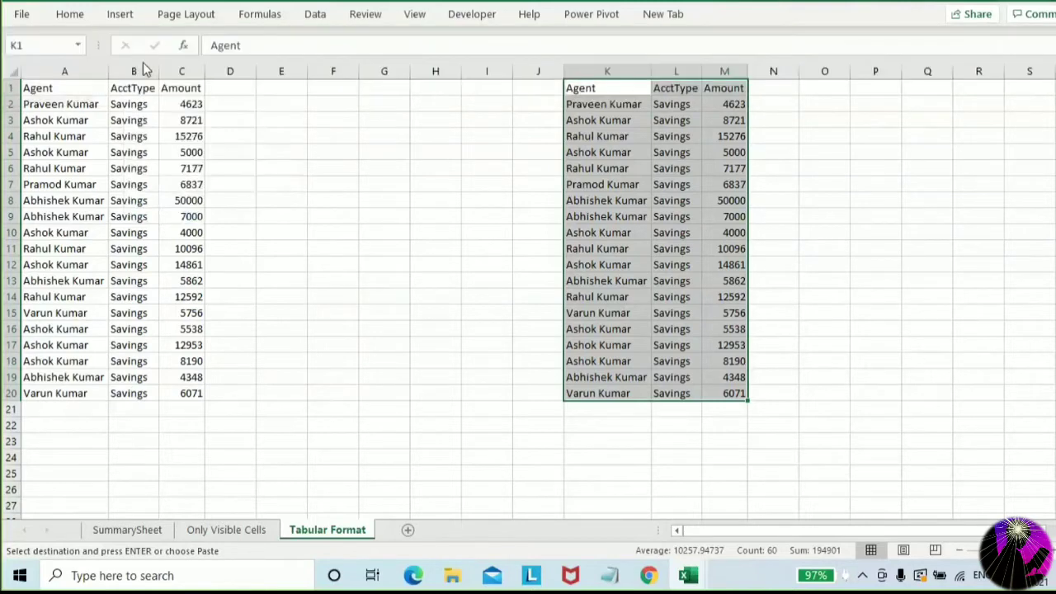
{"action": "key", "text": "ctrl+t"}
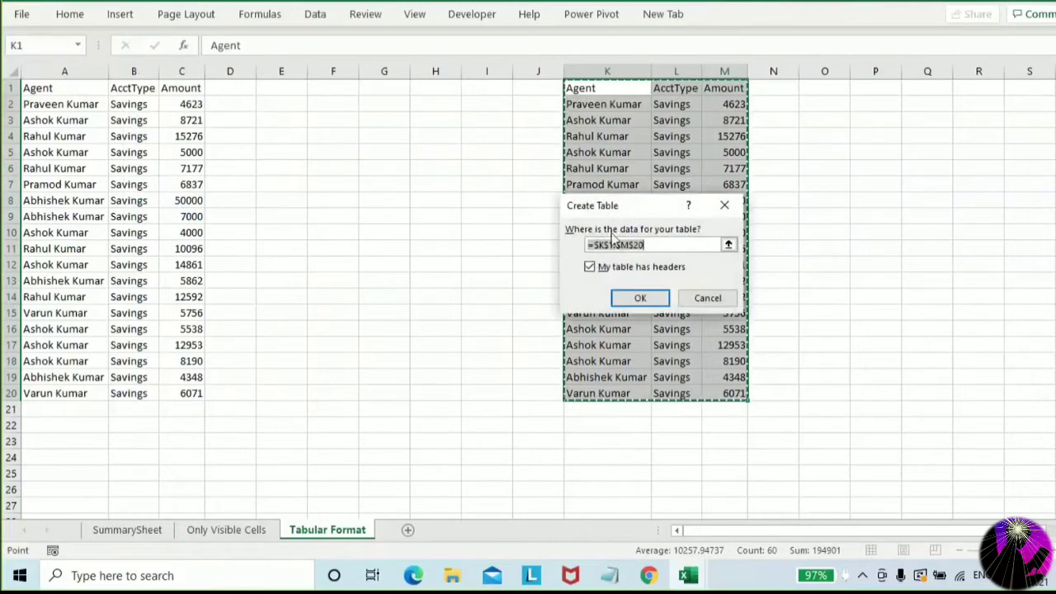
{"action": "left_click", "coordinate": [660, 304]}
{"action": "left_click", "coordinate": [653, 339]}
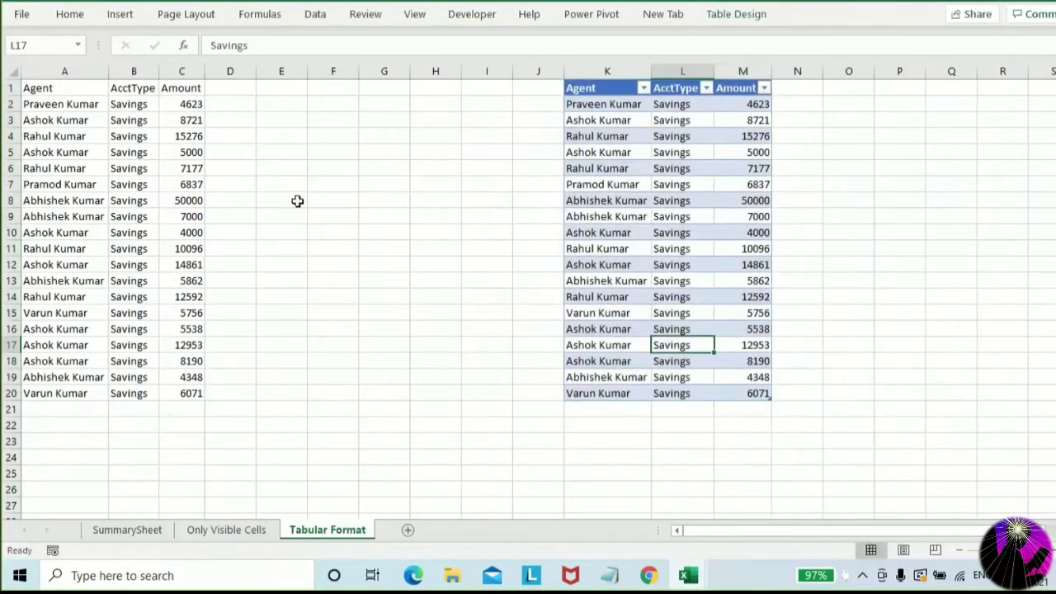
Insert three blank columns at column G, between the plain data range and the table
{"action": "left_click_drag", "start_coordinate": [63, 89], "coordinate": [177, 391]}
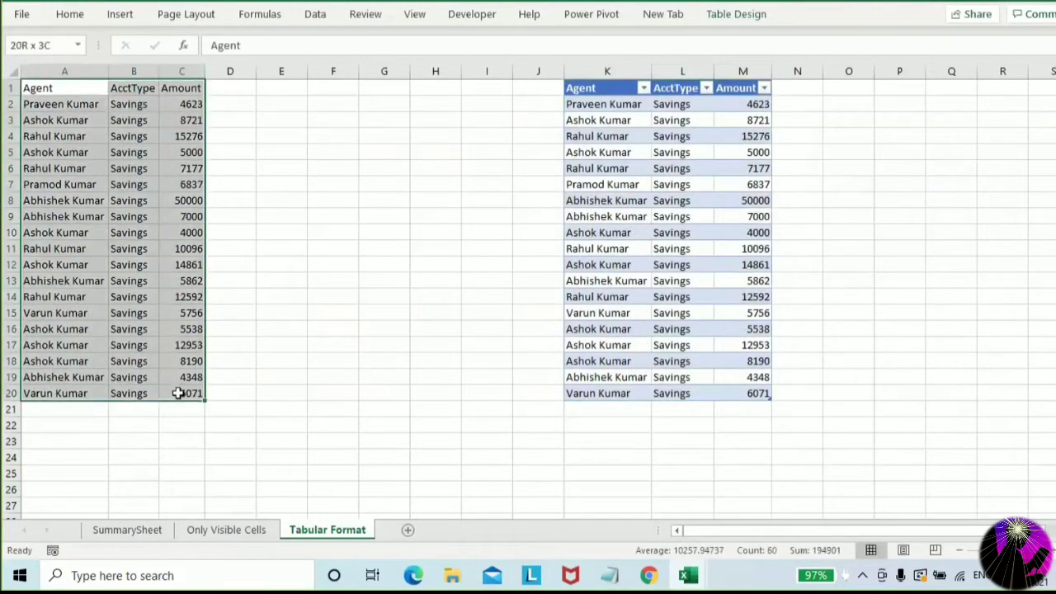
{"action": "left_click_drag", "start_coordinate": [580, 87], "coordinate": [731, 394]}
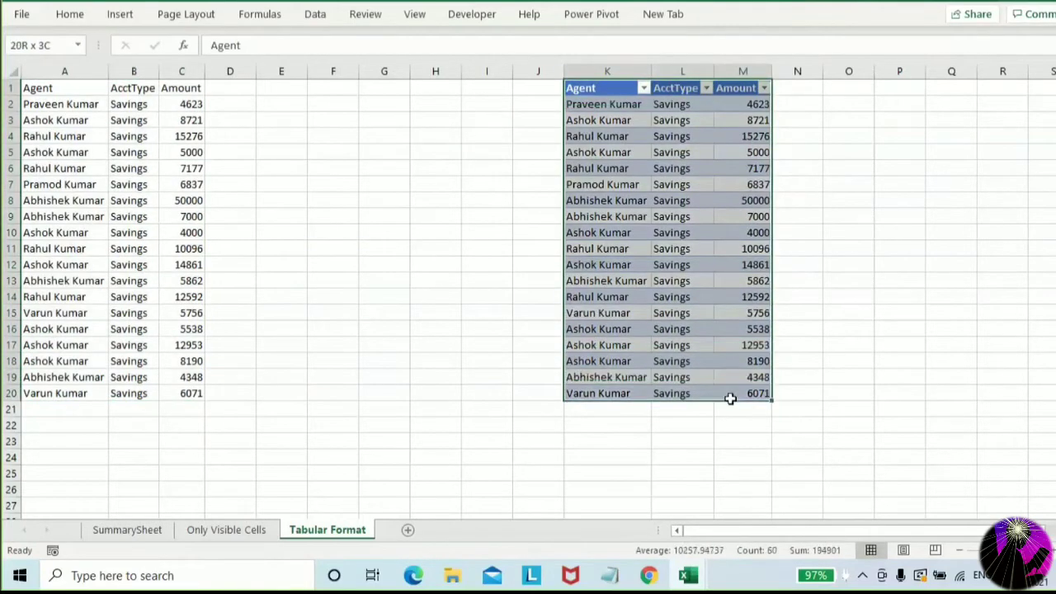
{"action": "left_click", "coordinate": [385, 68]}
{"action": "key", "text": "ctrl+shift+equal"}
{"action": "key", "text": "ctrl+shift+equal"}
{"action": "key", "text": "ctrl+shift+equal"}
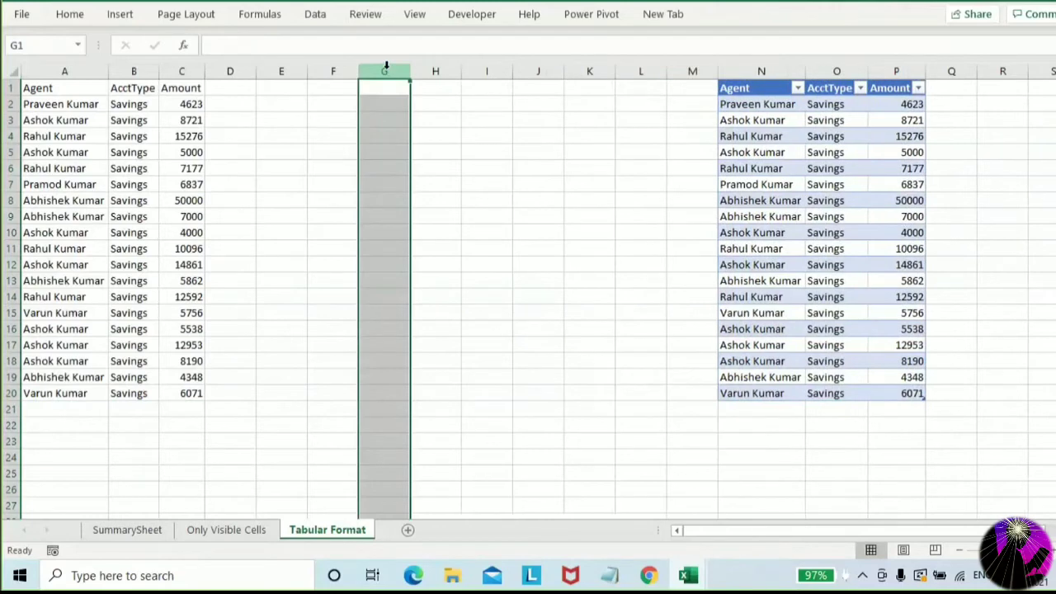
{"action": "left_click", "coordinate": [327, 150]}
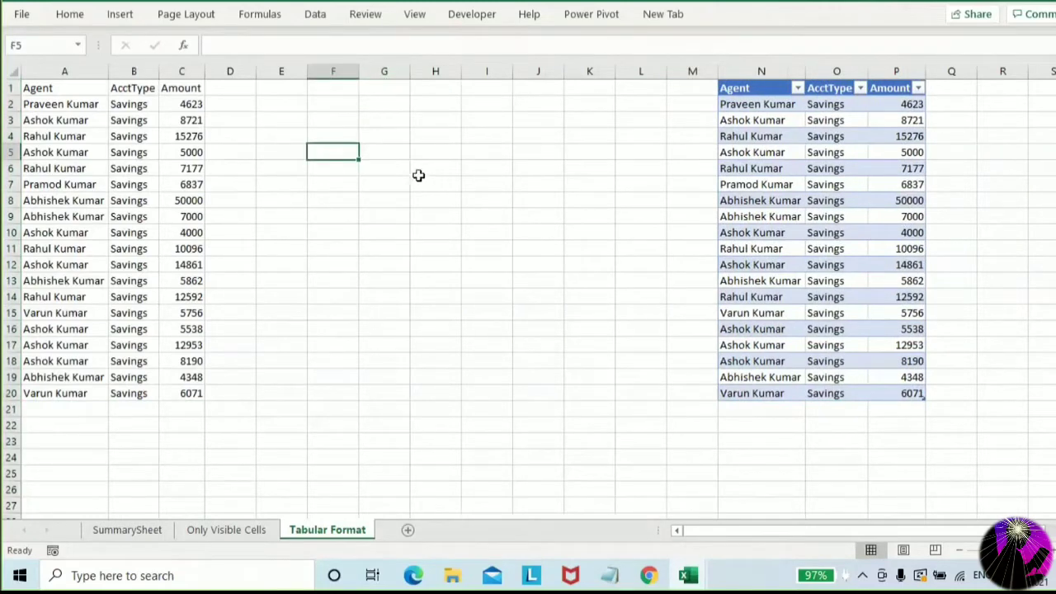
Widen column F slightly and enter the label Total Sum in F5
{"action": "left_click_drag", "start_coordinate": [359, 71], "coordinate": [371, 72]}
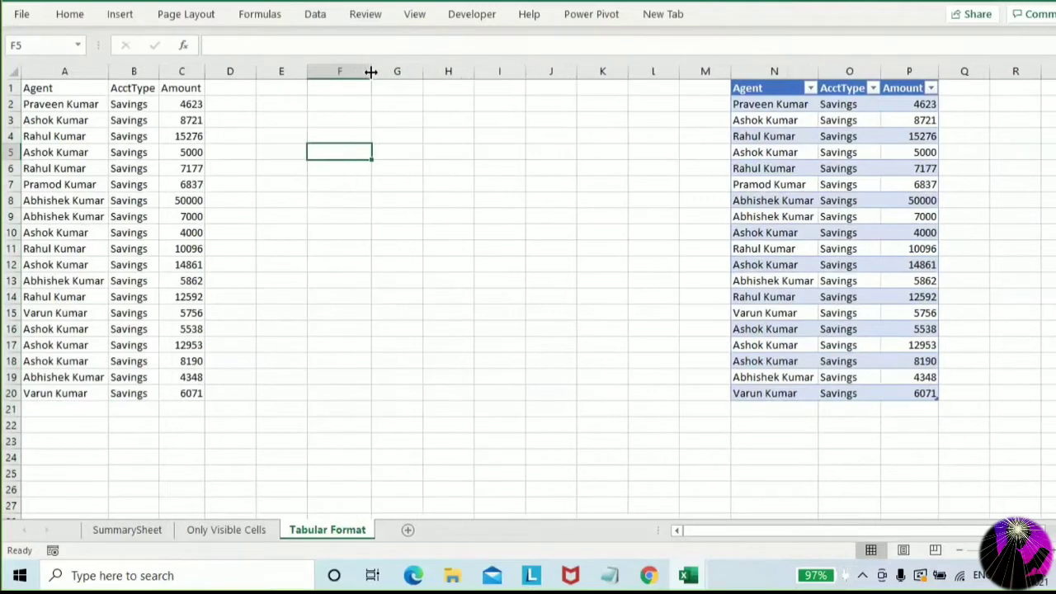
{"action": "type", "text": "Total Sum"}
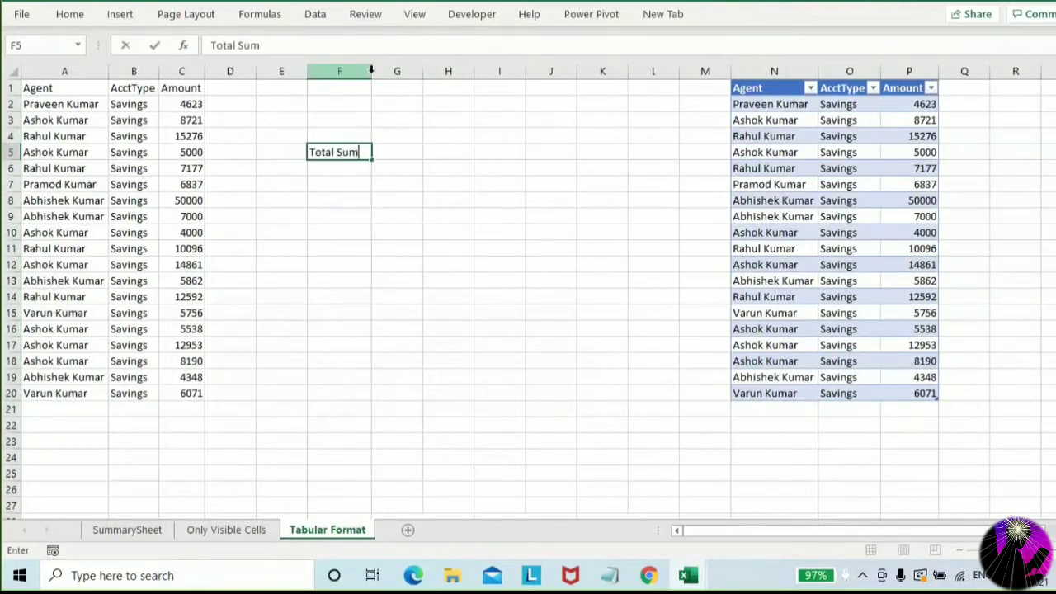
{"action": "key", "text": "Return"}
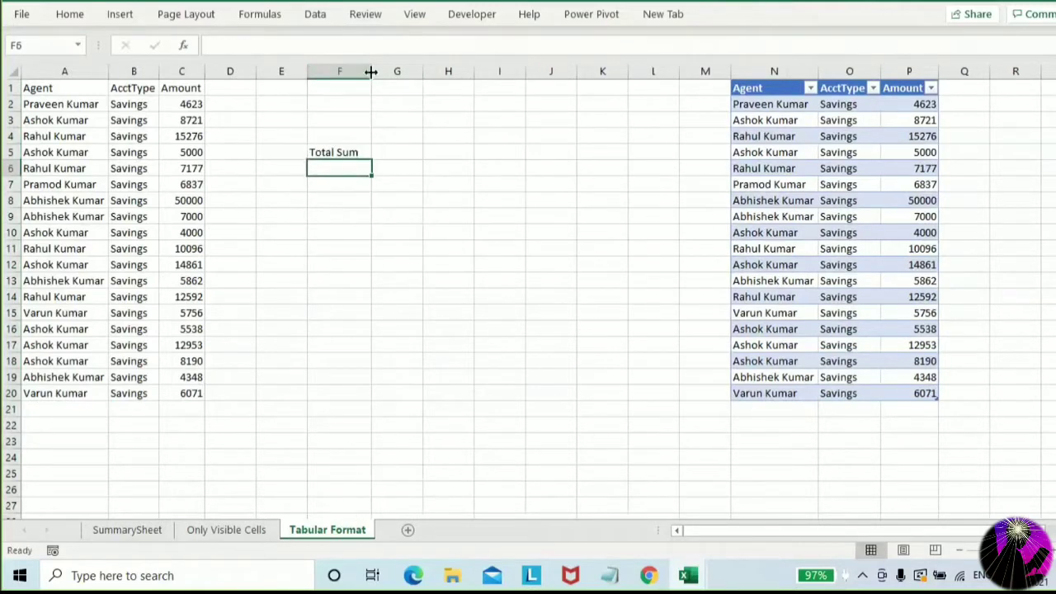
Replace the label in F5 with Normal Range and widen column F well beyond the text
{"action": "left_click", "coordinate": [471, 154]}
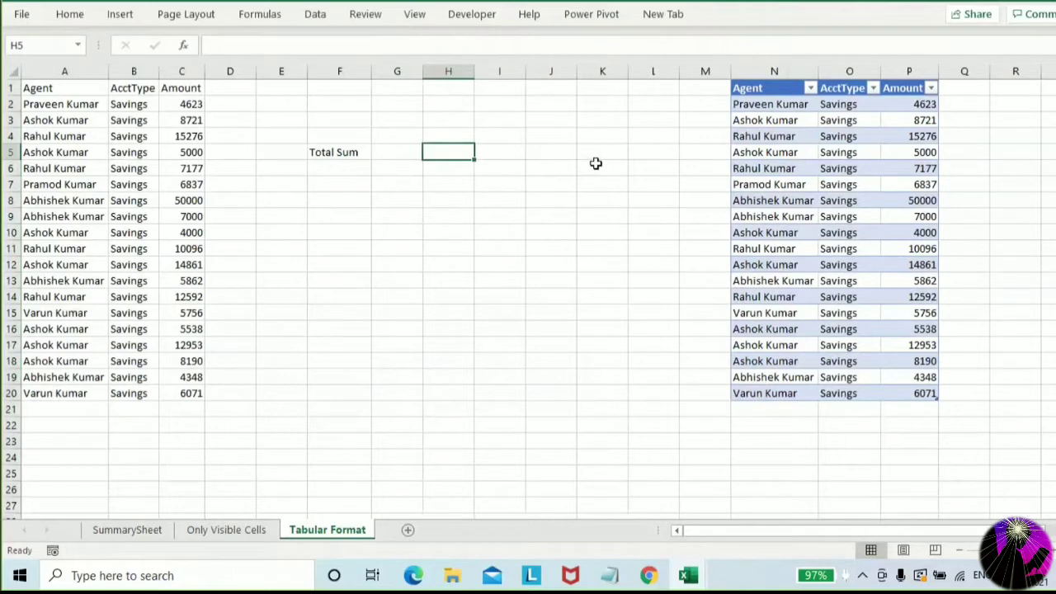
{"action": "key", "text": "Left"}
{"action": "key", "text": "Left"}
{"action": "type", "text": "Normal Range'"}
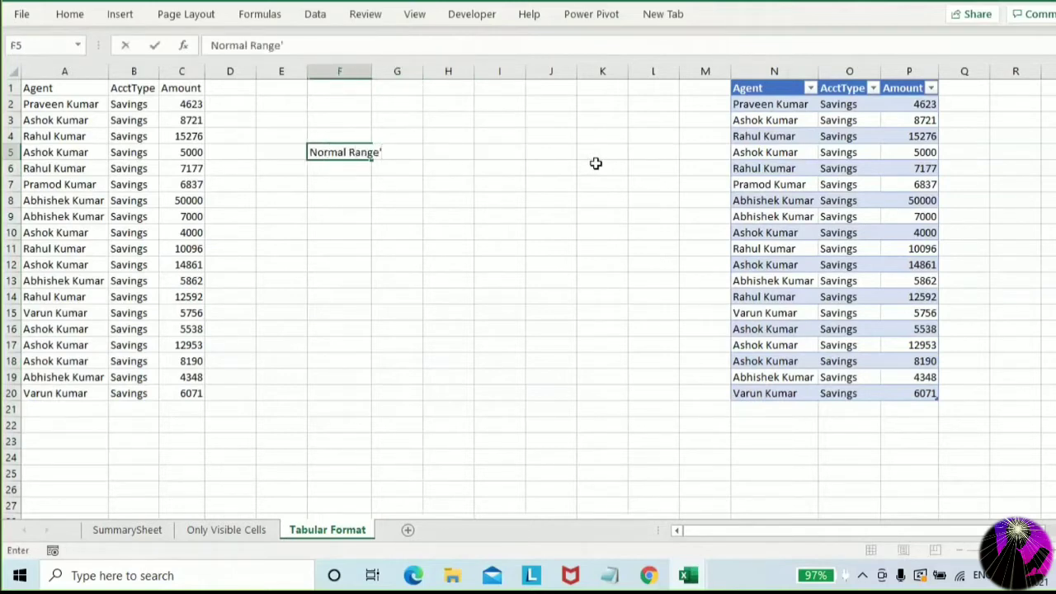
{"action": "key", "text": "BackSpace"}
{"action": "left_click", "coordinate": [386, 100]}
{"action": "left_click_drag", "start_coordinate": [372, 71], "coordinate": [446, 73]}
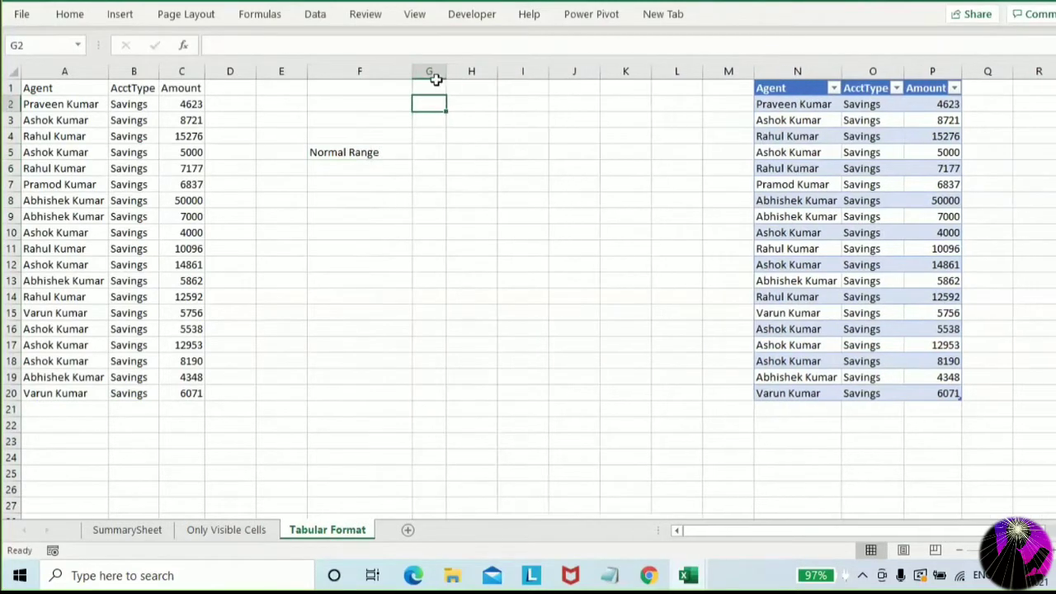
Fill the whole of column G with yellow as a divider
{"action": "left_click", "coordinate": [431, 71]}
{"action": "left_click", "coordinate": [73, 15]}
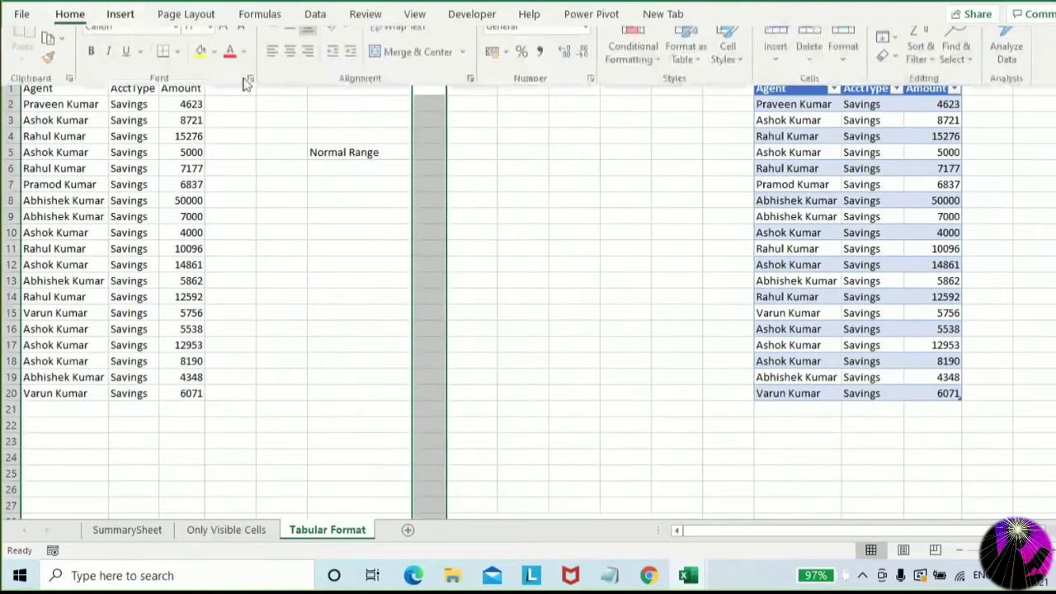
{"action": "left_click", "coordinate": [202, 71]}
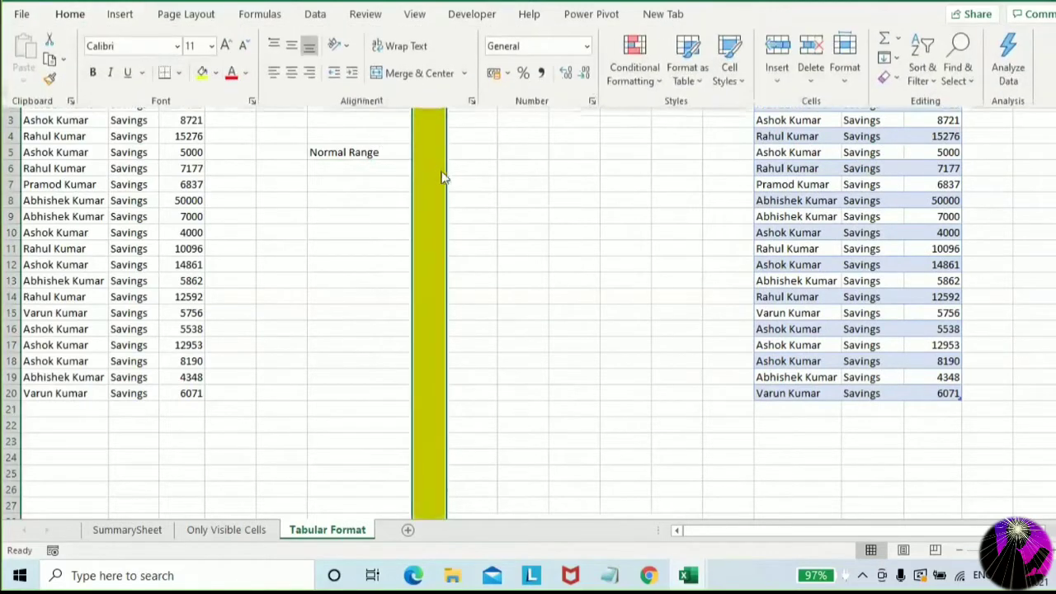
{"action": "left_click", "coordinate": [504, 179]}
{"action": "left_click", "coordinate": [508, 183]}
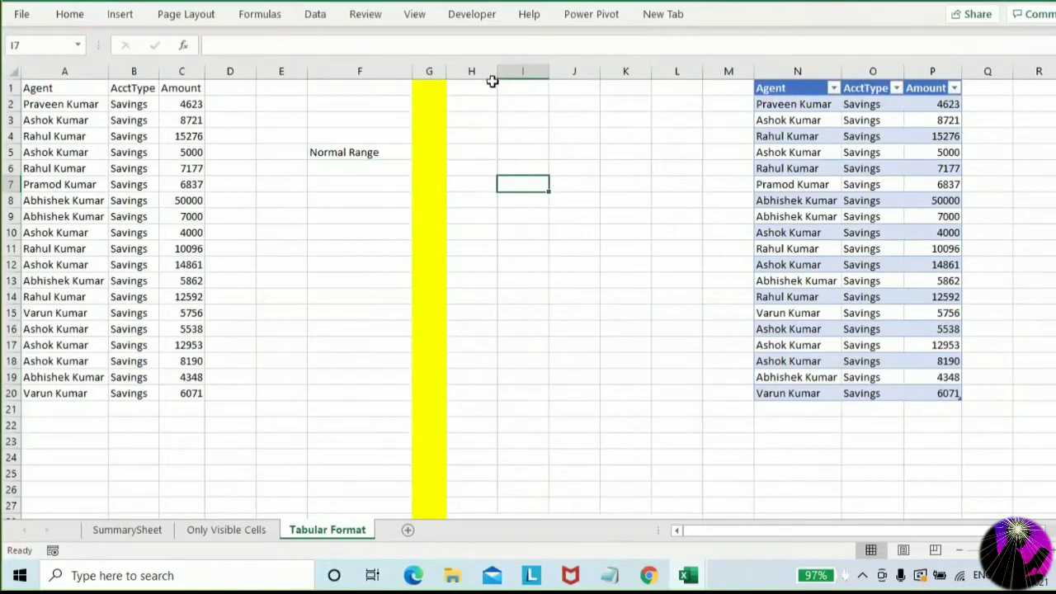
Widen column H and enter the label Table Range in H5
{"action": "left_click_drag", "start_coordinate": [497, 73], "coordinate": [556, 75]}
{"action": "left_click", "coordinate": [484, 149]}
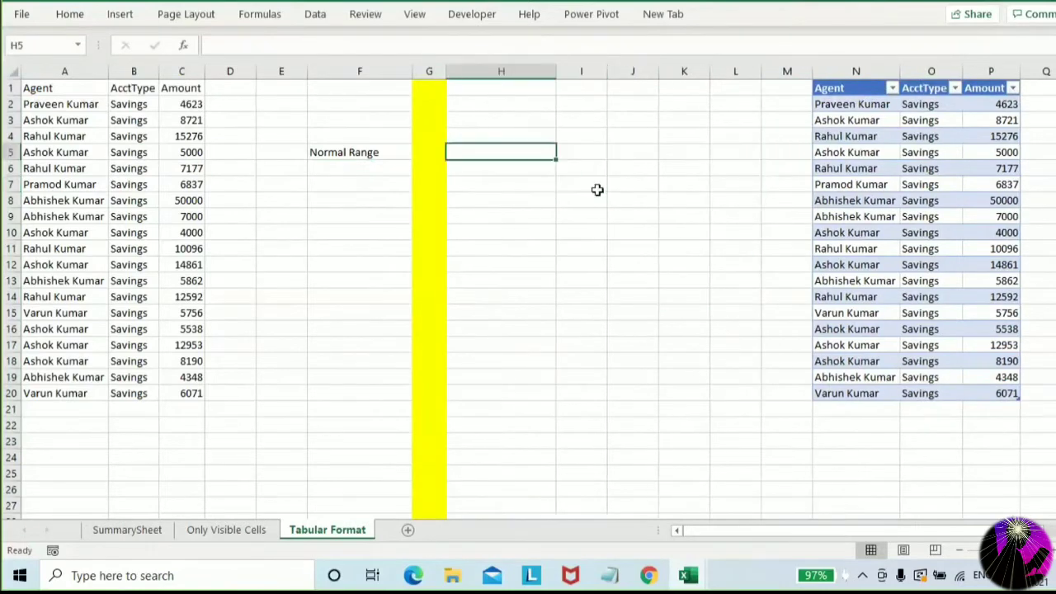
{"action": "type", "text": "Tab"}
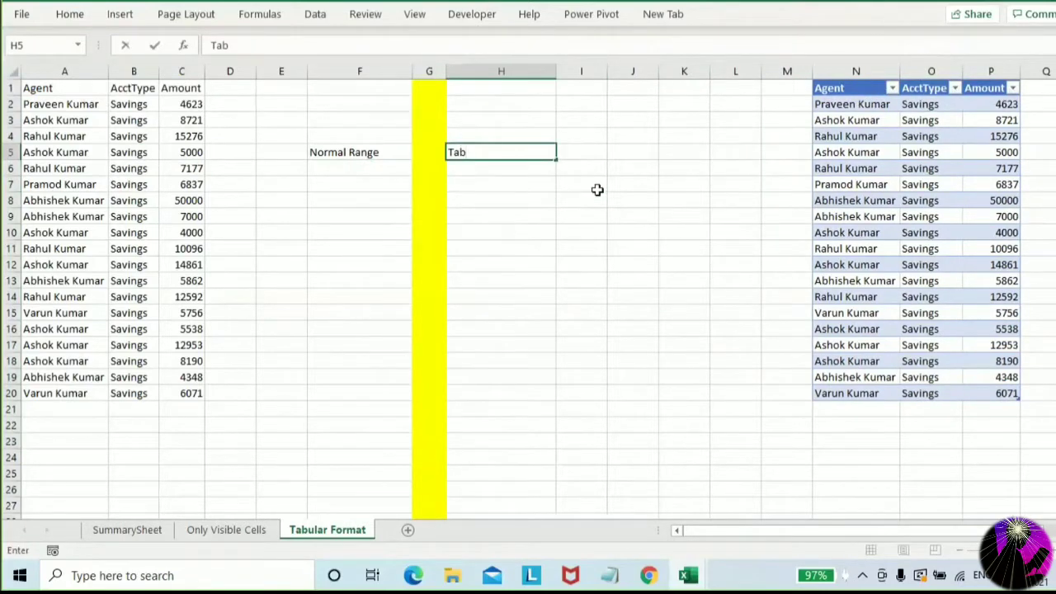
{"action": "type", "text": "le Range"}
{"action": "key", "text": "Return"}
Total the plain range's amounts, C2:C20, with a SUM formula in F6 under Normal Range
{"action": "key", "text": "Left"}
{"action": "key", "text": "Left"}
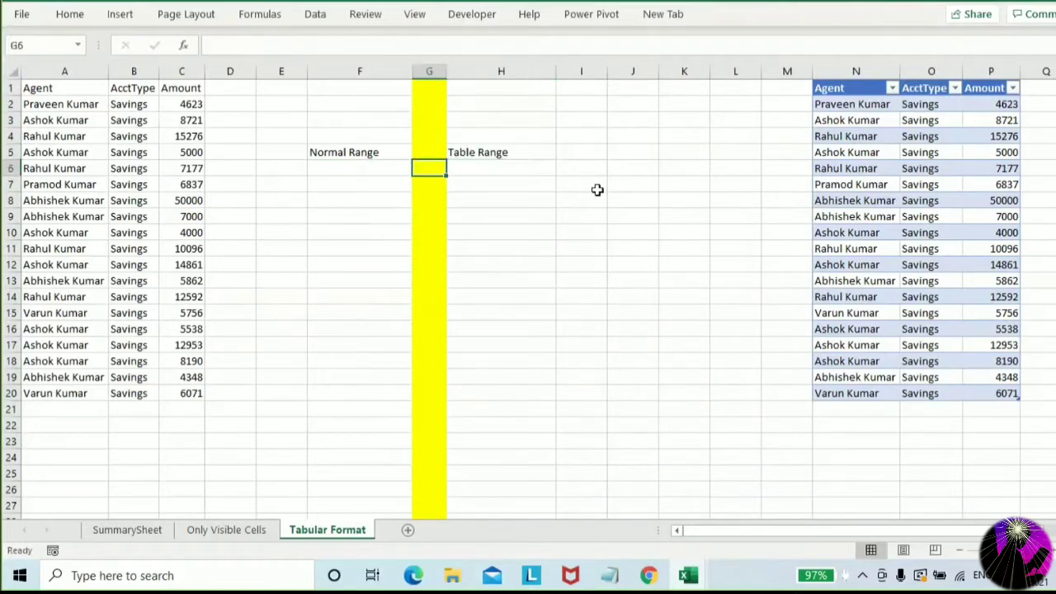
{"action": "type", "text": "=SU"}
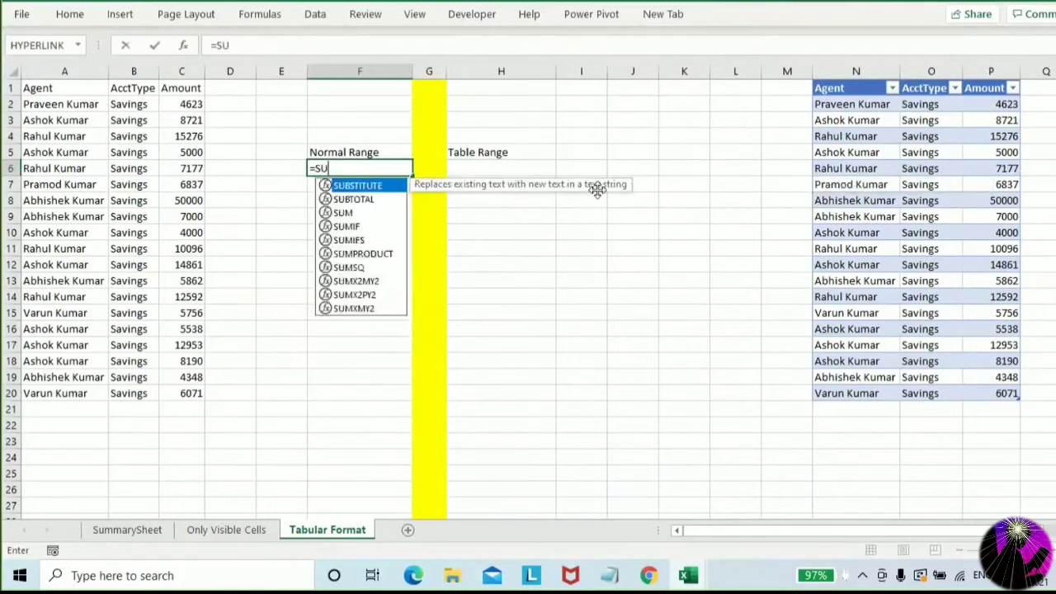
{"action": "type", "text": "M("}
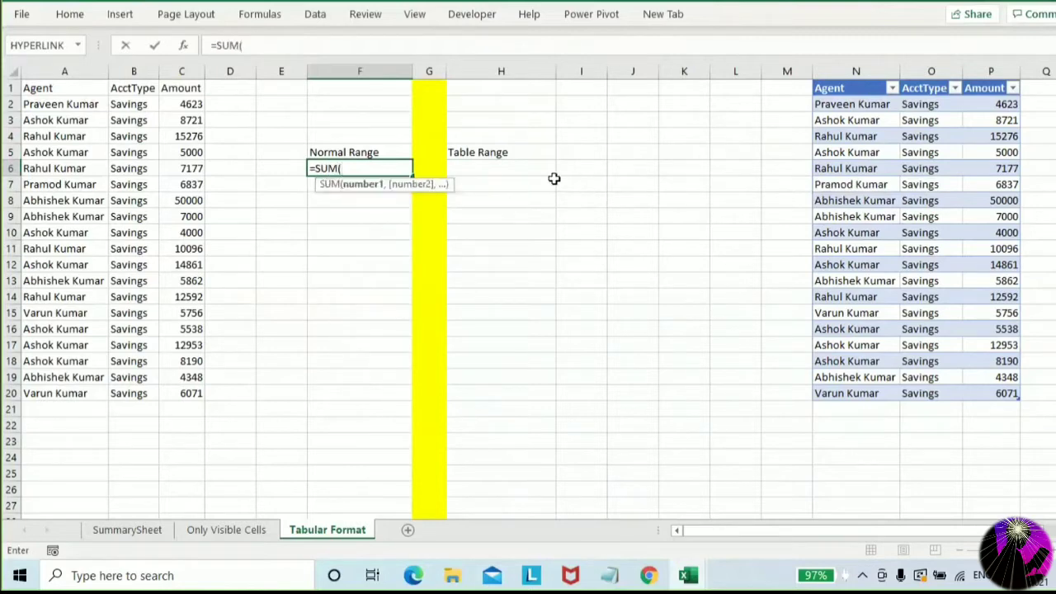
{"action": "left_click_drag", "start_coordinate": [183, 106], "coordinate": [203, 396]}
{"action": "key", "text": "Return"}
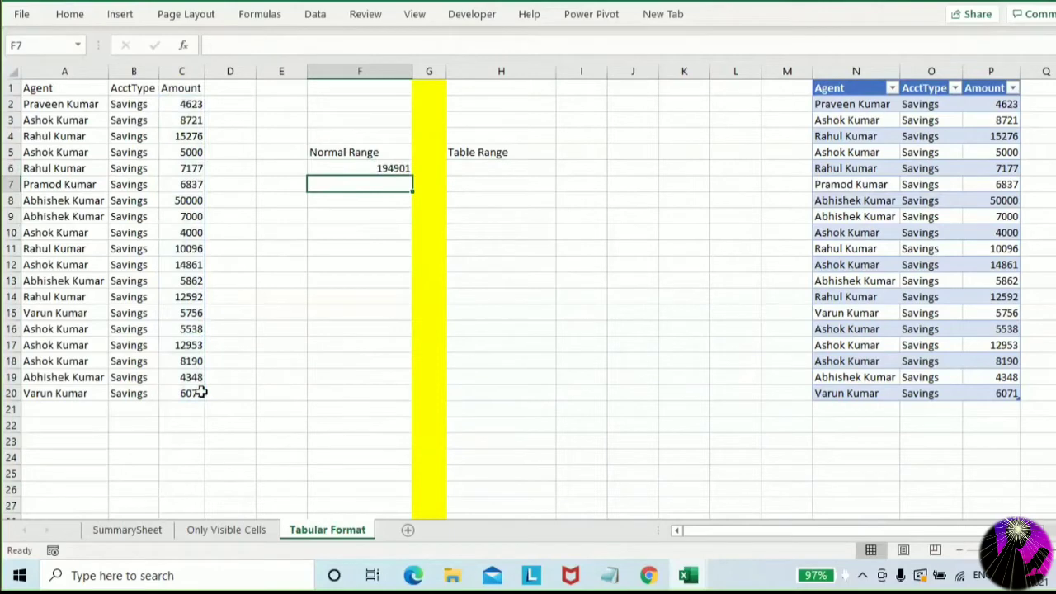
Total the table's Amount column with a SUM formula in H6 and compare it with the Normal Range total
{"action": "left_click", "coordinate": [479, 171]}
{"action": "type", "text": "=SUM"}
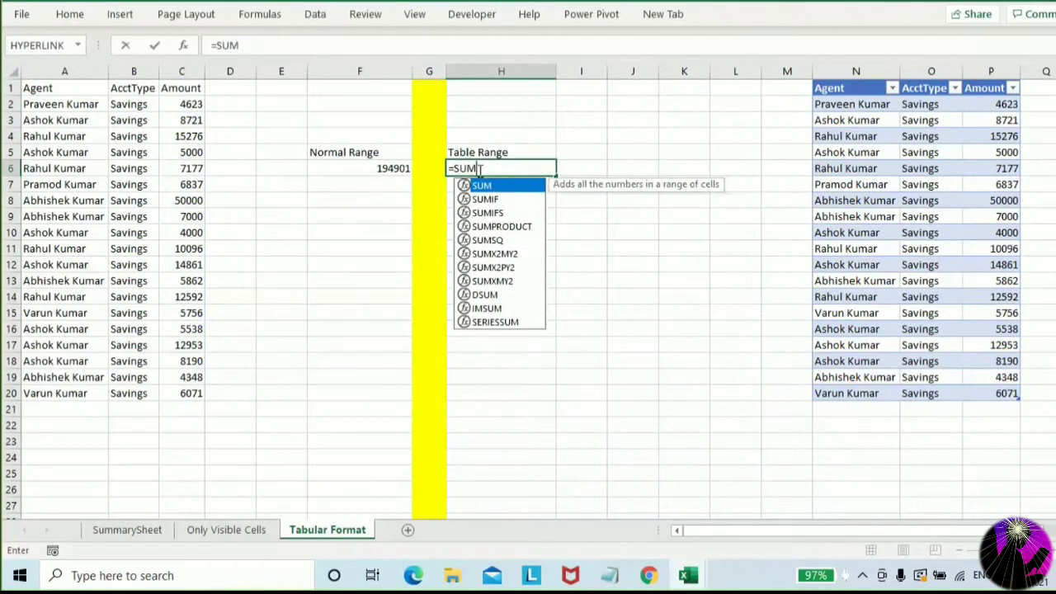
{"action": "type", "text": "("}
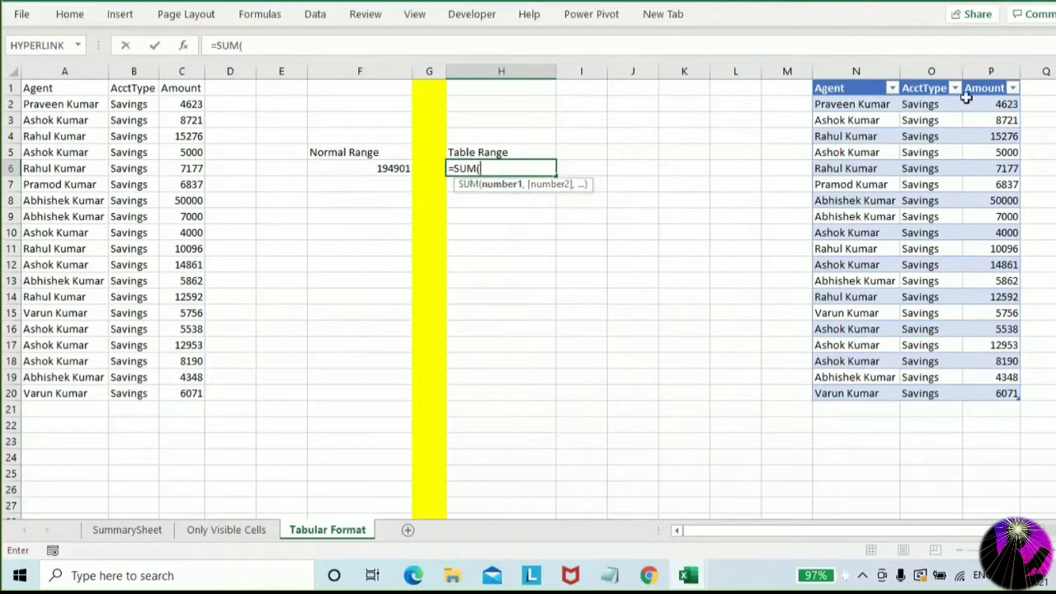
{"action": "left_click_drag", "start_coordinate": [994, 104], "coordinate": [1000, 393]}
{"action": "key", "text": "Return"}
{"action": "key", "text": "Up"}
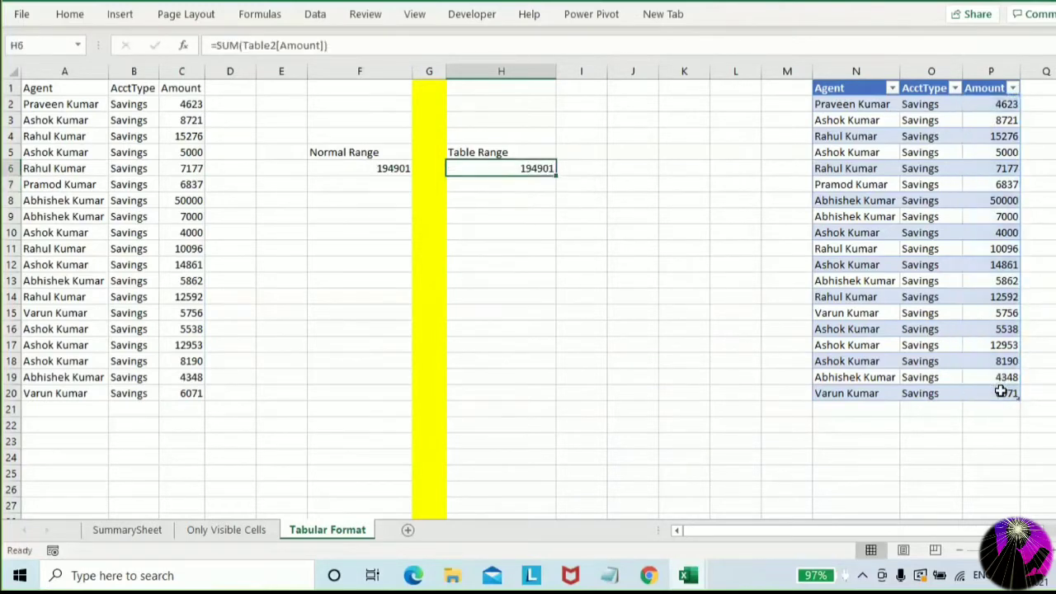
{"action": "key", "text": "shift+Left"}
{"action": "key", "text": "shift+Left"}
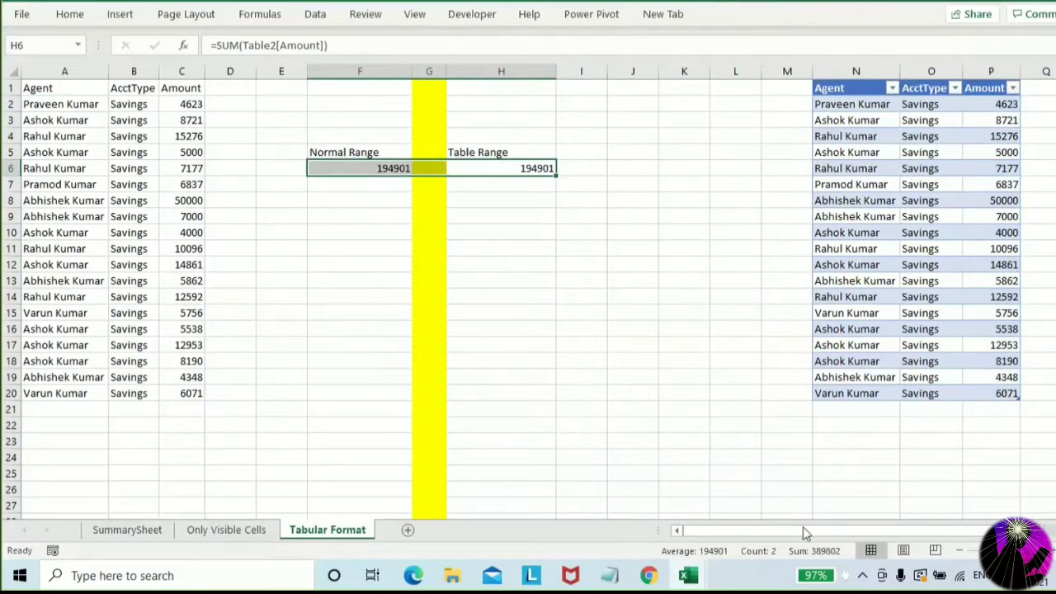
Add an amount of 10000 below the plain range in C21 and check the SUM formula in F6
{"action": "left_click", "coordinate": [182, 409]}
{"action": "type", "text": "1"}
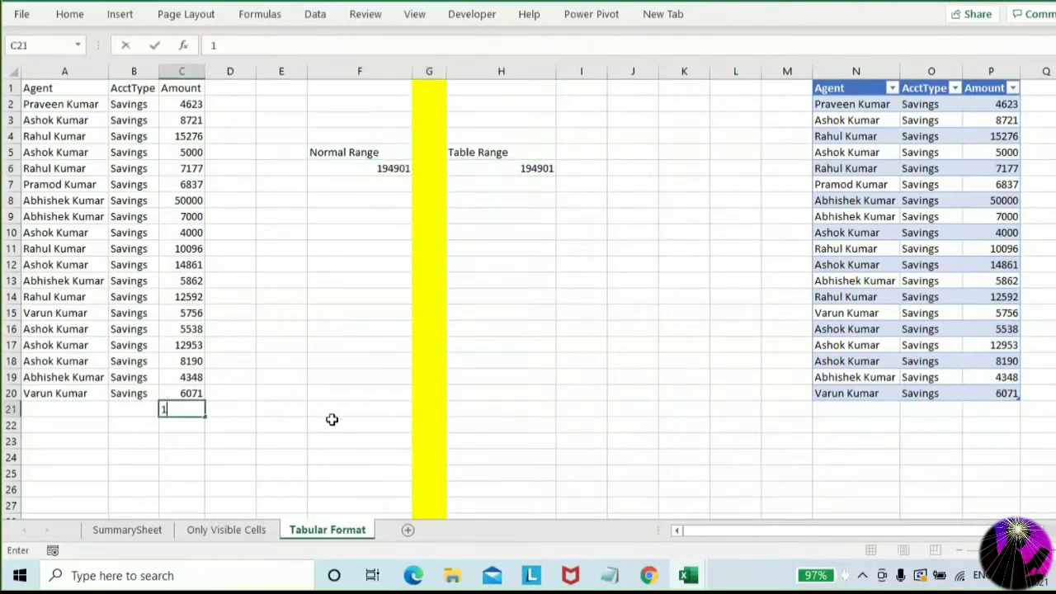
{"action": "type", "text": "0000"}
{"action": "key", "text": "Return"}
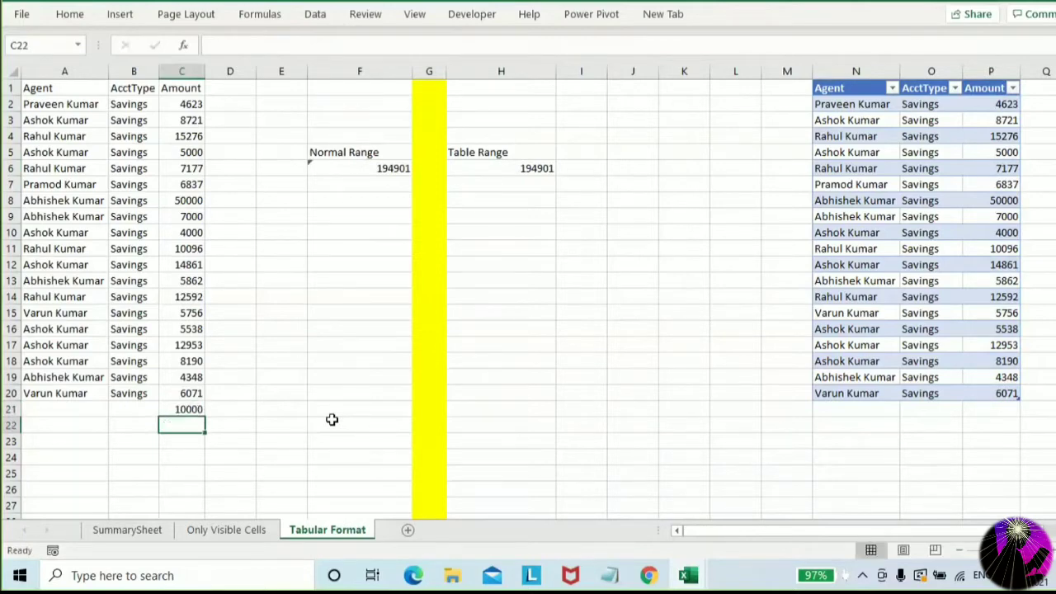
{"action": "left_click", "coordinate": [379, 166]}
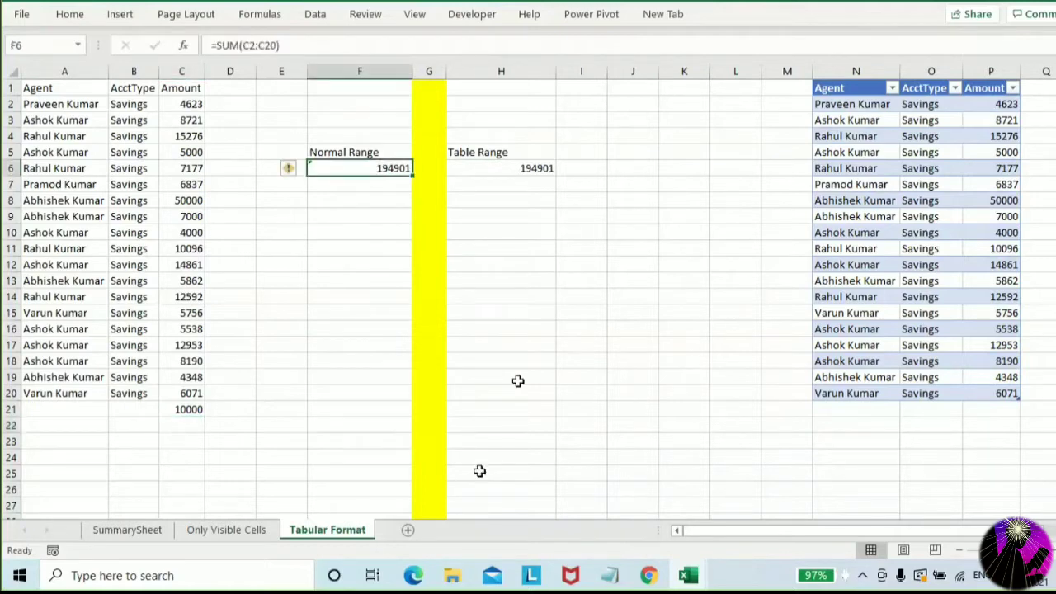
Add an amount of 10000 in P21, directly below the table's last Amount entry
{"action": "left_click", "coordinate": [986, 409]}
{"action": "type", "text": "10000"}
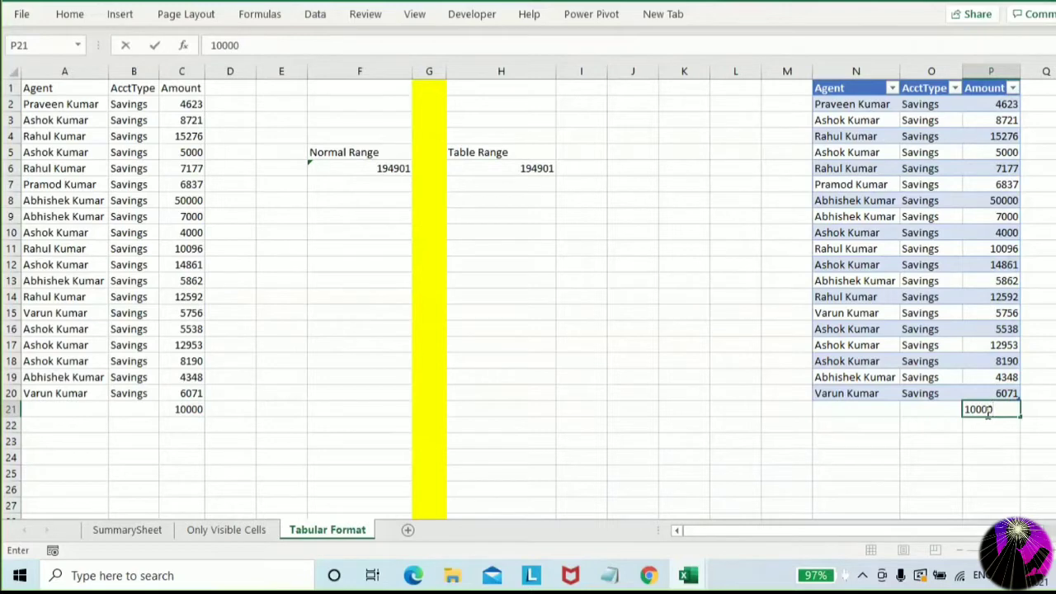
{"action": "key", "text": "Return"}
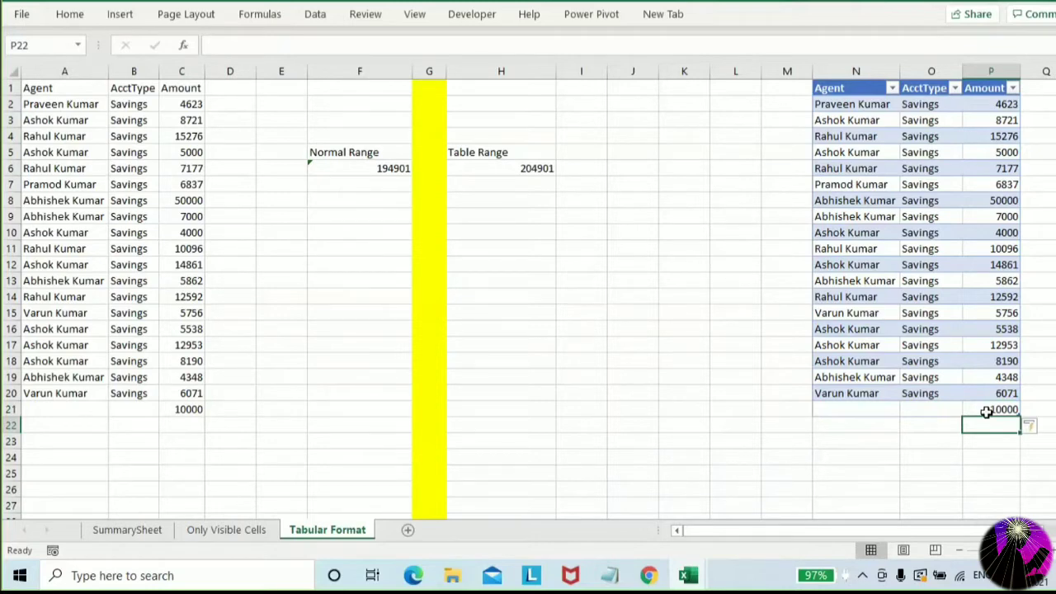
{"action": "left_click", "coordinate": [378, 211]}
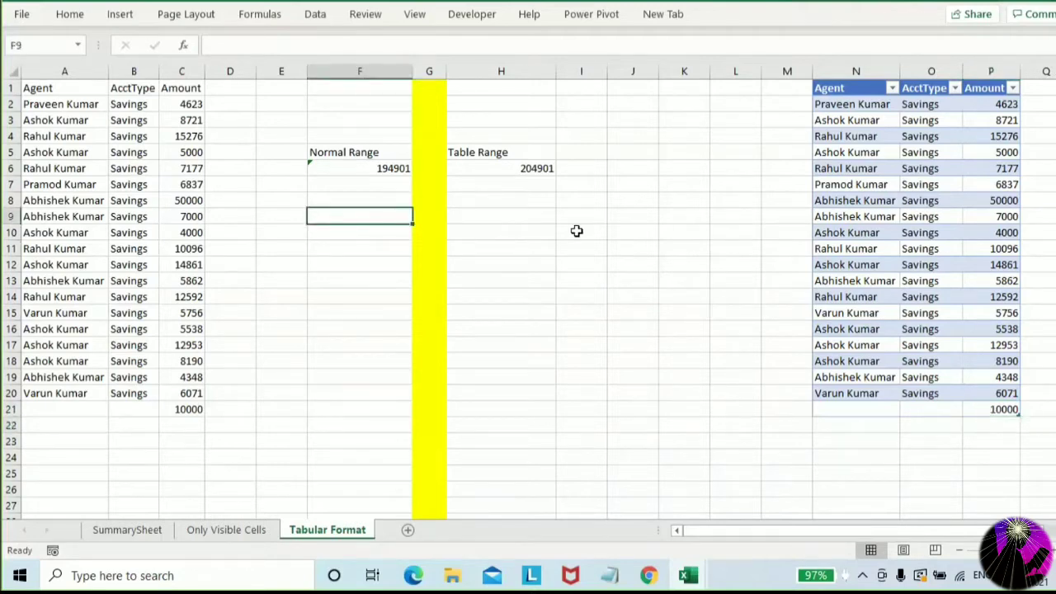
Enter the label Static in F9, below the Normal Range total
{"action": "type", "text": "Stati"}
{"action": "key", "text": "Return"}
{"action": "key", "text": "Up"}
{"action": "type", "text": "Static"}
{"action": "key", "text": "Return"}
{"action": "key", "text": "Up"}
{"action": "key", "text": "Right"}
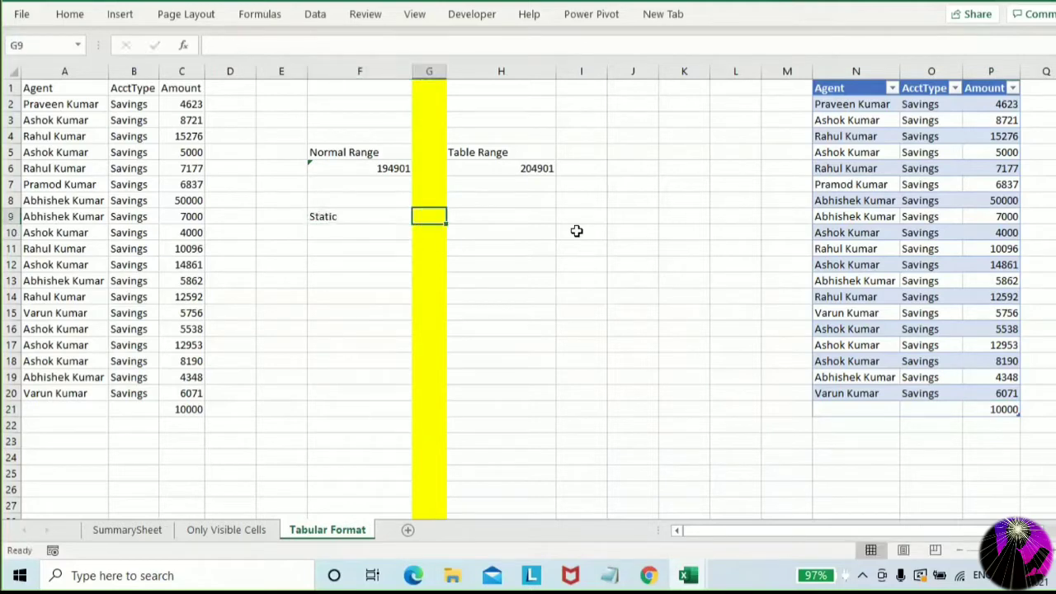
Enter the label Dynamic in H9, below the Table Range total
{"action": "key", "text": "Right"}
{"action": "type", "text": "Dyanm"}
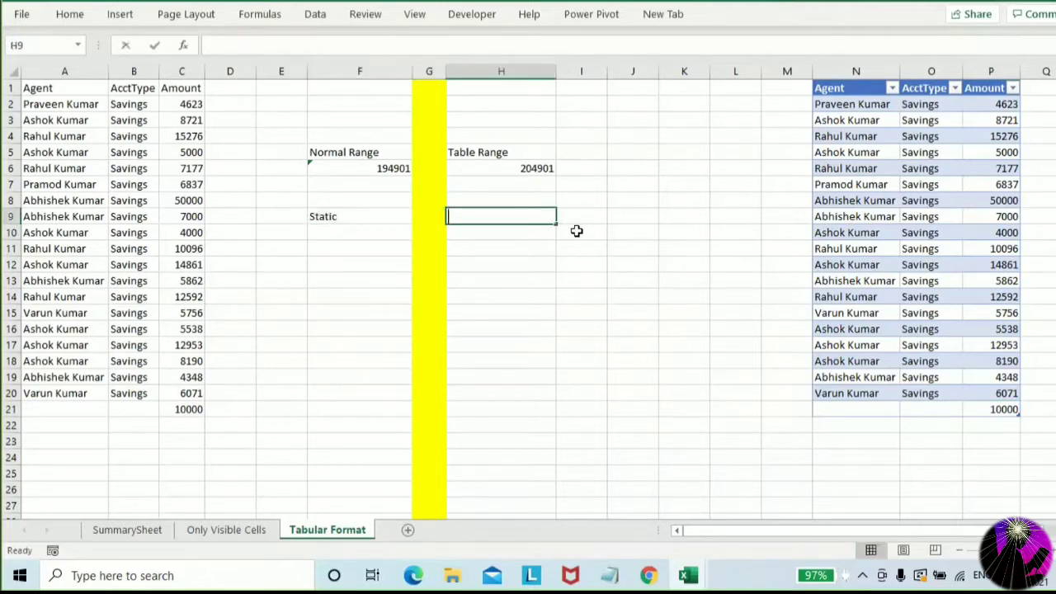
{"action": "type", "text": "ic"}
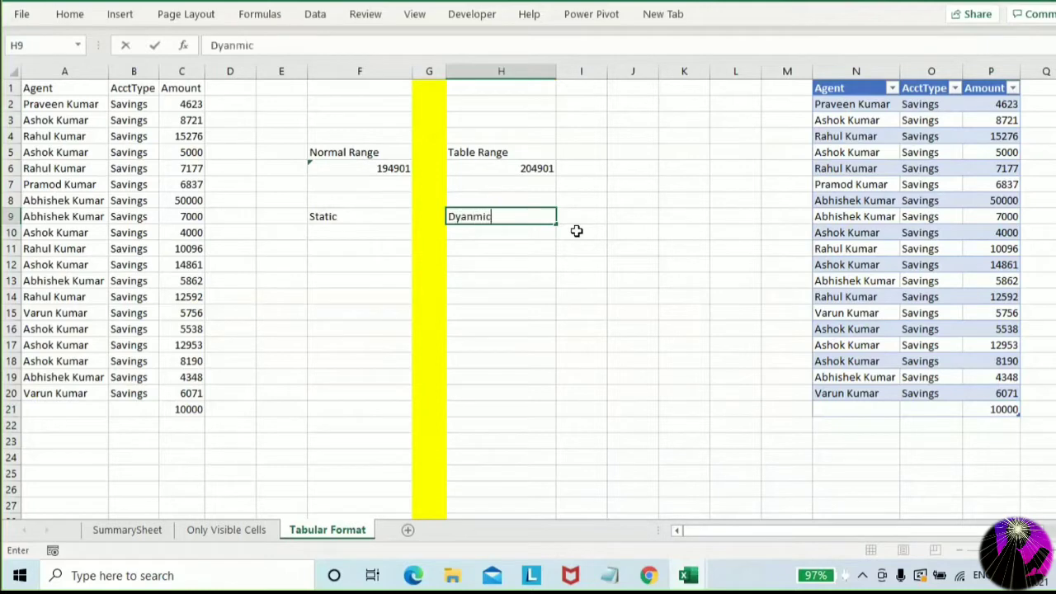
{"action": "key", "text": "Return"}
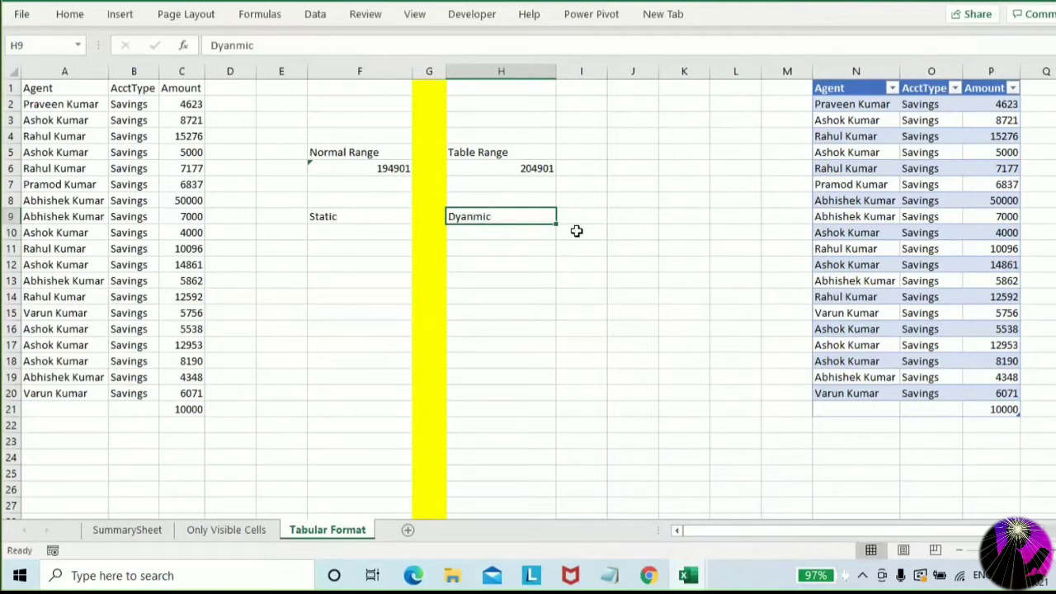
{"action": "type", "text": "Dynamic"}
{"action": "key", "text": "Return"}
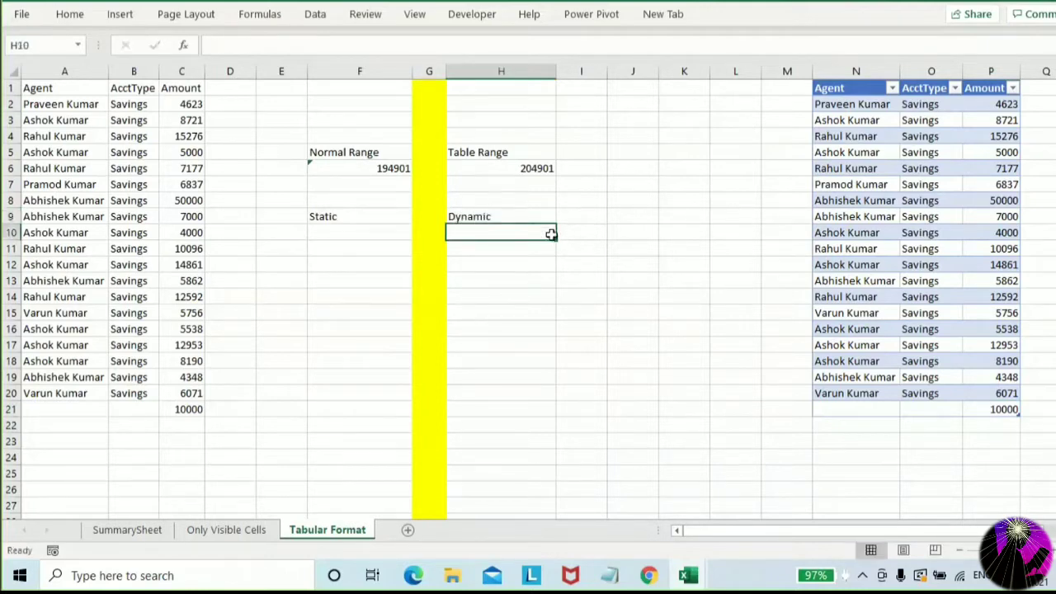
Copy the plain data A1:C20 into a new sheet, placing one copy at A1 and a second at N22
{"action": "left_click_drag", "start_coordinate": [71, 89], "coordinate": [185, 396]}
{"action": "key", "text": "ctrl+c"}
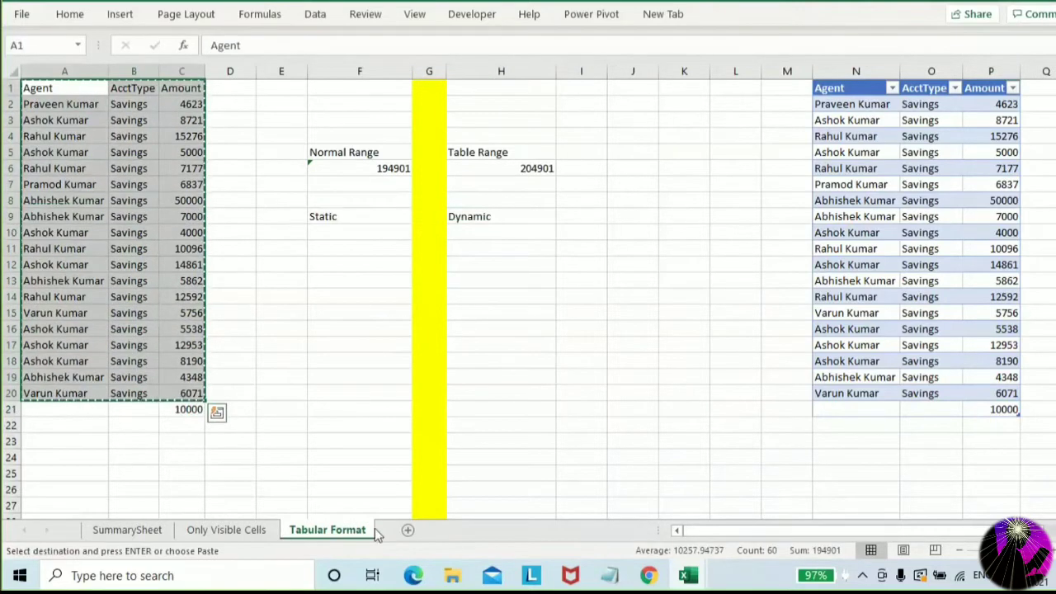
{"action": "left_click", "coordinate": [408, 530]}
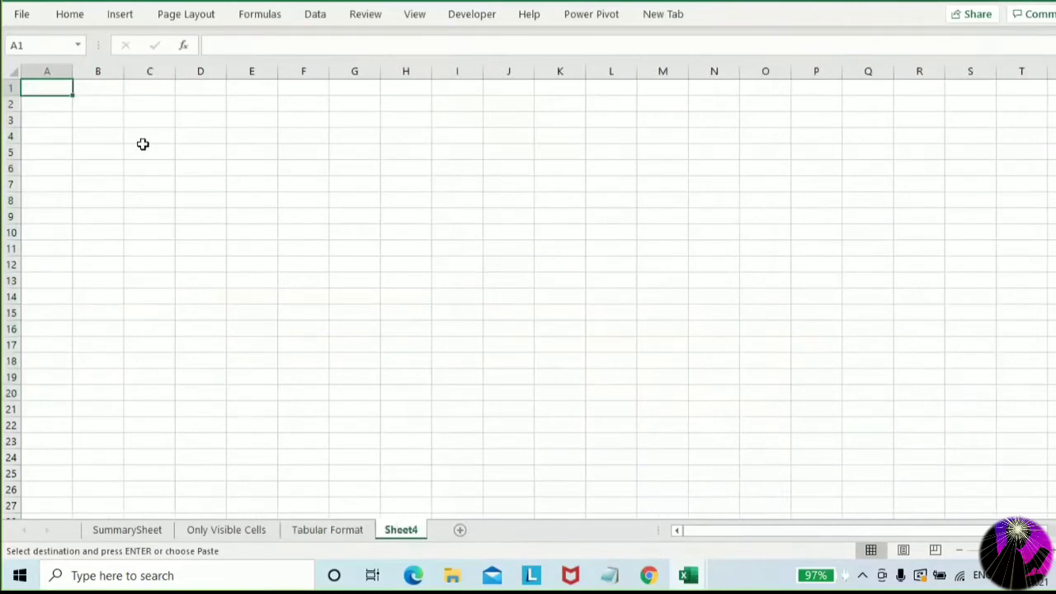
{"action": "key", "text": "ctrl+v"}
{"action": "scroll", "coordinate": [726, 247], "scroll_direction": "down", "scroll_amount": 3}
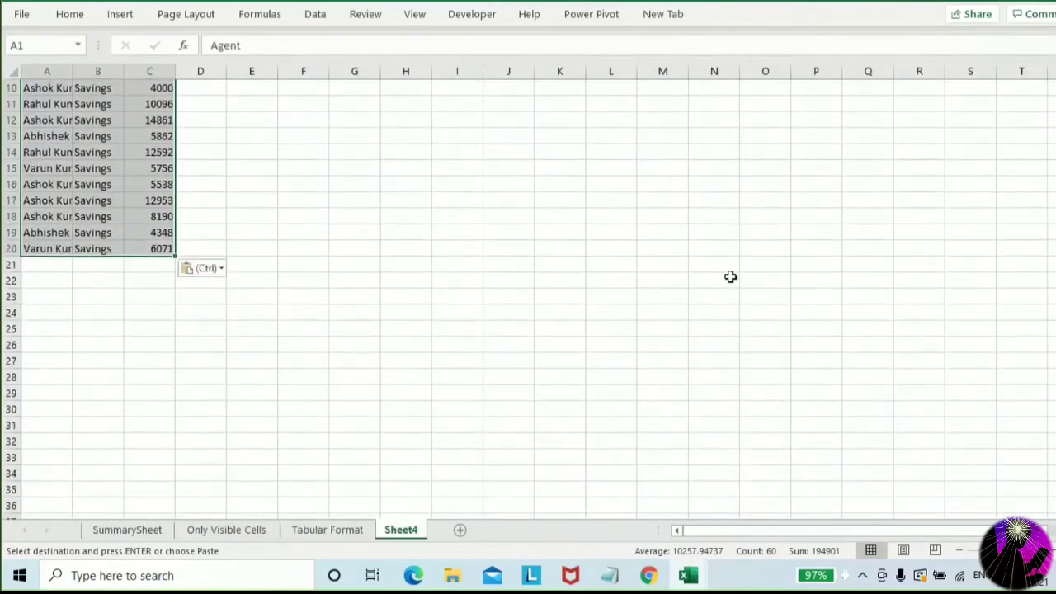
{"action": "left_click", "coordinate": [730, 277]}
{"action": "key", "text": "ctrl+v"}
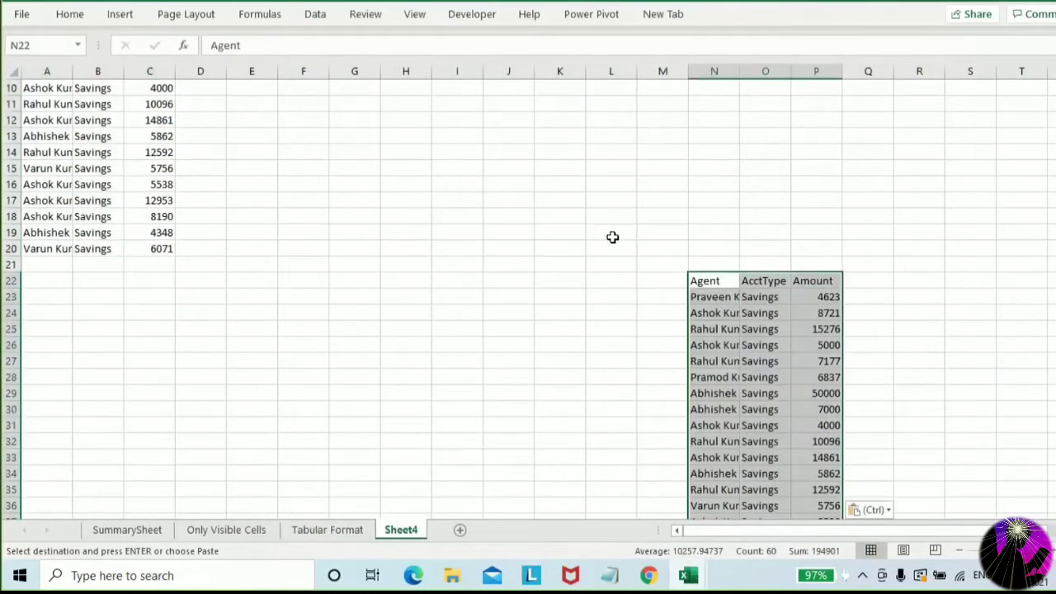
Turn on filtering for the first data block's header row, A1:C1
{"action": "left_click", "coordinate": [337, 158]}
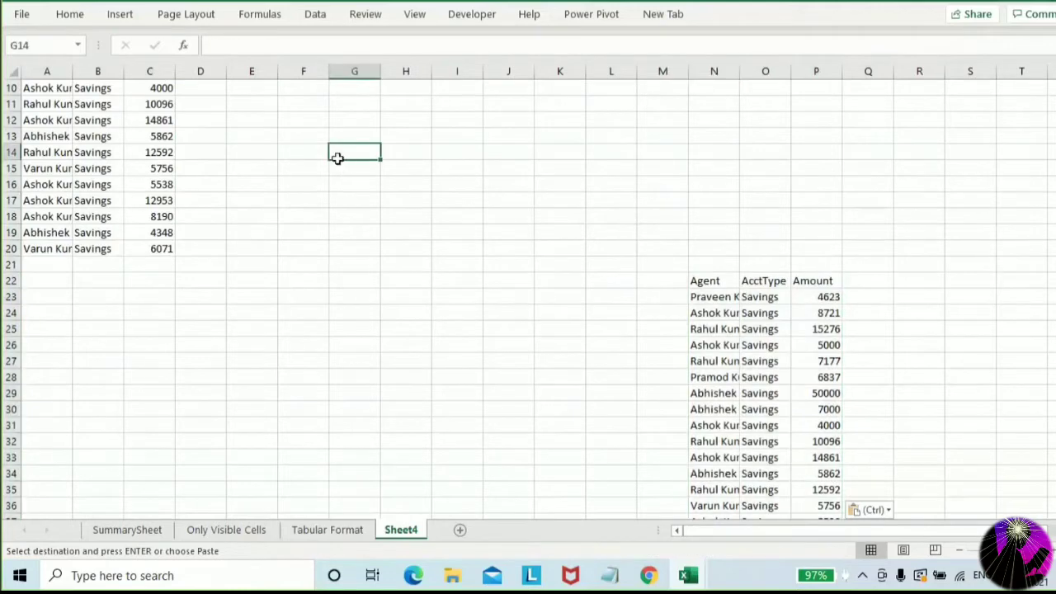
{"action": "scroll", "coordinate": [338, 158], "scroll_direction": "up", "scroll_amount": 3}
{"action": "left_click_drag", "start_coordinate": [38, 97], "coordinate": [154, 83]}
{"action": "key", "text": "ctrl+shift+l"}
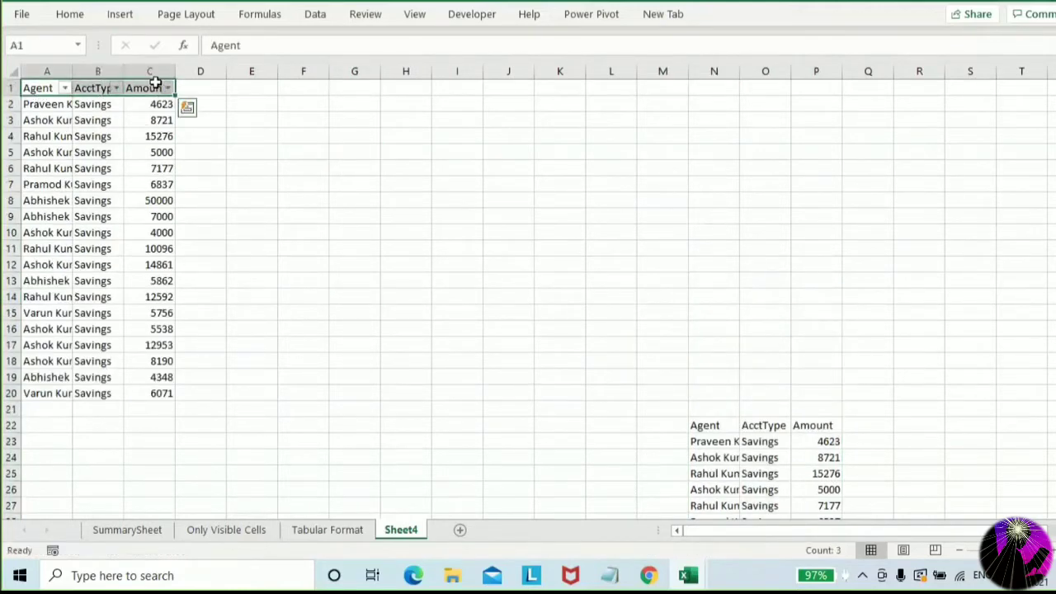
Replace the first block's filter with one on the second block's header row, N22:P22
{"action": "left_click_drag", "start_coordinate": [695, 425], "coordinate": [815, 426]}
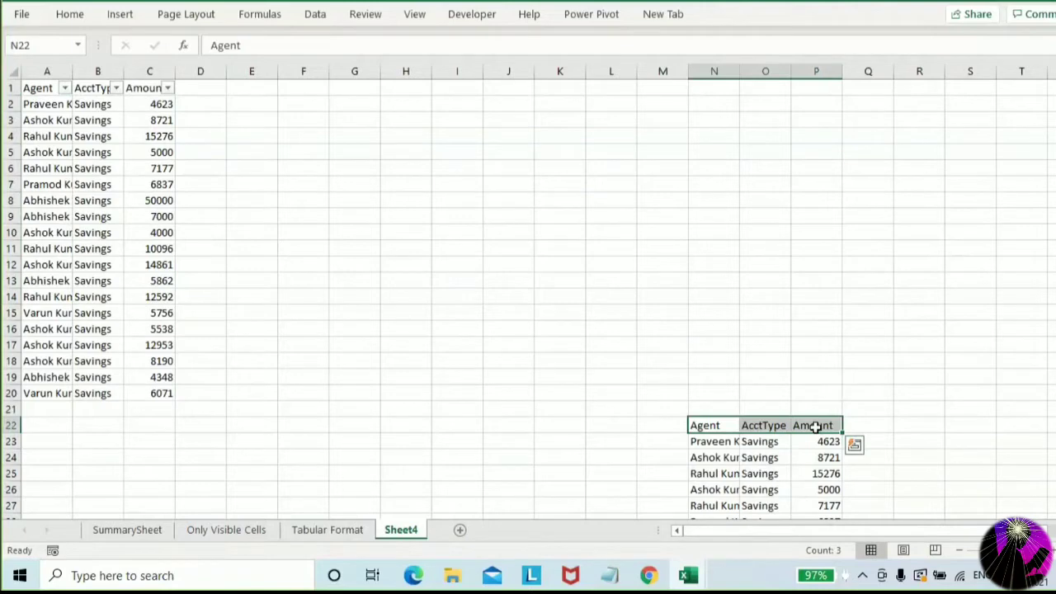
{"action": "key", "text": "ctrl+shift+l"}
{"action": "key", "text": "ctrl+shift+l"}
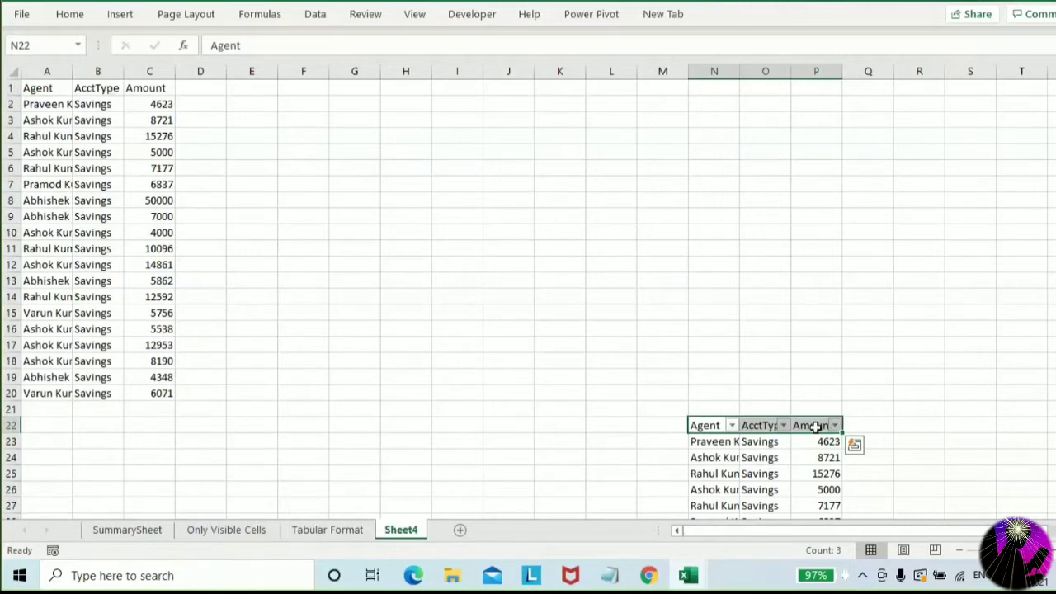
Remove the second block's filter, then toggle filtering on and off for the header row A1:C1
{"action": "left_click_drag", "start_coordinate": [48, 92], "coordinate": [152, 395]}
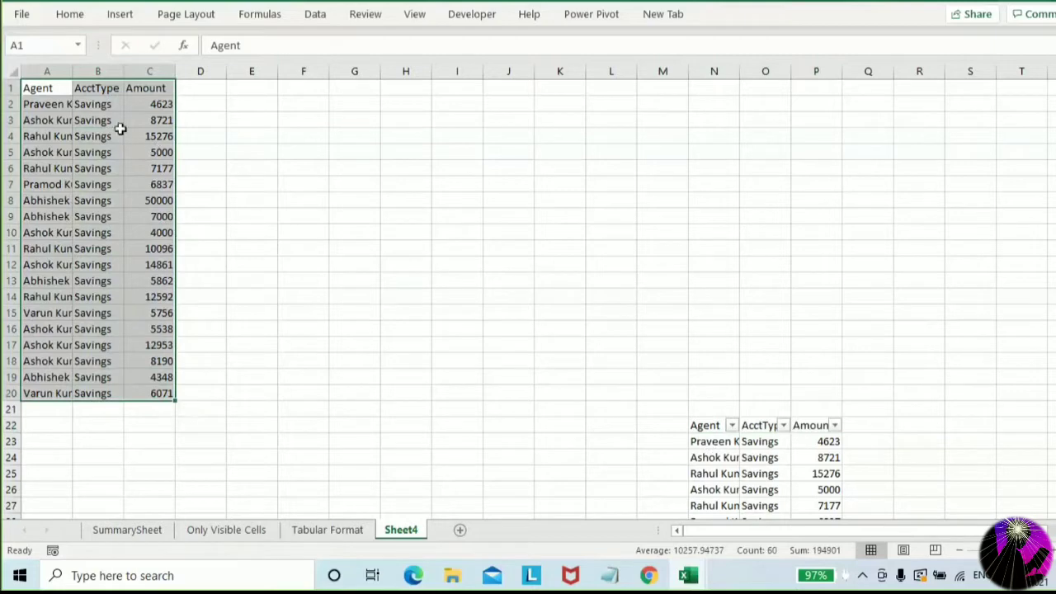
{"action": "left_click", "coordinate": [110, 88]}
{"action": "key", "text": "Left"}
{"action": "key", "text": "ctrl+shift+Right"}
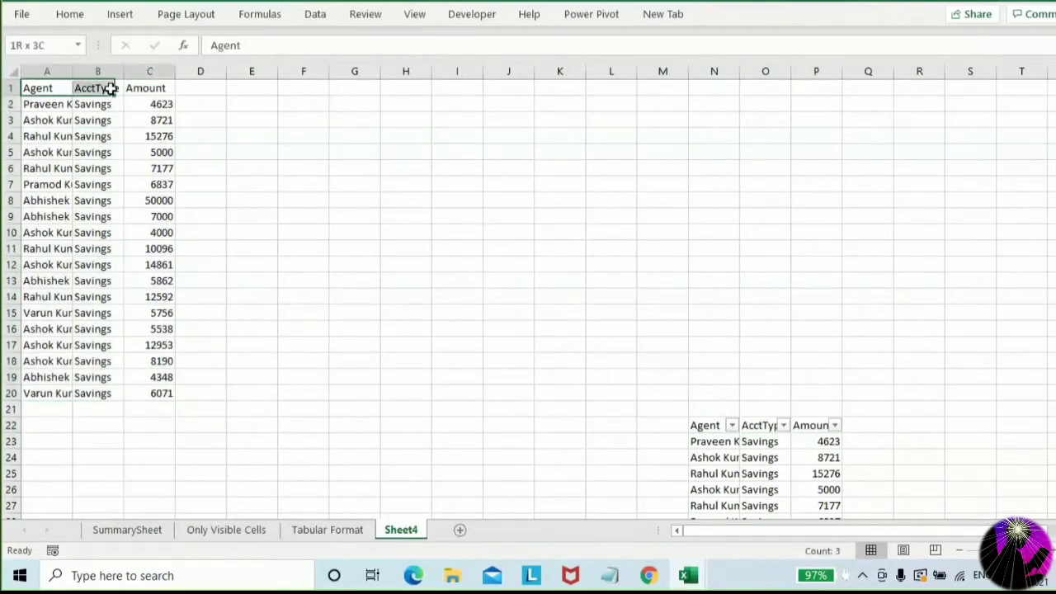
{"action": "key", "text": "ctrl+shift+l"}
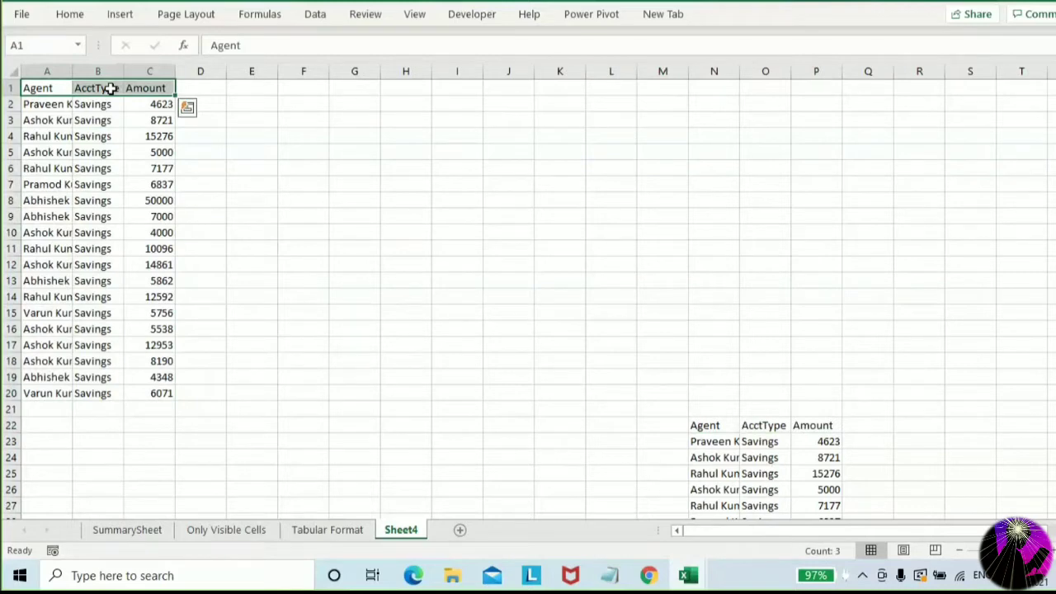
{"action": "key", "text": "ctrl+shift+l"}
{"action": "key", "text": "ctrl+shift+l"}
Convert the first data block, A1:C20, into a table with headers
{"action": "key", "text": "ctrl+shift+Down"}
{"action": "key", "text": "ctrl+t"}
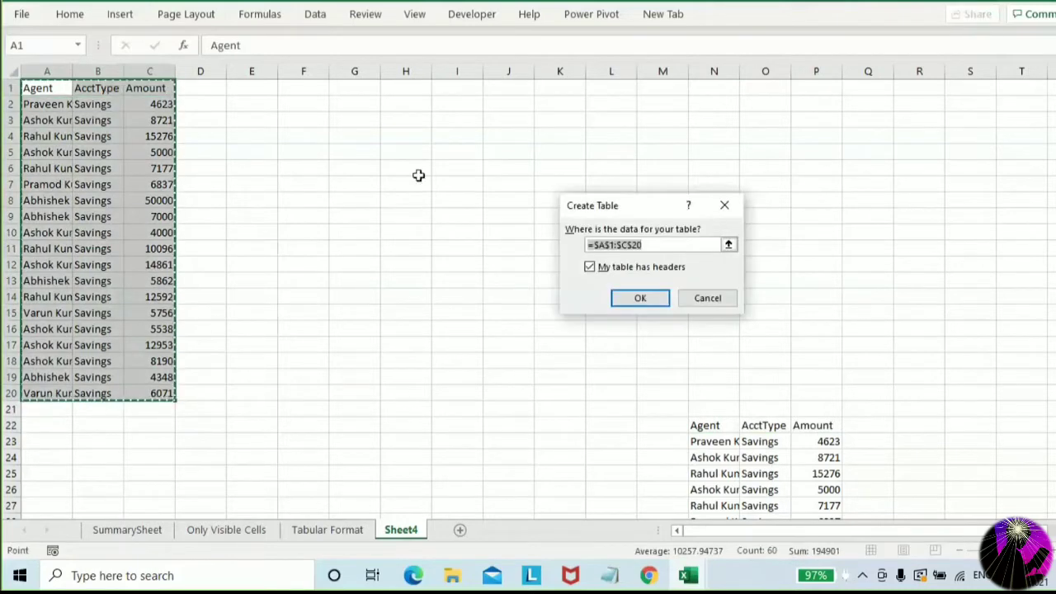
{"action": "left_click", "coordinate": [634, 299]}
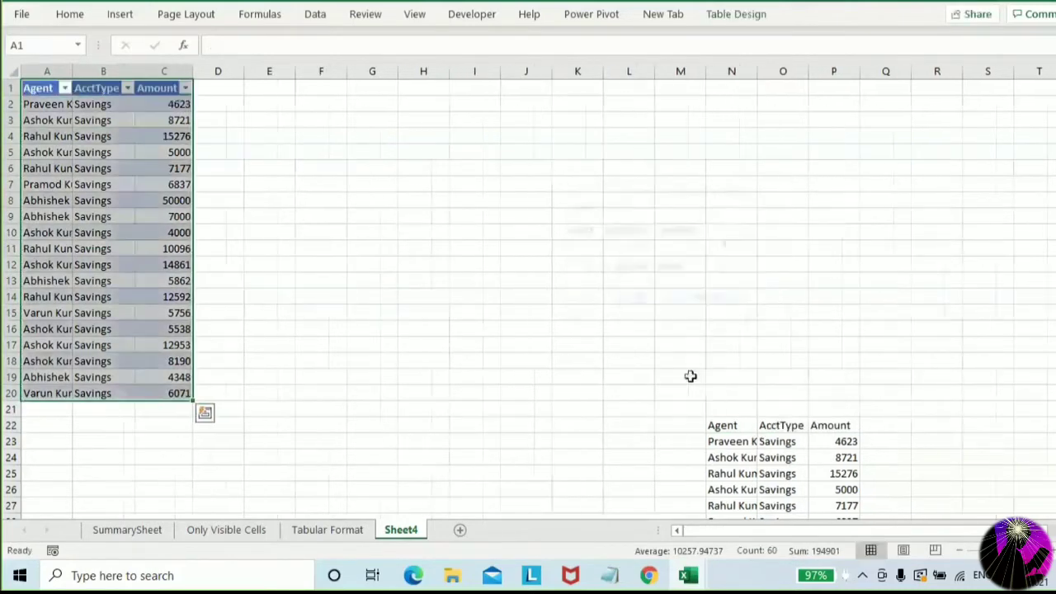
Convert the second data block, N22:P41, into a table with headers
{"action": "left_click", "coordinate": [724, 429]}
{"action": "key", "text": "ctrl+shift+Right"}
{"action": "key", "text": "ctrl+shift+Down"}
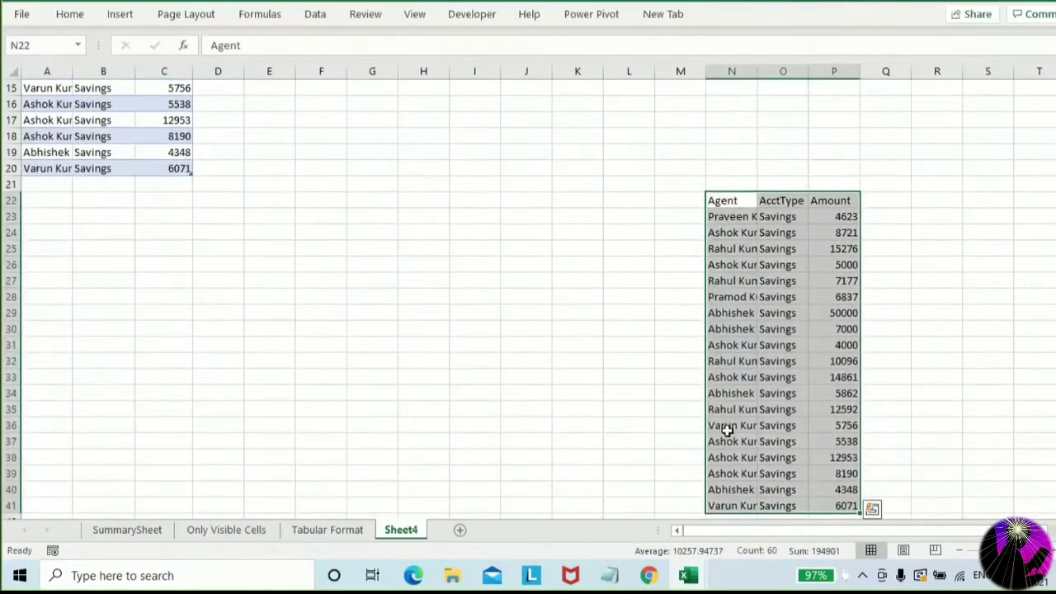
{"action": "key", "text": "ctrl+t"}
{"action": "key", "text": "Return"}
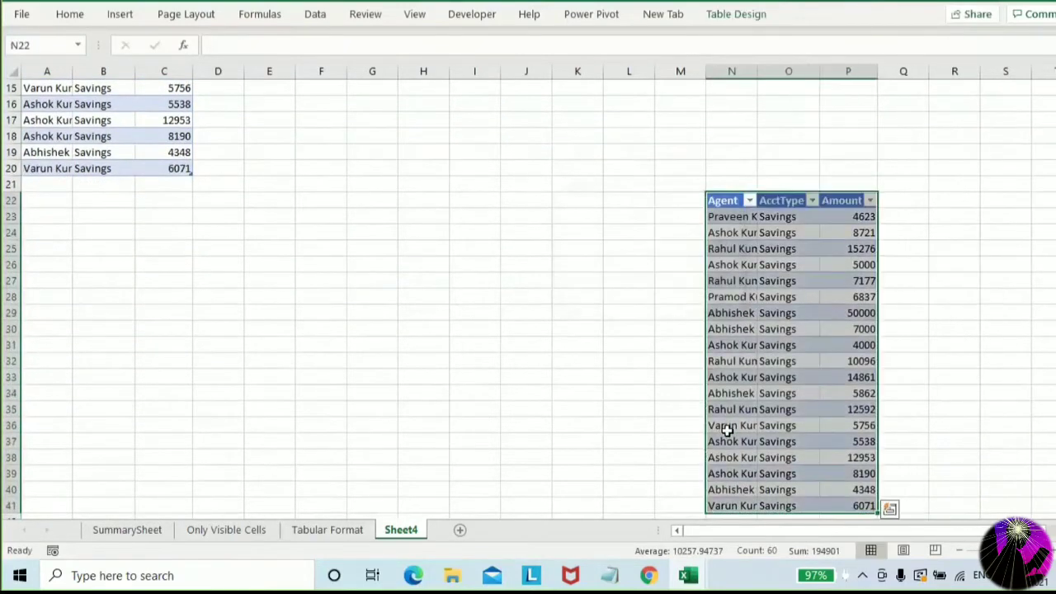
Inspect the Agent filter options in the table at N22 and in the table at A1
{"action": "left_click", "coordinate": [749, 200]}
{"action": "left_click", "coordinate": [248, 177]}
{"action": "key", "text": "ctrl+Up"}
{"action": "key", "text": "ctrl+Left"}
{"action": "key", "text": "Left"}
{"action": "key", "text": "Left"}
{"action": "key", "text": "alt+Down"}
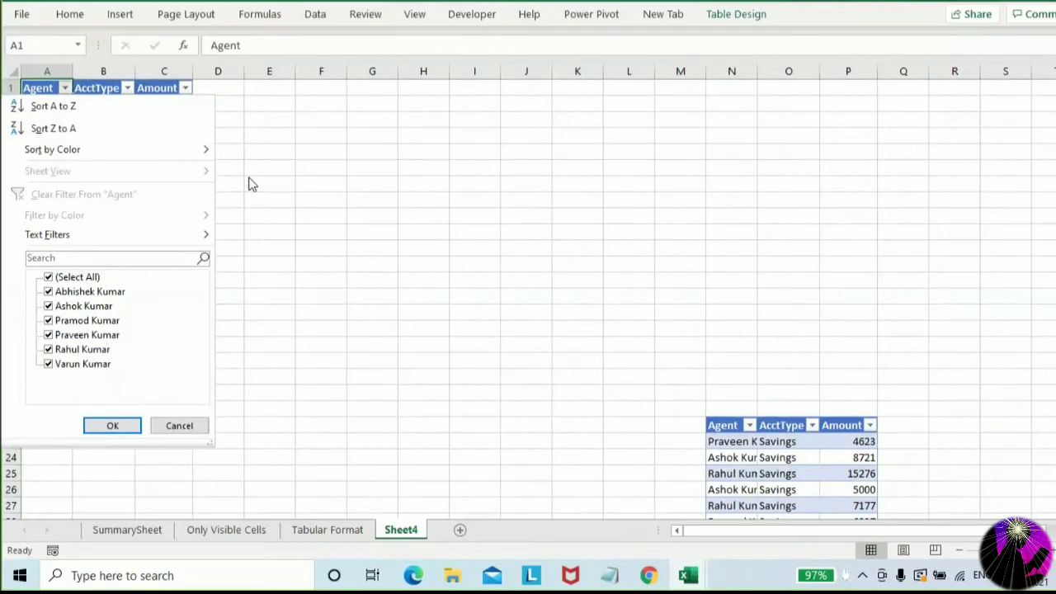
{"action": "left_click", "coordinate": [252, 183]}
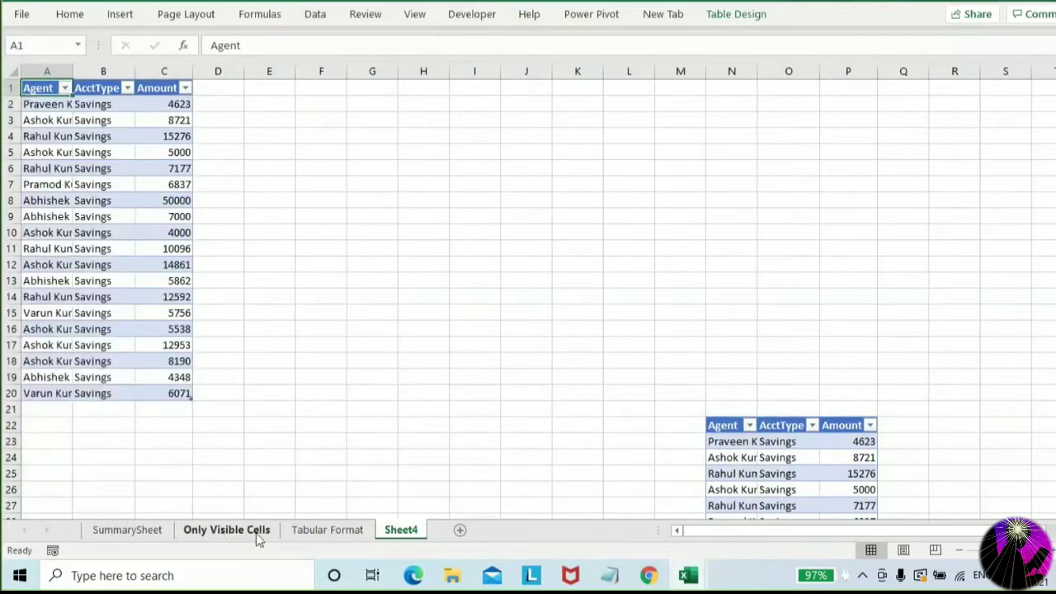
On the Tabular Format sheet, enter Single Filter in F10, below Static
{"action": "left_click", "coordinate": [318, 532]}
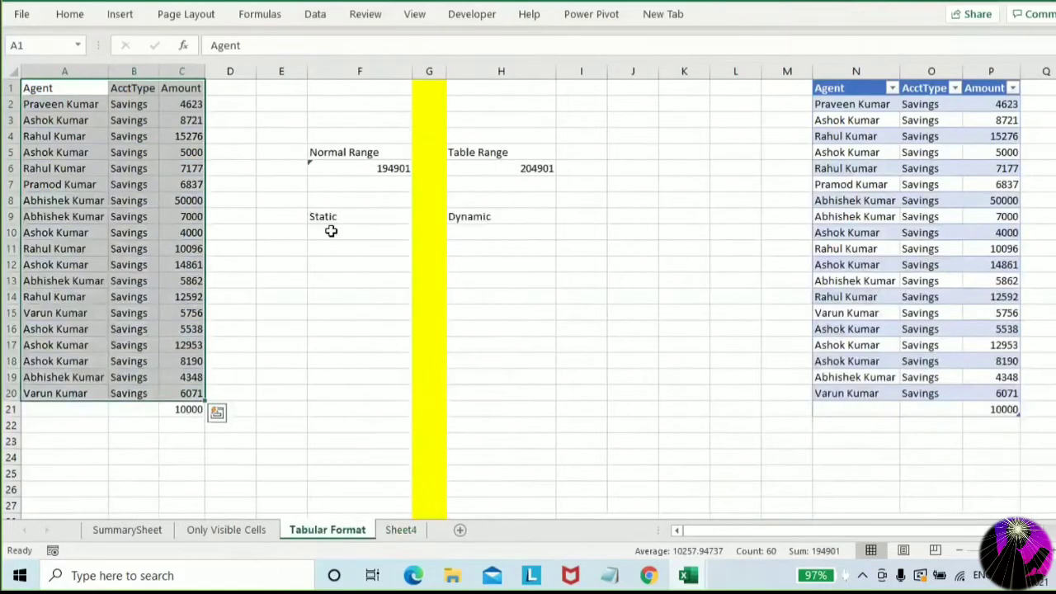
{"action": "left_click", "coordinate": [331, 231]}
{"action": "type", "text": "Single Filter"}
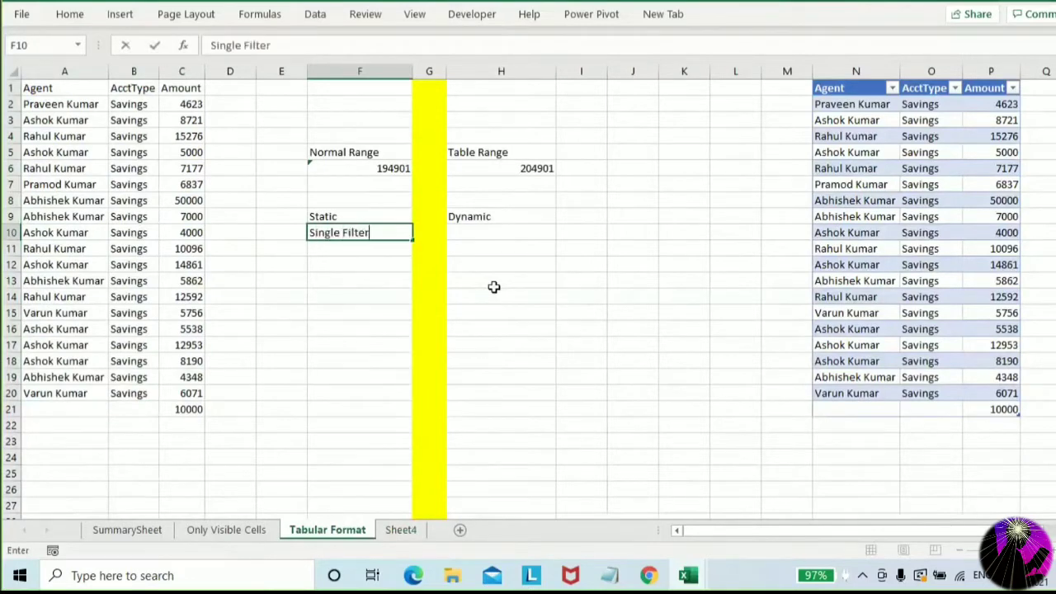
{"action": "key", "text": "Return"}
{"action": "key", "text": "Up"}
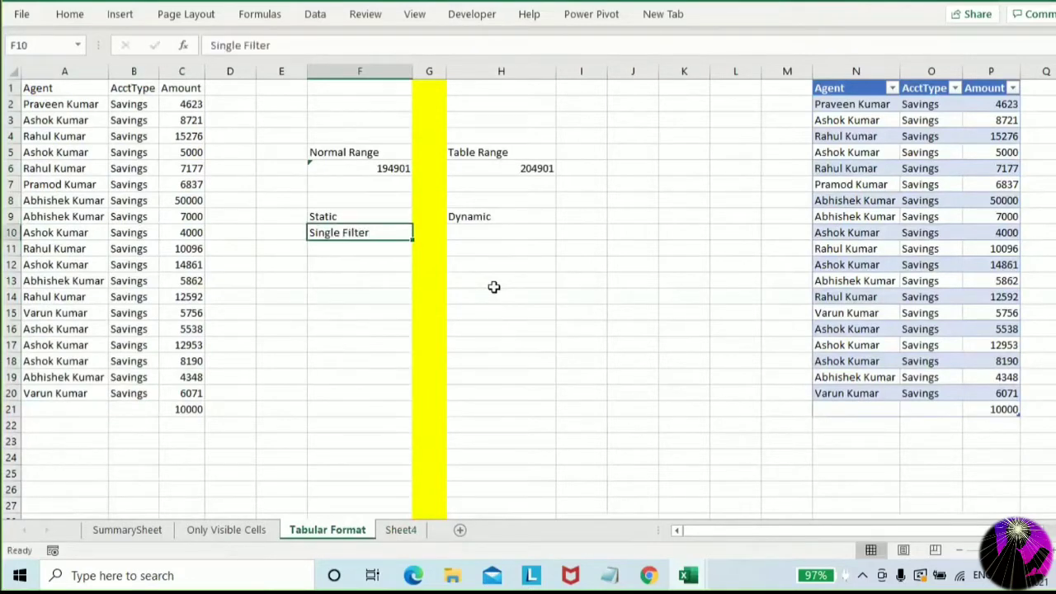
Enter Multiple Filter in H10, below Dynamic
{"action": "key", "text": "Right"}
{"action": "key", "text": "Right"}
{"action": "type", "text": "MI"}
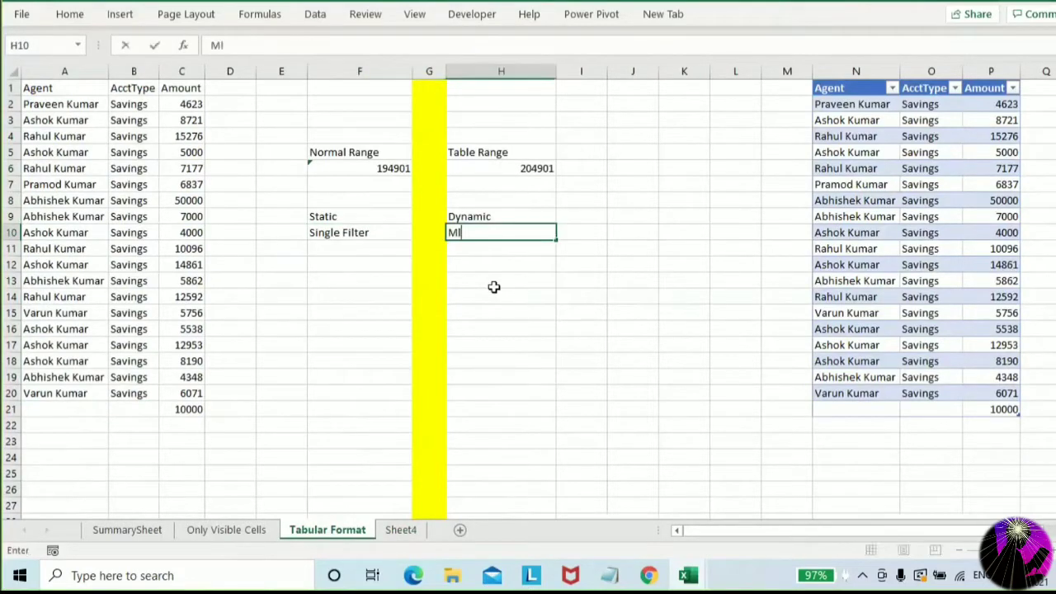
{"action": "type", "text": "ultiple Filter"}
{"action": "key", "text": "Return"}
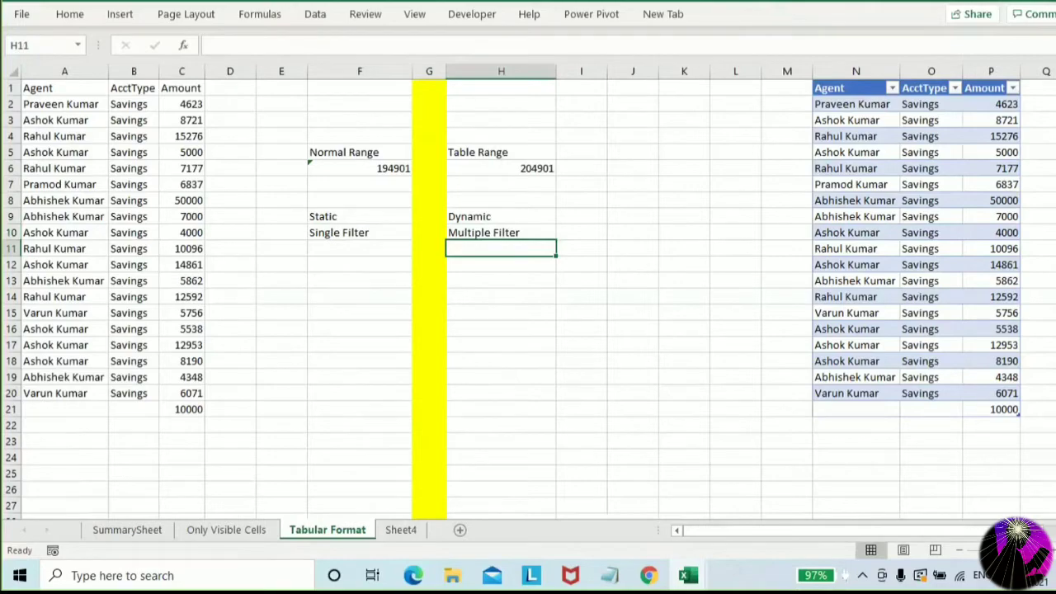
Add the heading Incentive in D1, beside the plain range's Amount column
{"action": "scroll", "coordinate": [367, 279], "scroll_direction": "up", "scroll_amount": 4, "text": "ctrl"}
{"action": "scroll", "coordinate": [367, 279], "scroll_direction": "down", "scroll_amount": 4, "text": "ctrl"}
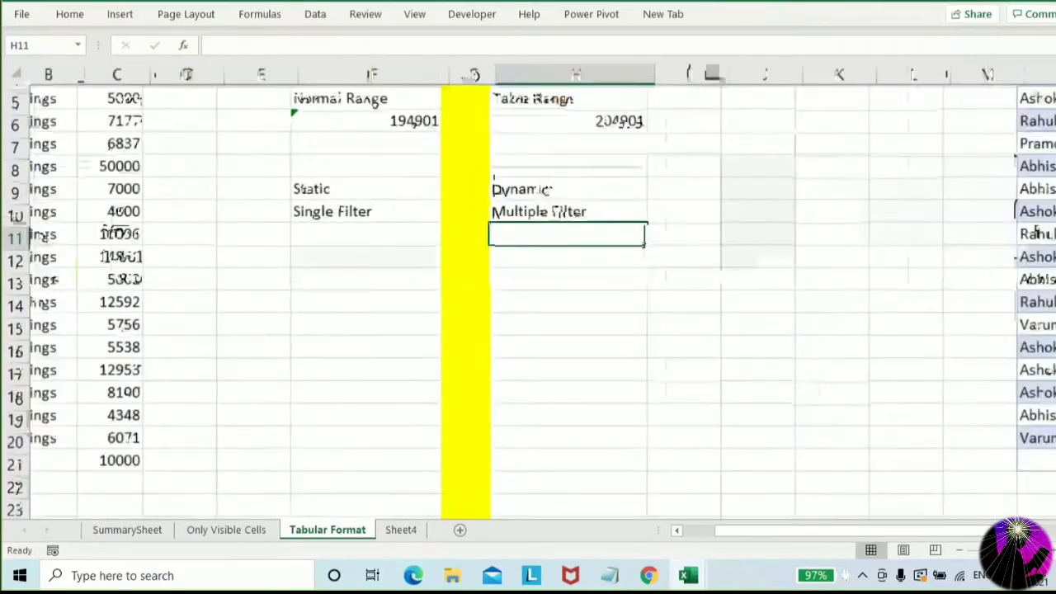
{"action": "left_click", "coordinate": [215, 233]}
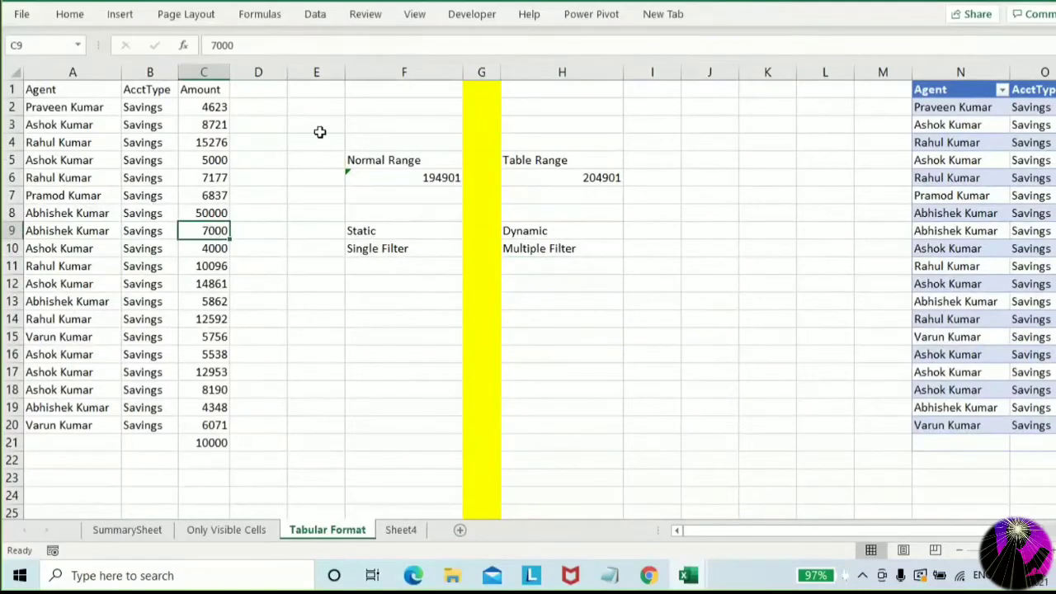
{"action": "left_click", "coordinate": [261, 85]}
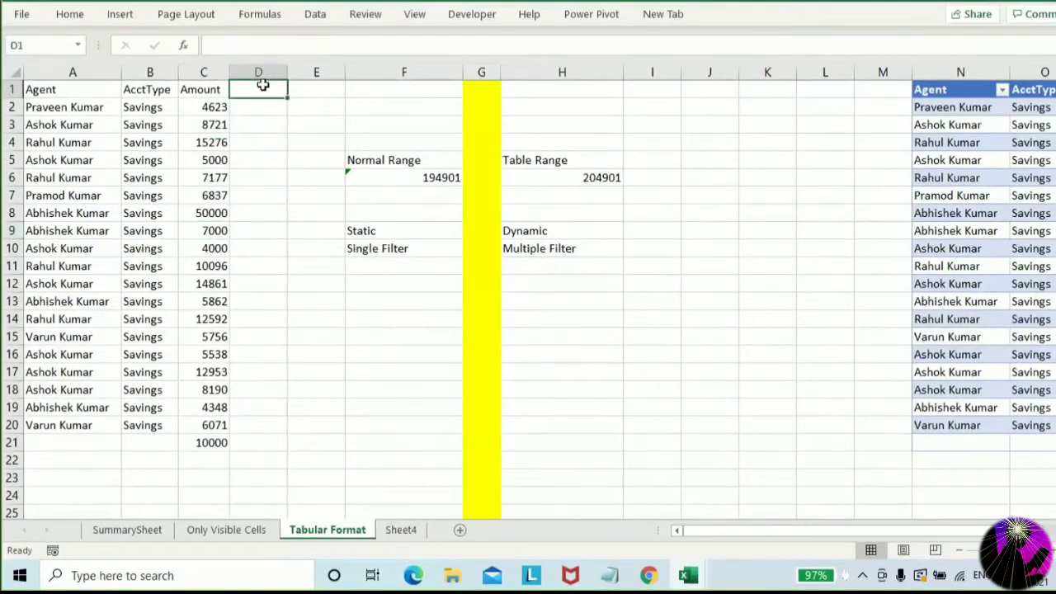
{"action": "type", "text": "Ince"}
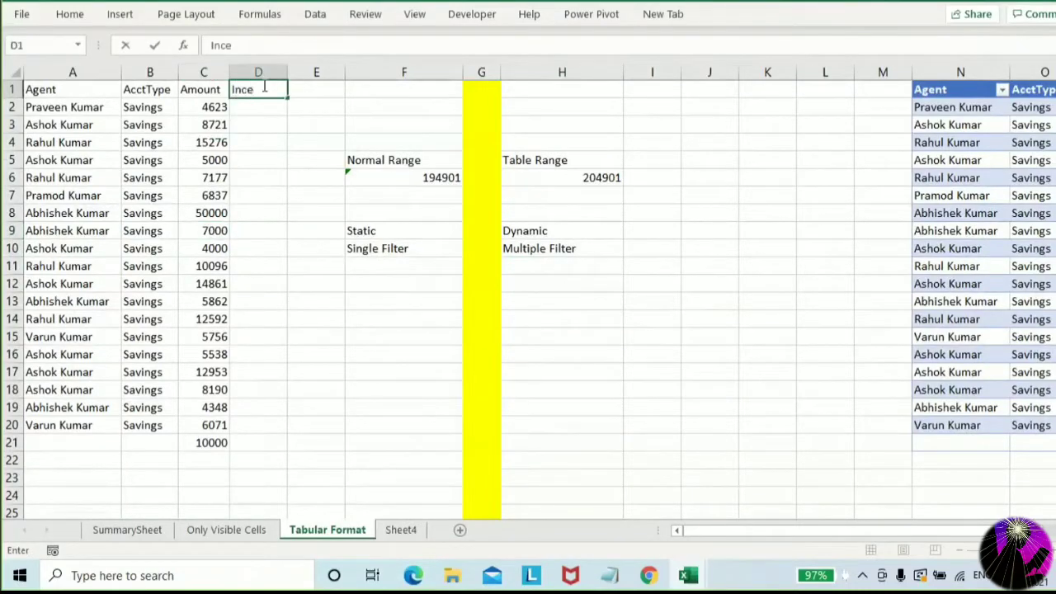
{"action": "type", "text": "ntive"}
{"action": "key", "text": "Return"}
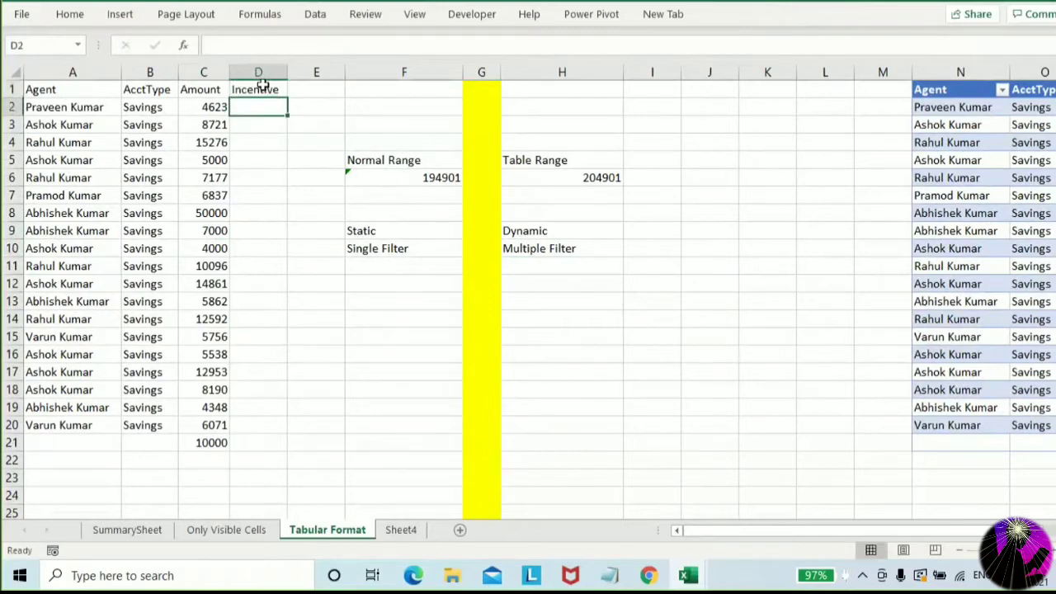
Calculate the first row's incentive in D2 as 10% of its amount with the formula =C2*10%
{"action": "type", "text": "="}
{"action": "key", "text": "Left"}
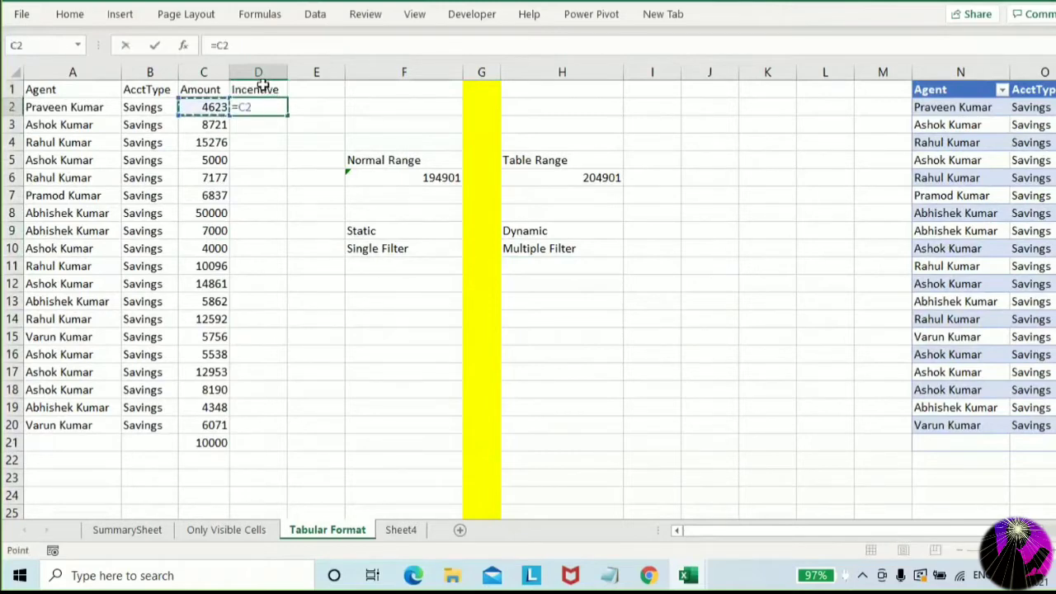
{"action": "type", "text": "*10%"}
{"action": "key", "text": "Return"}
{"action": "key", "text": "Left"}
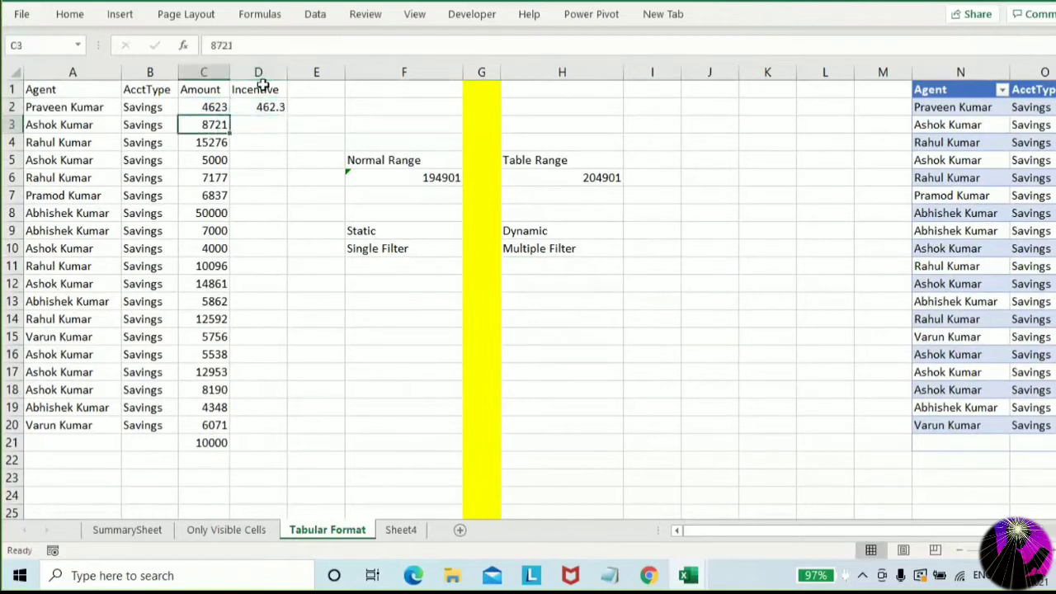
{"action": "key", "text": "Up"}
{"action": "left_click", "coordinate": [266, 106]}
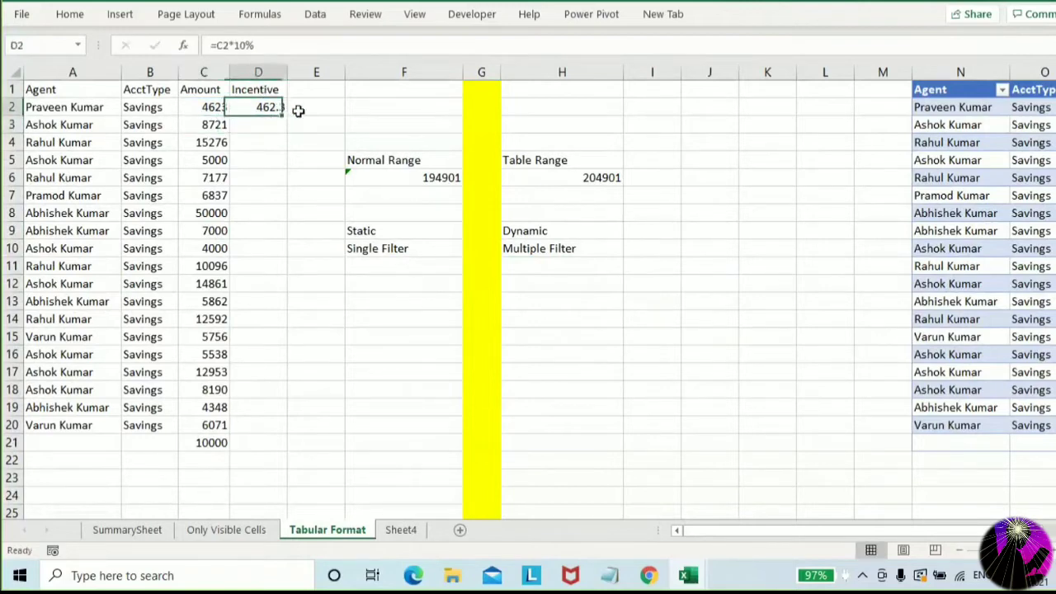
Fill the plain range's incentive formula down to D21, and add the heading Incentive in Q1 beside the table's Amount column
{"action": "left_click_drag", "start_coordinate": [283, 116], "coordinate": [264, 443]}
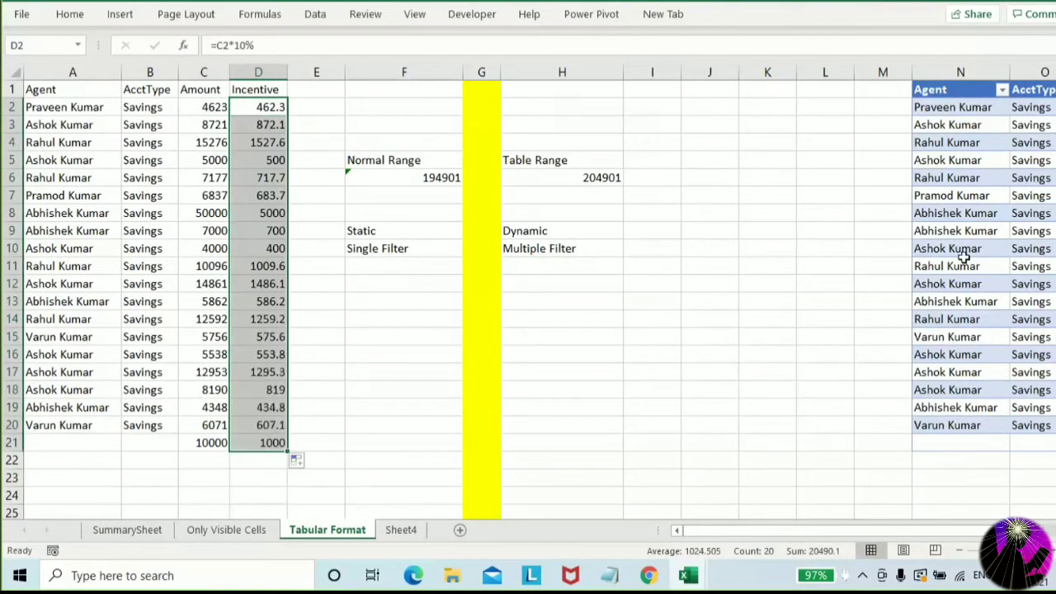
{"action": "left_click", "coordinate": [953, 92]}
{"action": "key", "text": "Right"}
{"action": "key", "text": "Right"}
{"action": "key", "text": "Right"}
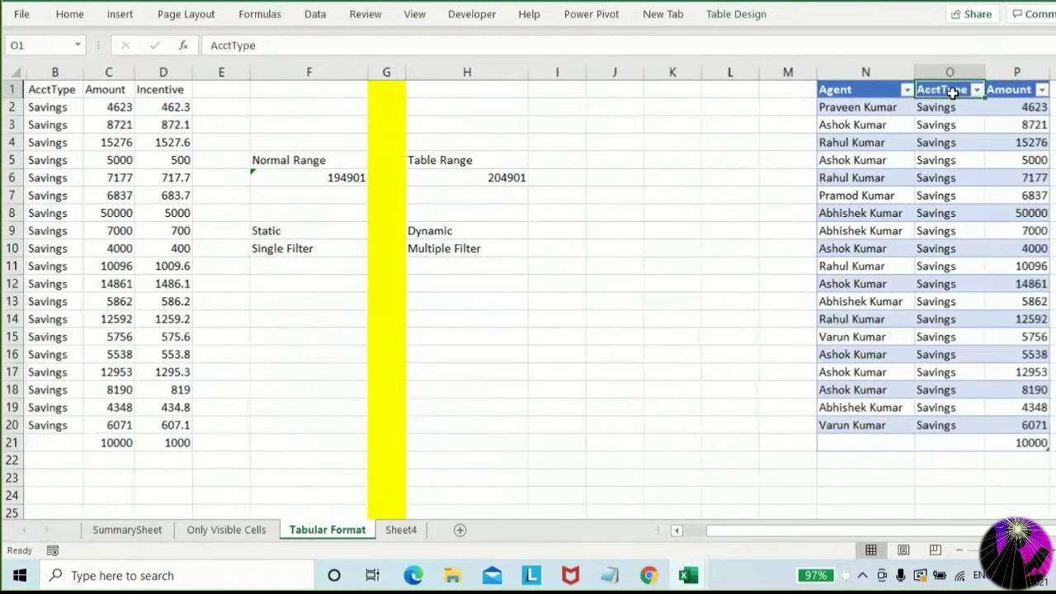
{"action": "type", "text": "Incentive"}
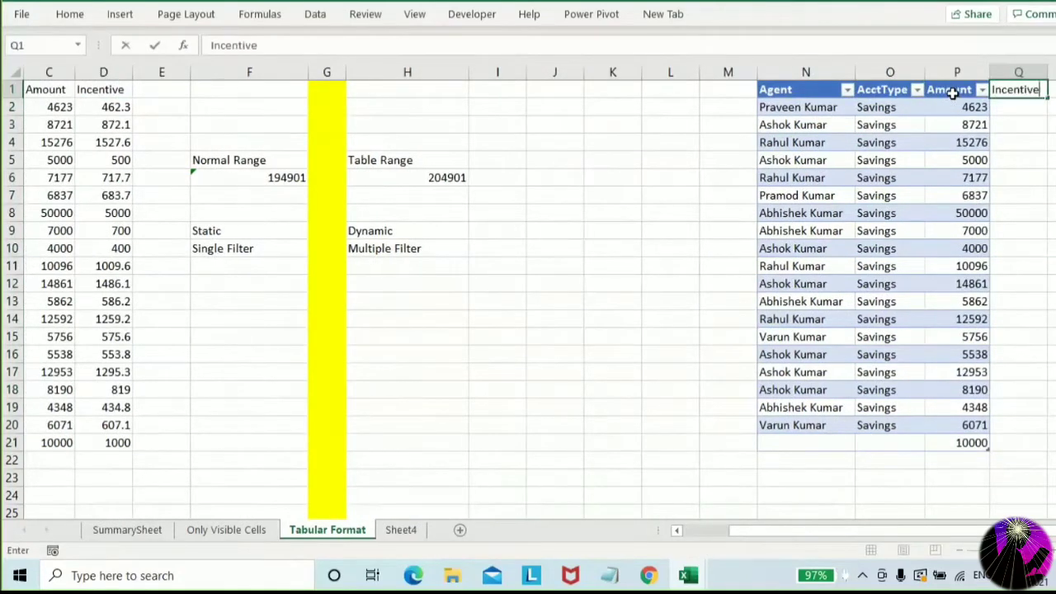
{"action": "key", "text": "Return"}
{"action": "type", "text": "="}
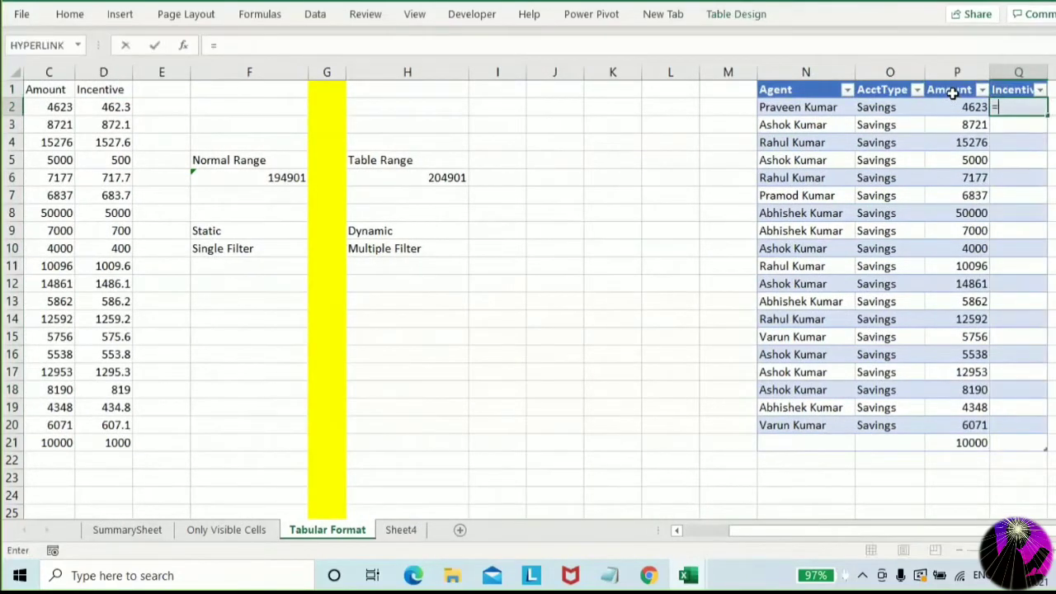
{"action": "key", "text": "Left"}
{"action": "type", "text": "*10"}
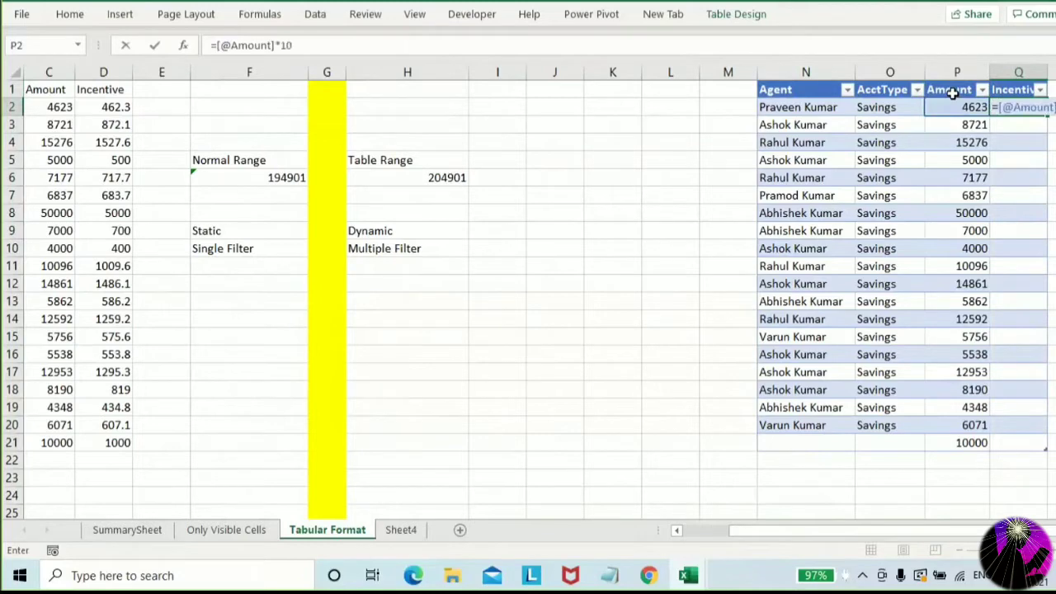
{"action": "type", "text": "%"}
{"action": "key", "text": "Return"}
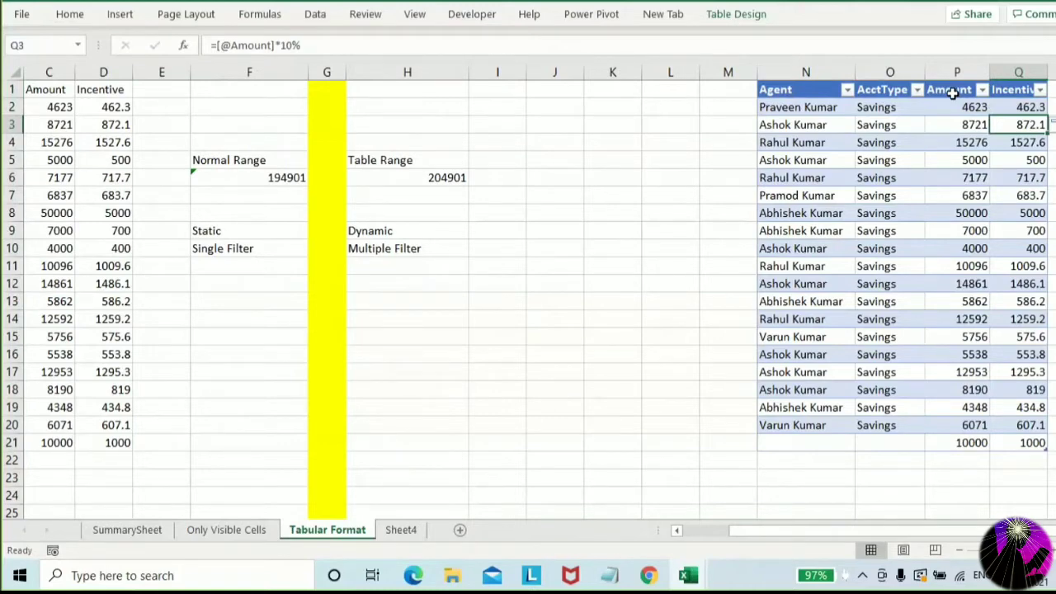
Extend the comparison notes with Manual Formula in F11 and Dynamic Formula in H11
{"action": "left_click", "coordinate": [278, 262]}
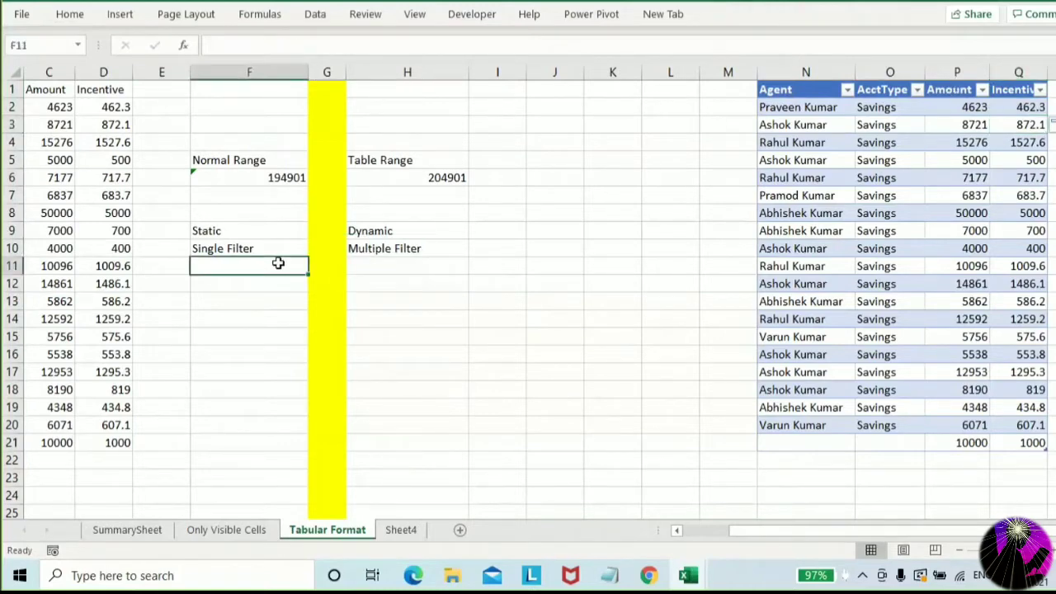
{"action": "type", "text": "Manual Fo"}
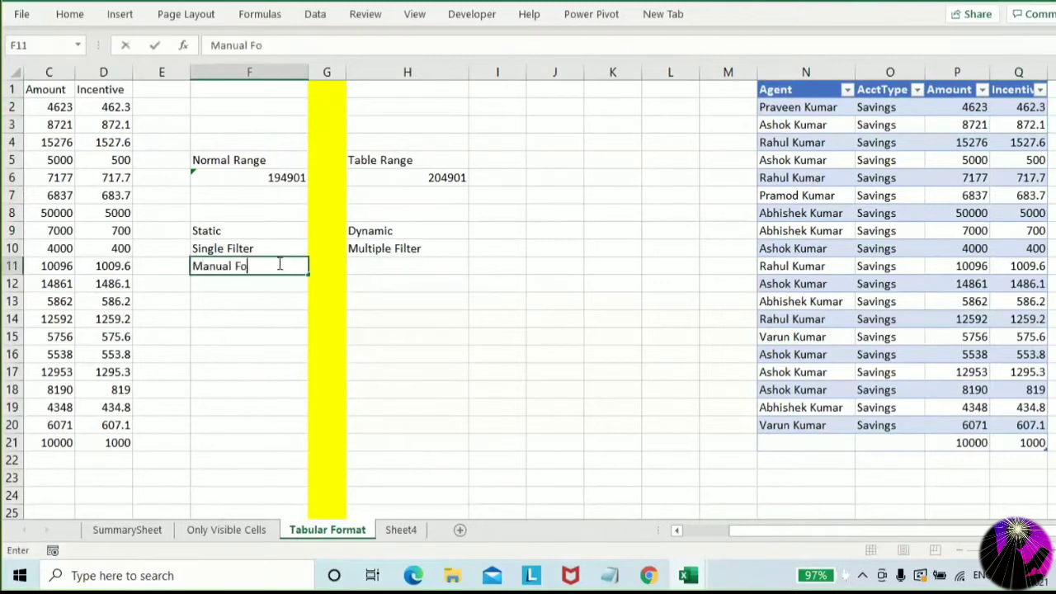
{"action": "type", "text": "rmula"}
{"action": "key", "text": "Tab"}
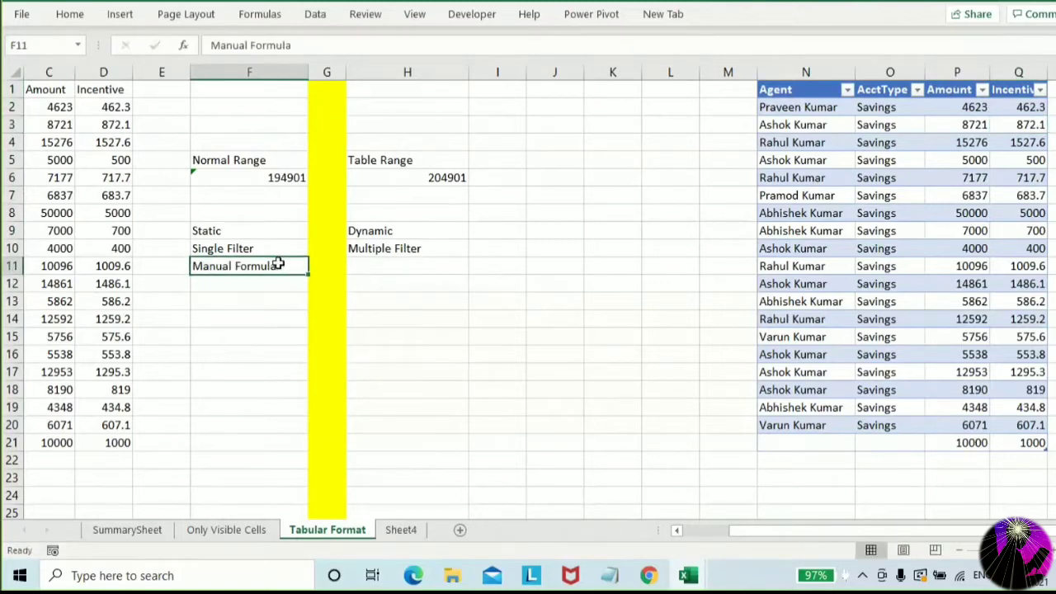
{"action": "key", "text": "Tab"}
{"action": "type", "text": "Dynamic"}
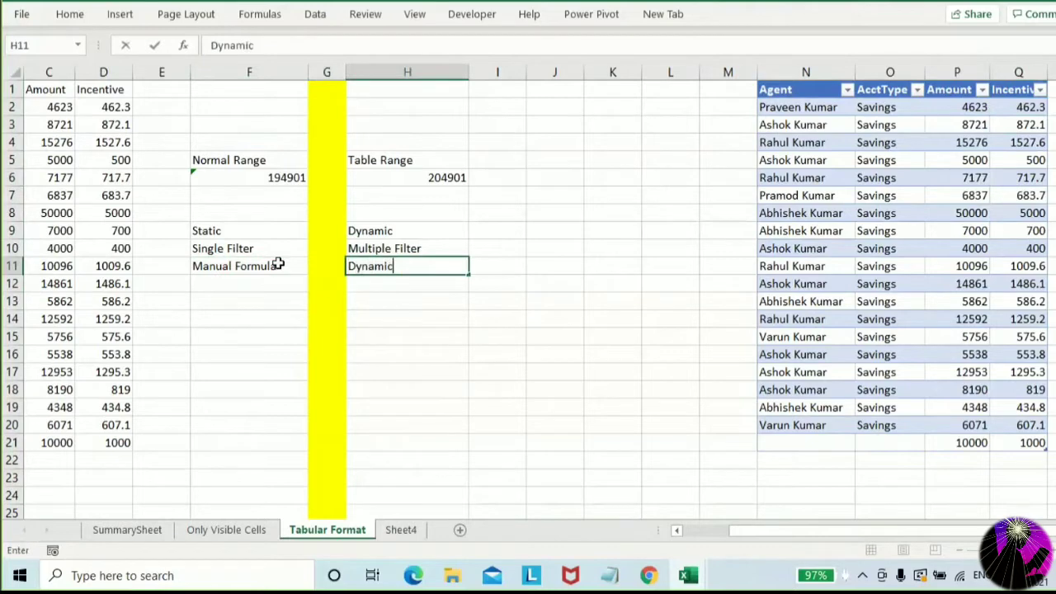
{"action": "type", "text": " Formula"}
{"action": "key", "text": "Return"}
Enter the heading CityName in X1, in the empty area beyond the table
{"action": "key", "text": "Up"}
{"action": "key", "text": "Up"}
{"action": "key", "text": "Up"}
{"action": "key", "text": "Up"}
{"action": "key", "text": "Up"}
{"action": "key", "text": "Up"}
{"action": "key", "text": "Up"}
{"action": "key", "text": "Up"}
{"action": "key", "text": "Up"}
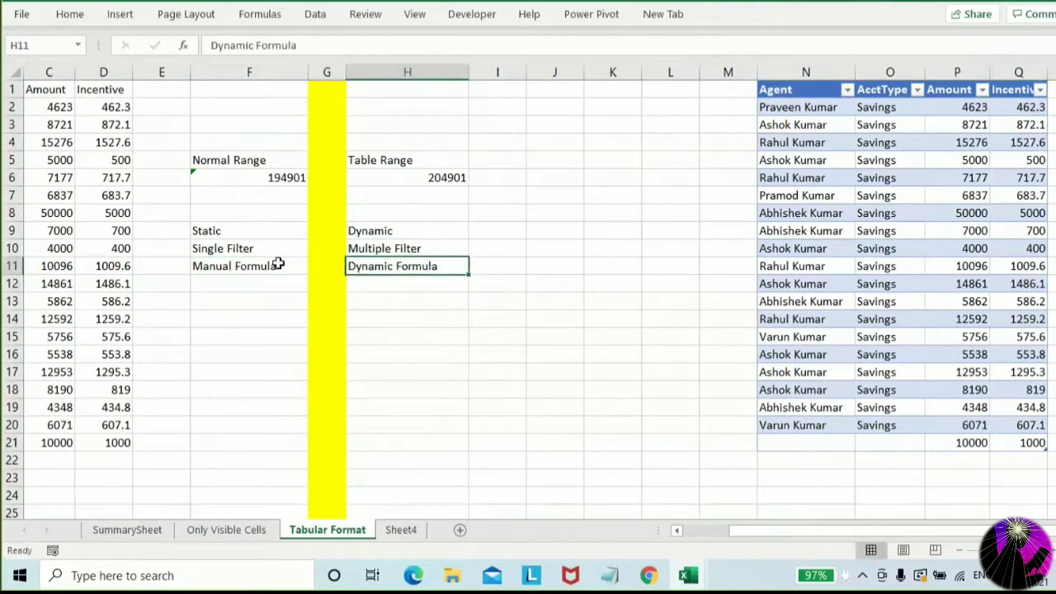
{"action": "key", "text": "Right"}
{"action": "key", "text": "Right"}
{"action": "key", "text": "Right"}
{"action": "key", "text": "Right"}
{"action": "key", "text": "Right"}
{"action": "key", "text": "Right"}
{"action": "key", "text": "Right"}
{"action": "key", "text": "Right"}
{"action": "key", "text": "Right"}
{"action": "key", "text": "Right"}
{"action": "key", "text": "Right"}
{"action": "key", "text": "Right"}
{"action": "key", "text": "Right"}
{"action": "key", "text": "Right"}
{"action": "key", "text": "Right"}
{"action": "key", "text": "Right"}
{"action": "key", "text": "Right"}
{"action": "key", "text": "Right"}
{"action": "key", "text": "Right"}
{"action": "key", "text": "Right"}
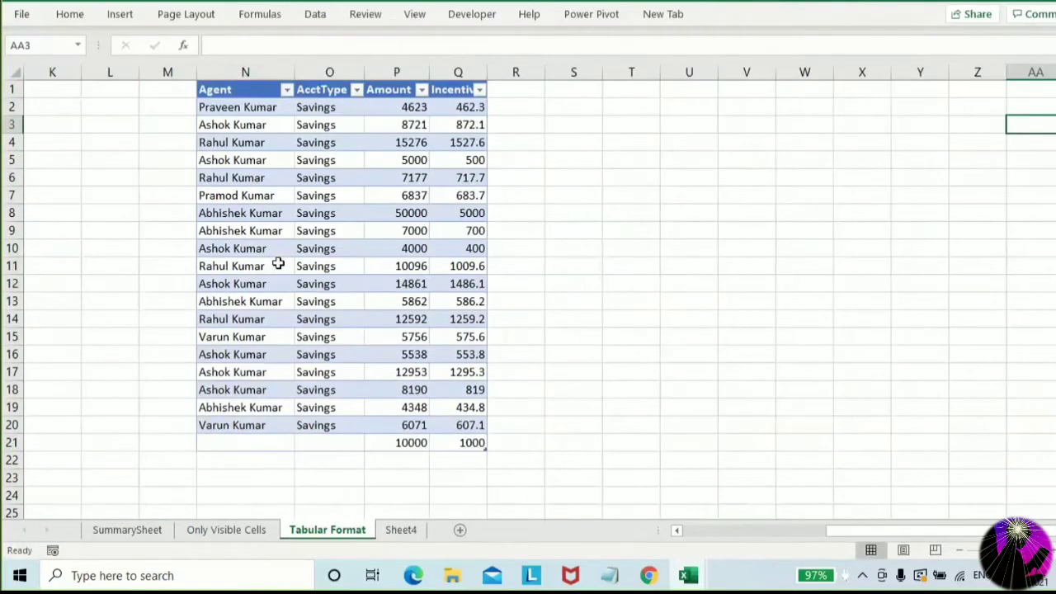
{"action": "key", "text": "Right"}
{"action": "key", "text": "Right"}
{"action": "key", "text": "Right"}
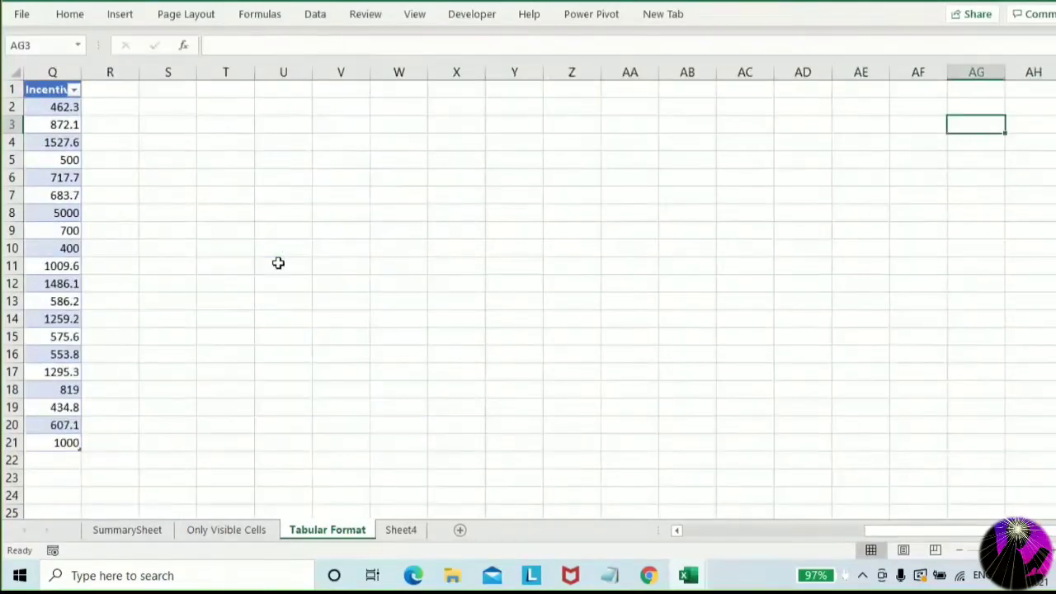
{"action": "key", "text": "Left"}
{"action": "key", "text": "Left"}
{"action": "key", "text": "Left"}
{"action": "key", "text": "Left"}
{"action": "key", "text": "Left"}
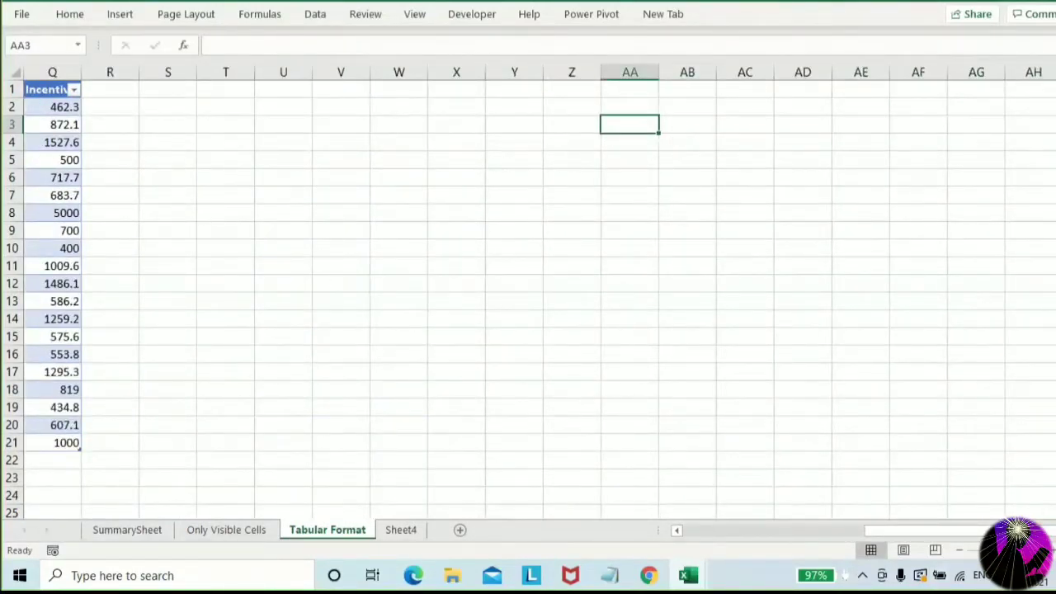
{"action": "scroll", "coordinate": [922, 337], "scroll_direction": "up", "scroll_amount": 3}
{"action": "left_click", "coordinate": [893, 148]}
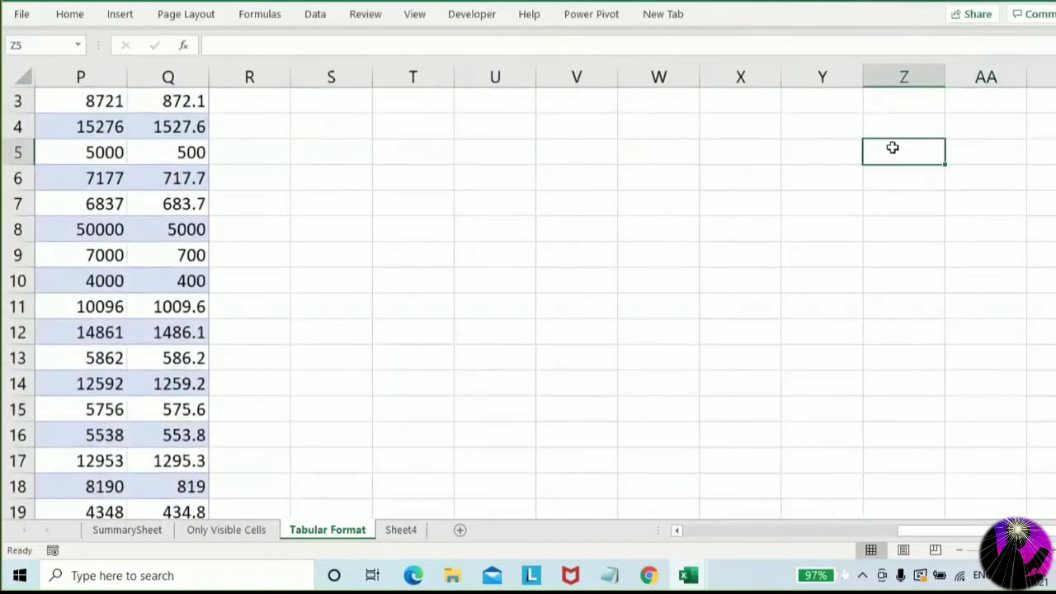
{"action": "key", "text": "ctrl+Up"}
{"action": "key", "text": "ctrl+Right"}
{"action": "key", "text": "ctrl+Left"}
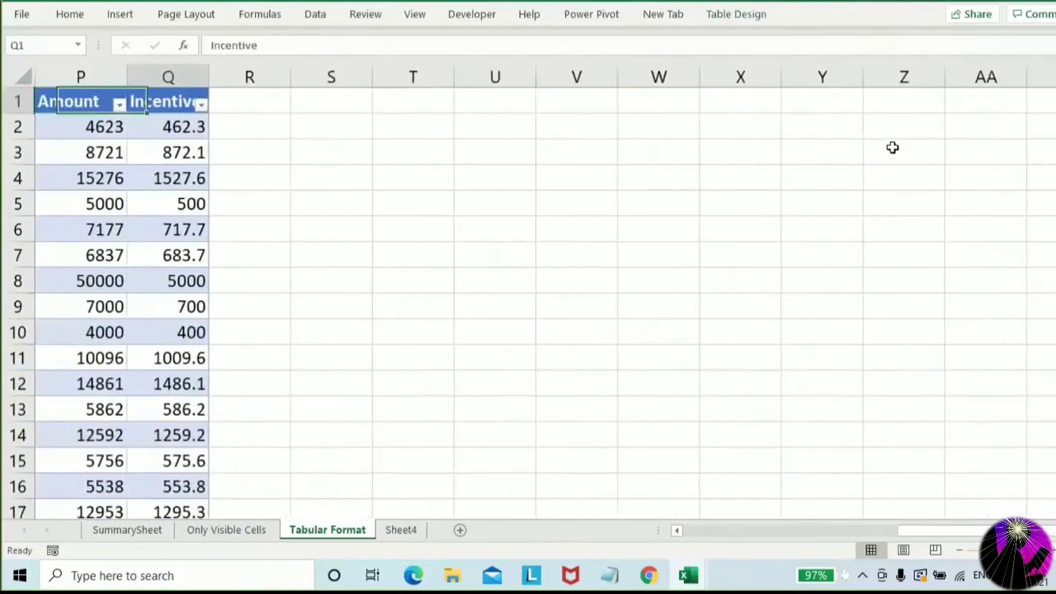
{"action": "key", "text": "Right"}
{"action": "key", "text": "Right"}
{"action": "key", "text": "Right"}
{"action": "key", "text": "Right"}
{"action": "key", "text": "Right"}
{"action": "key", "text": "Right"}
{"action": "key", "text": "Right"}
{"action": "type", "text": "Ci"}
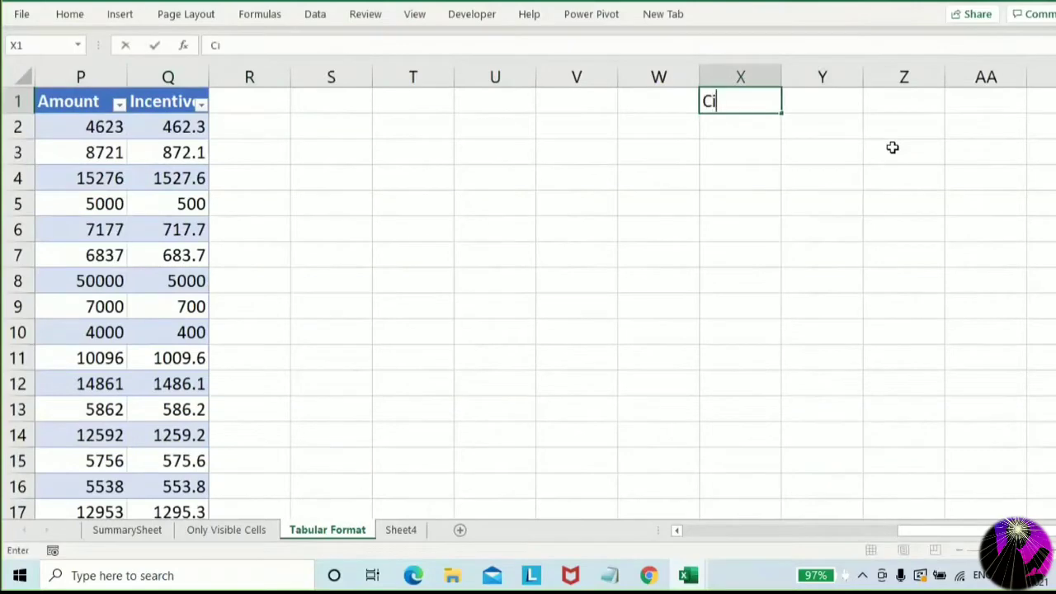
{"action": "type", "text": "tyName"}
{"action": "key", "text": "Return"}
List the cities Noida, Delhi, Gurgaon, Pune and Chennai in X2:X6 under the CityName heading
{"action": "type", "text": "Noida"}
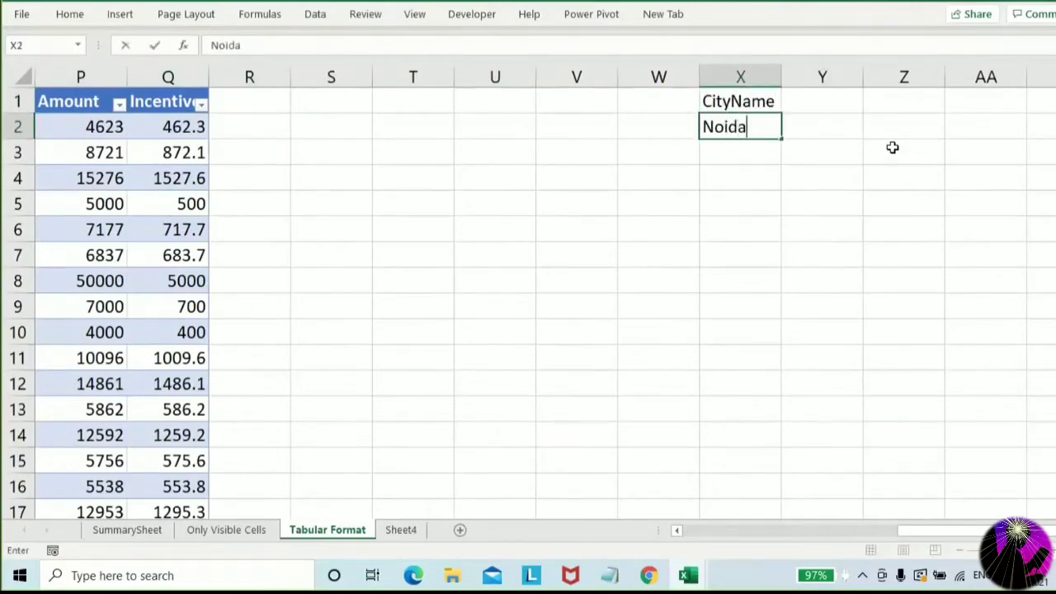
{"action": "key", "text": "Return"}
{"action": "type", "text": "Delhi"}
{"action": "key", "text": "Return"}
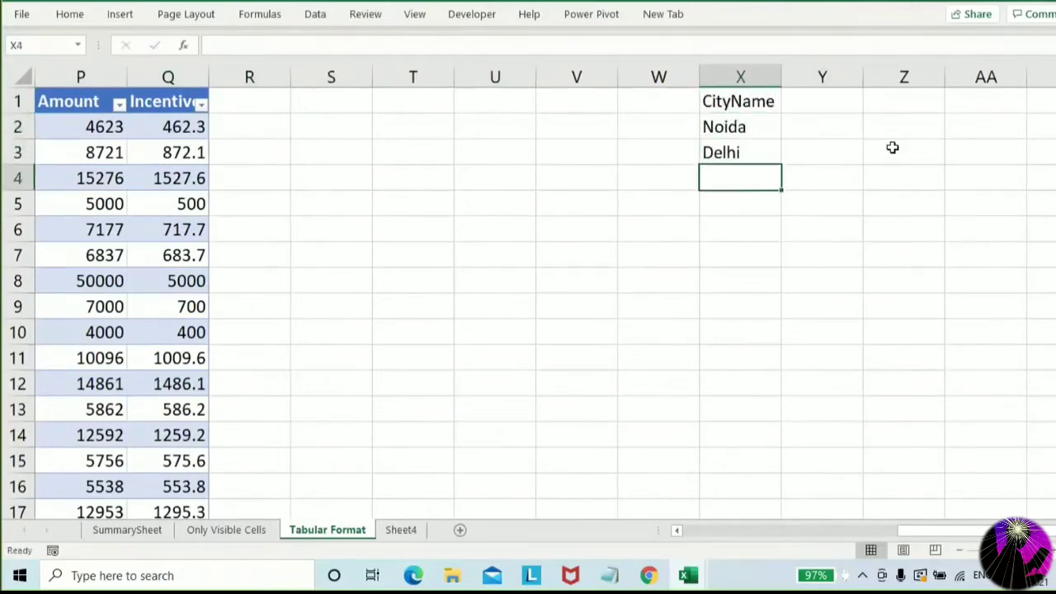
{"action": "type", "text": "Gurgaon"}
{"action": "key", "text": "Return"}
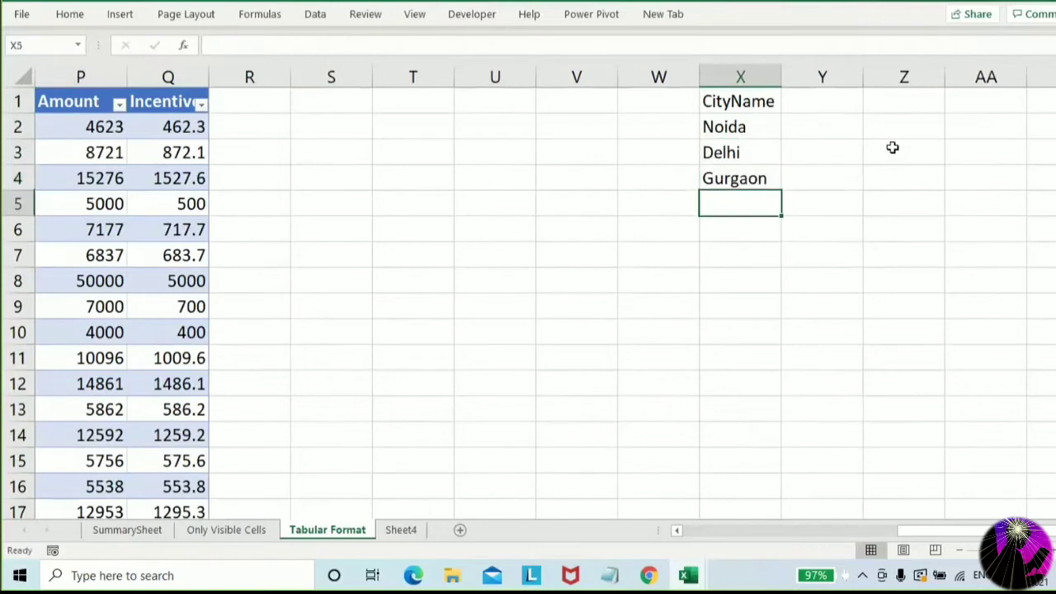
{"action": "type", "text": "Pune"}
{"action": "key", "text": "Return"}
{"action": "type", "text": "Chen"}
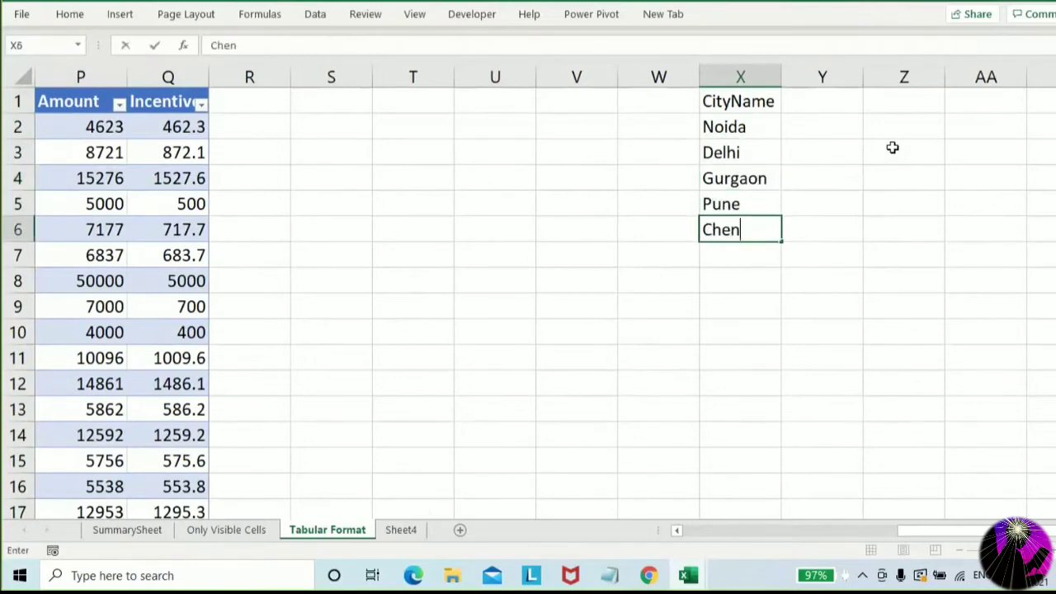
{"action": "type", "text": "nai"}
{"action": "key", "text": "Return"}
{"action": "key", "text": "ctrl+Up"}
{"action": "key", "text": "Down"}
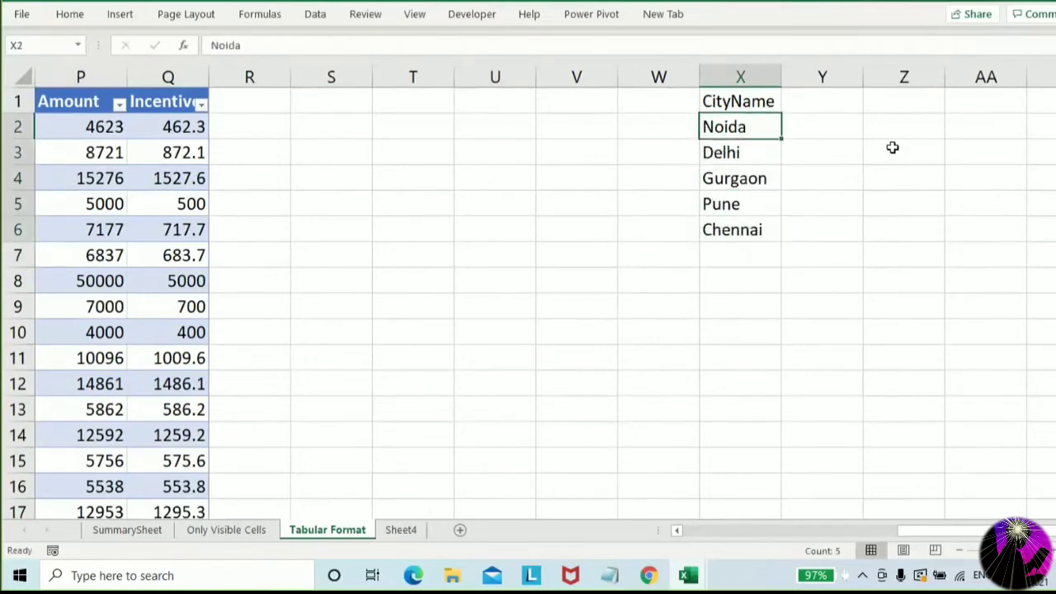
Add a second CityName heading in AA1, a few columns beyond the city list
{"action": "key", "text": "Right"}
{"action": "key", "text": "Right"}
{"action": "key", "text": "Right"}
{"action": "key", "text": "Right"}
{"action": "key", "text": "Right"}
{"action": "key", "text": "Left"}
{"action": "key", "text": "Left"}
{"action": "key", "text": "Up"}
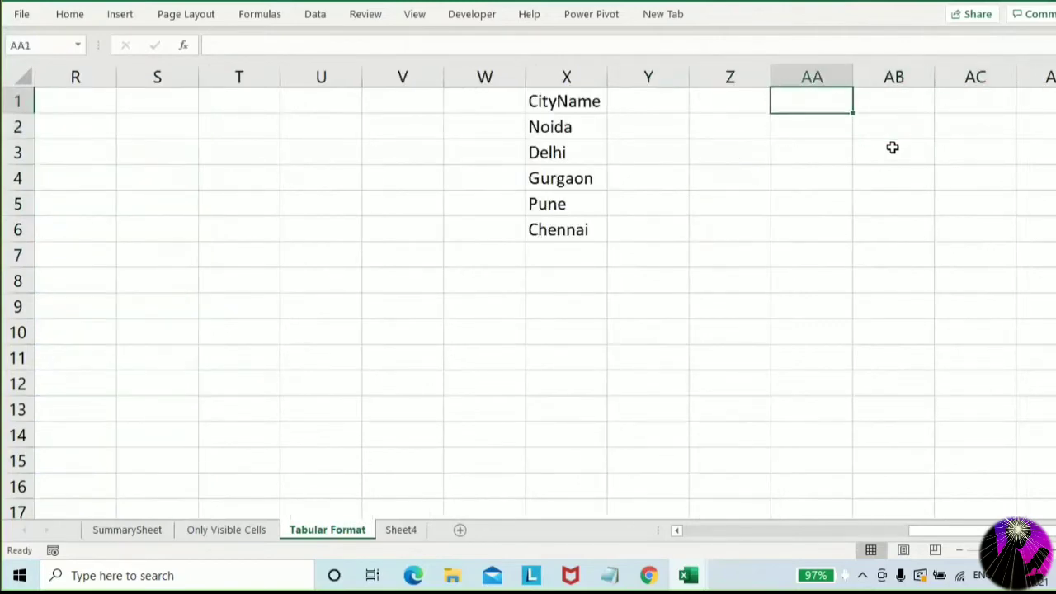
{"action": "type", "text": "CityName"}
{"action": "key", "text": "Return"}
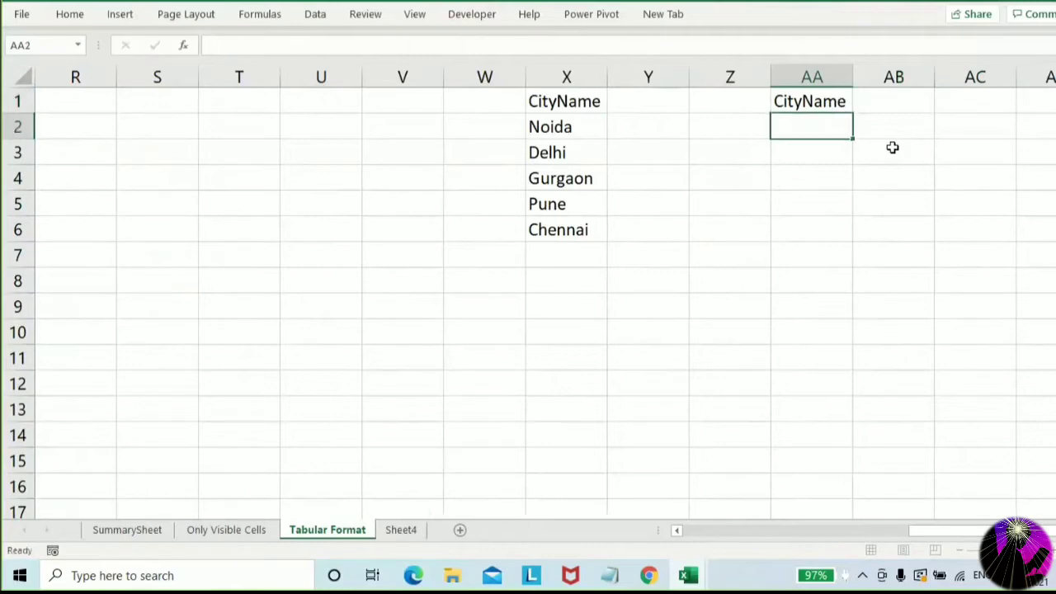
Give AA2 a List data validation with the source =$X$2:$X$6, and check the choices in its drop-down
{"action": "left_click", "coordinate": [314, 15]}
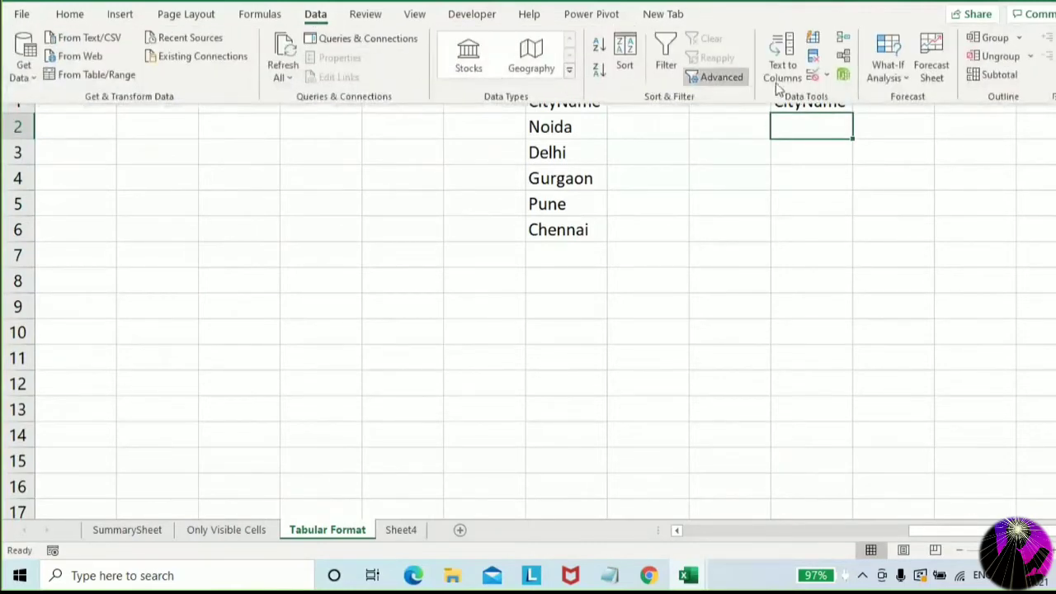
{"action": "left_click", "coordinate": [826, 75]}
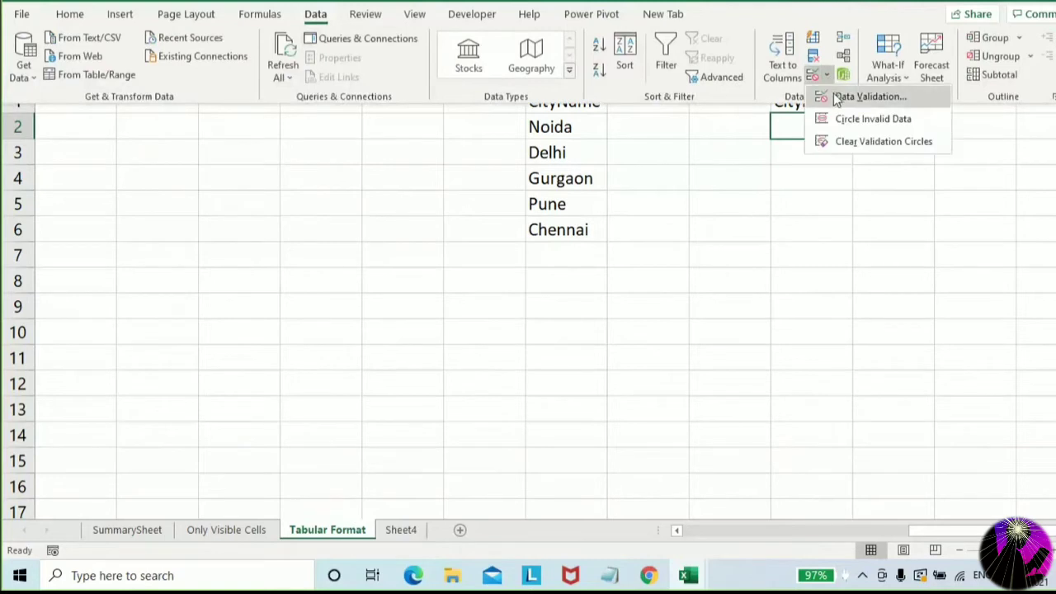
{"action": "left_click", "coordinate": [837, 98]}
{"action": "left_click", "coordinate": [578, 218]}
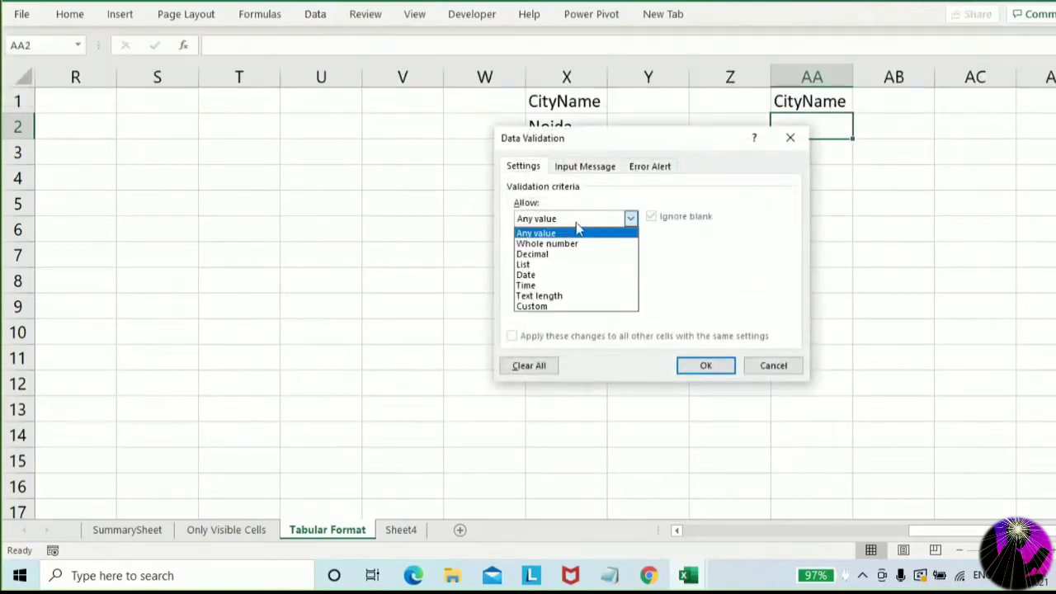
{"action": "left_click", "coordinate": [532, 264]}
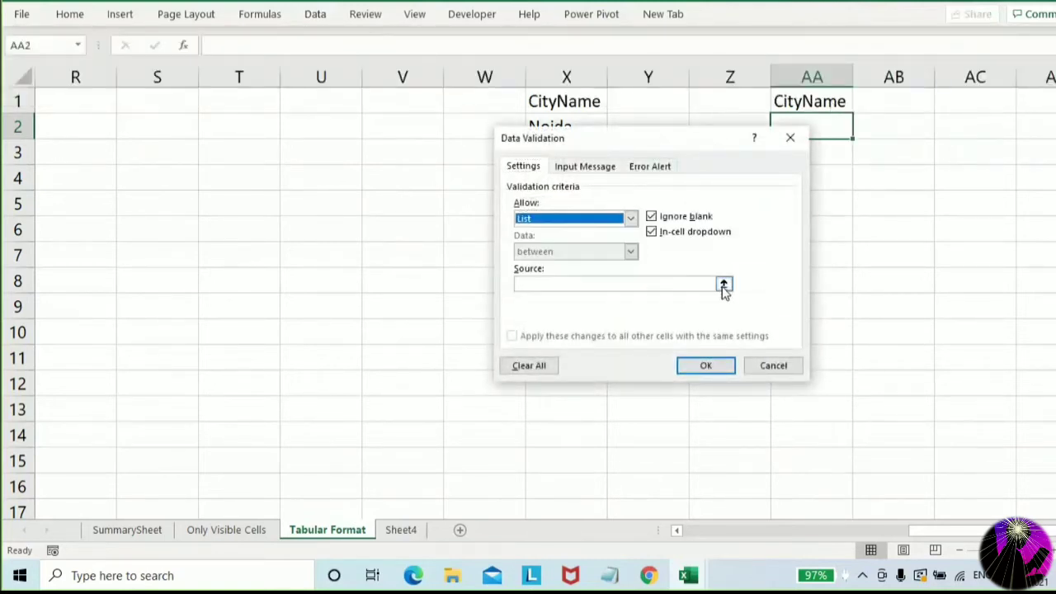
{"action": "left_click", "coordinate": [723, 286]}
{"action": "left_click_drag", "start_coordinate": [624, 141], "coordinate": [834, 165]}
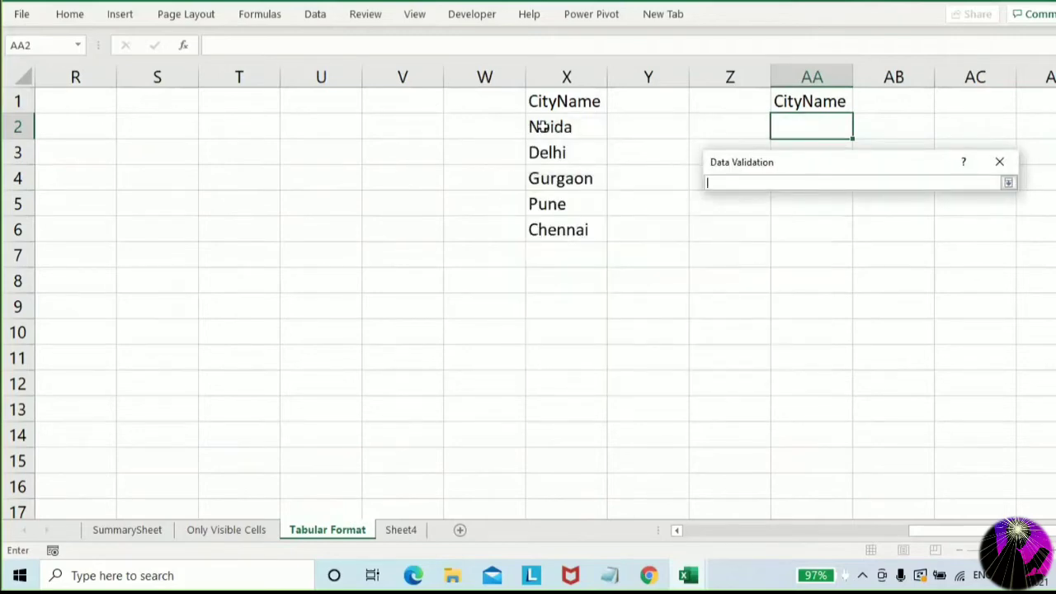
{"action": "left_click_drag", "start_coordinate": [539, 126], "coordinate": [547, 228]}
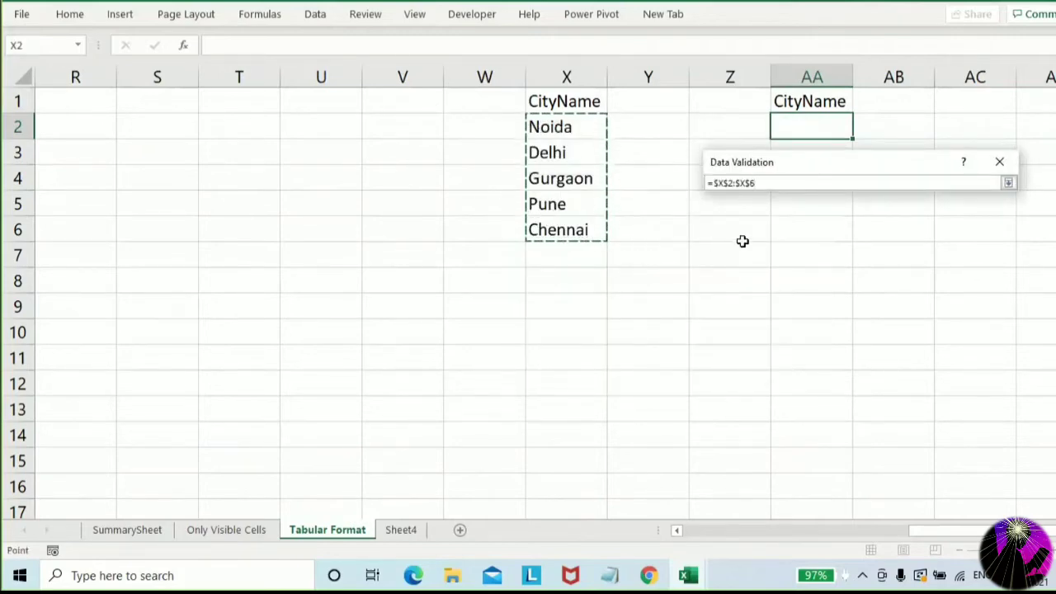
{"action": "key", "text": "Return"}
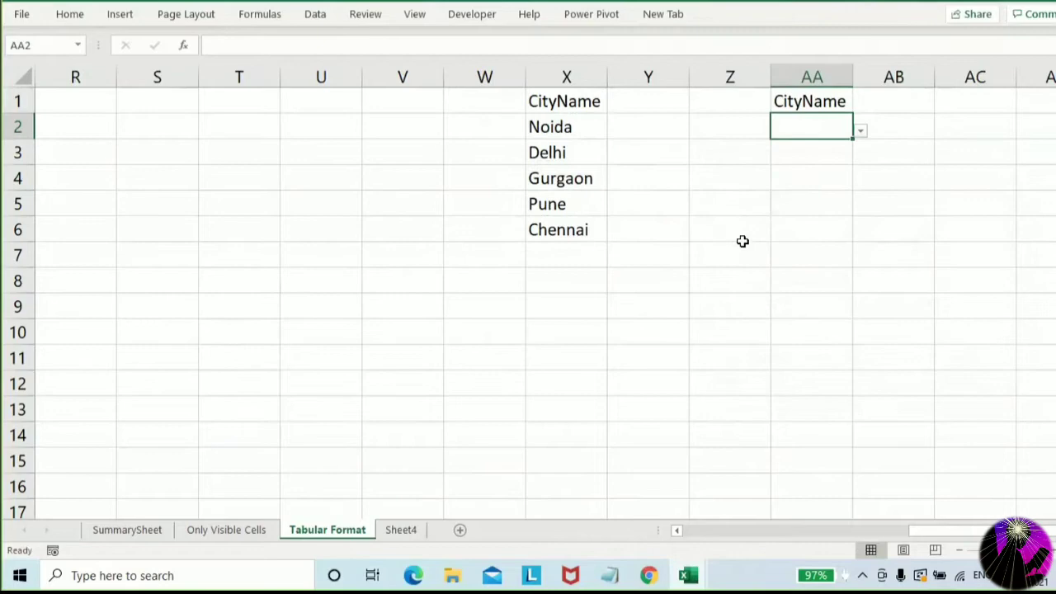
{"action": "left_click", "coordinate": [859, 132]}
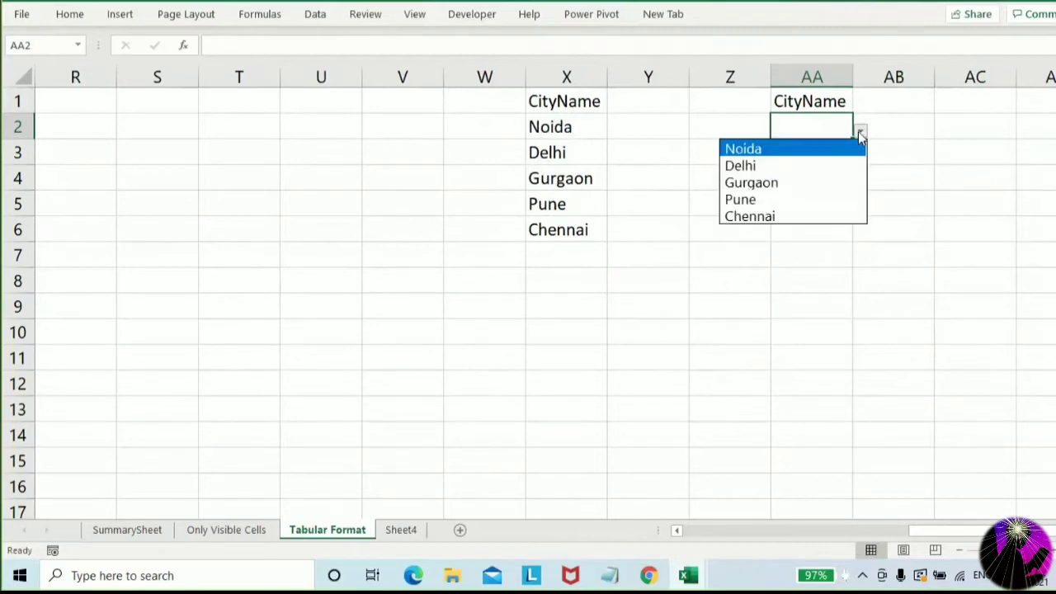
{"action": "left_click", "coordinate": [860, 132]}
Add Bangalore and Kolkata in X7:X8 below the plain city list, and recheck the choices in AA2's drop-down
{"action": "left_click", "coordinate": [572, 252]}
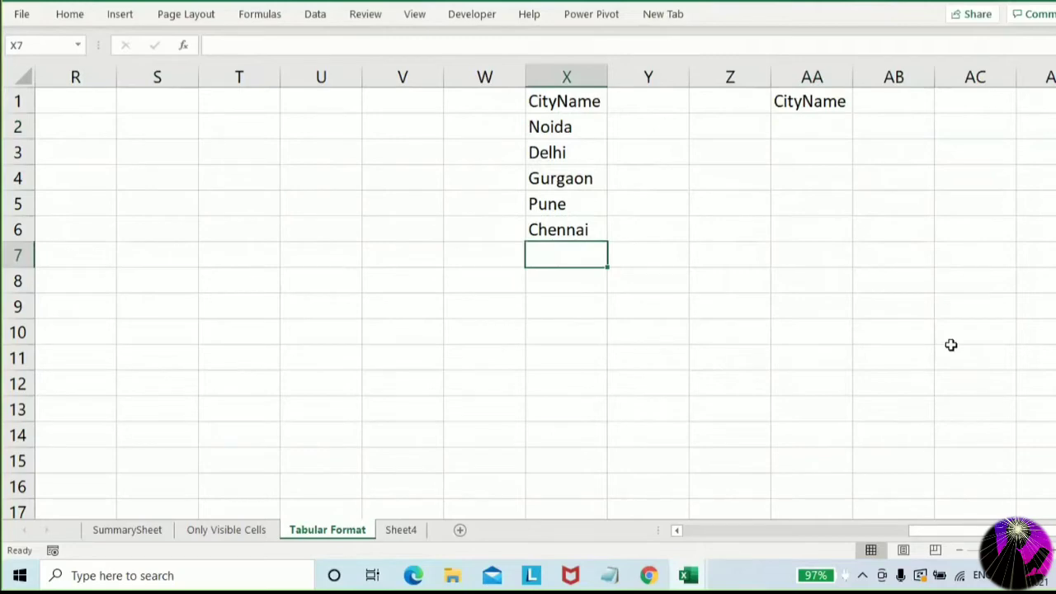
{"action": "type", "text": "Bangalore"}
{"action": "key", "text": "Return"}
{"action": "type", "text": "K"}
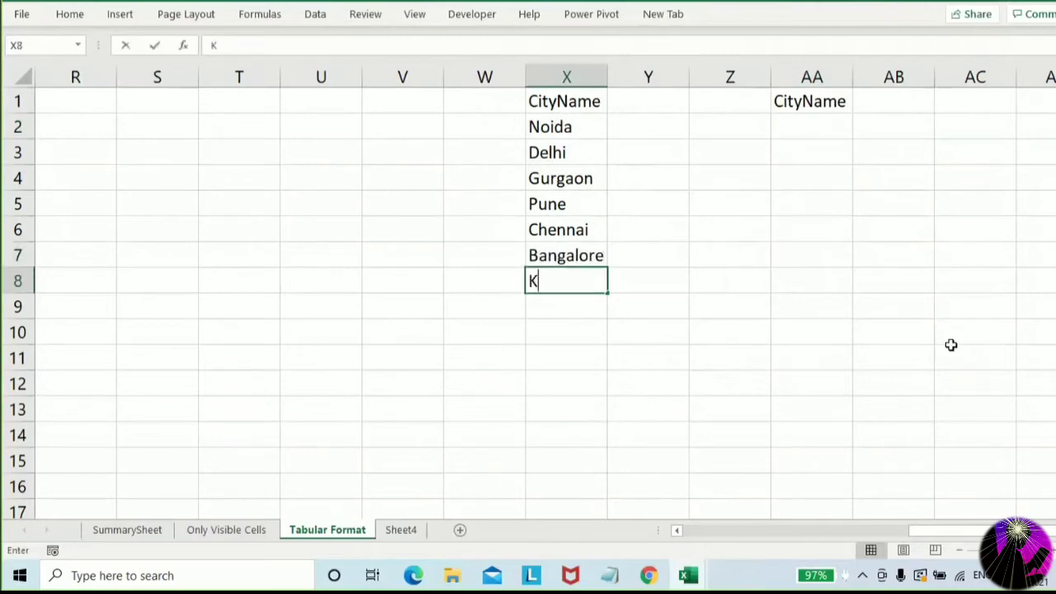
{"action": "type", "text": "olkata"}
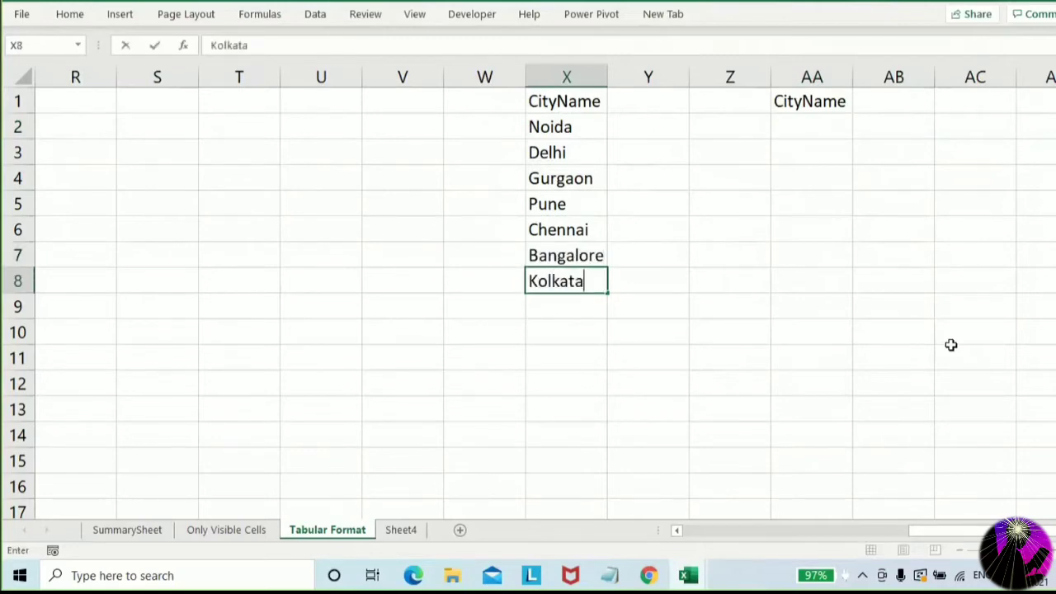
{"action": "key", "text": "Return"}
{"action": "left_click", "coordinate": [822, 124]}
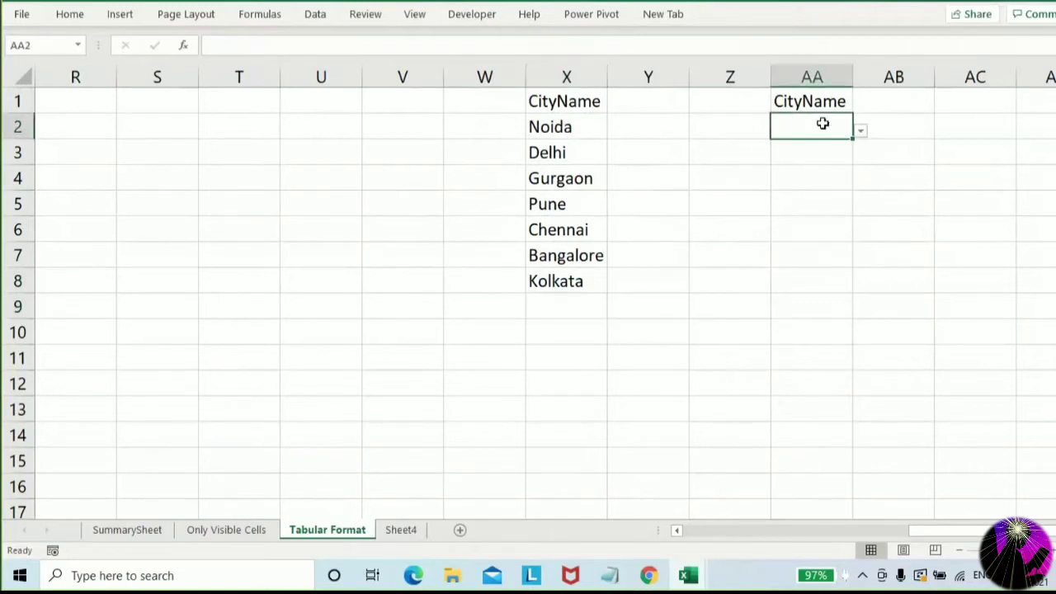
{"action": "left_click", "coordinate": [862, 134]}
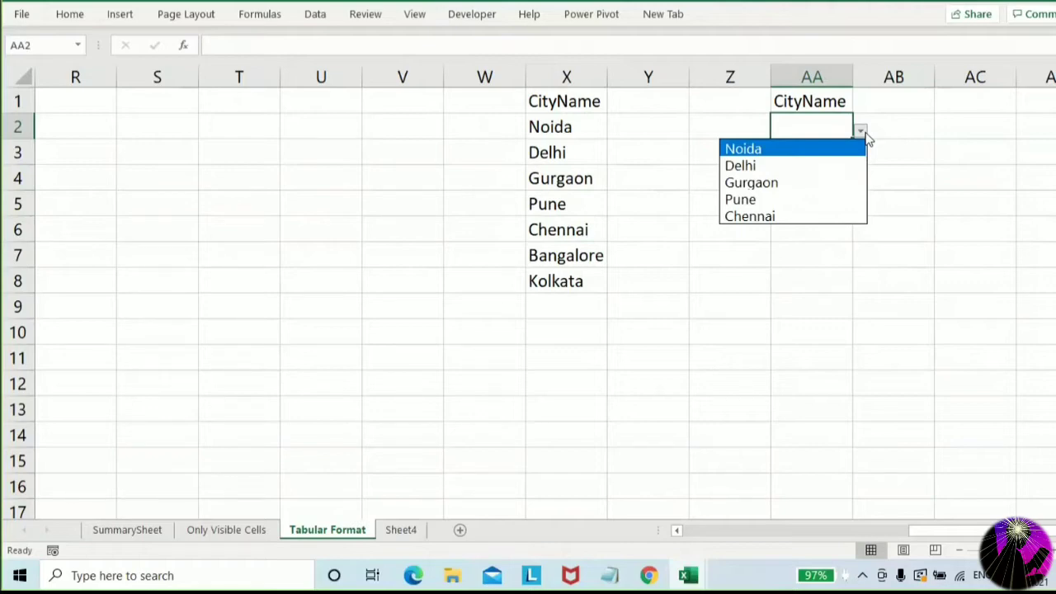
{"action": "key", "text": "Escape"}
Copy the CityName heading and first five cities from X1:X6 to AD1
{"action": "key", "text": "Up"}
{"action": "key", "text": "Left"}
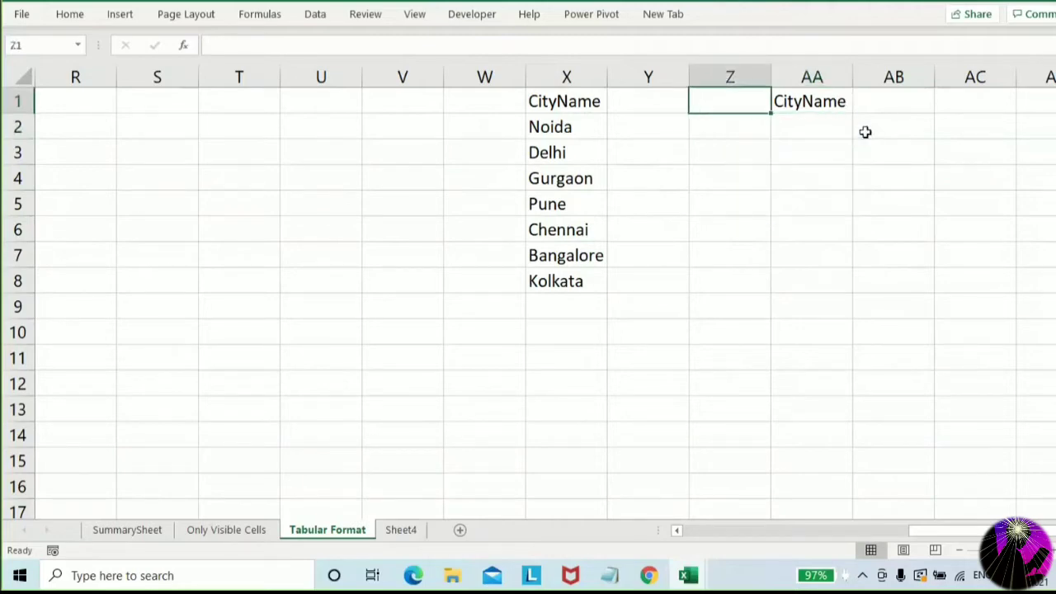
{"action": "key", "text": "Left"}
{"action": "key", "text": "Left"}
{"action": "key", "text": "shift+Down"}
{"action": "key", "text": "shift+Down"}
{"action": "key", "text": "shift+Down"}
{"action": "key", "text": "shift+Down"}
{"action": "key", "text": "shift+Down"}
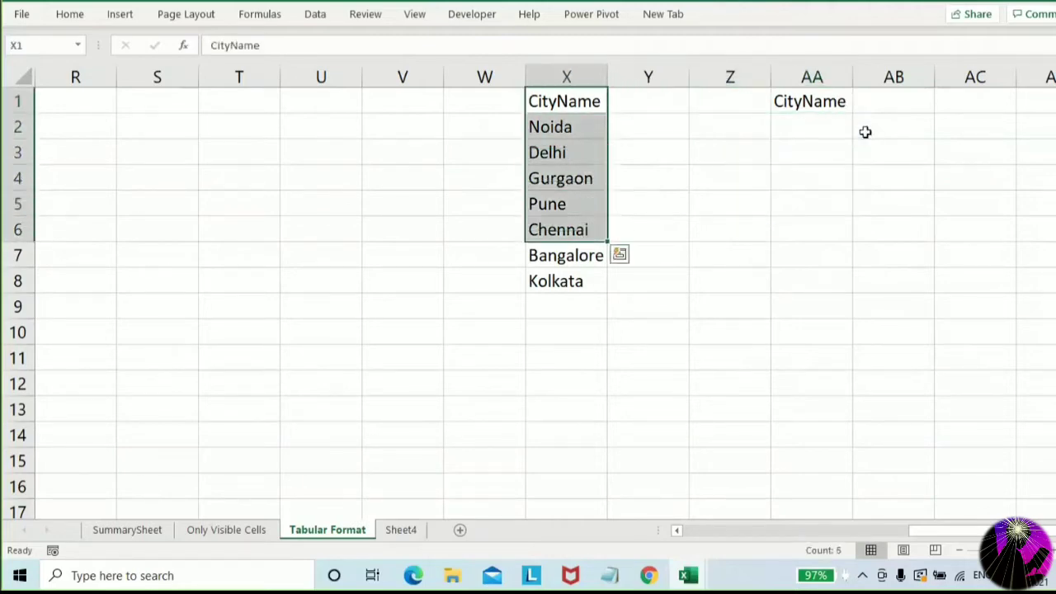
{"action": "key", "text": "ctrl+c"}
{"action": "key", "text": "Right"}
{"action": "key", "text": "Right"}
{"action": "key", "text": "Right"}
{"action": "key", "text": "Right"}
{"action": "key", "text": "Right"}
{"action": "key", "text": "Right"}
{"action": "key", "text": "Right"}
{"action": "key", "text": "Right"}
{"action": "key", "text": "Right"}
{"action": "key", "text": "Right"}
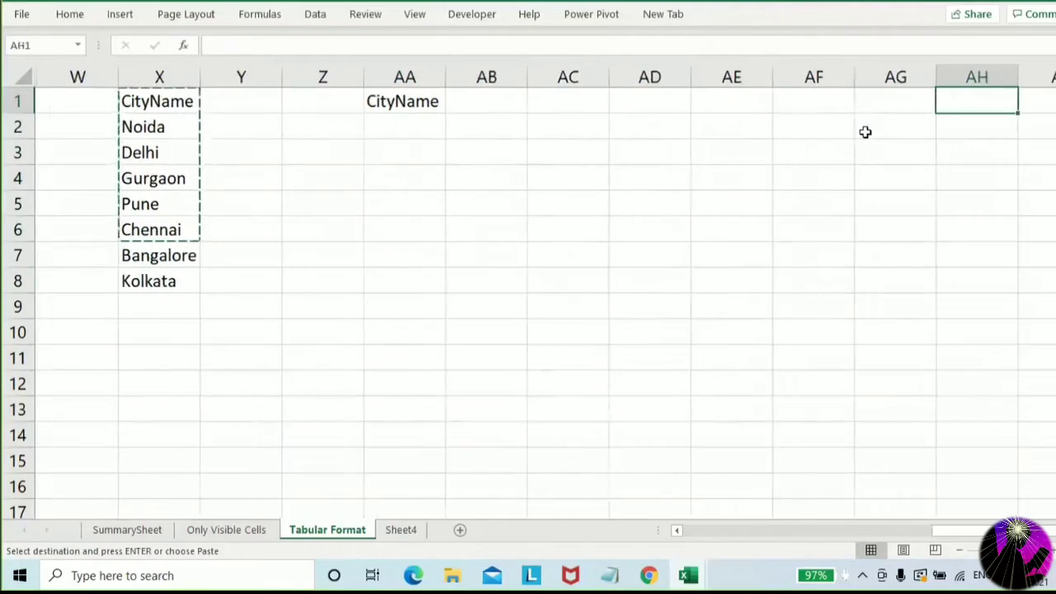
{"action": "key", "text": "Left"}
{"action": "key", "text": "Left"}
{"action": "key", "text": "Left"}
{"action": "key", "text": "Left"}
{"action": "key", "text": "ctrl+v"}
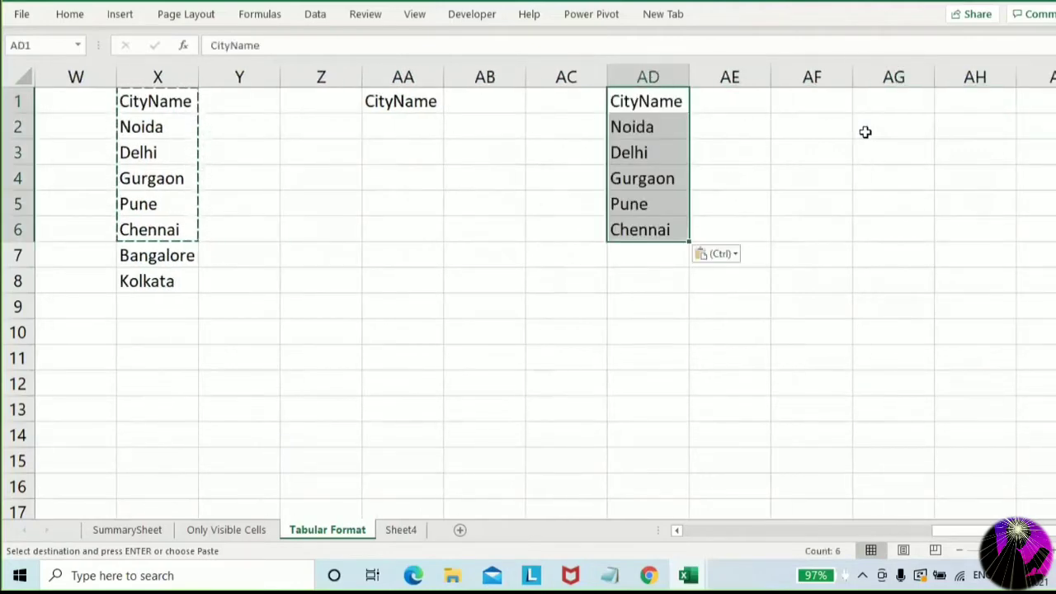
Convert the copied city list AD1:AD6 into a table with headers
{"action": "key", "text": "ctrl+t"}
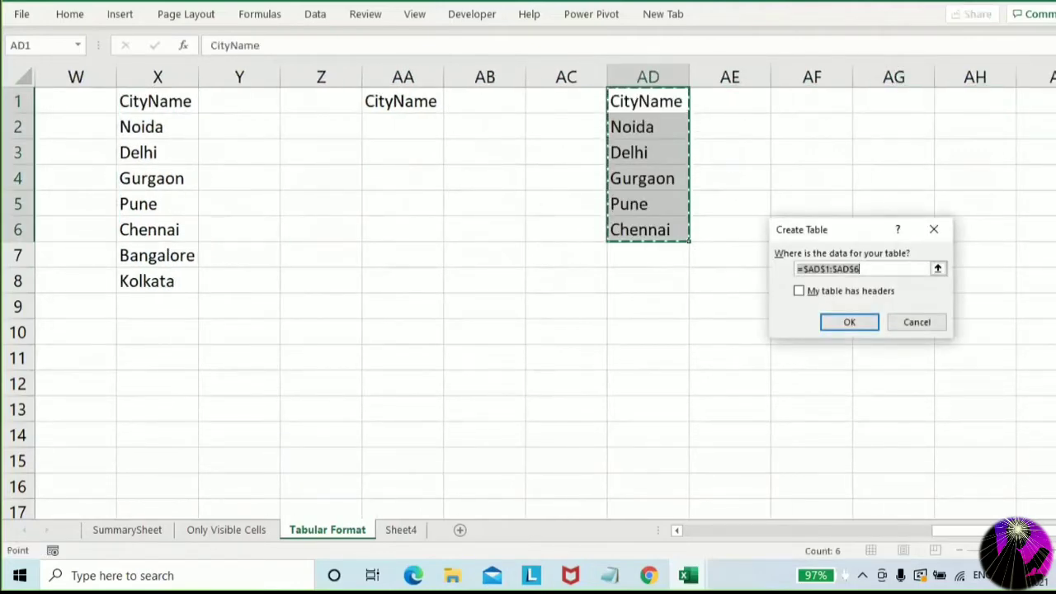
{"action": "left_click", "coordinate": [799, 293]}
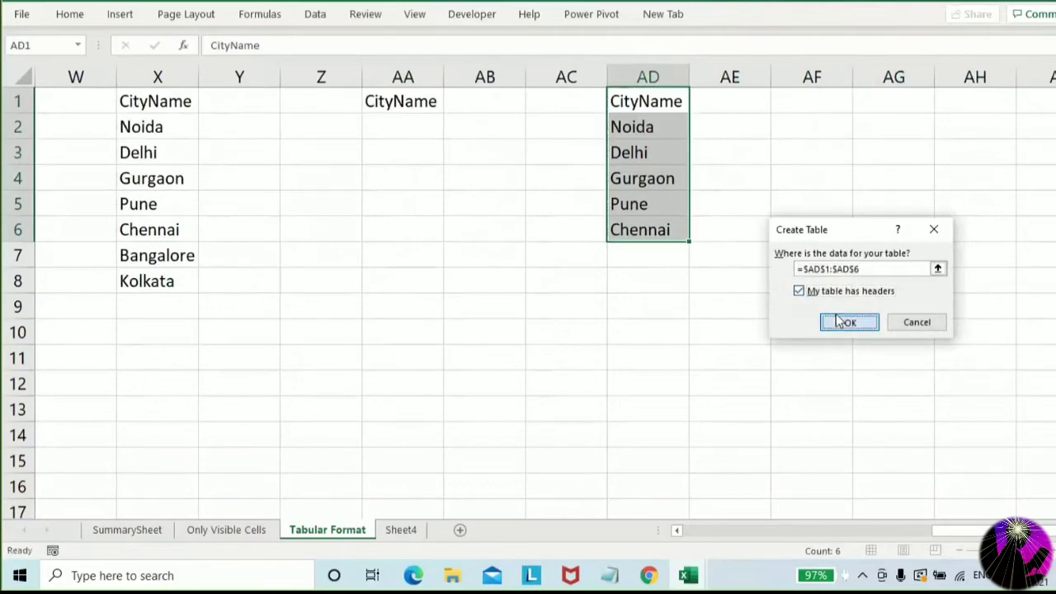
{"action": "left_click", "coordinate": [849, 322]}
Enter the heading CityName in AG1, beyond the new city table
{"action": "left_click", "coordinate": [892, 108]}
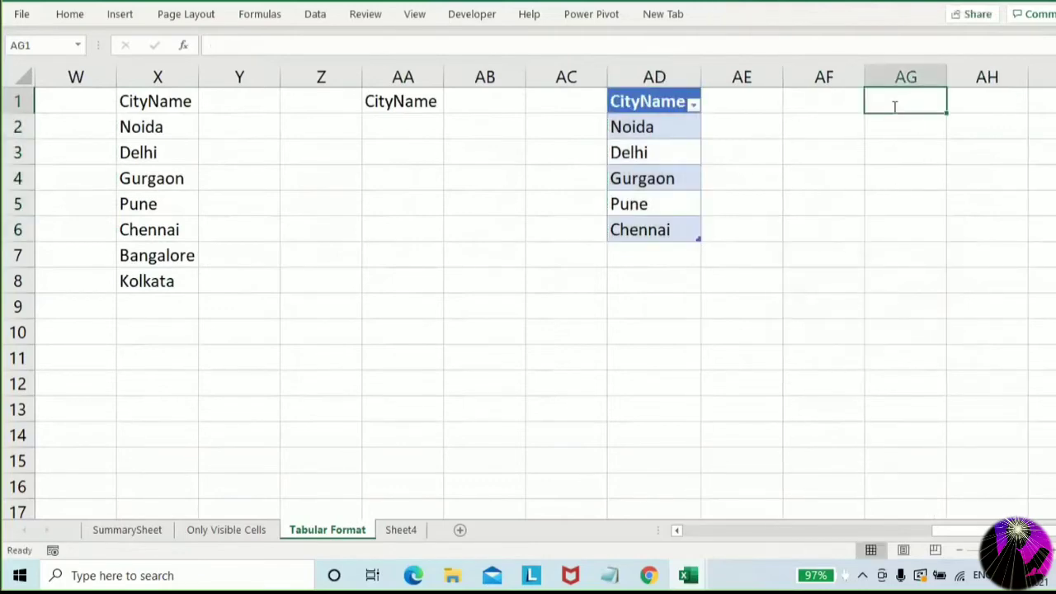
{"action": "type", "text": "CityName"}
{"action": "key", "text": "Return"}
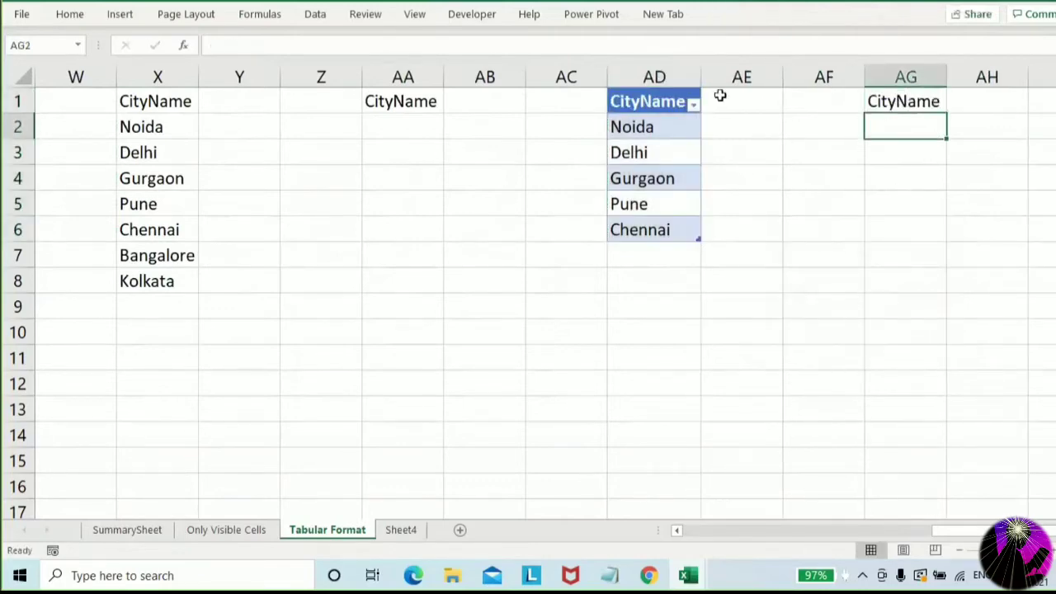
Give AG2 a List data validation with the source =$AD$2:$AD$6, and check the choices in its drop-down
{"action": "left_click", "coordinate": [318, 20]}
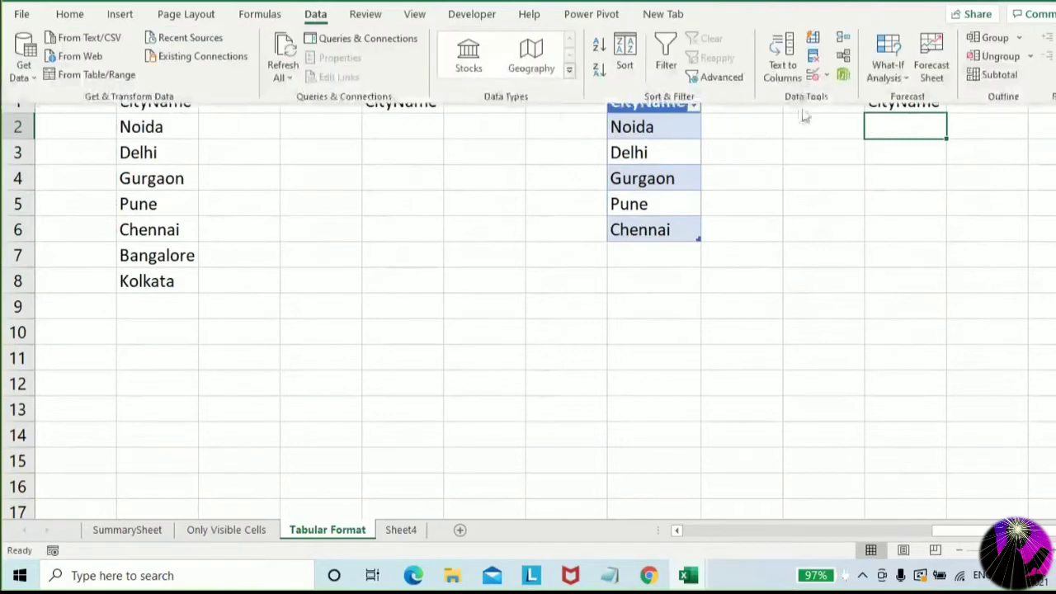
{"action": "left_click", "coordinate": [825, 76]}
{"action": "left_click", "coordinate": [828, 95]}
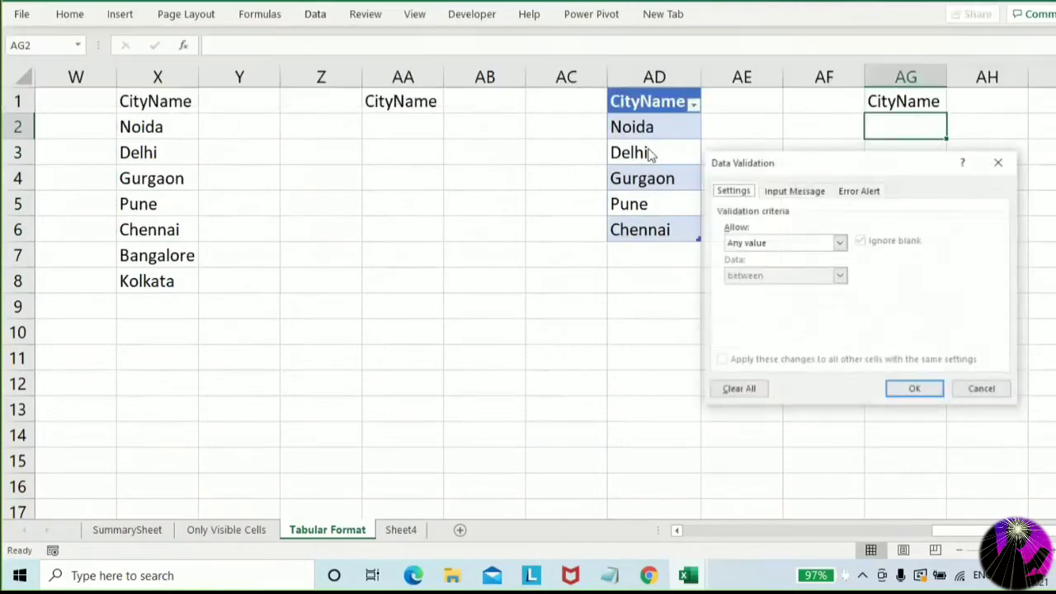
{"action": "left_click", "coordinate": [750, 243]}
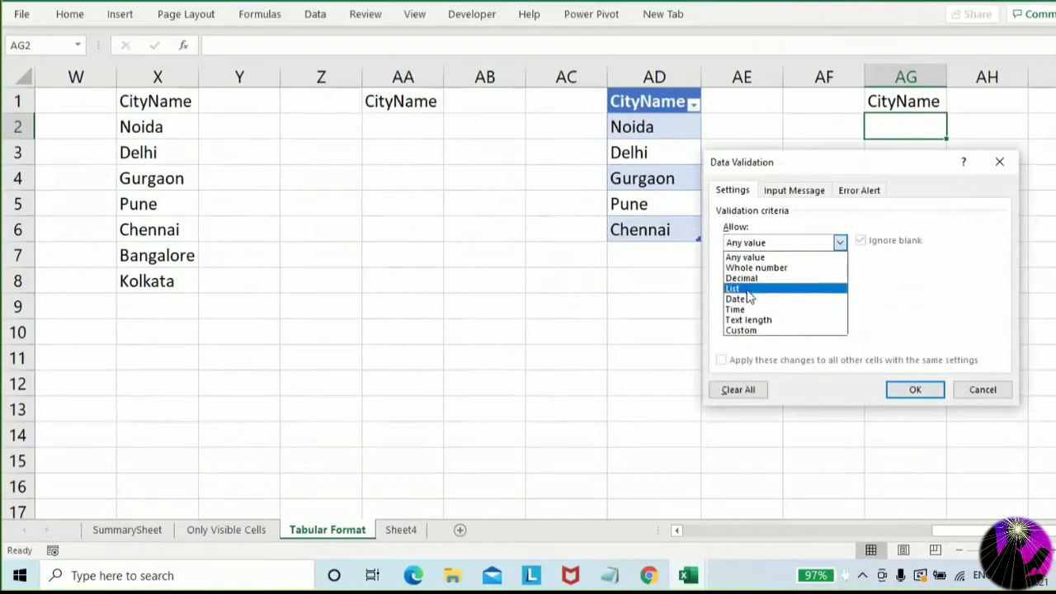
{"action": "left_click", "coordinate": [747, 289]}
{"action": "left_click", "coordinate": [932, 307]}
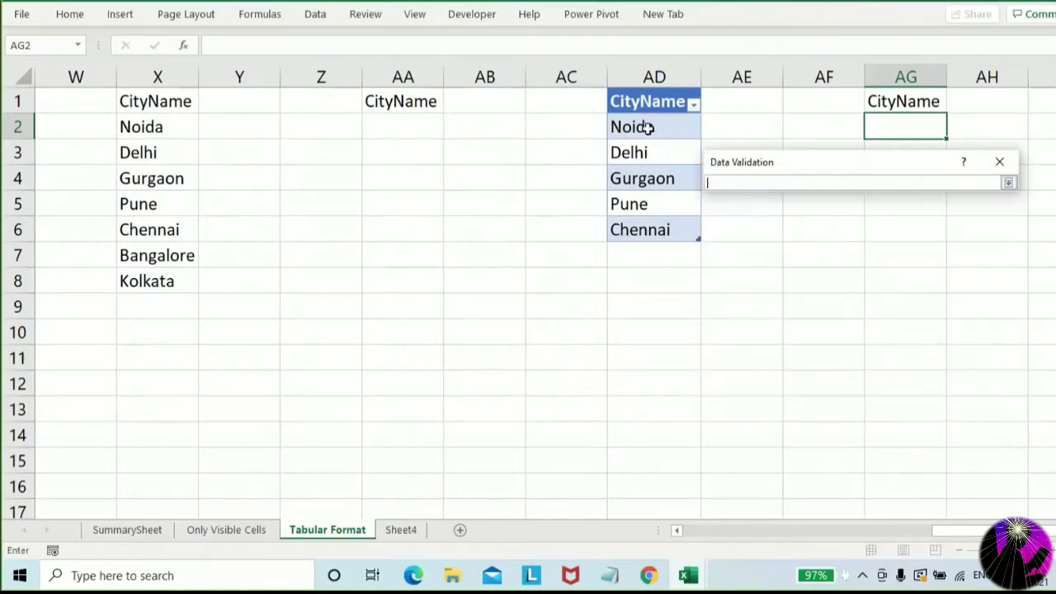
{"action": "left_click_drag", "start_coordinate": [641, 128], "coordinate": [645, 218]}
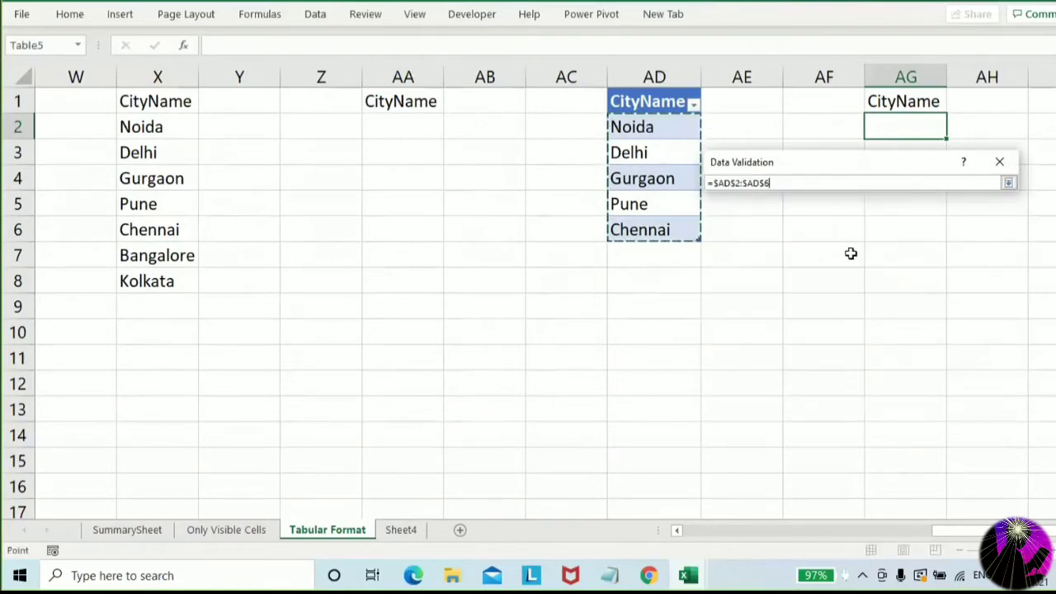
{"action": "key", "text": "Return"}
{"action": "left_click", "coordinate": [914, 389]}
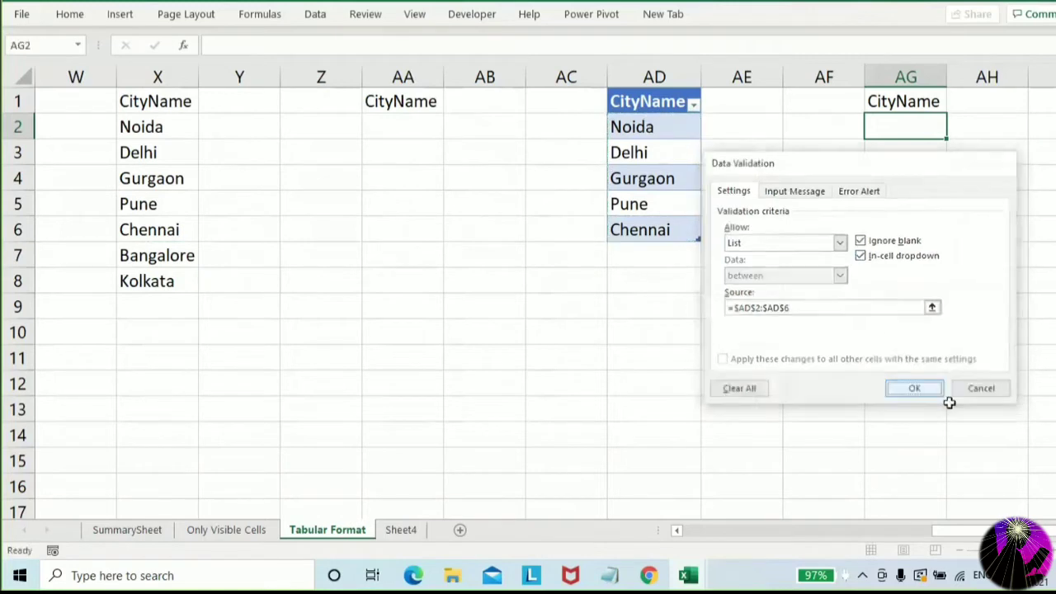
{"action": "left_click", "coordinate": [954, 130]}
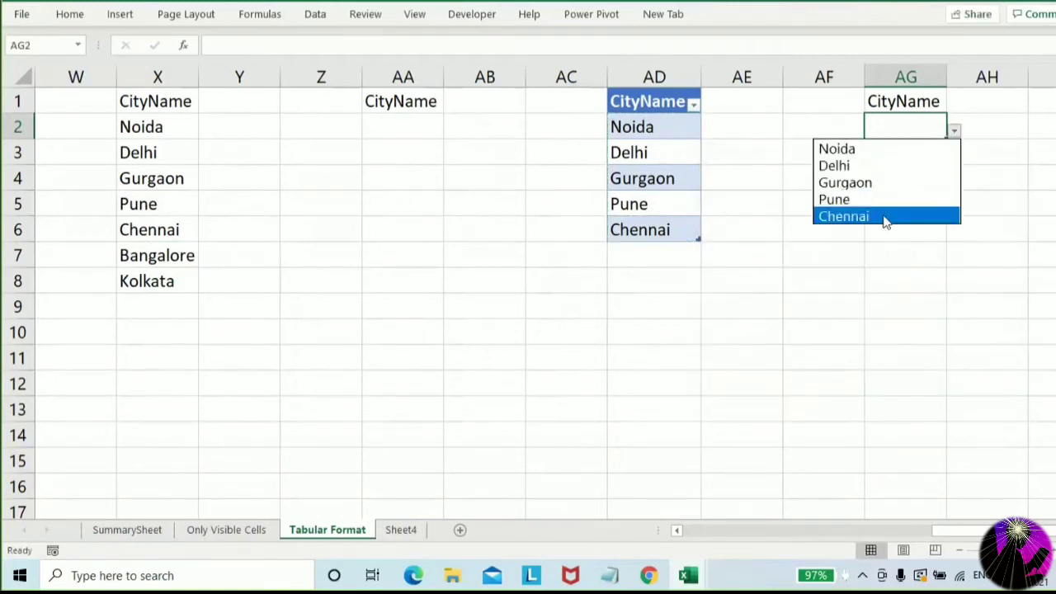
Add Banglaore and Kolkata in AD7:AD8 directly below the city table, and recheck the choices in AG2's drop-down
{"action": "left_click", "coordinate": [642, 264]}
{"action": "left_click", "coordinate": [643, 264]}
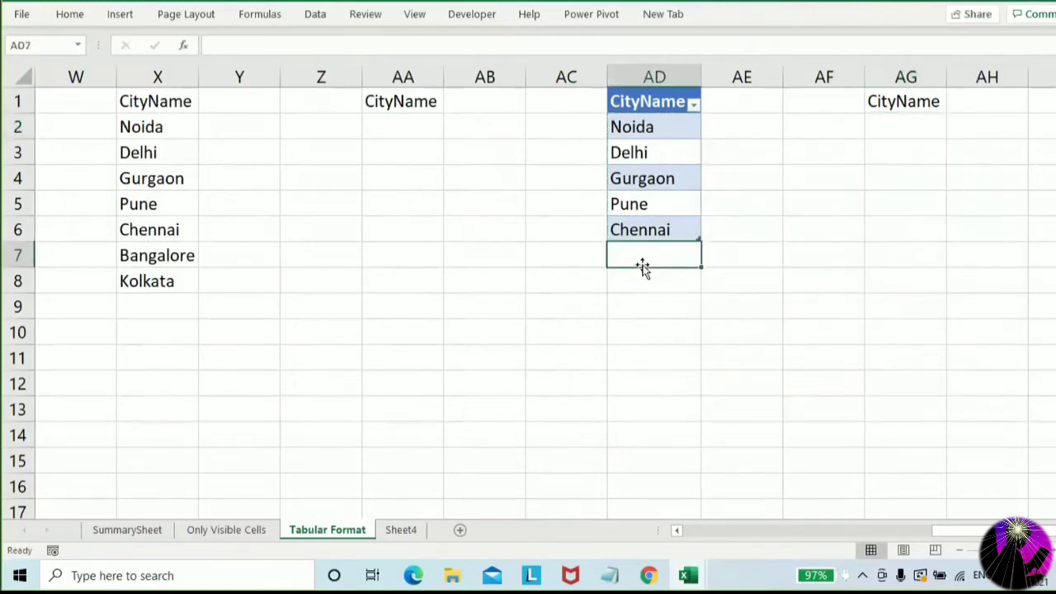
{"action": "type", "text": "Banglaore"}
{"action": "key", "text": "Return"}
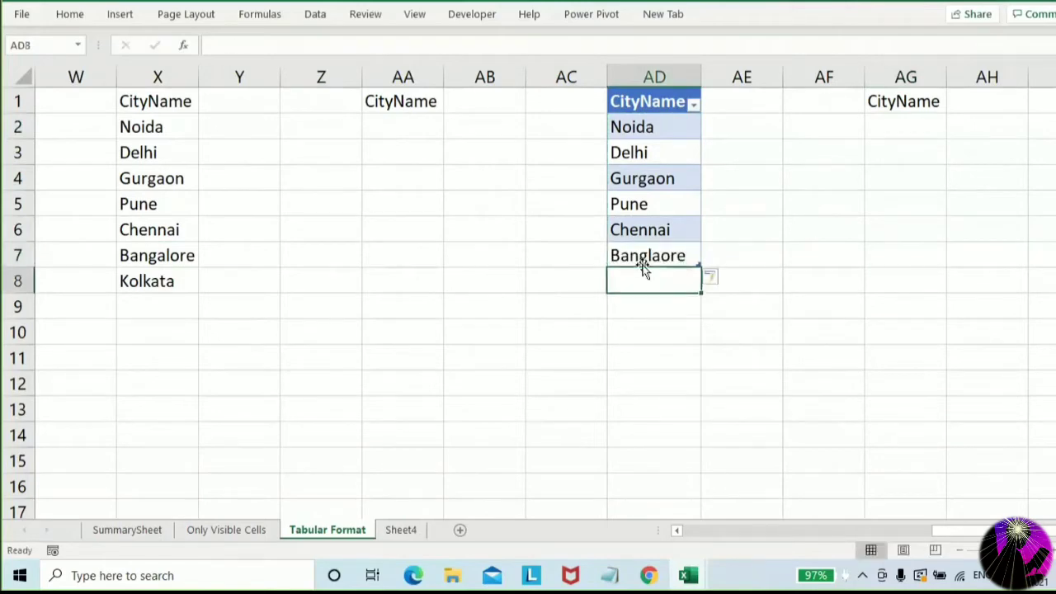
{"action": "type", "text": "Kolkata"}
{"action": "key", "text": "Return"}
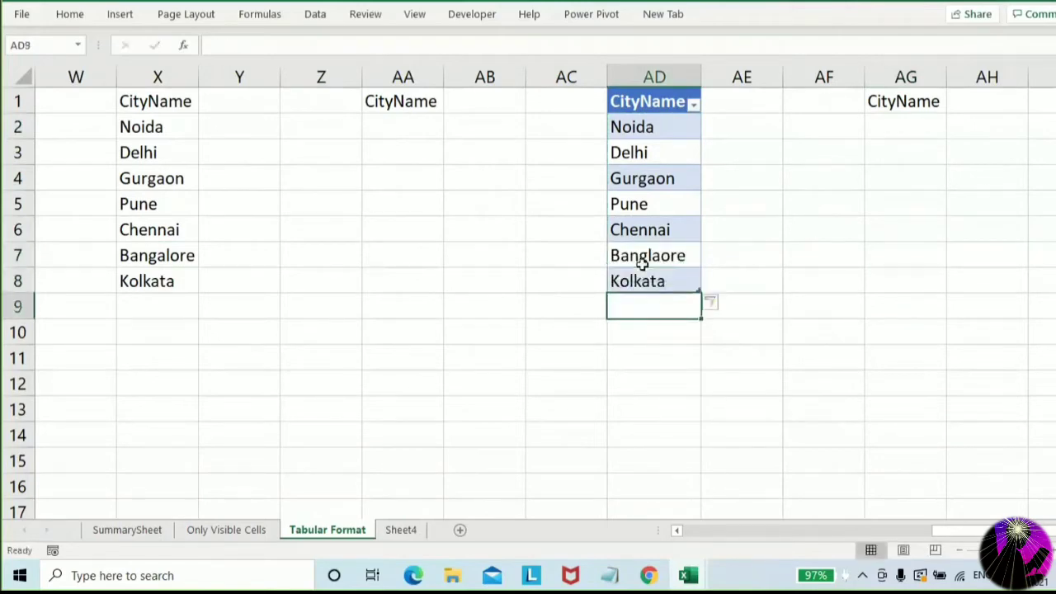
{"action": "left_click", "coordinate": [902, 131]}
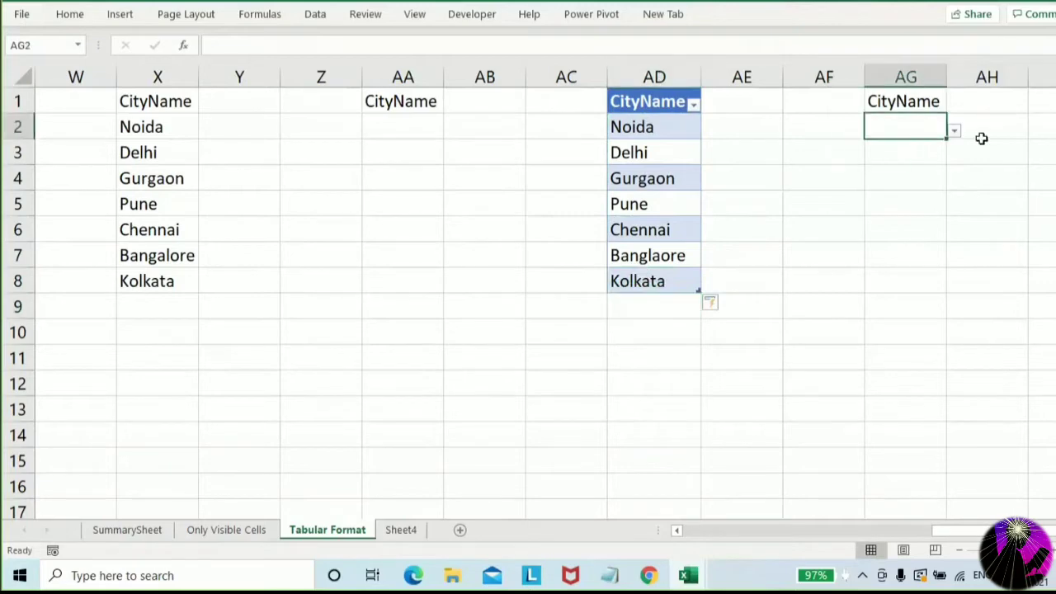
{"action": "left_click", "coordinate": [954, 132]}
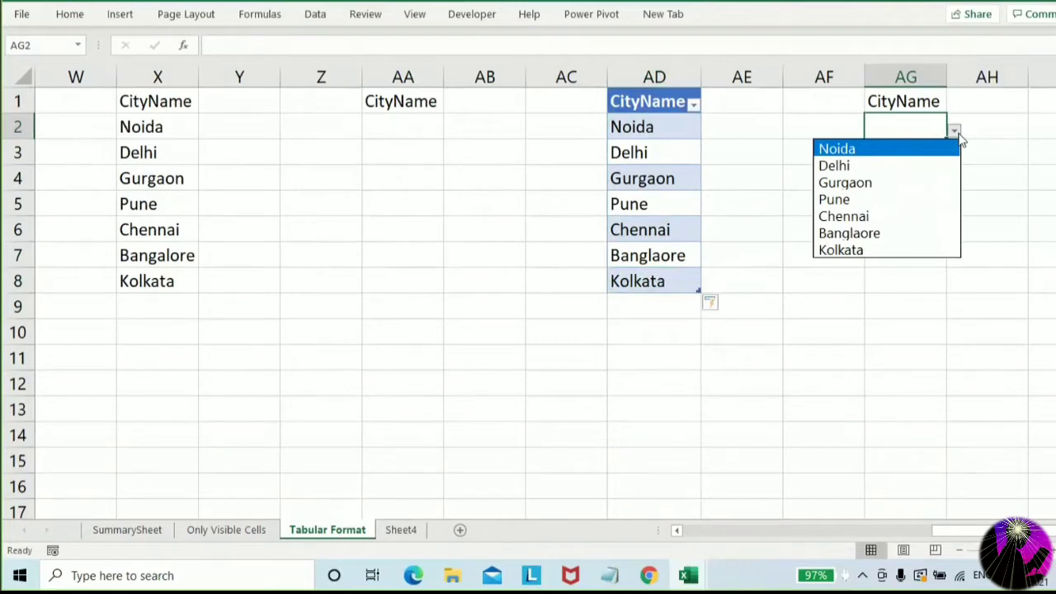
{"action": "key", "text": "Escape"}
Copy the normal range's records A2:D20 and paste them twice below, starting at A21 and A40
{"action": "key", "text": "Left"}
{"action": "key", "text": "Left"}
{"action": "key", "text": "Left"}
{"action": "key", "text": "Left"}
{"action": "key", "text": "Left"}
{"action": "key", "text": "Left"}
{"action": "key", "text": "Left"}
{"action": "key", "text": "Left"}
{"action": "key", "text": "Left"}
{"action": "key", "text": "Left"}
{"action": "key", "text": "Left"}
{"action": "key", "text": "Left"}
{"action": "key", "text": "Left"}
{"action": "key", "text": "Left"}
{"action": "key", "text": "Left"}
{"action": "key", "text": "Left"}
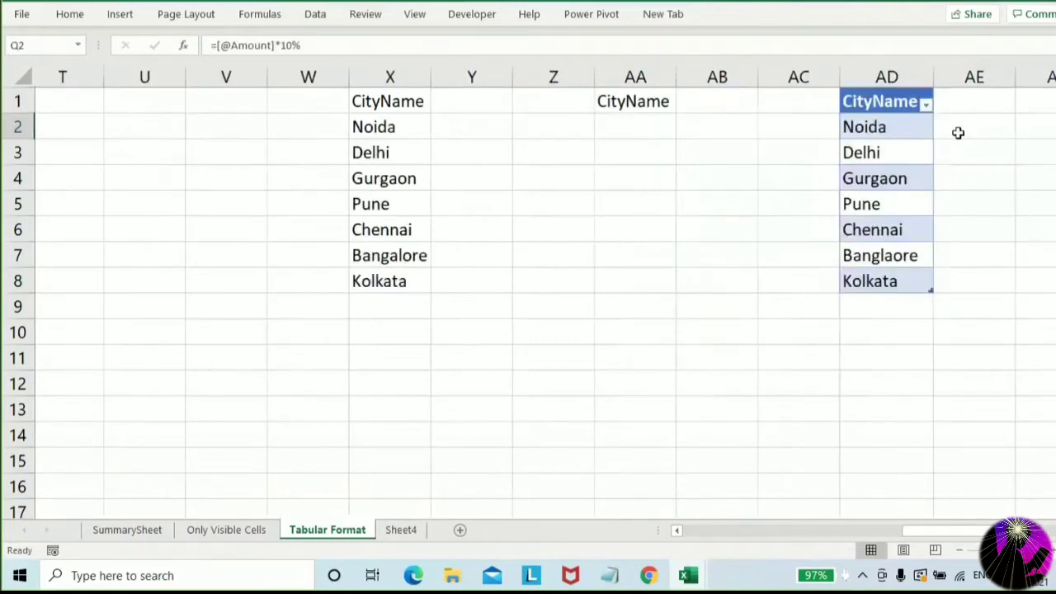
{"action": "key", "text": "Left"}
{"action": "key", "text": "Left"}
{"action": "key", "text": "Left"}
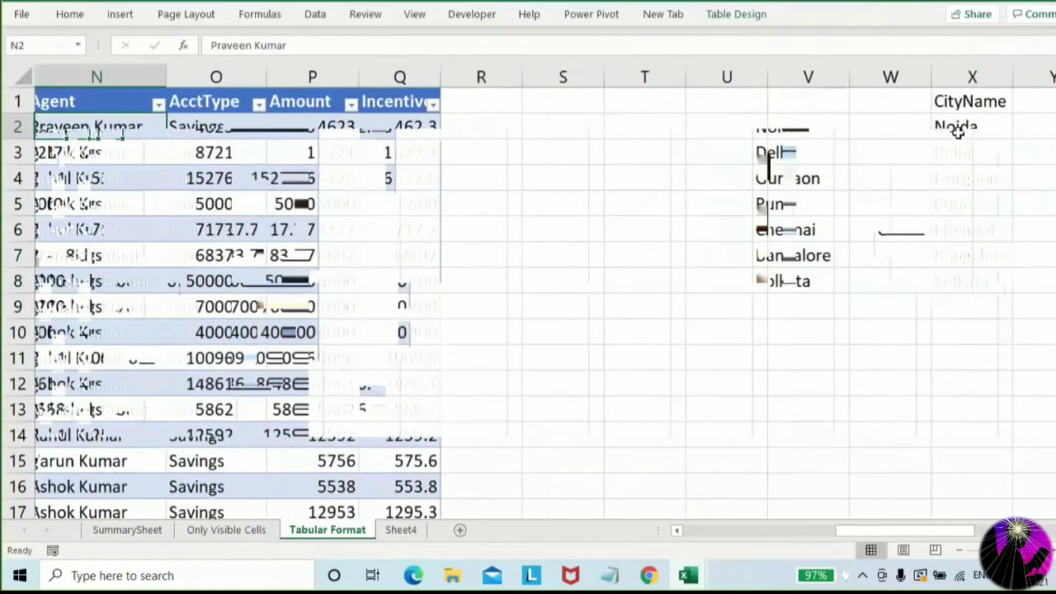
{"action": "key", "text": "ctrl+Left"}
{"action": "key", "text": "ctrl+Left"}
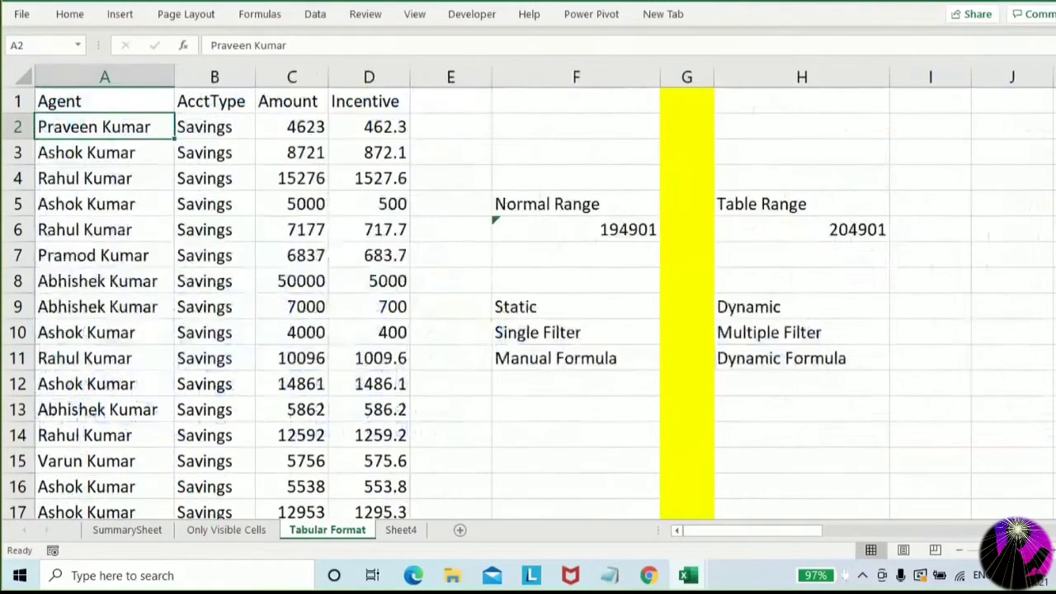
{"action": "scroll", "coordinate": [173, 186], "scroll_direction": "down", "scroll_amount": 4}
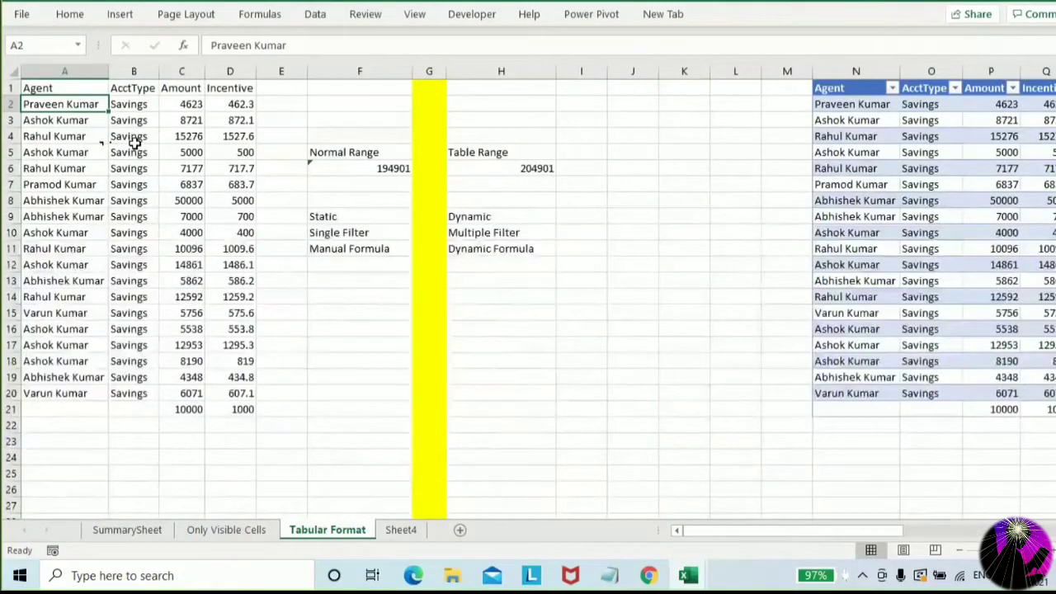
{"action": "key", "text": "ctrl+shift+Right"}
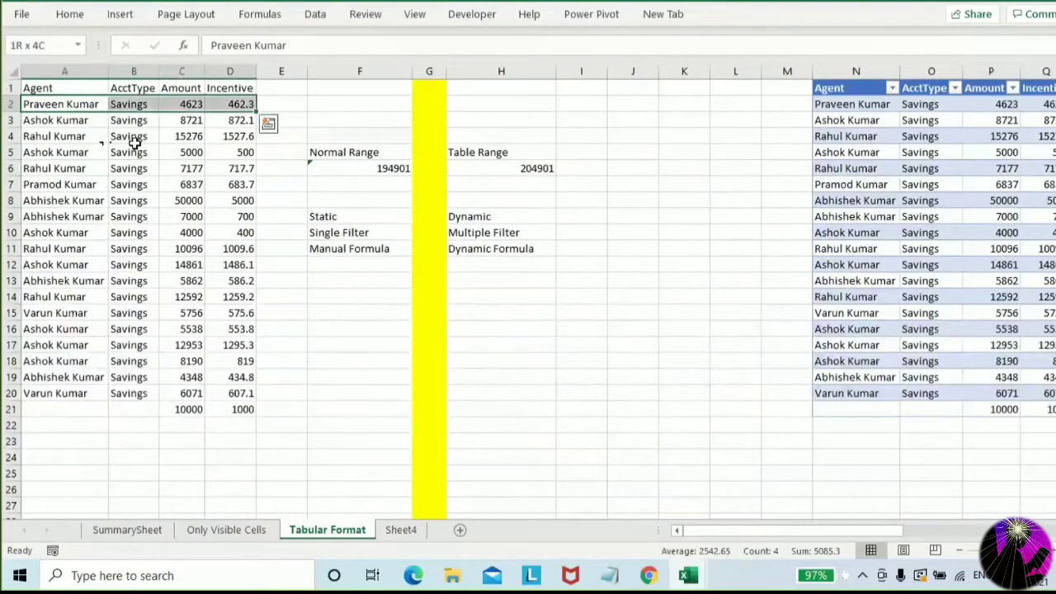
{"action": "key", "text": "ctrl+shift+Down"}
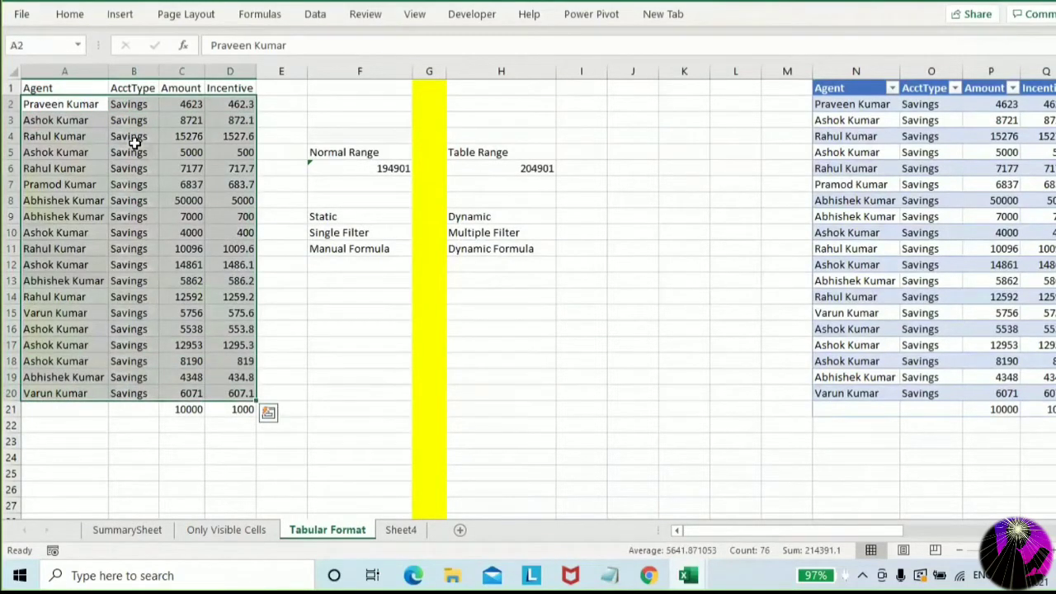
{"action": "key", "text": "ctrl+c"}
{"action": "key", "text": "ctrl+Down"}
{"action": "key", "text": "Down"}
{"action": "key", "text": "ctrl+v"}
Copy the table's records in rows 2 to 20 and paste them twice below, starting at N21 and N40
{"action": "key", "text": "ctrl+Up"}
{"action": "key", "text": "ctrl+Right"}
{"action": "key", "text": "ctrl+Right"}
{"action": "key", "text": "Down"}
{"action": "key", "text": "ctrl+shift+Right"}
{"action": "key", "text": "ctrl+shift+Down"}
{"action": "key", "text": "ctrl+c"}
{"action": "key", "text": "ctrl+Down"}
{"action": "key", "text": "Down"}
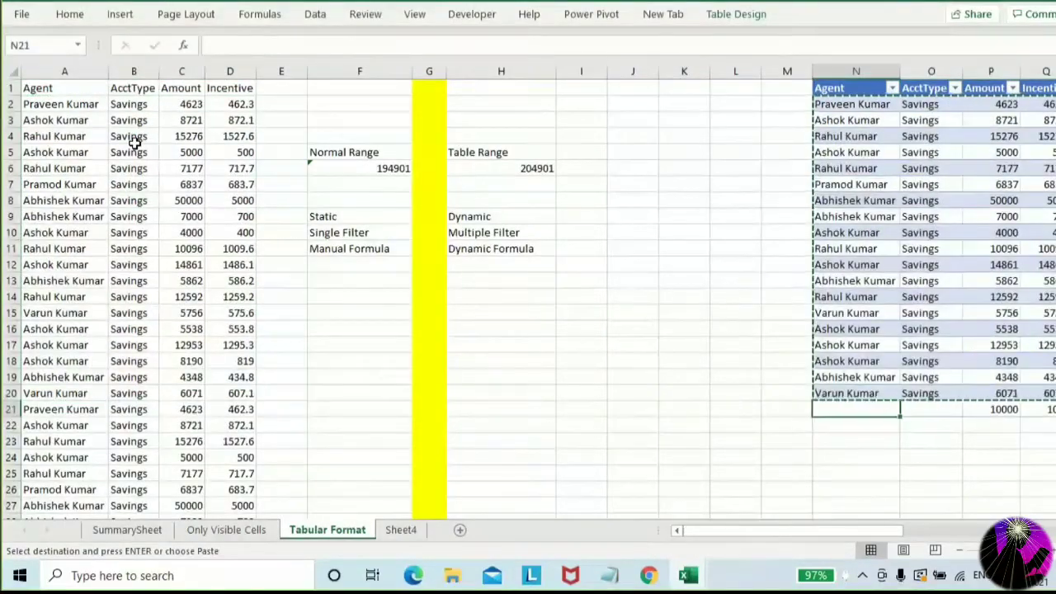
{"action": "key", "text": "ctrl+v"}
{"action": "key", "text": "ctrl+Down"}
{"action": "key", "text": "Down"}
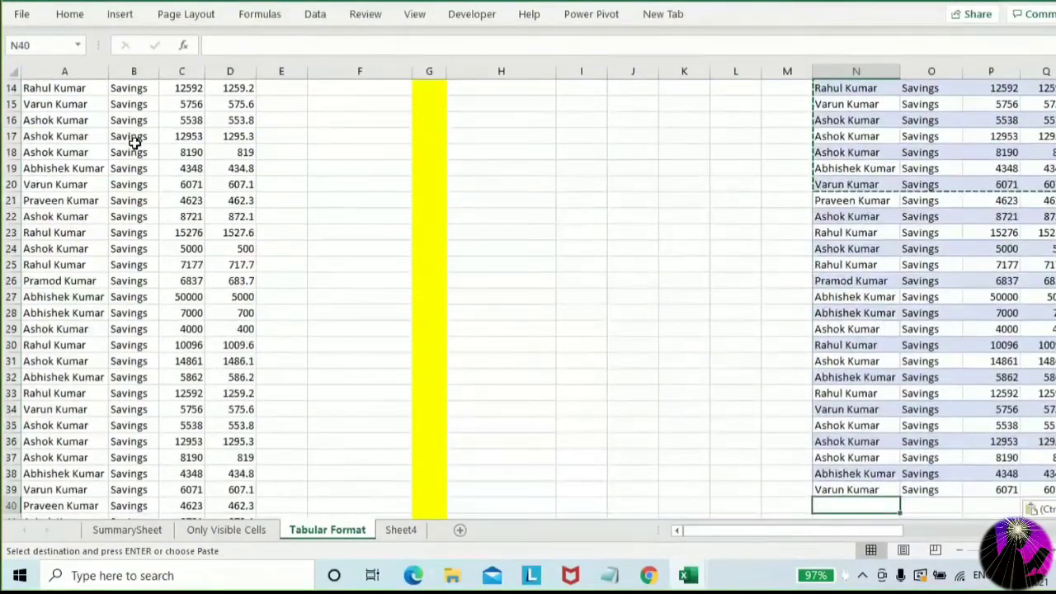
{"action": "key", "text": "ctrl+v"}
{"action": "key", "text": "Escape"}
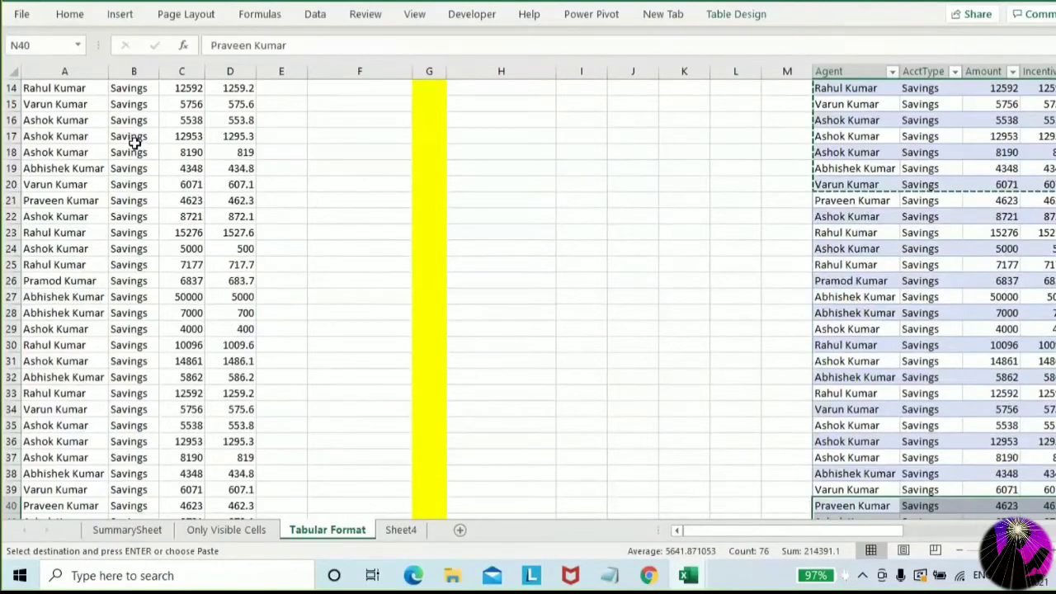
{"action": "key", "text": "ctrl+Up"}
{"action": "key", "text": "Left"}
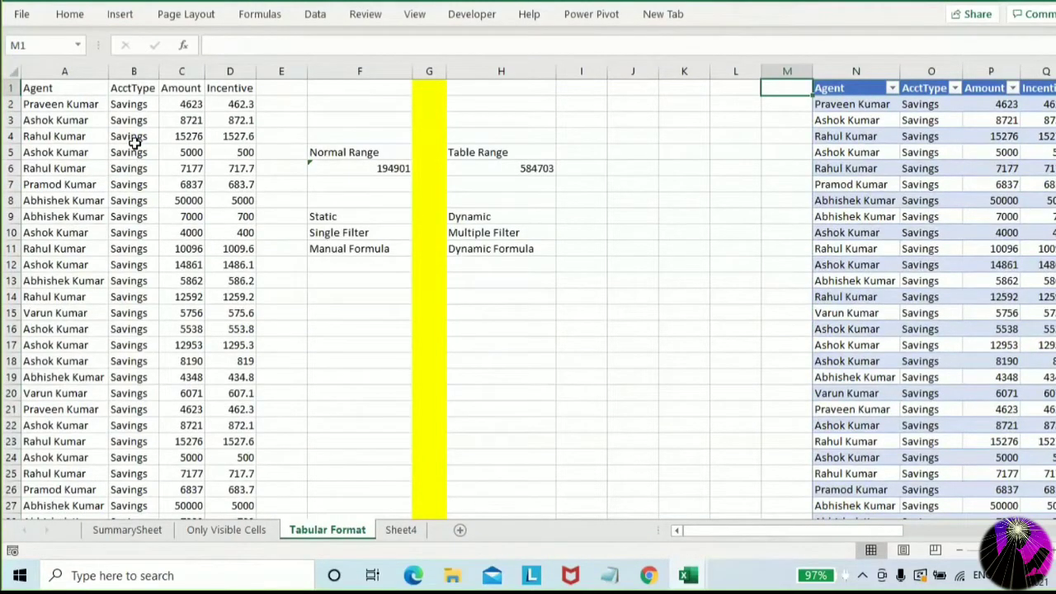
Go down the normal range's Agent column from A1 past row 30, examining whether its headings stay in view
{"action": "key", "text": "ctrl+Home"}
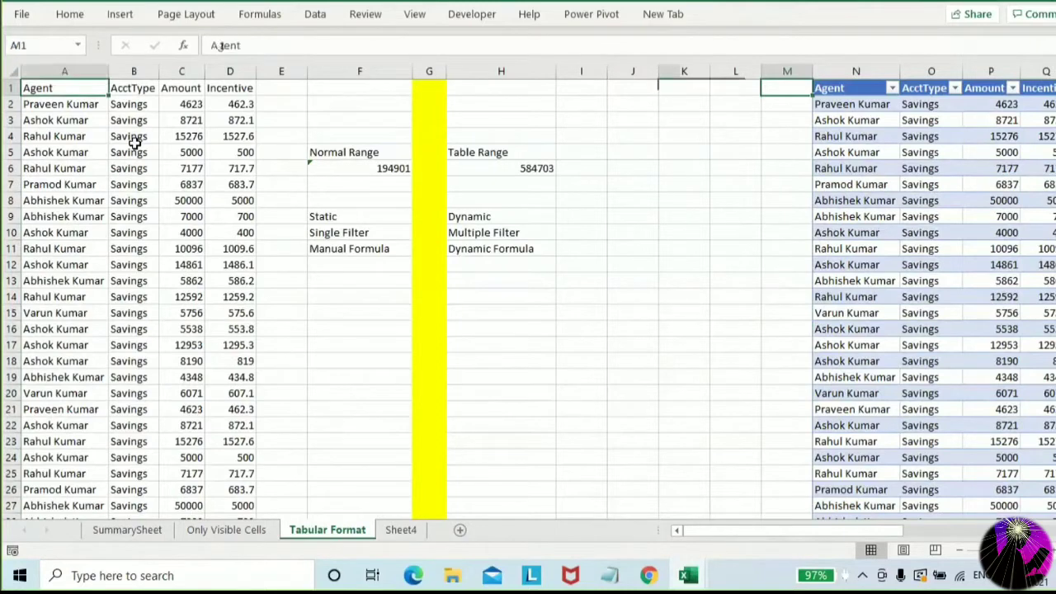
{"action": "key", "text": "Down"}
{"action": "key", "text": "Down"}
{"action": "key", "text": "Down"}
{"action": "key", "text": "Down"}
{"action": "key", "text": "Down"}
{"action": "key", "text": "Down"}
{"action": "key", "text": "Down"}
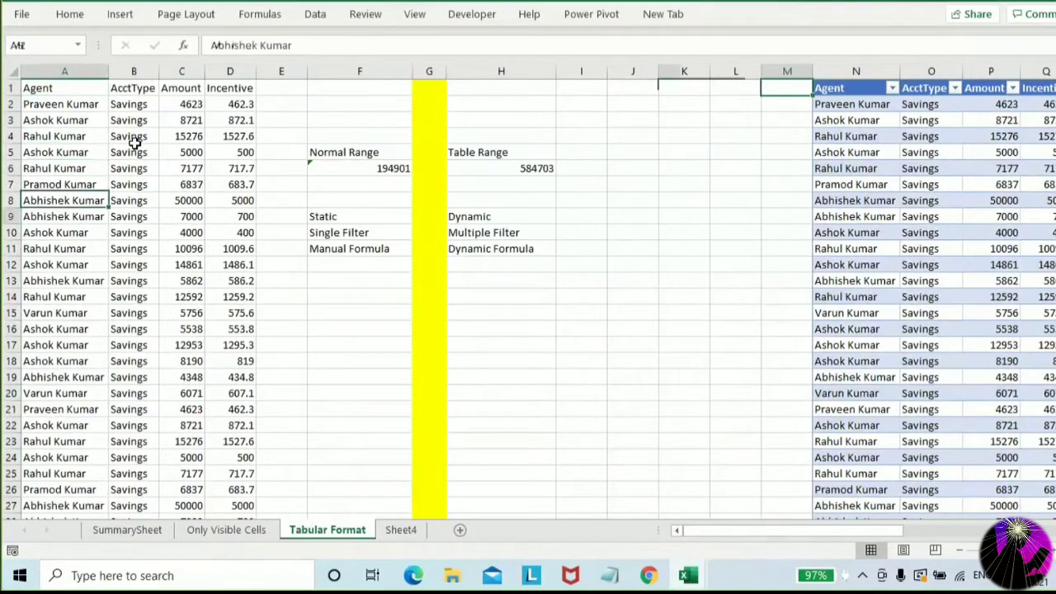
{"action": "key", "text": "Down"}
{"action": "key", "text": "Down"}
{"action": "key", "text": "Down"}
{"action": "key", "text": "Down"}
{"action": "key", "text": "Down"}
{"action": "key", "text": "Down"}
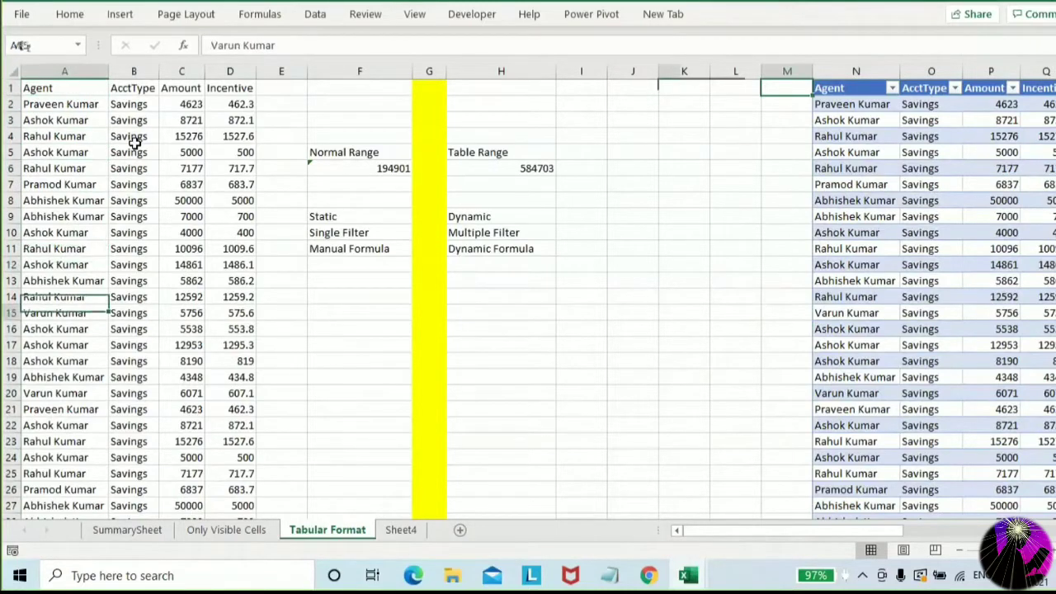
{"action": "key", "text": "Down"}
{"action": "key", "text": "Down"}
{"action": "key", "text": "Down"}
{"action": "key", "text": "Down"}
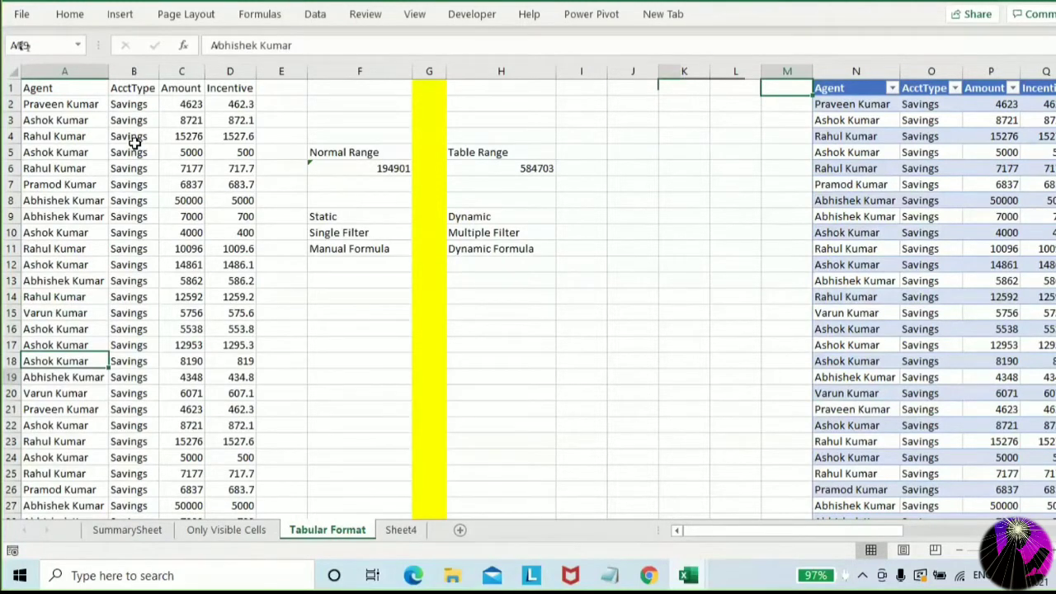
{"action": "key", "text": "Down"}
{"action": "key", "text": "Down"}
{"action": "key", "text": "Down"}
{"action": "key", "text": "Down"}
{"action": "key", "text": "Down"}
{"action": "key", "text": "Down"}
{"action": "key", "text": "Down"}
{"action": "key", "text": "Down"}
{"action": "key", "text": "Down"}
{"action": "key", "text": "Down"}
{"action": "key", "text": "Down"}
{"action": "key", "text": "Down"}
{"action": "key", "text": "Down"}
{"action": "key", "text": "Down"}
{"action": "key", "text": "Down"}
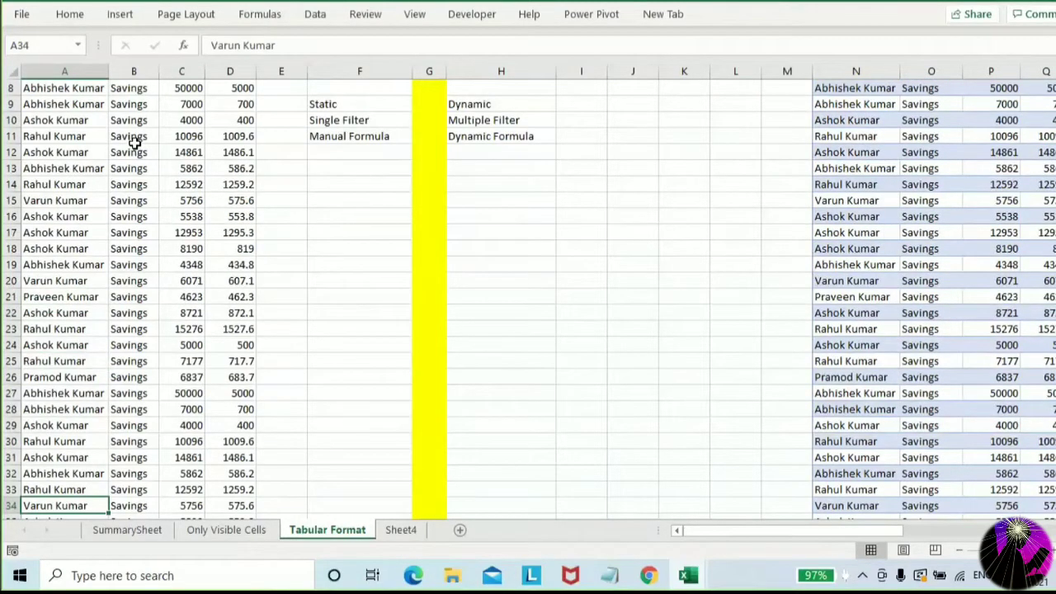
{"action": "key", "text": "Up"}
{"action": "key", "text": "Up"}
{"action": "key", "text": "shift+Up"}
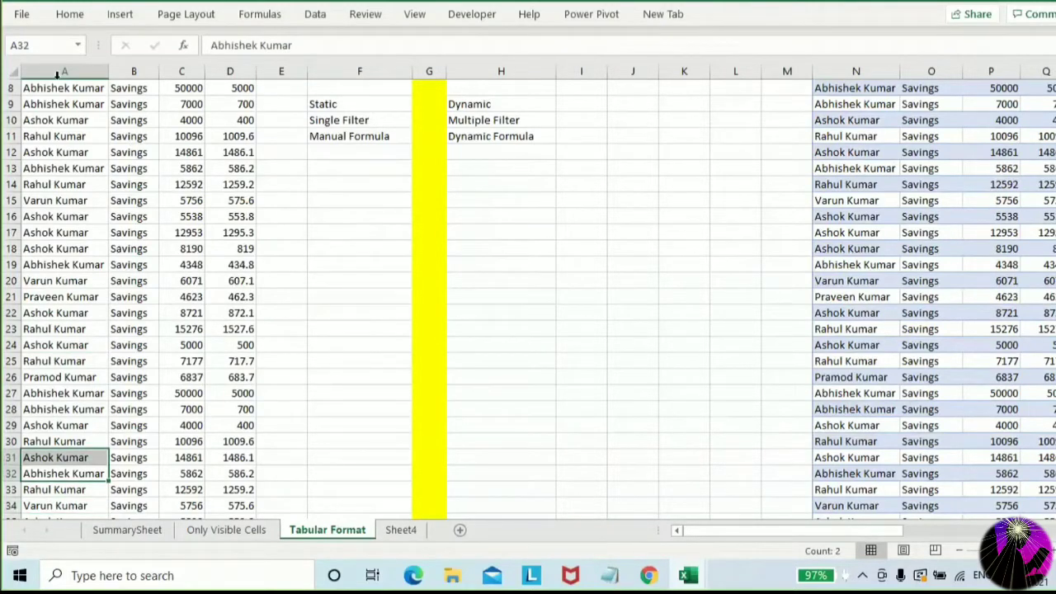
{"action": "left_click_drag", "start_coordinate": [59, 88], "coordinate": [231, 89]}
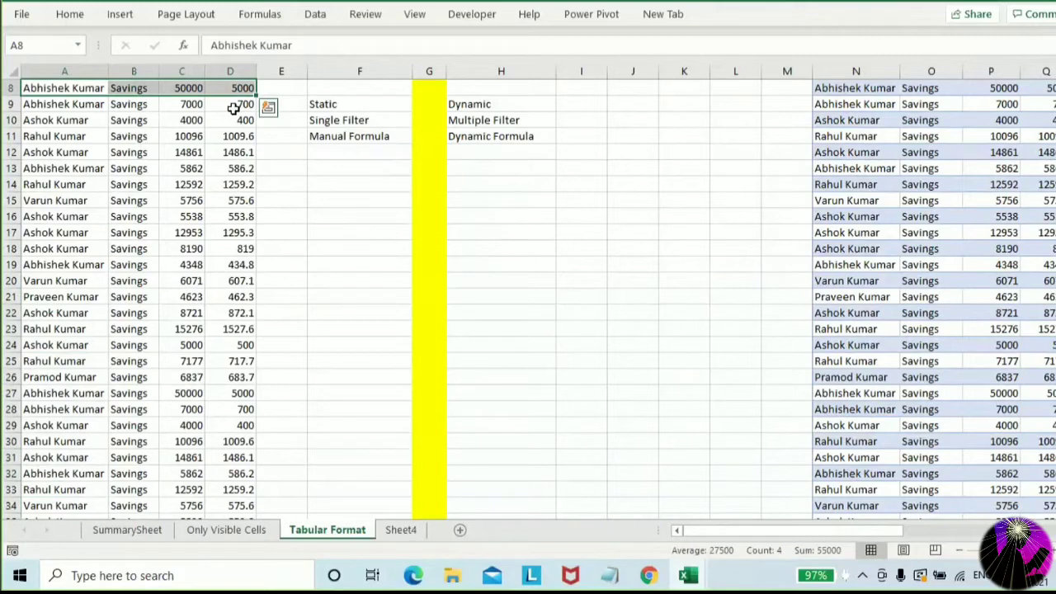
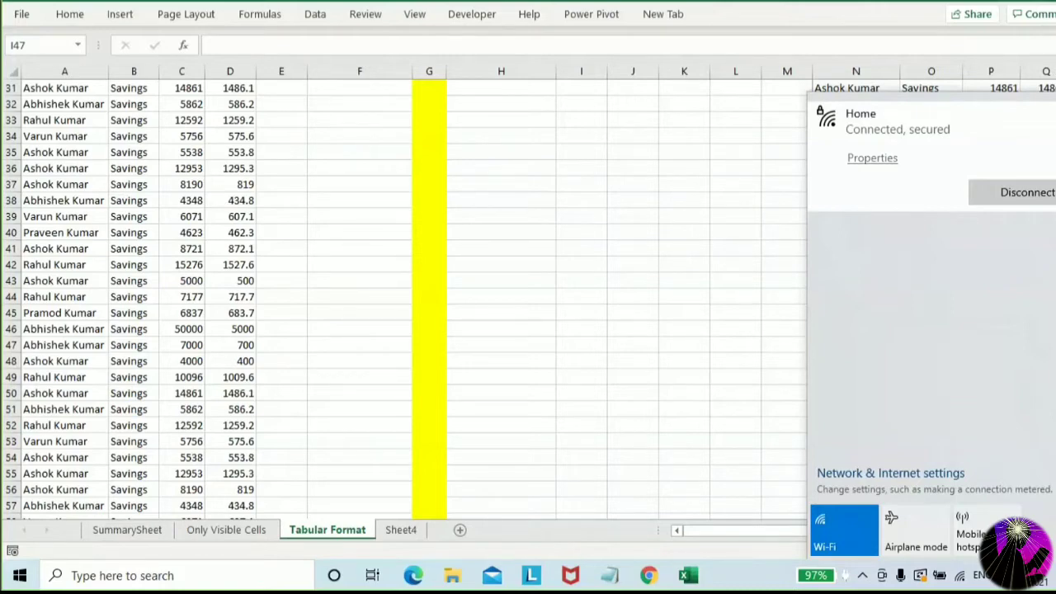
Browse the normal range from its header row to the last records, checking how its columns can be identified far down
{"action": "left_click", "coordinate": [308, 191]}
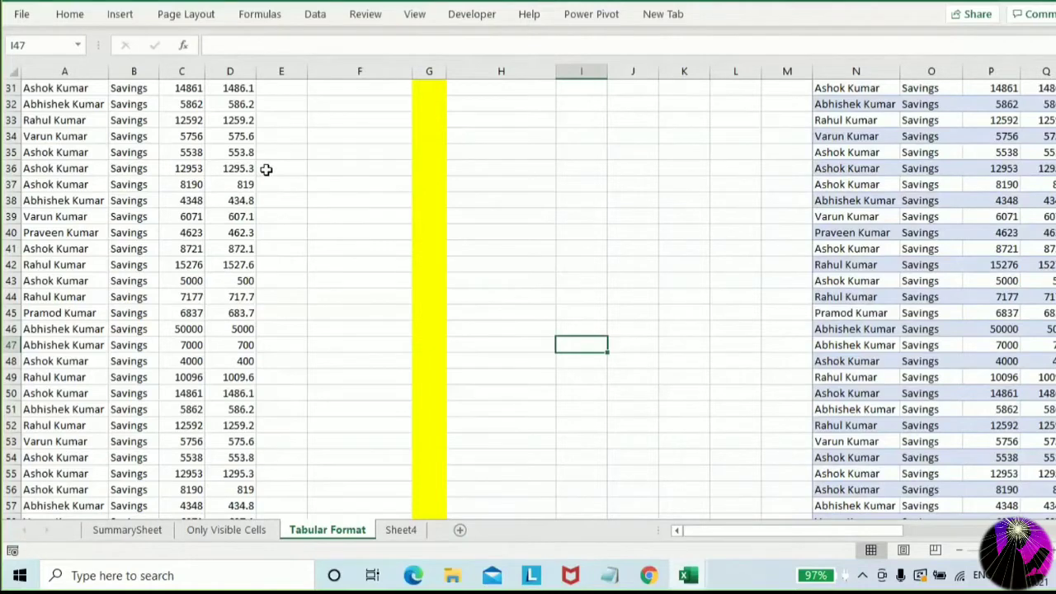
{"action": "scroll", "coordinate": [265, 169], "scroll_direction": "down", "scroll_amount": 5}
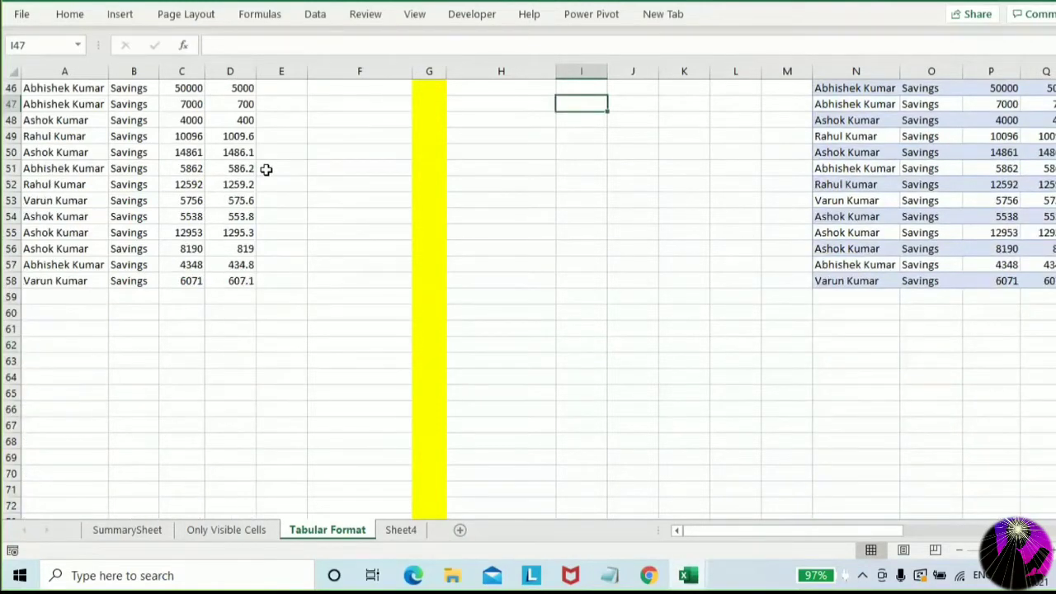
{"action": "scroll", "coordinate": [266, 169], "scroll_direction": "up", "scroll_amount": 9}
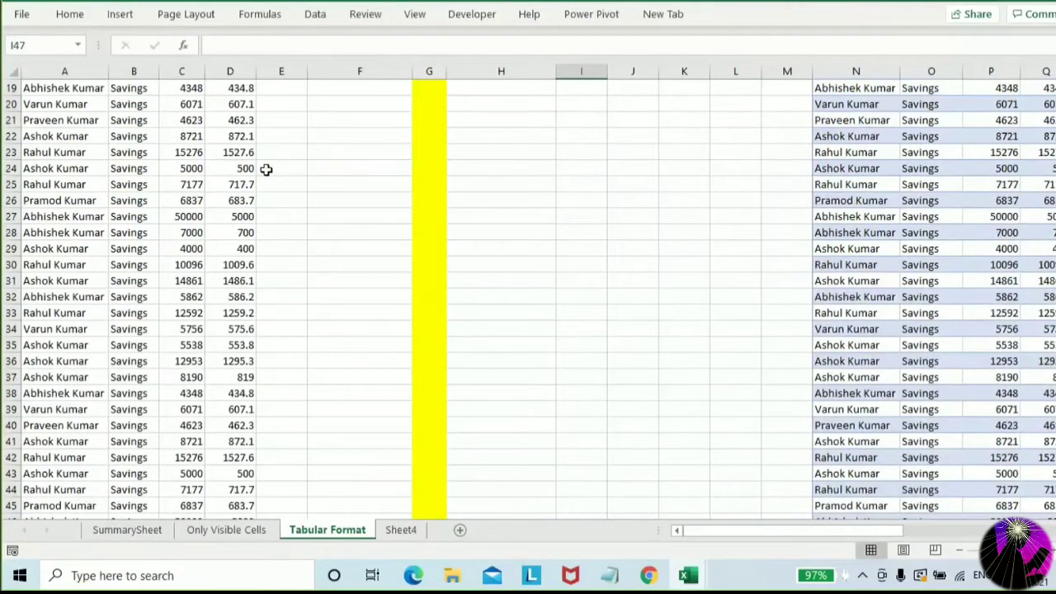
{"action": "key", "text": "ctrl+Home"}
{"action": "key", "text": "ctrl+shift+Right"}
{"action": "left_click", "coordinate": [76, 119]}
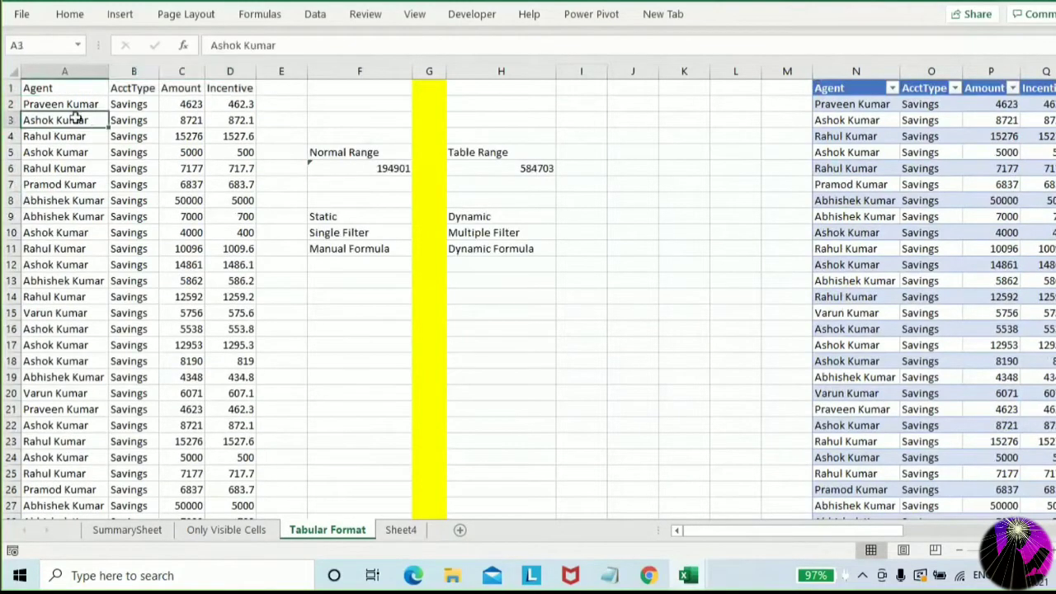
{"action": "left_click", "coordinate": [56, 87]}
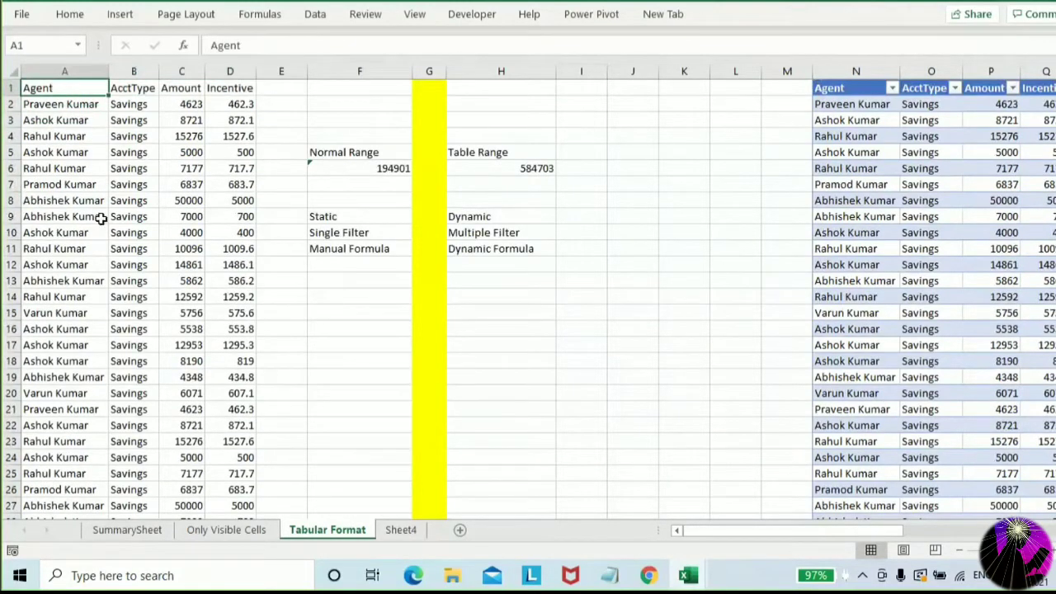
{"action": "scroll", "coordinate": [100, 217], "scroll_direction": "down", "scroll_amount": 11}
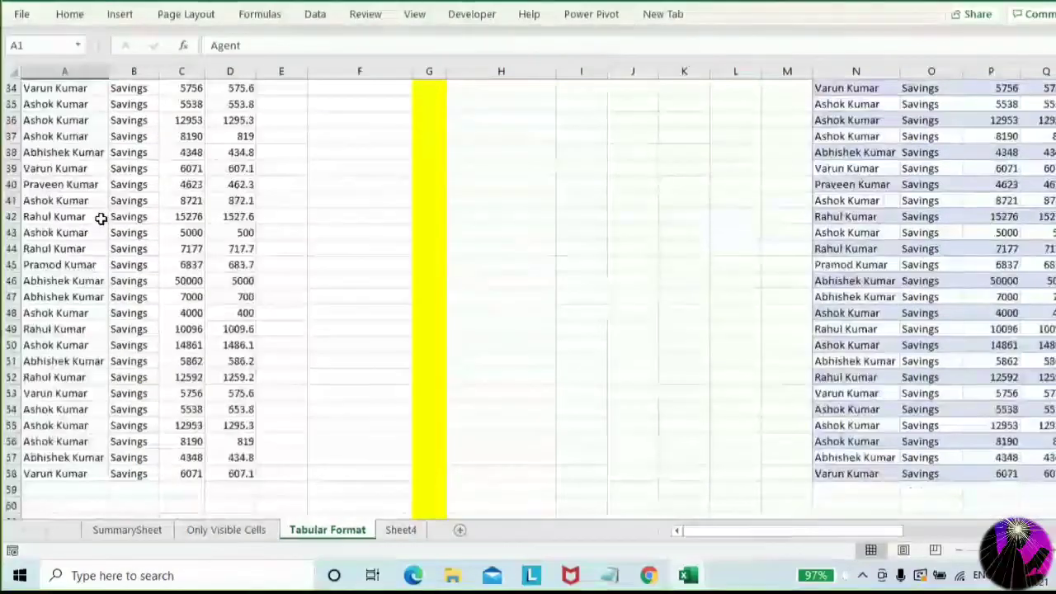
{"action": "scroll", "coordinate": [100, 217], "scroll_direction": "down", "scroll_amount": 3}
{"action": "scroll", "coordinate": [100, 217], "scroll_direction": "up", "scroll_amount": 1}
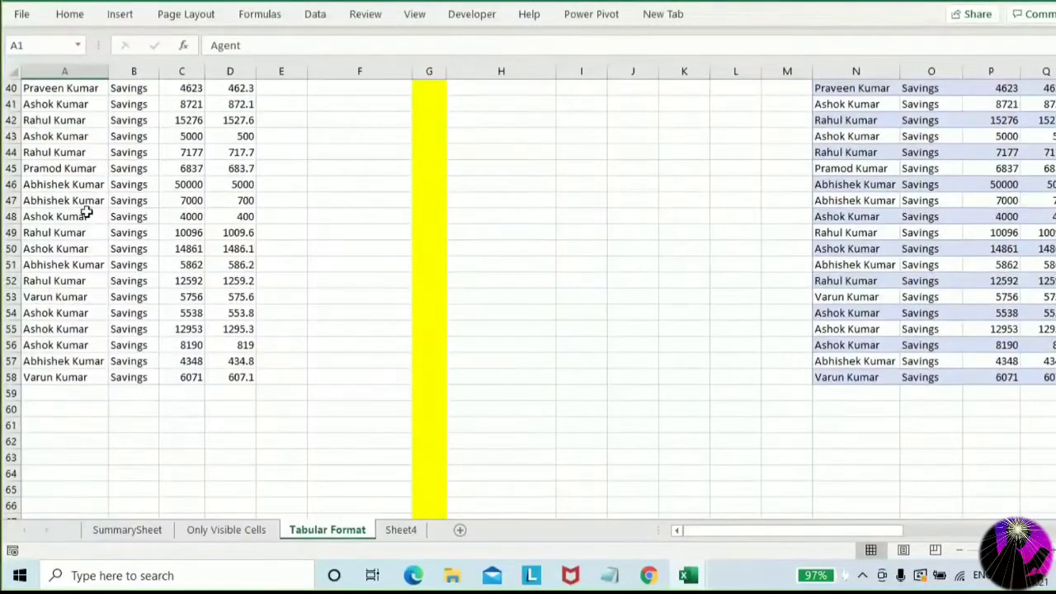
{"action": "left_click", "coordinate": [83, 200]}
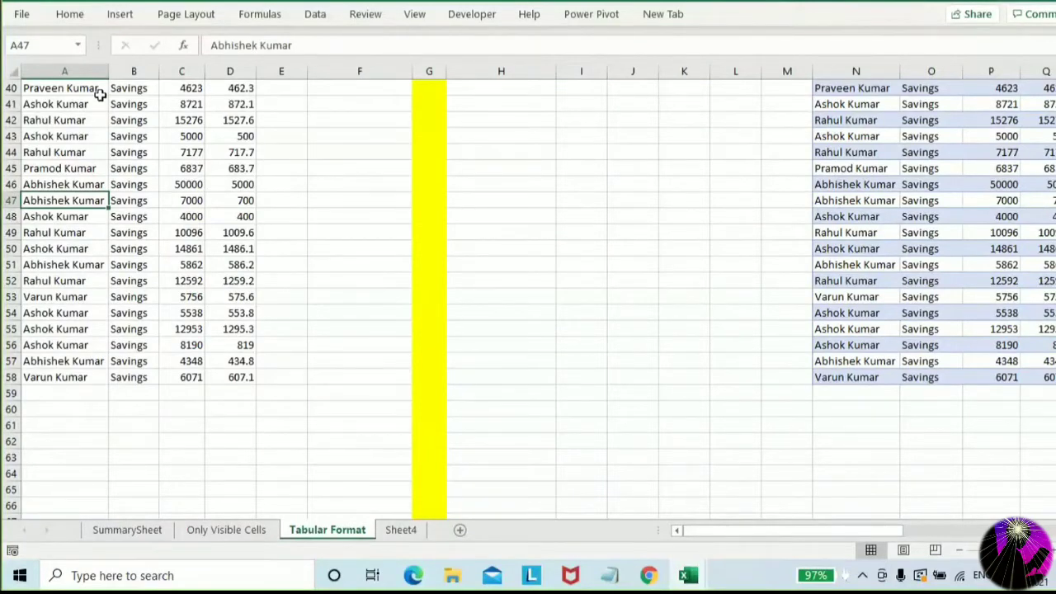
{"action": "left_click", "coordinate": [91, 169]}
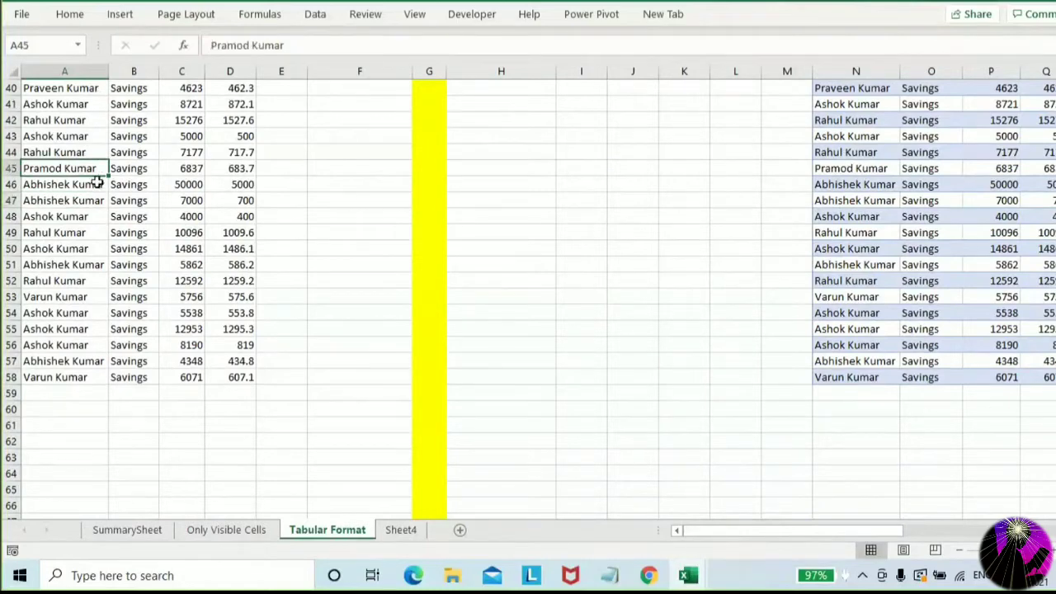
{"action": "scroll", "coordinate": [96, 183], "scroll_direction": "down", "scroll_amount": 2}
{"action": "scroll", "coordinate": [96, 183], "scroll_direction": "up", "scroll_amount": 1}
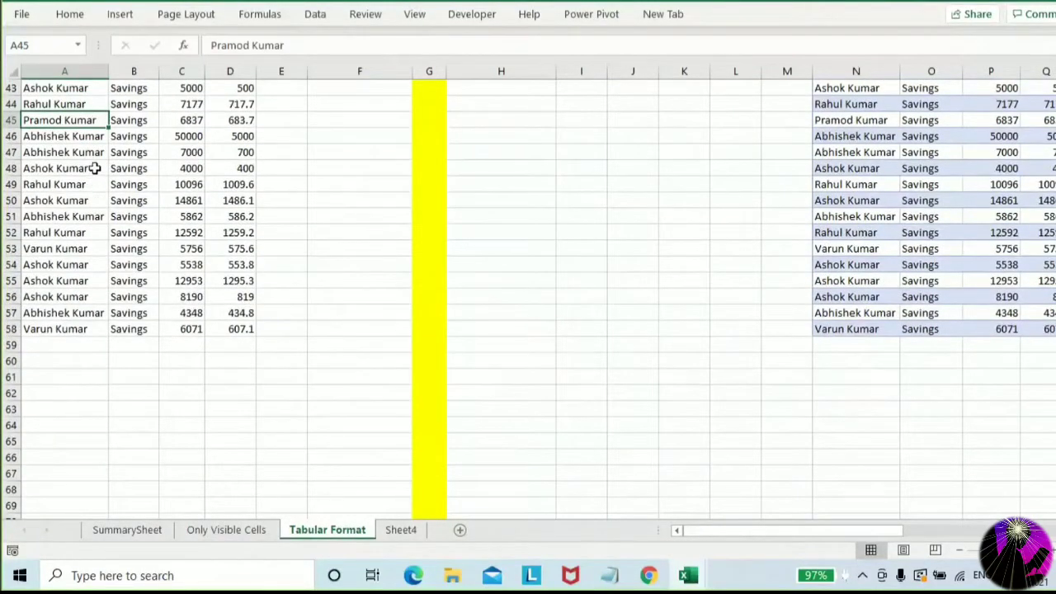
Select the table's record in row 49 and examine the column headings from Agent across to Incentive
{"action": "left_click", "coordinate": [868, 189]}
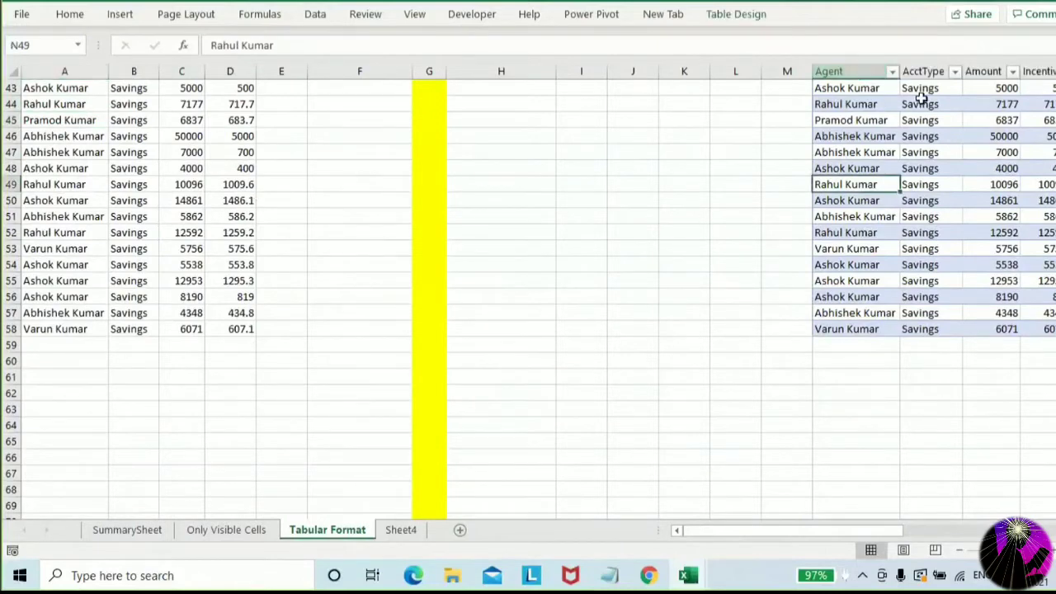
{"action": "key", "text": "Right"}
{"action": "key", "text": "Right"}
{"action": "key", "text": "Right"}
{"action": "key", "text": "Right"}
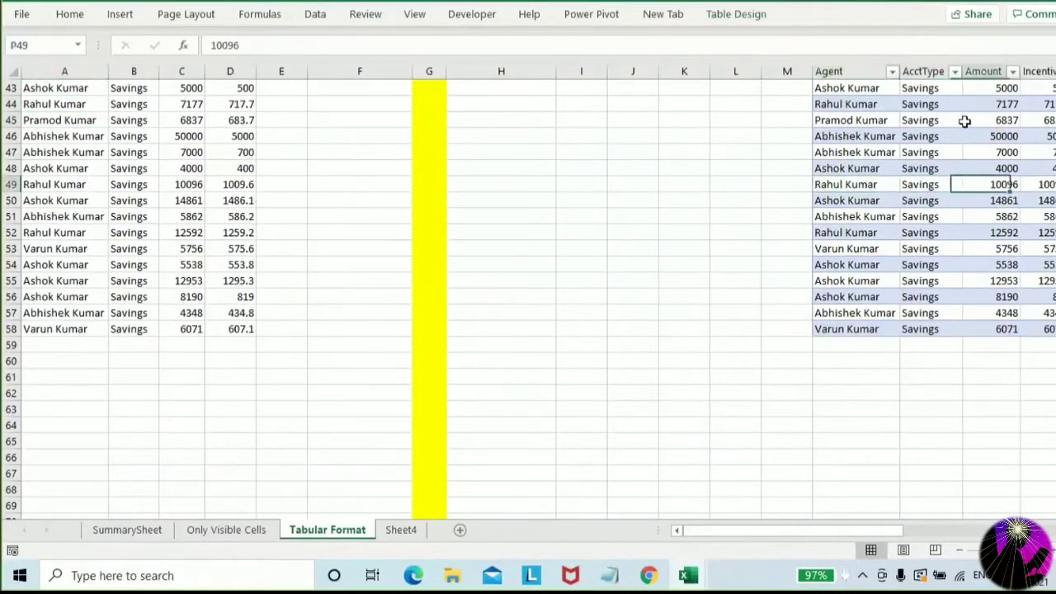
{"action": "key", "text": "Left"}
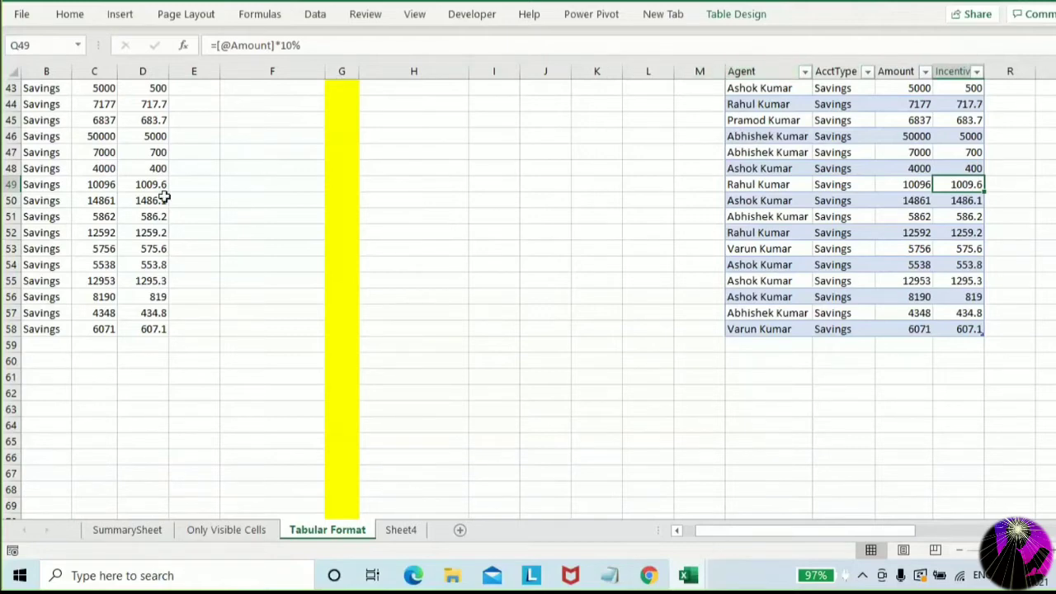
Select Amount cells and the whole column C in the normal range to compare its column headings with the table's
{"action": "left_click", "coordinate": [81, 194]}
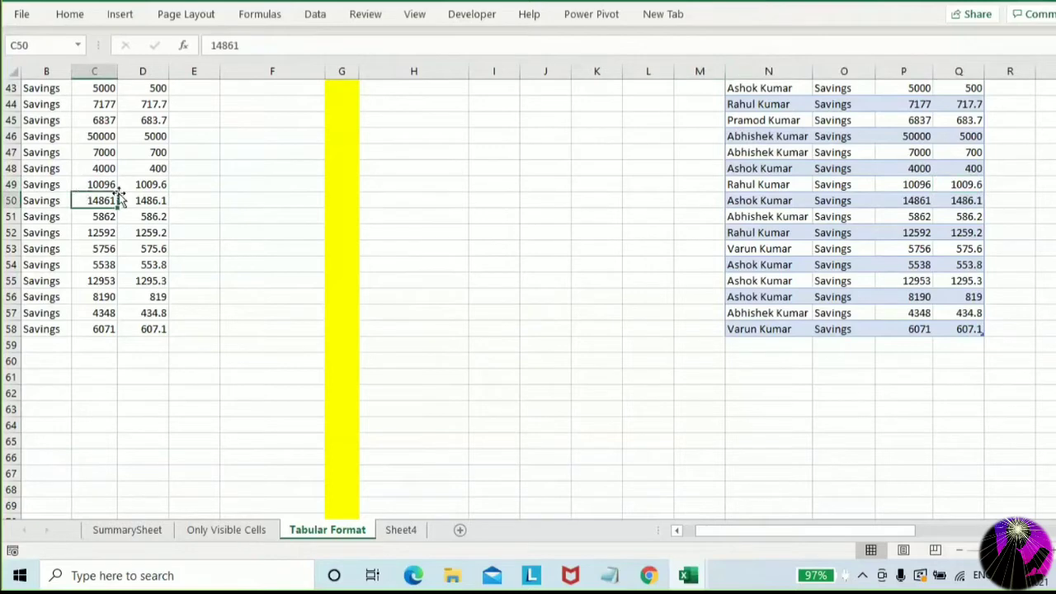
{"action": "left_click", "coordinate": [97, 152]}
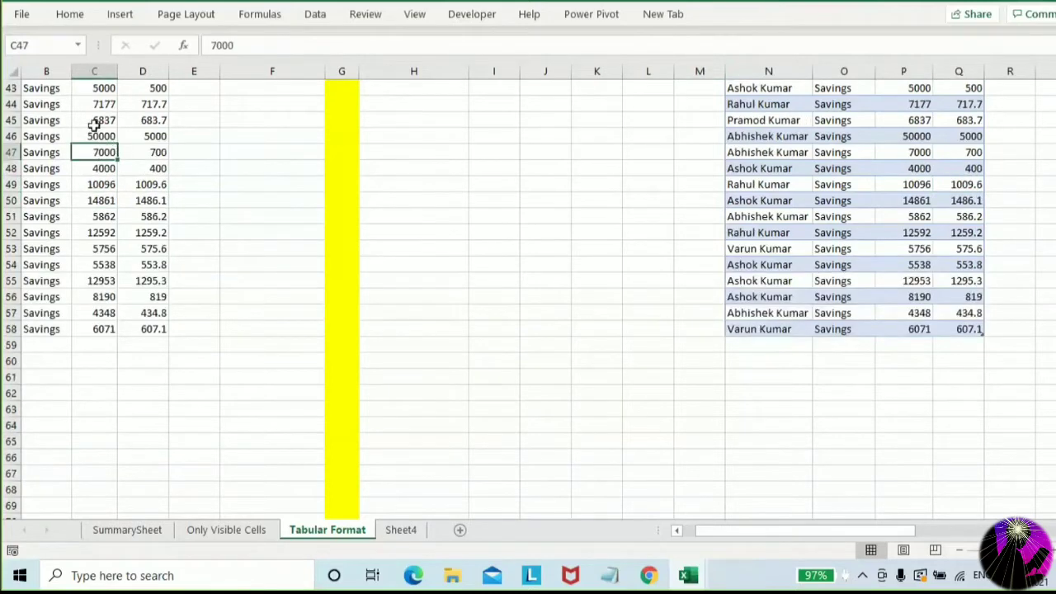
{"action": "left_click", "coordinate": [95, 121]}
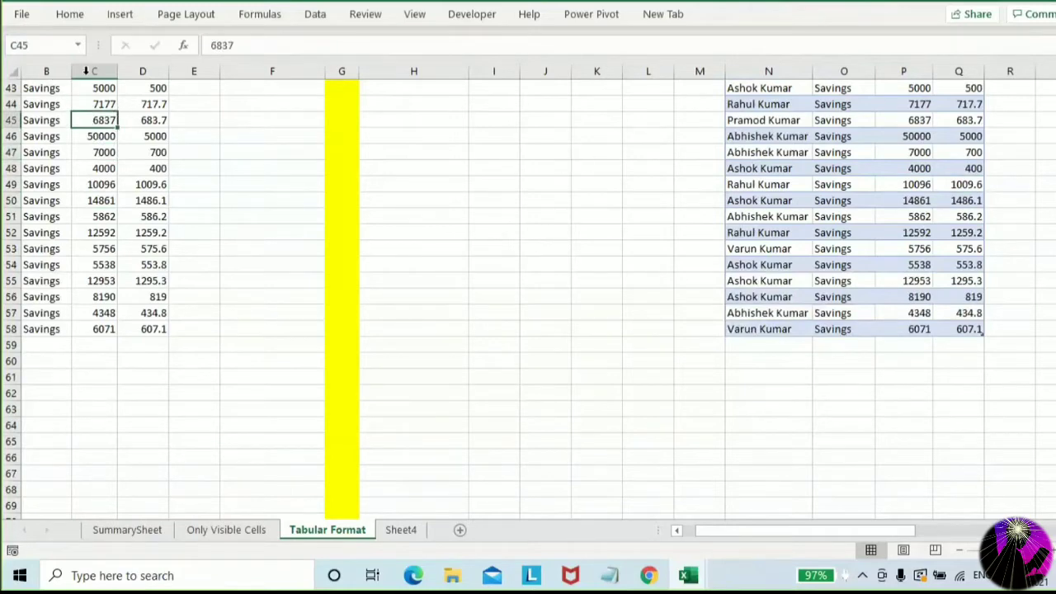
{"action": "left_click", "coordinate": [64, 71]}
{"action": "left_click", "coordinate": [86, 70]}
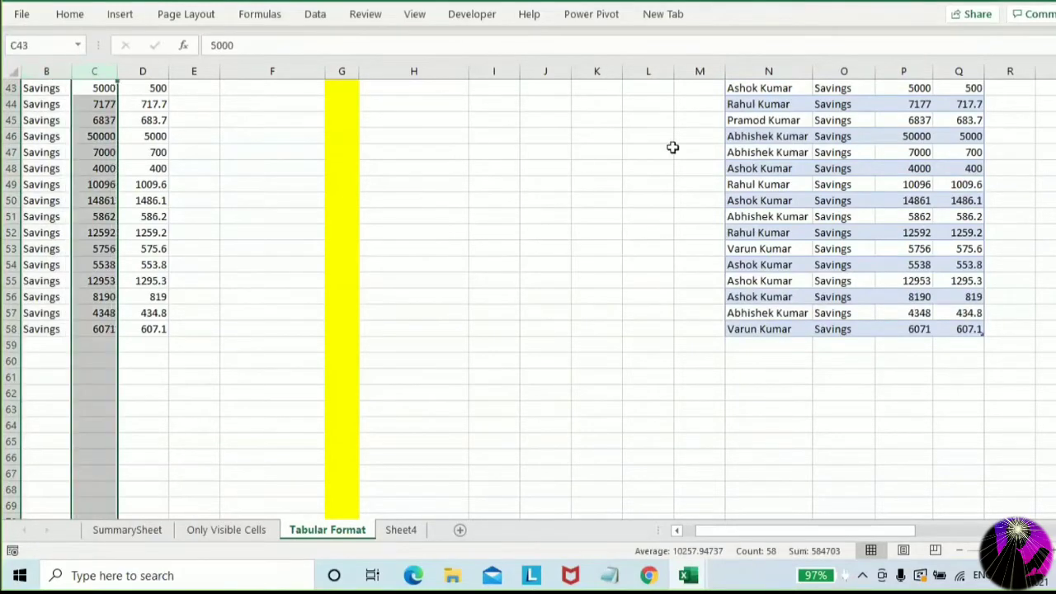
{"action": "left_click", "coordinate": [843, 198]}
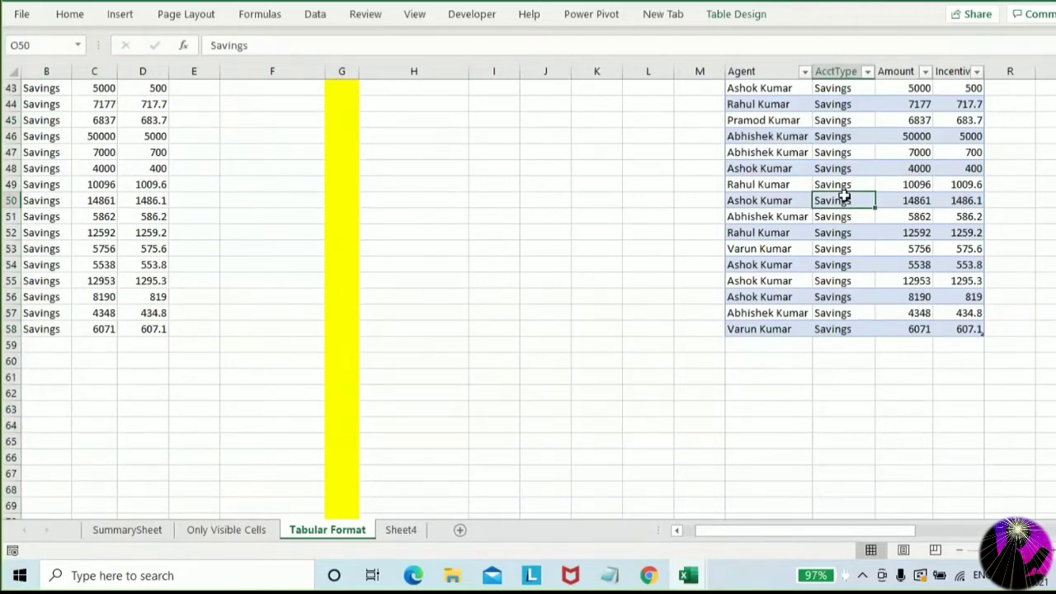
Enter the heading CityName in cell AL1, in the empty columns beyond the existing city lists
{"action": "key", "text": "ctrl+Up"}
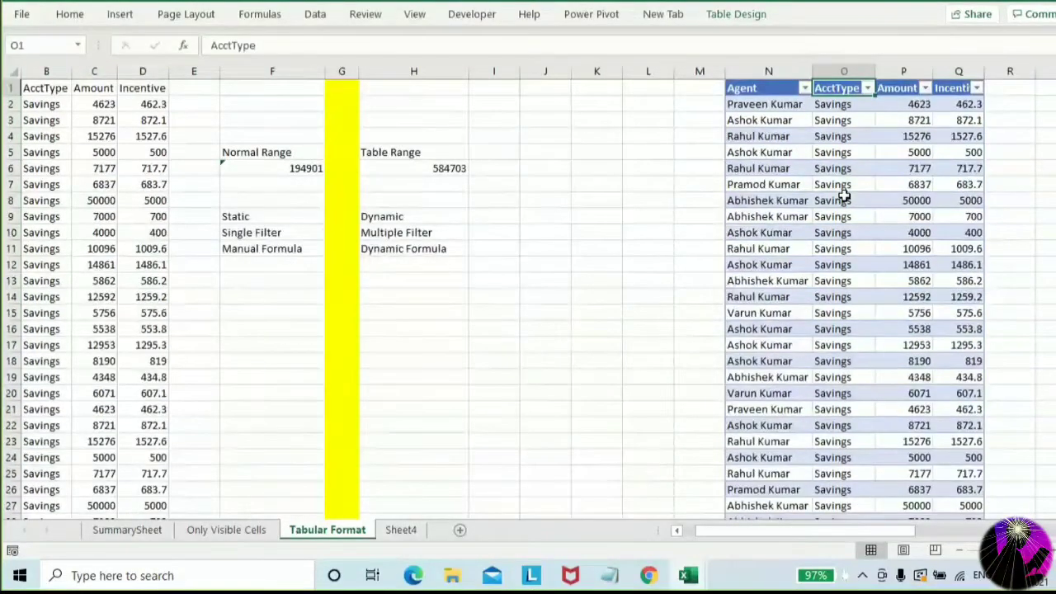
{"action": "key", "text": "Right"}
{"action": "key", "text": "Right"}
{"action": "key", "text": "Right"}
{"action": "key", "text": "Right"}
{"action": "key", "text": "Right"}
{"action": "key", "text": "Right"}
{"action": "key", "text": "Right"}
{"action": "key", "text": "Right"}
{"action": "key", "text": "Right"}
{"action": "key", "text": "Right"}
{"action": "key", "text": "Right"}
{"action": "key", "text": "Right"}
{"action": "key", "text": "Right"}
{"action": "key", "text": "Right"}
{"action": "key", "text": "Right"}
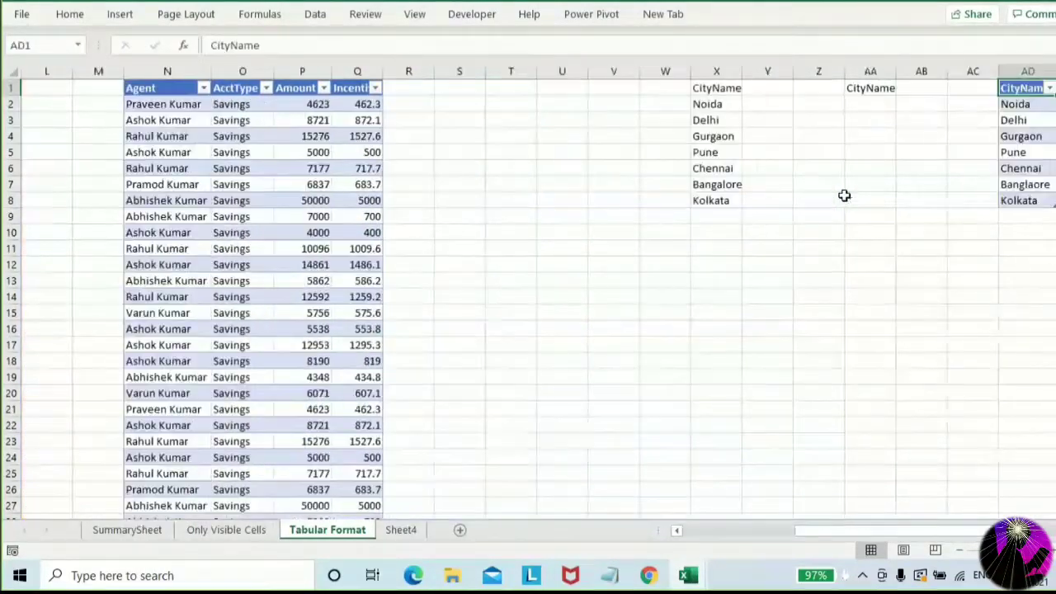
{"action": "key", "text": "Right"}
{"action": "key", "text": "Right"}
{"action": "key", "text": "Right"}
{"action": "key", "text": "Right"}
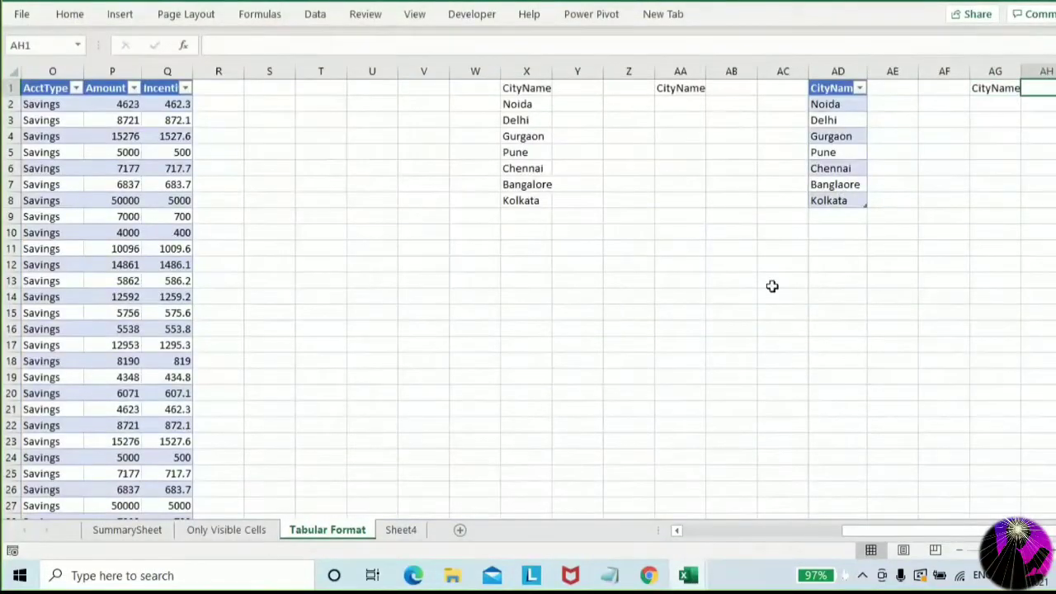
{"action": "key", "text": "Right"}
{"action": "key", "text": "Right"}
{"action": "key", "text": "Right"}
{"action": "key", "text": "Right"}
{"action": "key", "text": "Right"}
{"action": "key", "text": "Right"}
{"action": "key", "text": "Right"}
{"action": "key", "text": "Right"}
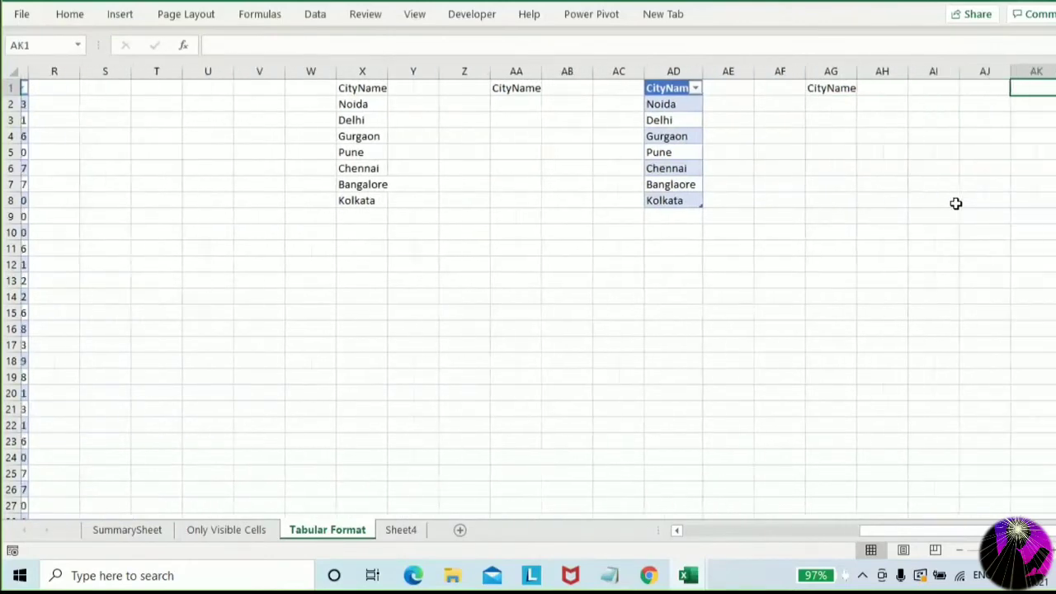
{"action": "key", "text": "Right"}
{"action": "key", "text": "Right"}
{"action": "key", "text": "Right"}
{"action": "key", "text": "Right"}
{"action": "key", "text": "Right"}
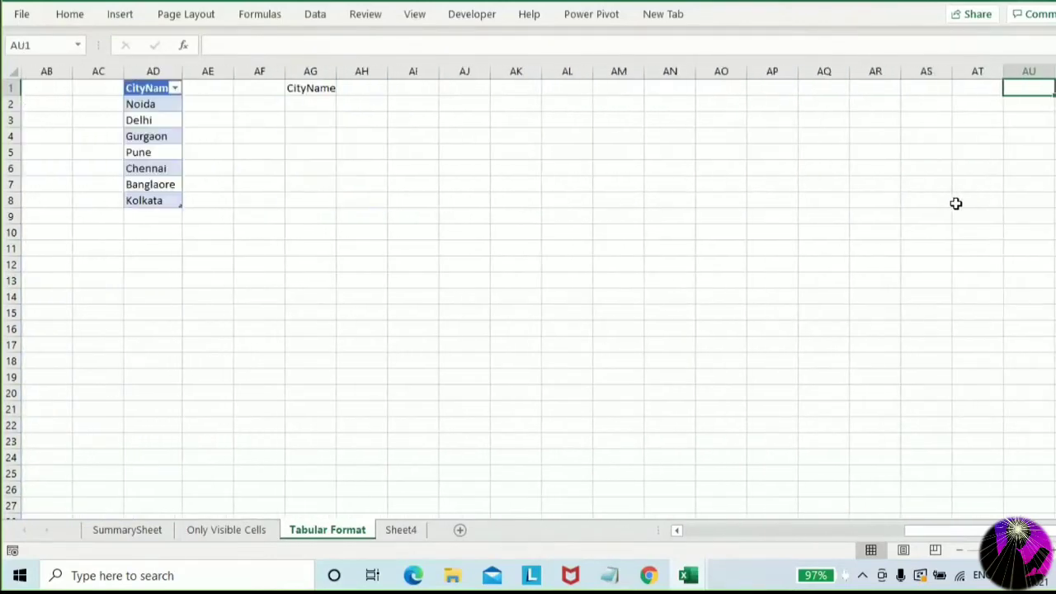
{"action": "key", "text": "Left"}
{"action": "key", "text": "Left"}
{"action": "key", "text": "Left"}
{"action": "key", "text": "Left"}
{"action": "key", "text": "Left"}
{"action": "key", "text": "Left"}
{"action": "key", "text": "Left"}
{"action": "key", "text": "Left"}
{"action": "key", "text": "Left"}
{"action": "key", "text": "Left"}
{"action": "key", "text": "Right"}
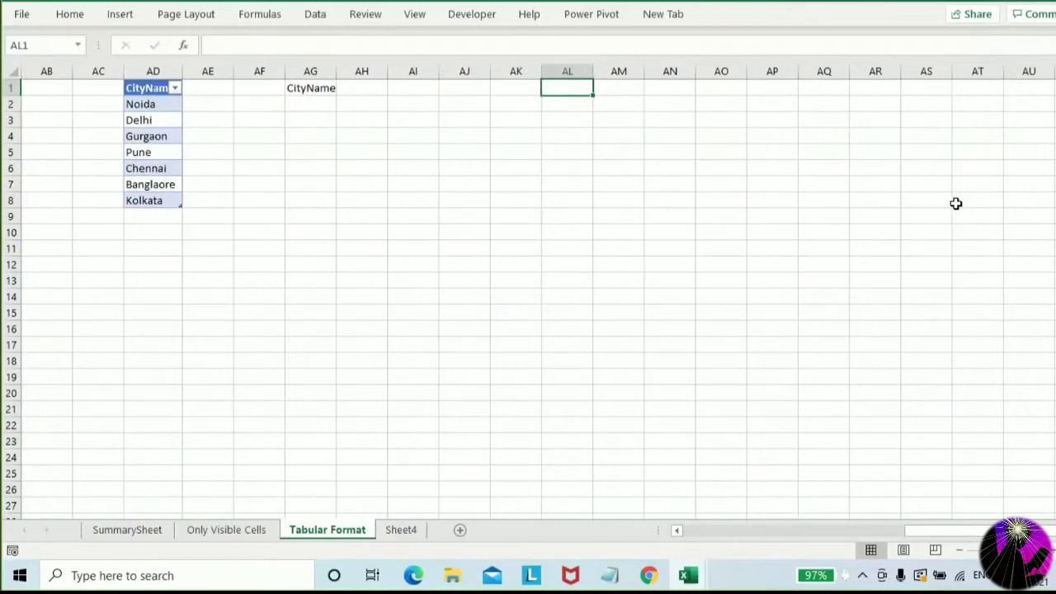
{"action": "type", "text": "CityName"}
{"action": "key", "text": "Return"}
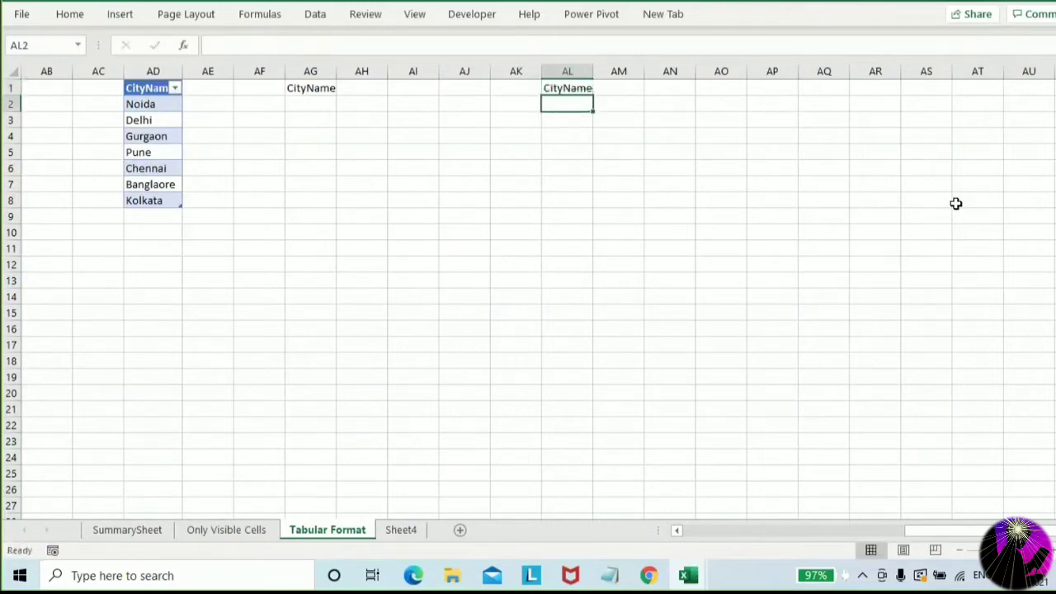
List the cities Noida, Delhi, Mumbai and Chennai under the new CityName heading, in AL2 to AL5
{"action": "type", "text": "Noida"}
{"action": "key", "text": "Return"}
{"action": "type", "text": "Delhi"}
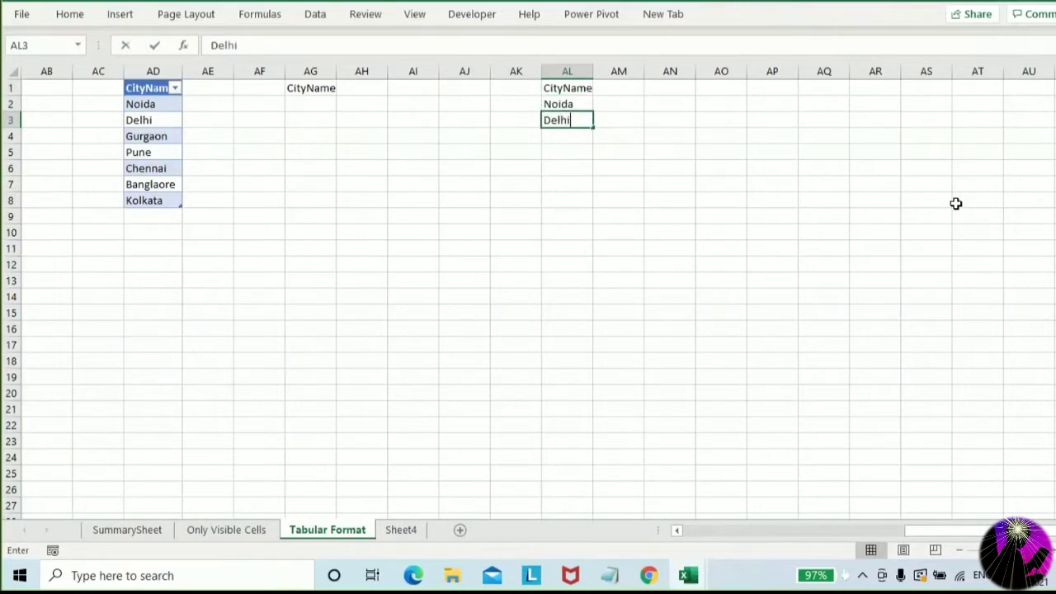
{"action": "key", "text": "Return"}
{"action": "type", "text": "Mumbai"}
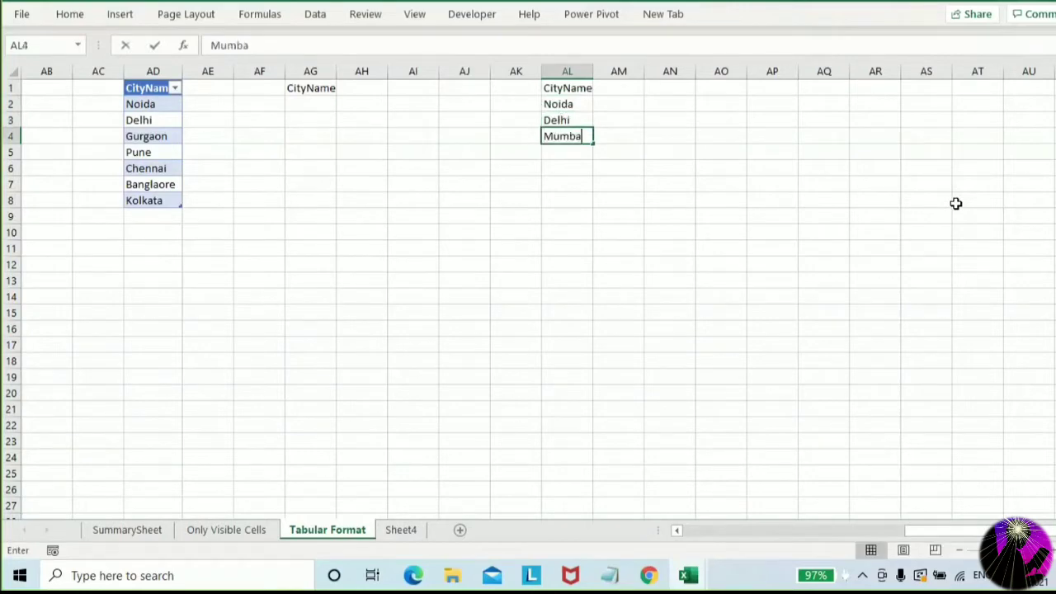
{"action": "key", "text": "Return"}
{"action": "type", "text": "Chennai"}
{"action": "key", "text": "Return"}
Add an Amount heading in AM1 and enter the formula =RANDBETWEEN(1000,10000) in AM2
{"action": "key", "text": "ctrl+Up"}
{"action": "key", "text": "ctrl+Up"}
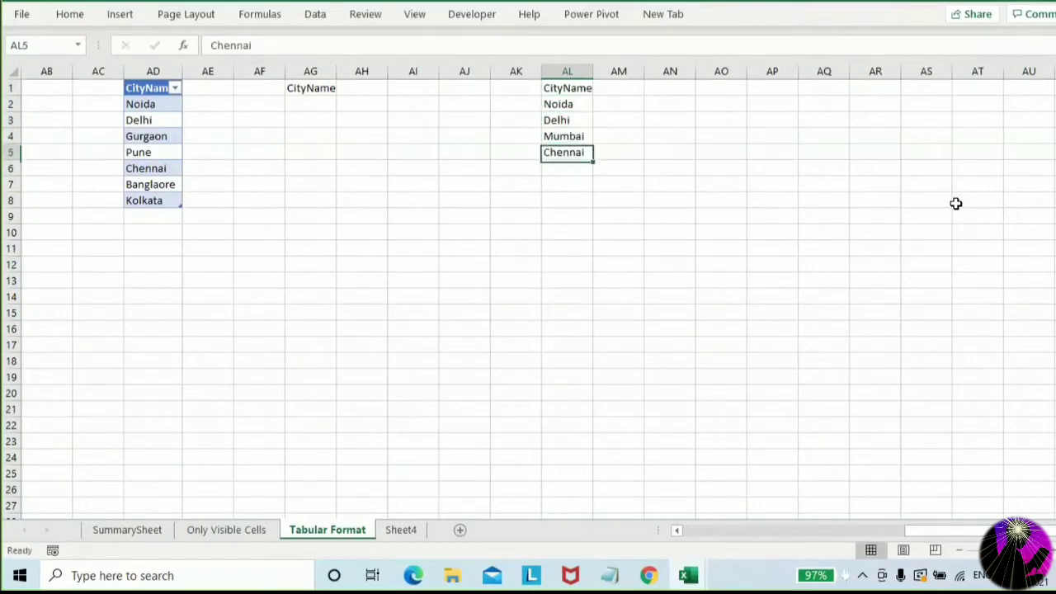
{"action": "key", "text": "Right"}
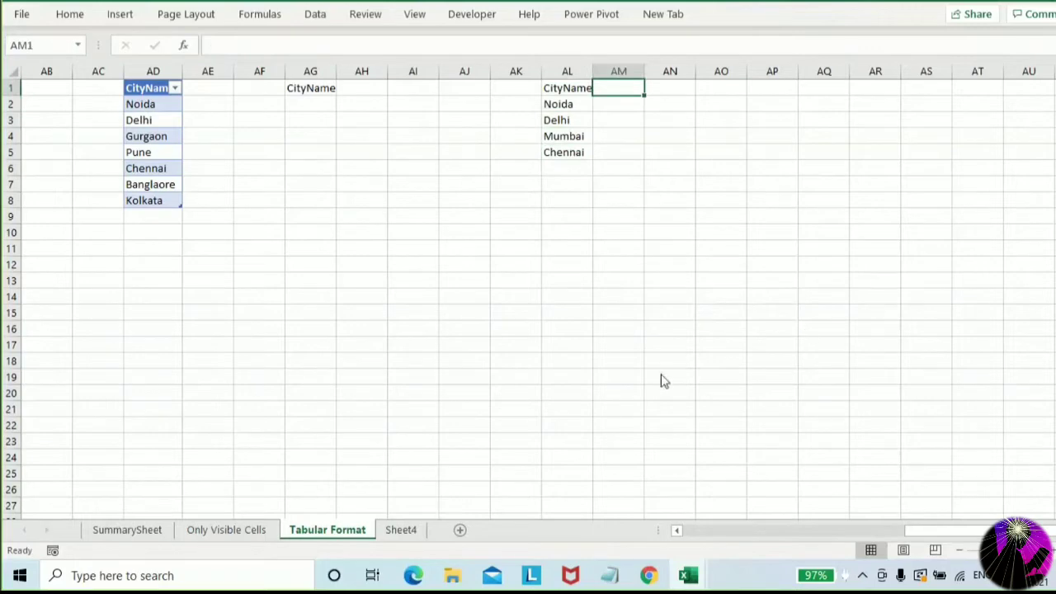
{"action": "left_click", "coordinate": [603, 86]}
{"action": "type", "text": "Amount"}
{"action": "key", "text": "Return"}
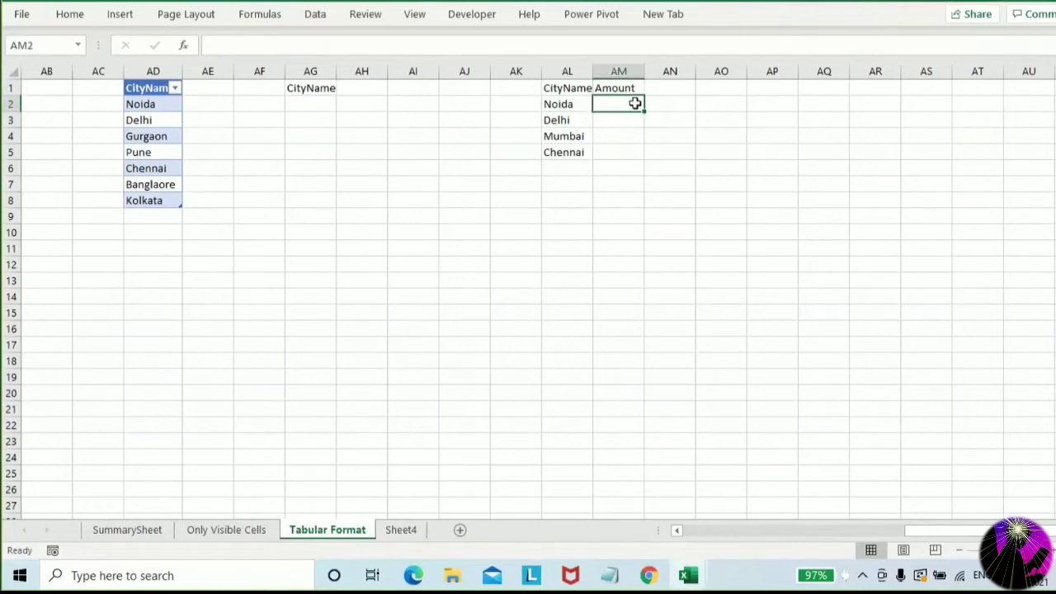
{"action": "type", "text": "=rand"}
{"action": "key", "text": "Down"}
{"action": "key", "text": "Down"}
{"action": "key", "text": "Tab"}
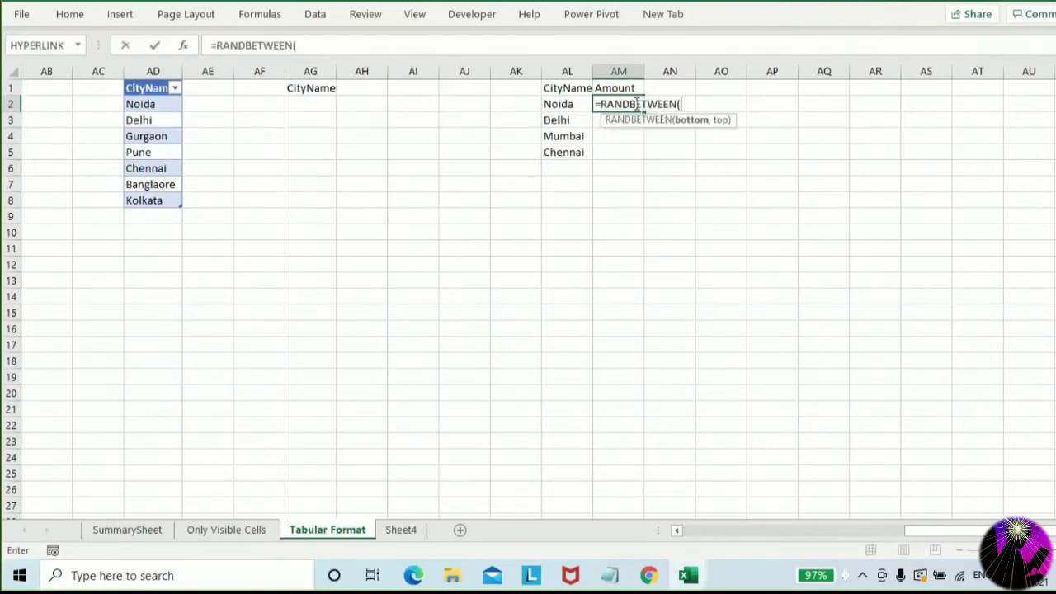
{"action": "type", "text": "1000"}
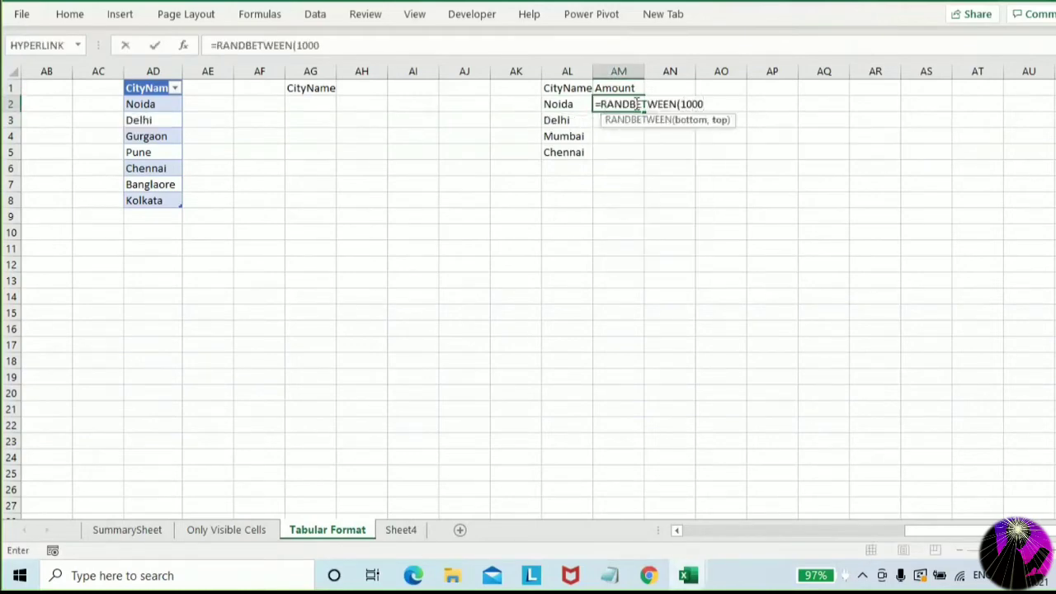
{"action": "type", "text": ",10000"}
{"action": "key", "text": "Return"}
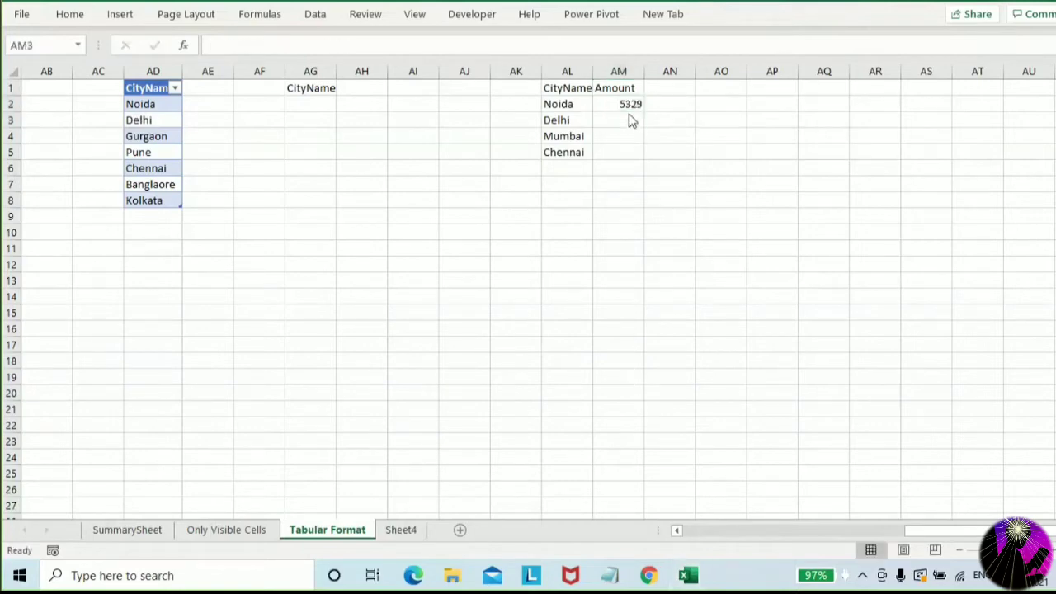
Fill the random amount formula from AM2 down to AM5 for the remaining cities
{"action": "key", "text": "Up"}
{"action": "key", "text": "shift+Down"}
{"action": "key", "text": "shift+Down"}
{"action": "key", "text": "shift+Down"}
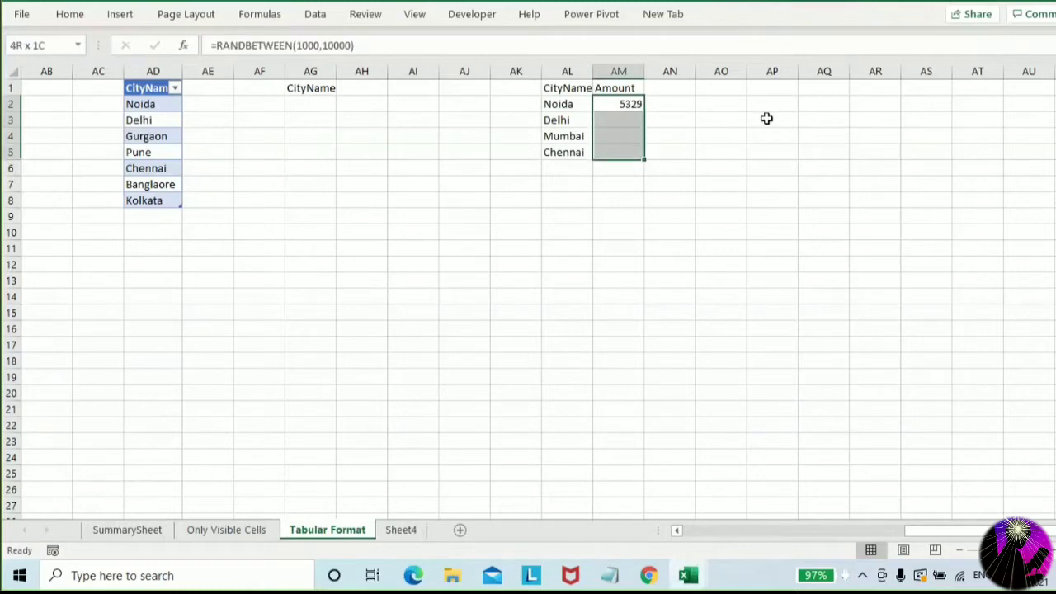
{"action": "key", "text": "ctrl+d"}
Replace the formulas in the new city range AL1:AM5 with fixed values by copying it and pasting values over itself
{"action": "key", "text": "Up"}
{"action": "key", "text": "Left"}
{"action": "key", "text": "shift+Right"}
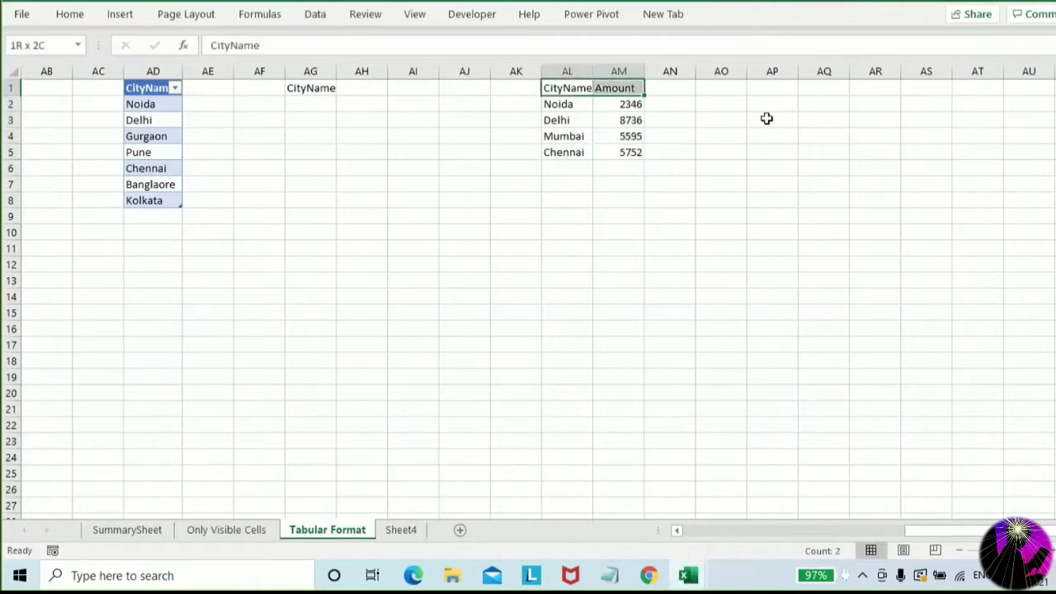
{"action": "key", "text": "shift+Down"}
{"action": "key", "text": "shift+Down"}
{"action": "key", "text": "shift+Down"}
{"action": "key", "text": "shift+Down"}
{"action": "key", "text": "ctrl+c"}
{"action": "key", "text": "alt+e"}
{"action": "key", "text": "s"}
{"action": "key", "text": "v"}
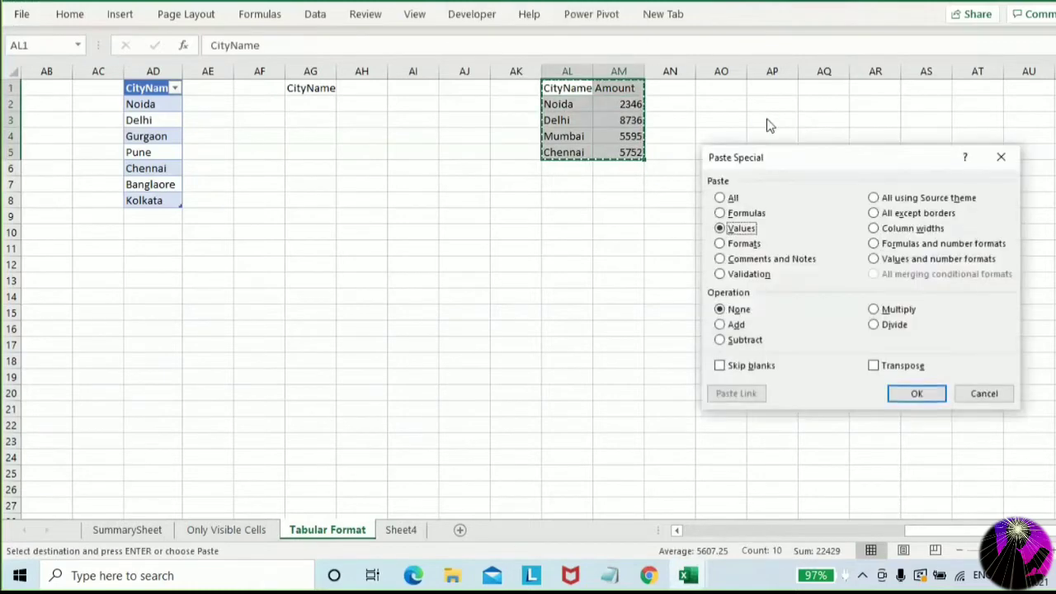
{"action": "key", "text": "Return"}
{"action": "key", "text": "Escape"}
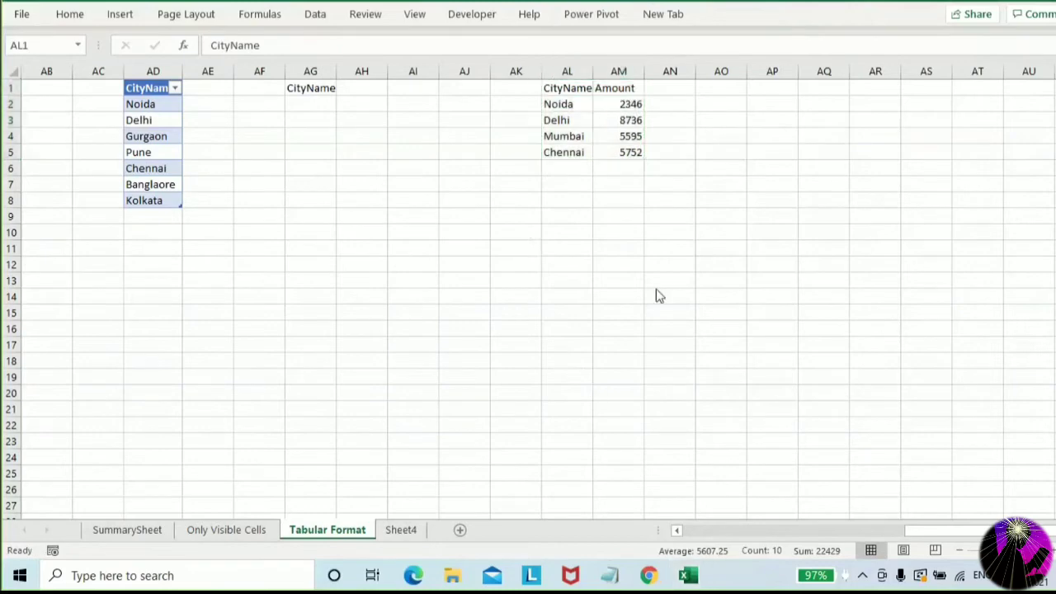
Insert the recommended Clustered Column chart for AL1:AM5 and place it beside the data, starting at column AO
{"action": "left_click", "coordinate": [673, 238]}
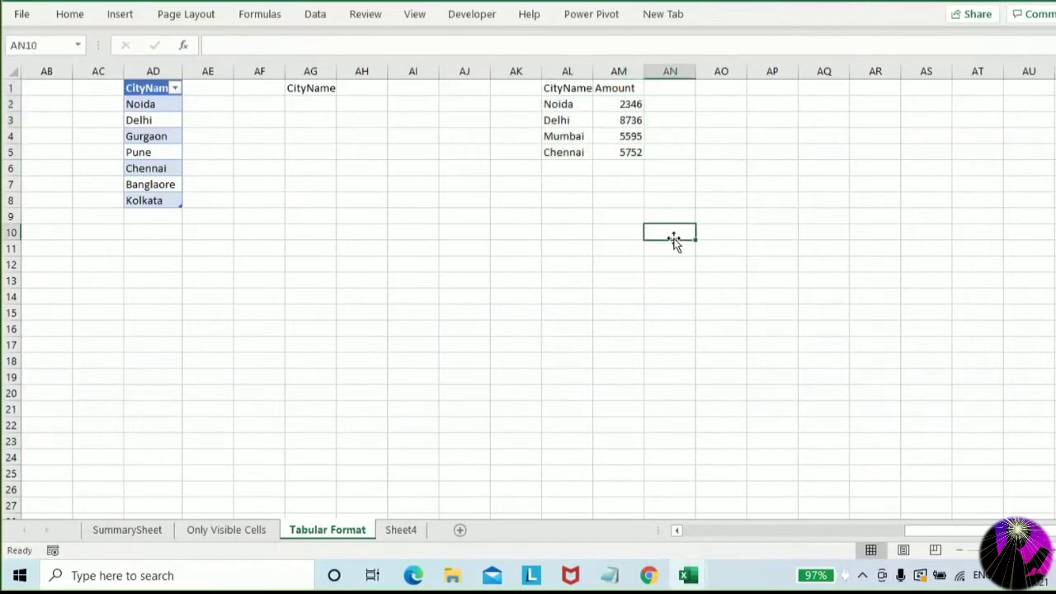
{"action": "left_click", "coordinate": [632, 214]}
{"action": "left_click_drag", "start_coordinate": [568, 89], "coordinate": [627, 138]}
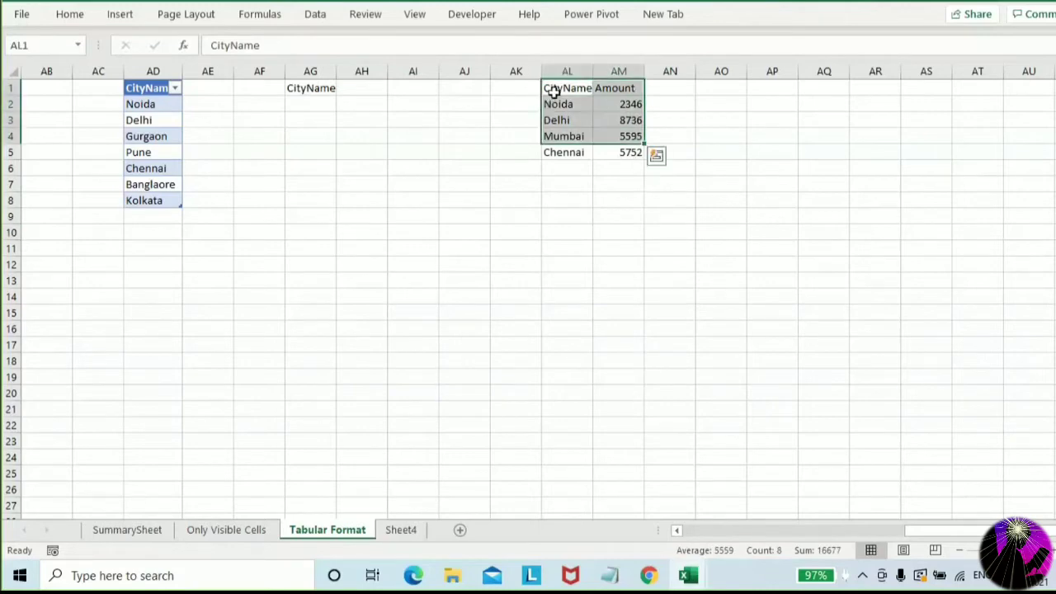
{"action": "left_click_drag", "start_coordinate": [550, 88], "coordinate": [641, 155]}
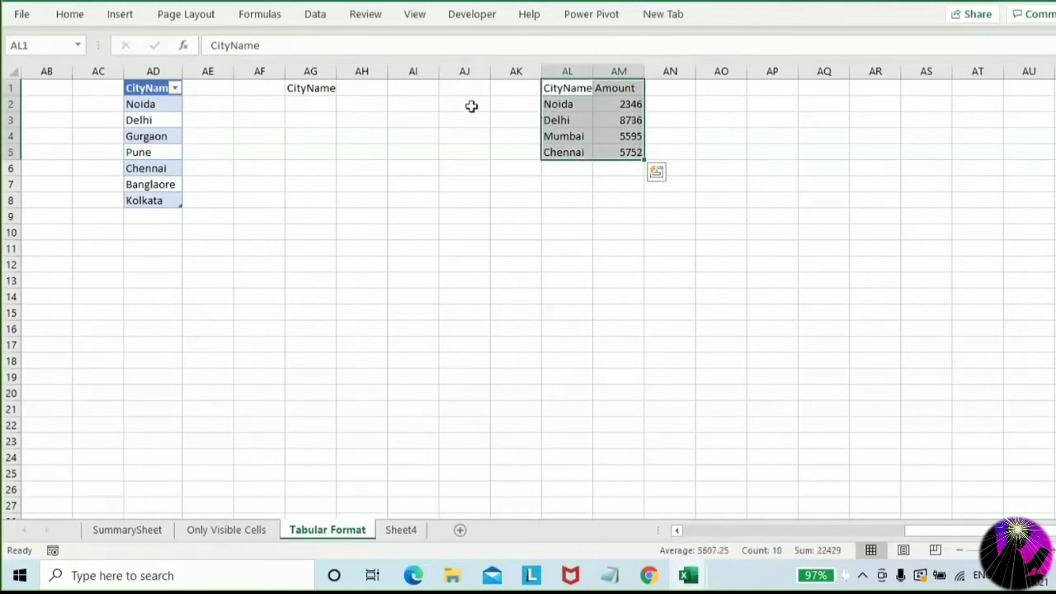
{"action": "left_click", "coordinate": [123, 19]}
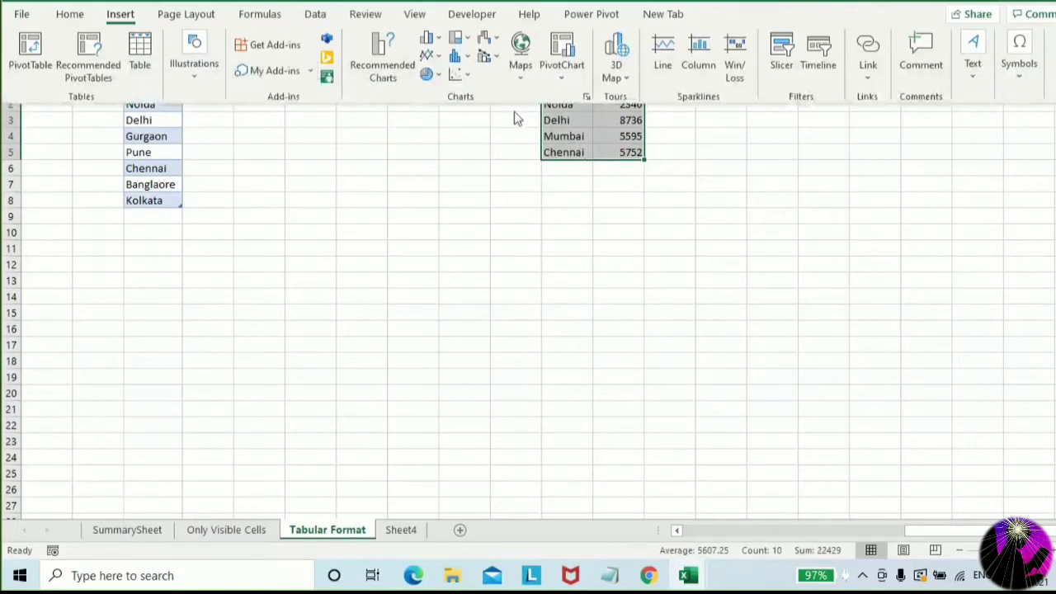
{"action": "left_click", "coordinate": [396, 77]}
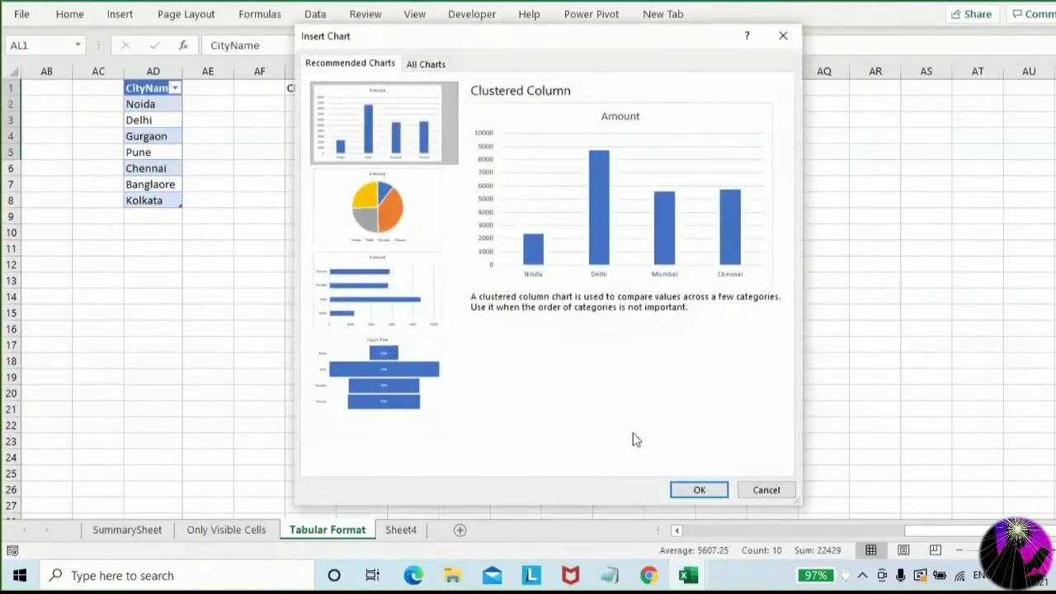
{"action": "left_click", "coordinate": [724, 489]}
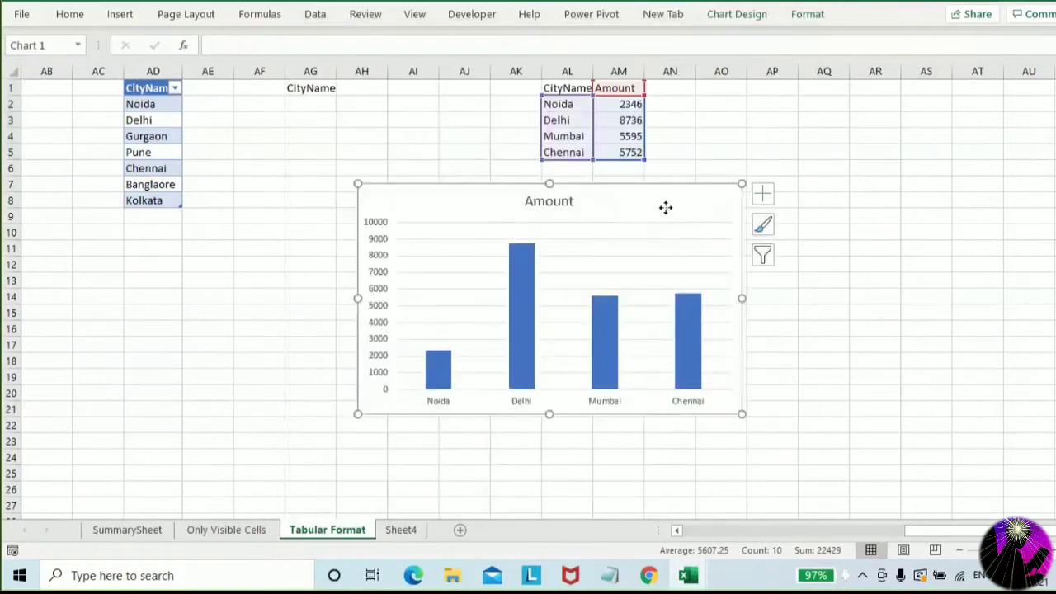
{"action": "left_click_drag", "start_coordinate": [665, 207], "coordinate": [1023, 104]}
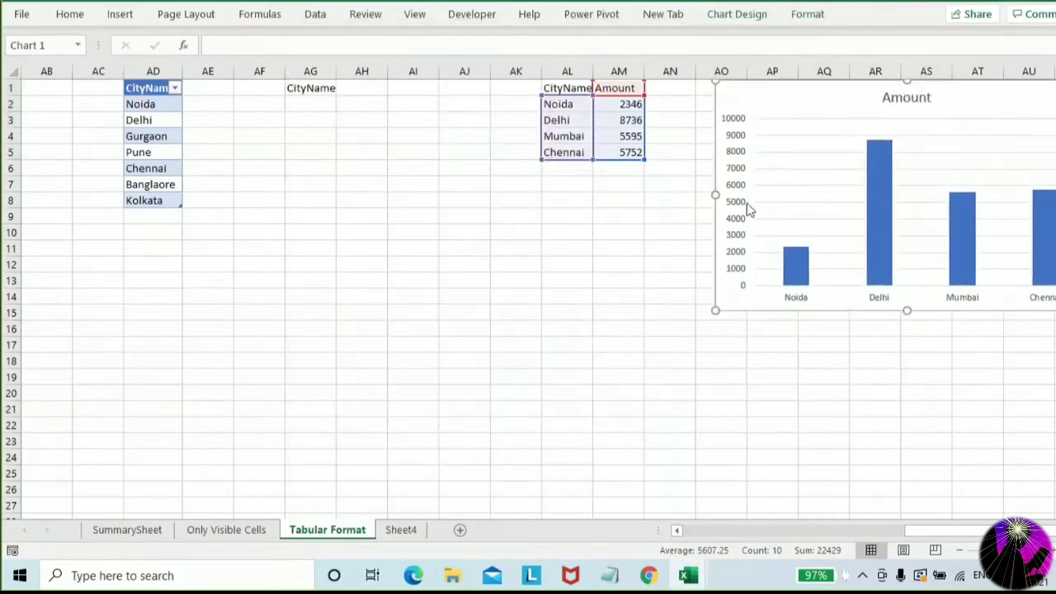
Append a record below Chennai in the normal range, with city Pune and amount 4222
{"action": "left_click", "coordinate": [601, 183]}
{"action": "left_click", "coordinate": [559, 168]}
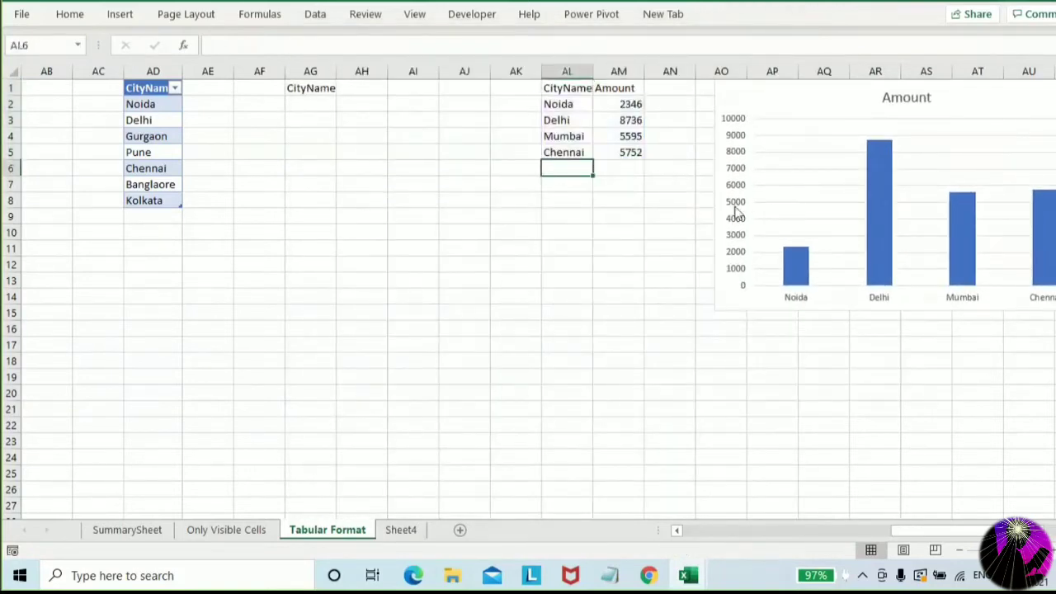
{"action": "type", "text": "Pune"}
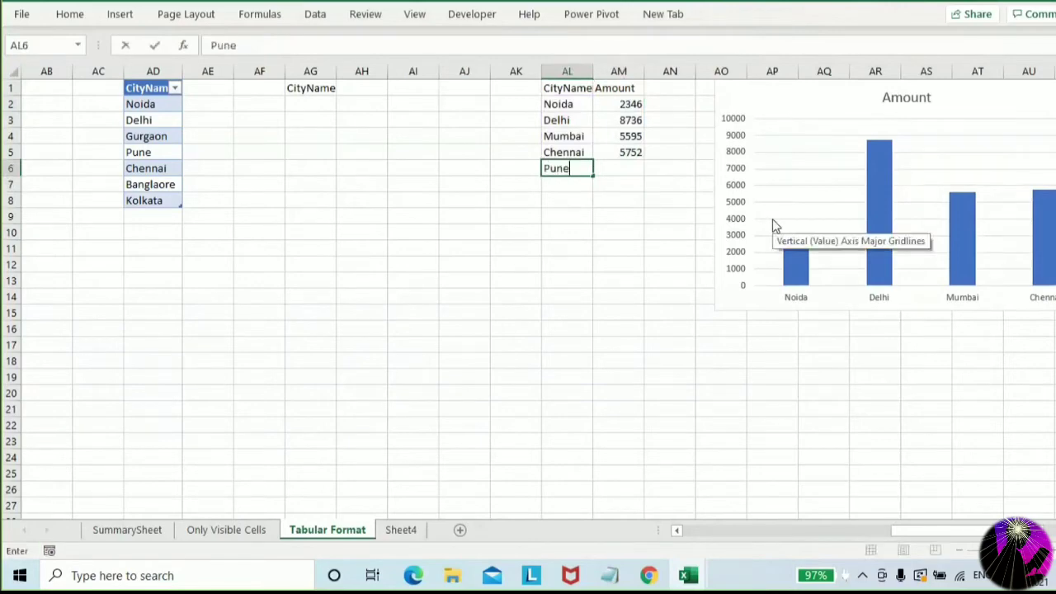
{"action": "key", "text": "Tab"}
{"action": "type", "text": "4222"}
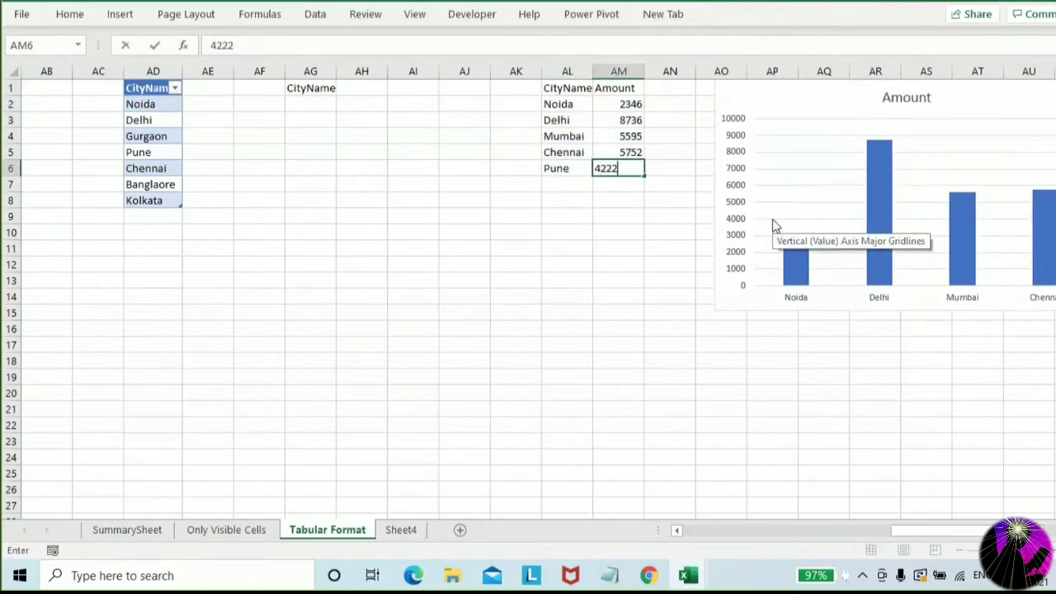
{"action": "key", "text": "Return"}
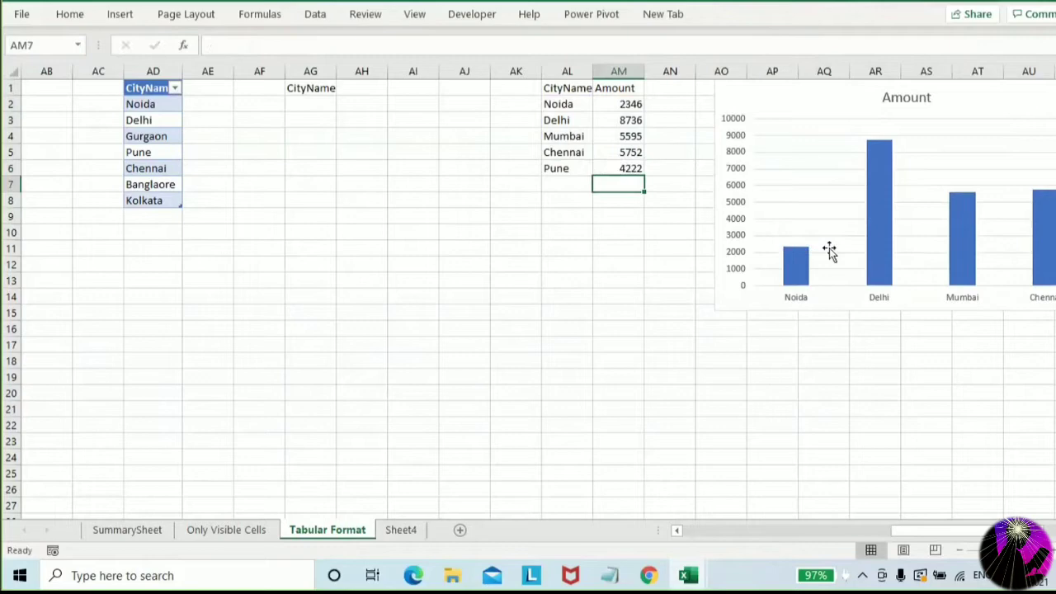
Select the column chart and examine whether its categories and source range cover the added Pune record
{"action": "left_click", "coordinate": [1027, 346]}
{"action": "key", "text": "Right"}
{"action": "key", "text": "Right"}
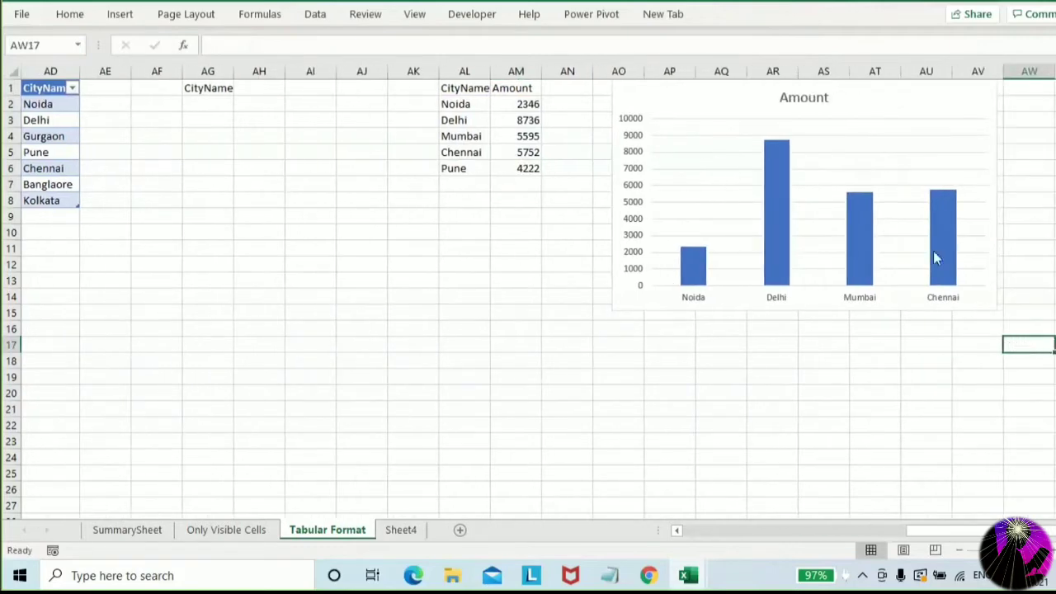
{"action": "left_click", "coordinate": [877, 120]}
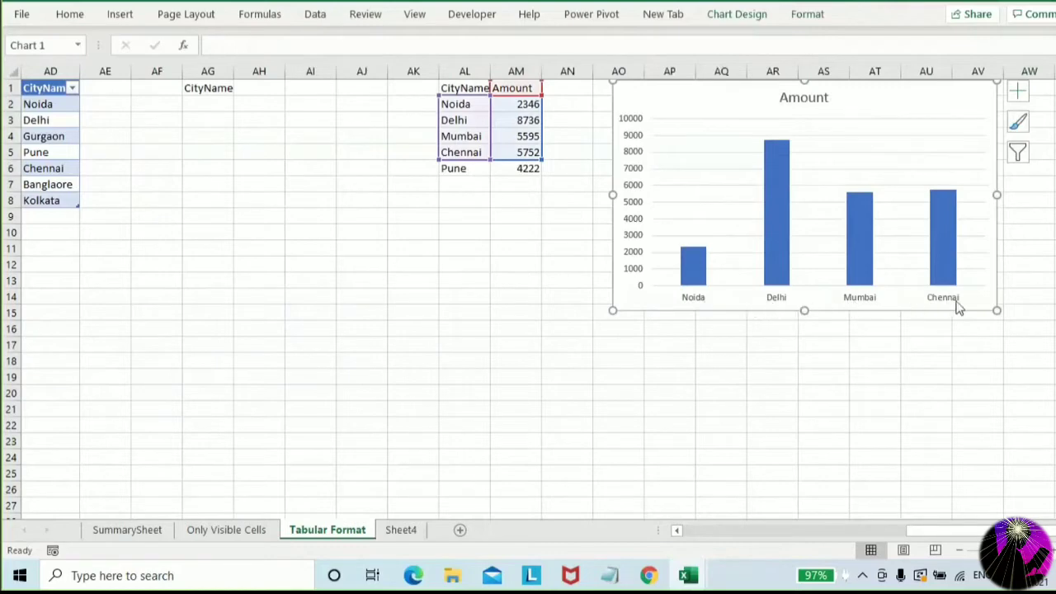
{"action": "left_click", "coordinate": [440, 291]}
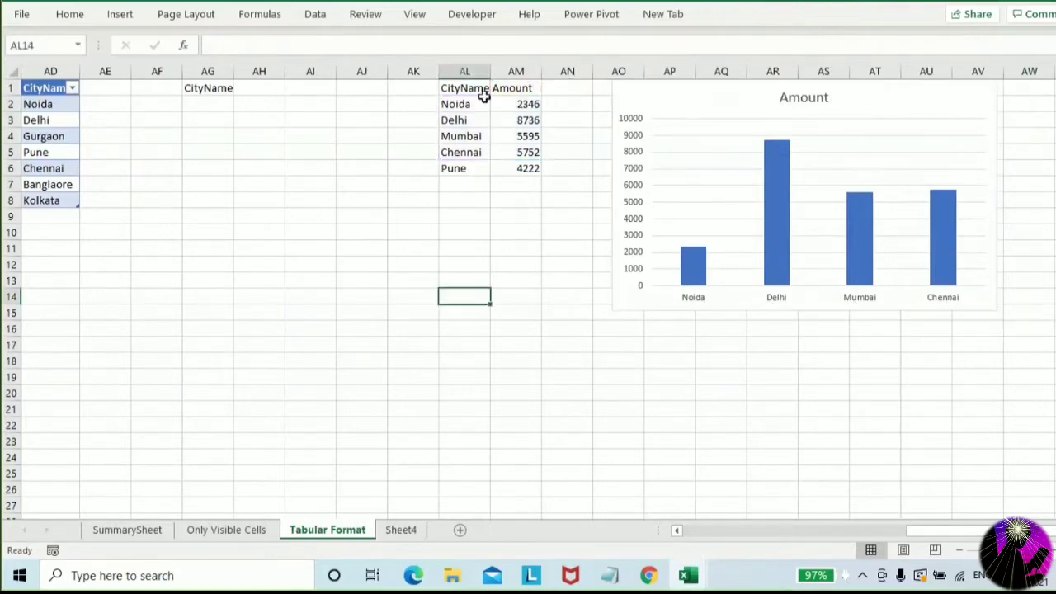
Copy the range AL1:AM5 to AI17 and convert the pasted copy into a table with headers
{"action": "left_click_drag", "start_coordinate": [477, 89], "coordinate": [520, 148]}
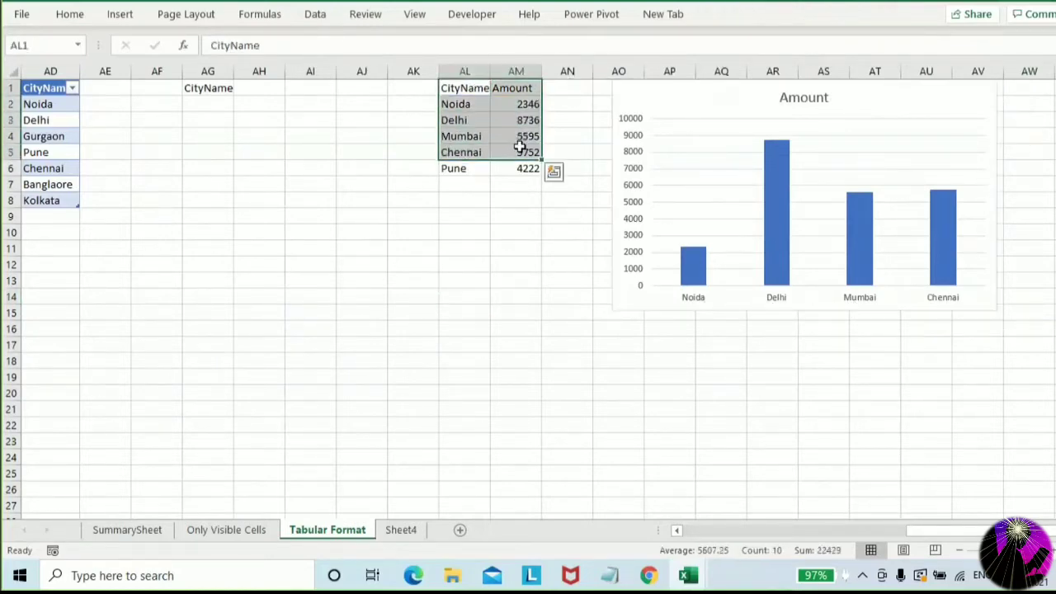
{"action": "key", "text": "ctrl+c"}
{"action": "scroll", "coordinate": [364, 305], "scroll_direction": "down", "scroll_amount": 1}
{"action": "left_click", "coordinate": [292, 294]}
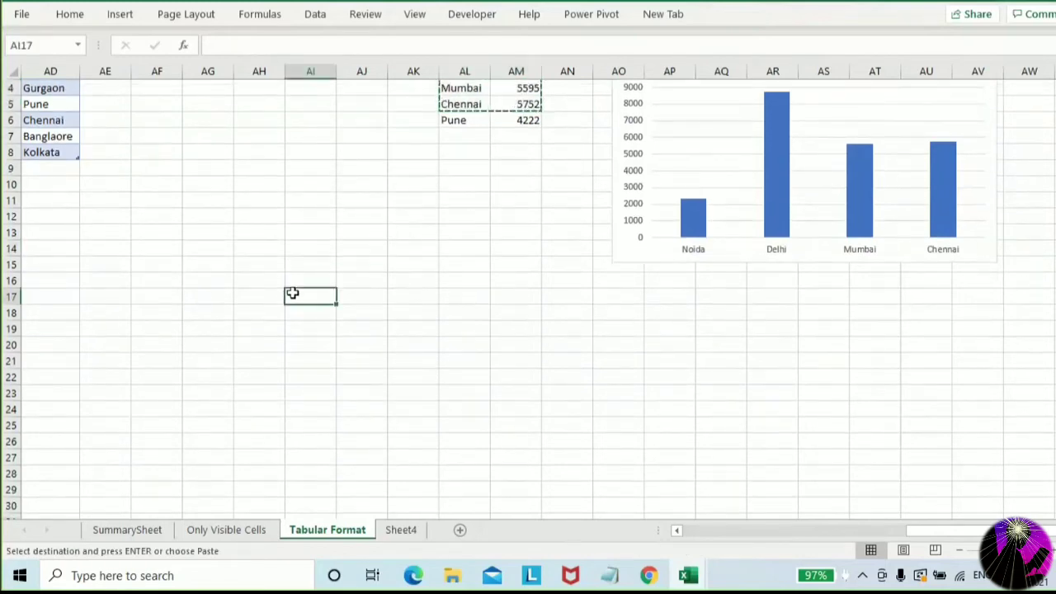
{"action": "key", "text": "ctrl+v"}
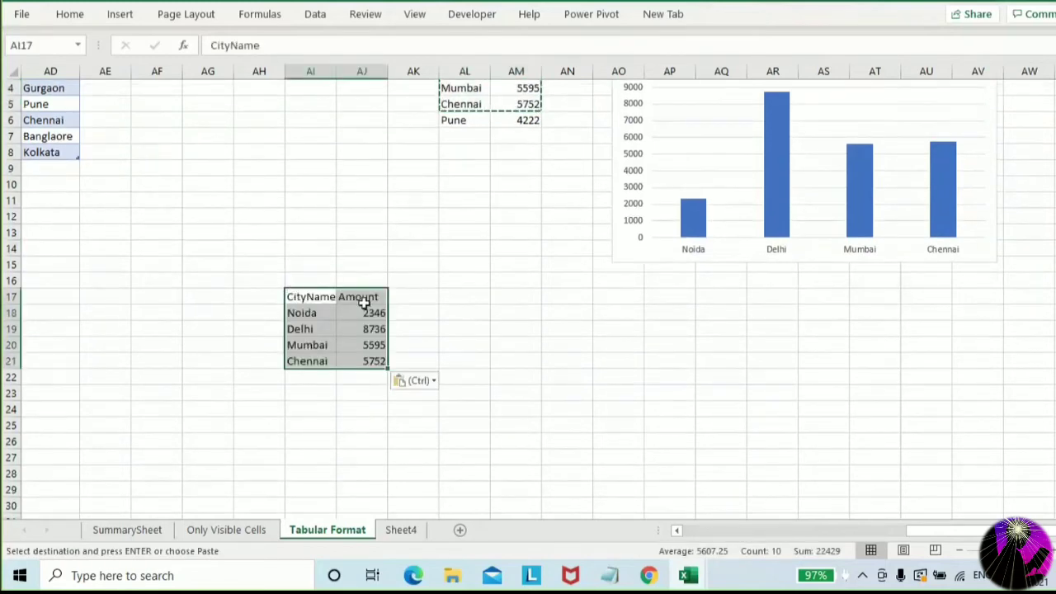
{"action": "key", "text": "ctrl+t"}
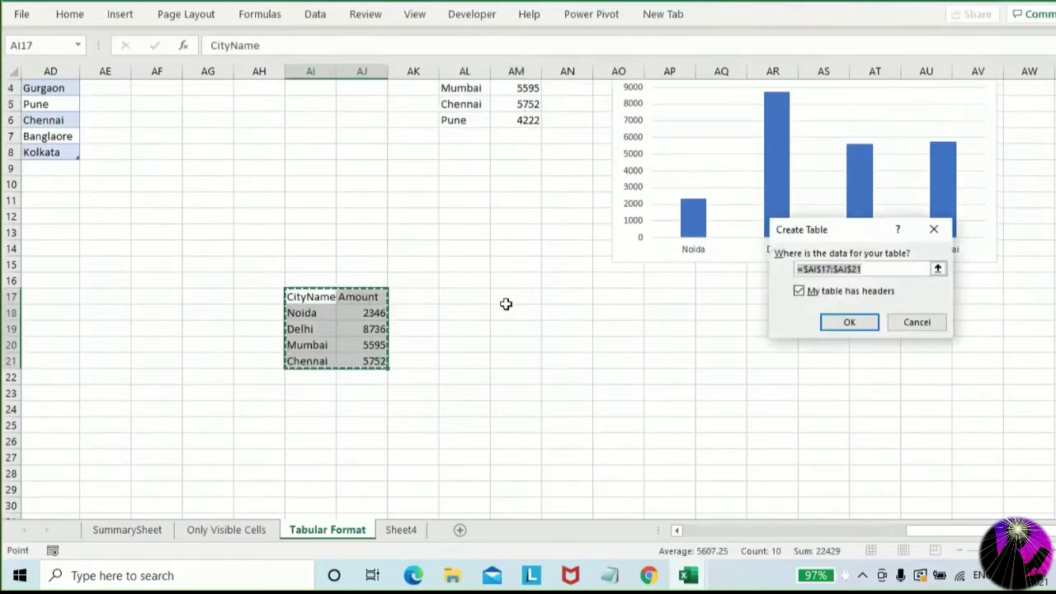
{"action": "left_click", "coordinate": [846, 322]}
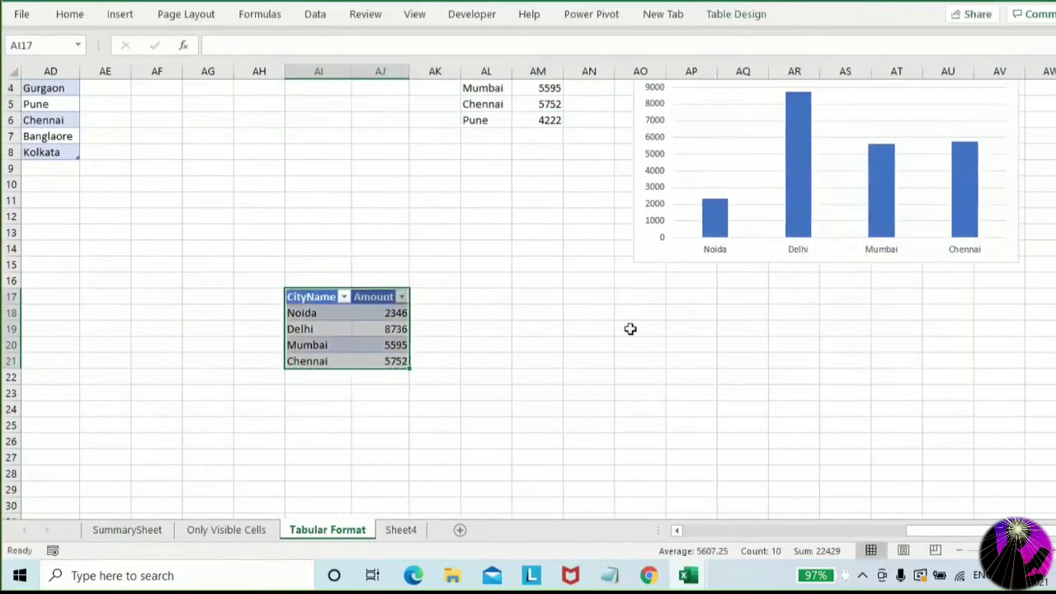
Insert the recommended Clustered Column chart for the new city table and place it directly below the existing Amount chart
{"action": "left_click", "coordinate": [120, 14]}
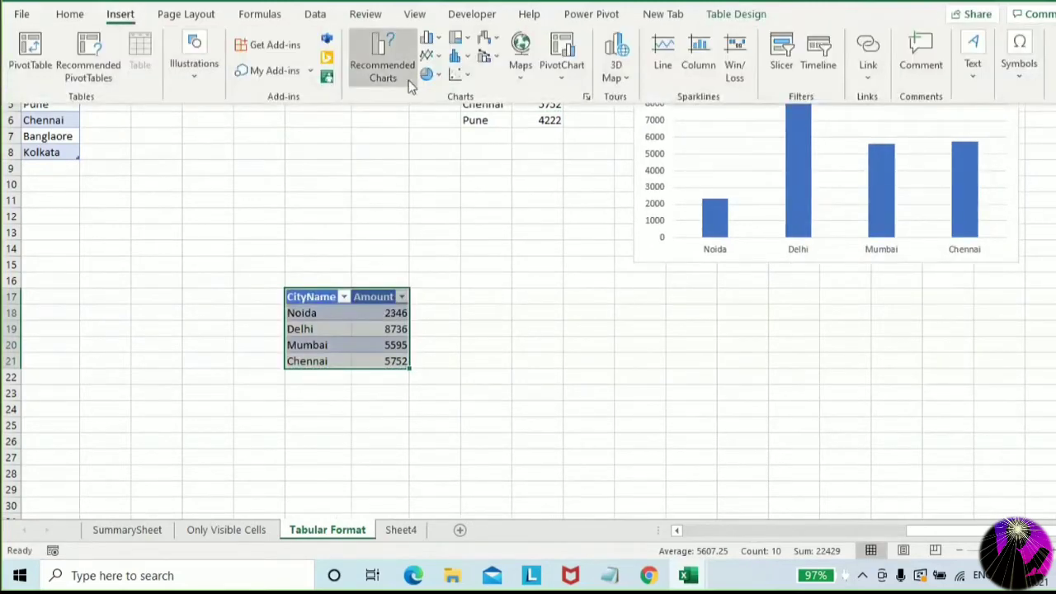
{"action": "left_click", "coordinate": [382, 75]}
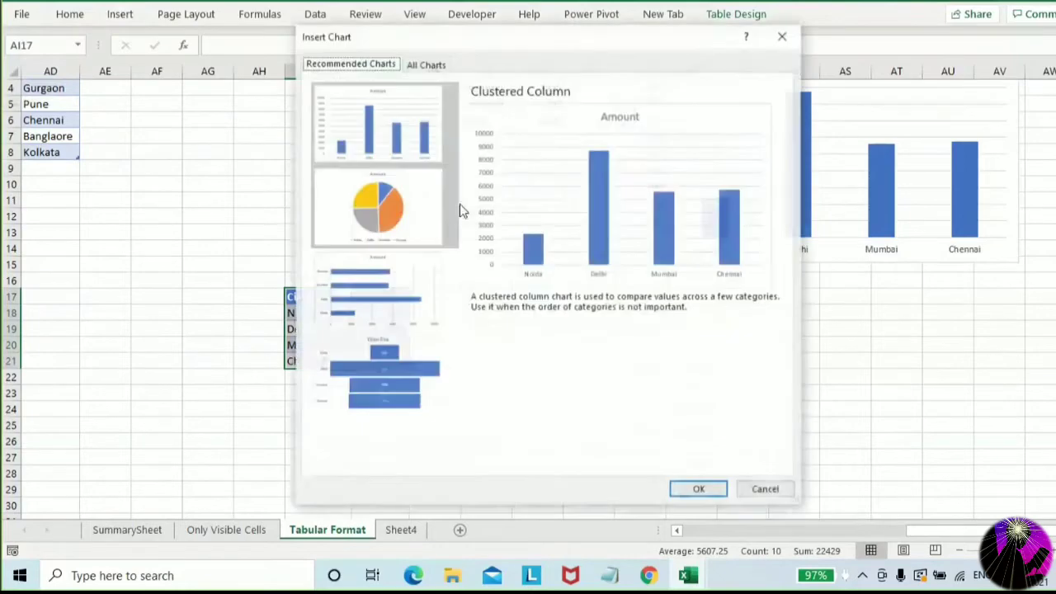
{"action": "left_click", "coordinate": [695, 488]}
{"action": "left_click_drag", "start_coordinate": [651, 212], "coordinate": [929, 283]}
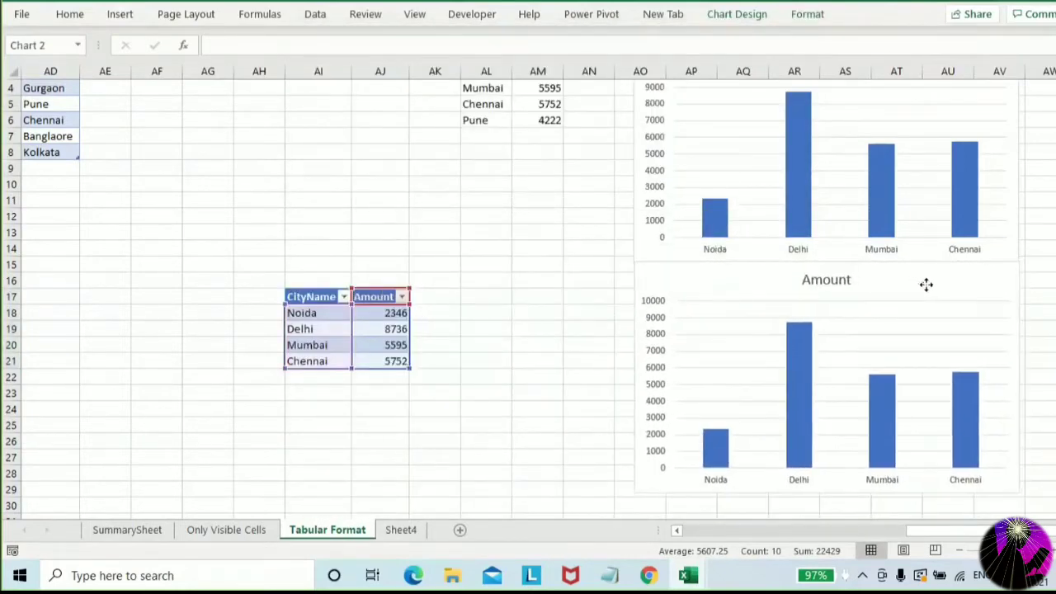
Append a record directly below Chennai in the new table, with city Pune and amount 4343
{"action": "left_click", "coordinate": [299, 374]}
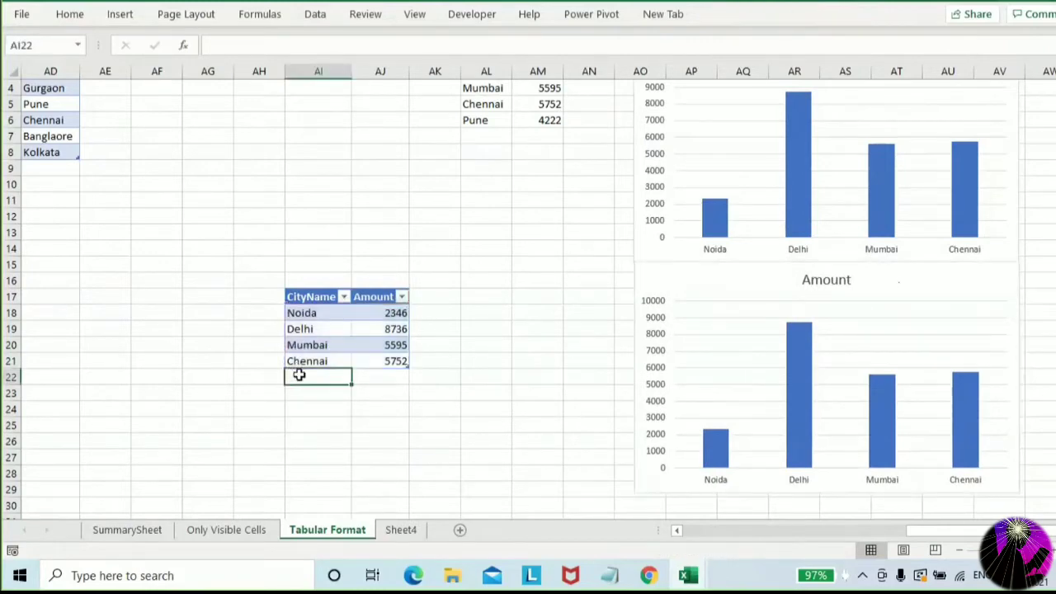
{"action": "type", "text": "Pune"}
{"action": "key", "text": "Tab"}
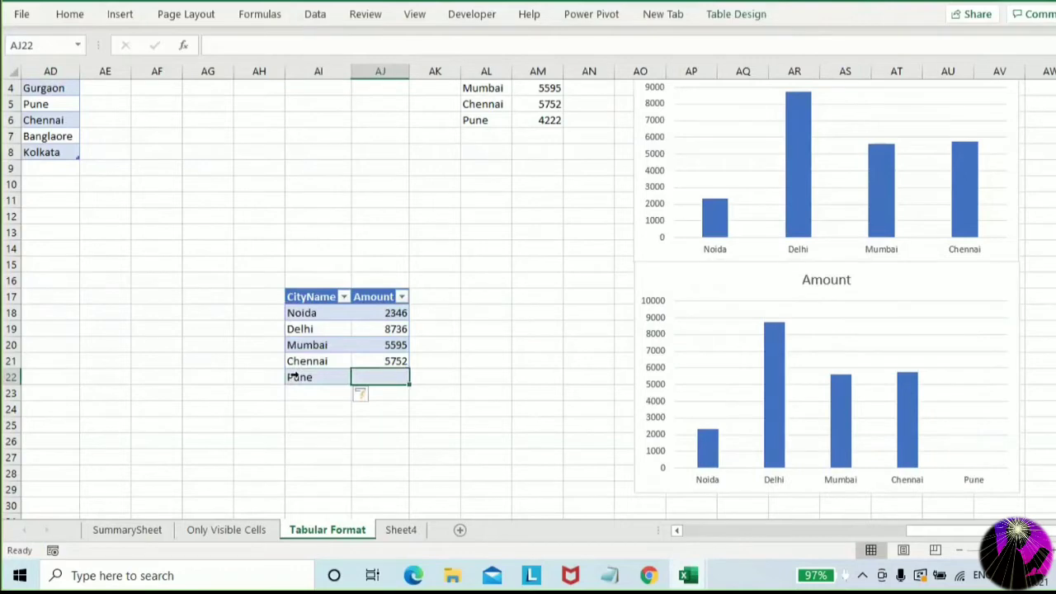
{"action": "type", "text": "43432"}
{"action": "key", "text": "BackSpace"}
{"action": "key", "text": "Return"}
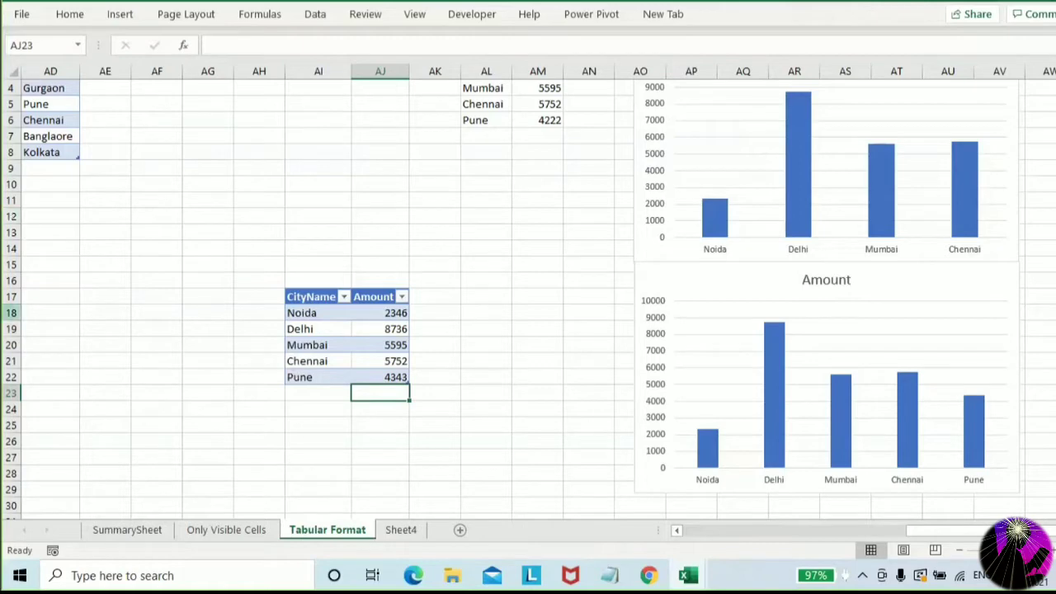
On SummarySheet, enter Tabular Format as the type of tip in the first empty table row, cell G9
{"action": "left_click", "coordinate": [137, 533]}
{"action": "left_click", "coordinate": [455, 198]}
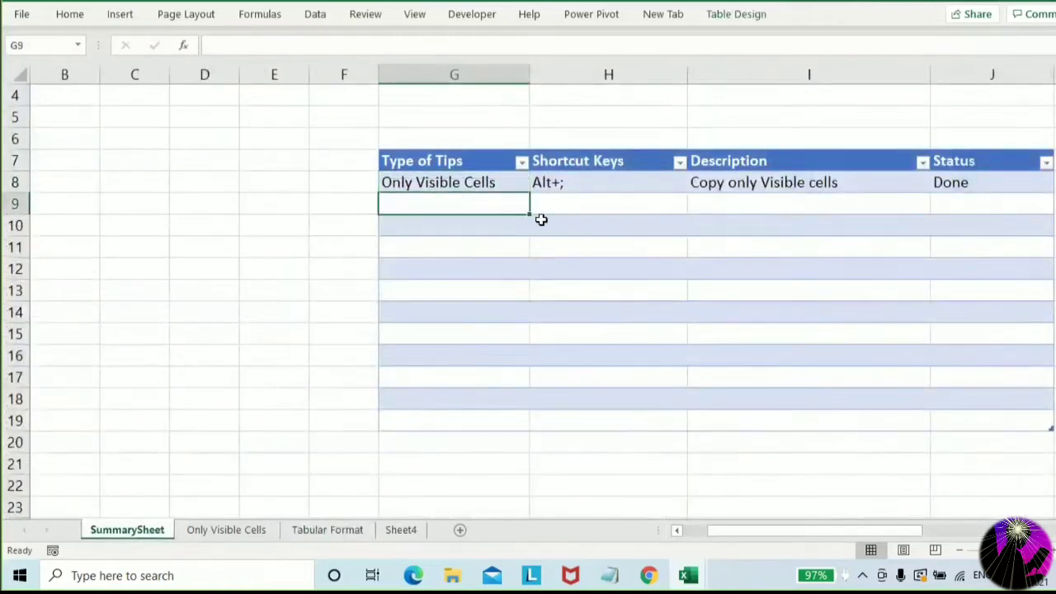
{"action": "type", "text": "No"}
{"action": "key", "text": "BackSpace"}
{"action": "key", "text": "BackSpace"}
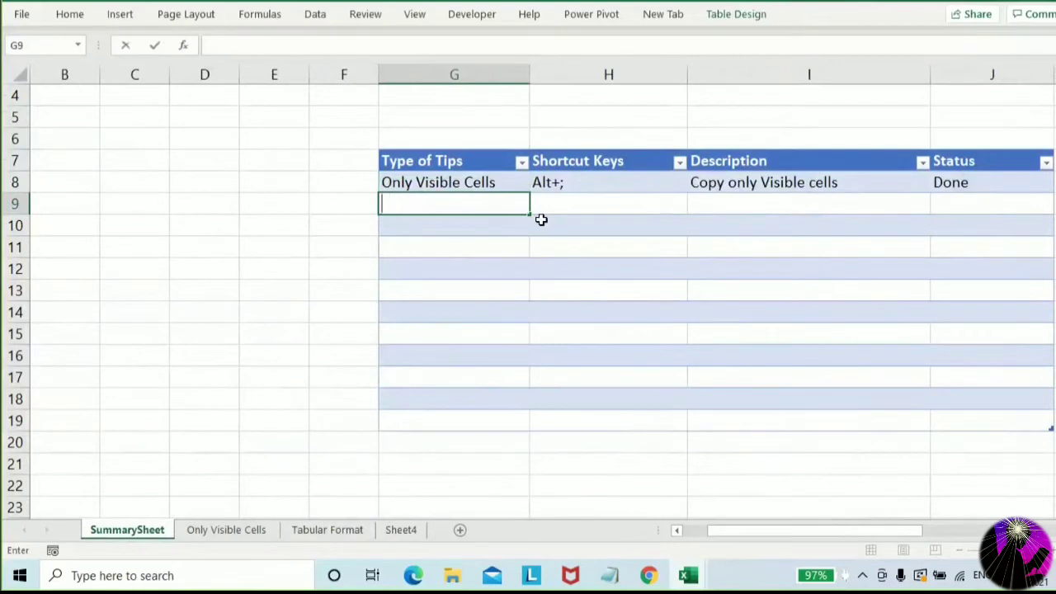
{"action": "type", "text": "Tabular "}
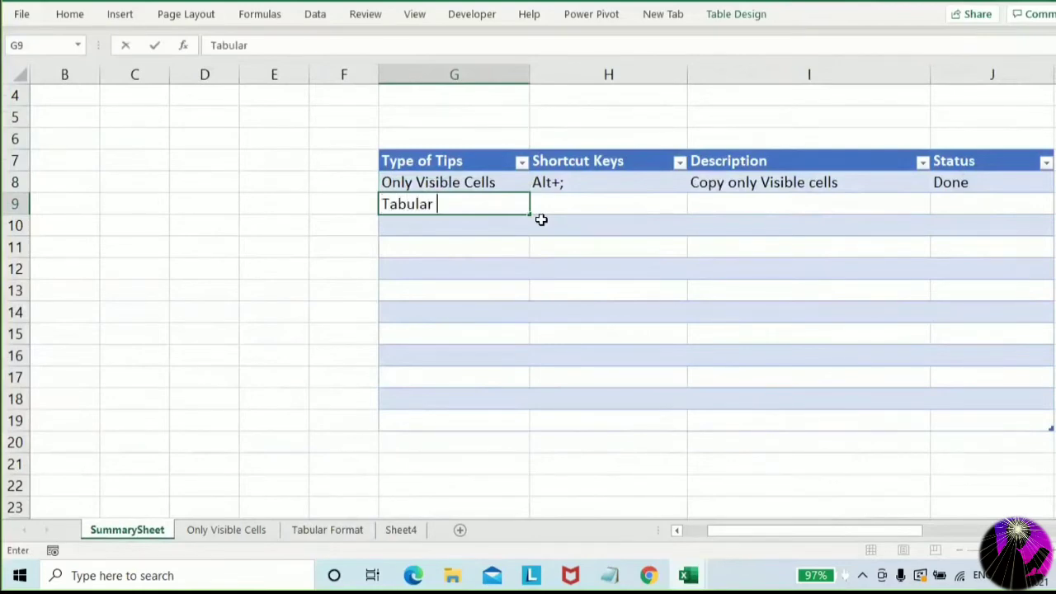
{"action": "type", "text": "Format"}
{"action": "key", "text": "Return"}
{"action": "key", "text": "Up"}
{"action": "key", "text": "Right"}
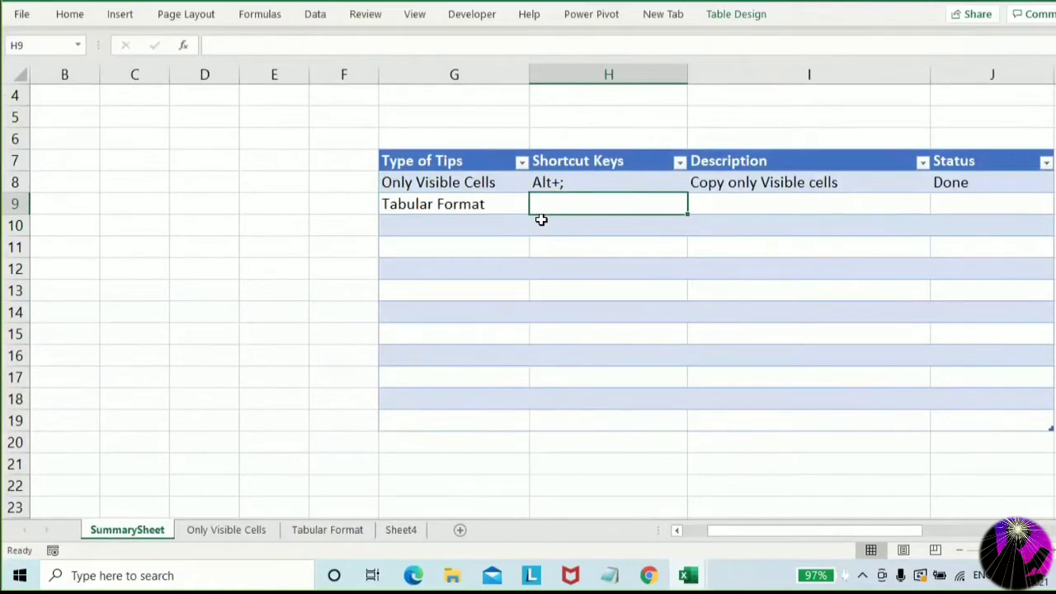
Enter Ctrl+t as the shortcut keys for the Tabular Format tip in cell H9
{"action": "type", "text": "c"}
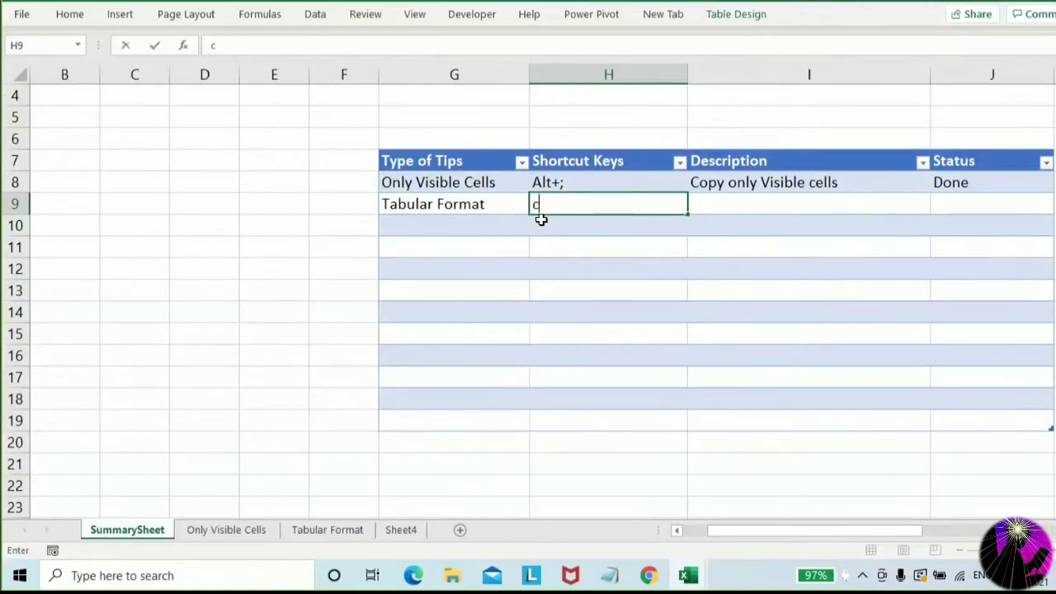
{"action": "key", "text": "BackSpace"}
{"action": "type", "text": "Ctrl"}
{"action": "key", "text": "BackSpace"}
{"action": "key", "text": "BackSpace"}
{"action": "key", "text": "BackSpace"}
{"action": "type", "text": "trl+t"}
{"action": "key", "text": "Return"}
{"action": "key", "text": "Up"}
{"action": "key", "text": "Right"}
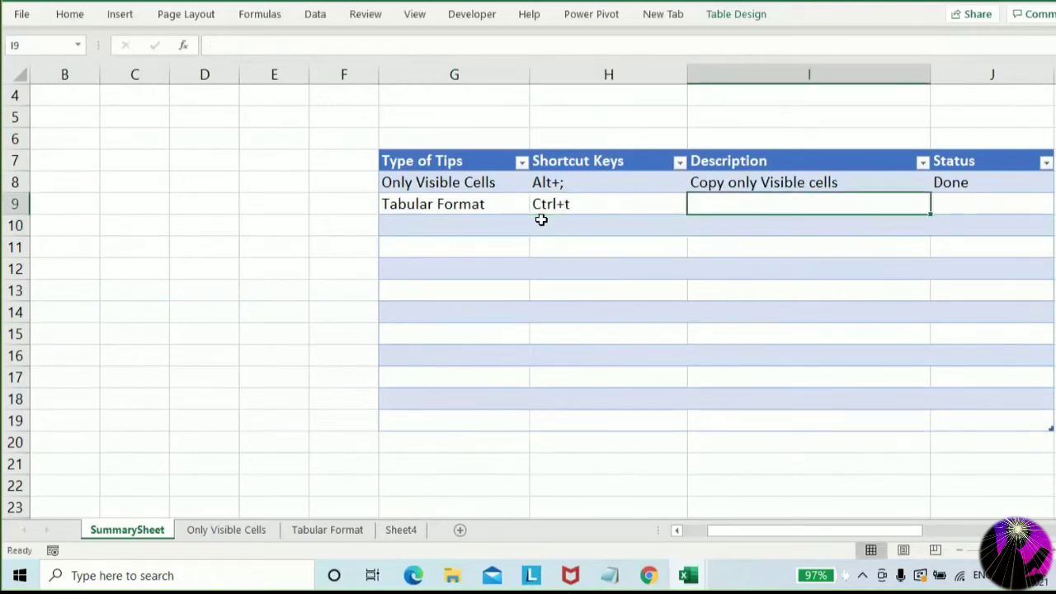
Complete the Tabular Format tip in row 9 with the description "Use to create Table" and the status "Done"
{"action": "type", "text": "Use to c"}
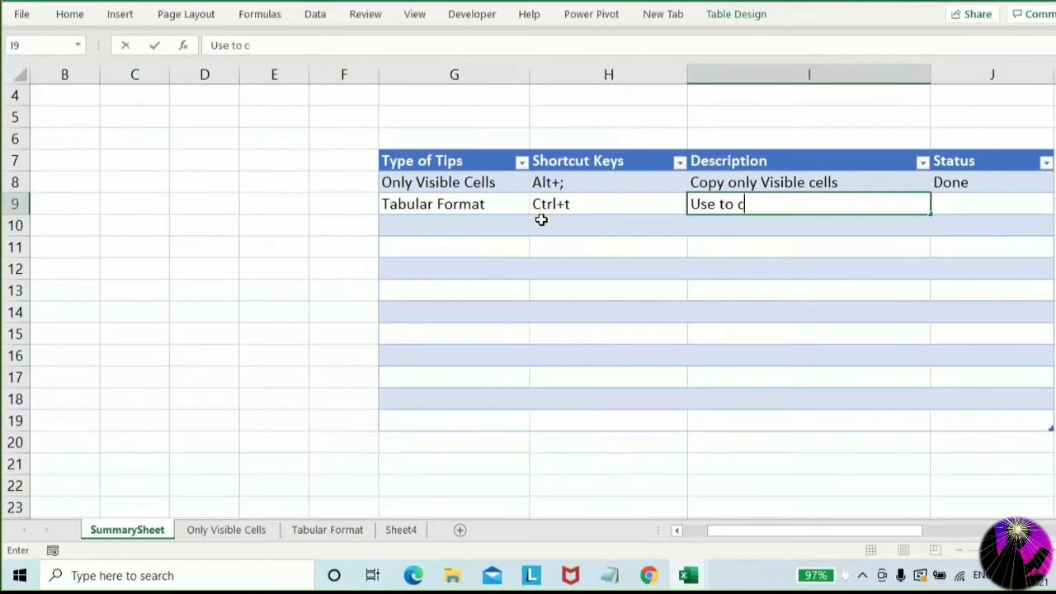
{"action": "type", "text": "reate Table"}
{"action": "key", "text": "Return"}
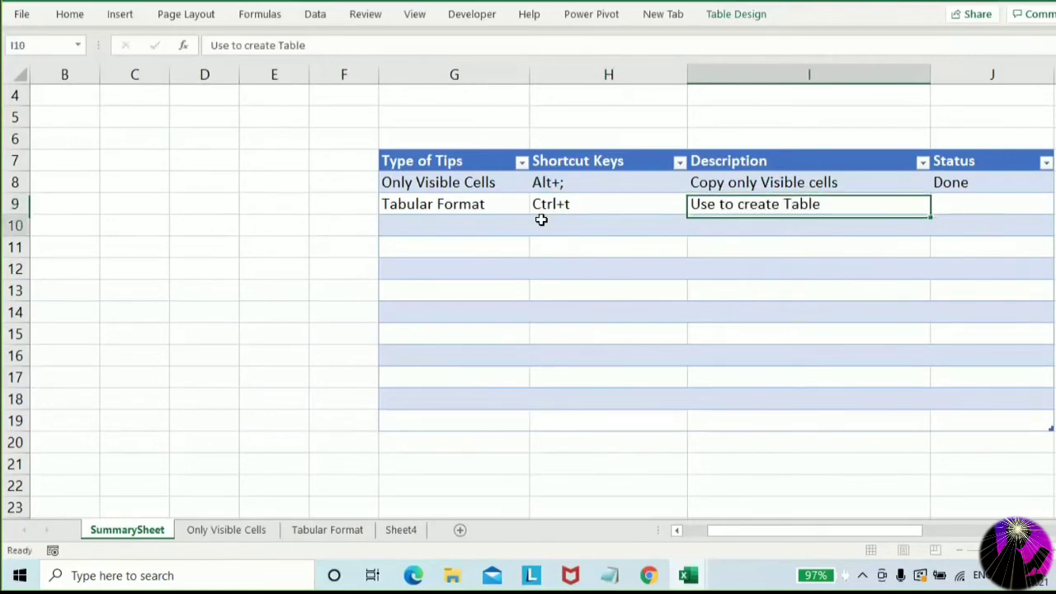
{"action": "key", "text": "Up"}
{"action": "key", "text": "Right"}
{"action": "type", "text": "Done"}
{"action": "key", "text": "Return"}
{"action": "key", "text": "Left"}
{"action": "key", "text": "Left"}
{"action": "key", "text": "Left"}
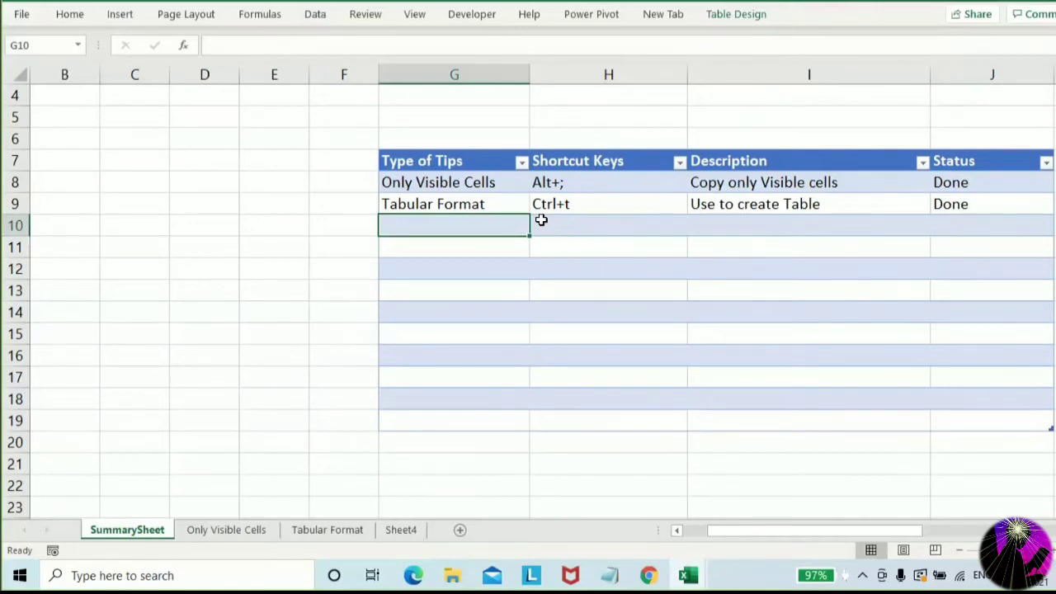
Delete everything on Sheet4, including both Agent tables
{"action": "left_click", "coordinate": [401, 529]}
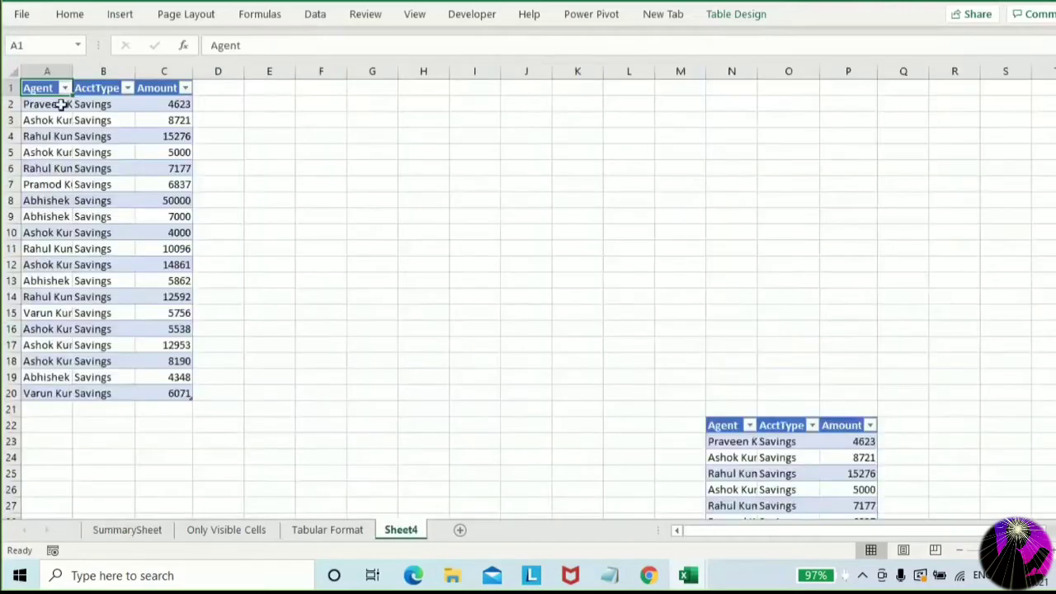
{"action": "left_click", "coordinate": [10, 88]}
{"action": "key", "text": "ctrl+a"}
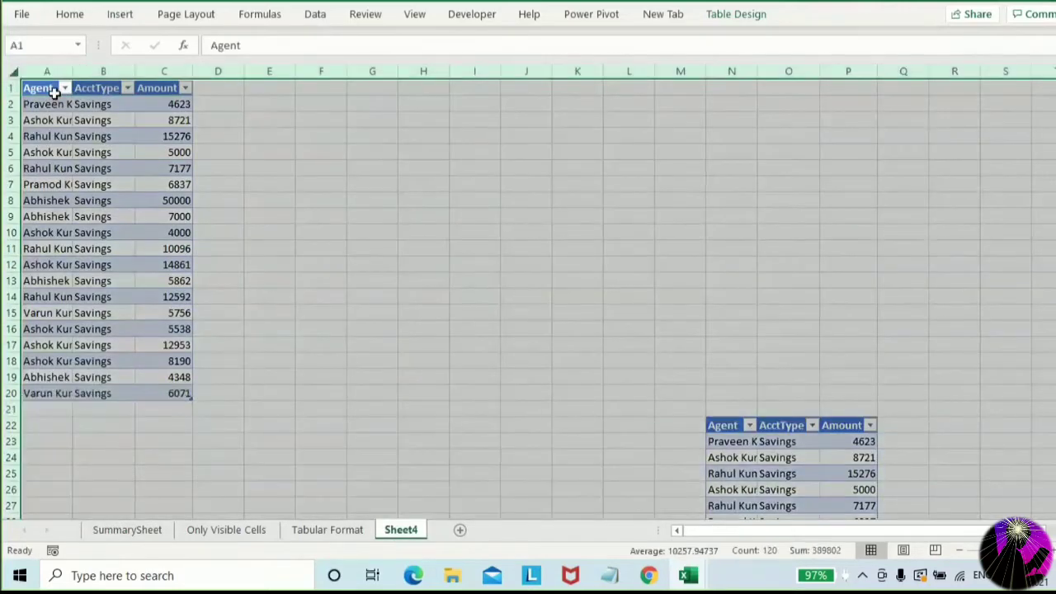
{"action": "key", "text": "Delete"}
{"action": "left_click", "coordinate": [391, 244]}
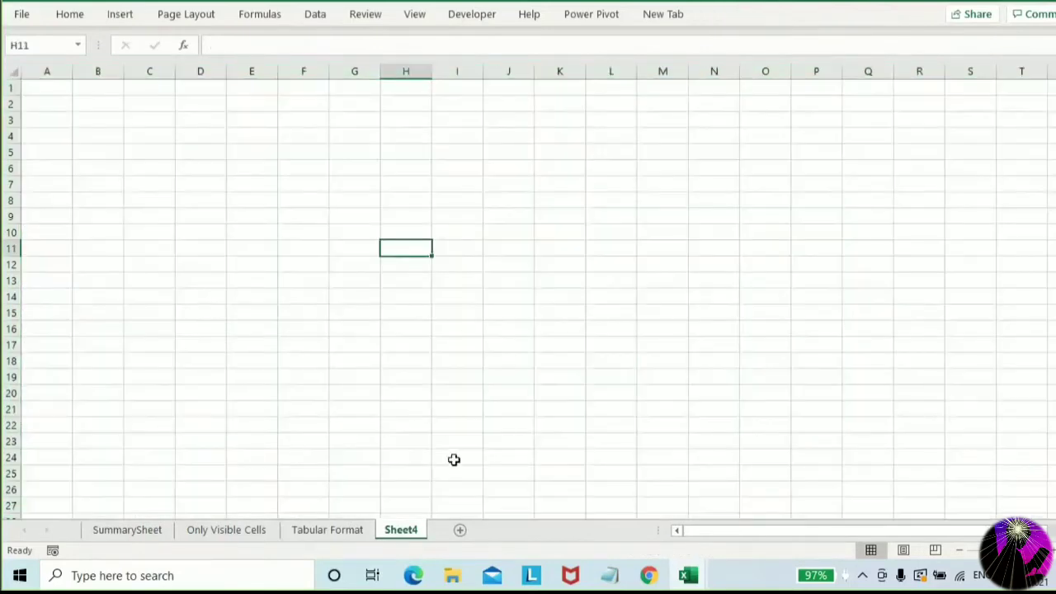
{"action": "mouse_move", "coordinate": [460, 577]}
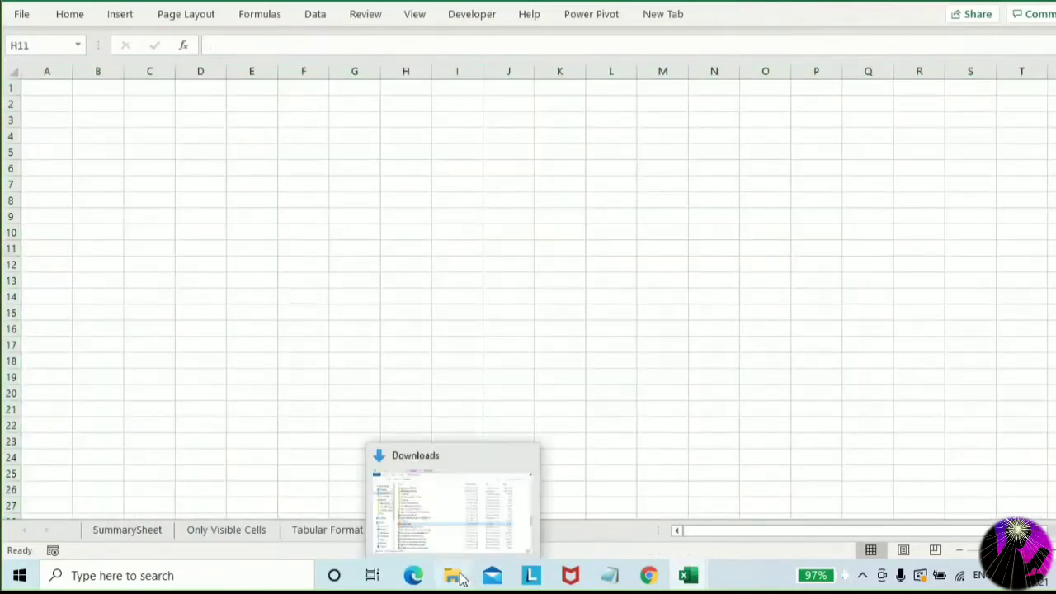
{"action": "left_click", "coordinate": [460, 577]}
{"action": "left_click", "coordinate": [170, 158]}
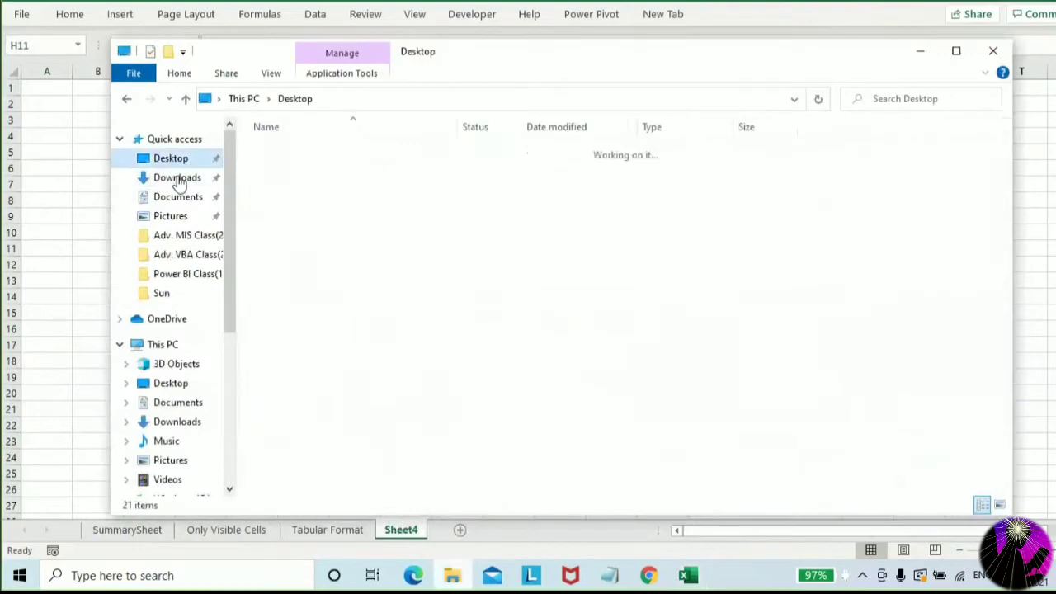
{"action": "left_click", "coordinate": [174, 177]}
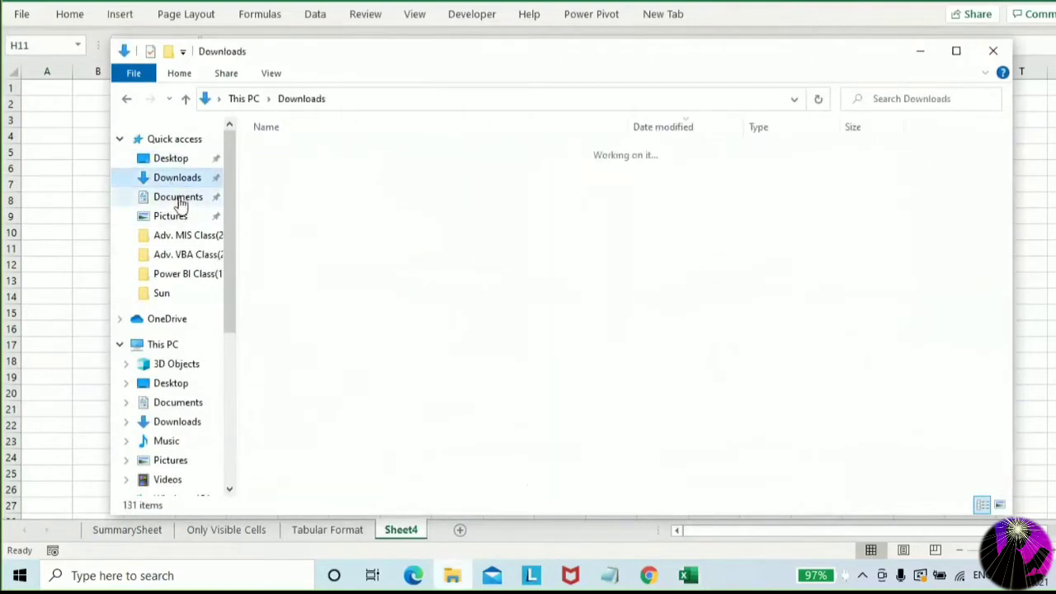
{"action": "scroll", "coordinate": [182, 224], "scroll_direction": "down", "scroll_amount": 1}
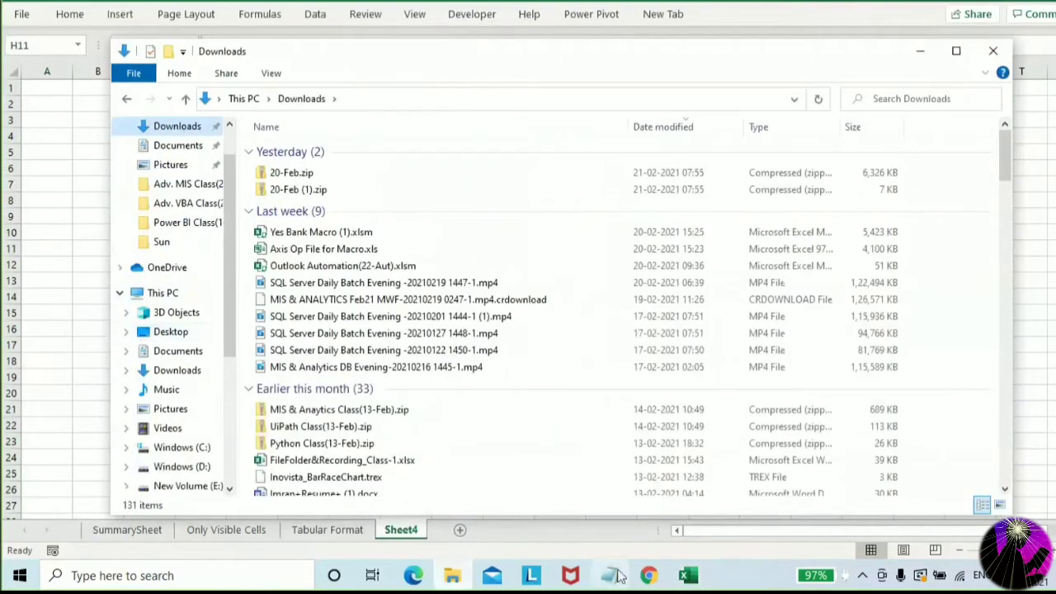
Return to the Book1 workbook and open Data.xlsx in the Python Class(20-Feb) folder from the recent workbooks
{"action": "left_click", "coordinate": [689, 577]}
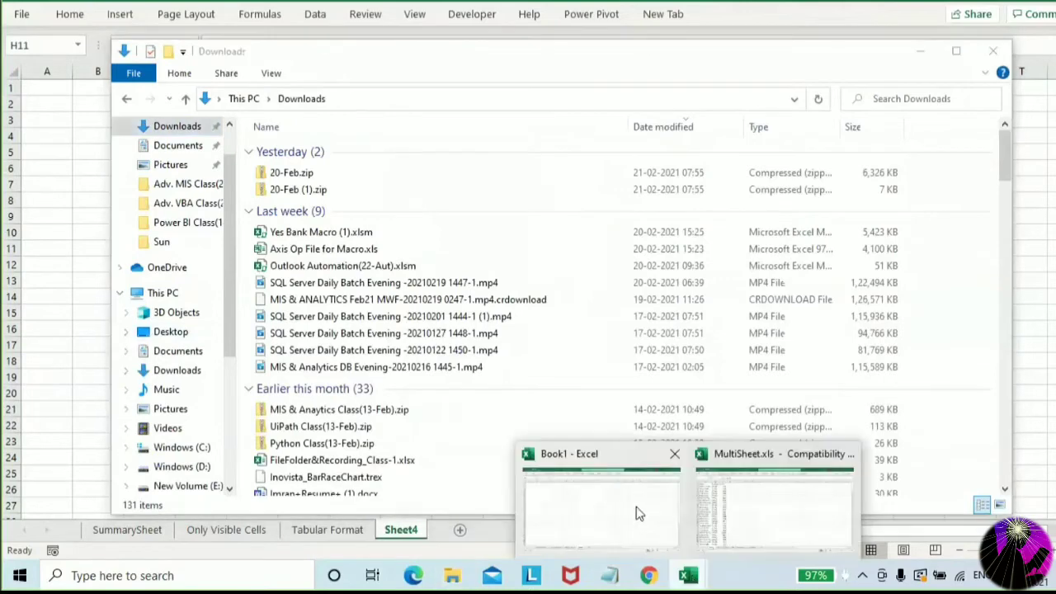
{"action": "left_click", "coordinate": [639, 513]}
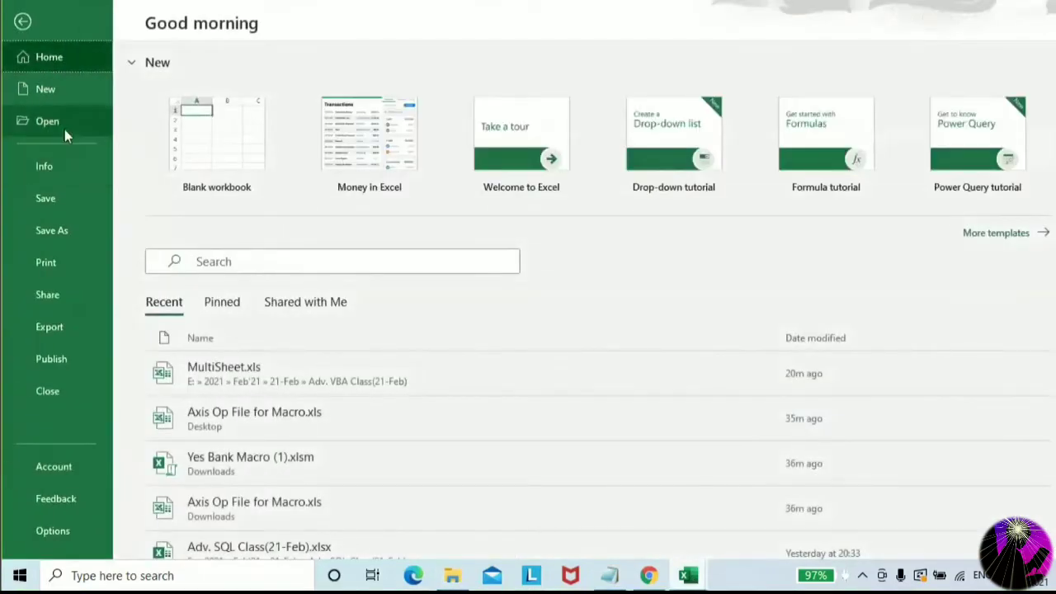
{"action": "scroll", "coordinate": [313, 391], "scroll_direction": "down", "scroll_amount": 3}
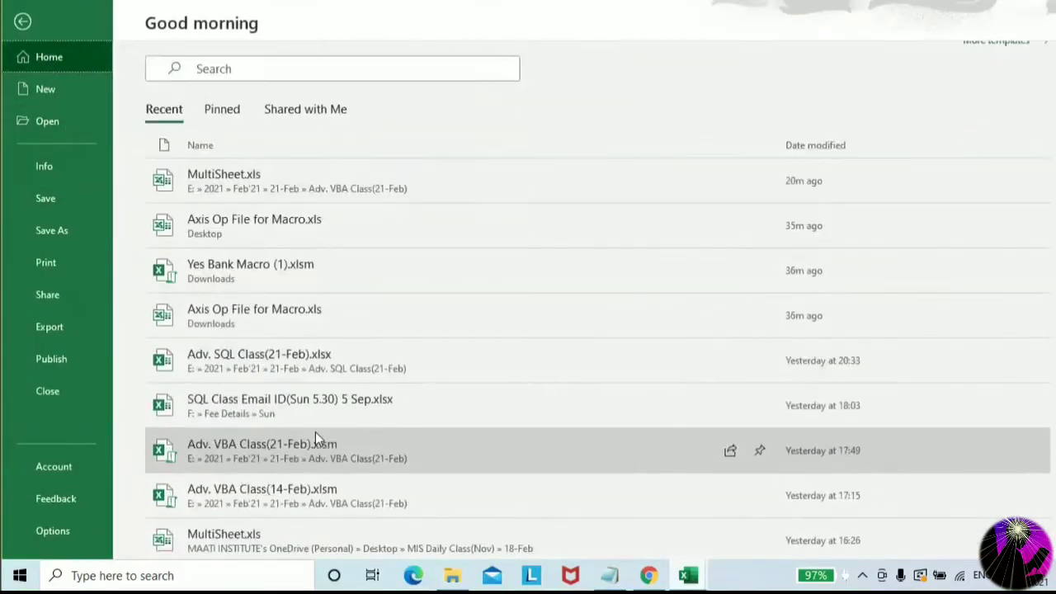
{"action": "scroll", "coordinate": [315, 432], "scroll_direction": "down", "scroll_amount": 2}
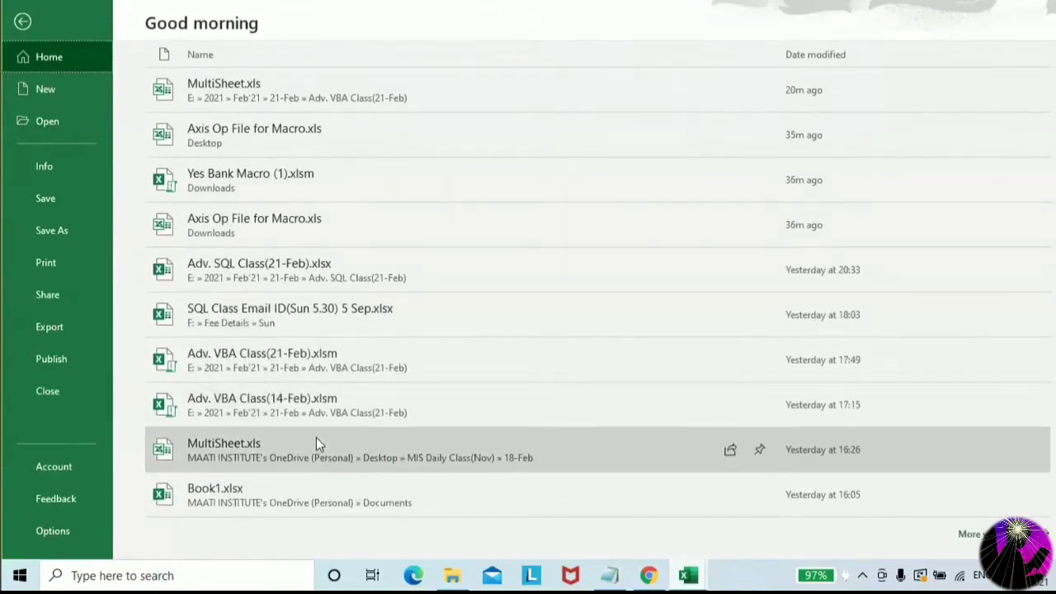
{"action": "left_click", "coordinate": [969, 533]}
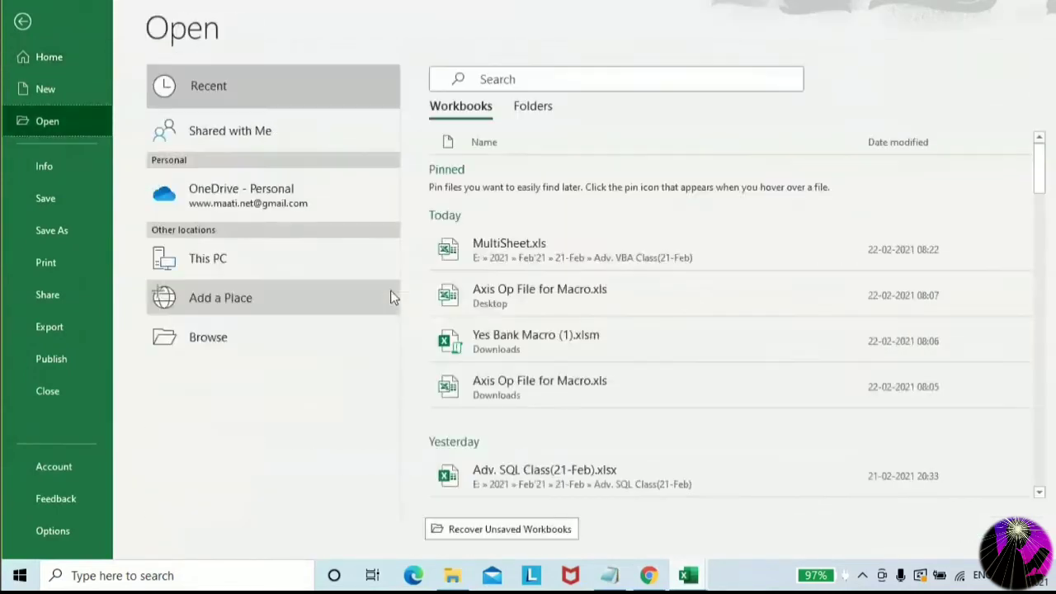
{"action": "scroll", "coordinate": [594, 369], "scroll_direction": "down", "scroll_amount": 5}
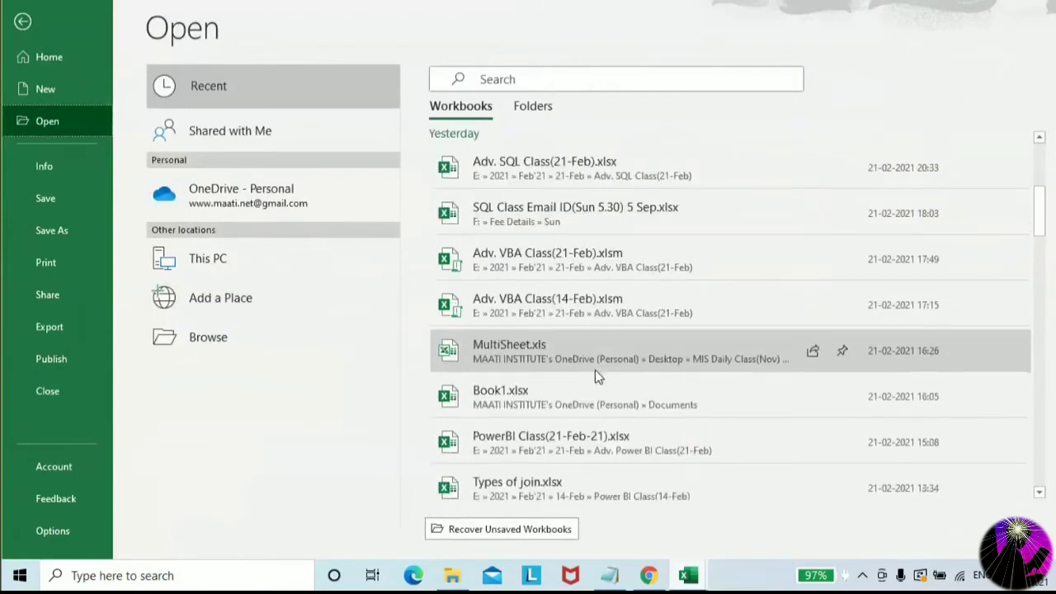
{"action": "scroll", "coordinate": [595, 370], "scroll_direction": "down", "scroll_amount": 2}
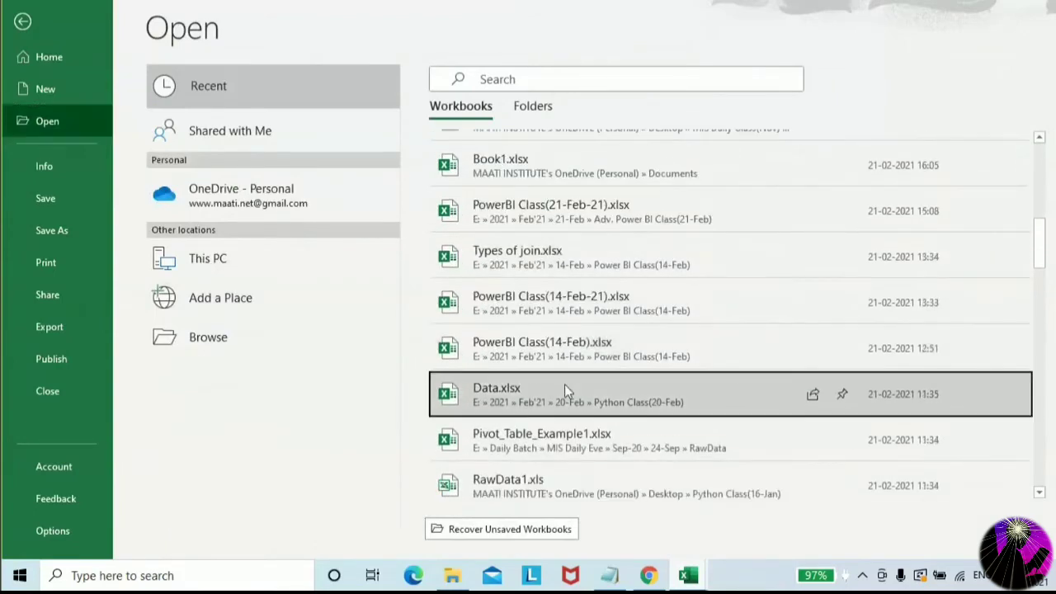
{"action": "left_click", "coordinate": [565, 386]}
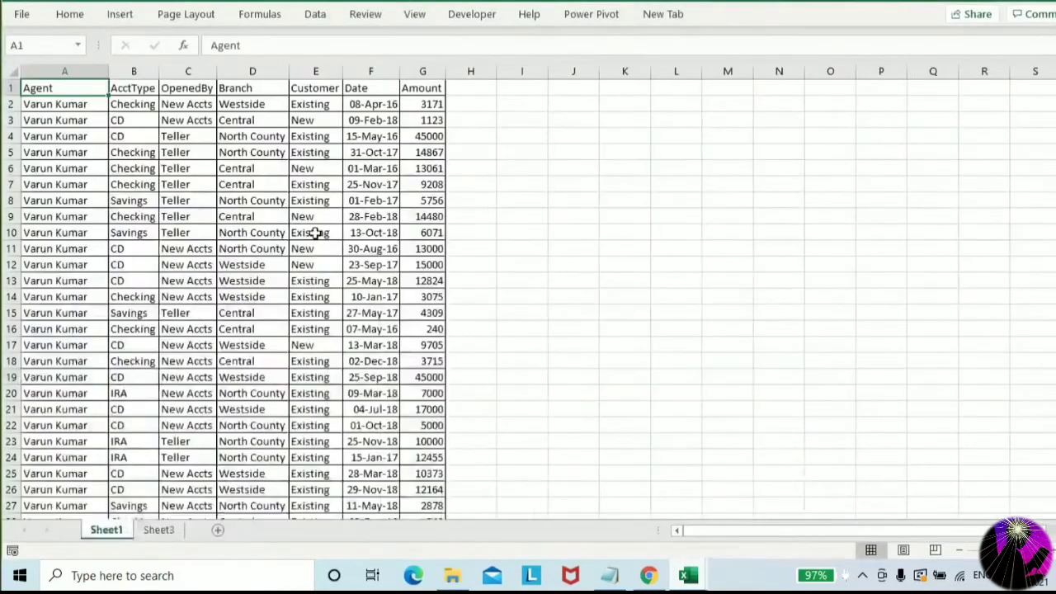
Copy the full data range on Sheet1 of Data.xlsx, from the Agent to the Amount column with headers
{"action": "key", "text": "ctrl+Home"}
{"action": "key", "text": "ctrl+shift+Right"}
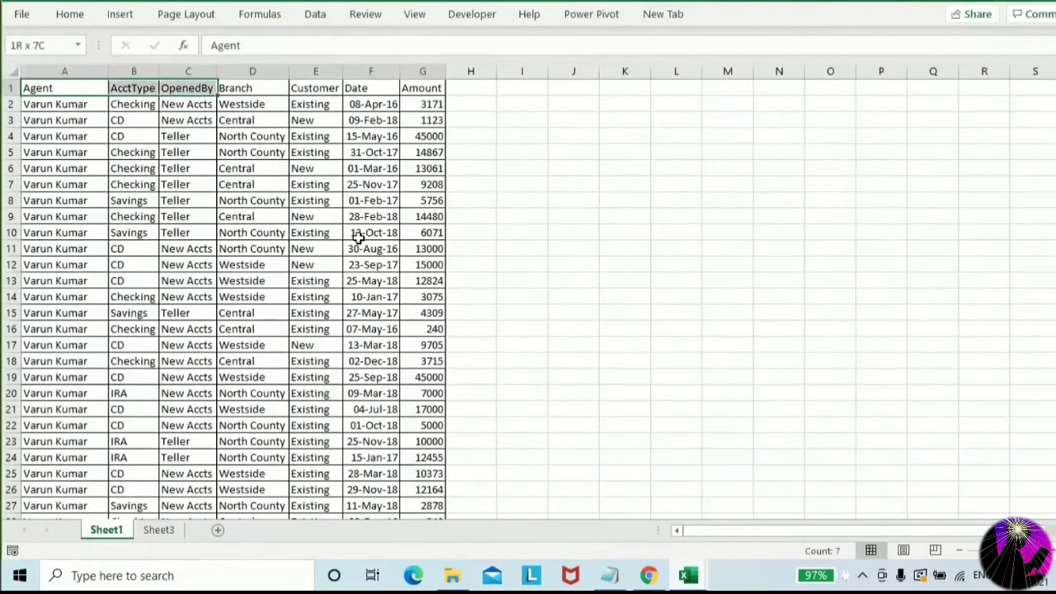
{"action": "key", "text": "ctrl+shift+Down"}
{"action": "key", "text": "ctrl+c"}
Switch back to Sheet4 in Book1 and paste the copied data starting at cell A10
{"action": "key", "text": "alt+Tab"}
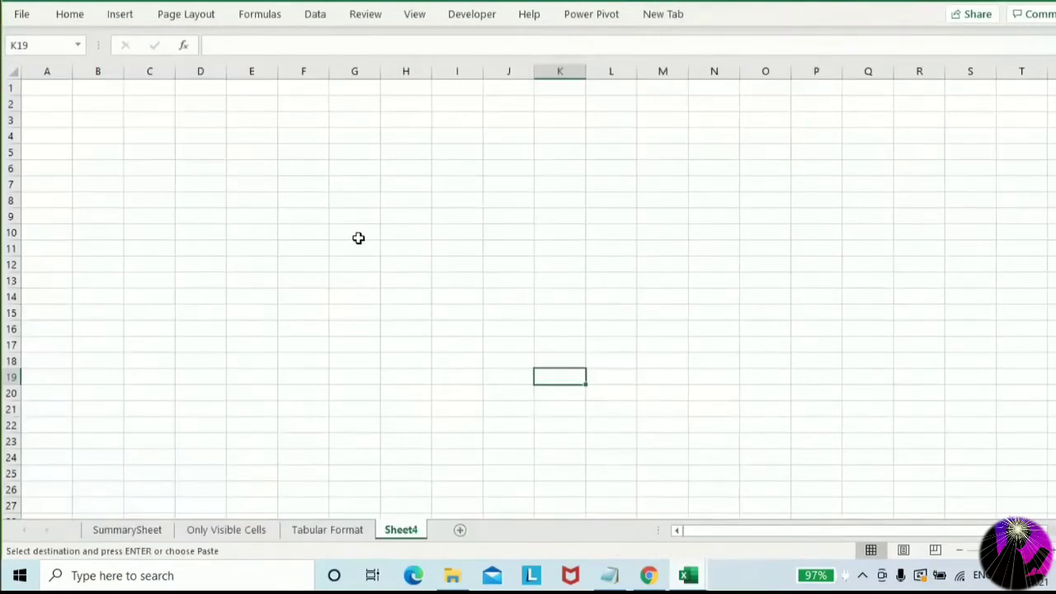
{"action": "key", "text": "ctrl+Up"}
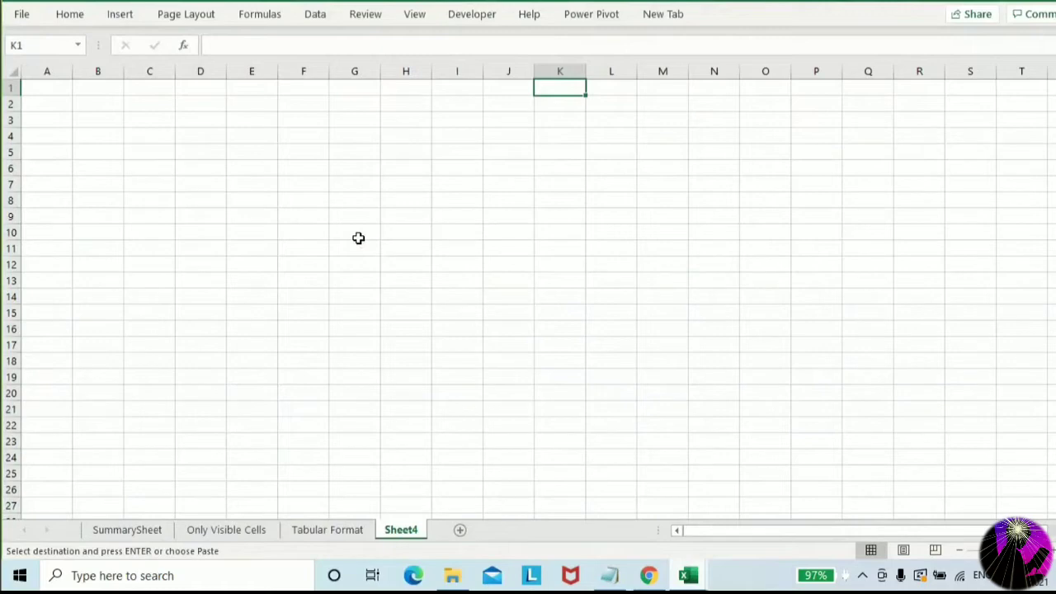
{"action": "key", "text": "Down"}
{"action": "key", "text": "Down"}
{"action": "key", "text": "Down"}
{"action": "key", "text": "Down"}
{"action": "key", "text": "Down"}
{"action": "key", "text": "Down"}
{"action": "key", "text": "Down"}
{"action": "key", "text": "Down"}
{"action": "key", "text": "Down"}
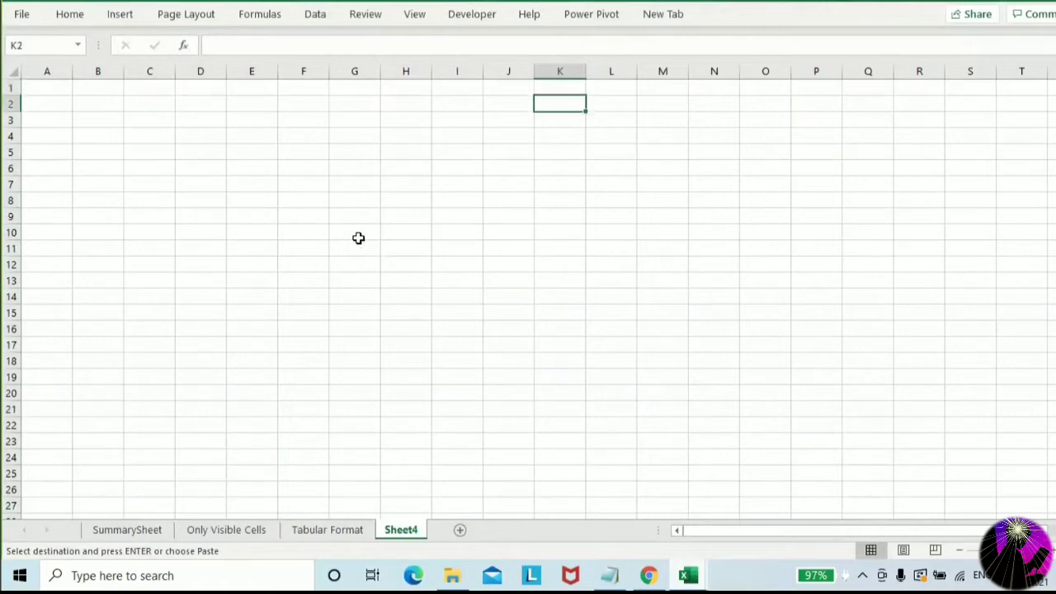
{"action": "key", "text": "Left"}
{"action": "key", "text": "Left"}
{"action": "key", "text": "Left"}
{"action": "key", "text": "Left"}
{"action": "key", "text": "Left"}
{"action": "key", "text": "Left"}
{"action": "key", "text": "Left"}
{"action": "key", "text": "Left"}
{"action": "key", "text": "Left"}
{"action": "key", "text": "Left"}
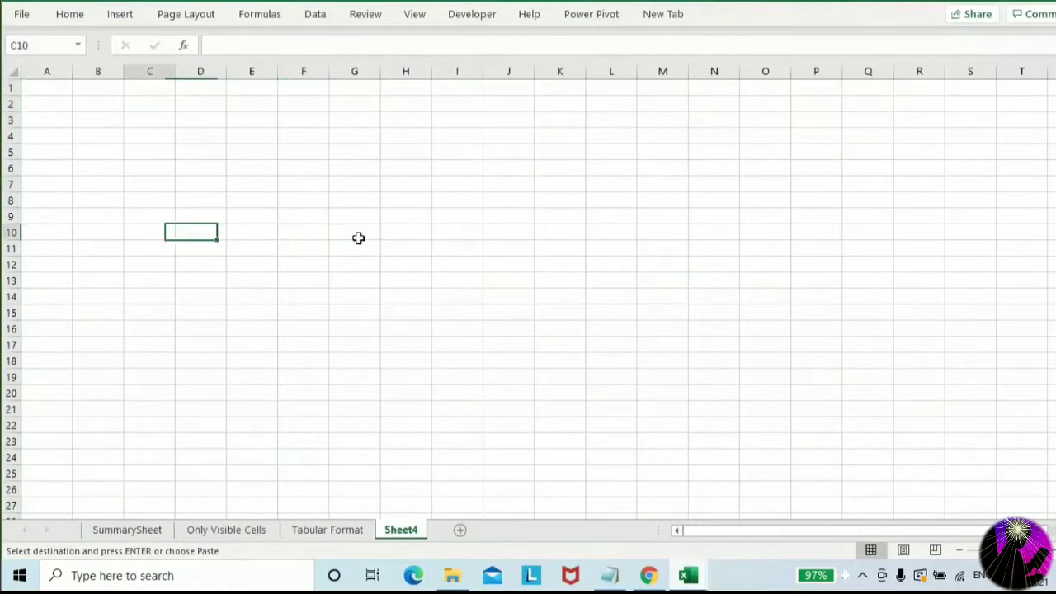
{"action": "key", "text": "ctrl+v"}
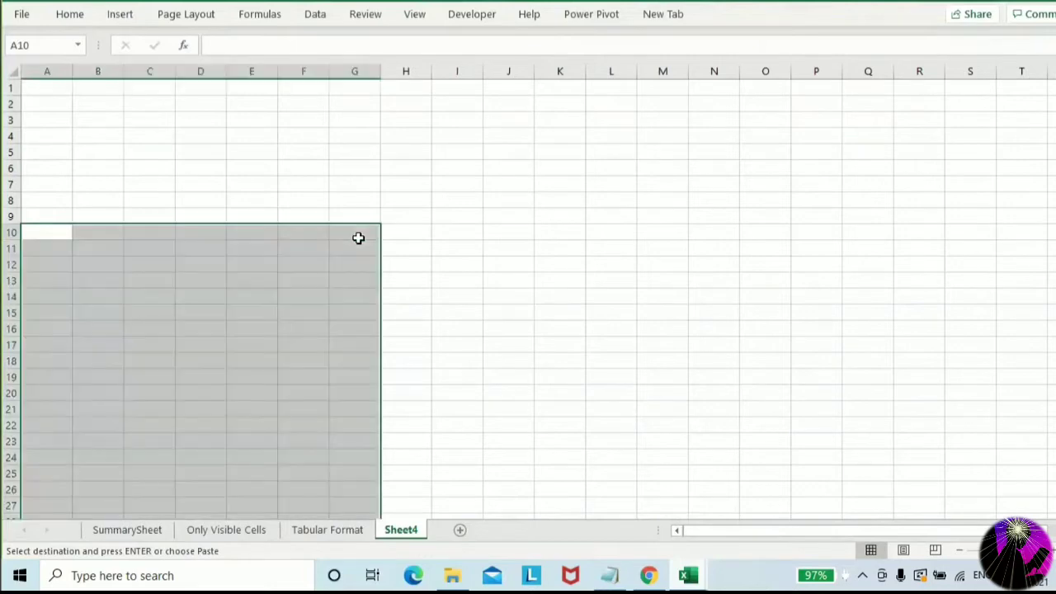
Autofit the column widths of the pasted data on Sheet4 and look over its rows
{"action": "key", "text": "alt+o"}
{"action": "key", "text": "c"}
{"action": "key", "text": "a"}
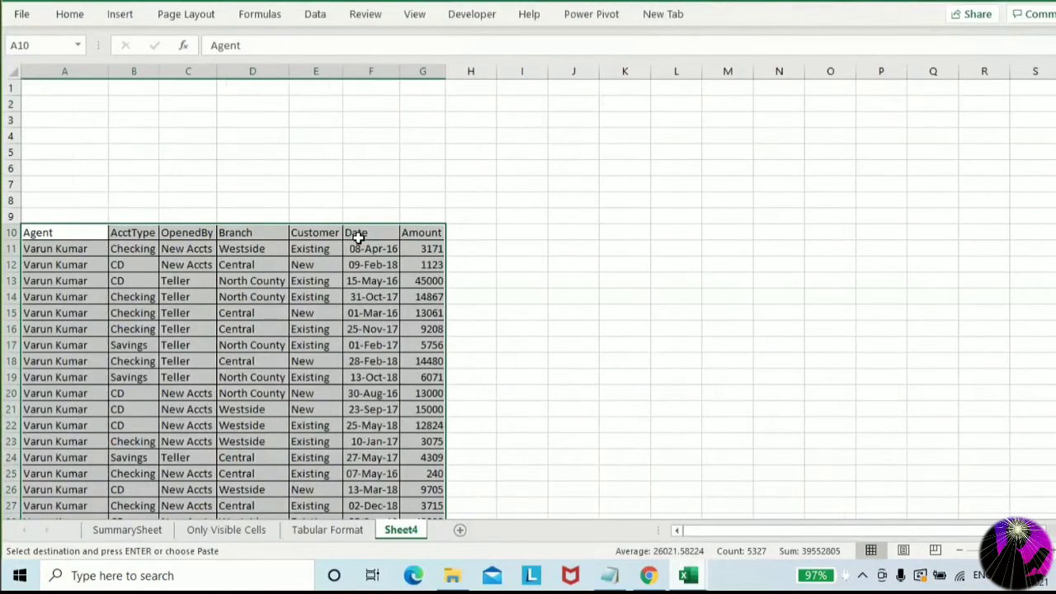
{"action": "left_click", "coordinate": [313, 265]}
{"action": "scroll", "coordinate": [304, 294], "scroll_direction": "down", "scroll_amount": 5}
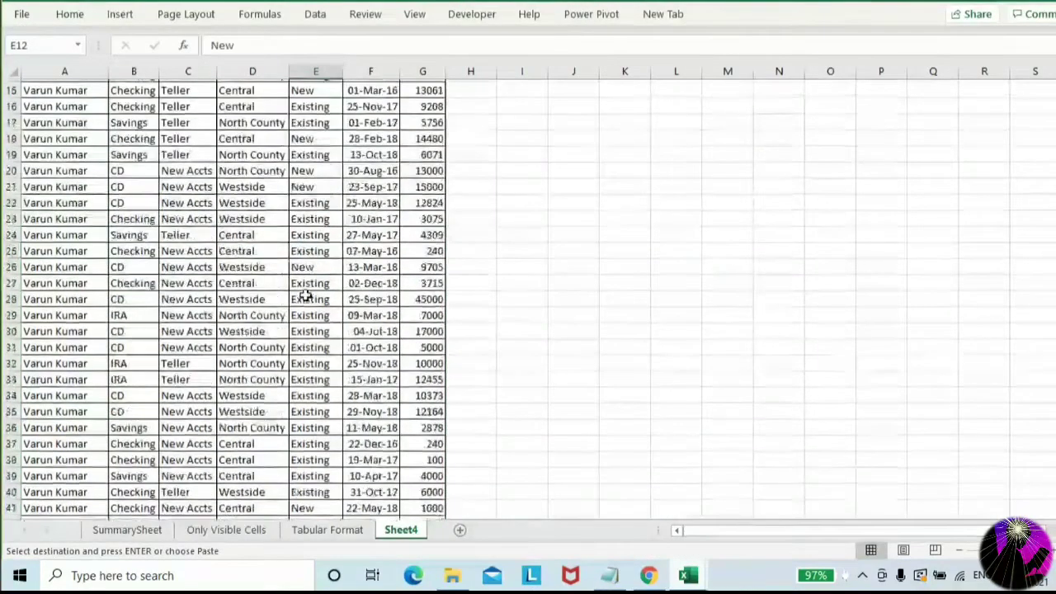
{"action": "scroll", "coordinate": [305, 295], "scroll_direction": "up", "scroll_amount": 5}
Turn on filters for the header row A10:G10 and view the Agent column's filter values without applying any
{"action": "left_click_drag", "start_coordinate": [68, 234], "coordinate": [404, 232]}
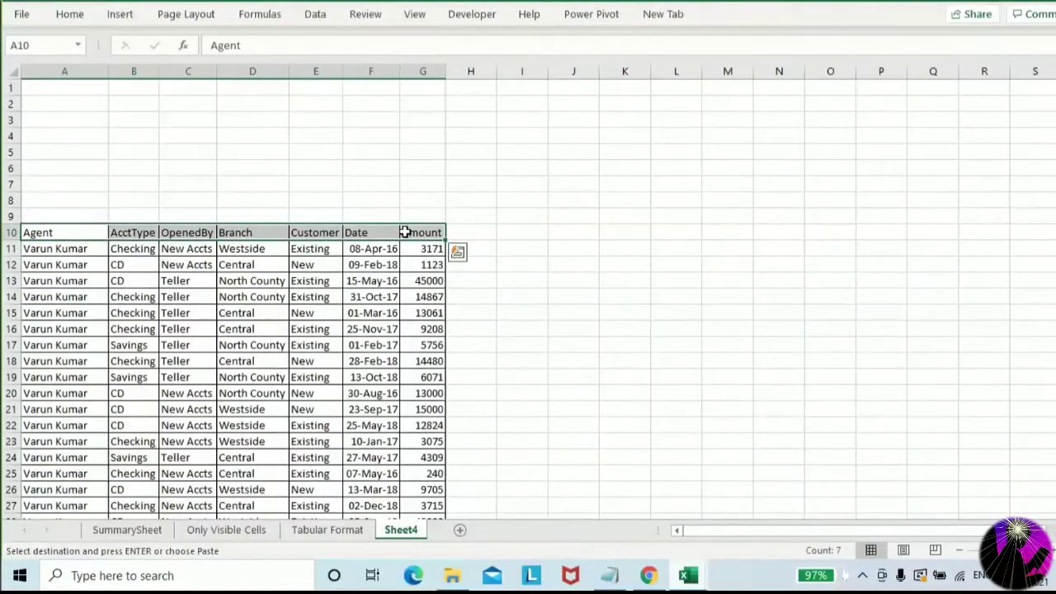
{"action": "key", "text": "ctrl+shift+l"}
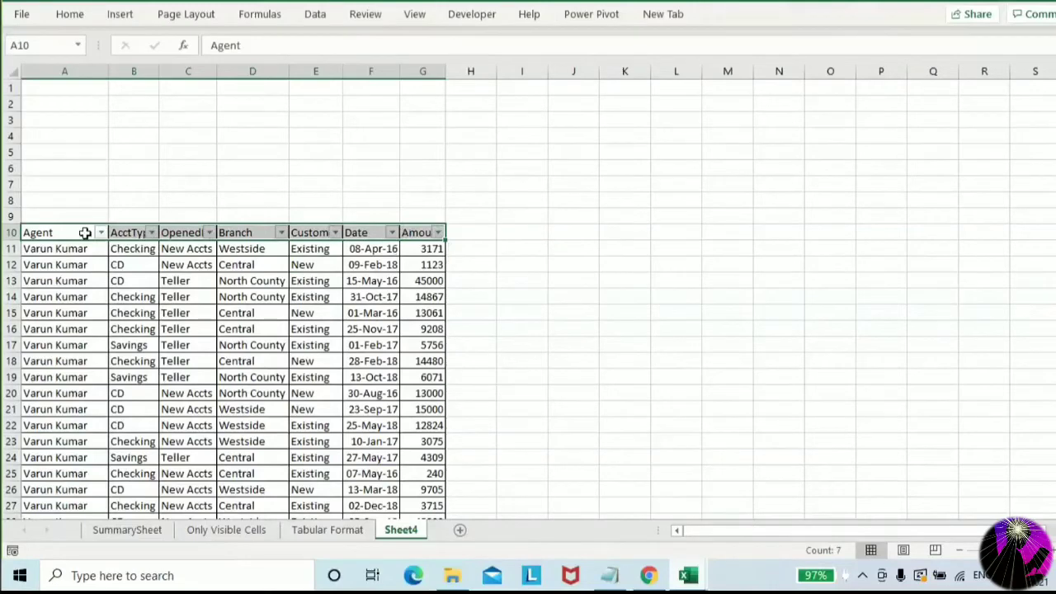
{"action": "left_click", "coordinate": [100, 233]}
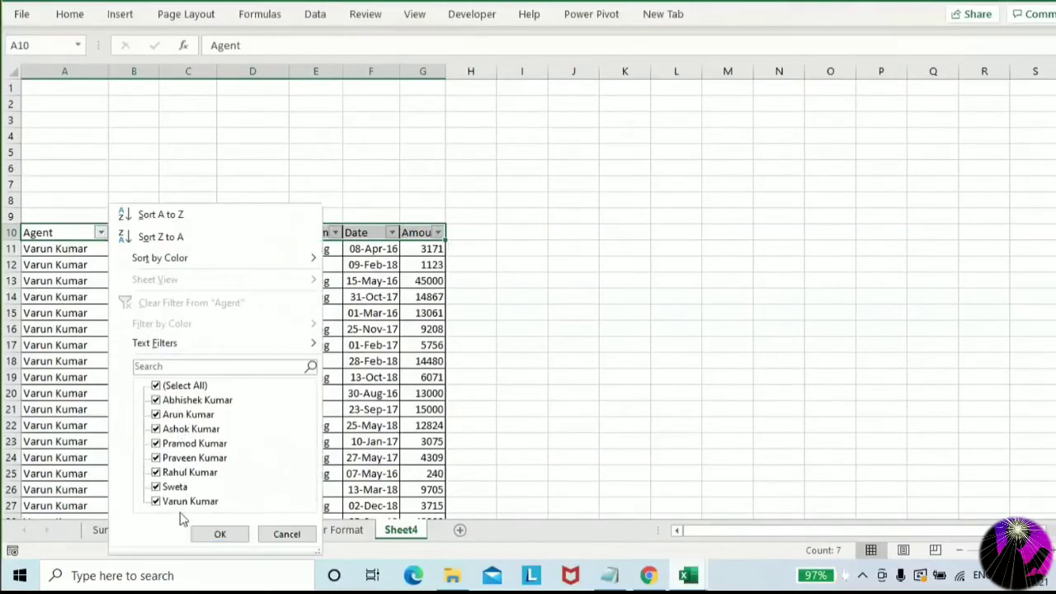
{"action": "left_click", "coordinate": [287, 533]}
{"action": "left_click", "coordinate": [124, 249]}
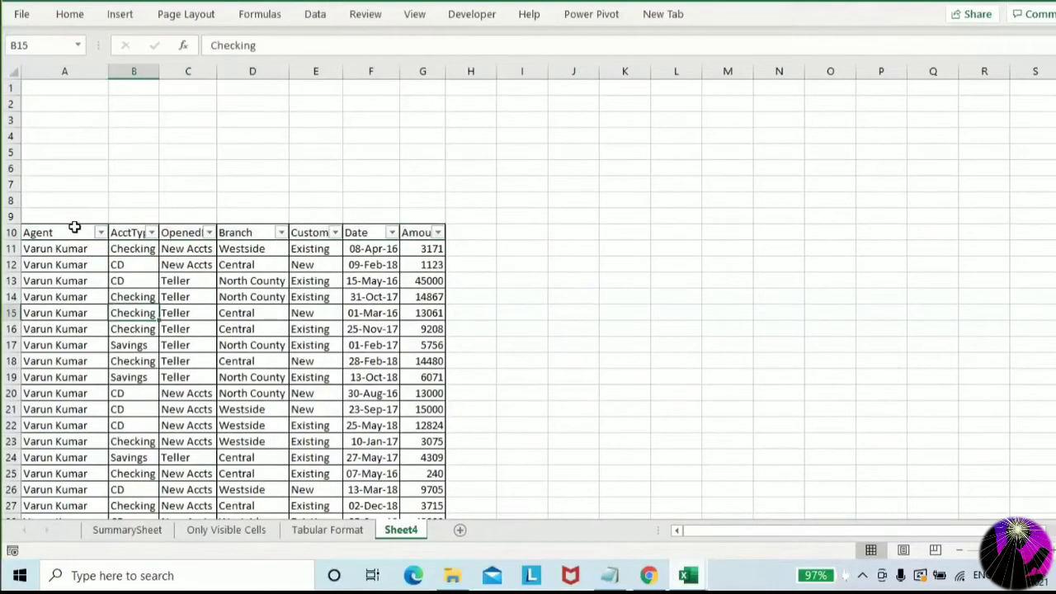
{"action": "left_click", "coordinate": [75, 232]}
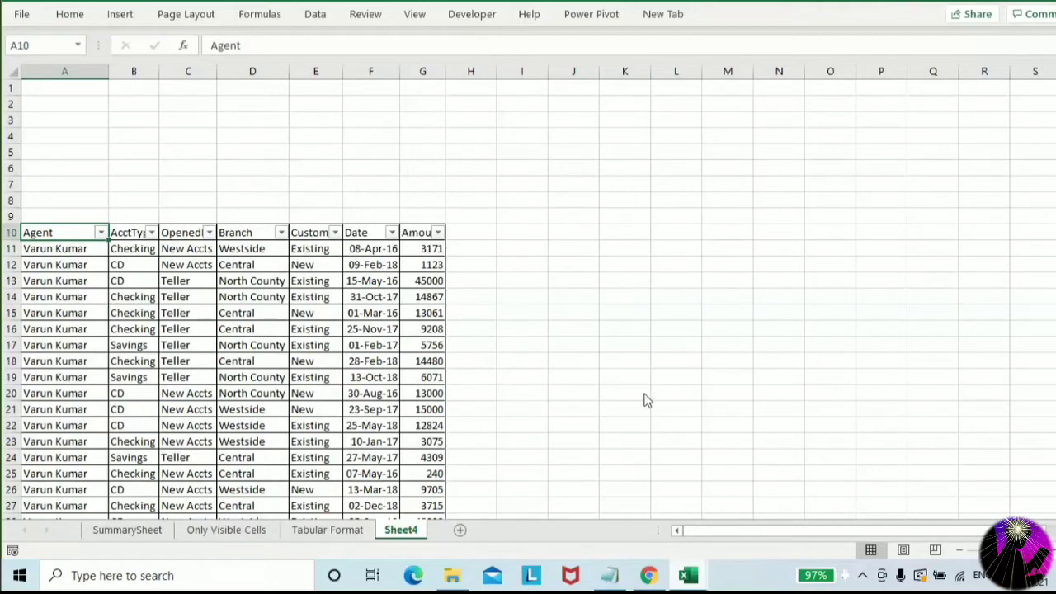
{"action": "key", "text": "ctrl+t"}
{"action": "left_click", "coordinate": [119, 14]}
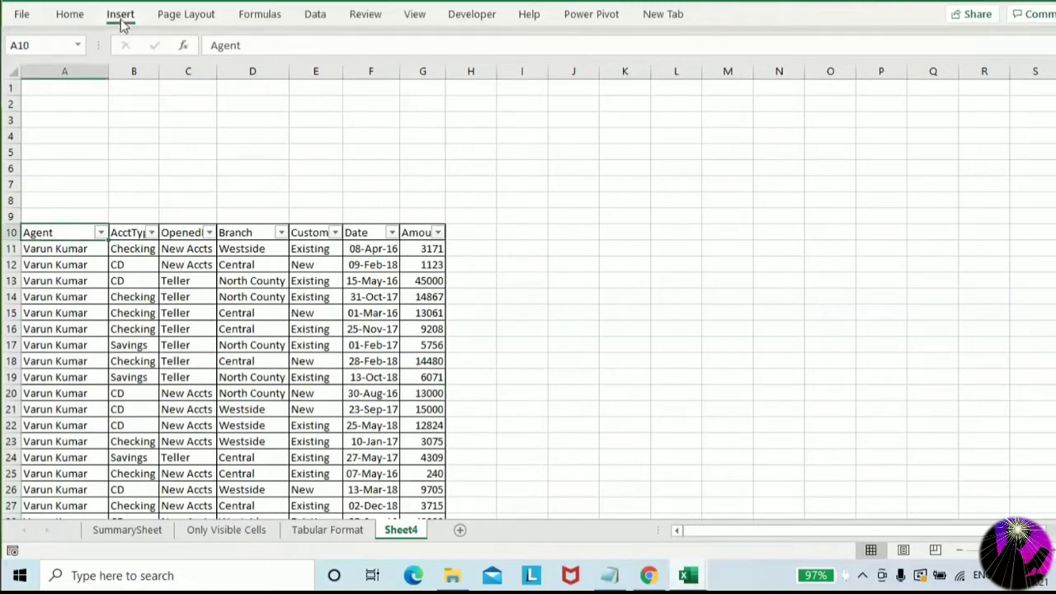
{"action": "left_click", "coordinate": [780, 53]}
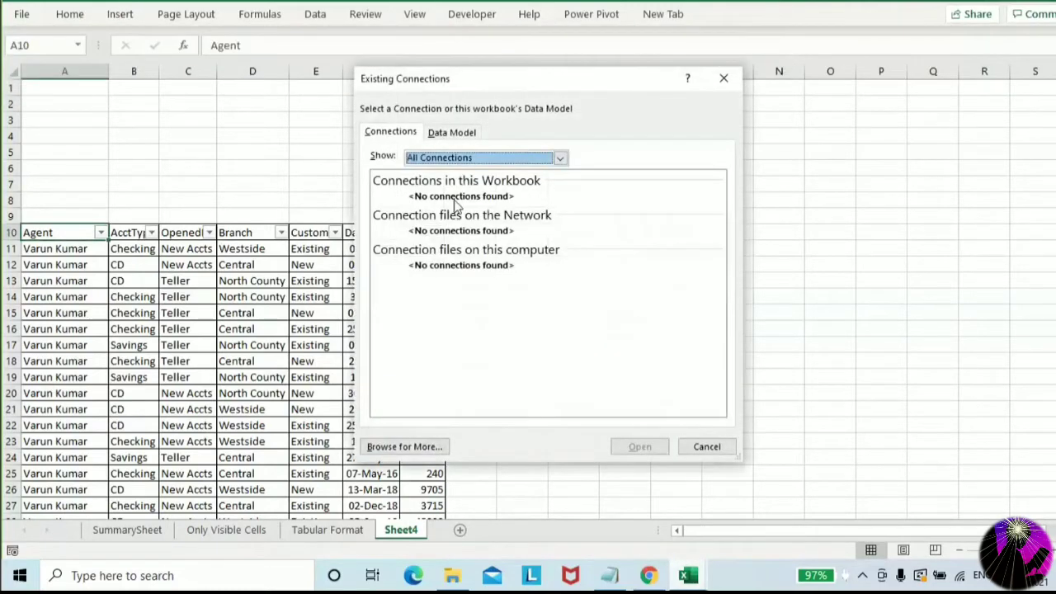
{"action": "left_click", "coordinate": [714, 448]}
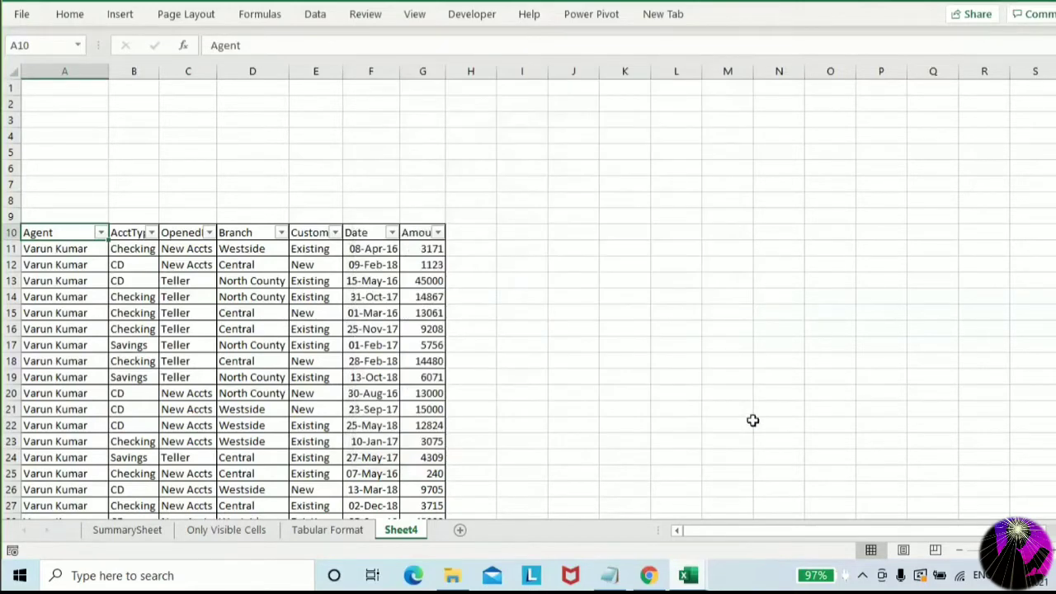
Turn off the header filters and convert the range A10:G770 on Sheet4 into a table with headers
{"action": "key", "text": "ctrl+shift+l"}
{"action": "key", "text": "ctrl+shift+Right"}
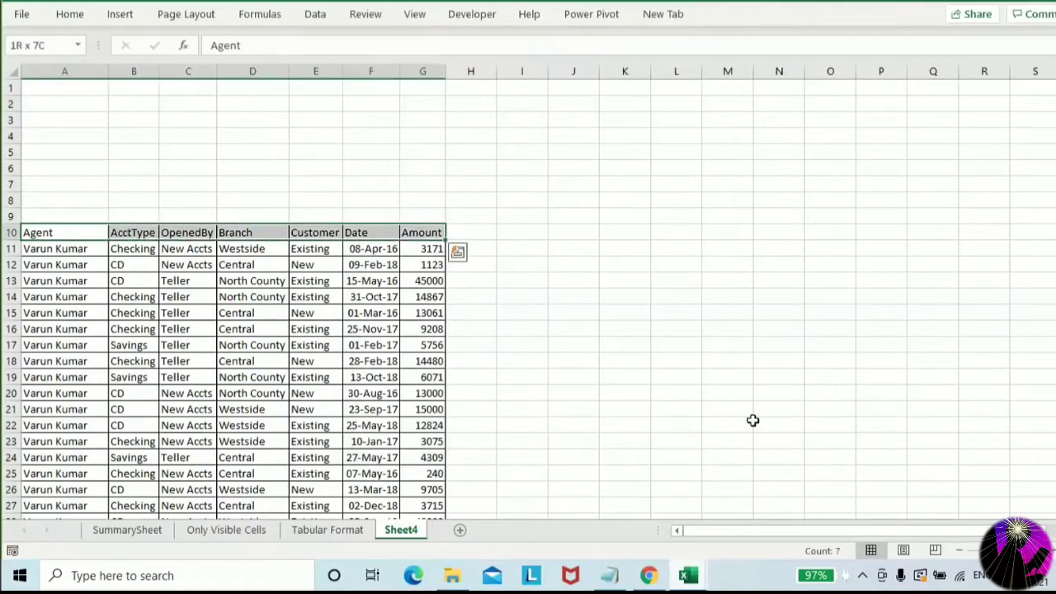
{"action": "key", "text": "ctrl+shift+Down"}
{"action": "key", "text": "ctrl+t"}
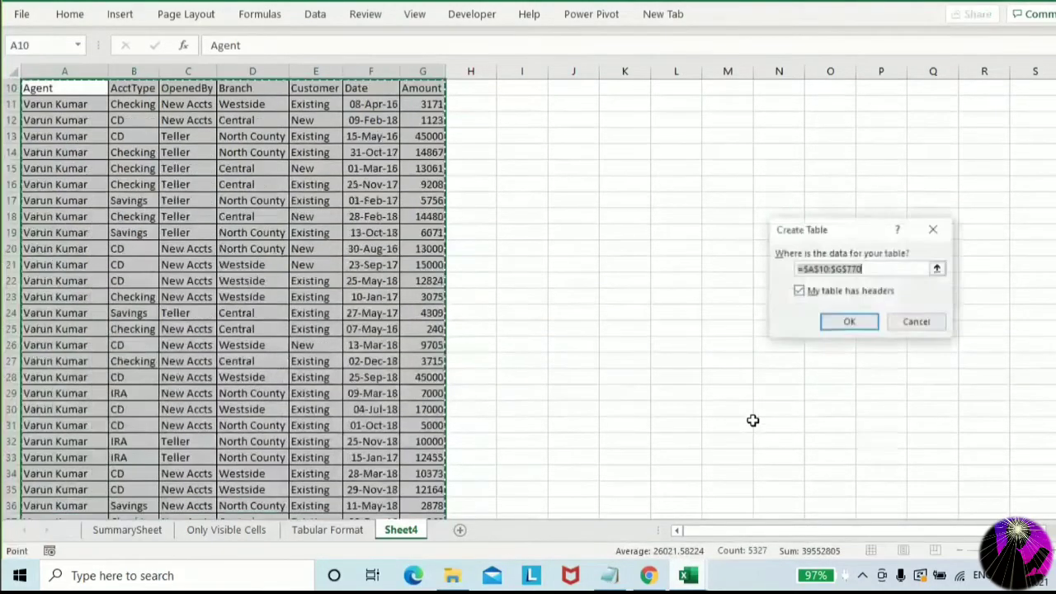
{"action": "left_click", "coordinate": [838, 322]}
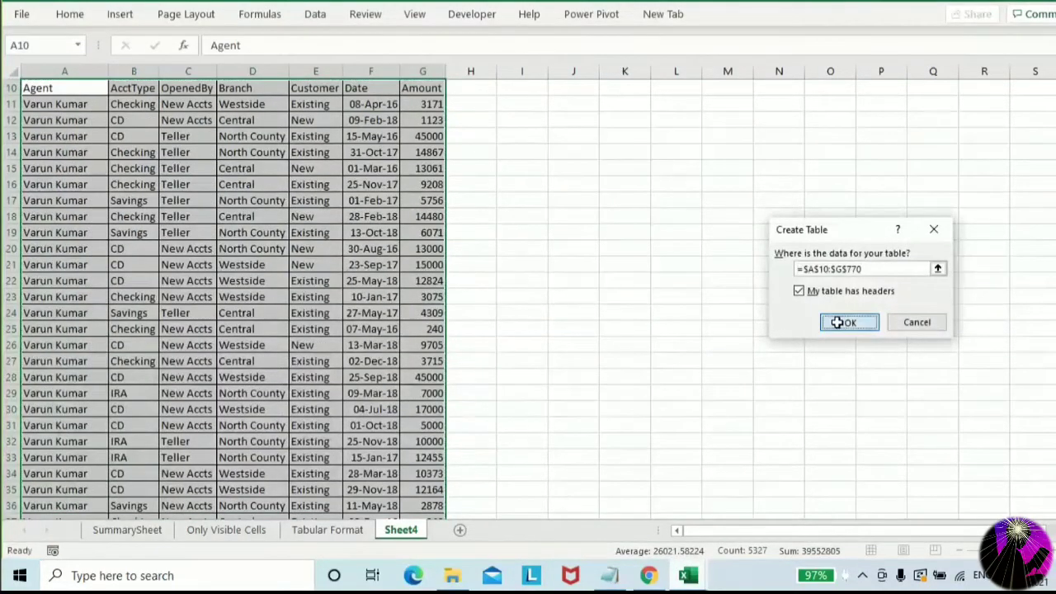
{"action": "left_click", "coordinate": [356, 204]}
{"action": "scroll", "coordinate": [356, 204], "scroll_direction": "up", "scroll_amount": 3}
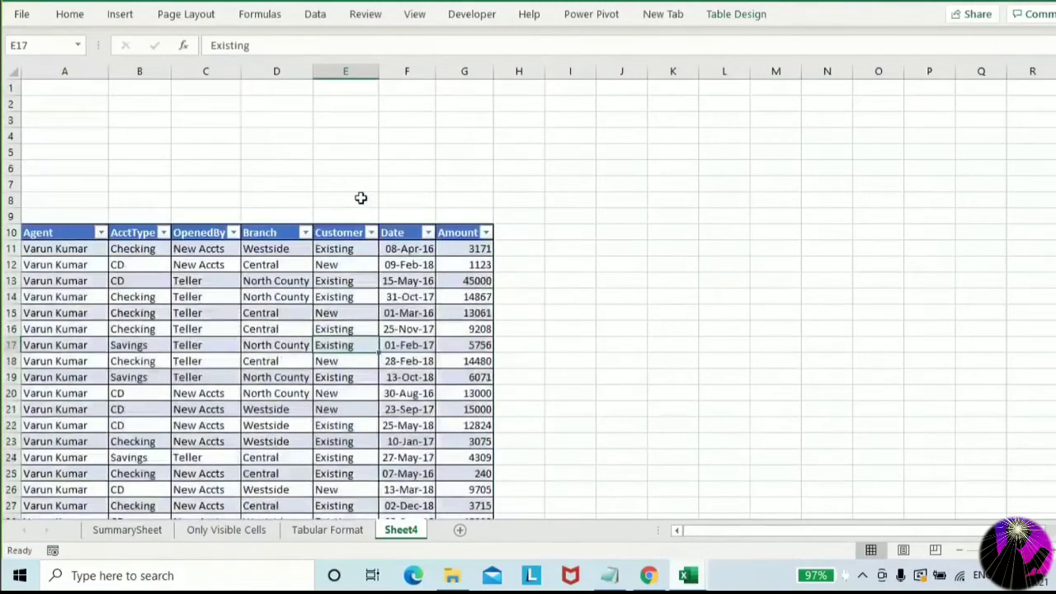
Insert a slicer for the table's Agent field and move it up to columns A to C, starting at row 1
{"action": "left_click", "coordinate": [252, 295]}
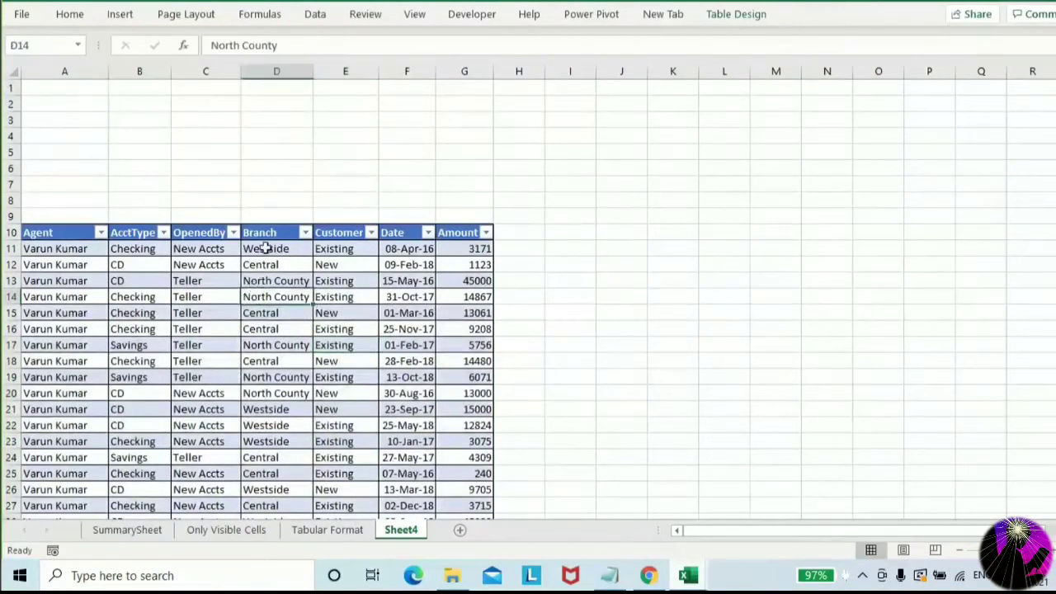
{"action": "left_click", "coordinate": [125, 15]}
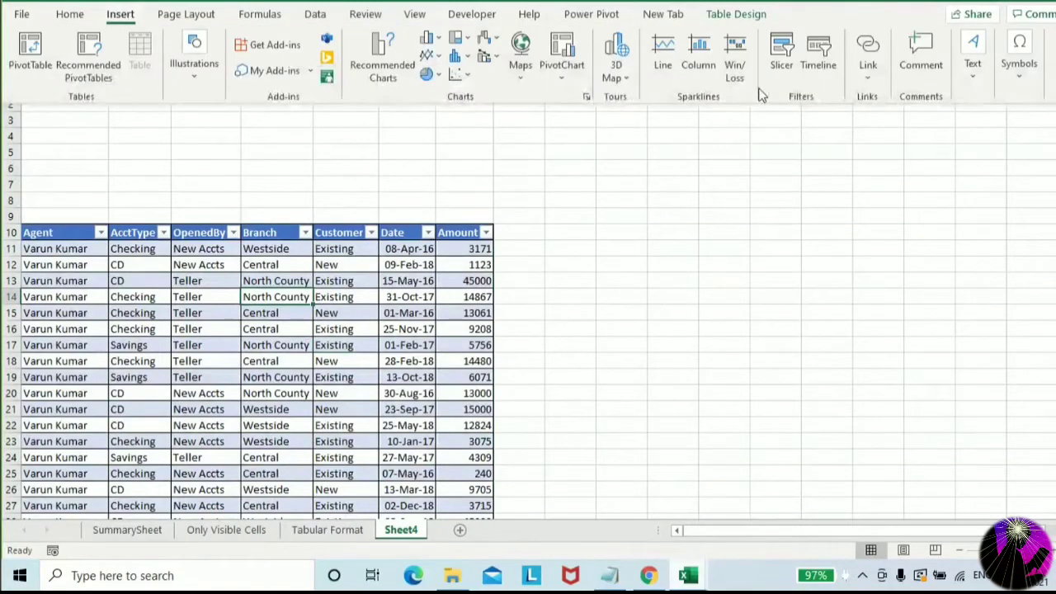
{"action": "left_click", "coordinate": [789, 56]}
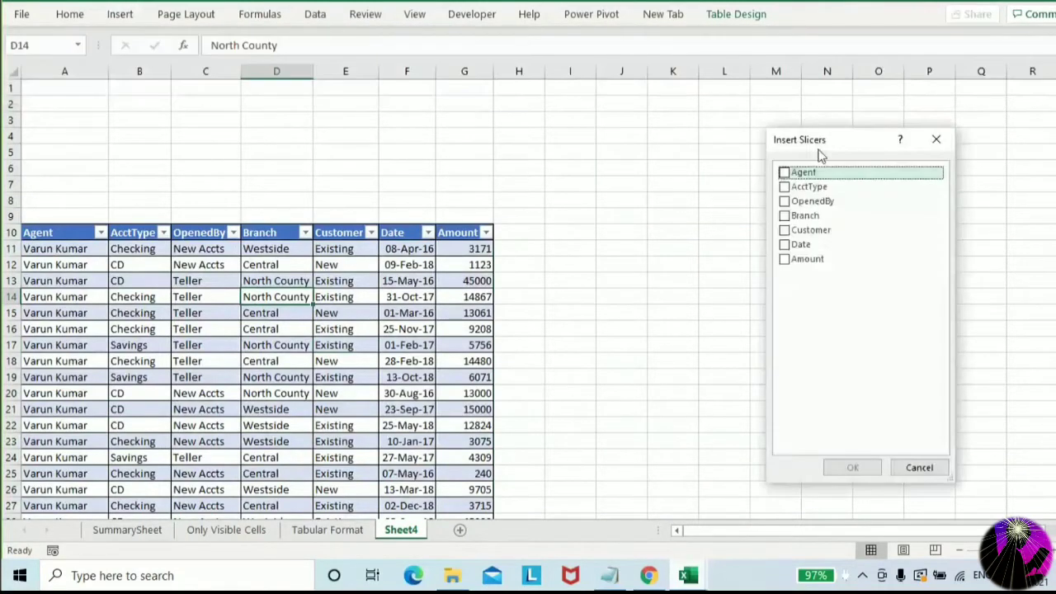
{"action": "left_click", "coordinate": [811, 172]}
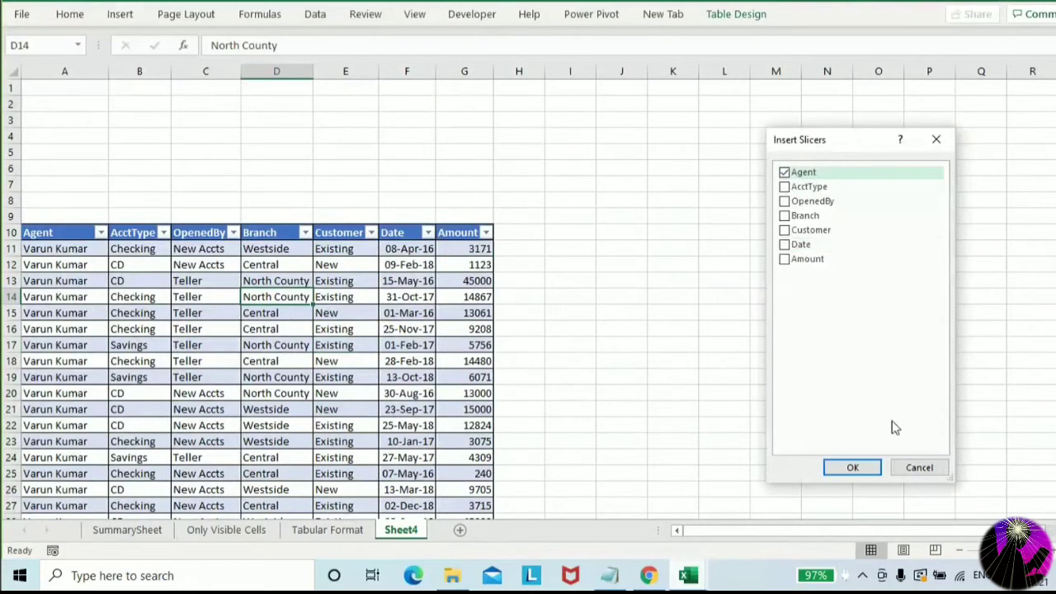
{"action": "left_click", "coordinate": [862, 468]}
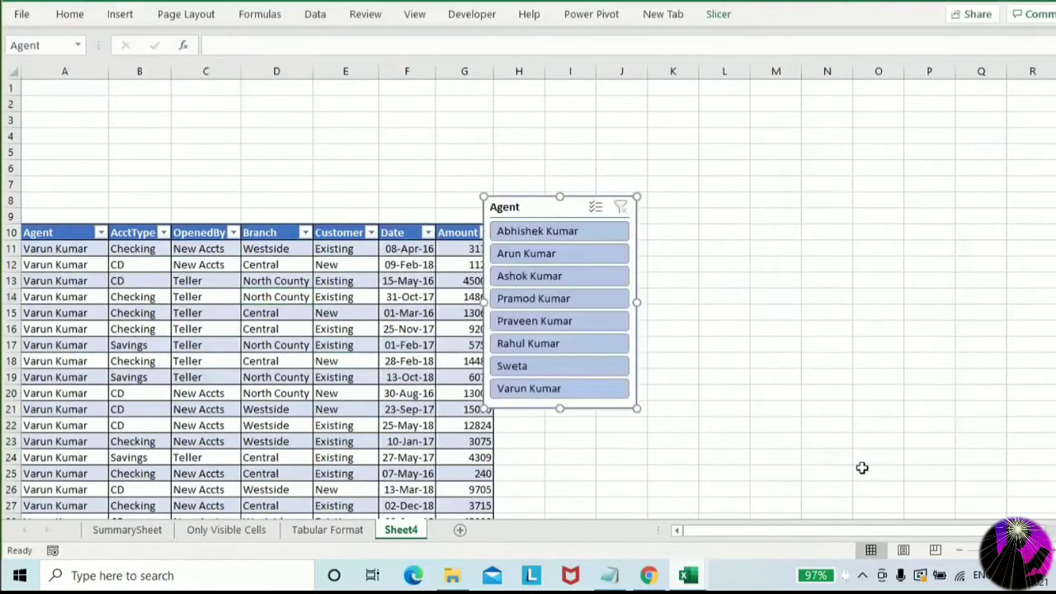
{"action": "left_click_drag", "start_coordinate": [540, 212], "coordinate": [93, 97]}
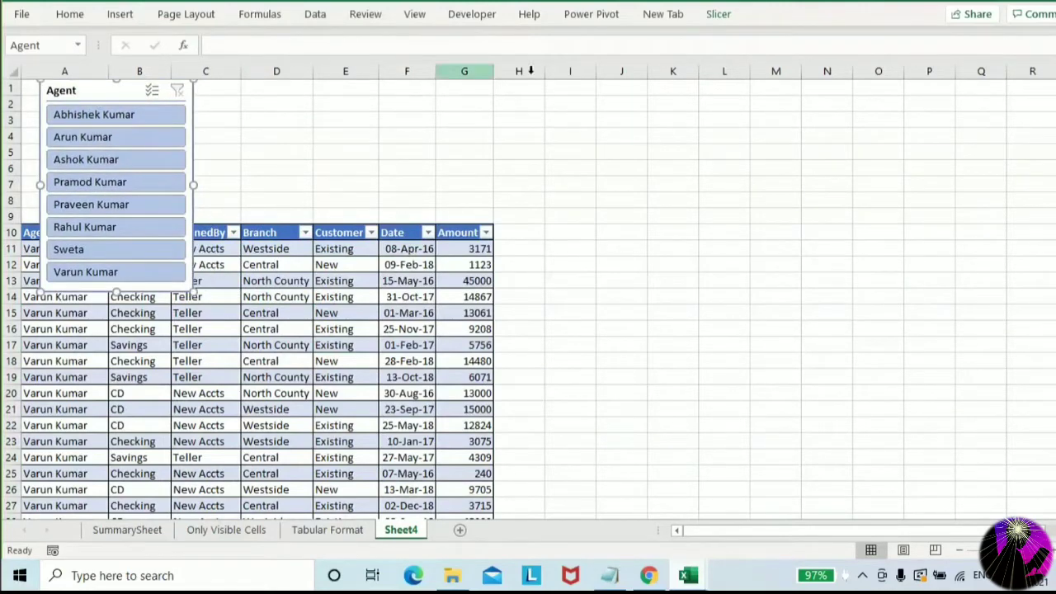
Set the Agent slicer to 2 columns, then shorten and widen it to fit above the table header
{"action": "left_click", "coordinate": [714, 16]}
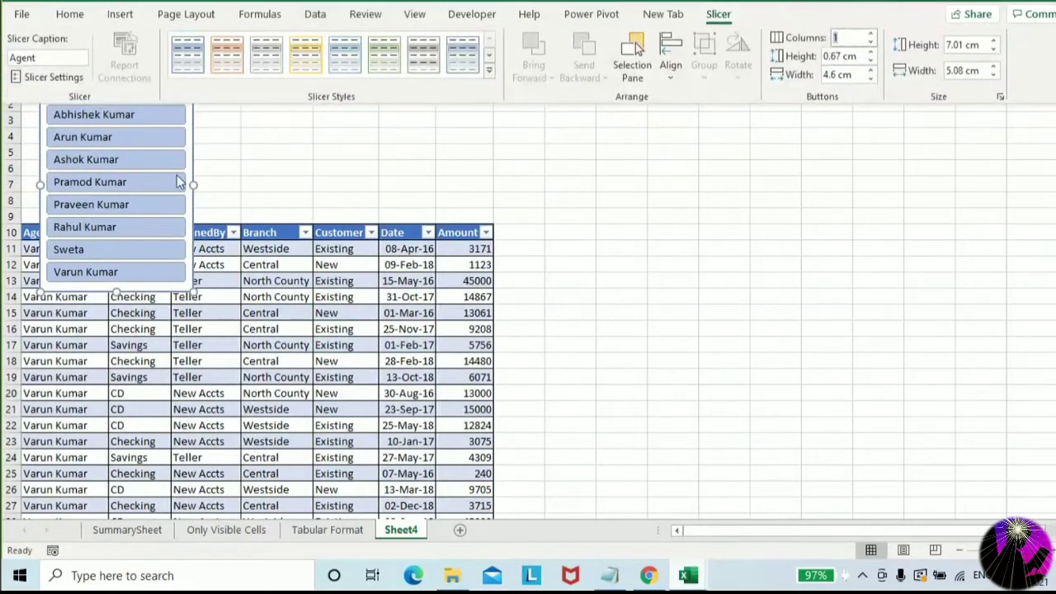
{"action": "type", "text": "2"}
{"action": "key", "text": "Return"}
{"action": "left_click", "coordinate": [610, 195]}
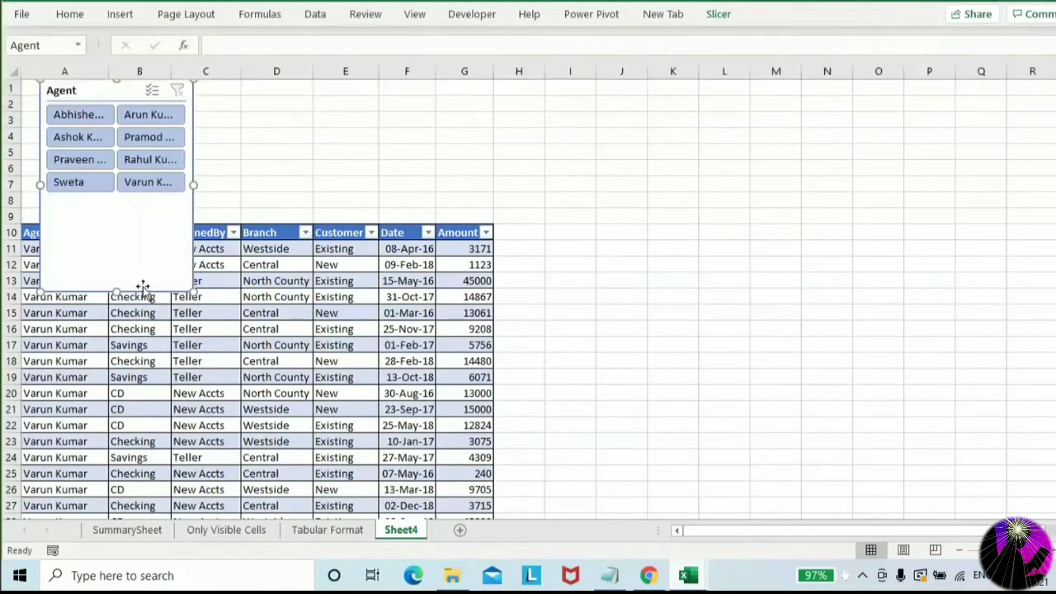
{"action": "left_click_drag", "start_coordinate": [118, 293], "coordinate": [117, 206]}
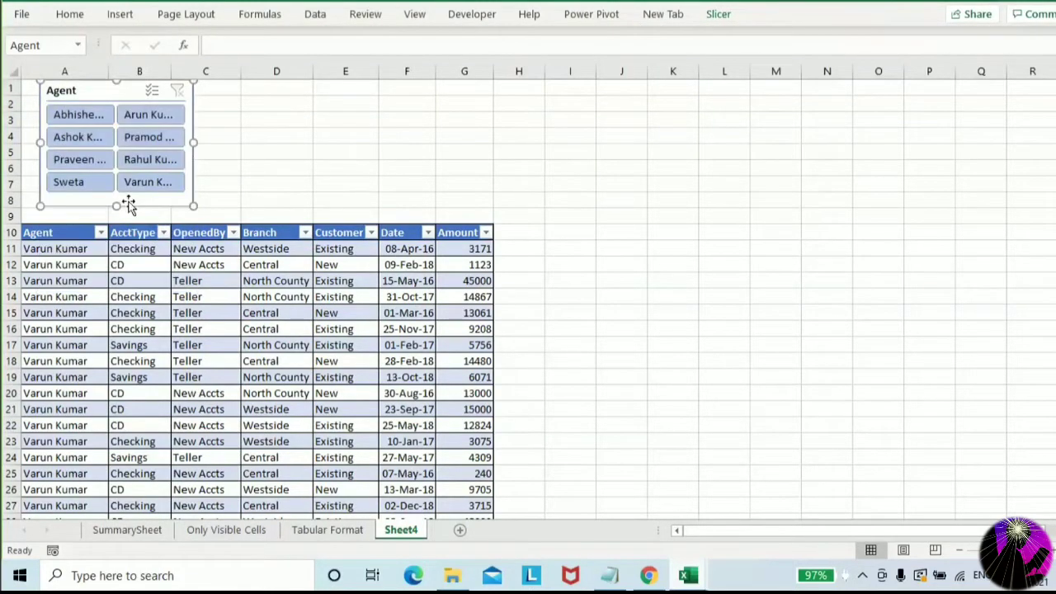
{"action": "left_click_drag", "start_coordinate": [196, 153], "coordinate": [329, 146]}
{"action": "left_click", "coordinate": [437, 171]}
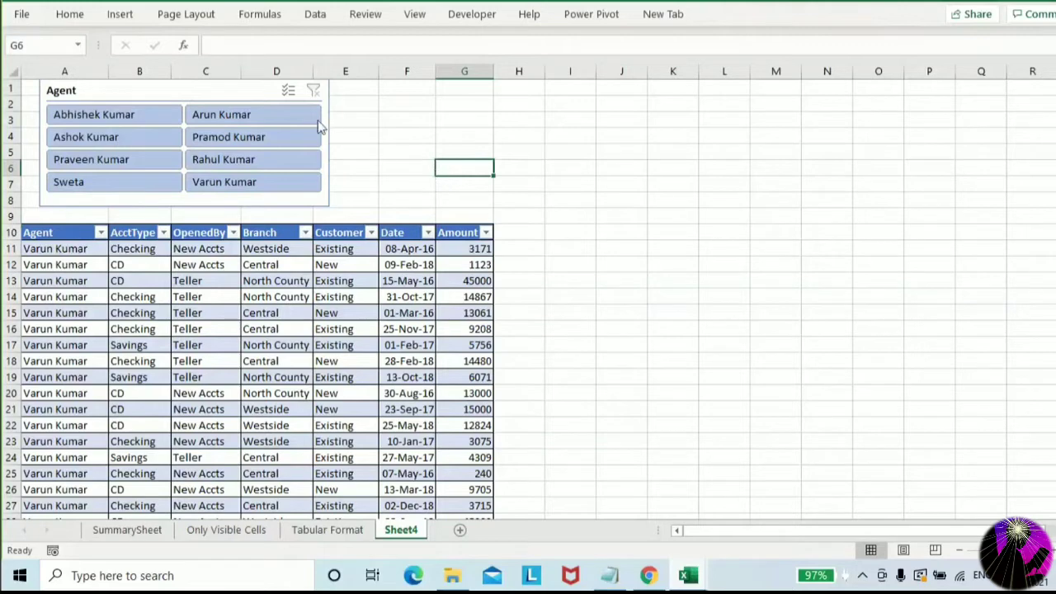
Delete the Agent slicer from Sheet4
{"action": "left_click", "coordinate": [260, 91]}
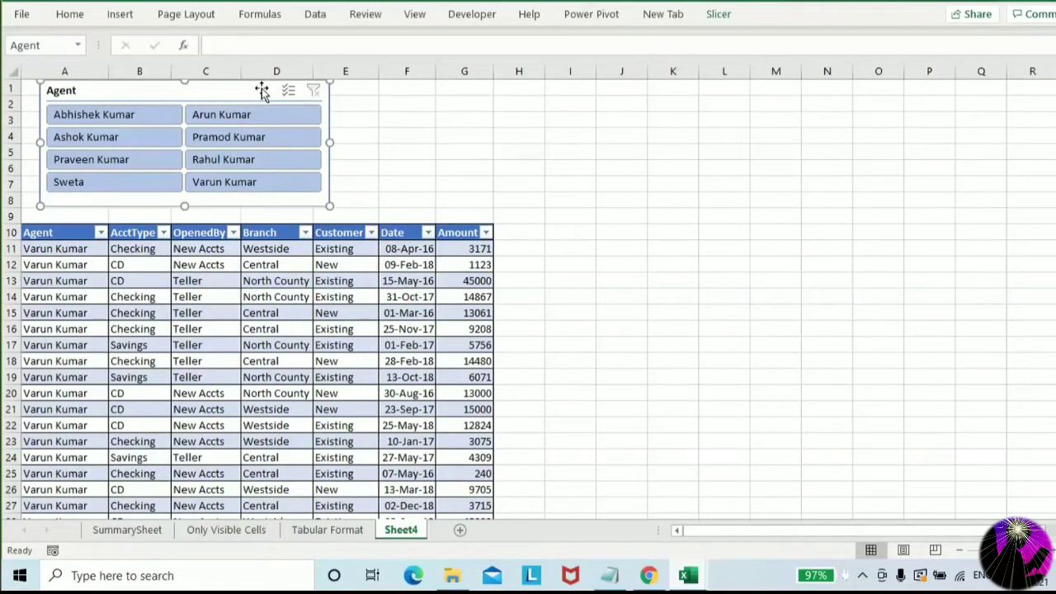
{"action": "key", "text": "Delete"}
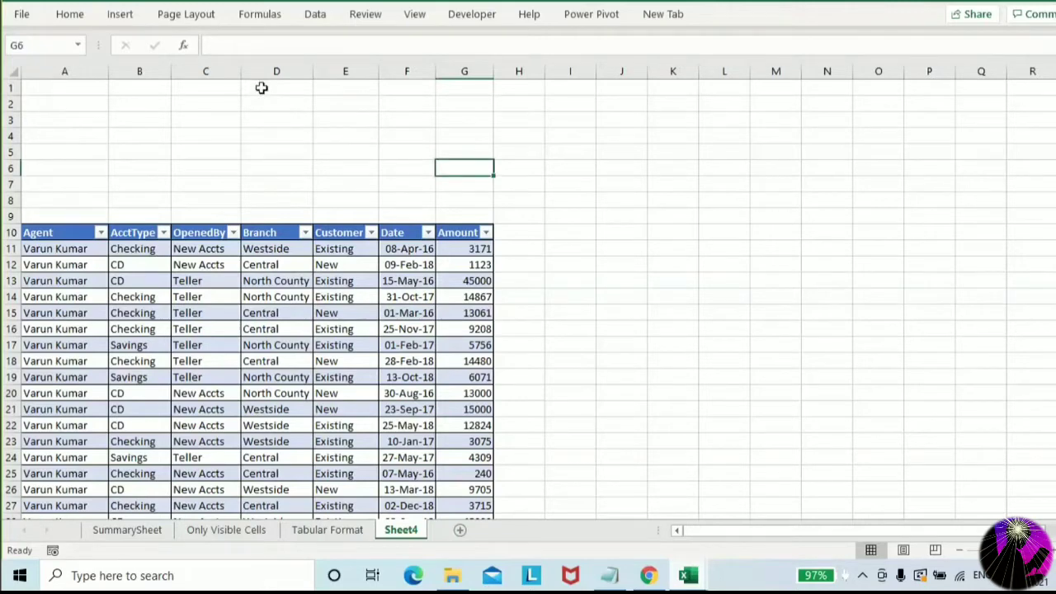
Insert a new slicer for the Agent field and place it over columns A to C near row 1
{"action": "left_click", "coordinate": [124, 264]}
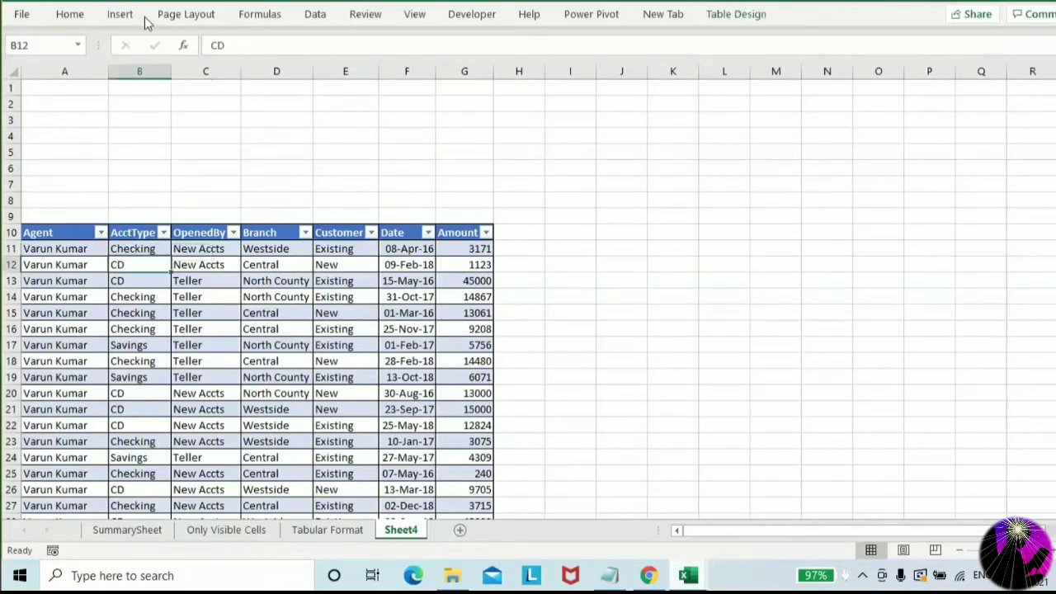
{"action": "left_click", "coordinate": [120, 14]}
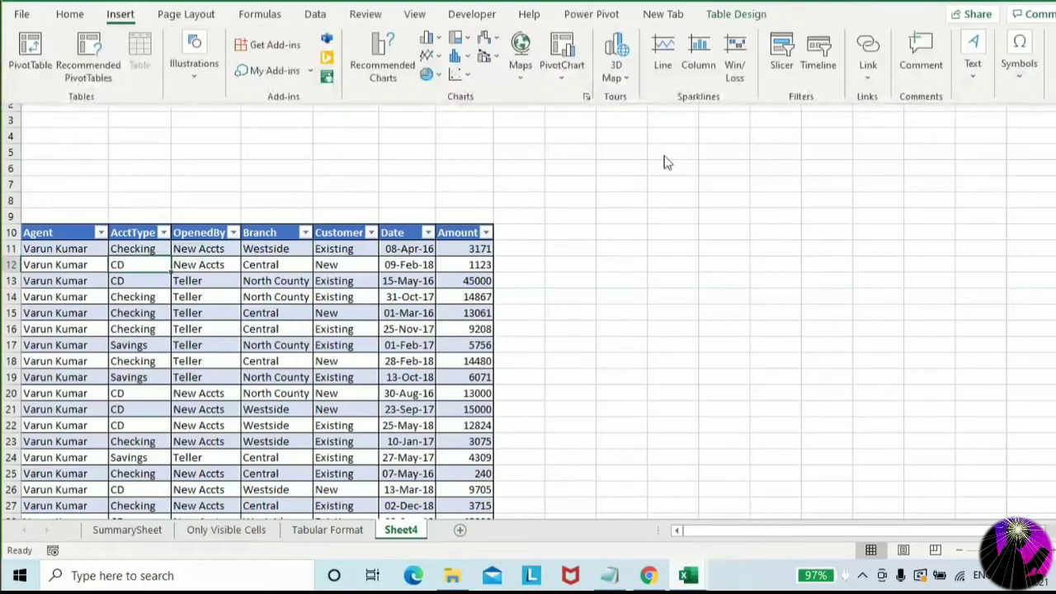
{"action": "left_click", "coordinate": [788, 57]}
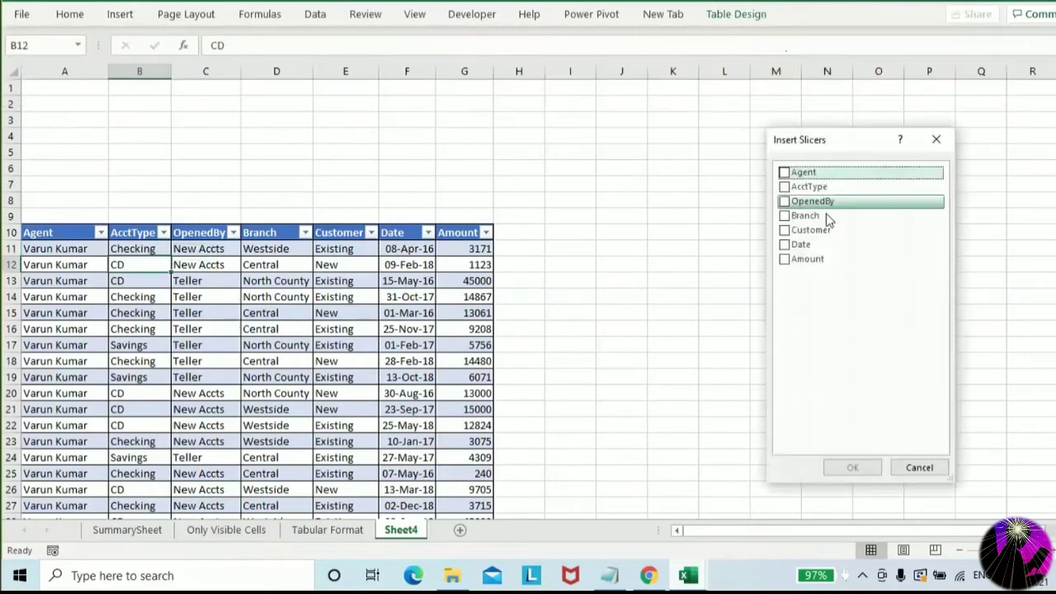
{"action": "left_click", "coordinate": [784, 172]}
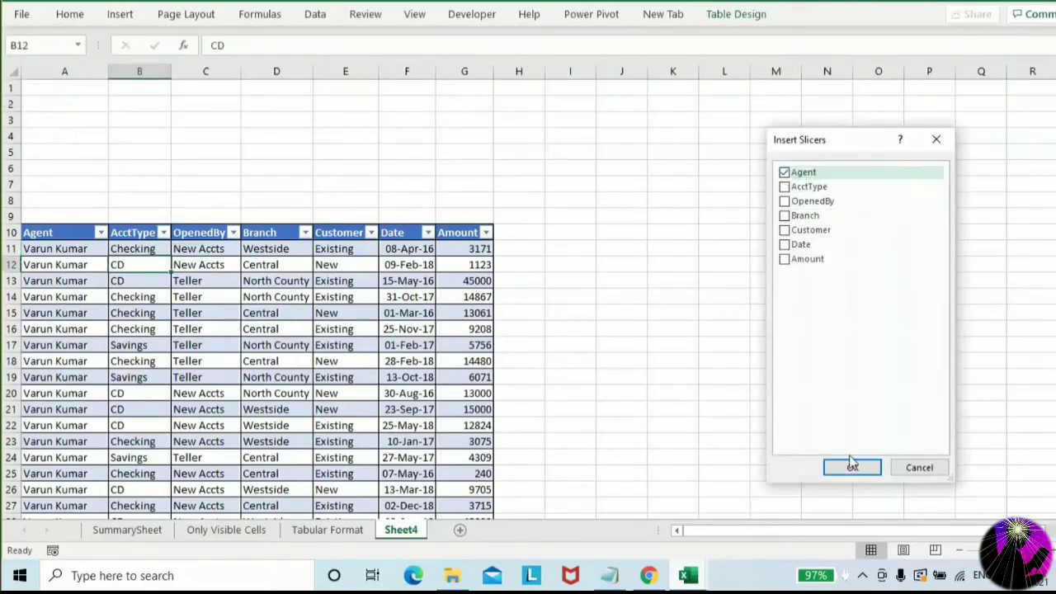
{"action": "left_click", "coordinate": [852, 468]}
{"action": "left_click_drag", "start_coordinate": [490, 206], "coordinate": [49, 98]}
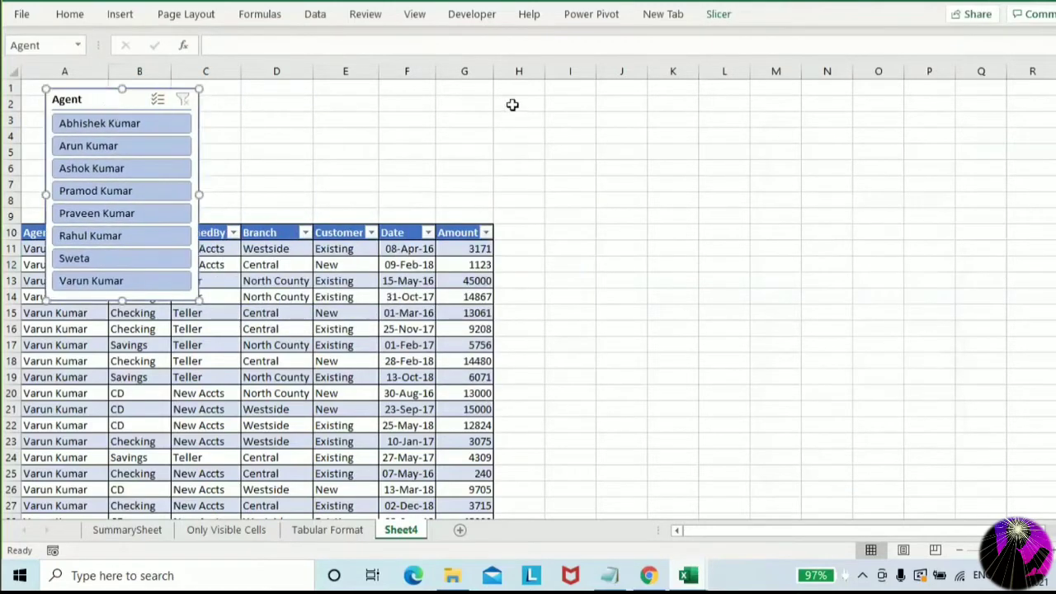
Arrange the Agent slicer's buttons in 2 columns
{"action": "left_click", "coordinate": [718, 14]}
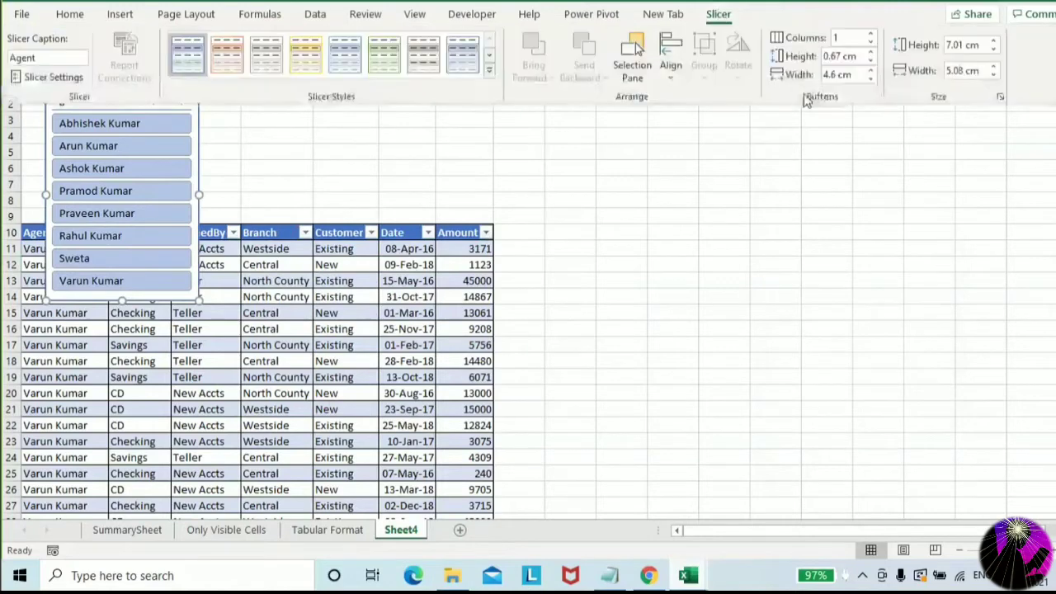
{"action": "double_click", "coordinate": [838, 38]}
{"action": "type", "text": "2"}
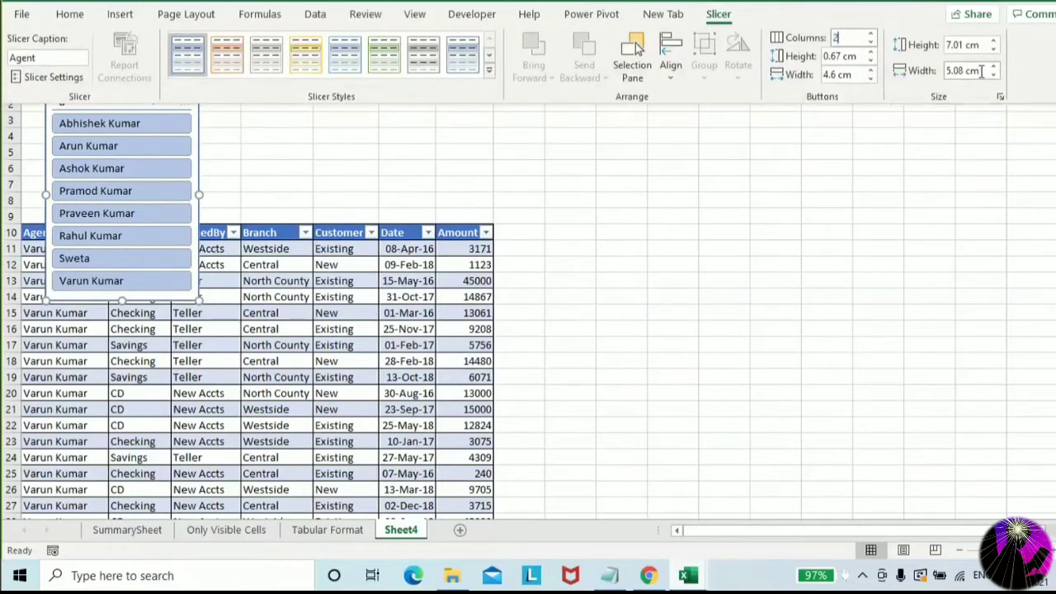
{"action": "key", "text": "Return"}
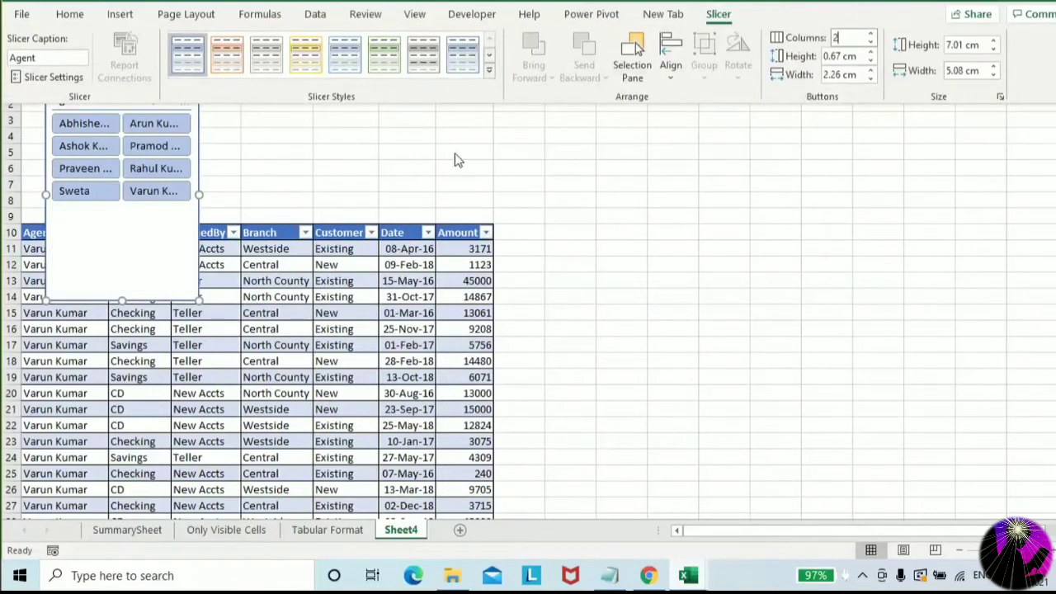
Shorten the Agent slicer to end above the table header and widen it to column E so the full names fit
{"action": "left_click", "coordinate": [195, 272]}
{"action": "left_click_drag", "start_coordinate": [123, 301], "coordinate": [121, 212]}
{"action": "left_click_drag", "start_coordinate": [137, 98], "coordinate": [126, 95]}
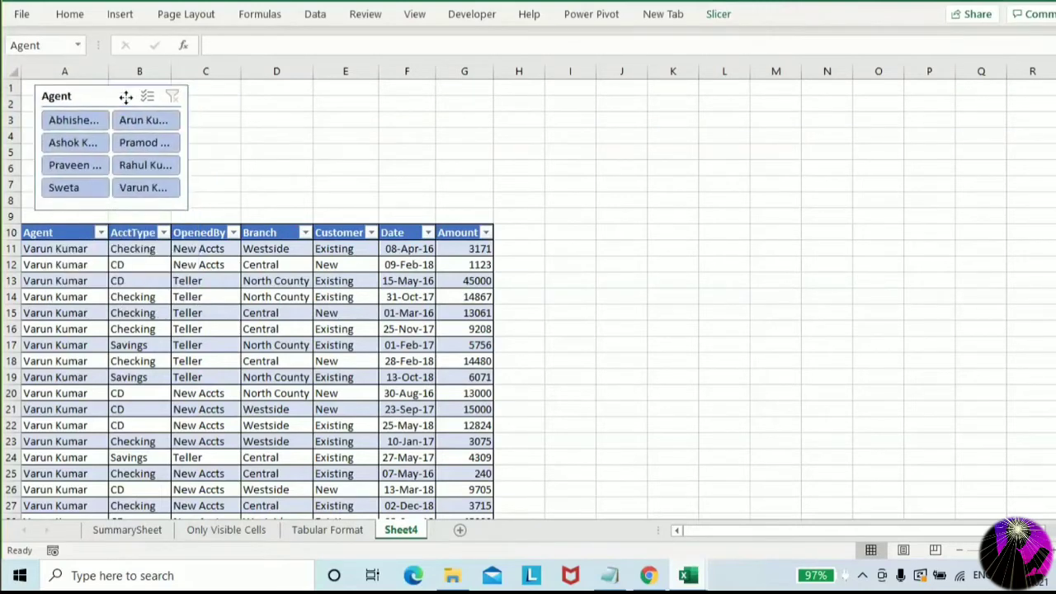
{"action": "left_click_drag", "start_coordinate": [188, 147], "coordinate": [356, 147]}
{"action": "left_click", "coordinate": [568, 198]}
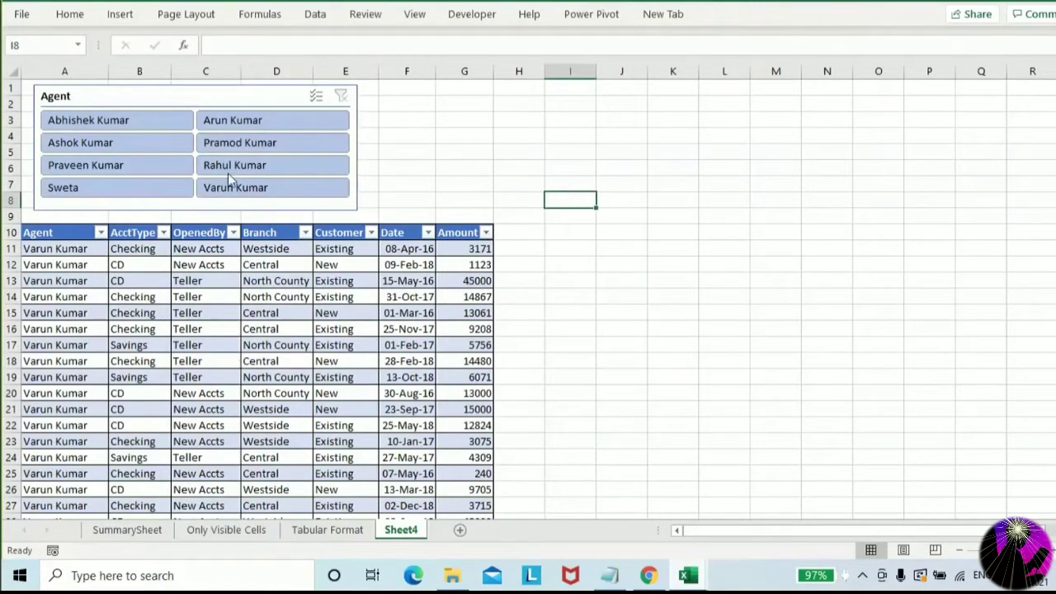
Filter the table by several individual agents in turn with the Agent slicer, then clear its filter
{"action": "left_click", "coordinate": [107, 122]}
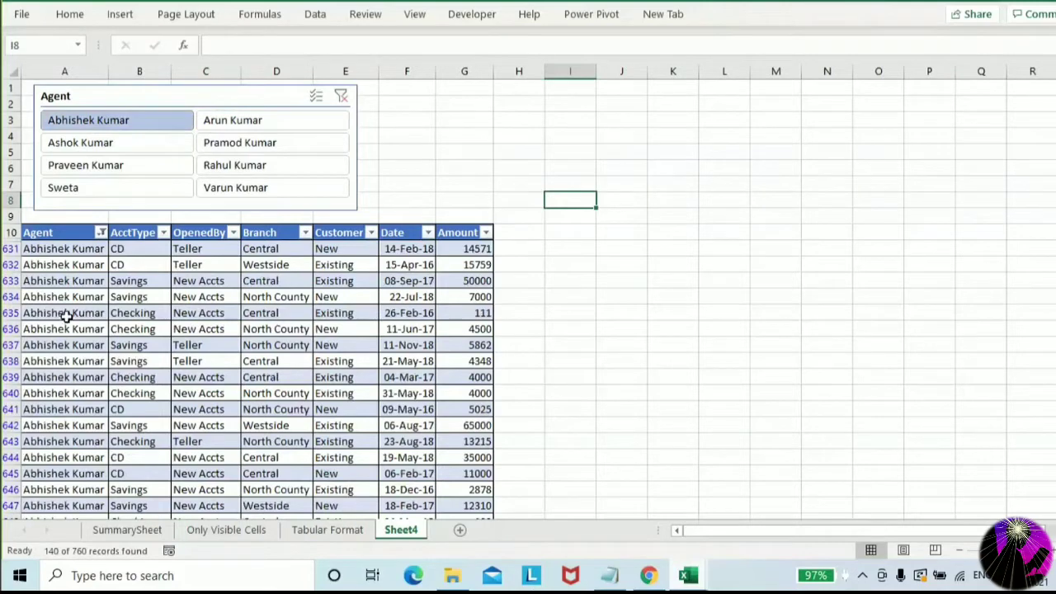
{"action": "left_click", "coordinate": [250, 130]}
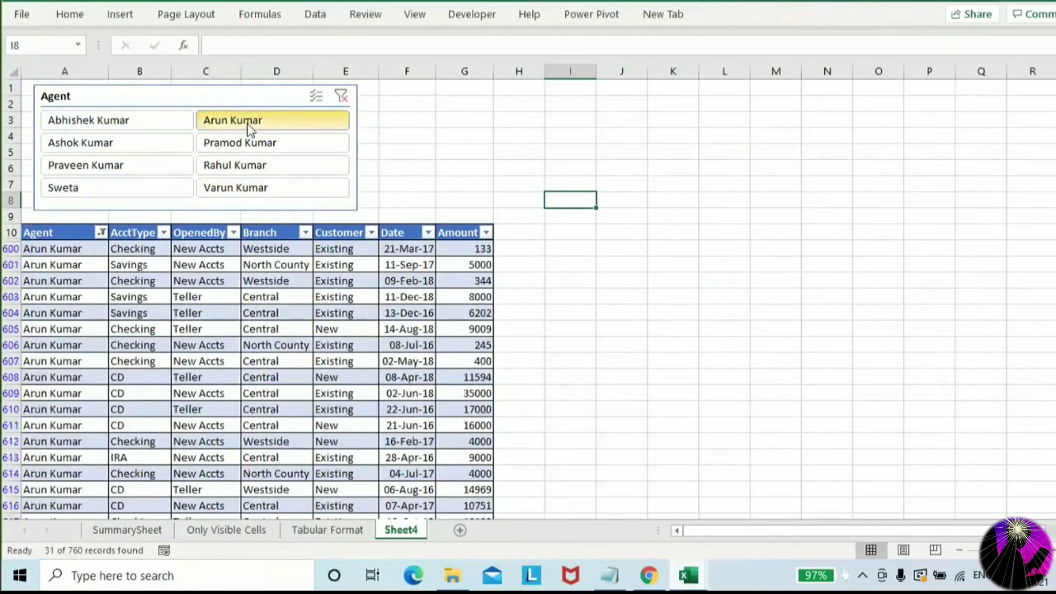
{"action": "left_click", "coordinate": [83, 145]}
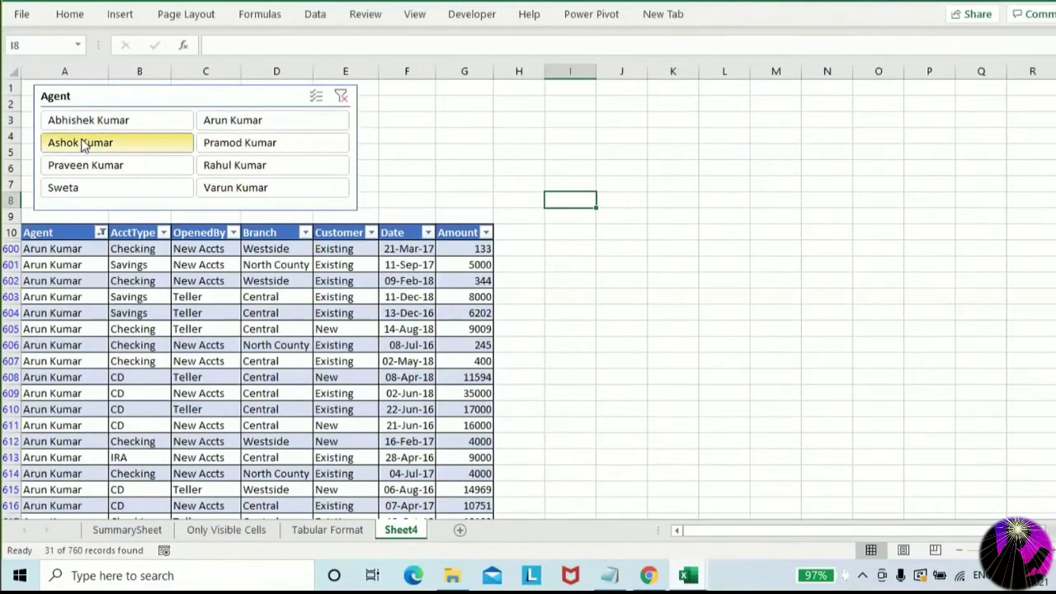
{"action": "left_click", "coordinate": [86, 165]}
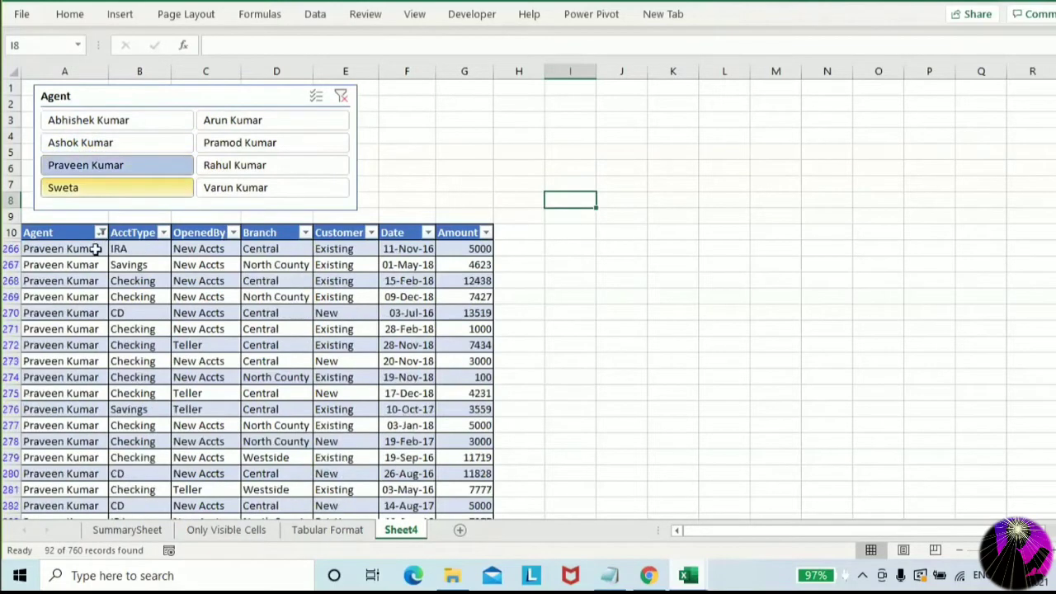
{"action": "left_click", "coordinate": [215, 195]}
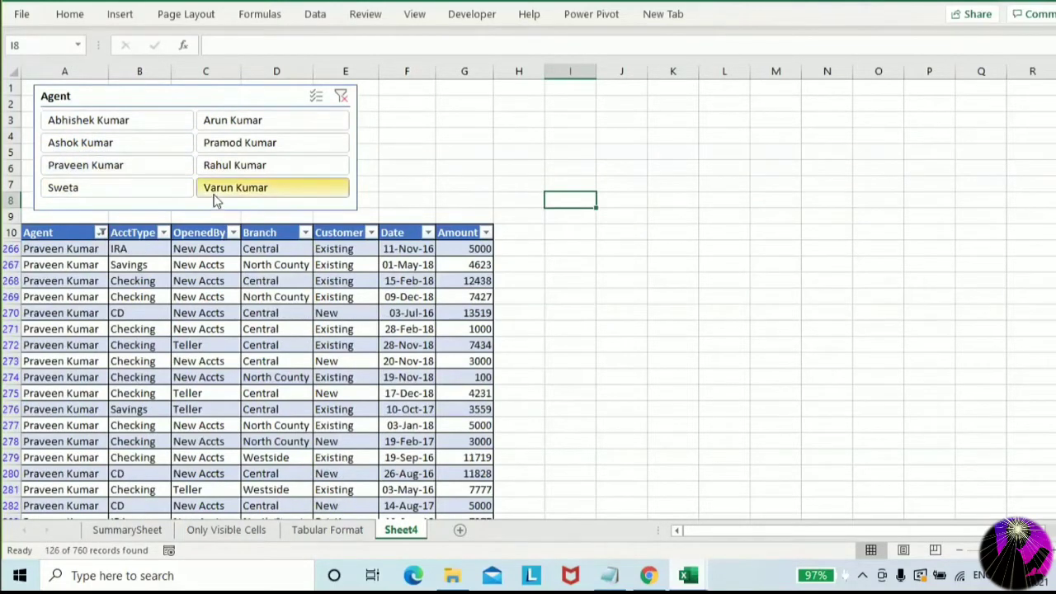
{"action": "left_click", "coordinate": [341, 97]}
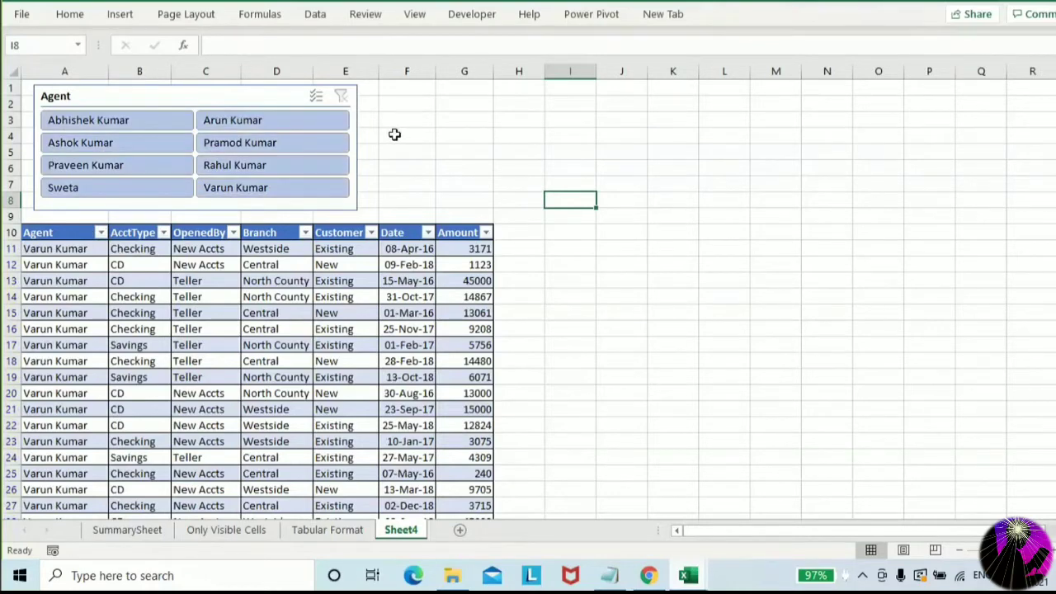
Insert a slicer for the table's AcctType field
{"action": "left_click", "coordinate": [284, 279]}
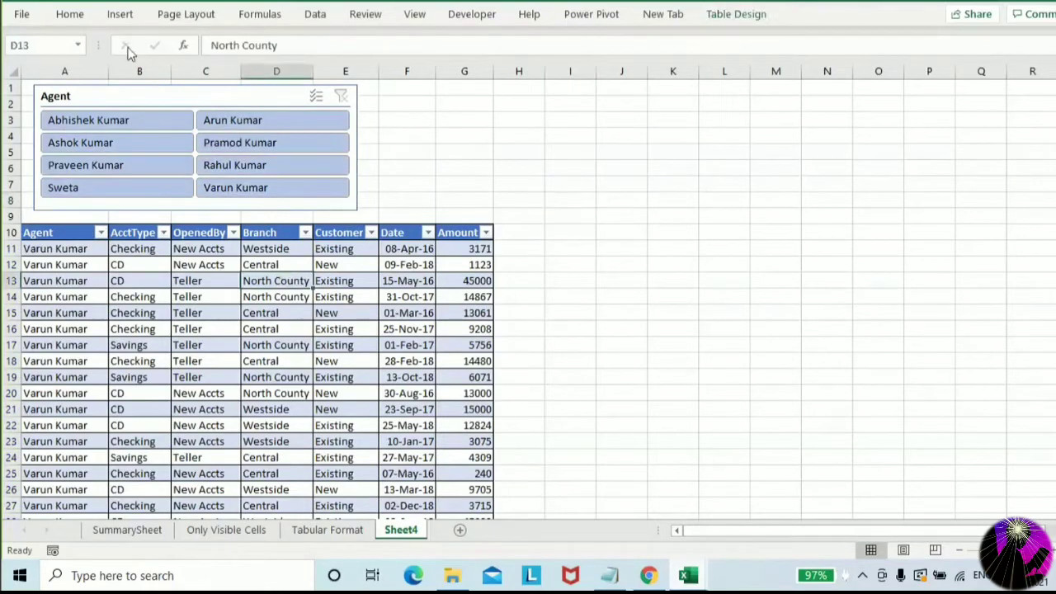
{"action": "left_click", "coordinate": [119, 14]}
{"action": "left_click", "coordinate": [782, 69]}
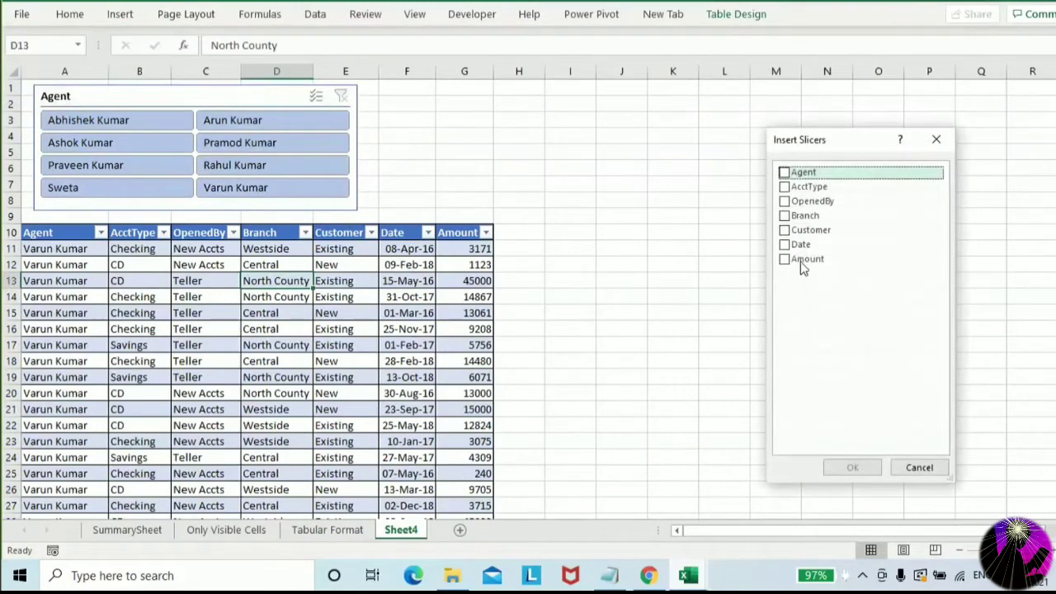
{"action": "left_click", "coordinate": [786, 187]}
{"action": "left_click", "coordinate": [850, 468]}
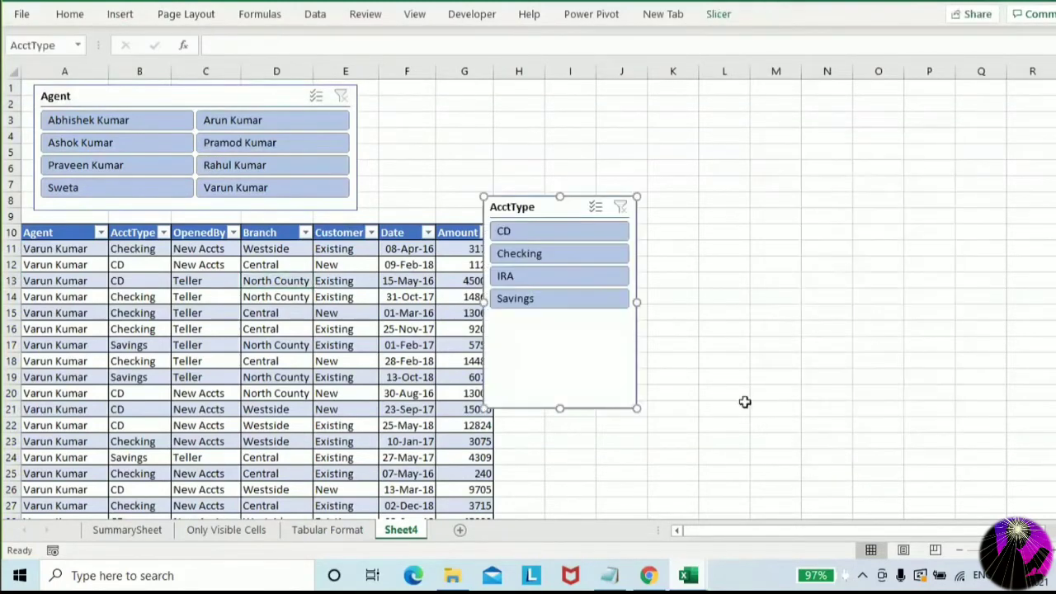
Place the AcctType slicer directly beside the Agent slicer and shorten it to end above the table header
{"action": "left_click_drag", "start_coordinate": [556, 212], "coordinate": [418, 90]}
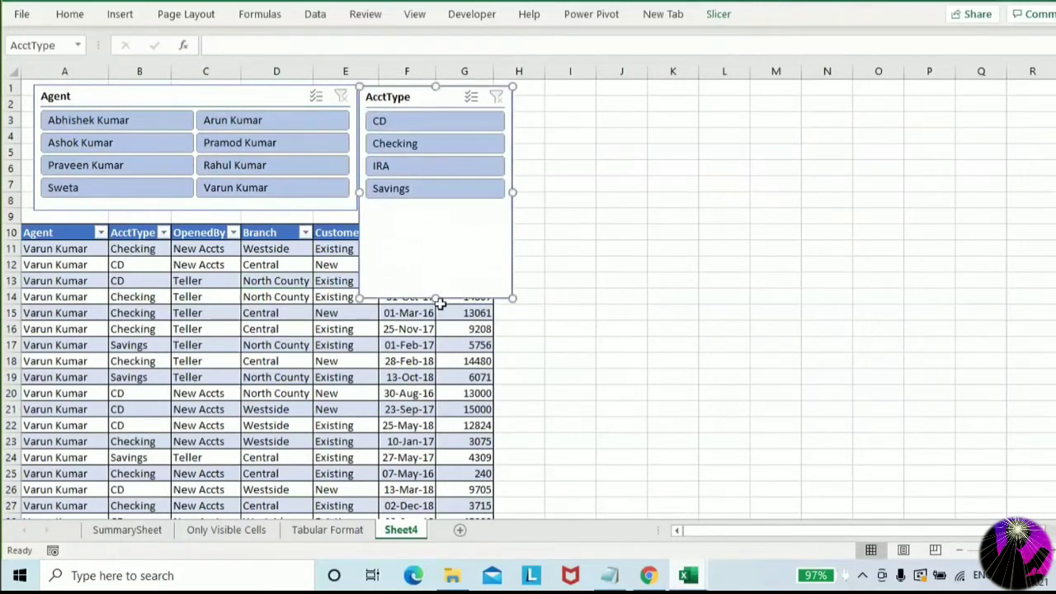
{"action": "left_click_drag", "start_coordinate": [438, 298], "coordinate": [446, 212]}
{"action": "left_click", "coordinate": [578, 246]}
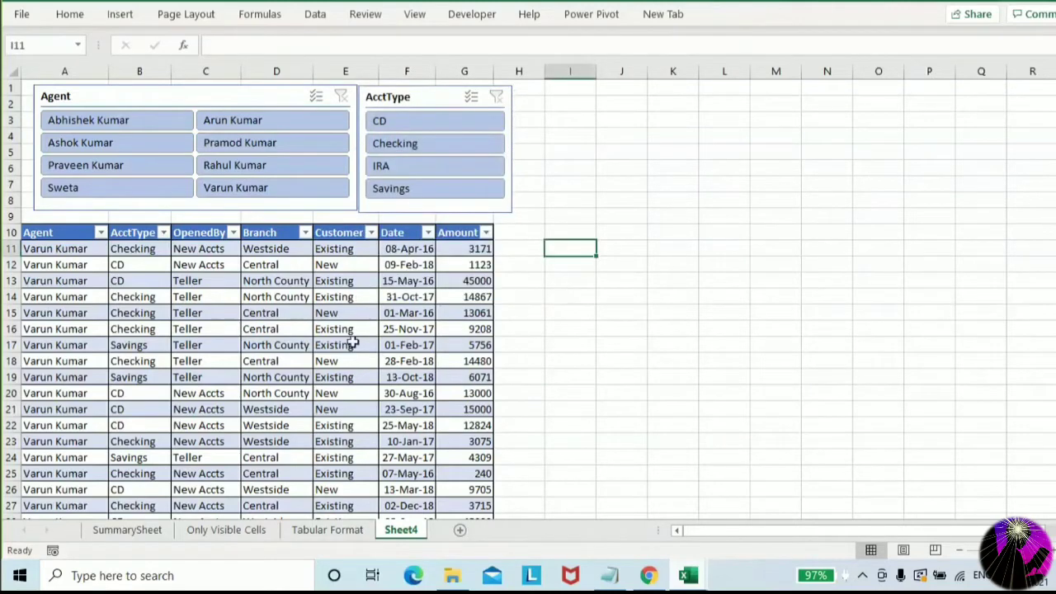
Filter the table to the first agent listed in the Agent slicer and the CD account type in the AcctType slicer
{"action": "left_click", "coordinate": [132, 121]}
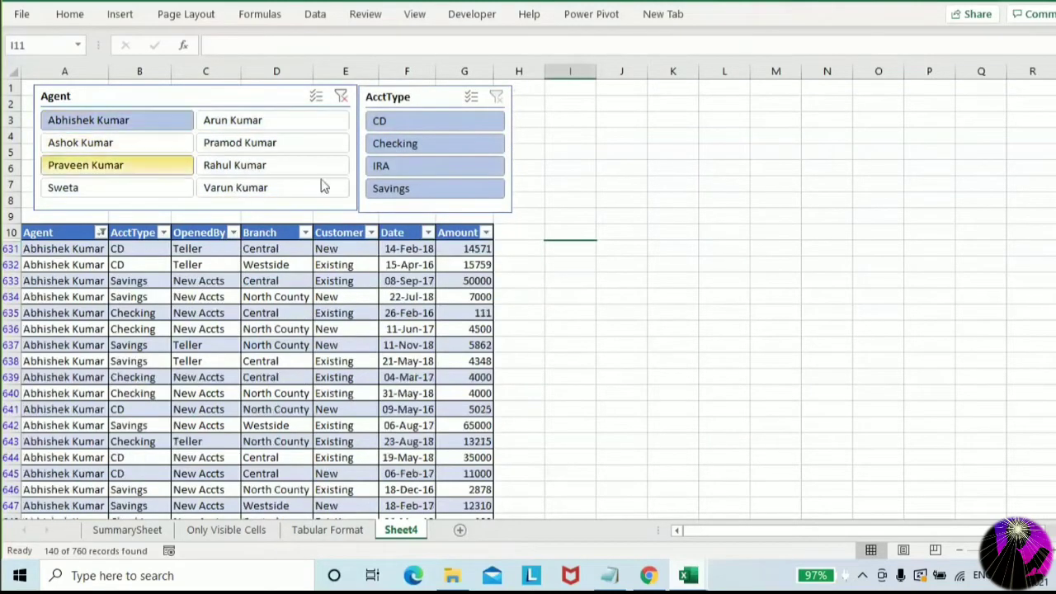
{"action": "left_click", "coordinate": [401, 122]}
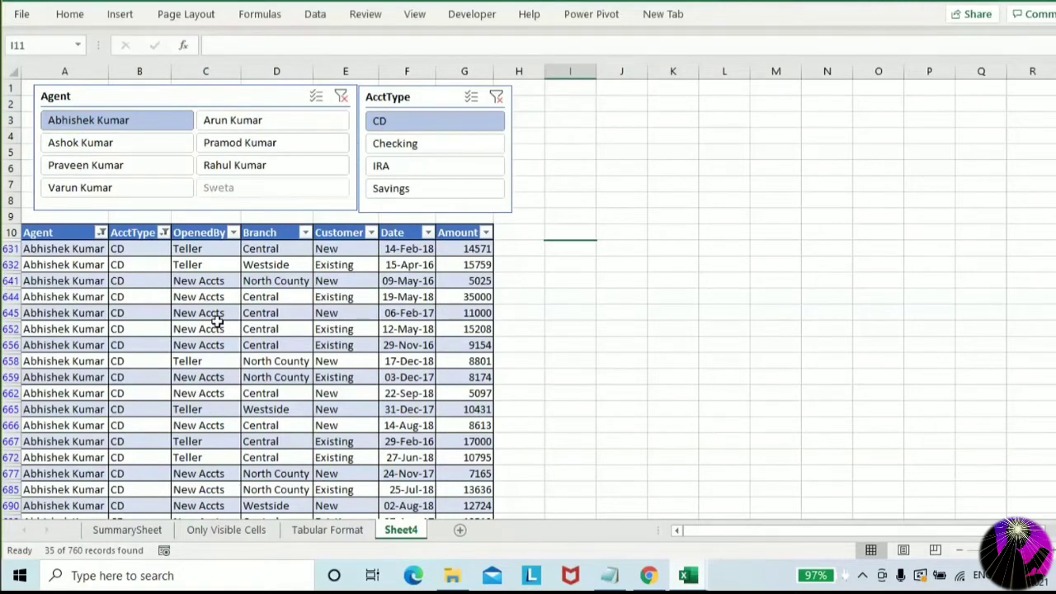
Rename Sheet4 as Slicer
{"action": "right_click", "coordinate": [415, 532]}
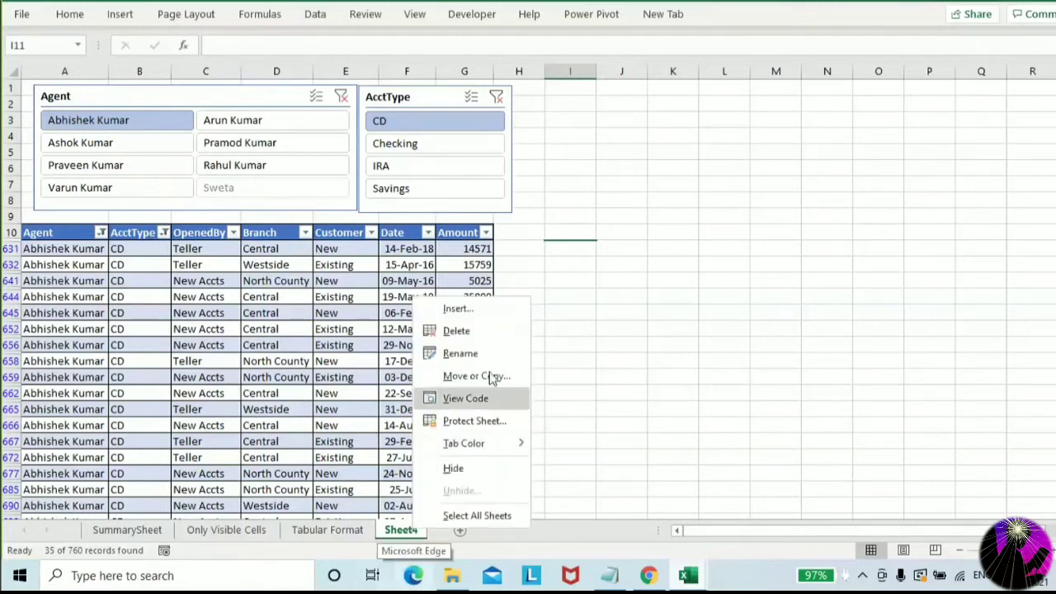
{"action": "left_click", "coordinate": [466, 353]}
{"action": "type", "text": "Slice"}
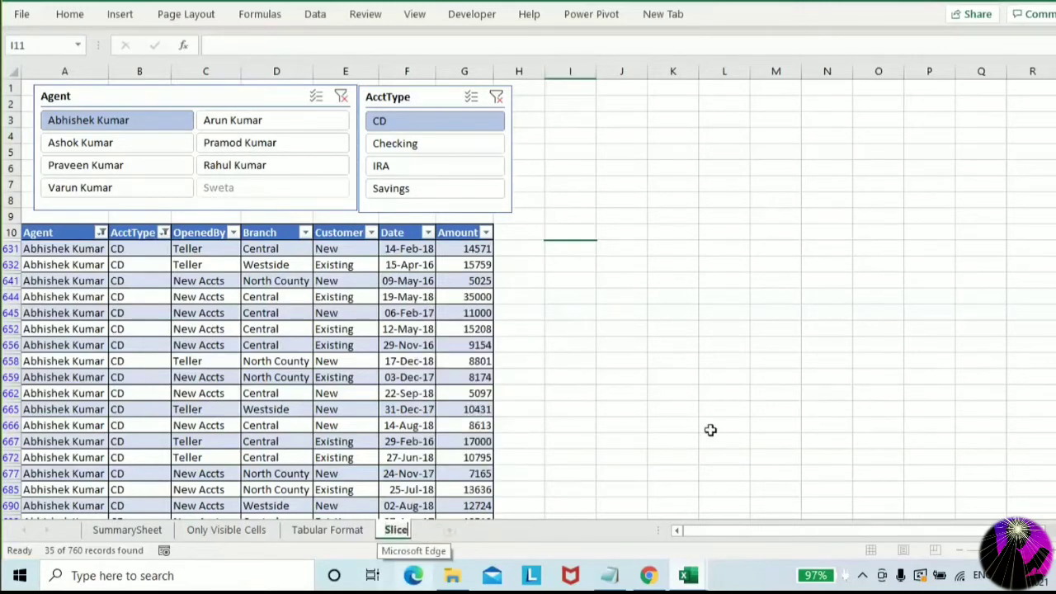
{"action": "type", "text": "r"}
{"action": "key", "text": "Return"}
{"action": "left_click", "coordinate": [345, 329]}
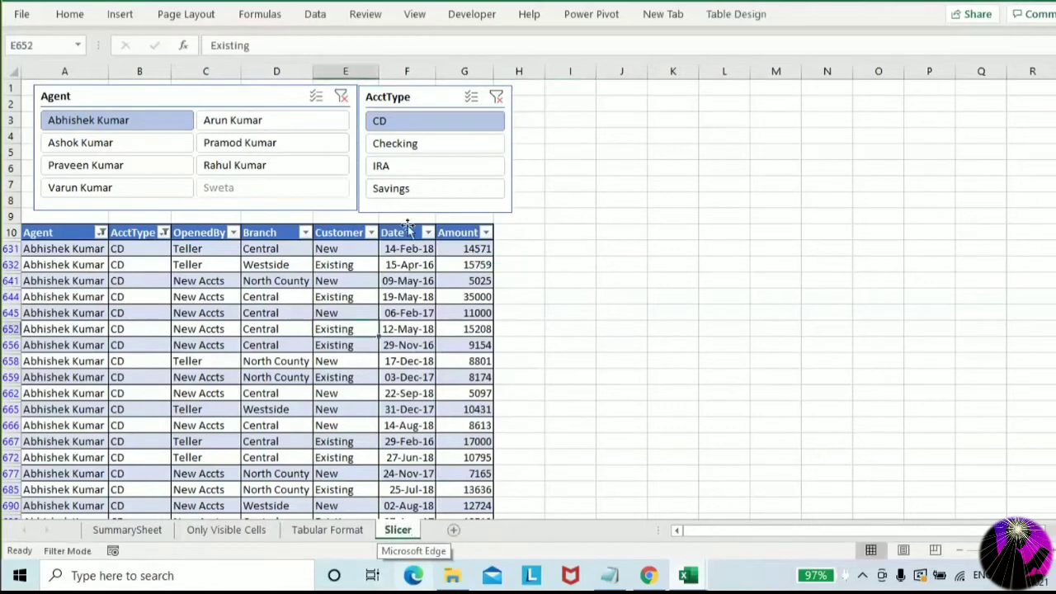
Clear the filters of both the AcctType and Agent slicers
{"action": "left_click", "coordinate": [496, 97]}
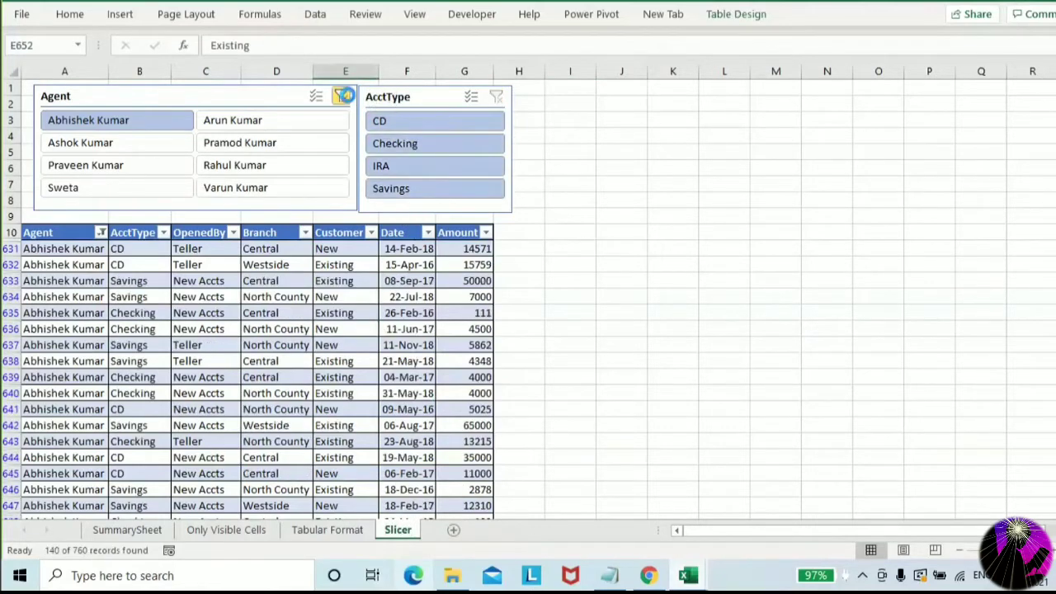
{"action": "left_click", "coordinate": [342, 97]}
In row 10 of the SummarySheet tips table, enter Slicer as the tip type and Insert->Slicer as its shortcut
{"action": "left_click", "coordinate": [120, 532]}
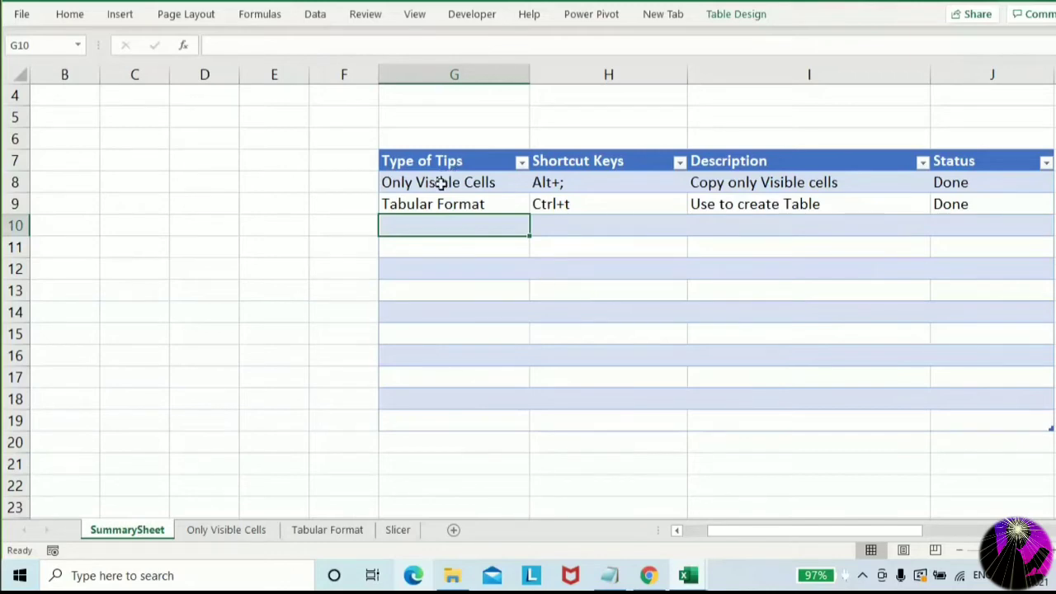
{"action": "left_click_drag", "start_coordinate": [440, 182], "coordinate": [995, 420]}
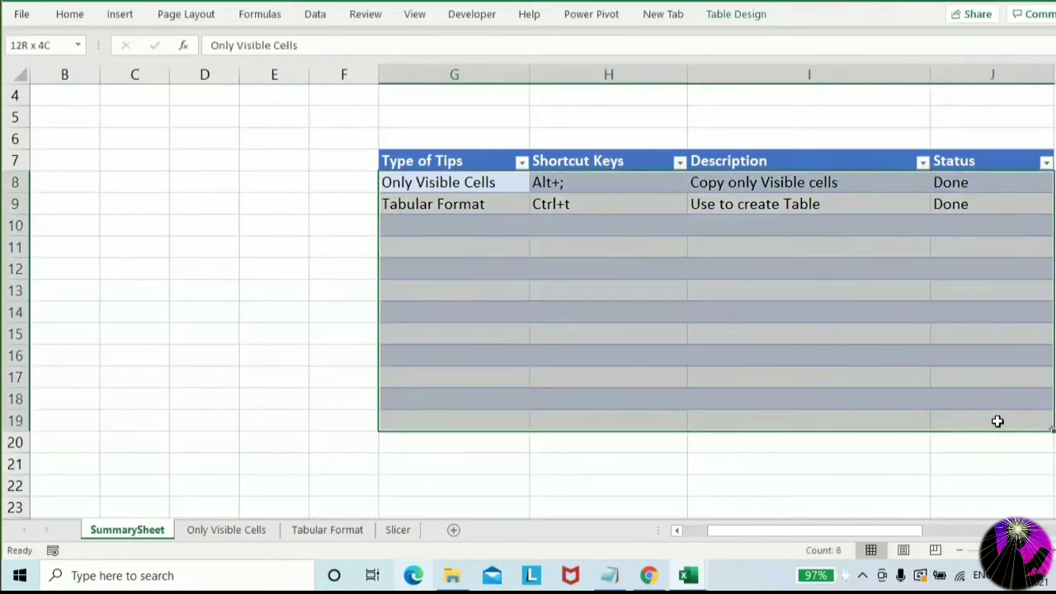
{"action": "left_click", "coordinate": [995, 419]}
{"action": "left_click", "coordinate": [451, 231]}
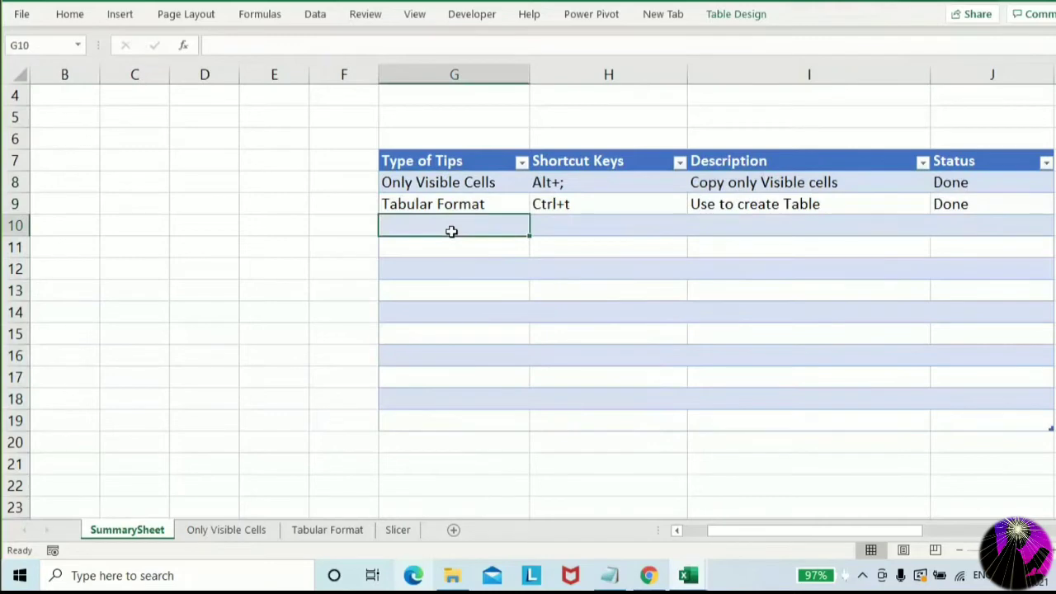
{"action": "type", "text": "Slicer"}
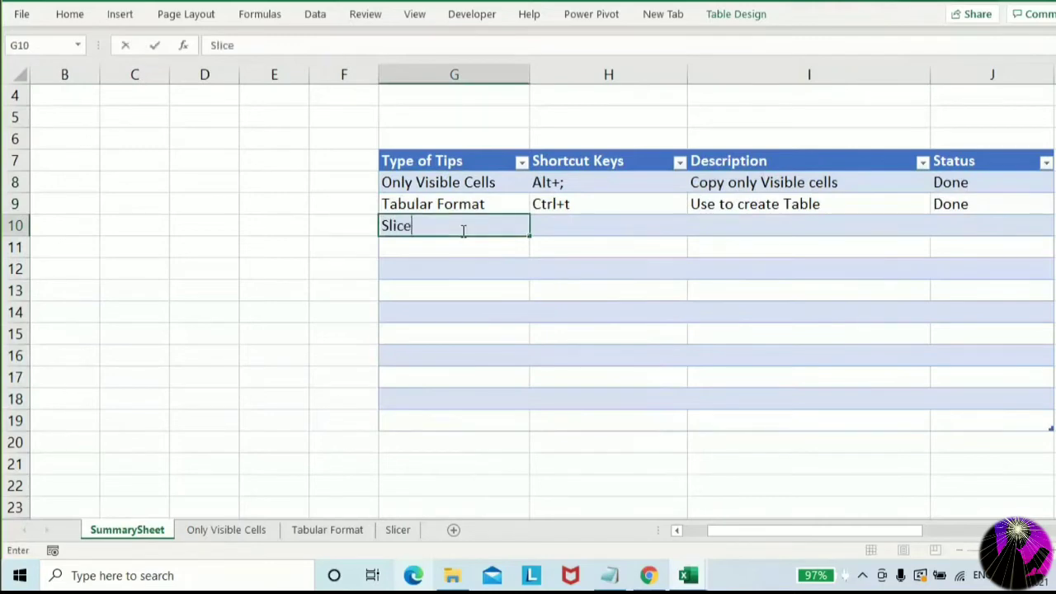
{"action": "key", "text": "Return"}
{"action": "left_click", "coordinate": [462, 230]}
{"action": "key", "text": "Tab"}
{"action": "type", "text": "I"}
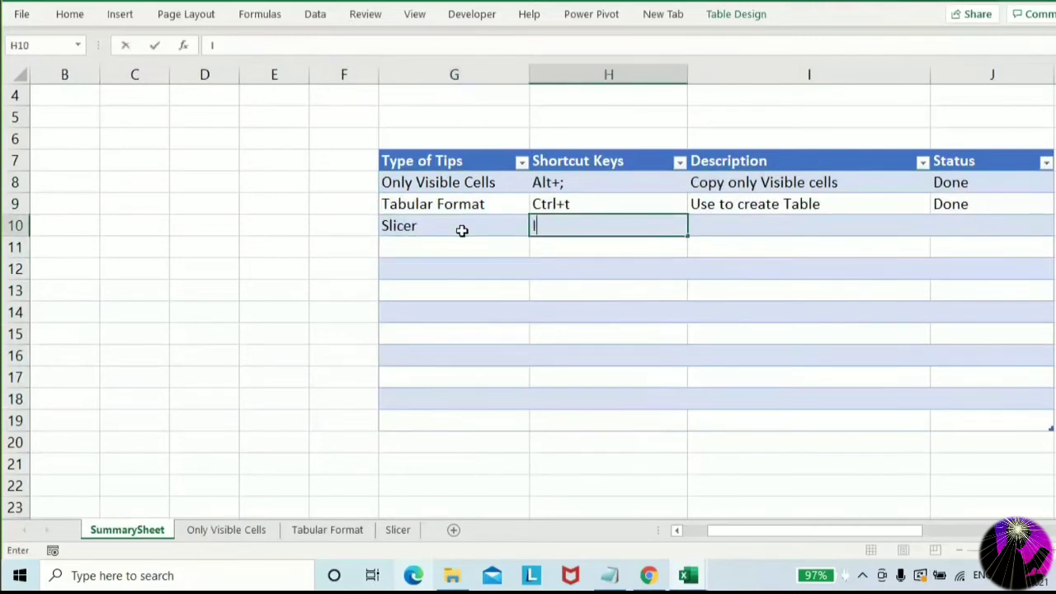
{"action": "type", "text": "nsert->Slicer"}
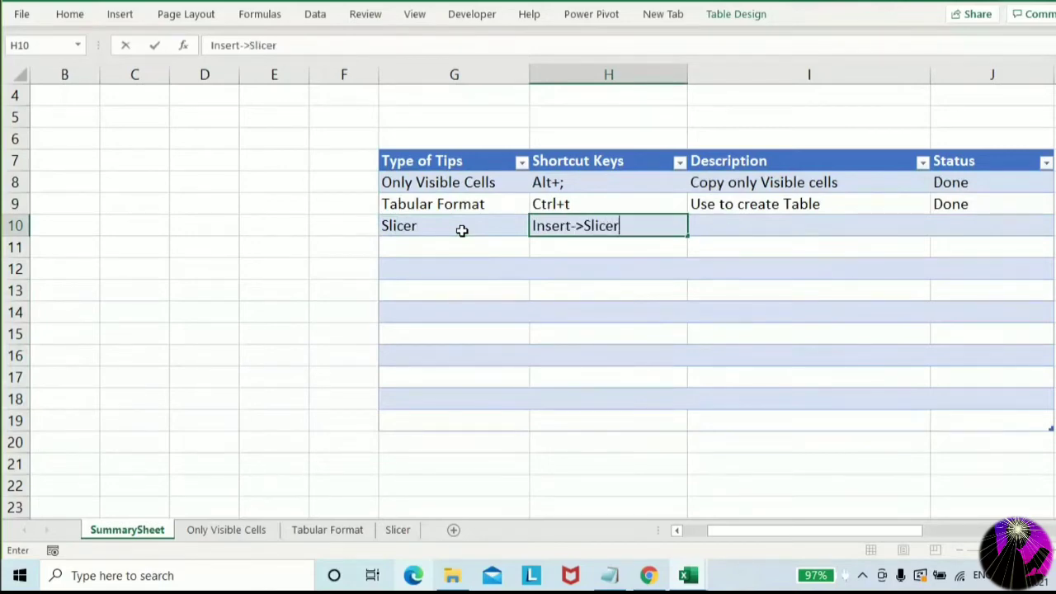
{"action": "key", "text": "Return"}
Enter "Use for 3D Filter" as the description of the Slicer tip
{"action": "key", "text": "Up"}
{"action": "key", "text": "Tab"}
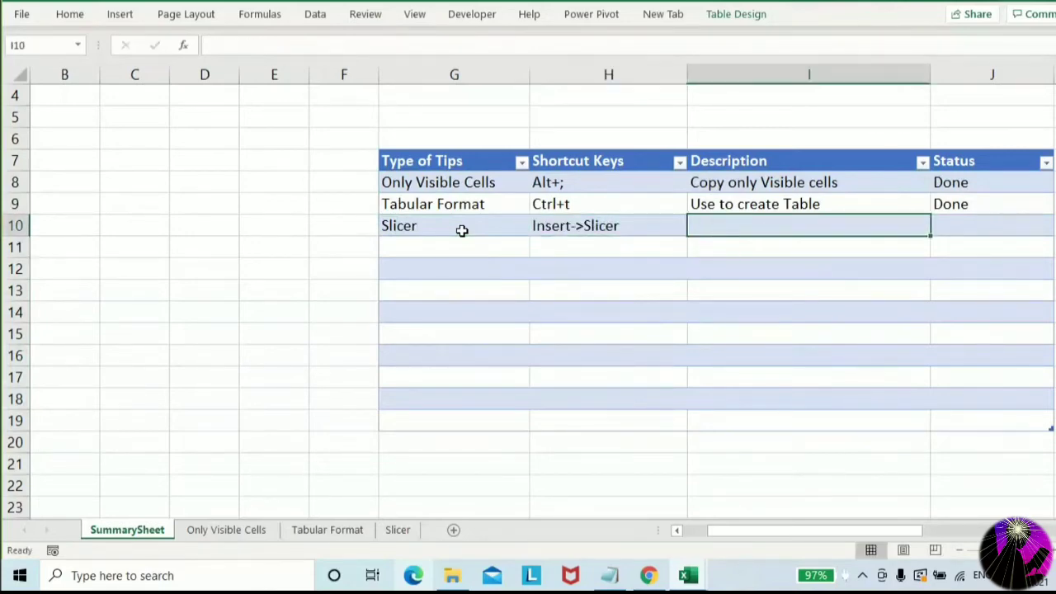
{"action": "type", "text": "Use for"}
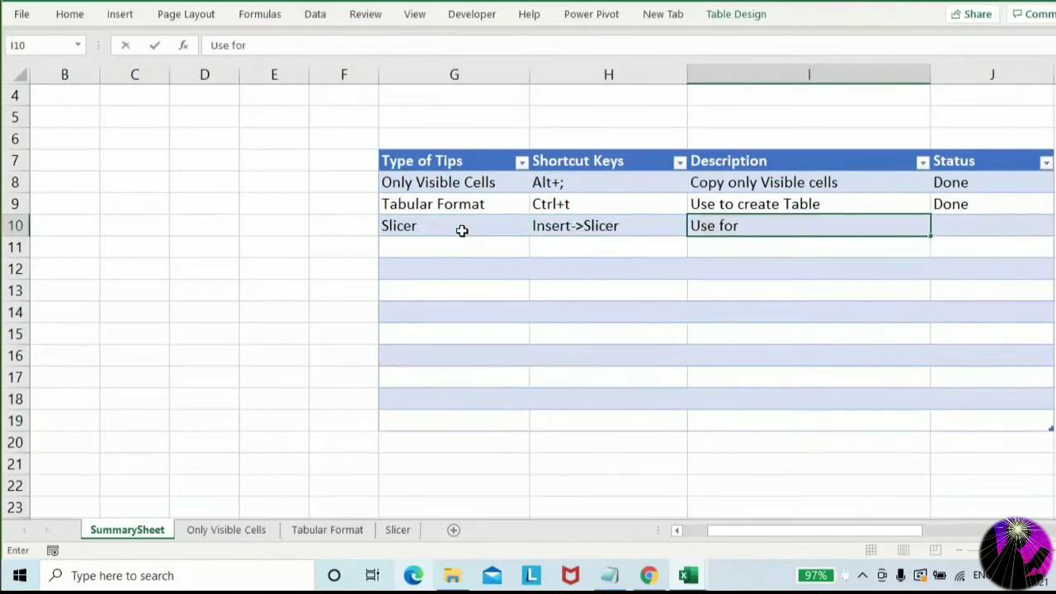
{"action": "type", "text": " 3D Filter"}
{"action": "key", "text": "Return"}
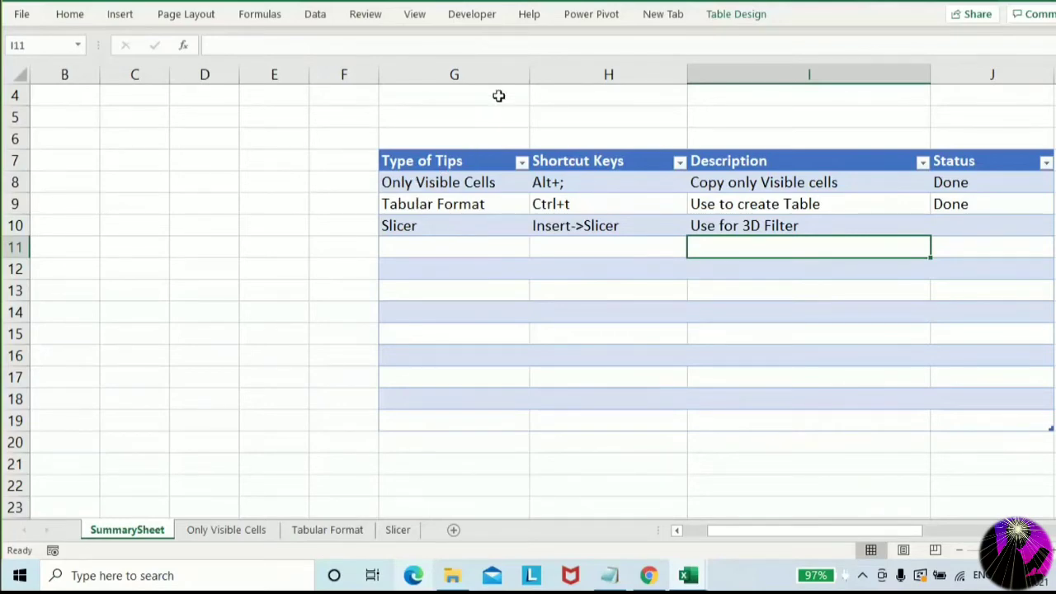
Narrow the Type of Tips column slightly and enter Done as the status of the Slicer tip
{"action": "left_click_drag", "start_coordinate": [529, 75], "coordinate": [508, 76]}
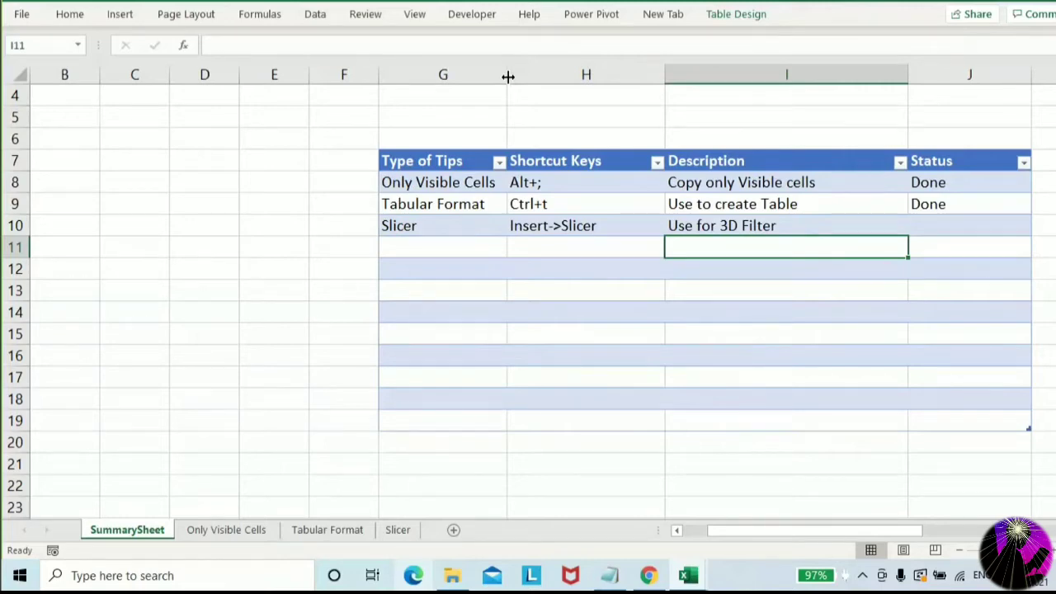
{"action": "key", "text": "Up"}
{"action": "key", "text": "Right"}
{"action": "type", "text": "Done"}
{"action": "key", "text": "Return"}
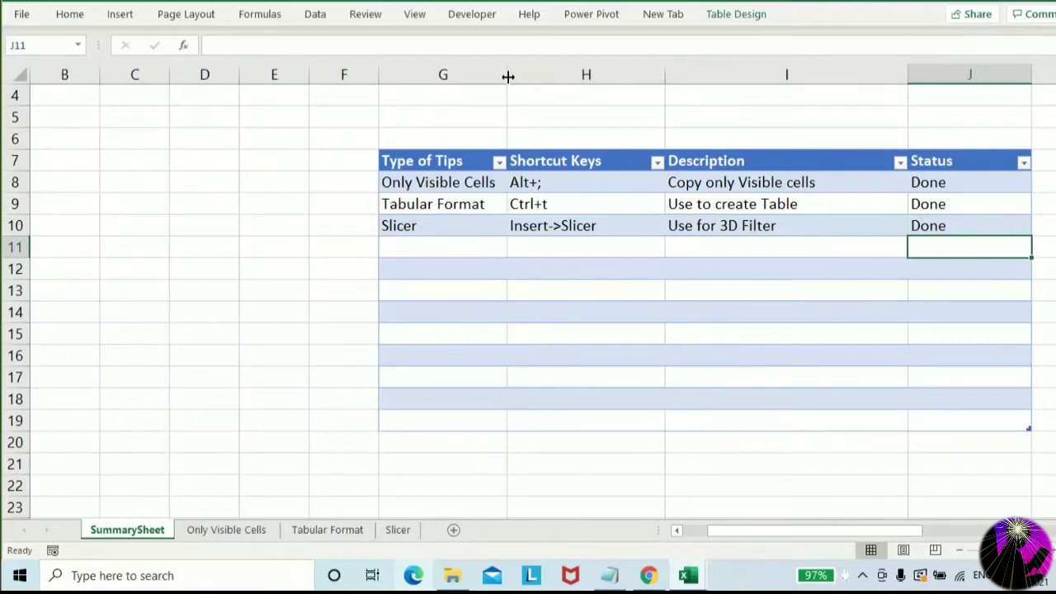
{"action": "left_click", "coordinate": [412, 240]}
{"action": "key", "text": "Up"}
{"action": "key", "text": "Up"}
{"action": "key", "text": "Up"}
{"action": "key", "text": "Up"}
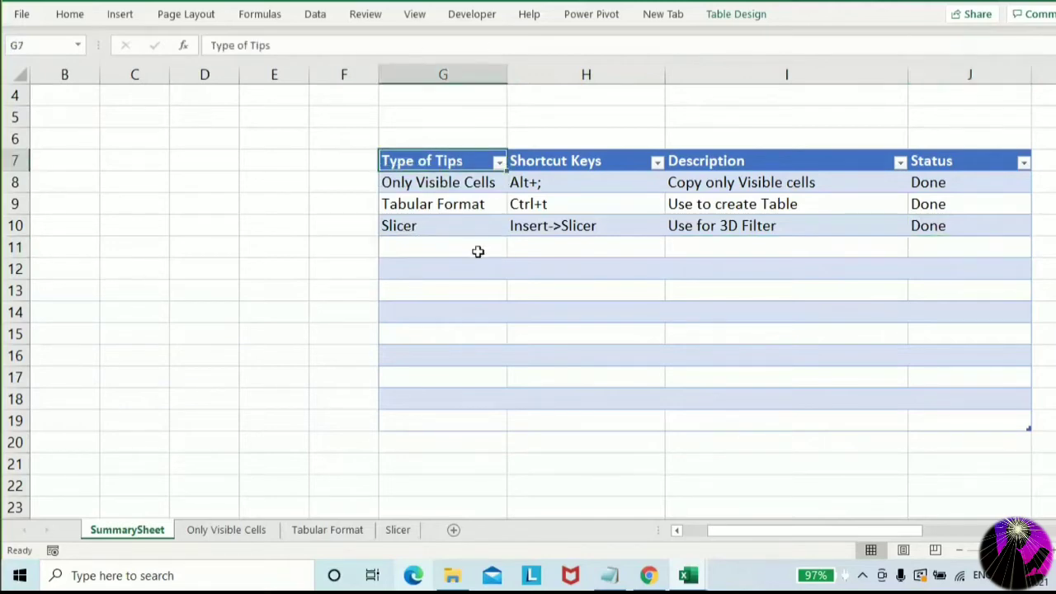
{"action": "left_click_drag", "start_coordinate": [478, 252], "coordinate": [928, 243]}
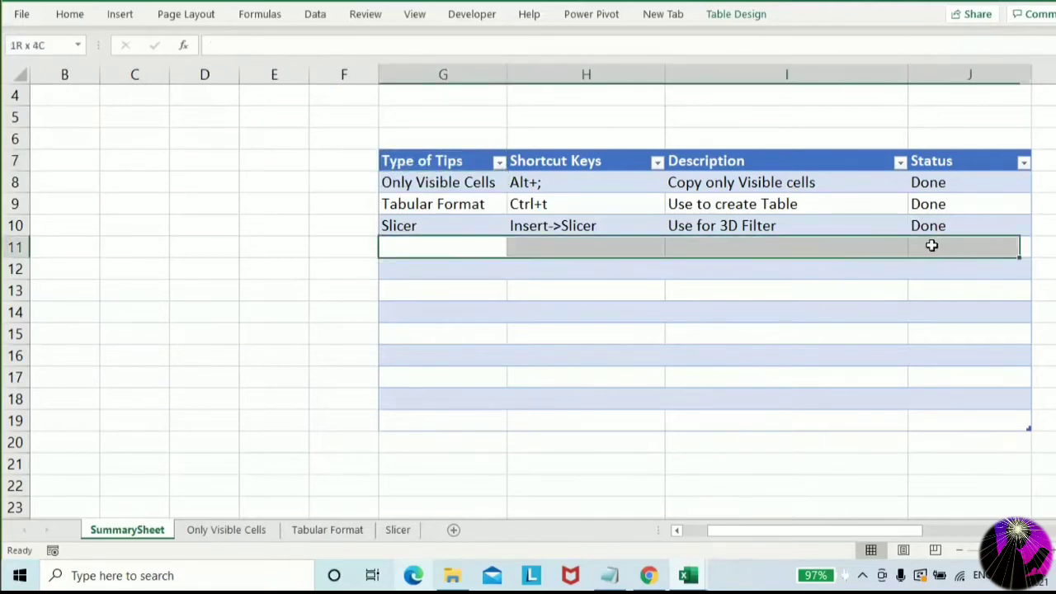
{"action": "left_click", "coordinate": [72, 12]}
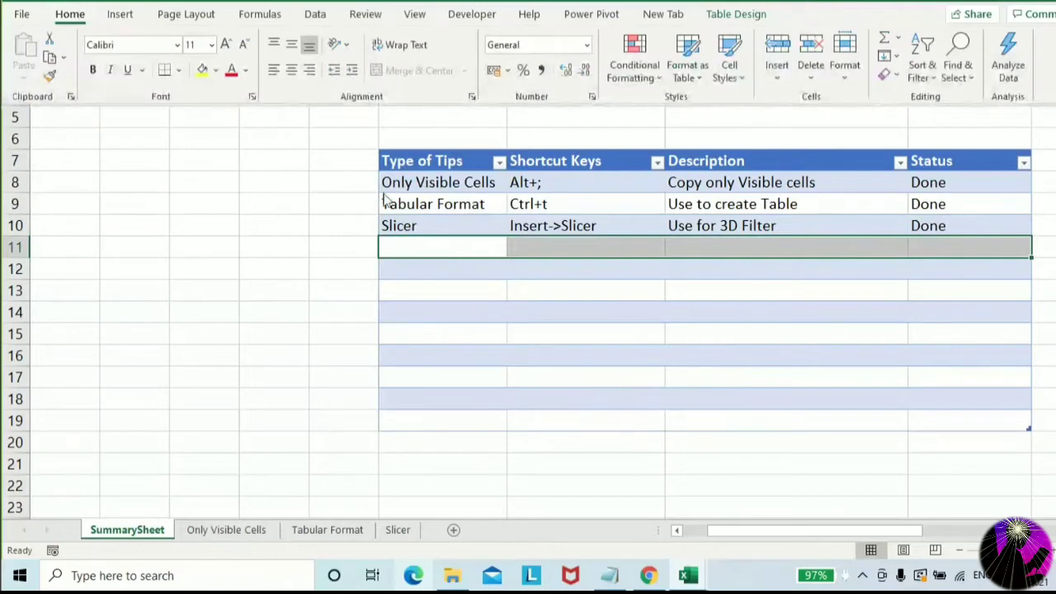
{"action": "left_click", "coordinate": [540, 248]}
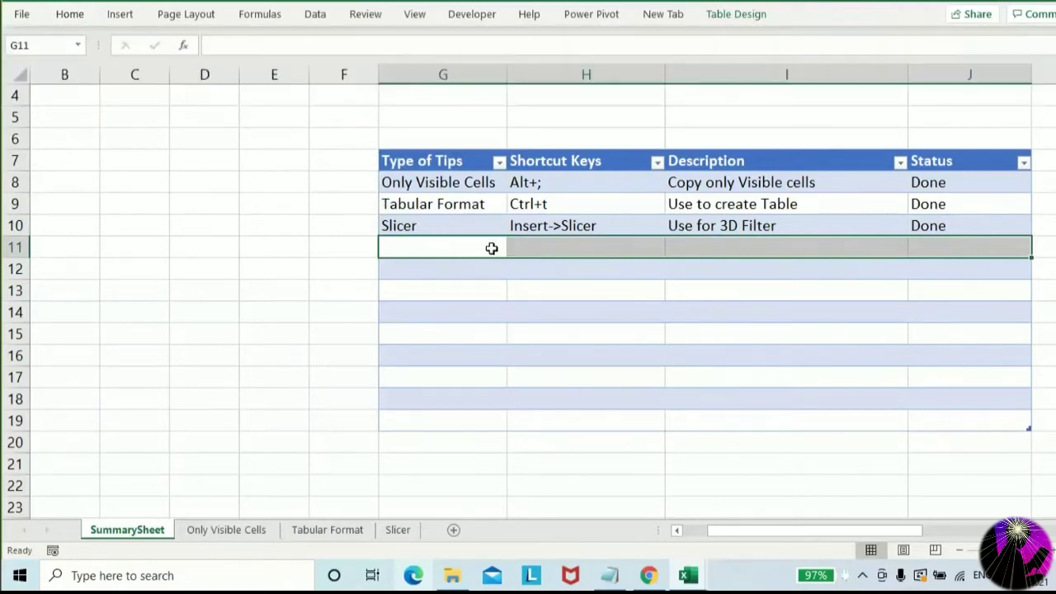
Enter "Generate Report using Slicer" under Type of Tips in cell G11
{"action": "left_click", "coordinate": [492, 249]}
{"action": "type", "text": "Repo"}
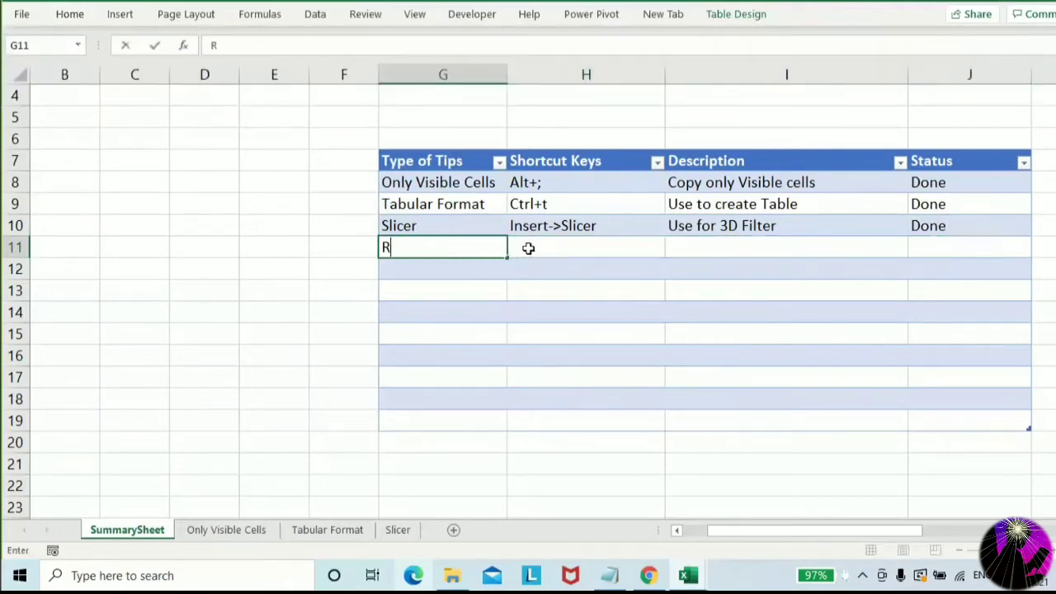
{"action": "key", "text": "BackSpace"}
{"action": "key", "text": "BackSpace"}
{"action": "key", "text": "BackSpace"}
{"action": "key", "text": "BackSpace"}
{"action": "type", "text": "Report"}
{"action": "key", "text": "BackSpace"}
{"action": "key", "text": "BackSpace"}
{"action": "key", "text": "BackSpace"}
{"action": "key", "text": "BackSpace"}
{"action": "key", "text": "BackSpace"}
{"action": "key", "text": "BackSpace"}
{"action": "key", "text": "BackSpace"}
{"action": "type", "text": "Generate R"}
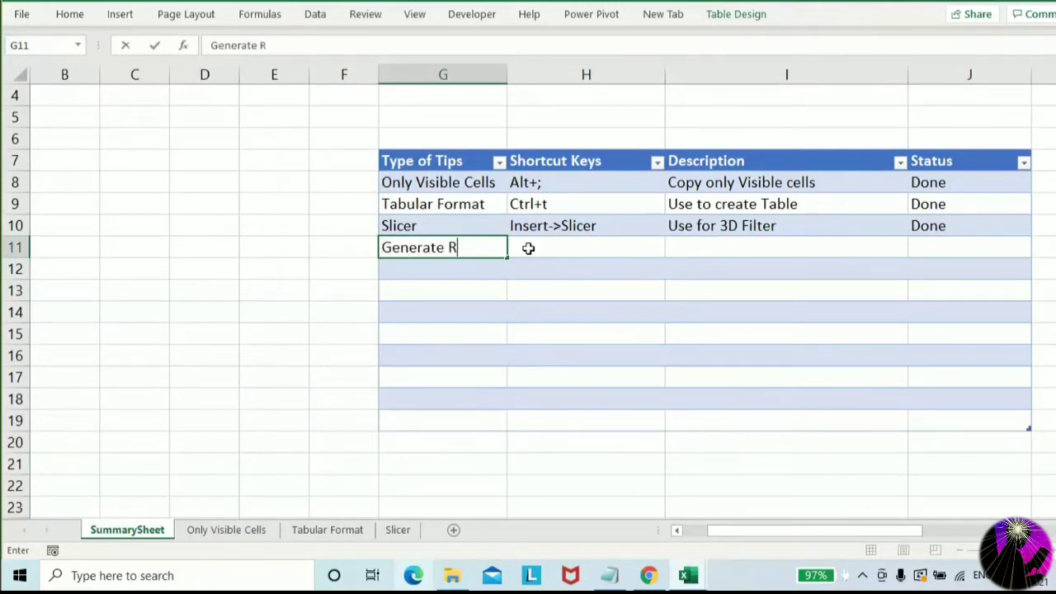
{"action": "type", "text": "eport using S"}
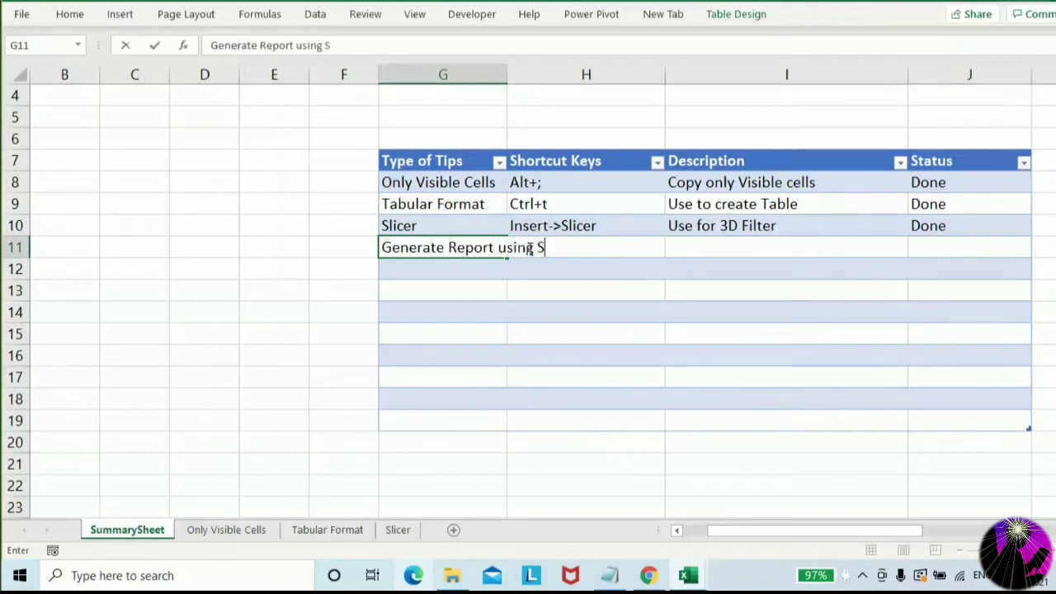
{"action": "type", "text": "licer"}
{"action": "key", "text": "Return"}
{"action": "key", "text": "Up"}
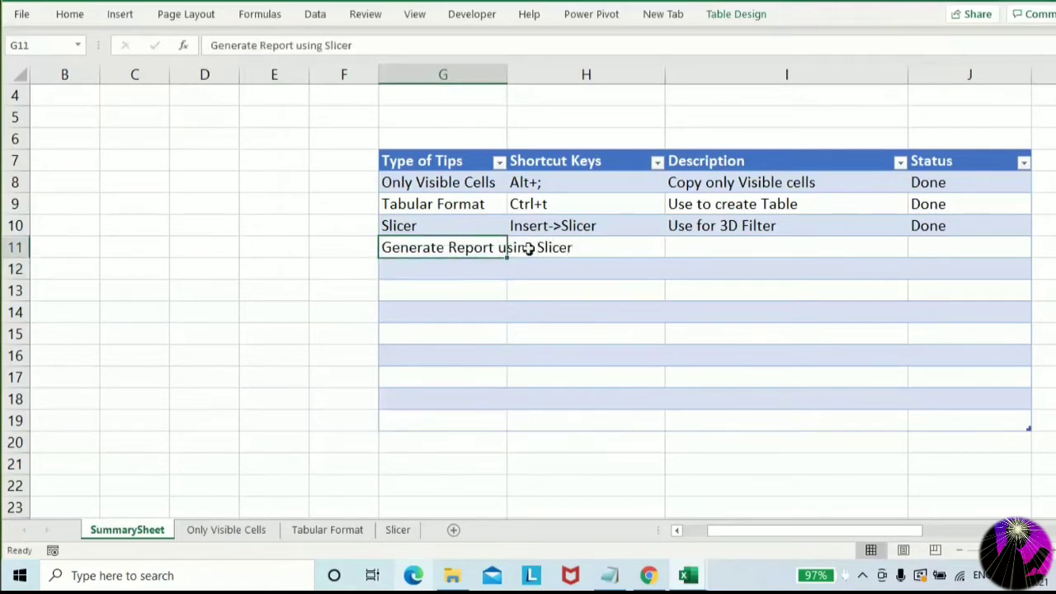
Format the text in cell G11 as bold, underlined and red
{"action": "key", "text": "ctrl+b"}
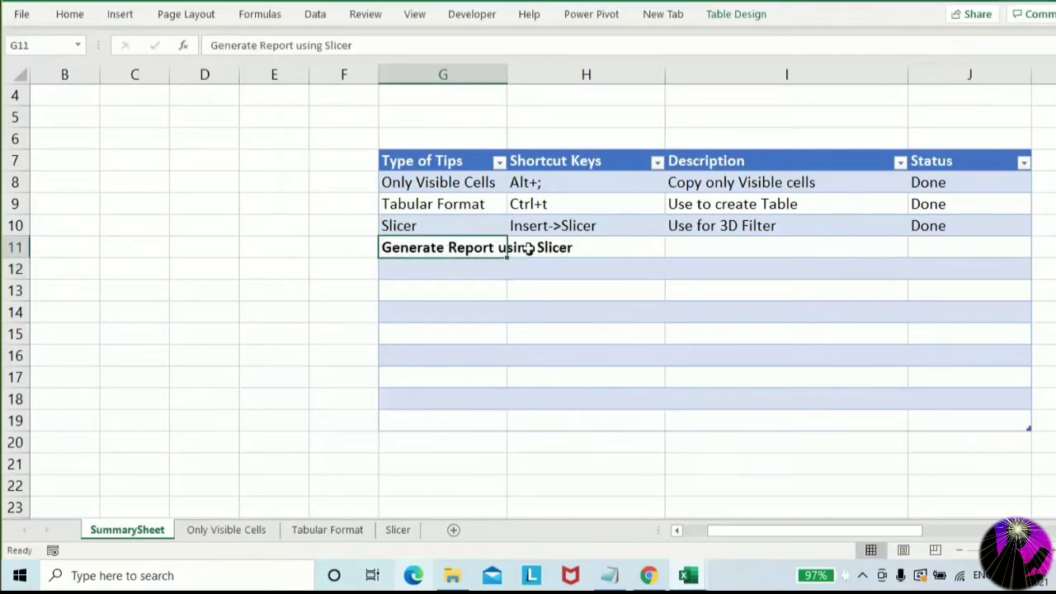
{"action": "key", "text": "ctrl+u"}
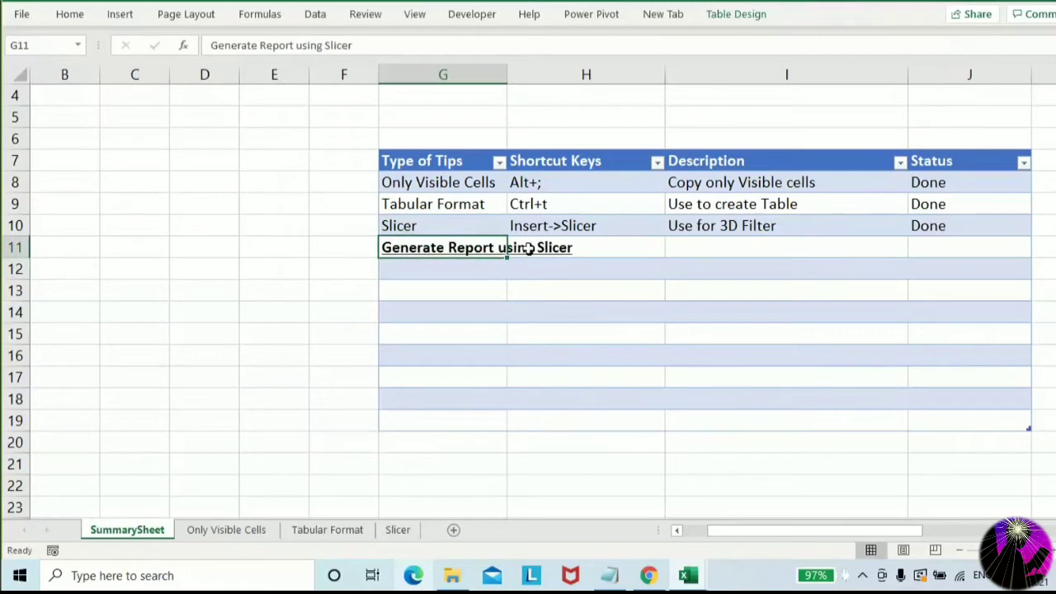
{"action": "left_click", "coordinate": [71, 15]}
{"action": "left_click", "coordinate": [232, 70]}
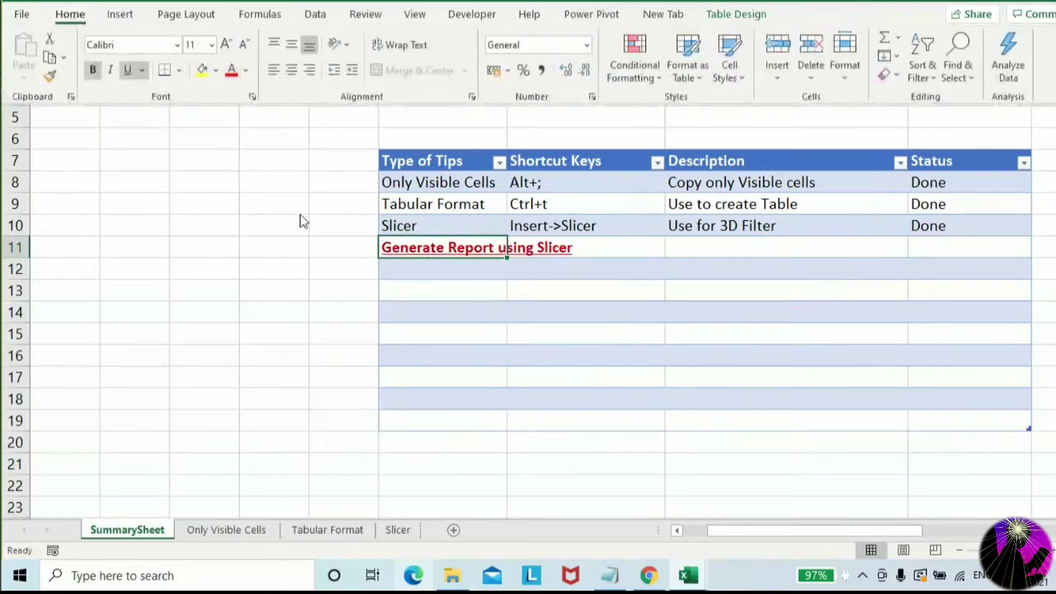
{"action": "left_click", "coordinate": [302, 336]}
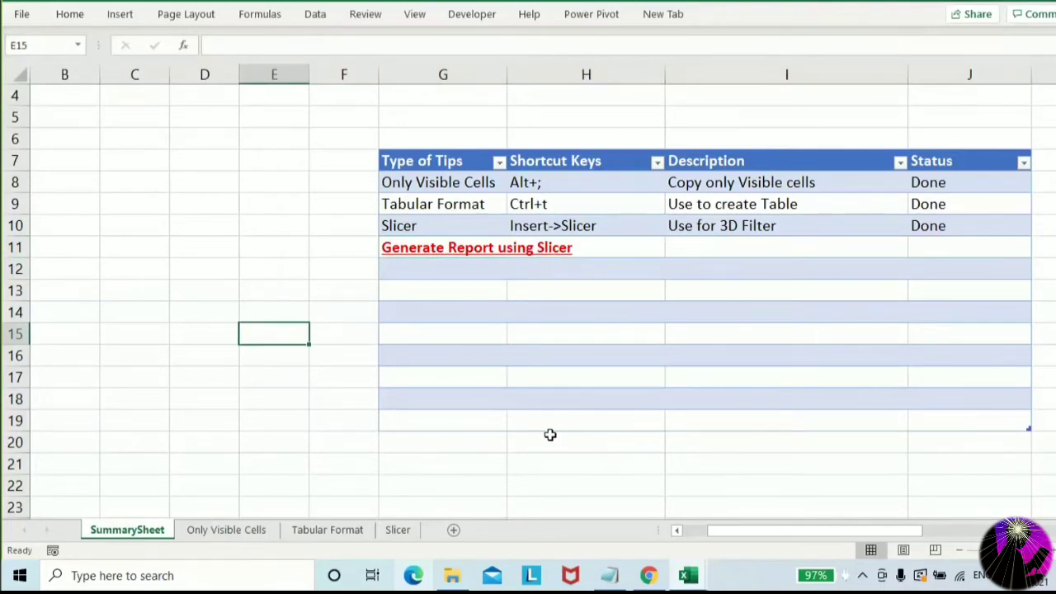
Add a new worksheet after the Slicer sheet and name it Report-1
{"action": "left_click", "coordinate": [397, 530]}
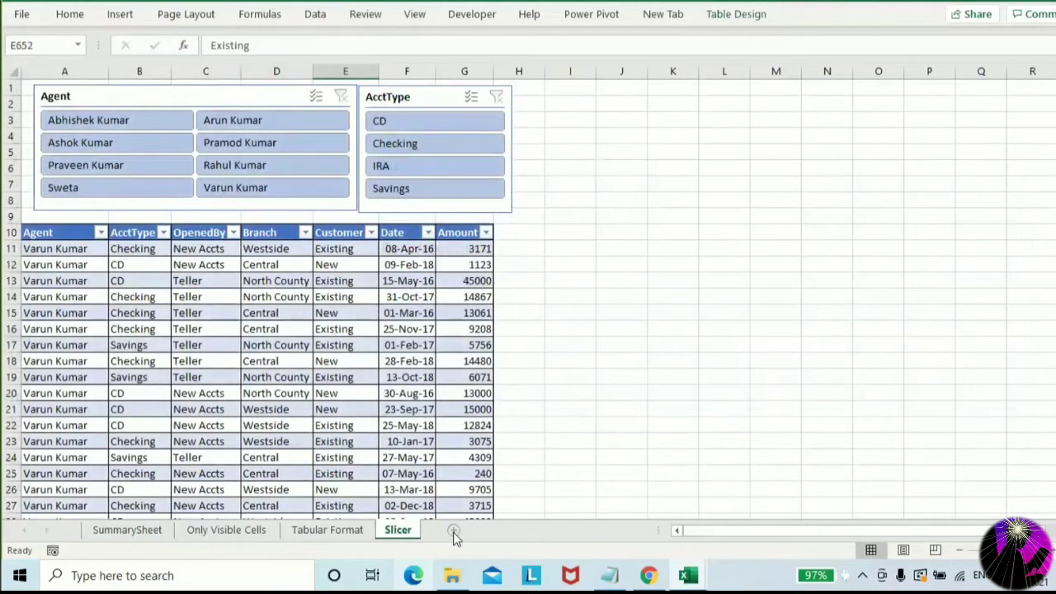
{"action": "left_click", "coordinate": [453, 531]}
{"action": "right_click", "coordinate": [456, 533]}
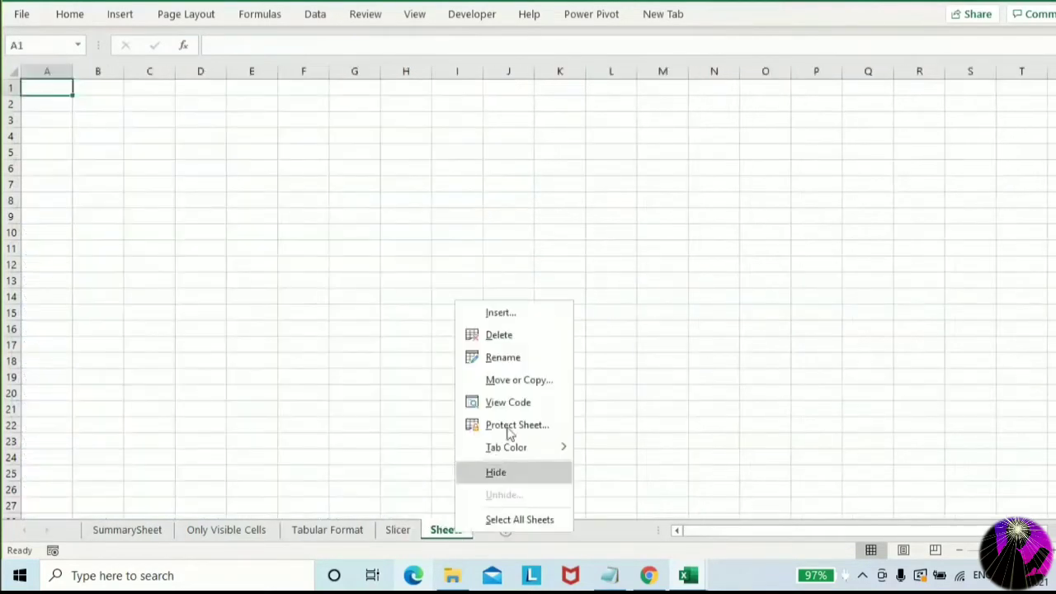
{"action": "left_click", "coordinate": [513, 357]}
{"action": "type", "text": "Report"}
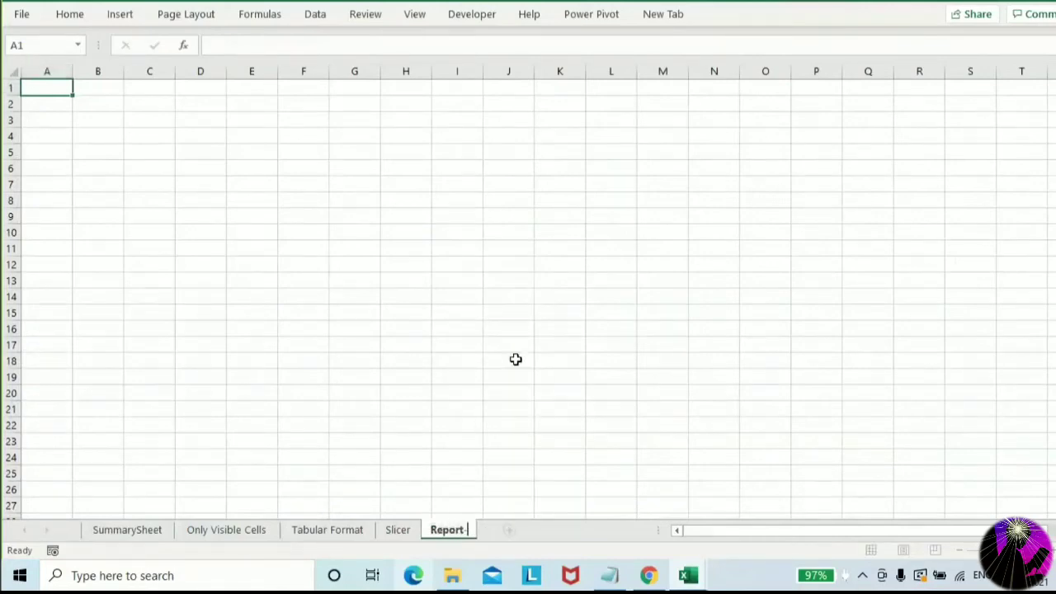
{"action": "type", "text": "-1"}
{"action": "left_click", "coordinate": [506, 351]}
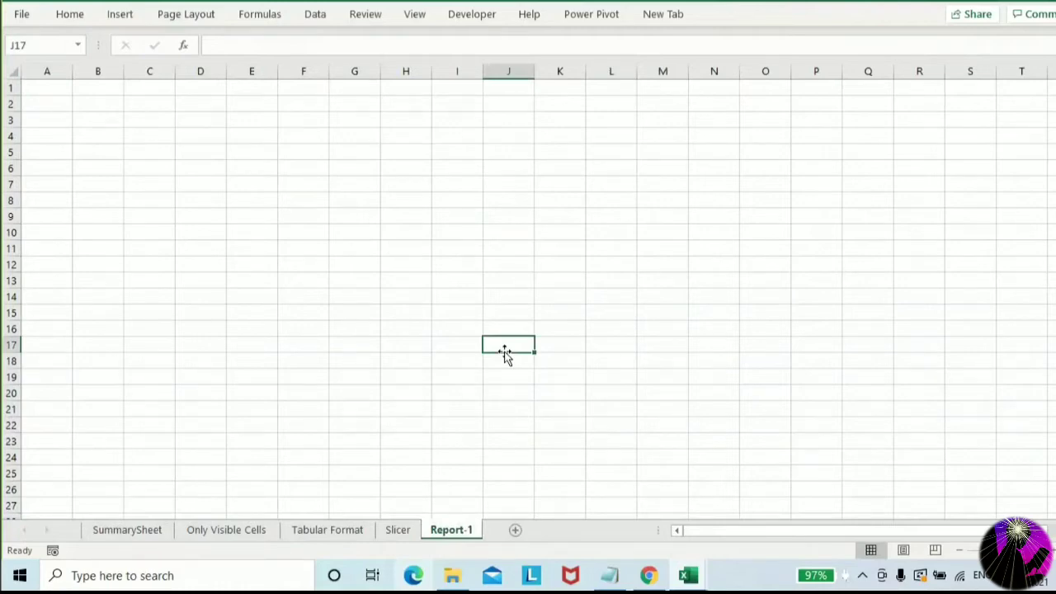
Copy the entire data table with headers from the Slicer sheet and paste it into Report-1 starting at cell A12
{"action": "left_click", "coordinate": [389, 532]}
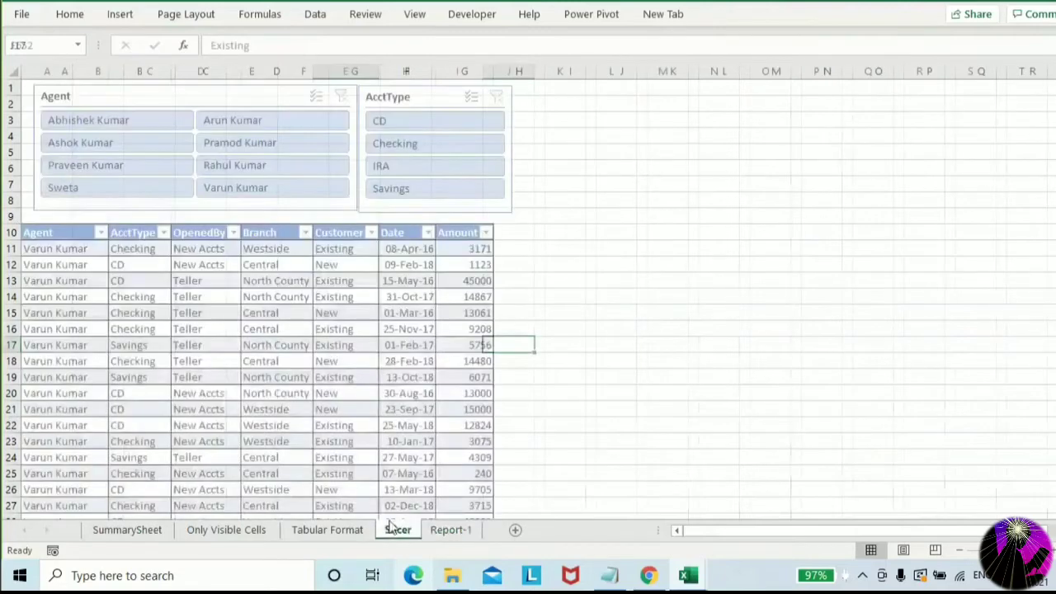
{"action": "left_click", "coordinate": [64, 236]}
{"action": "key", "text": "ctrl+shift+Right"}
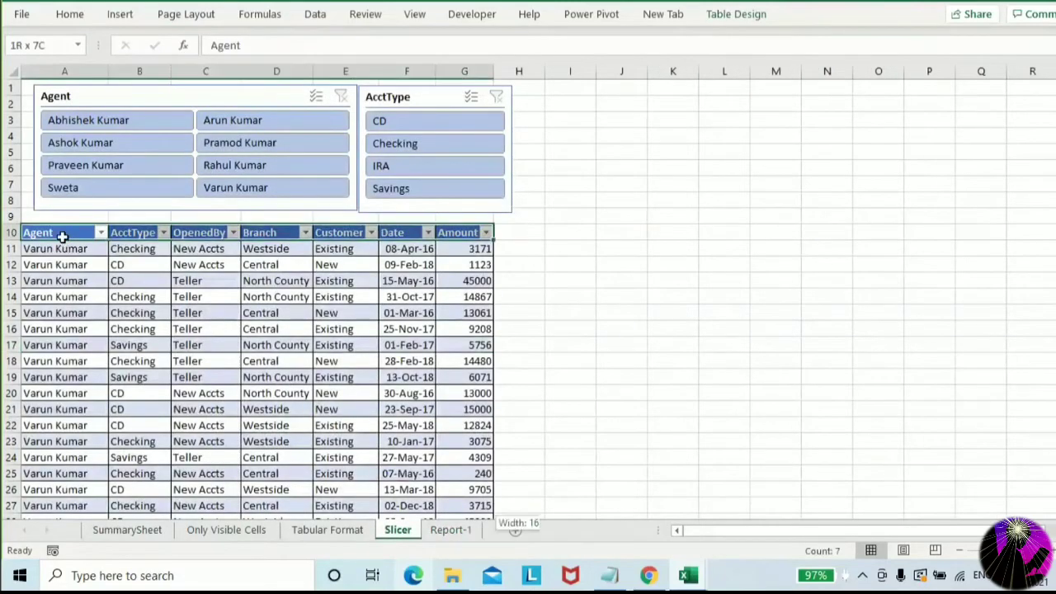
{"action": "key", "text": "ctrl+shift+Down"}
{"action": "key", "text": "ctrl+c"}
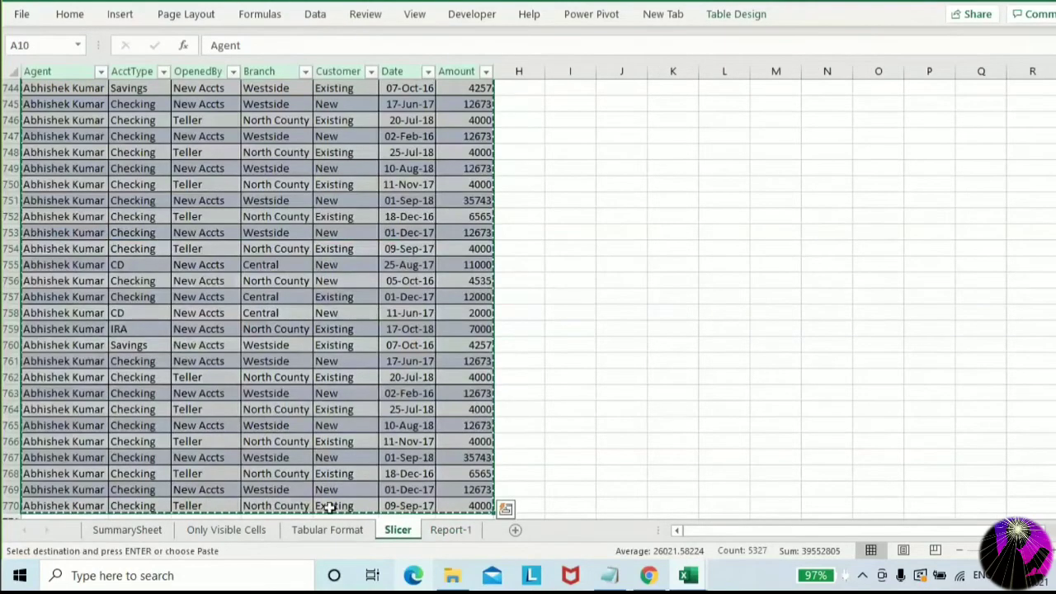
{"action": "left_click", "coordinate": [451, 530]}
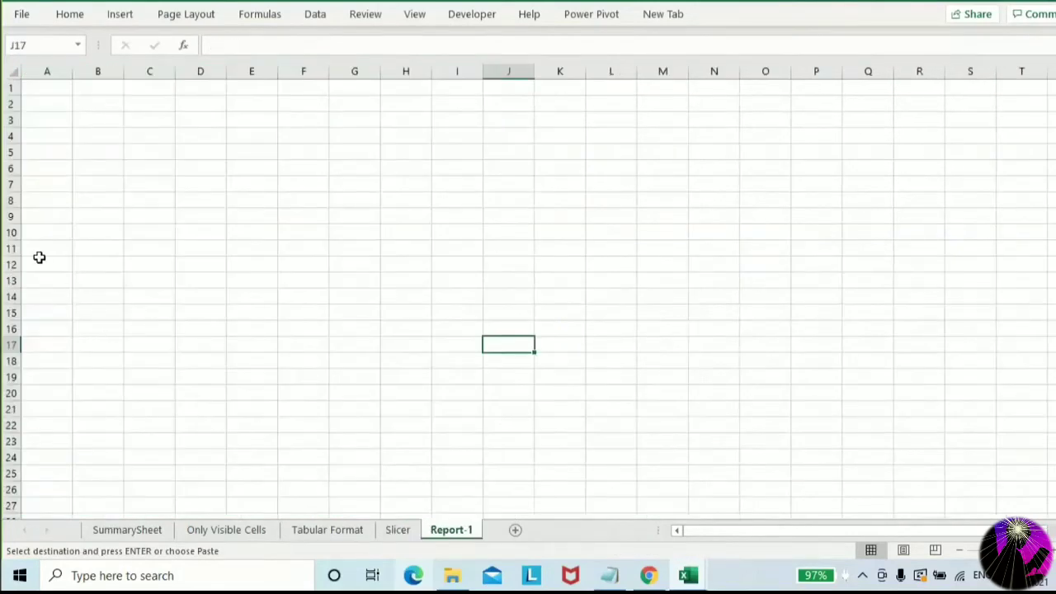
{"action": "left_click", "coordinate": [39, 261]}
{"action": "key", "text": "ctrl+v"}
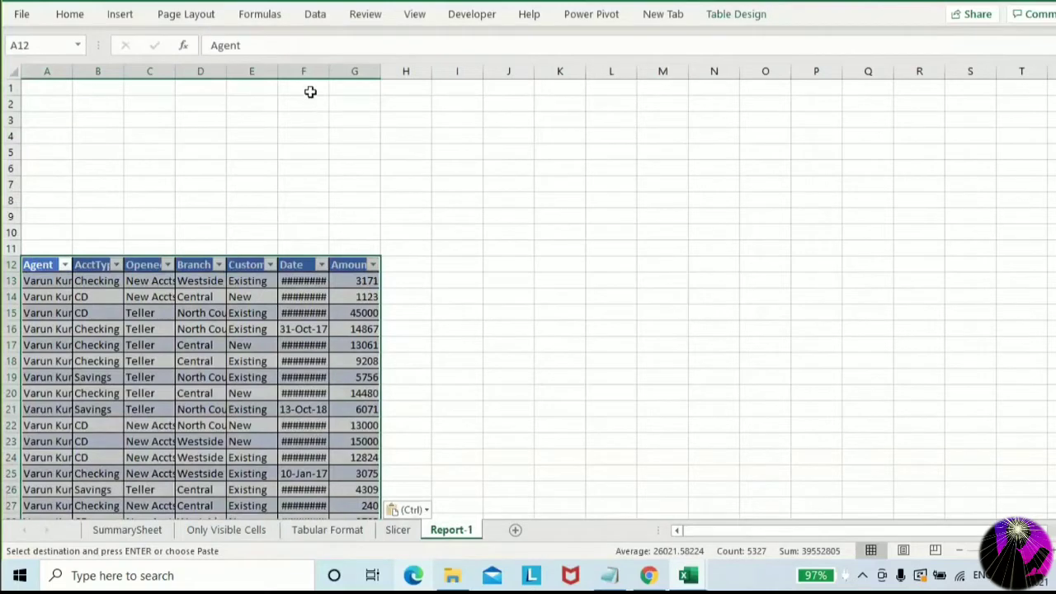
Insert a new column before Date in the Report-1 table and name its header Year
{"action": "left_click", "coordinate": [306, 71]}
{"action": "right_click", "coordinate": [305, 72]}
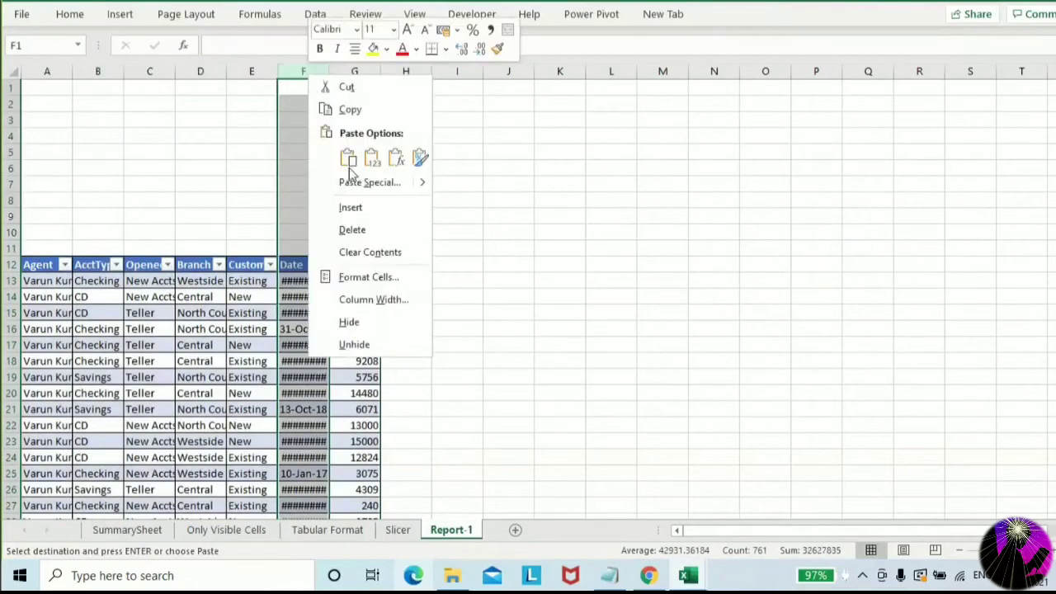
{"action": "left_click", "coordinate": [353, 209]}
{"action": "left_click", "coordinate": [312, 270]}
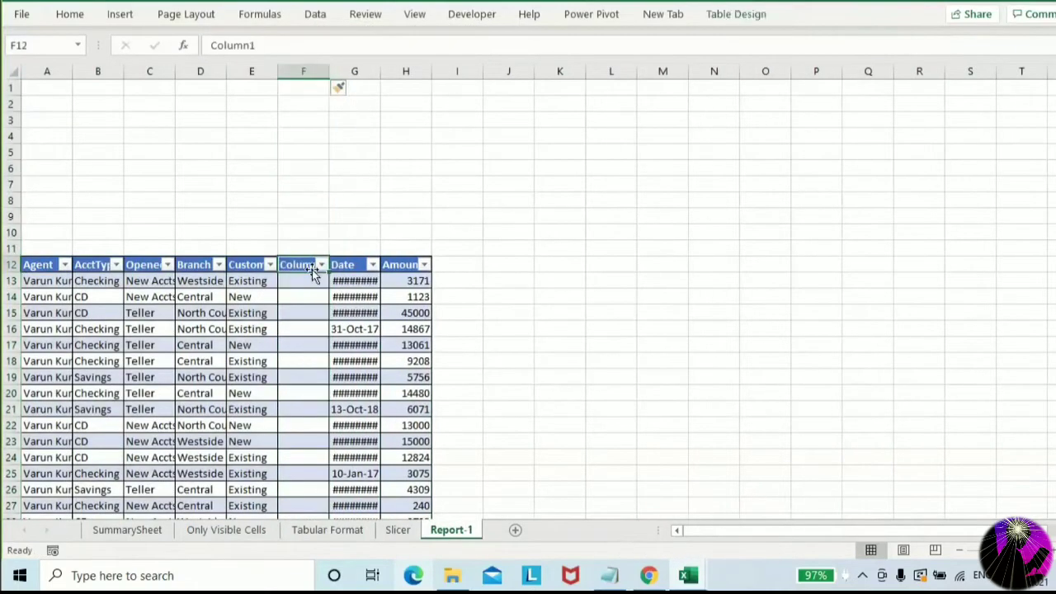
{"action": "type", "text": "Year"}
{"action": "key", "text": "Return"}
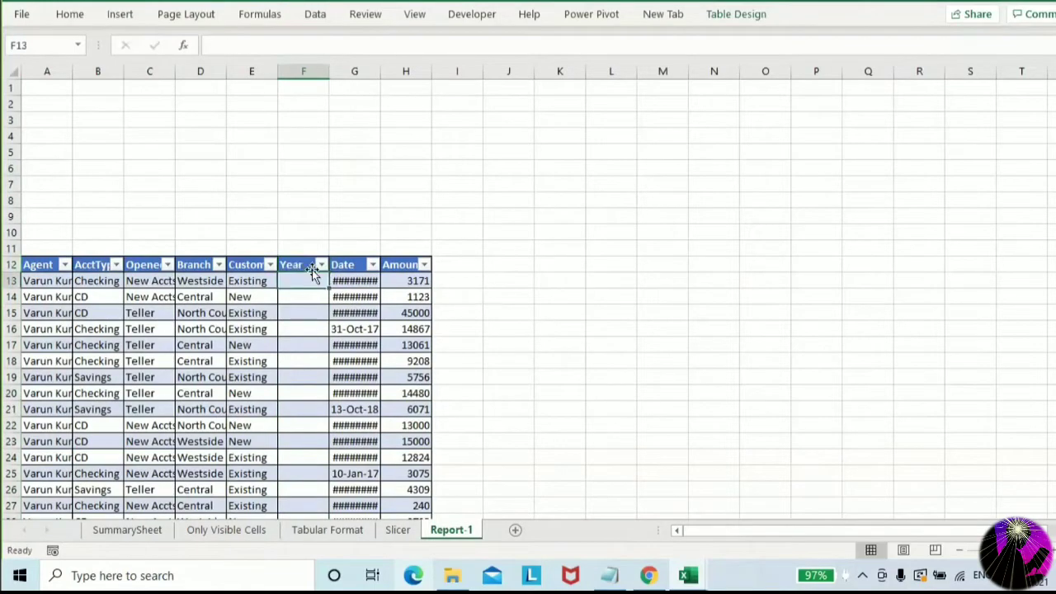
{"action": "type", "text": "="}
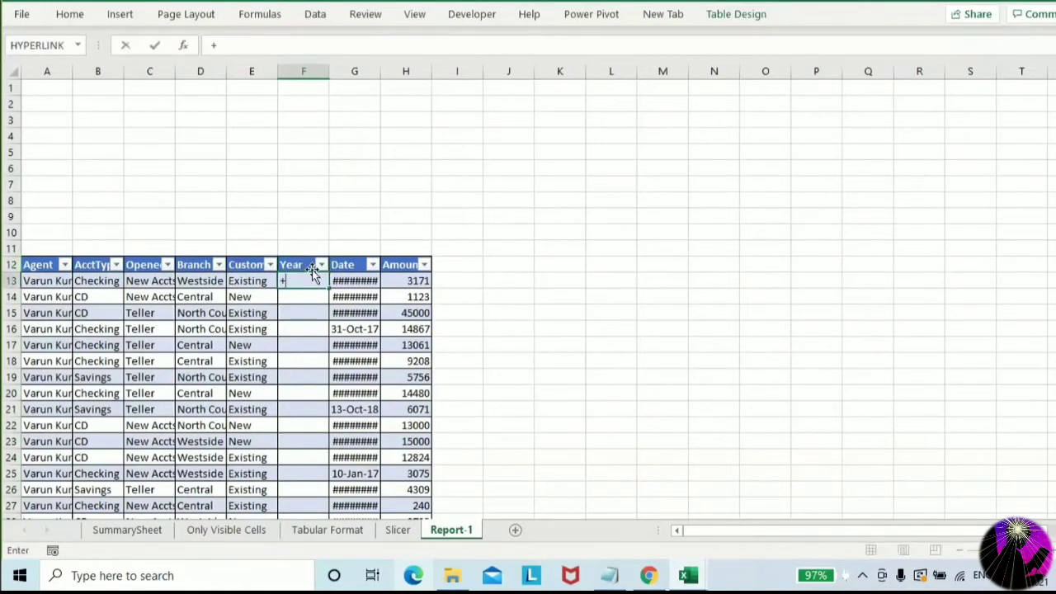
{"action": "type", "text": "YEAR("}
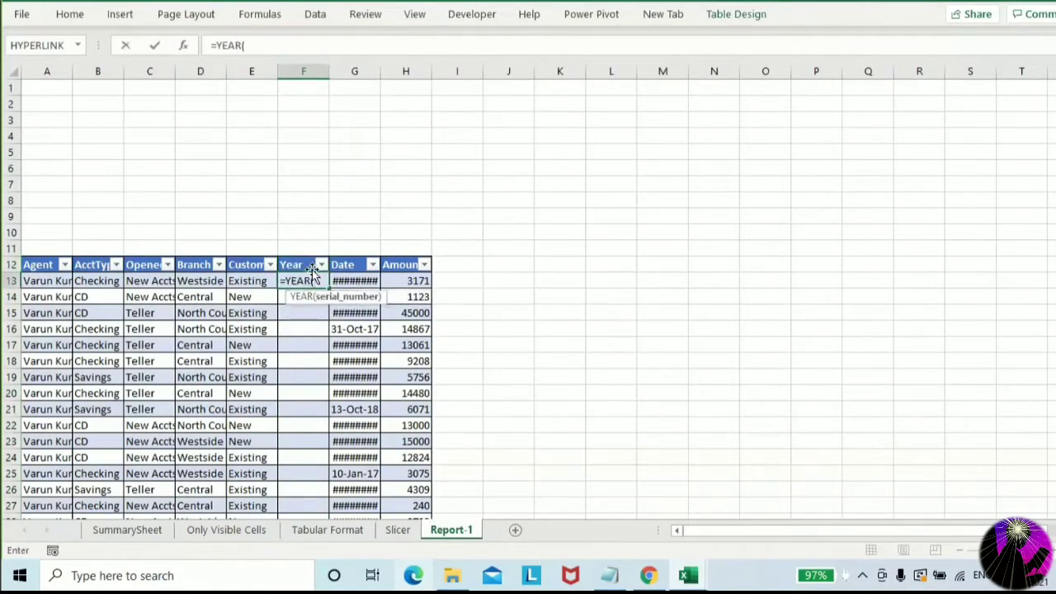
{"action": "type", "text": "0"}
{"action": "key", "text": "Right"}
{"action": "key", "text": "Return"}
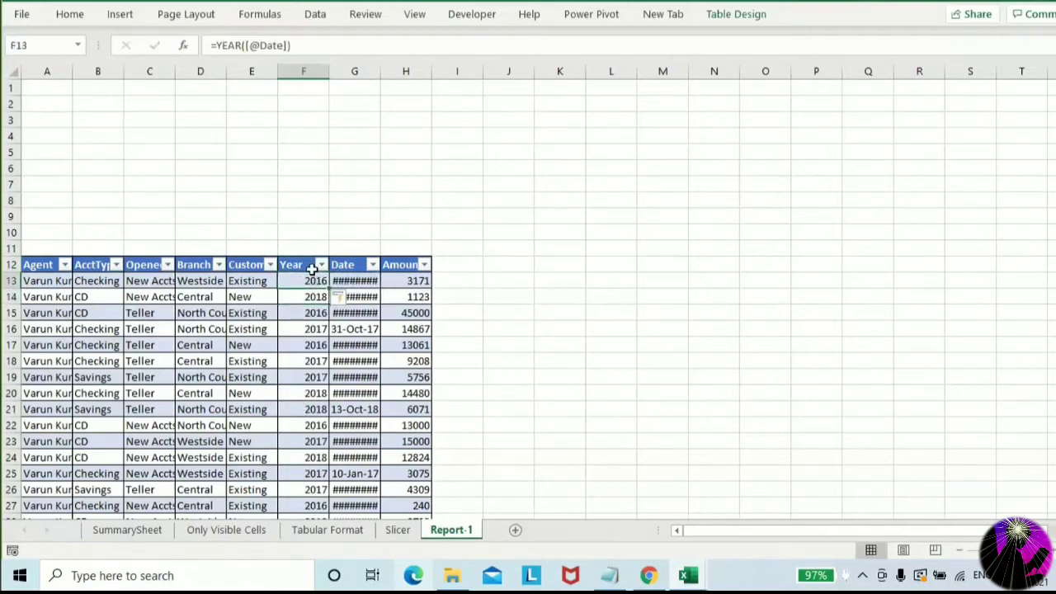
{"action": "key", "text": "ctrl+Down"}
{"action": "key", "text": "ctrl+Up"}
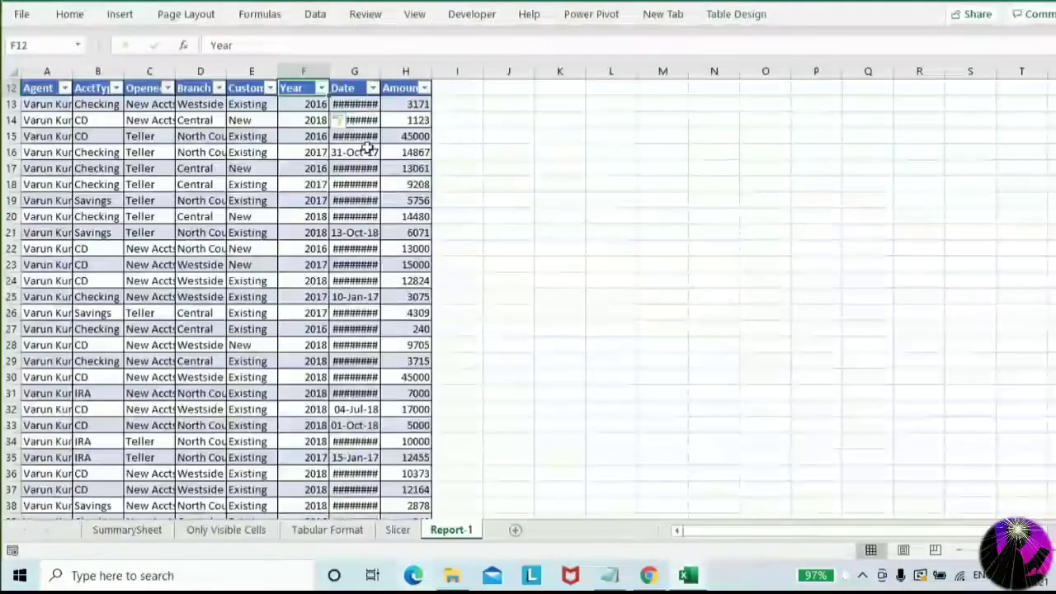
Autofit the widths of the Date, Amount, AcctType, Agent, Branch and OpenedBy columns
{"action": "double_click", "coordinate": [381, 71]}
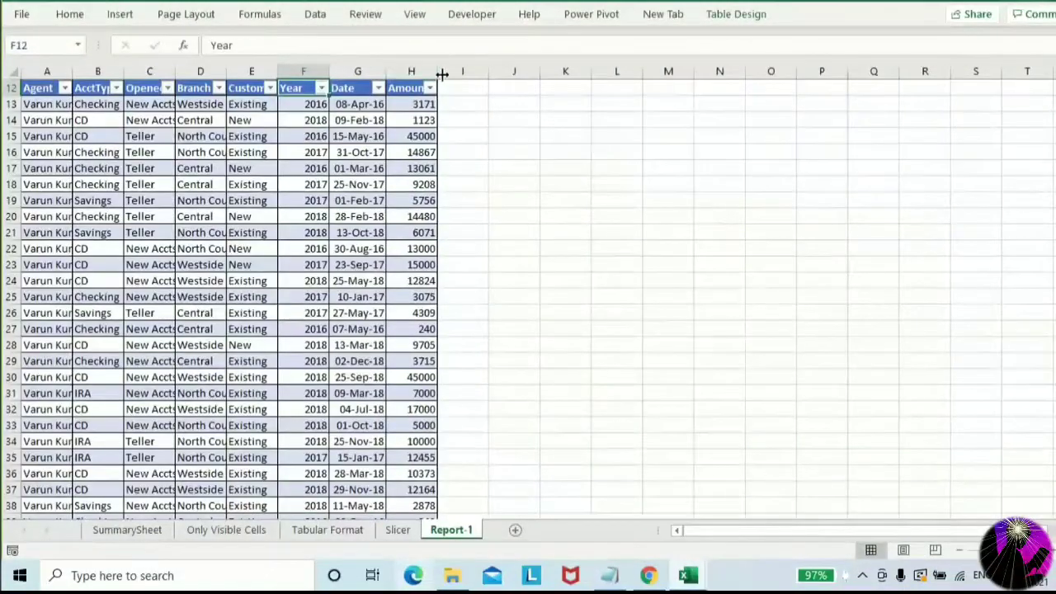
{"action": "double_click", "coordinate": [438, 72]}
{"action": "left_click", "coordinate": [235, 122]}
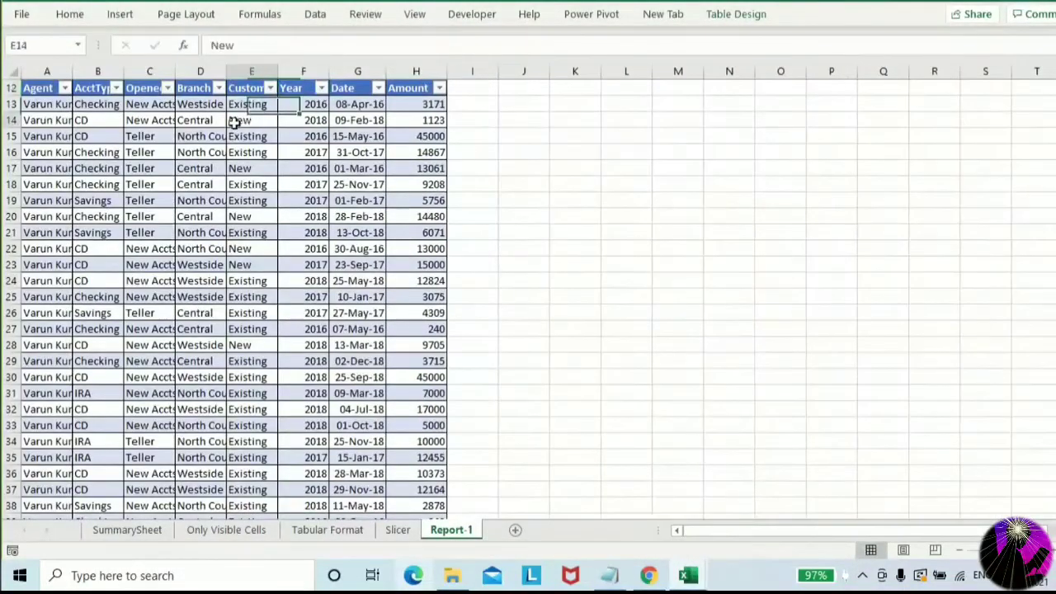
{"action": "double_click", "coordinate": [123, 71]}
{"action": "double_click", "coordinate": [69, 63]}
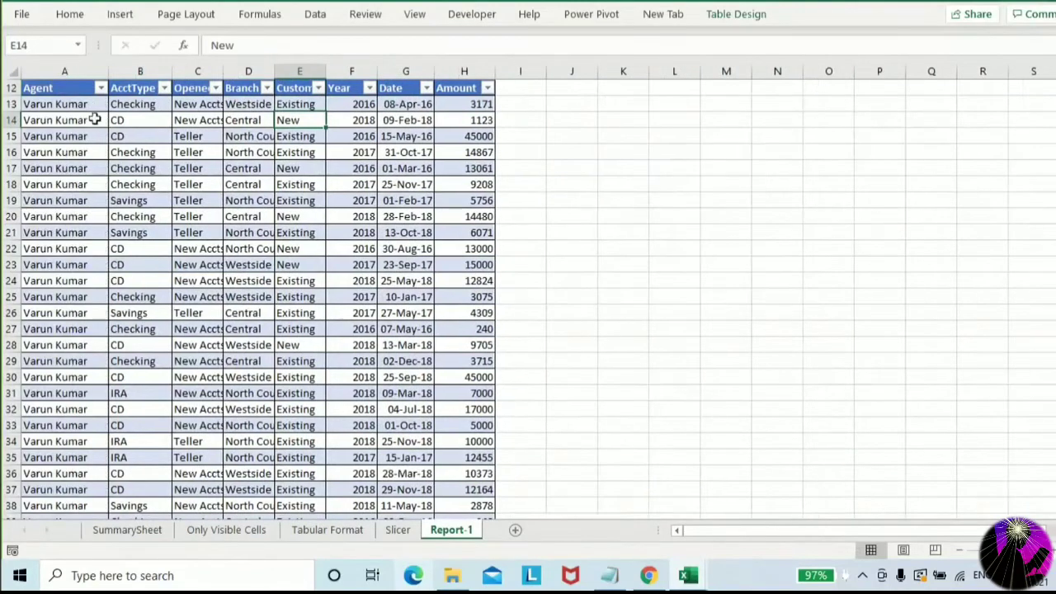
{"action": "left_click", "coordinate": [113, 156]}
{"action": "double_click", "coordinate": [275, 71]}
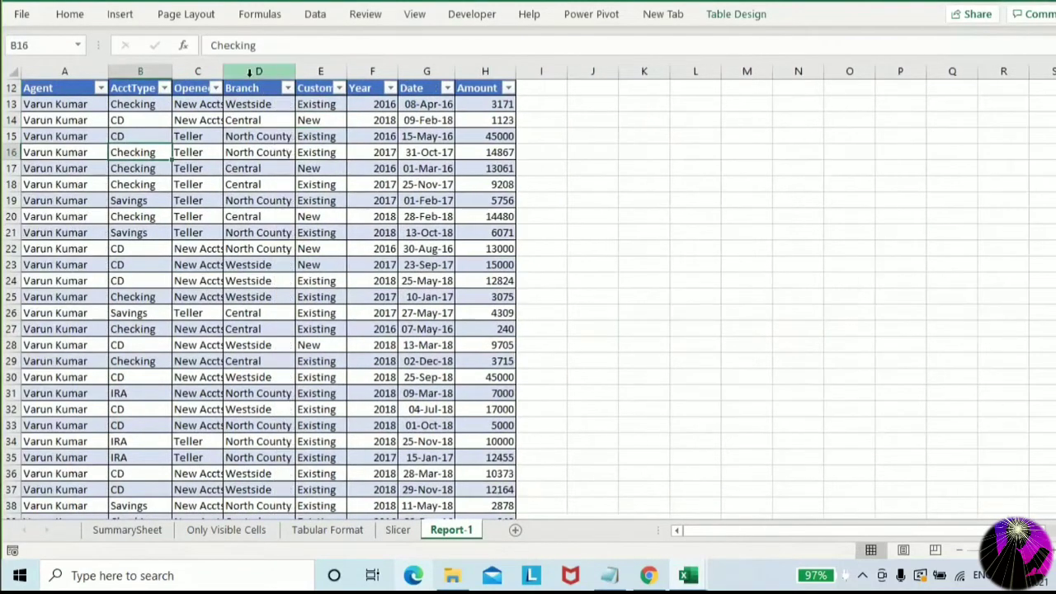
{"action": "left_click", "coordinate": [207, 68]}
{"action": "double_click", "coordinate": [223, 70]}
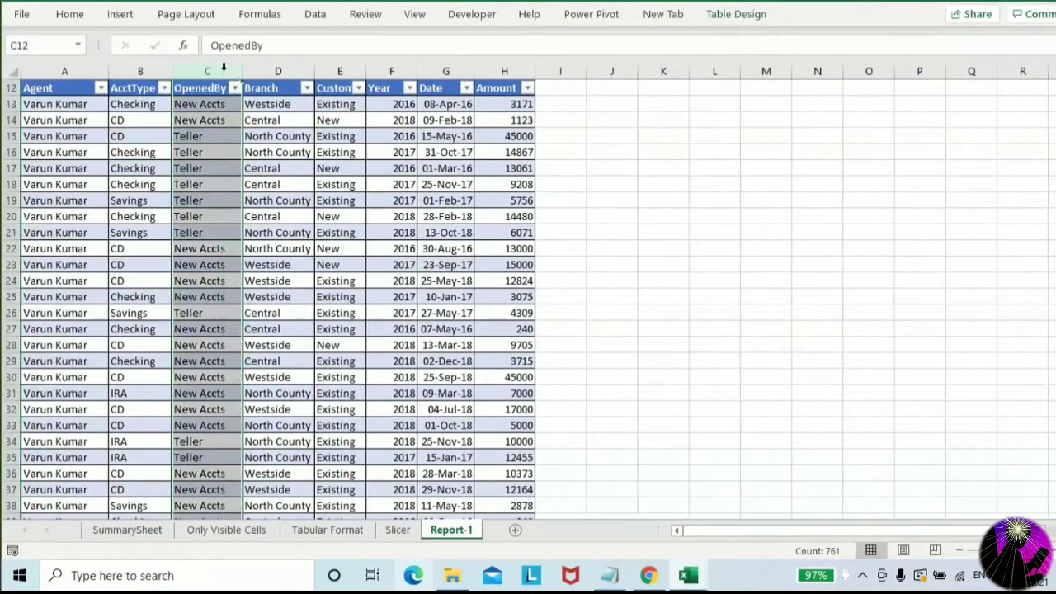
Examine the blank rows above the table and the calculated values down the whole Year column
{"action": "left_click", "coordinate": [249, 169]}
{"action": "key", "text": "ctrl+Up"}
{"action": "key", "text": "ctrl+Up"}
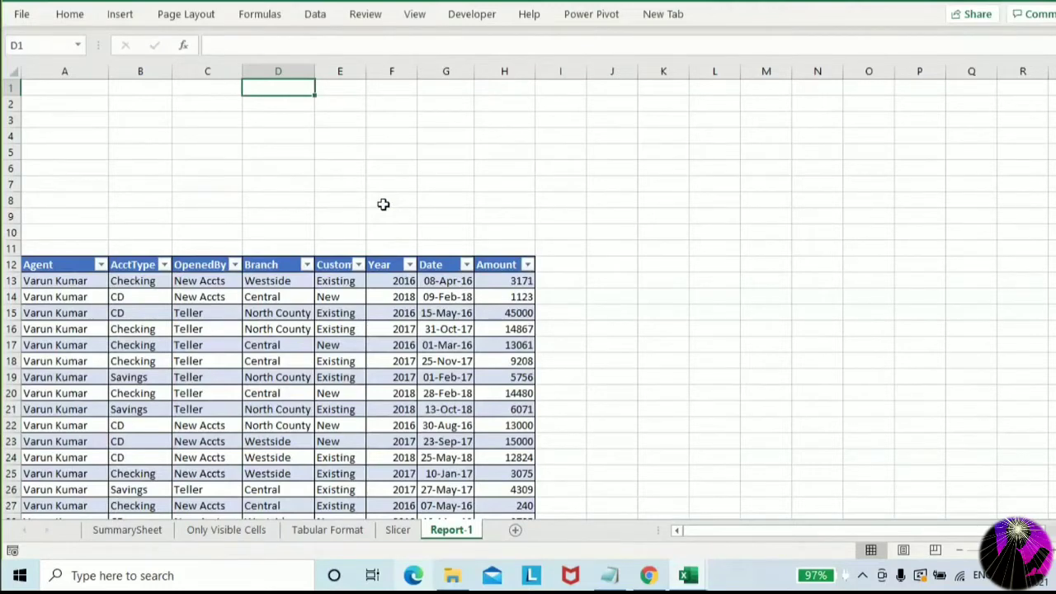
{"action": "key", "text": "Down"}
{"action": "key", "text": "Down"}
{"action": "key", "text": "Down"}
{"action": "key", "text": "Down"}
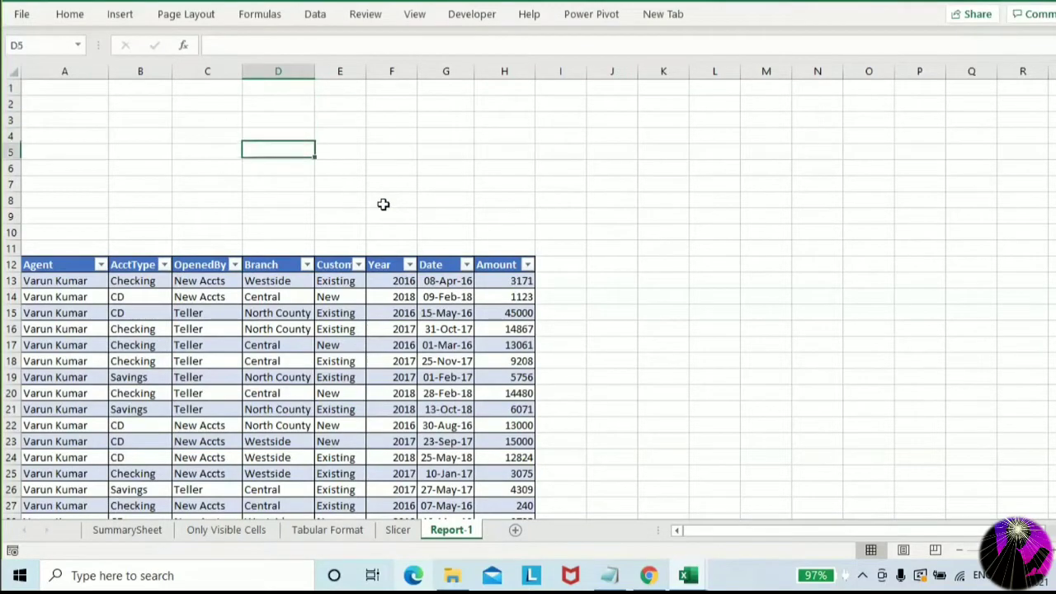
{"action": "left_click", "coordinate": [399, 282]}
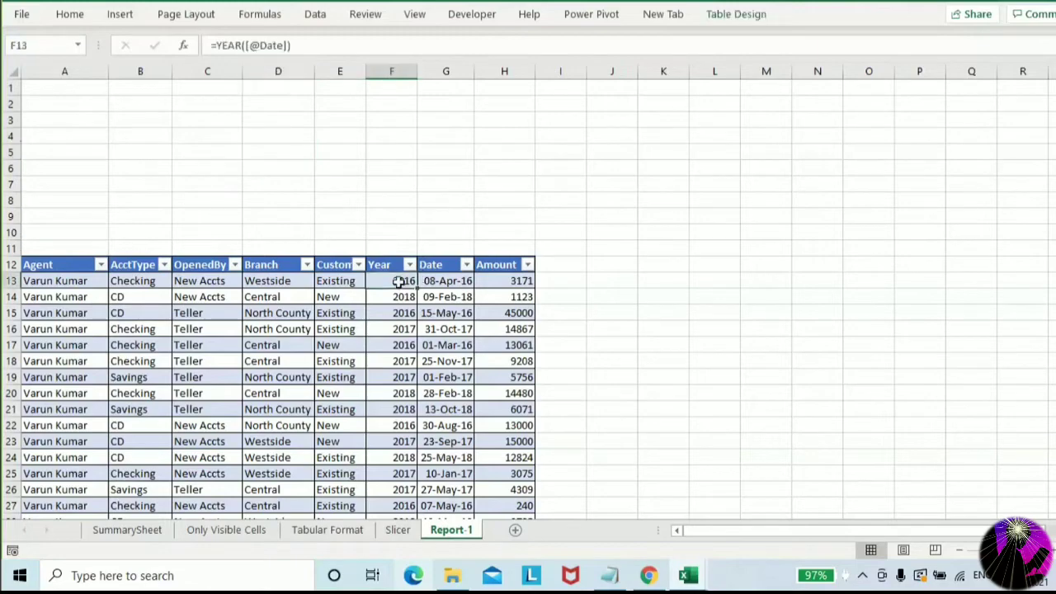
{"action": "key", "text": "ctrl+shift+Down"}
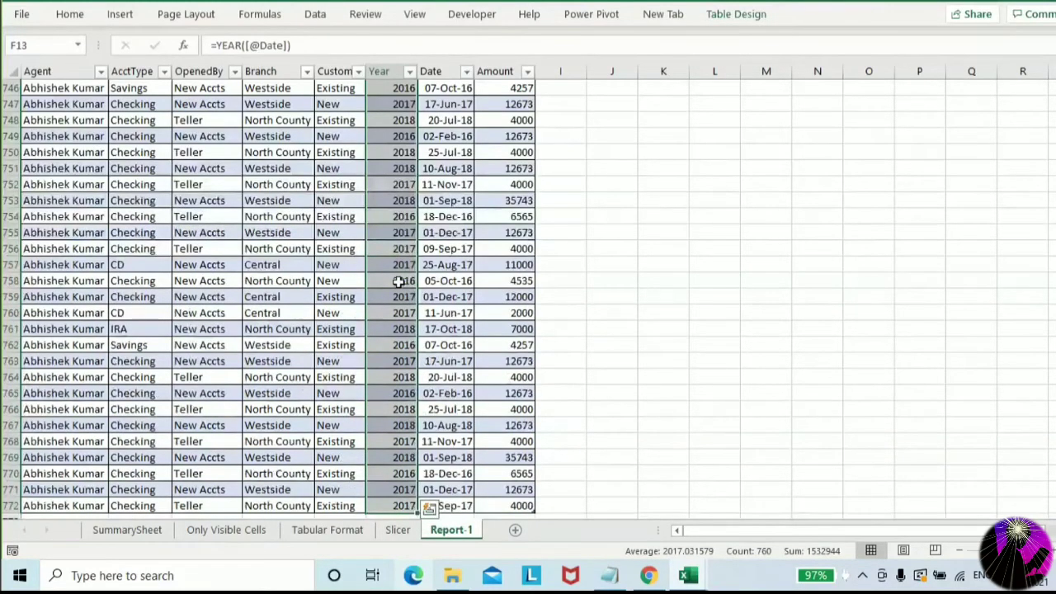
{"action": "key", "text": "ctrl+Up"}
{"action": "key", "text": "ctrl+Up"}
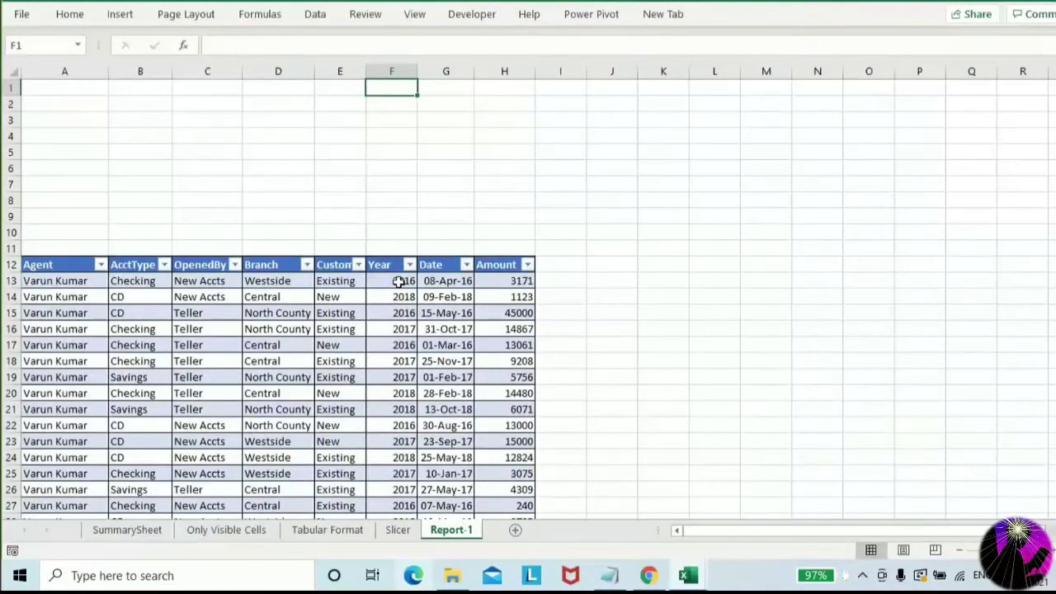
Insert a slicer for the Year field and place it above the table, starting at cell A1
{"action": "left_click", "coordinate": [260, 265]}
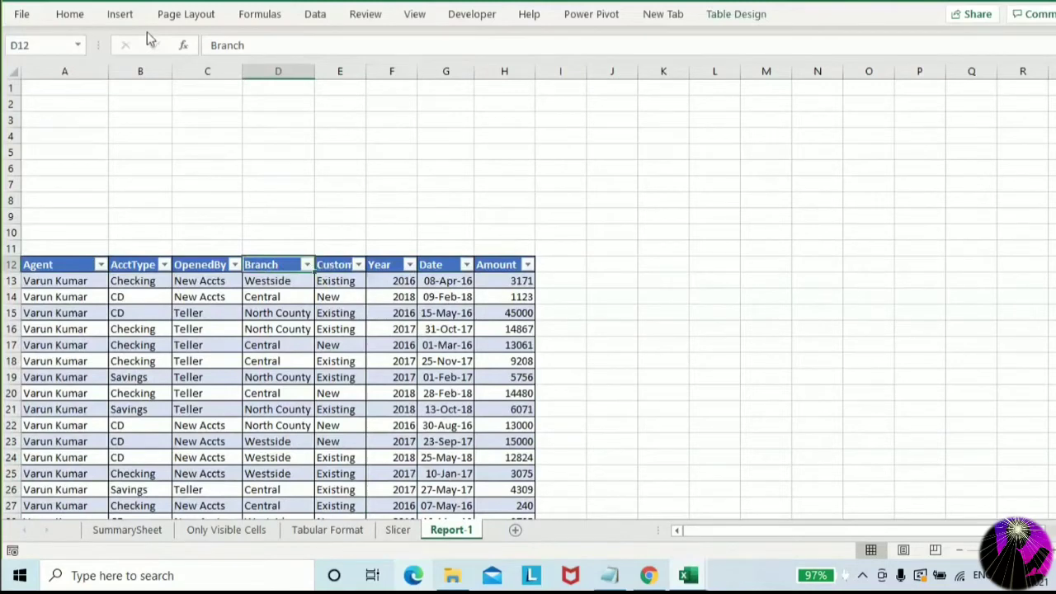
{"action": "left_click", "coordinate": [119, 14]}
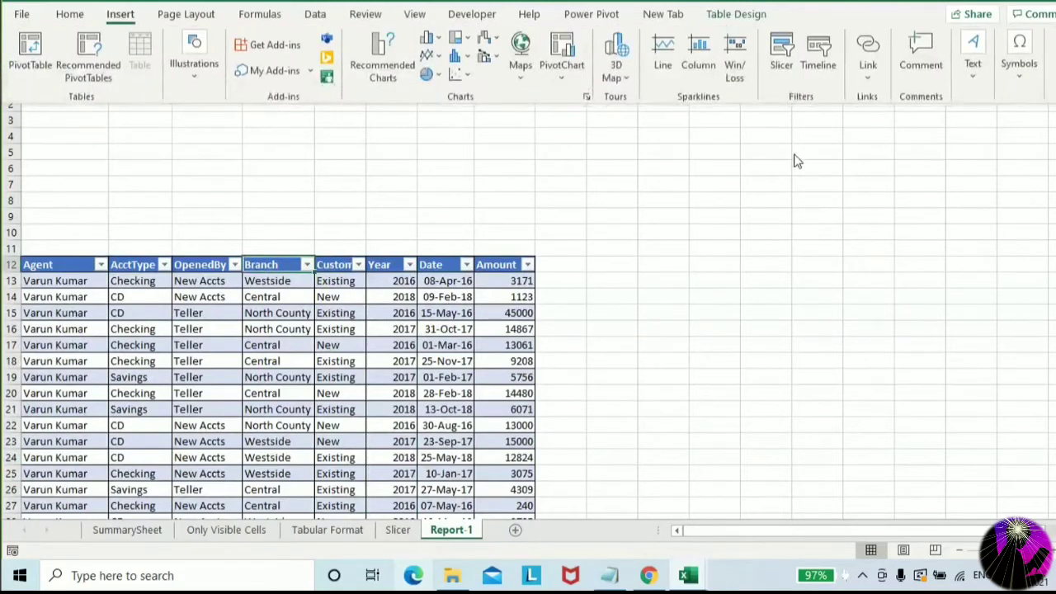
{"action": "left_click", "coordinate": [785, 60]}
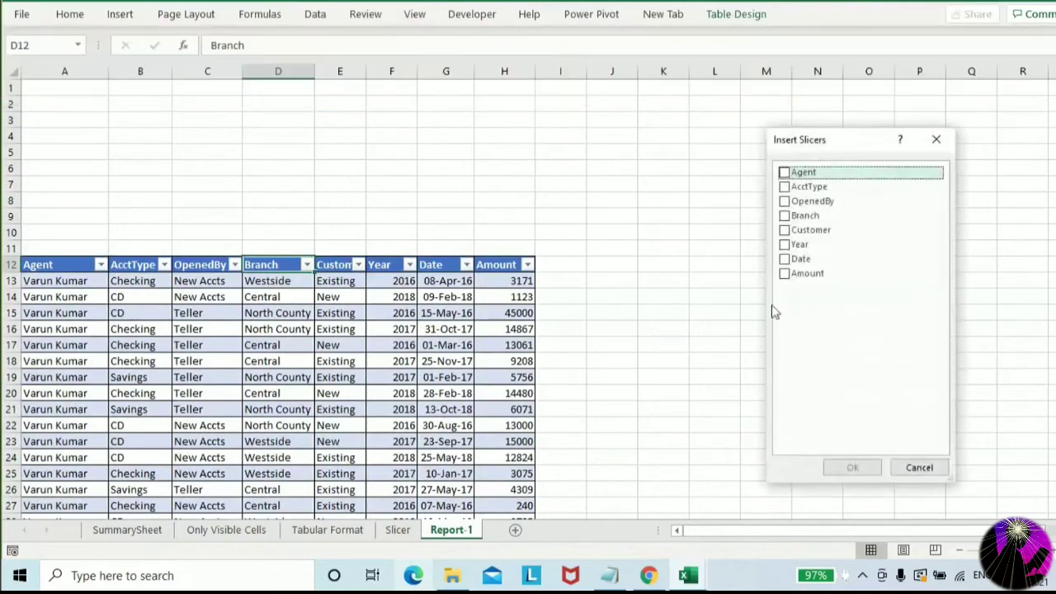
{"action": "left_click", "coordinate": [785, 245]}
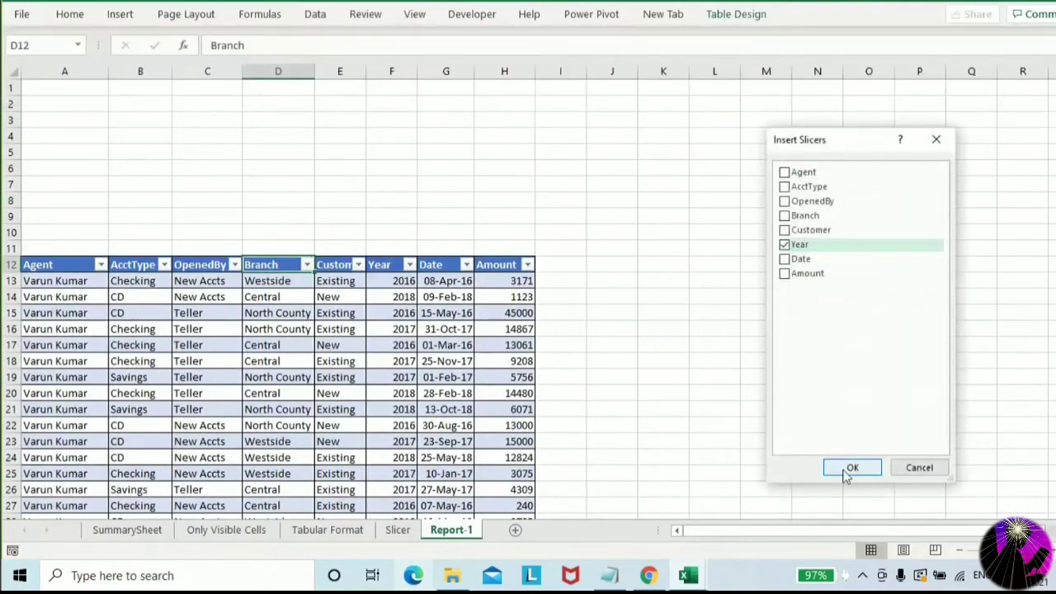
{"action": "left_click", "coordinate": [850, 467]}
{"action": "left_click_drag", "start_coordinate": [538, 211], "coordinate": [80, 97]}
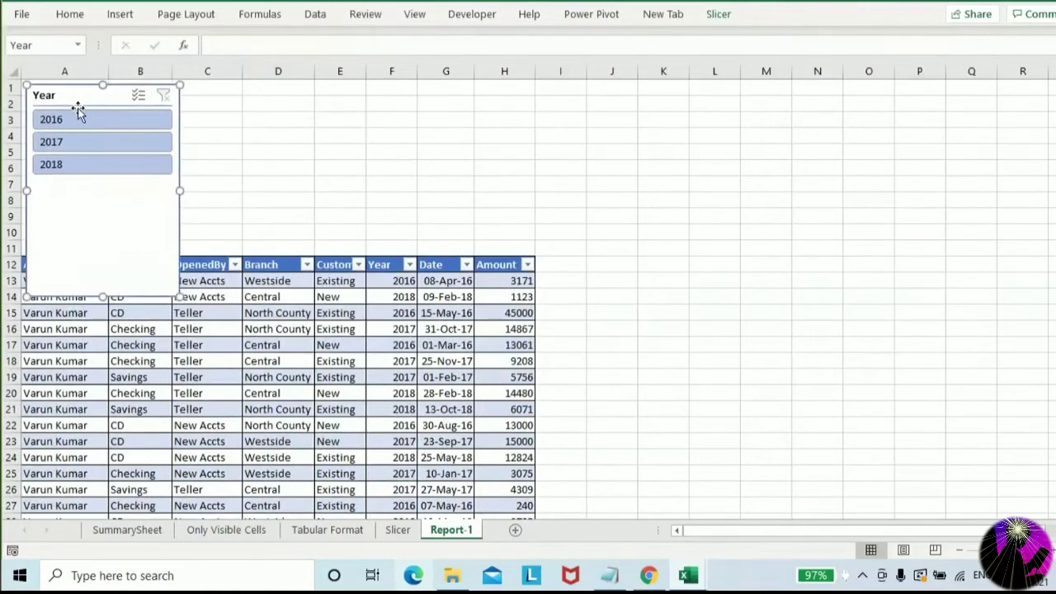
Arrange the Year slicer's buttons in 3 columns and apply the light orange slicer style
{"action": "left_click", "coordinate": [715, 14]}
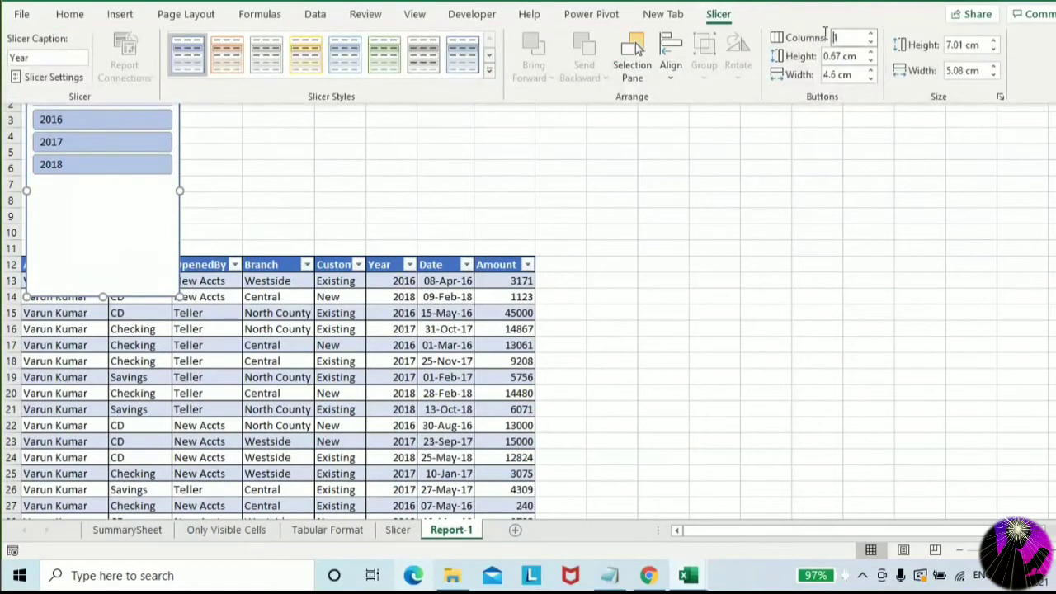
{"action": "type", "text": "3"}
{"action": "key", "text": "Return"}
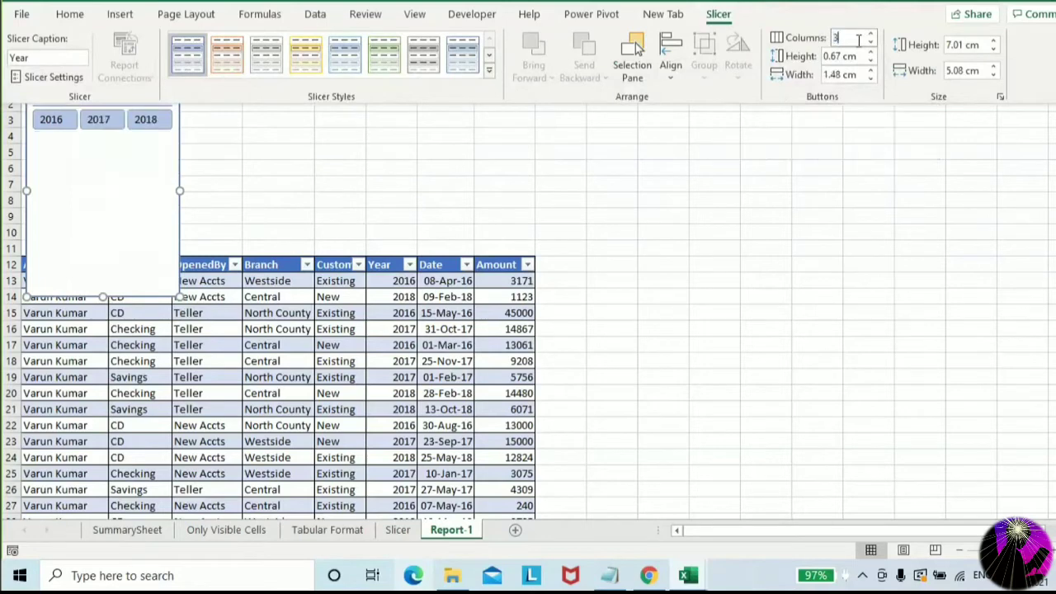
{"action": "left_click", "coordinate": [232, 53]}
{"action": "key", "text": "ctrl+F1"}
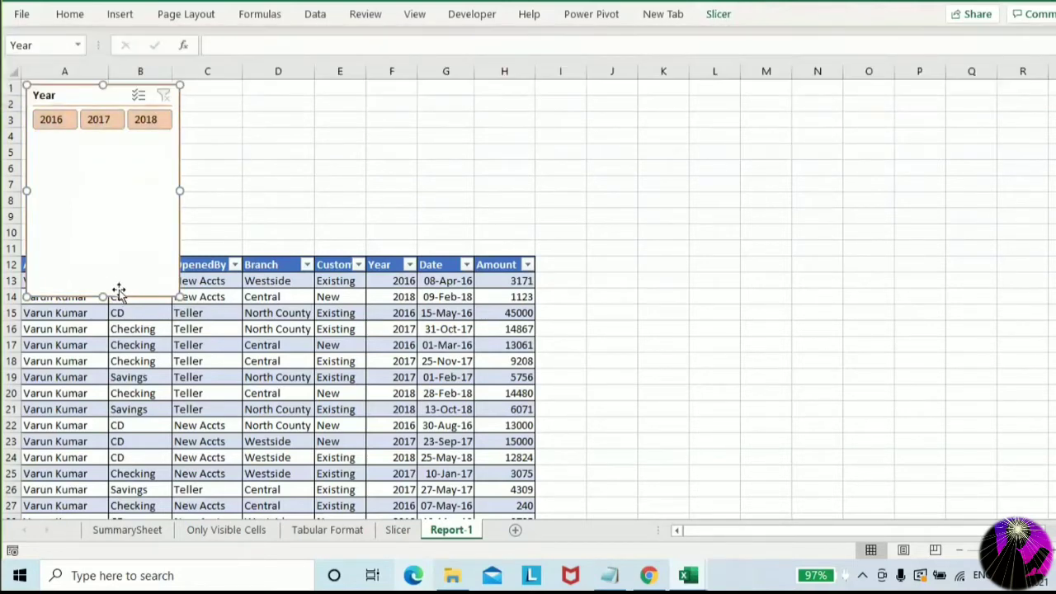
Shorten the Year slicer to fit within rows 1 to 4 and nudge it closer to the sheet's corner
{"action": "left_click_drag", "start_coordinate": [103, 295], "coordinate": [132, 141]}
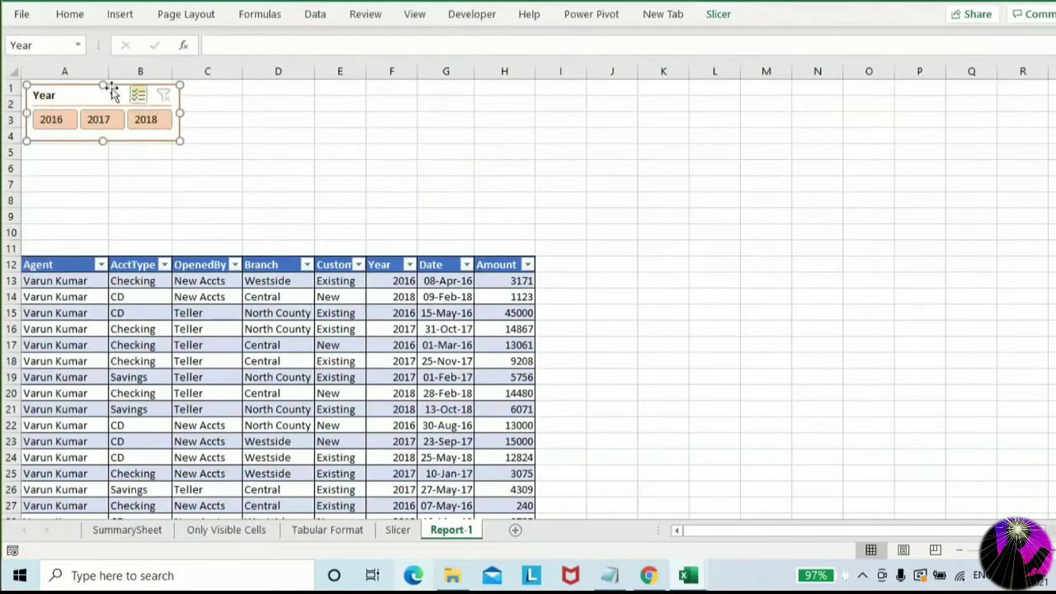
{"action": "mouse_move", "coordinate": [112, 93]}
{"action": "left_mouse_down"}
{"action": "mouse_move", "coordinate": [103, 116]}
{"action": "mouse_move", "coordinate": [109, 85]}
{"action": "left_mouse_up"}
{"action": "left_click_drag", "start_coordinate": [176, 107], "coordinate": [182, 108]}
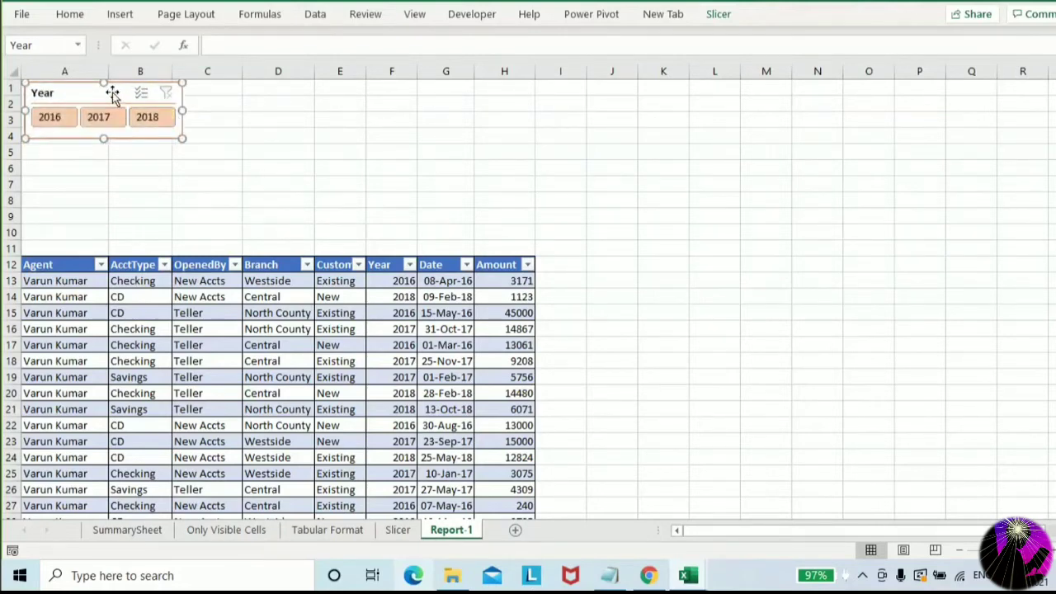
{"action": "left_click", "coordinate": [220, 165]}
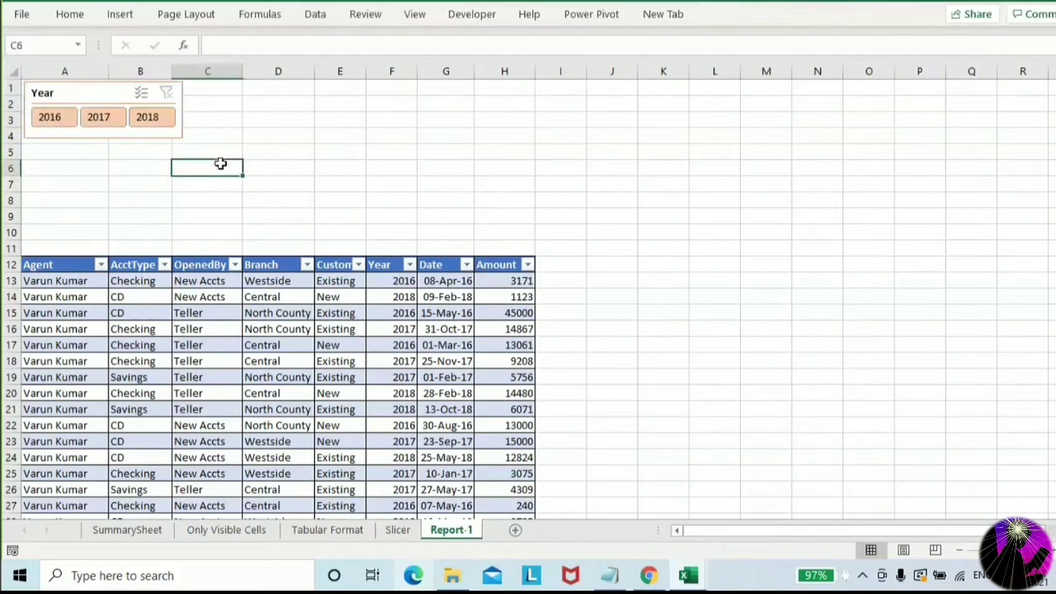
Widen the Year slicer to span the table through column H and trim its height slightly
{"action": "left_click", "coordinate": [126, 95]}
{"action": "left_click_drag", "start_coordinate": [182, 108], "coordinate": [534, 112]}
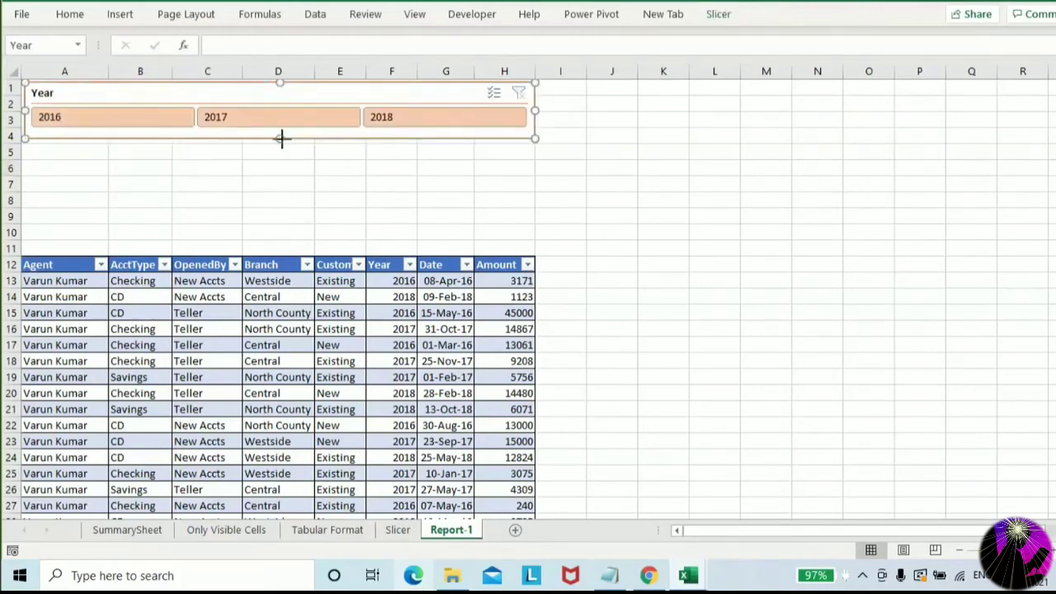
{"action": "left_click_drag", "start_coordinate": [279, 139], "coordinate": [279, 132]}
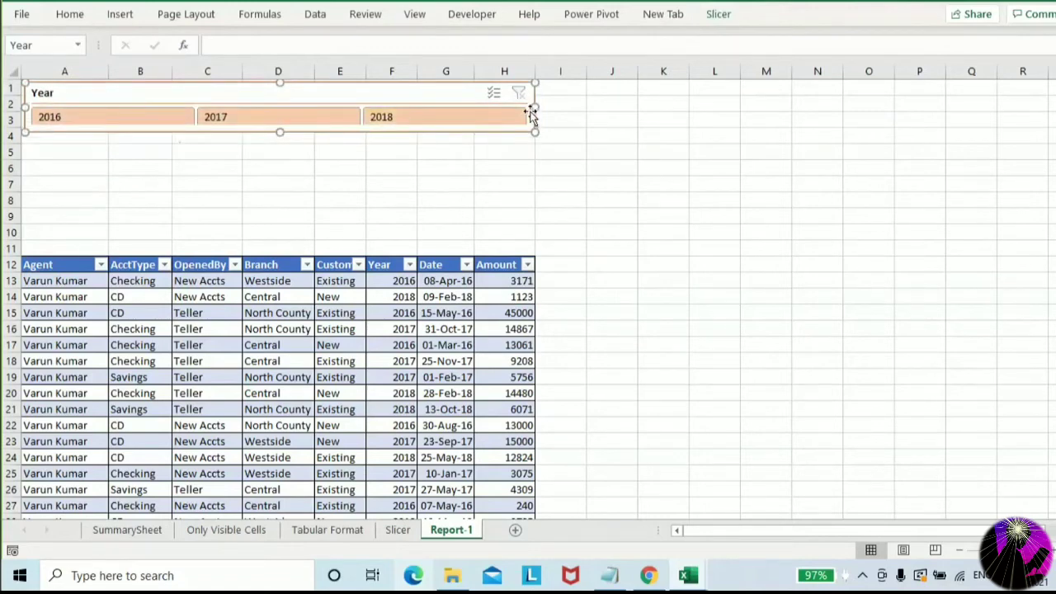
Narrow the Year slicer to end partway into column C and increase its height slightly so its buttons show fully
{"action": "left_click_drag", "start_coordinate": [207, 97], "coordinate": [198, 105]}
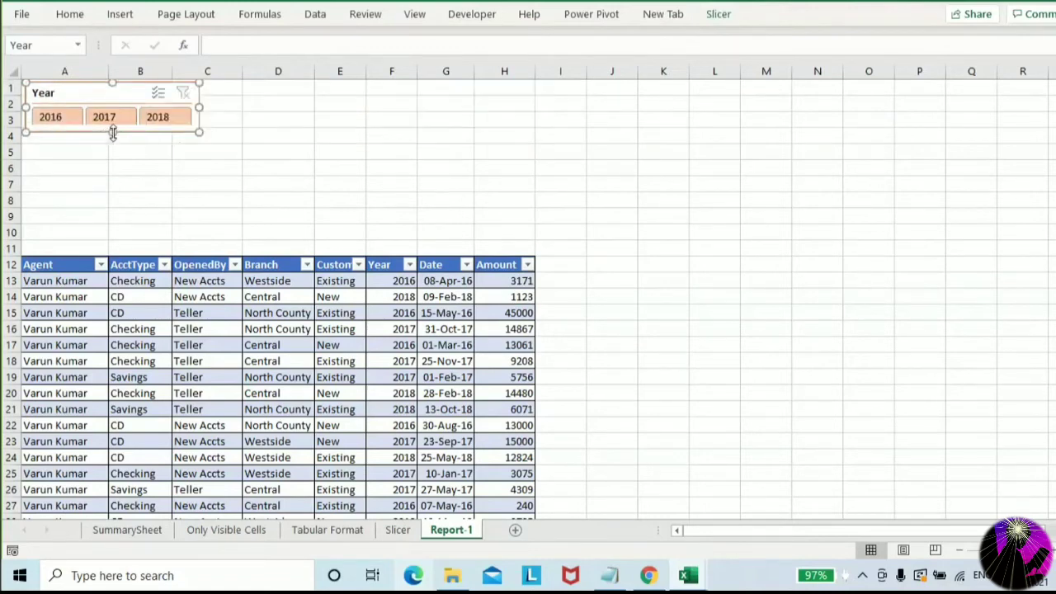
{"action": "left_click_drag", "start_coordinate": [112, 132], "coordinate": [111, 138]}
{"action": "left_click", "coordinate": [259, 156]}
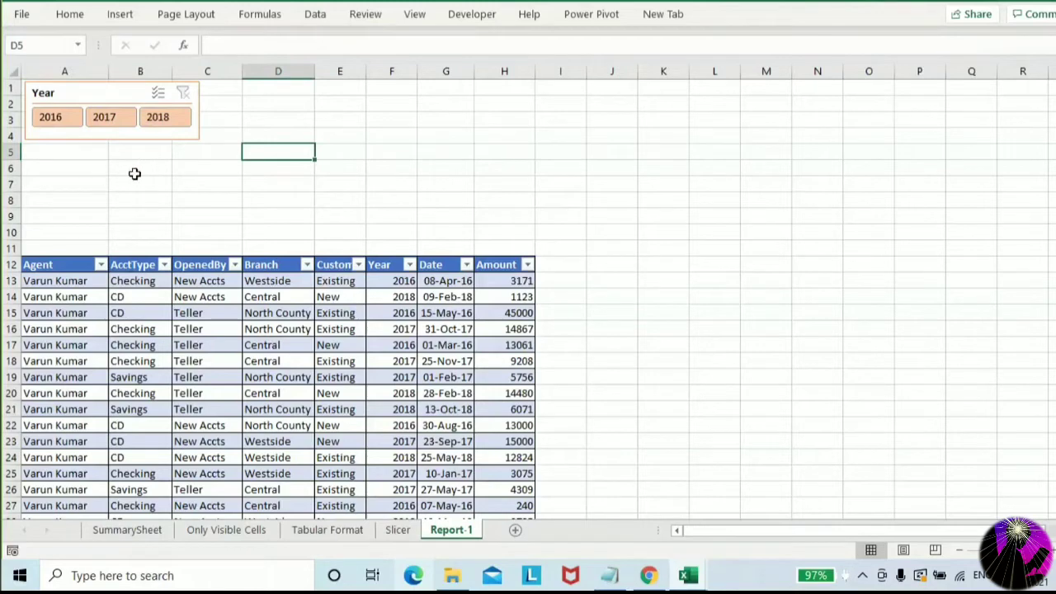
Insert a slicer for the table's Agent field and place it directly below the Year slicer
{"action": "left_click", "coordinate": [83, 310]}
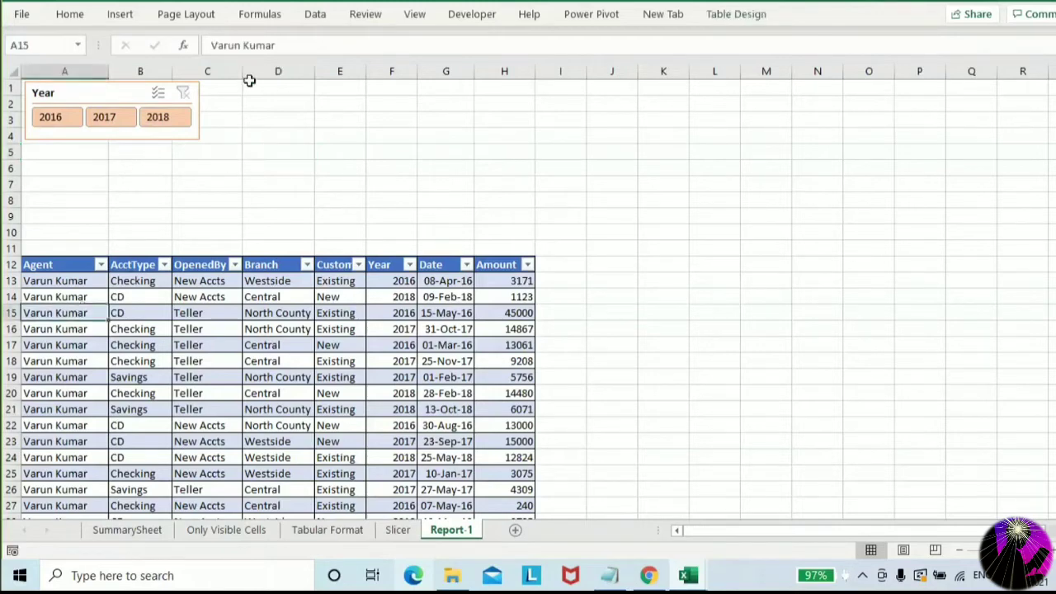
{"action": "left_click", "coordinate": [120, 14]}
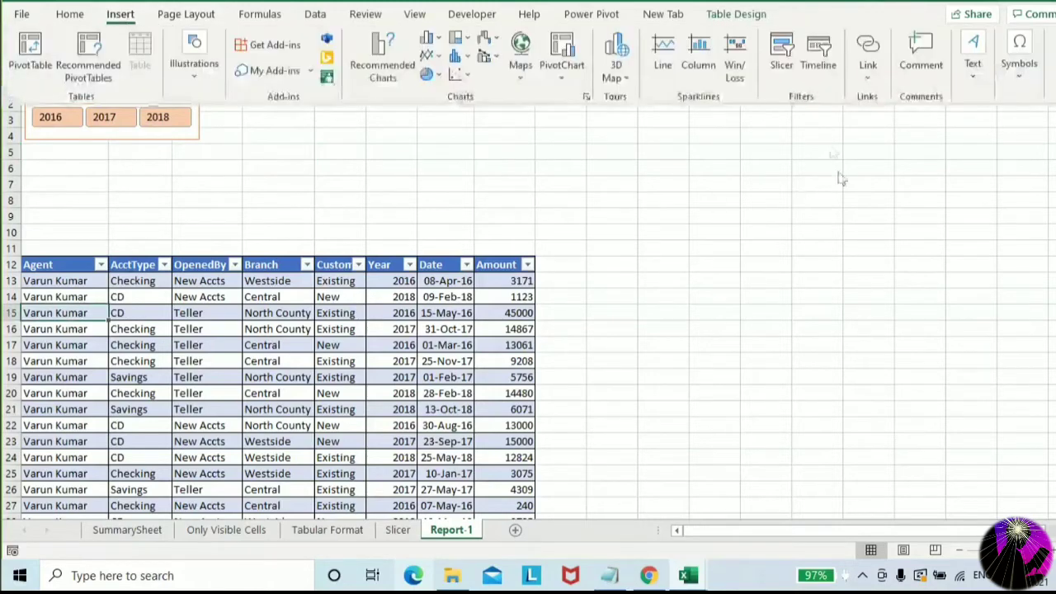
{"action": "left_click", "coordinate": [792, 77]}
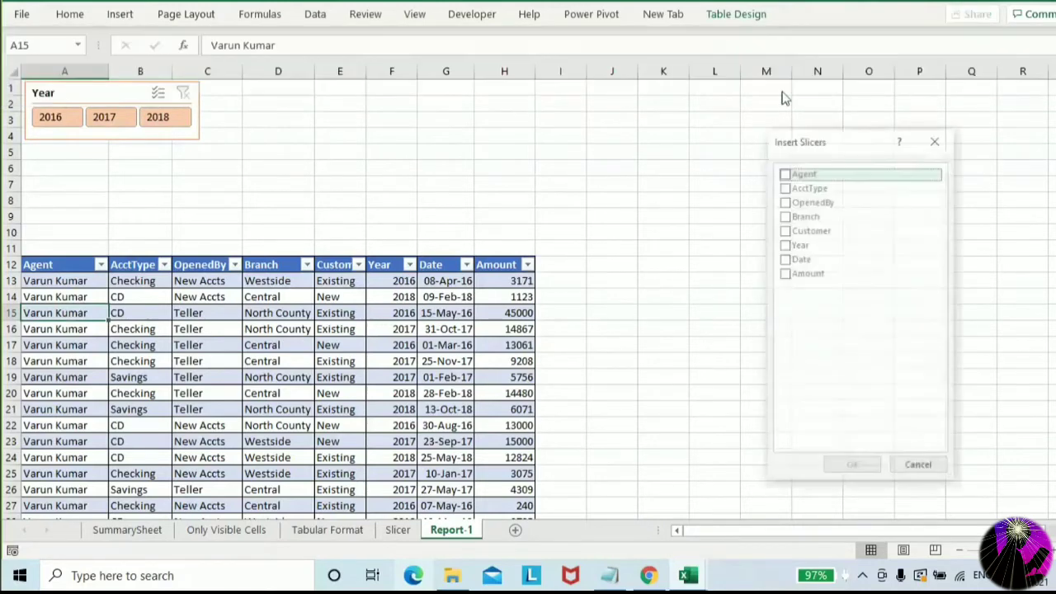
{"action": "left_click", "coordinate": [785, 173]}
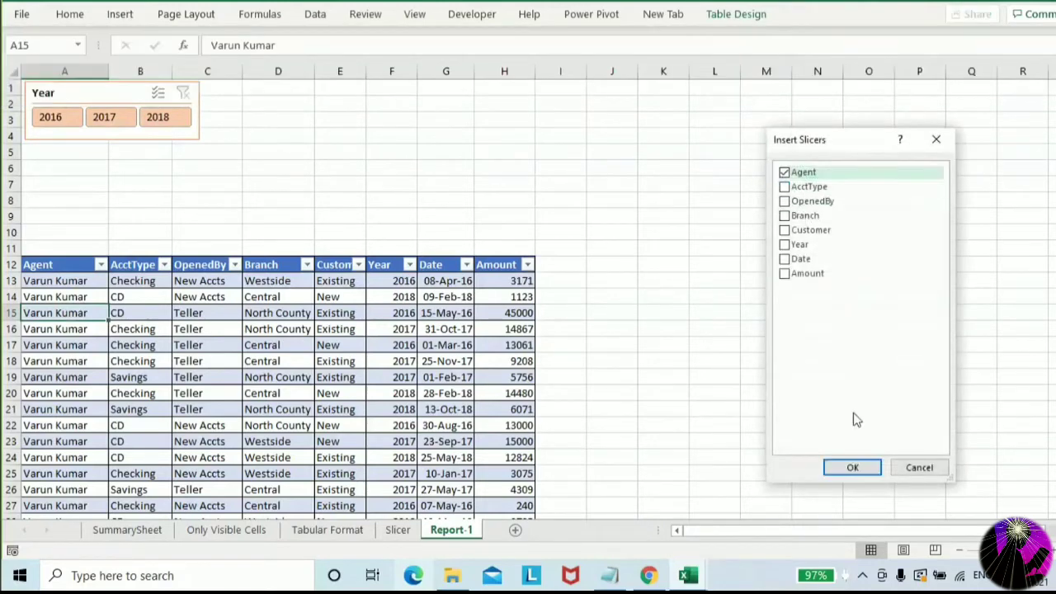
{"action": "left_click", "coordinate": [852, 467]}
{"action": "left_click_drag", "start_coordinate": [508, 207], "coordinate": [58, 154]}
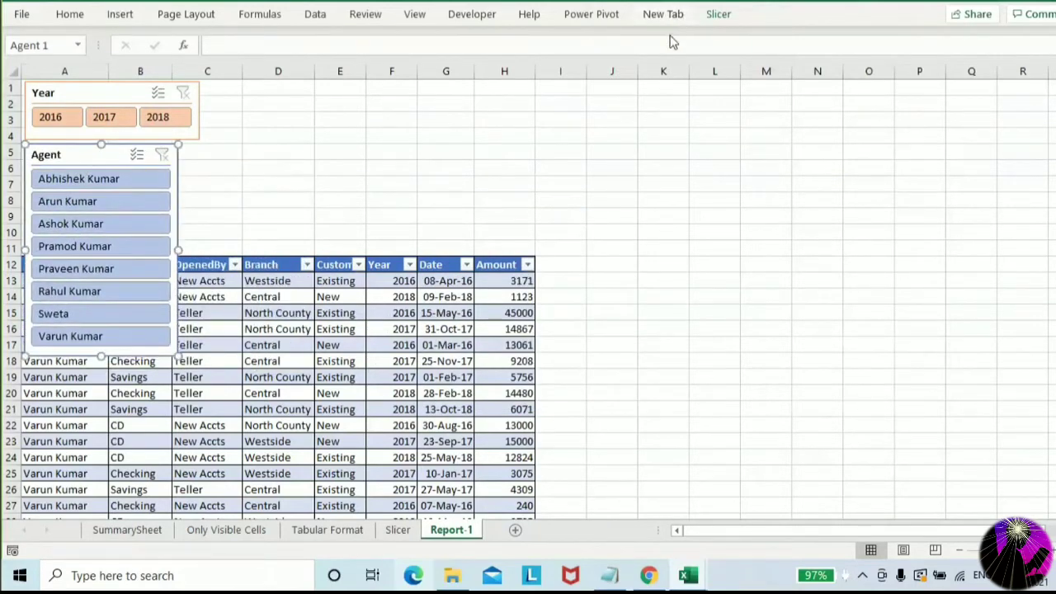
Arrange the Agent slicer's buttons in 2 columns
{"action": "left_click", "coordinate": [718, 15]}
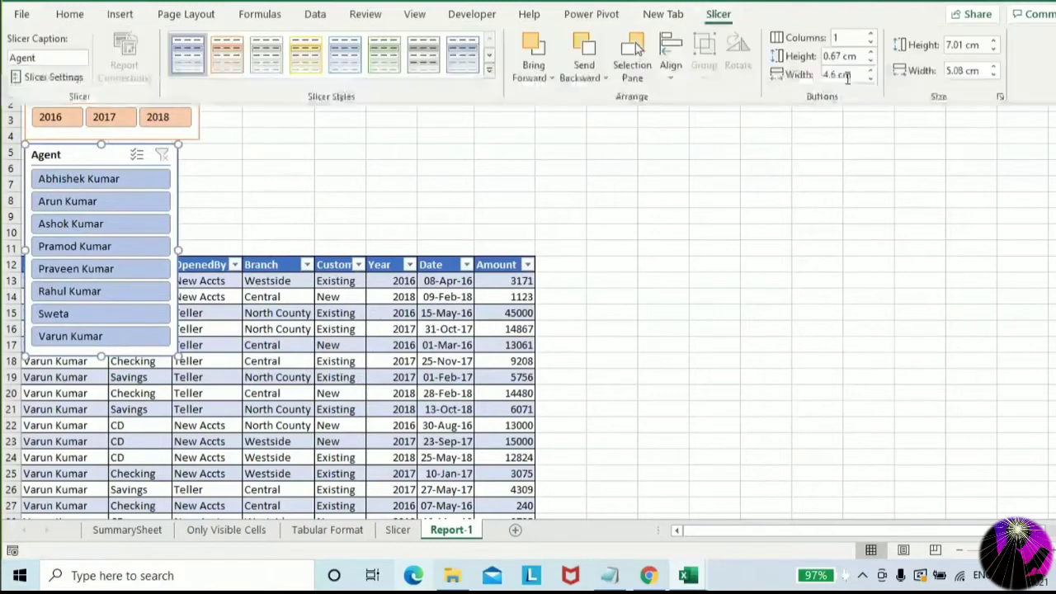
{"action": "type", "text": "2"}
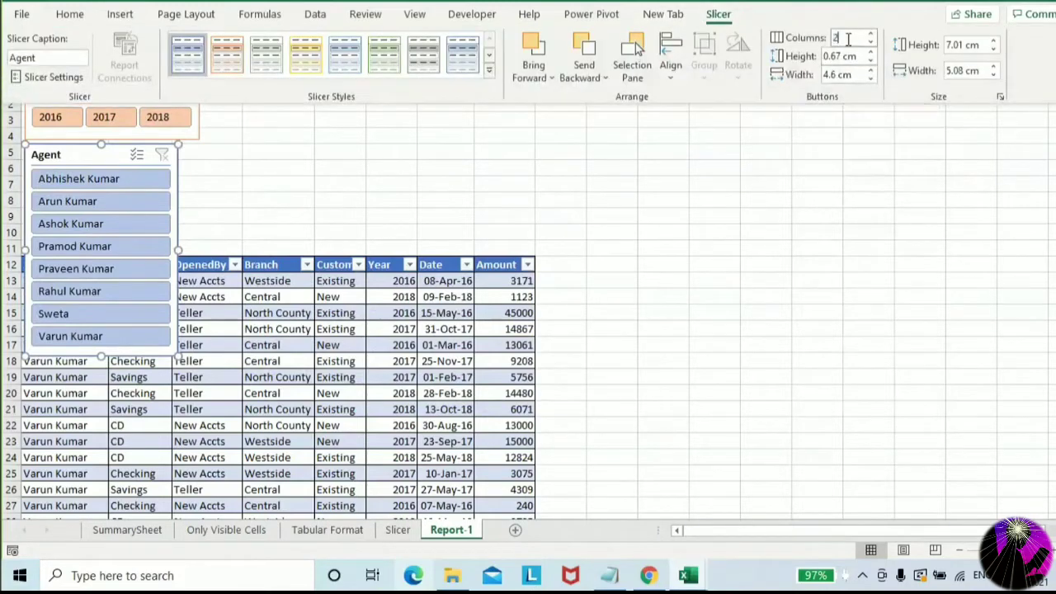
{"action": "key", "text": "Return"}
{"action": "left_click", "coordinate": [365, 184]}
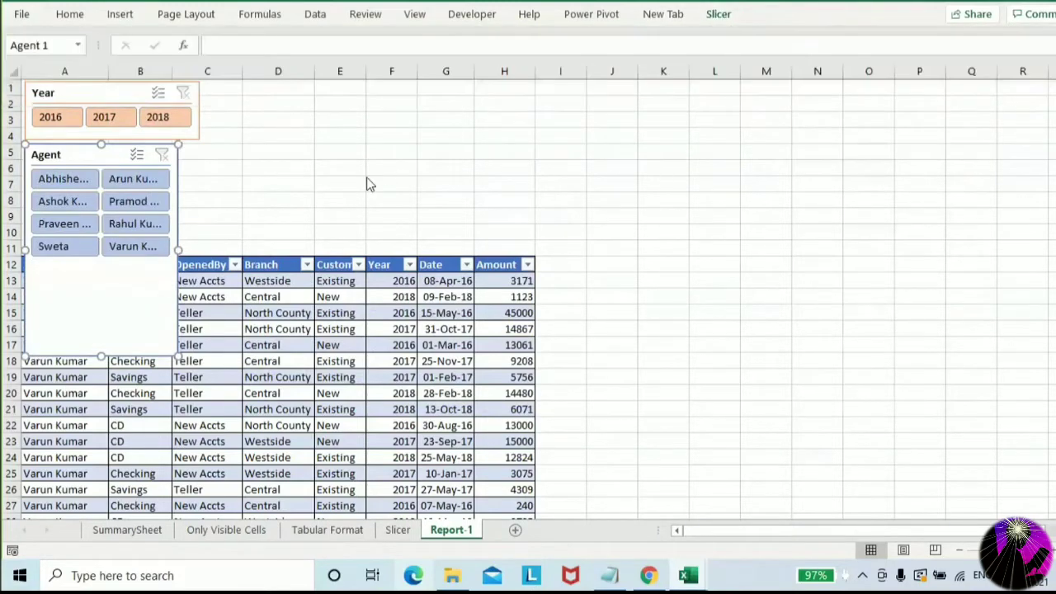
Shorten the Agent slicer to fit between the Year slicer and the table header, and widen it to match the Year slicer
{"action": "left_click_drag", "start_coordinate": [101, 357], "coordinate": [110, 261]}
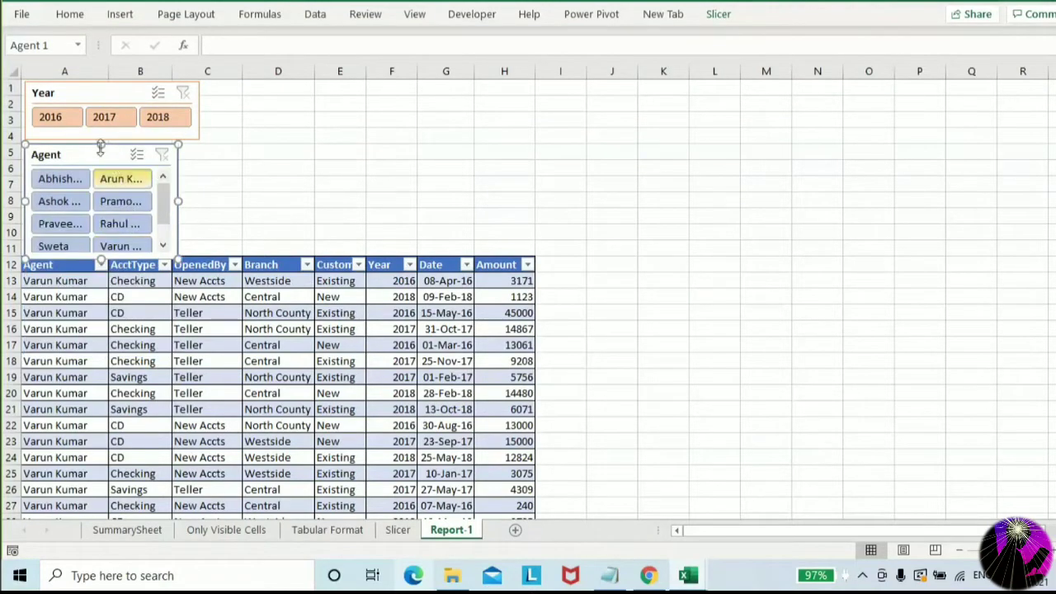
{"action": "left_click_drag", "start_coordinate": [90, 155], "coordinate": [92, 151]}
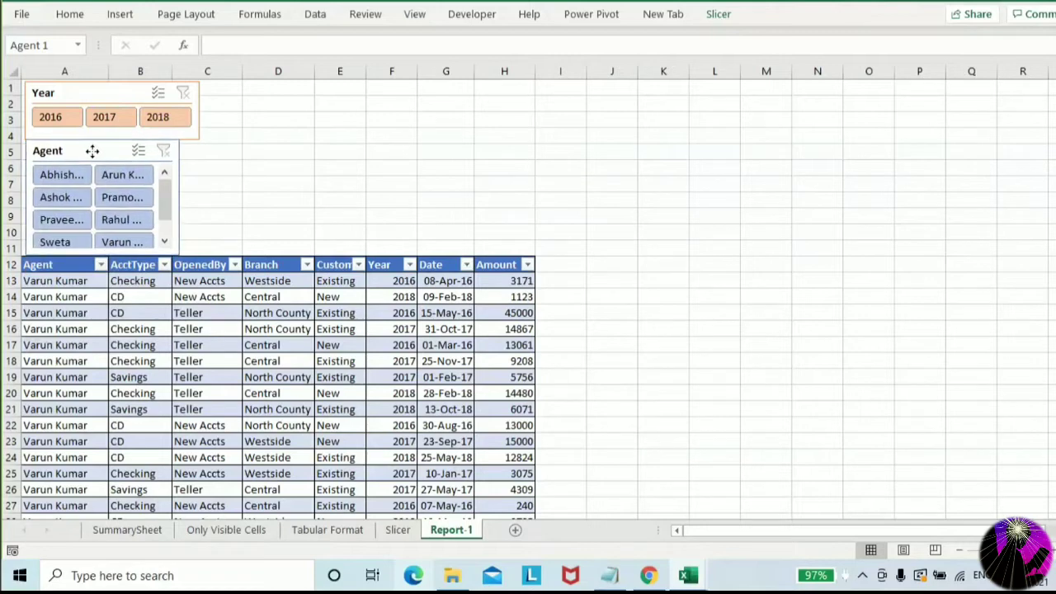
{"action": "left_click_drag", "start_coordinate": [181, 197], "coordinate": [200, 196]}
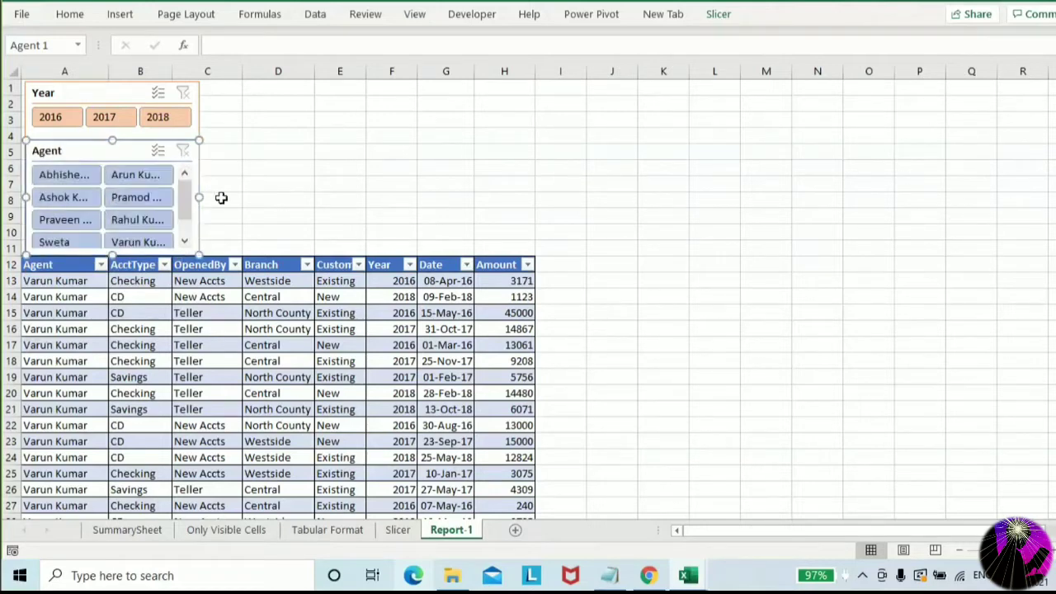
{"action": "left_click", "coordinate": [371, 217]}
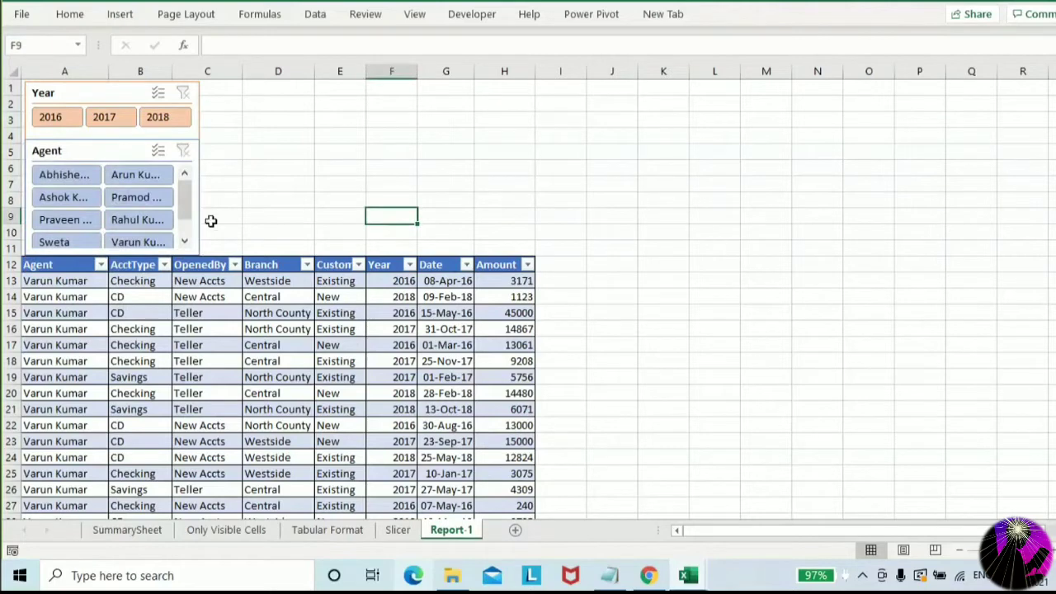
Insert a row above the table header at row 12 and extend the Agent slicer downward into it
{"action": "left_click", "coordinate": [14, 264]}
{"action": "key", "text": "ctrl+shift+plus"}
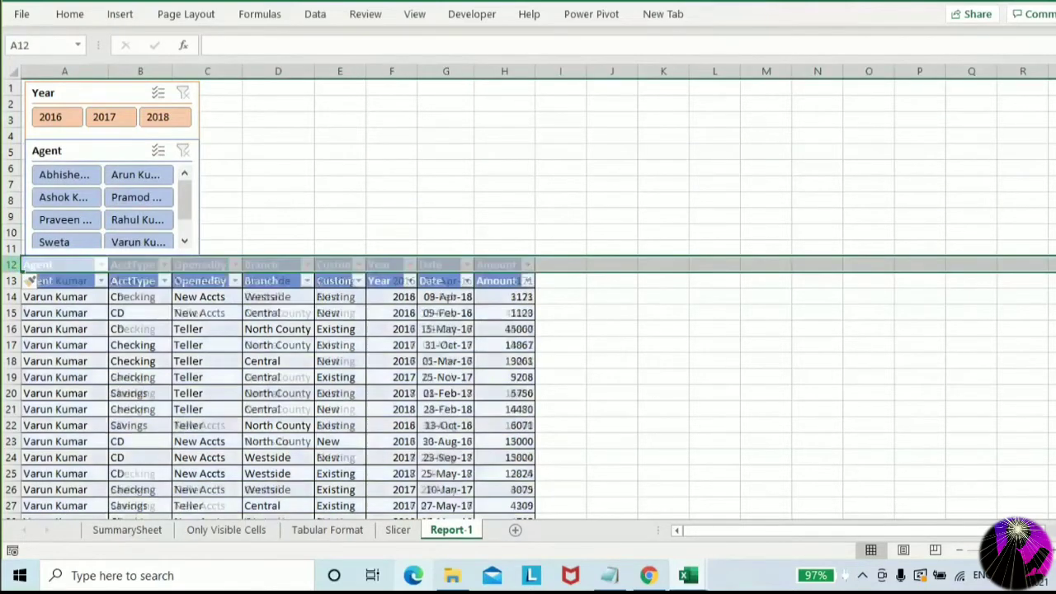
{"action": "right_click", "coordinate": [183, 240]}
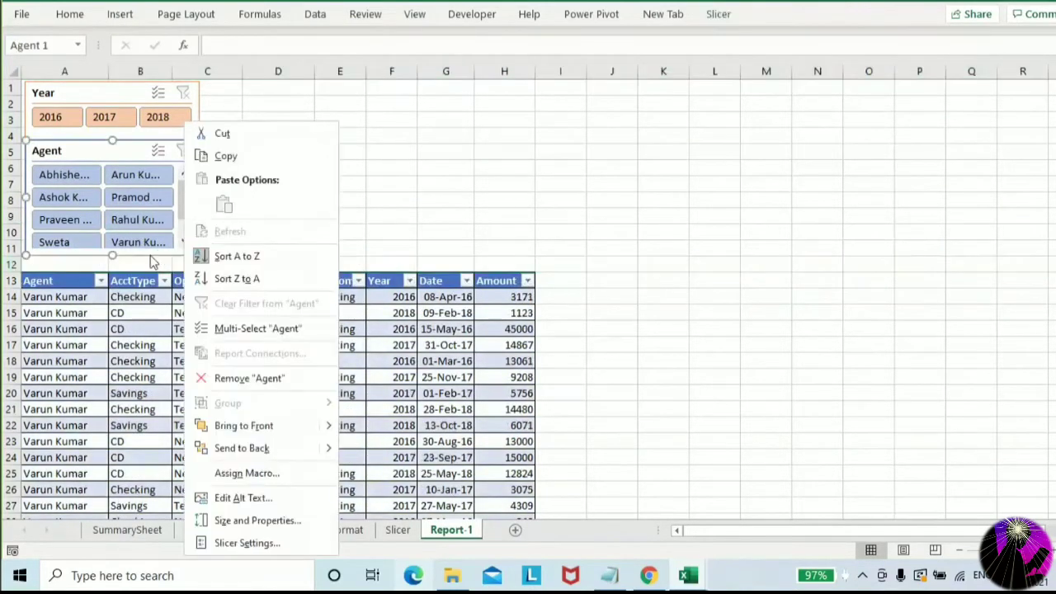
{"action": "left_click", "coordinate": [110, 259]}
{"action": "left_click_drag", "start_coordinate": [111, 256], "coordinate": [111, 265]}
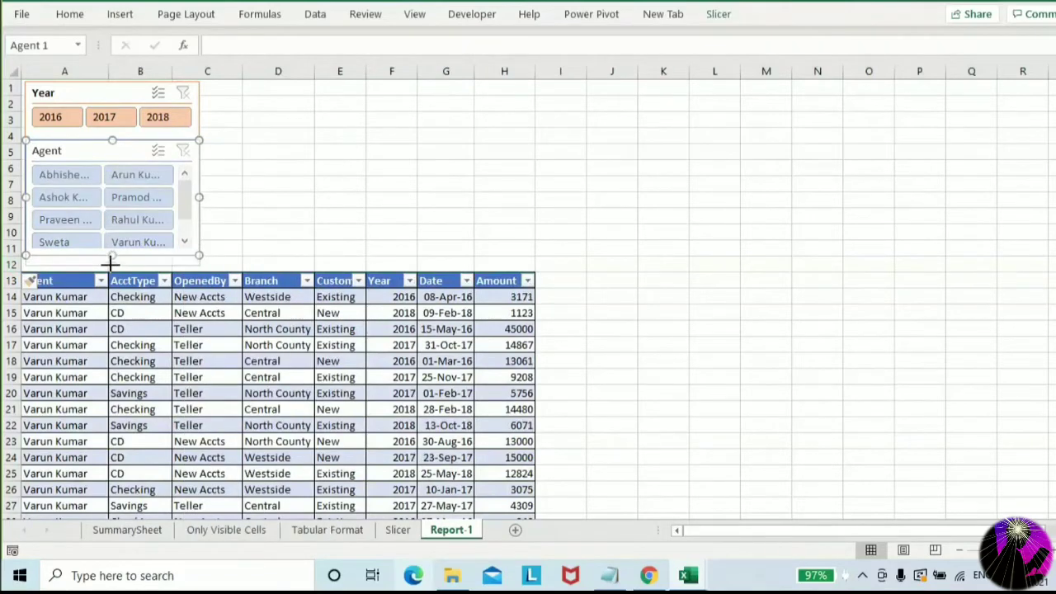
{"action": "left_click", "coordinate": [225, 238]}
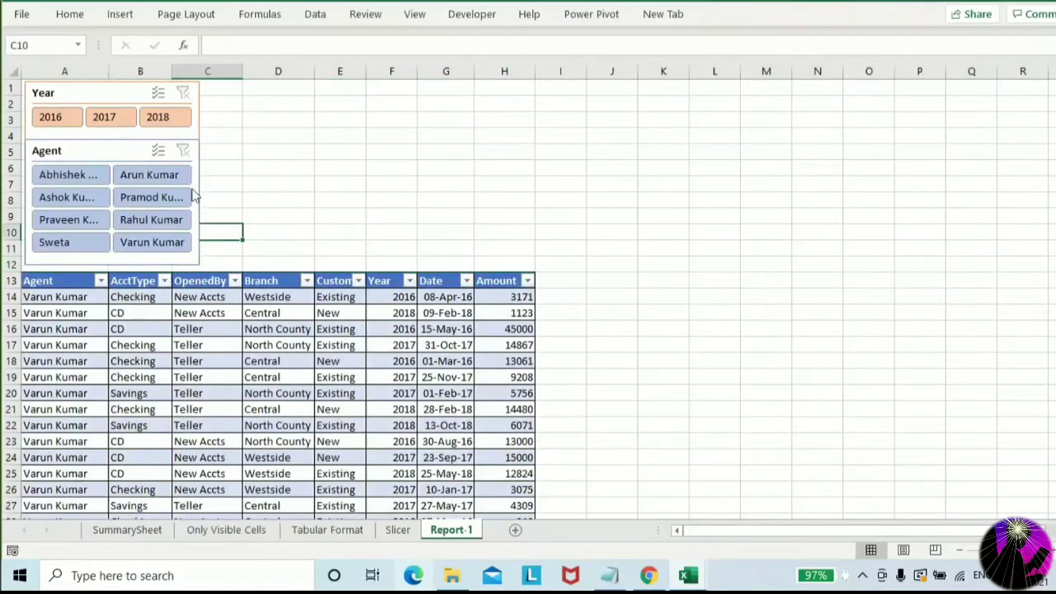
Nudge the Agent slicer slightly so it sits just beneath the Year slicer
{"action": "left_click", "coordinate": [114, 150]}
{"action": "left_click_drag", "start_coordinate": [113, 150], "coordinate": [117, 153]}
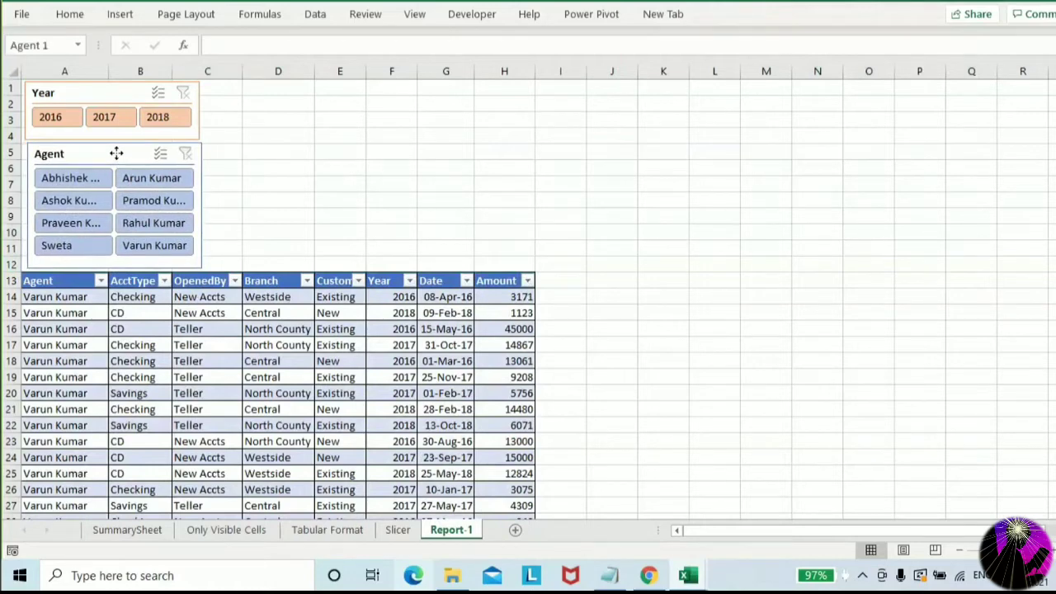
{"action": "left_click_drag", "start_coordinate": [115, 152], "coordinate": [113, 151]}
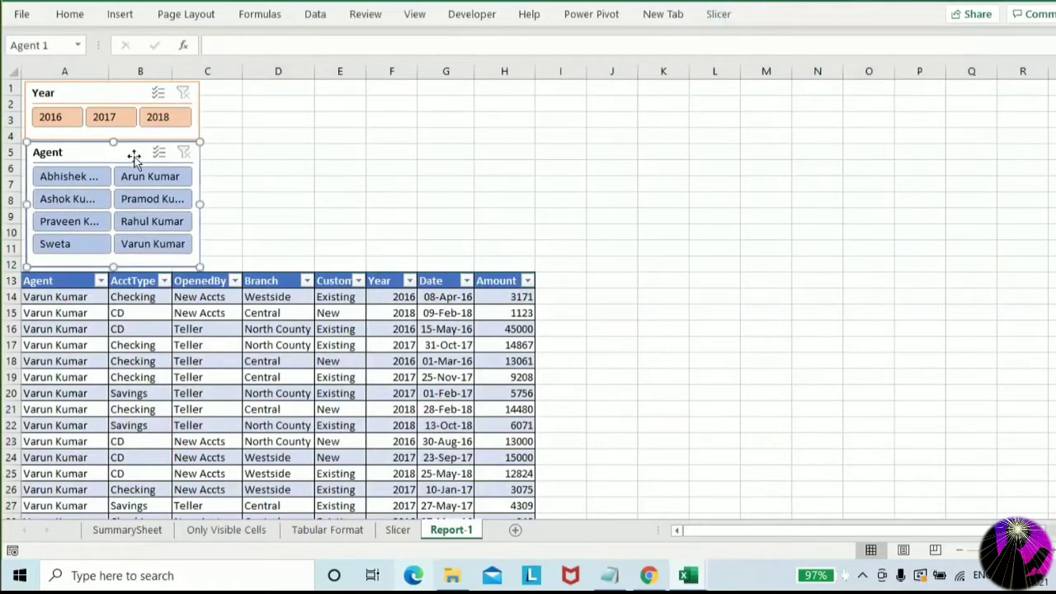
Try the light orange style on the Agent slicer, and settle on the light blue style
{"action": "left_click", "coordinate": [726, 20]}
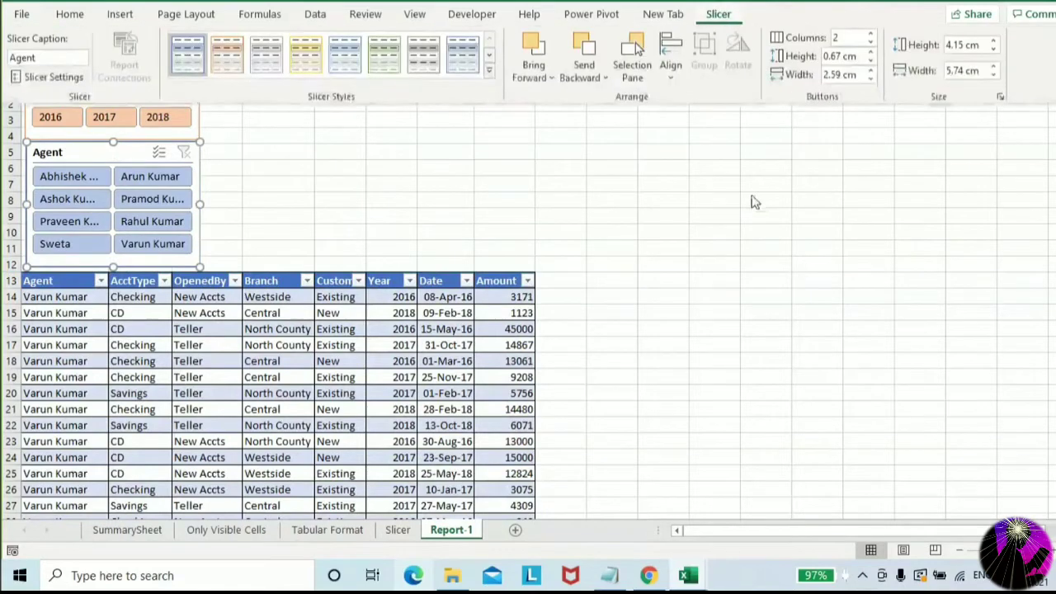
{"action": "left_click", "coordinate": [230, 56]}
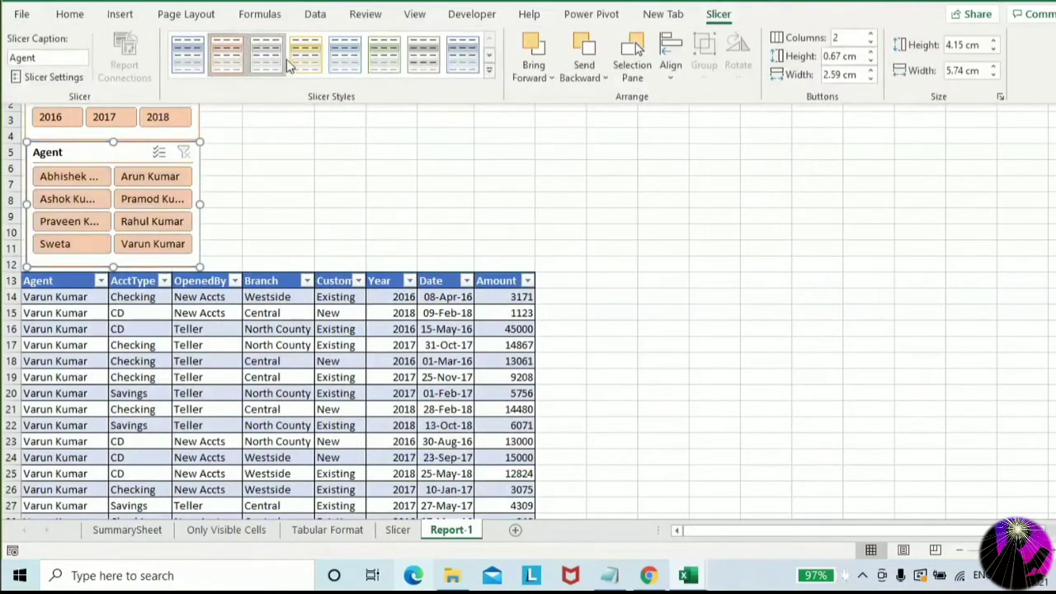
{"action": "left_click", "coordinate": [343, 59]}
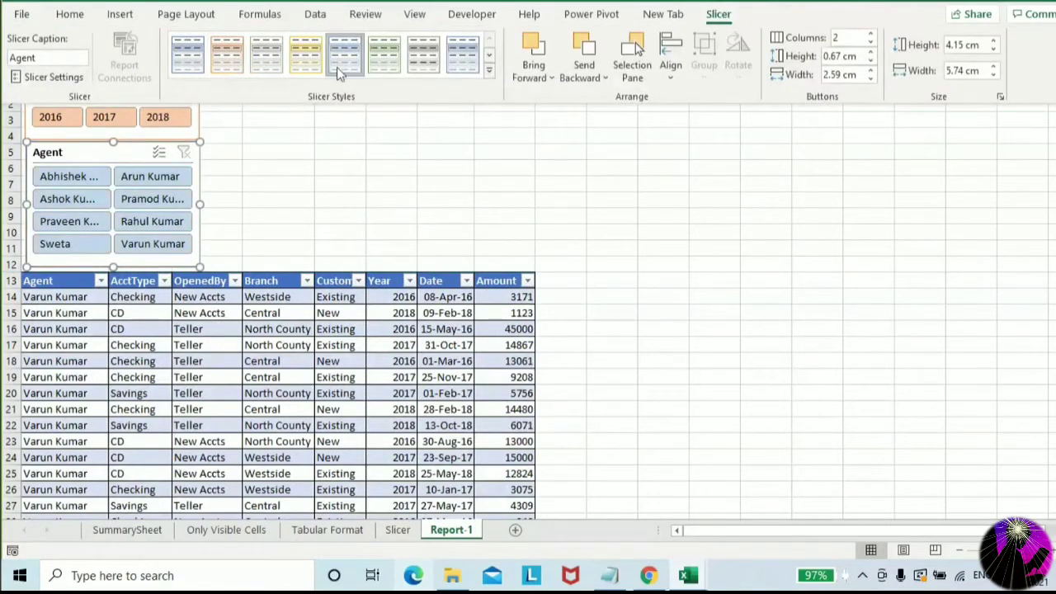
{"action": "left_click", "coordinate": [304, 170]}
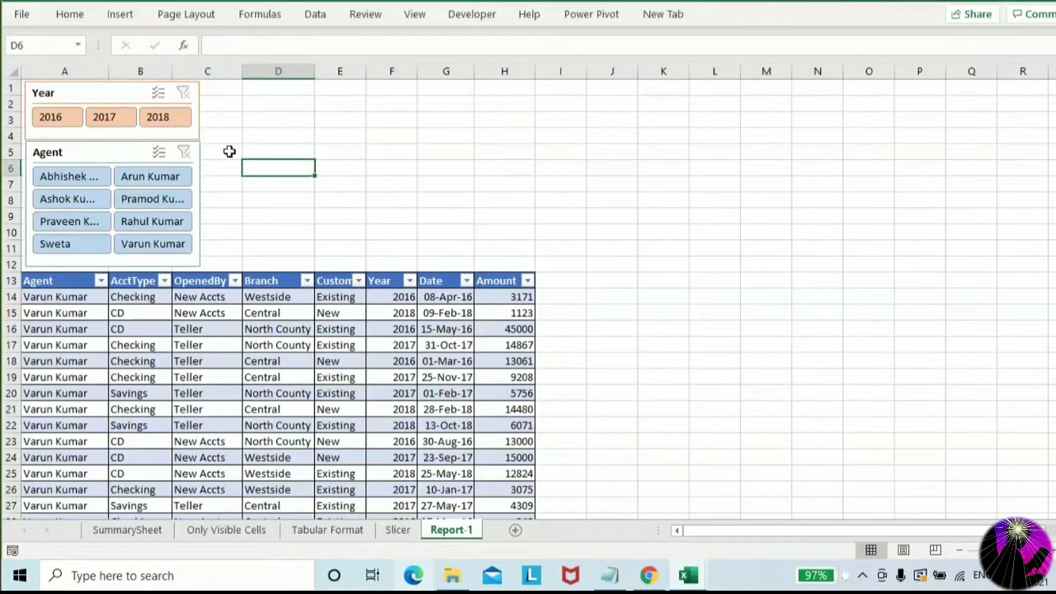
Test the slicers by filtering the table to 2016 and the first listed agent, and clear both filters
{"action": "left_click", "coordinate": [70, 119]}
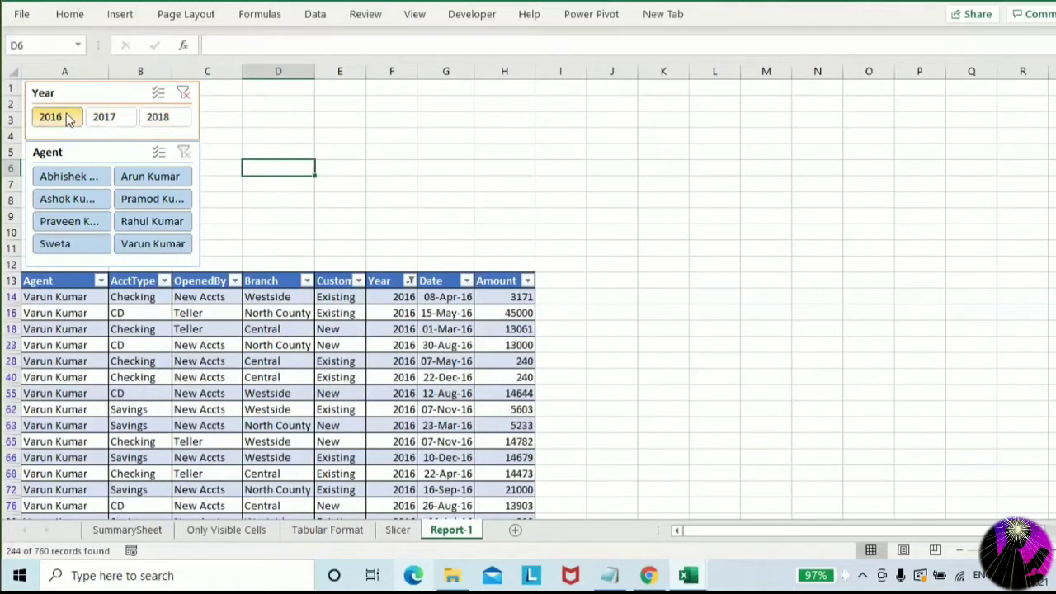
{"action": "left_click", "coordinate": [77, 176]}
{"action": "left_click", "coordinate": [285, 143]}
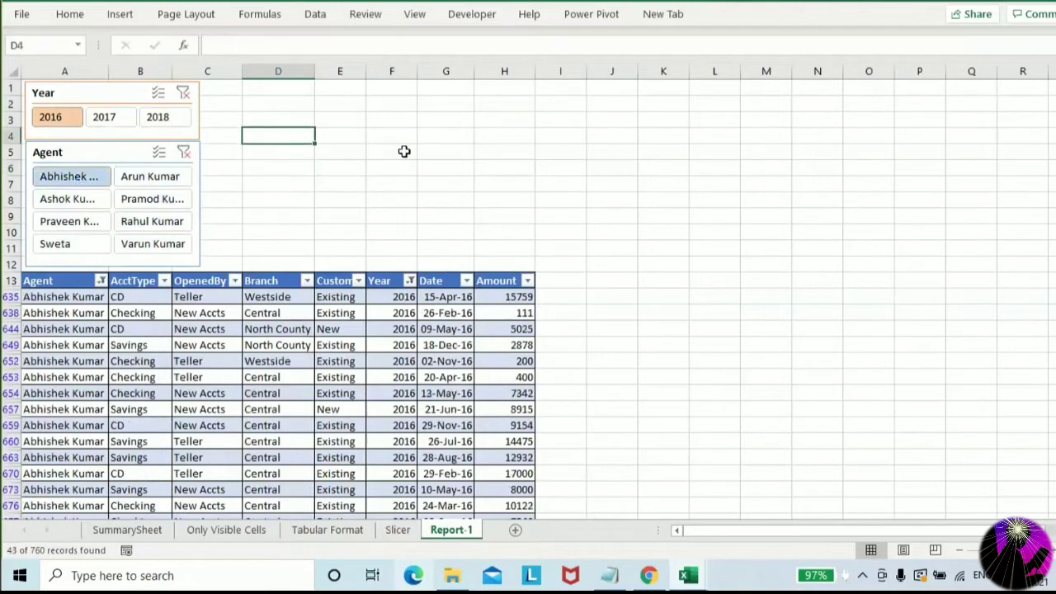
{"action": "left_click_drag", "start_coordinate": [429, 151], "coordinate": [427, 176]}
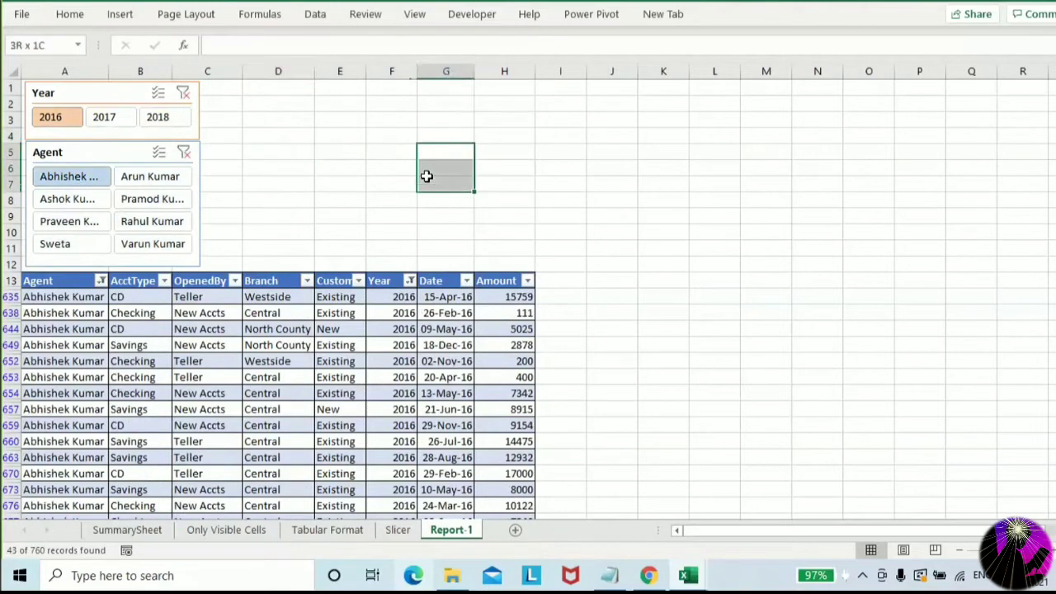
{"action": "left_click", "coordinate": [184, 152]}
{"action": "left_click", "coordinate": [183, 94]}
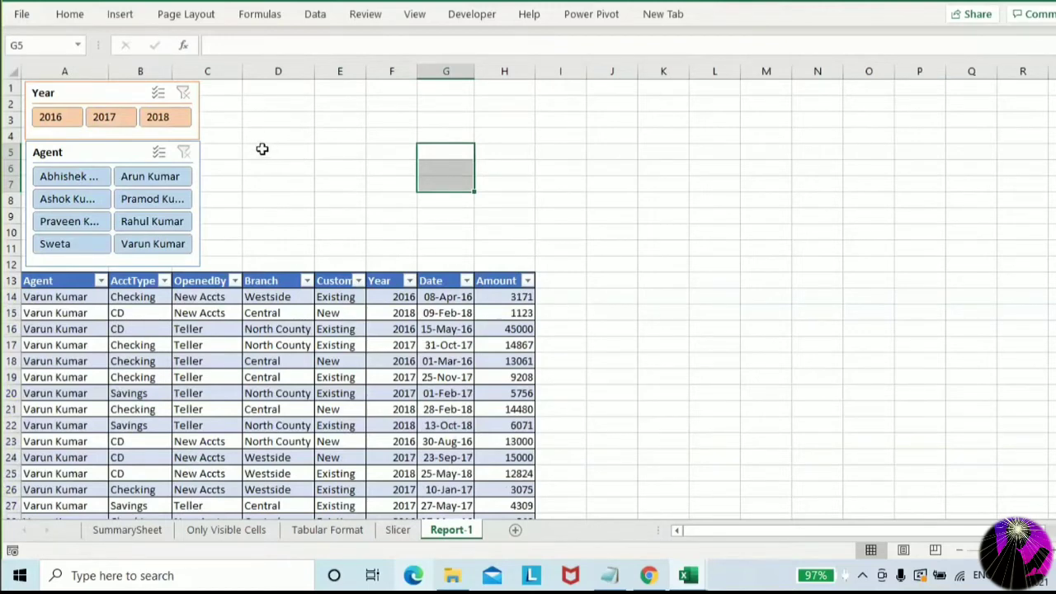
Merge and center cells D4:G4, enter the title "Scorecard Report" in them, and reselect the title cell
{"action": "left_click_drag", "start_coordinate": [255, 137], "coordinate": [443, 138]}
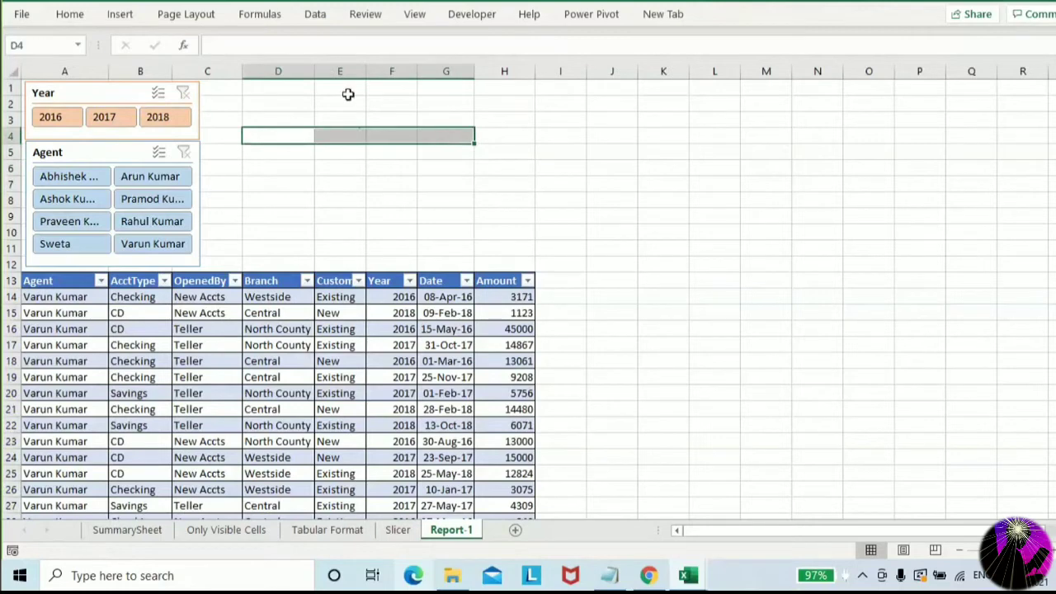
{"action": "left_click", "coordinate": [69, 14]}
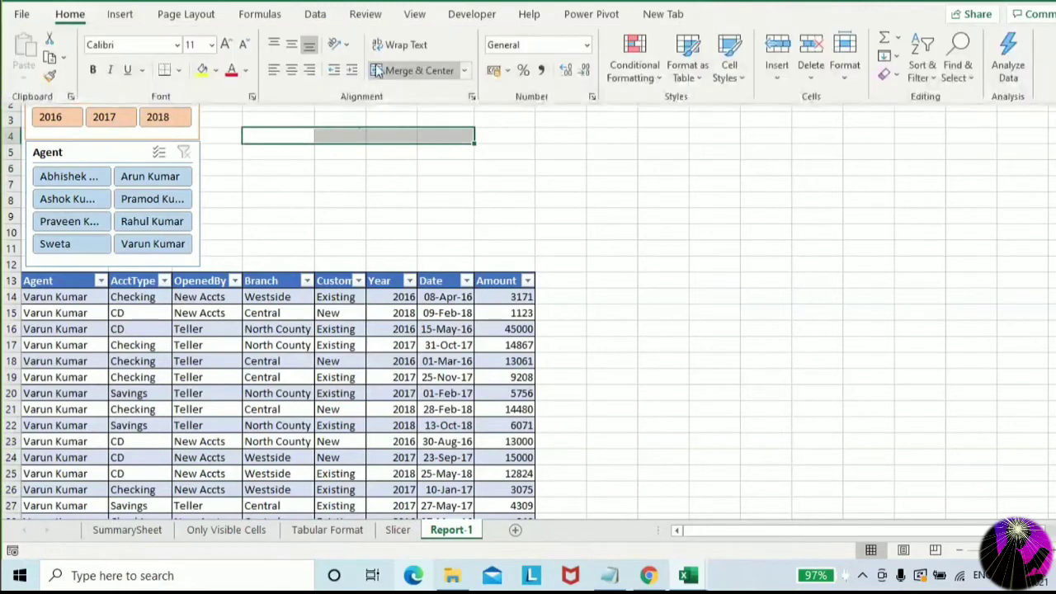
{"action": "left_click", "coordinate": [410, 72]}
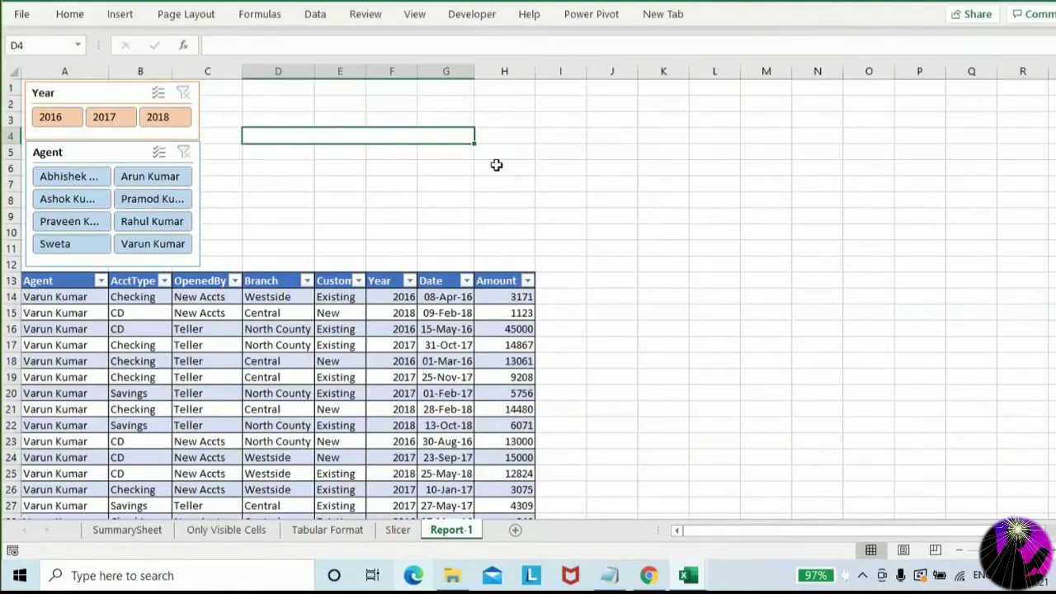
{"action": "type", "text": "Score"}
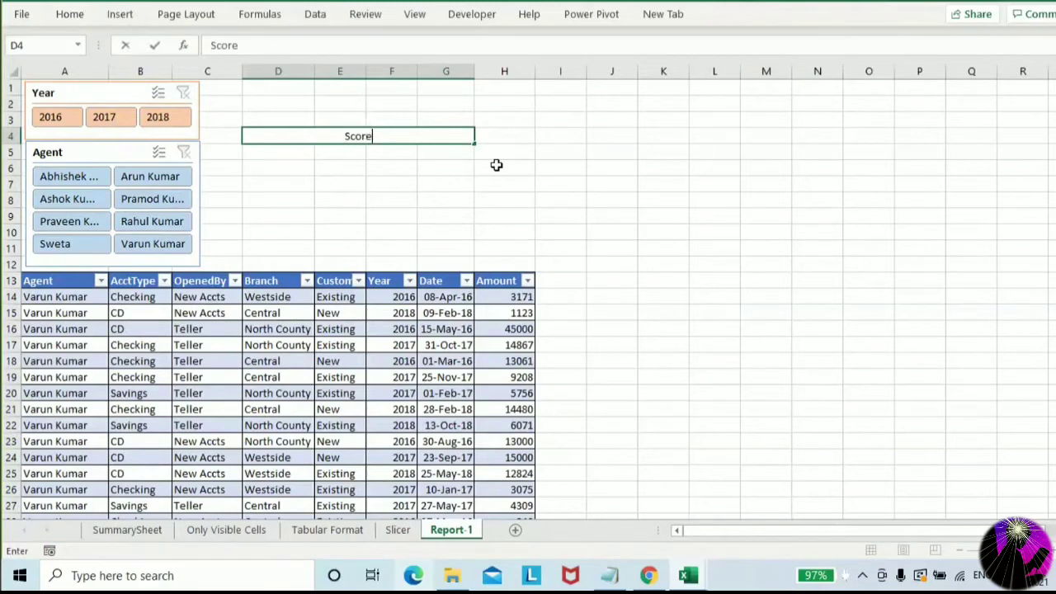
{"action": "type", "text": "card Report"}
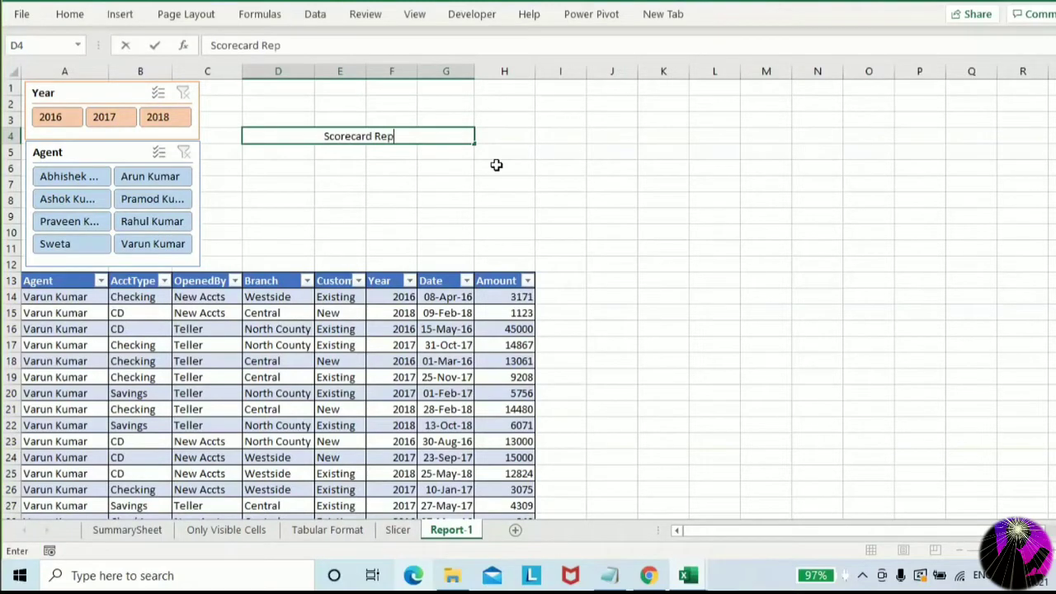
{"action": "key", "text": "Return"}
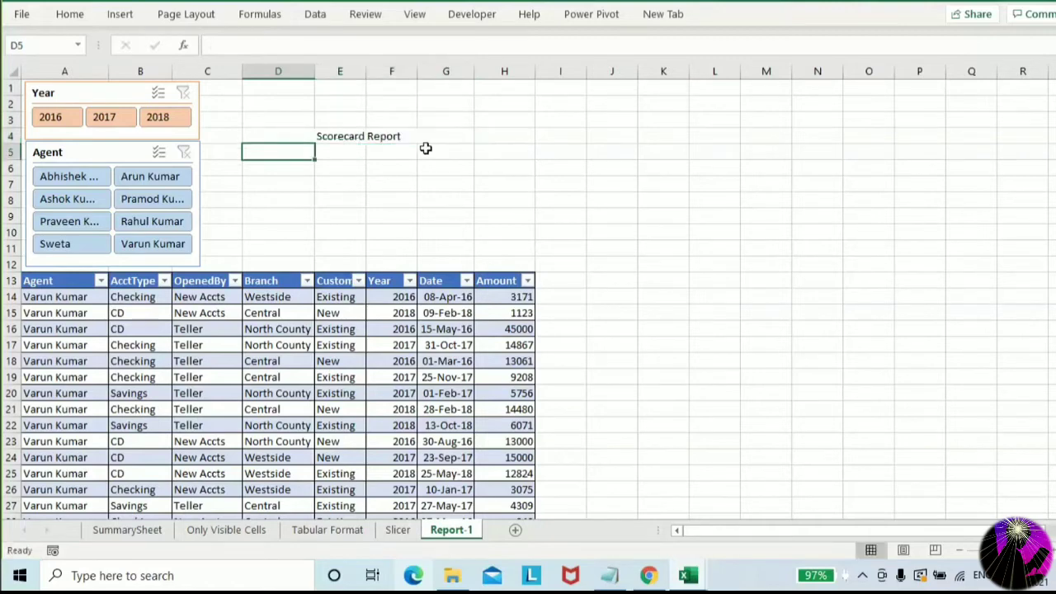
{"action": "left_click", "coordinate": [446, 120]}
{"action": "left_click", "coordinate": [377, 136]}
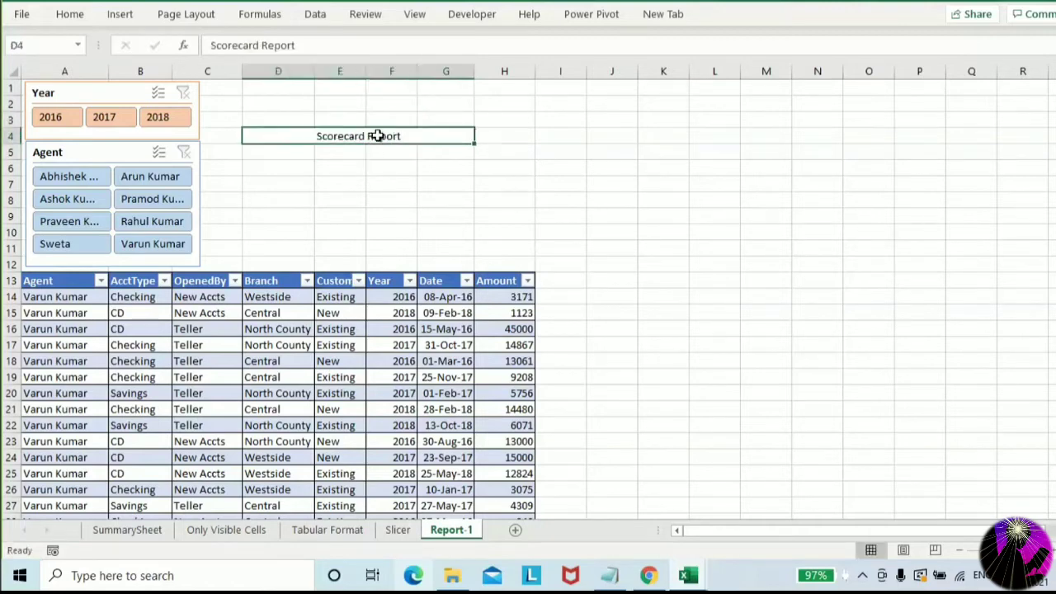
Make the "Scorecard Report" title bold and widen column E so its table header is fully readable
{"action": "key", "text": "ctrl+b"}
{"action": "key", "text": "Return"}
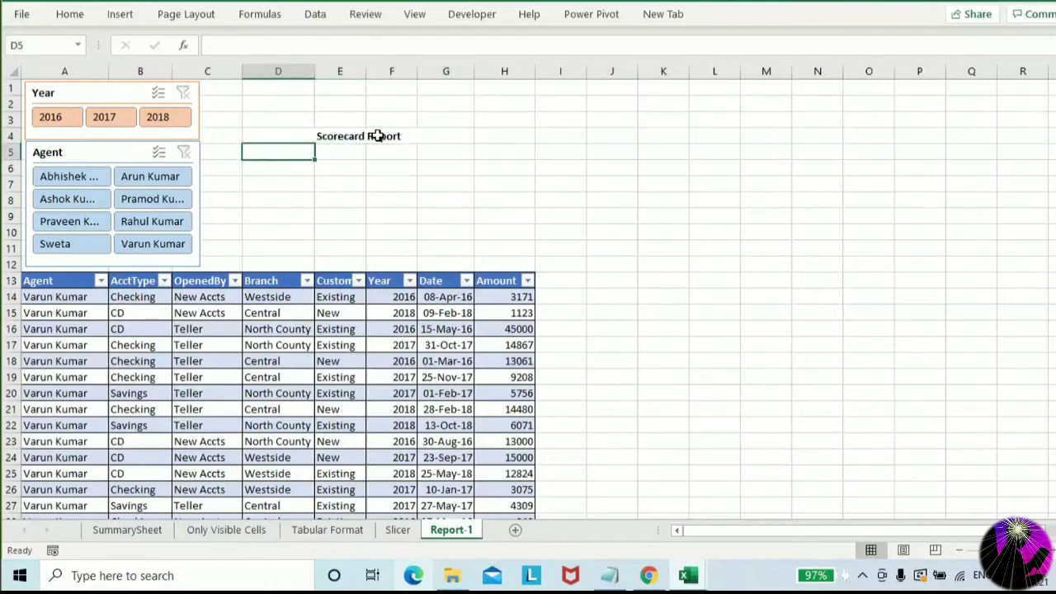
{"action": "left_click_drag", "start_coordinate": [364, 76], "coordinate": [394, 74]}
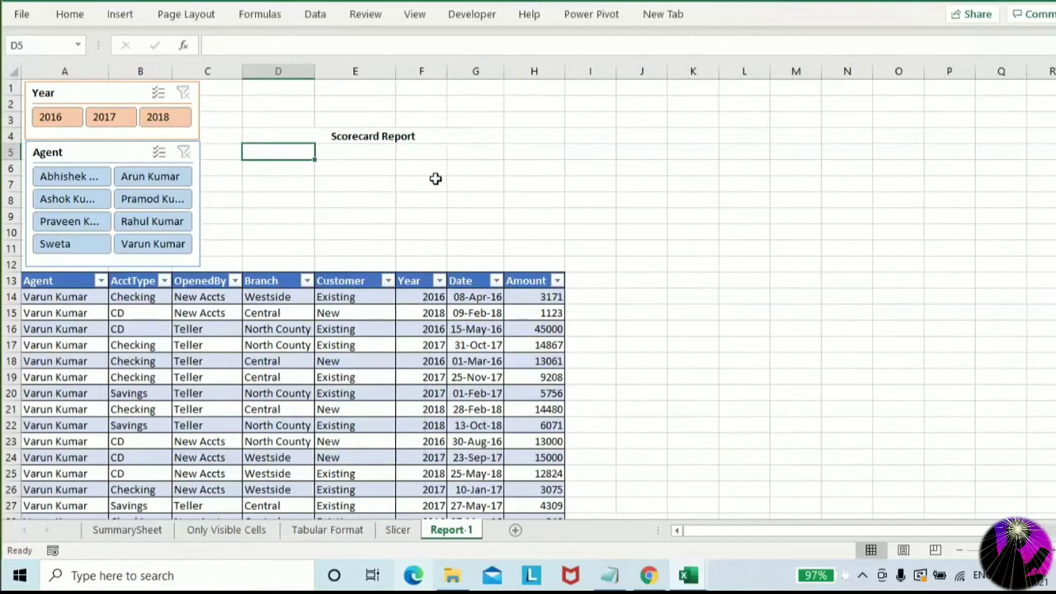
Enter the label "Total Revenue" in cell D5 beneath the report title
{"action": "type", "text": "Tota"}
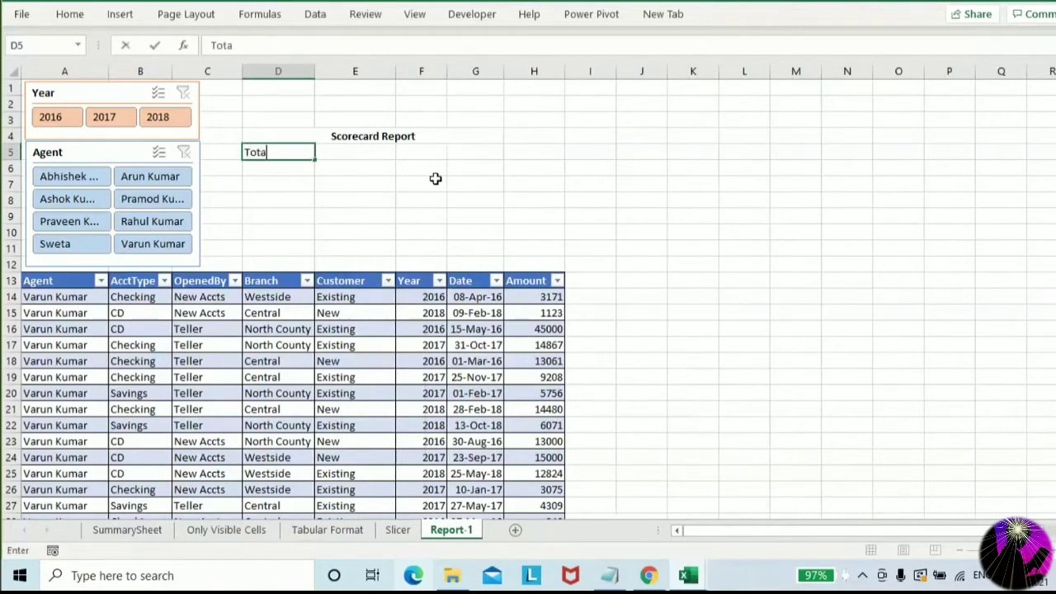
{"action": "type", "text": "l Revenuw"}
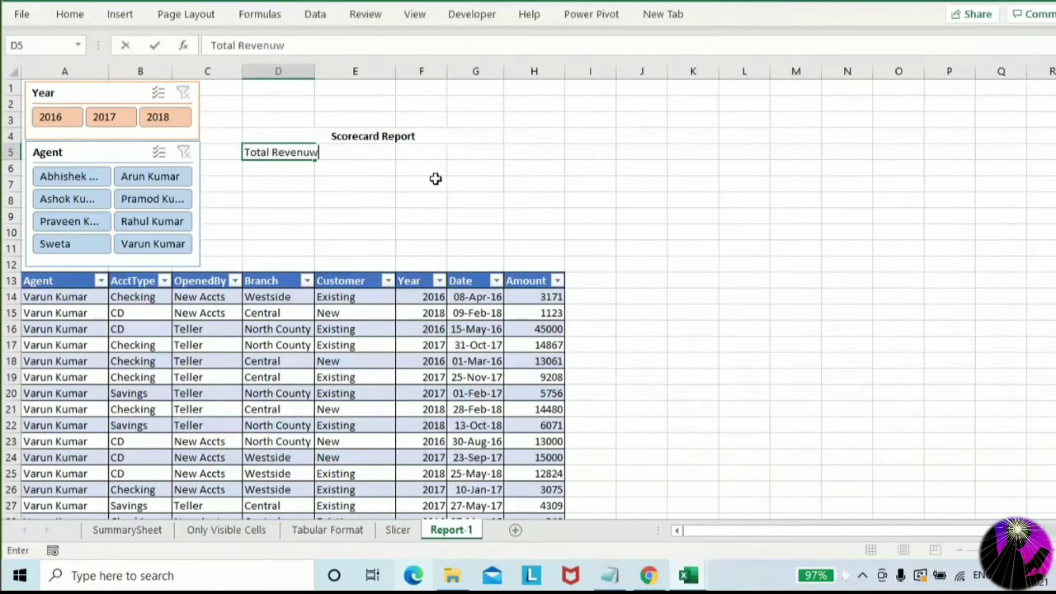
{"action": "key", "text": "Return"}
{"action": "key", "text": "Up"}
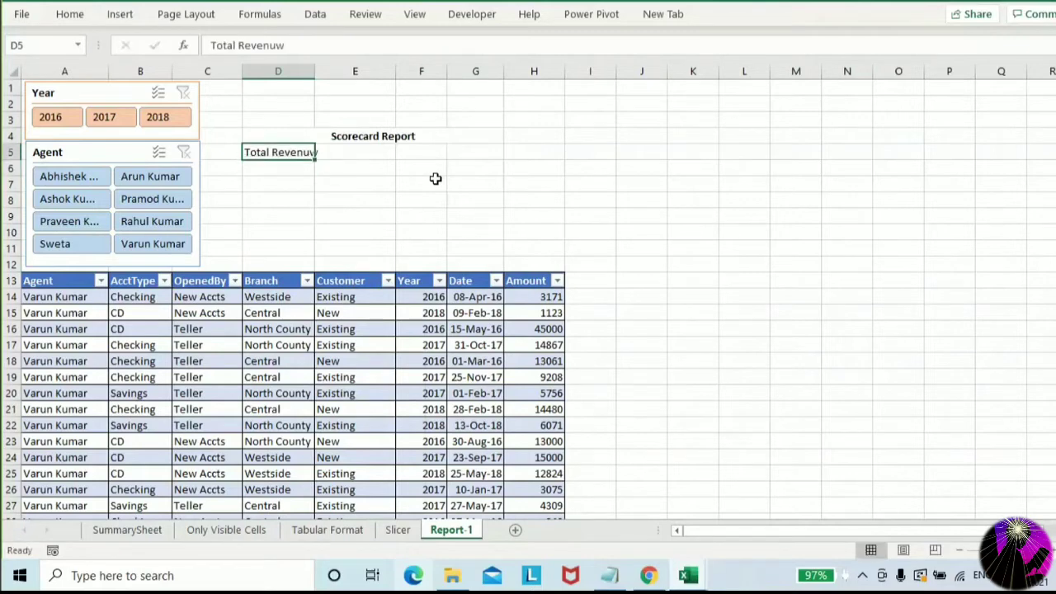
{"action": "key", "text": "F2"}
{"action": "key", "text": "BackSpace"}
{"action": "type", "text": "e"}
{"action": "key", "text": "Return"}
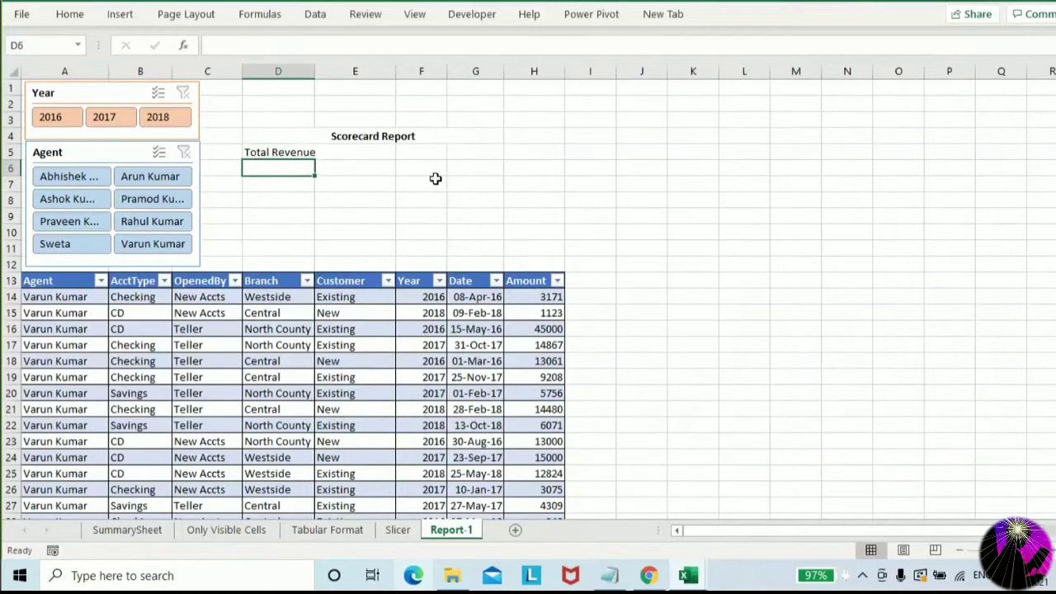
Enter the label "Total Open Account" in cell D6 and autofit column D to its contents
{"action": "type", "text": "Total Acco"}
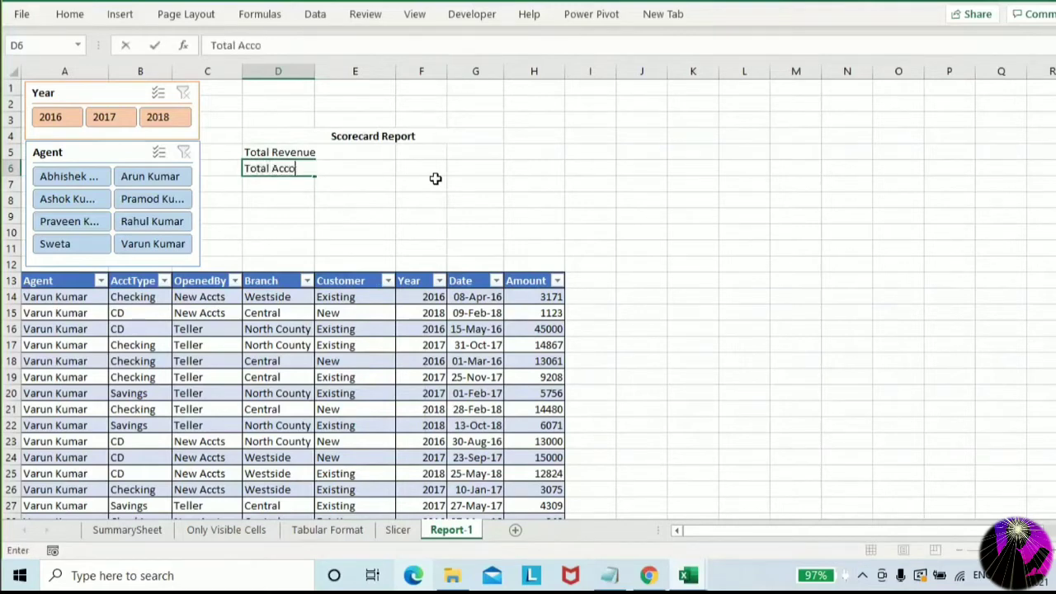
{"action": "type", "text": "unt"}
{"action": "key", "text": "BackSpace"}
{"action": "key", "text": "BackSpace"}
{"action": "key", "text": "BackSpace"}
{"action": "key", "text": "BackSpace"}
{"action": "key", "text": "BackSpace"}
{"action": "key", "text": "BackSpace"}
{"action": "type", "text": "Open Ac"}
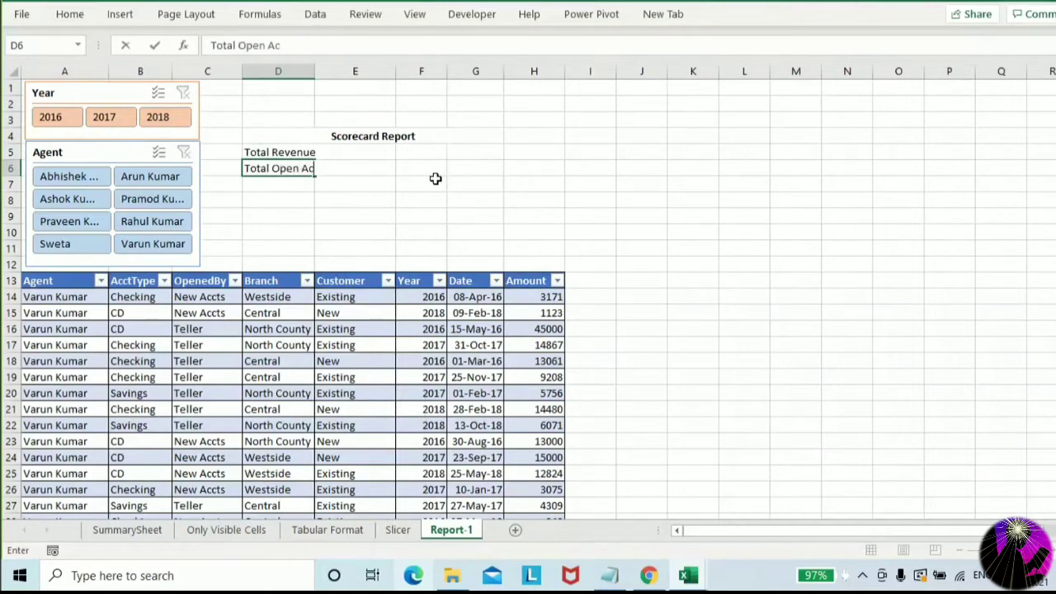
{"action": "type", "text": "count"}
{"action": "key", "text": "Return"}
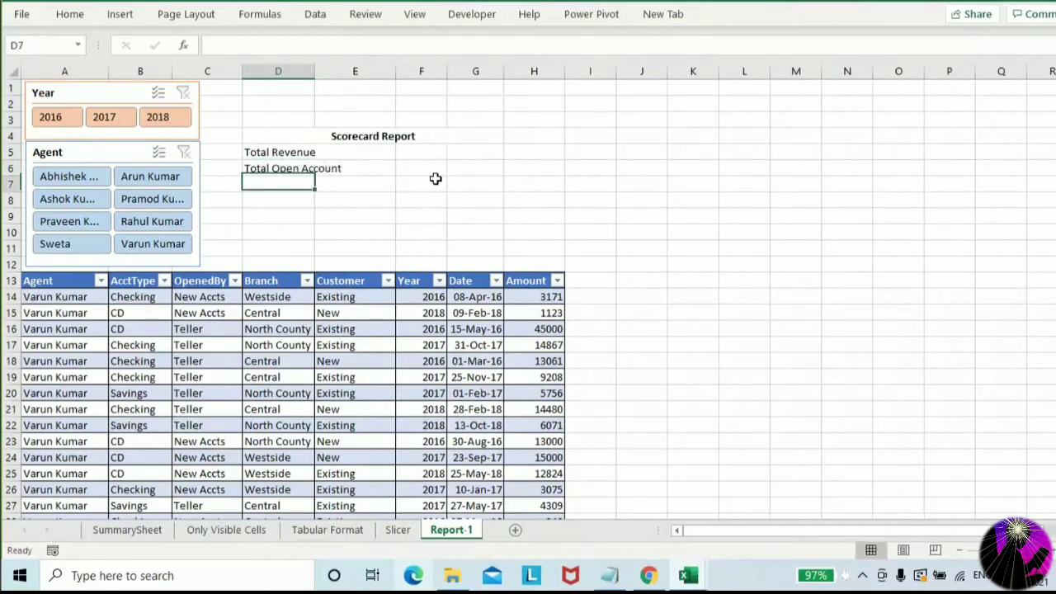
{"action": "double_click", "coordinate": [315, 71]}
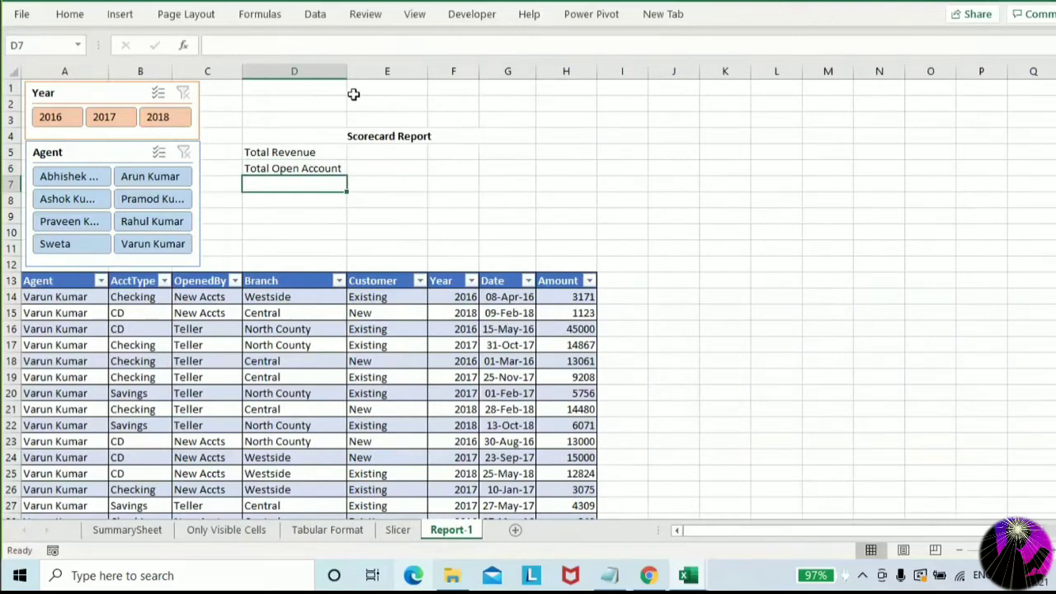
Enter the labels "Highest Revenue", "Lowest Revenue" and "Average Renevue" in cells D7 to D9
{"action": "type", "text": "Highest Reven"}
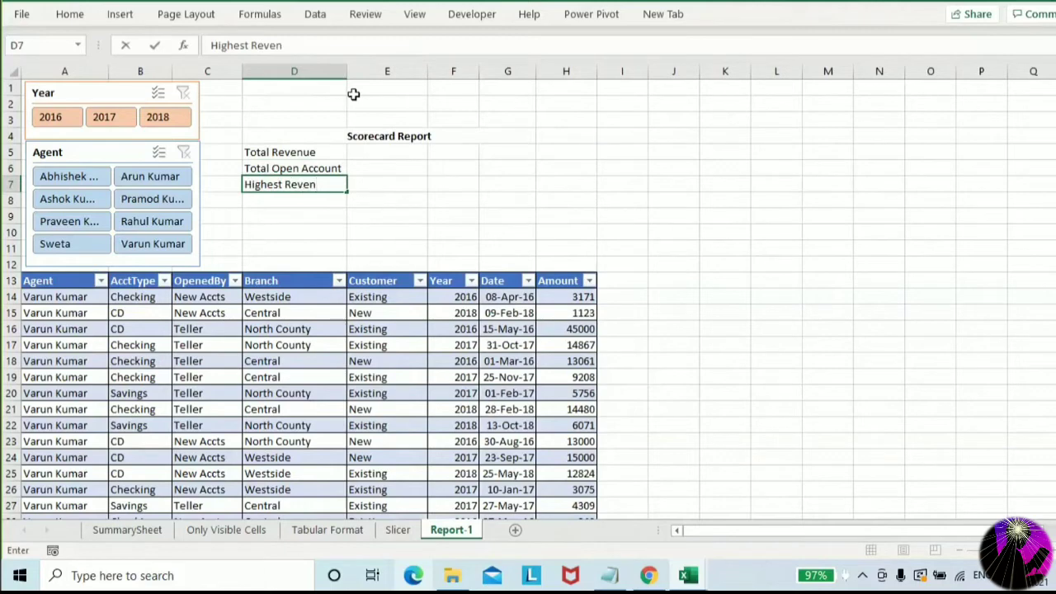
{"action": "type", "text": "ue"}
{"action": "key", "text": "Return"}
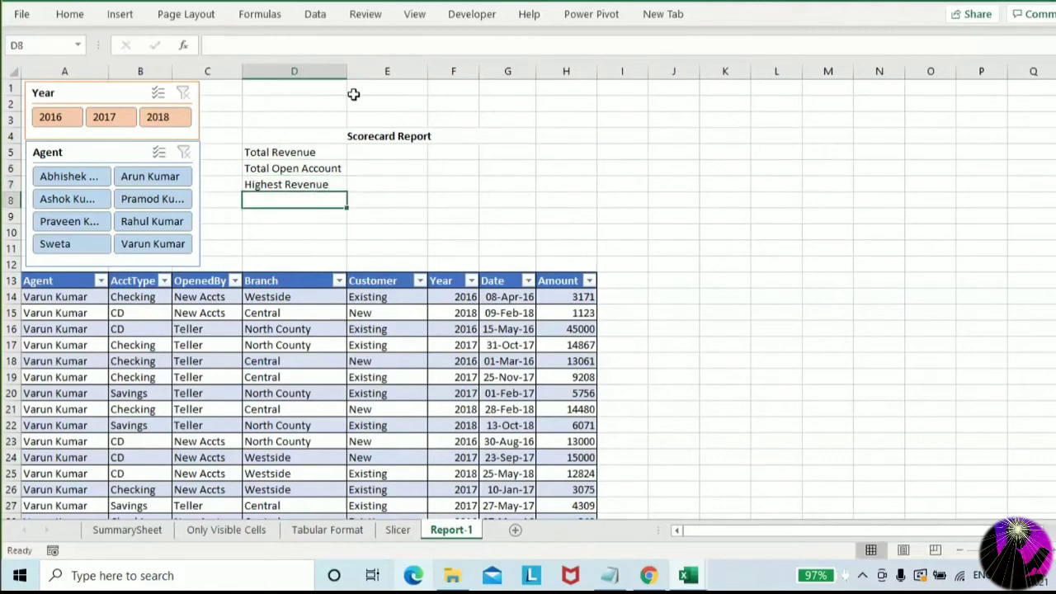
{"action": "type", "text": "Lowe"}
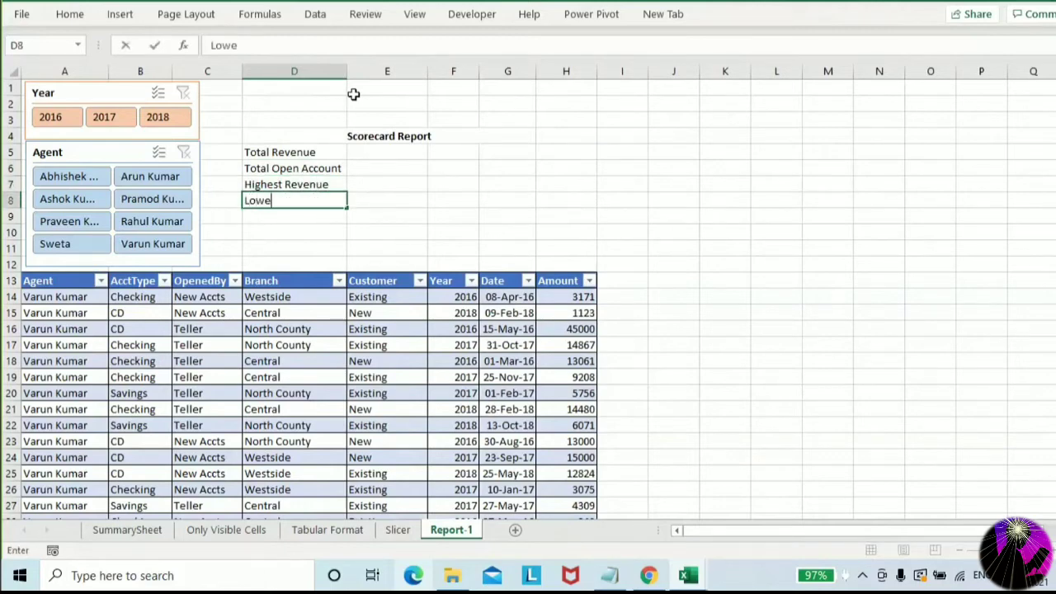
{"action": "type", "text": "st Revenu"}
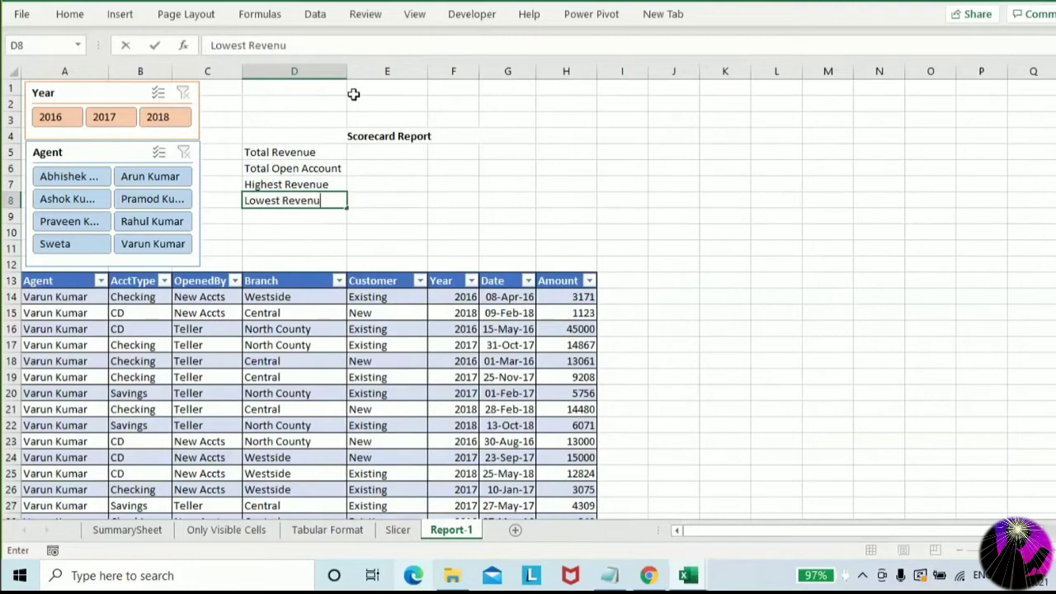
{"action": "type", "text": "e"}
{"action": "key", "text": "Return"}
{"action": "type", "text": "Ave"}
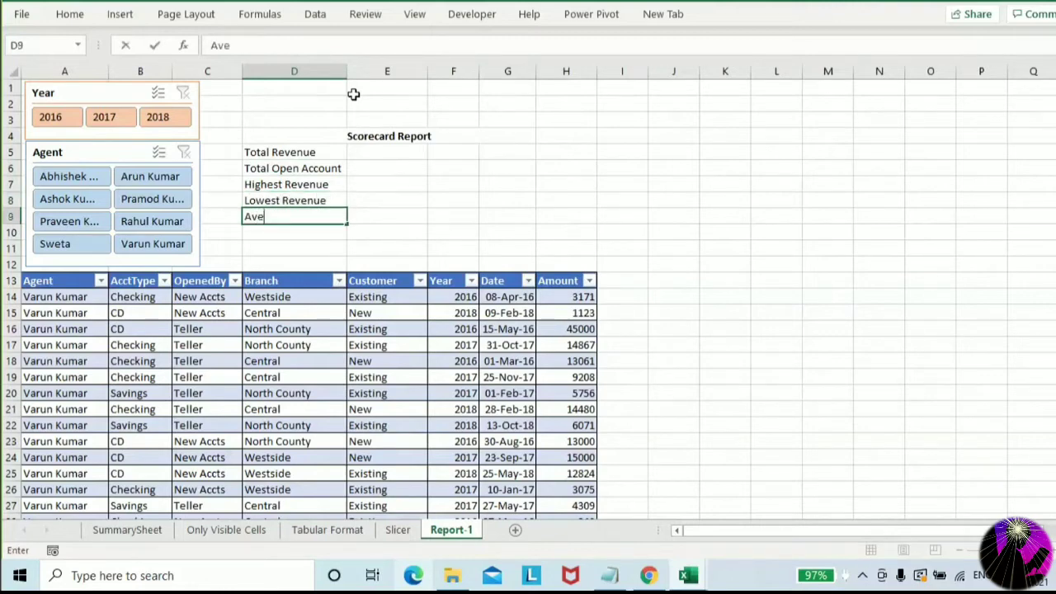
{"action": "type", "text": "rage Rene"}
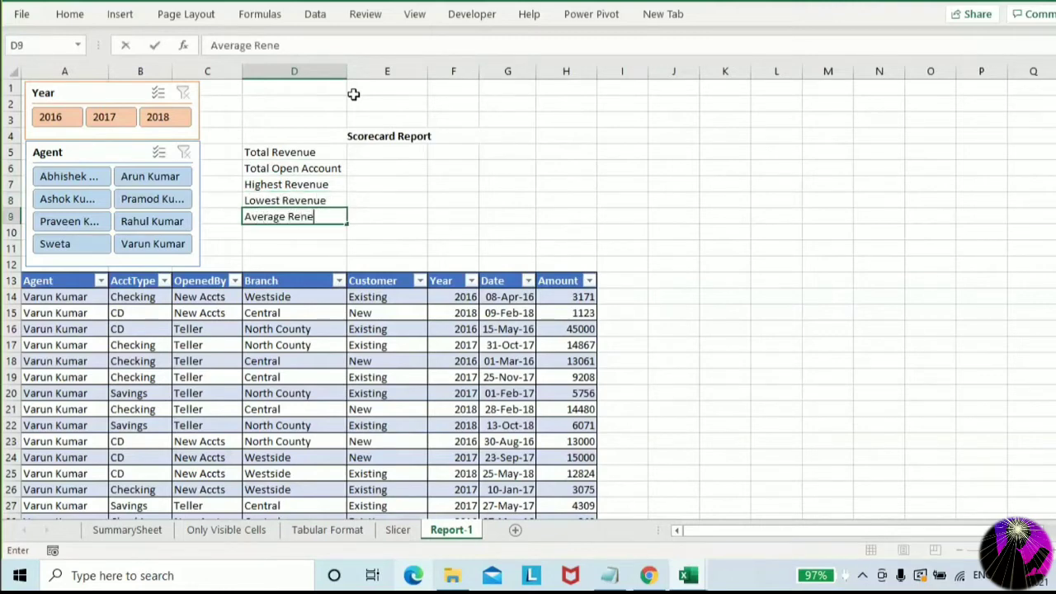
{"action": "type", "text": "vue"}
{"action": "key", "text": "Return"}
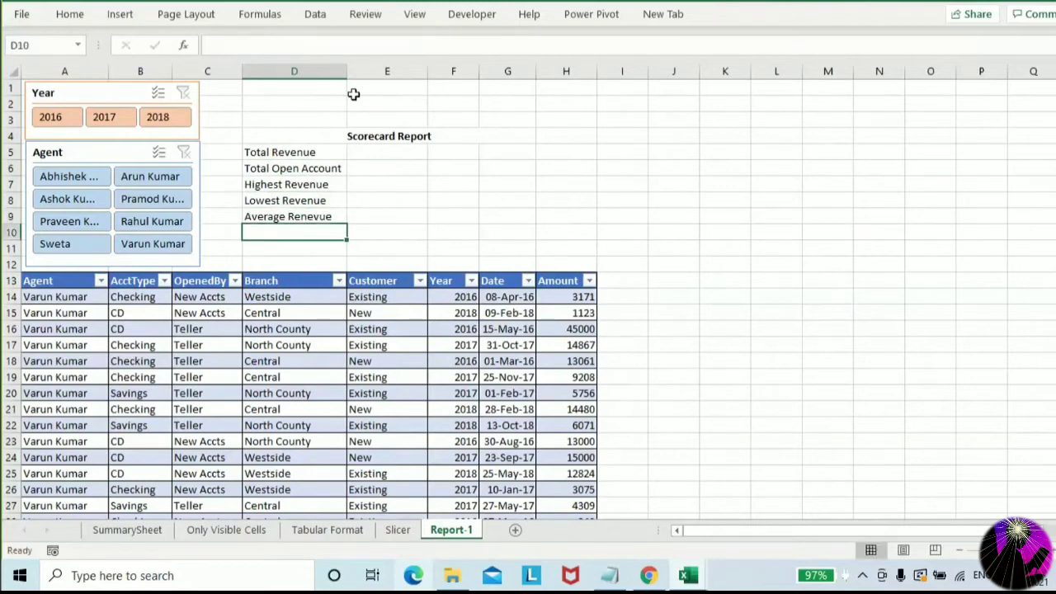
Apply all borders to the label and value cells D5:E9
{"action": "left_click_drag", "start_coordinate": [305, 152], "coordinate": [379, 214]}
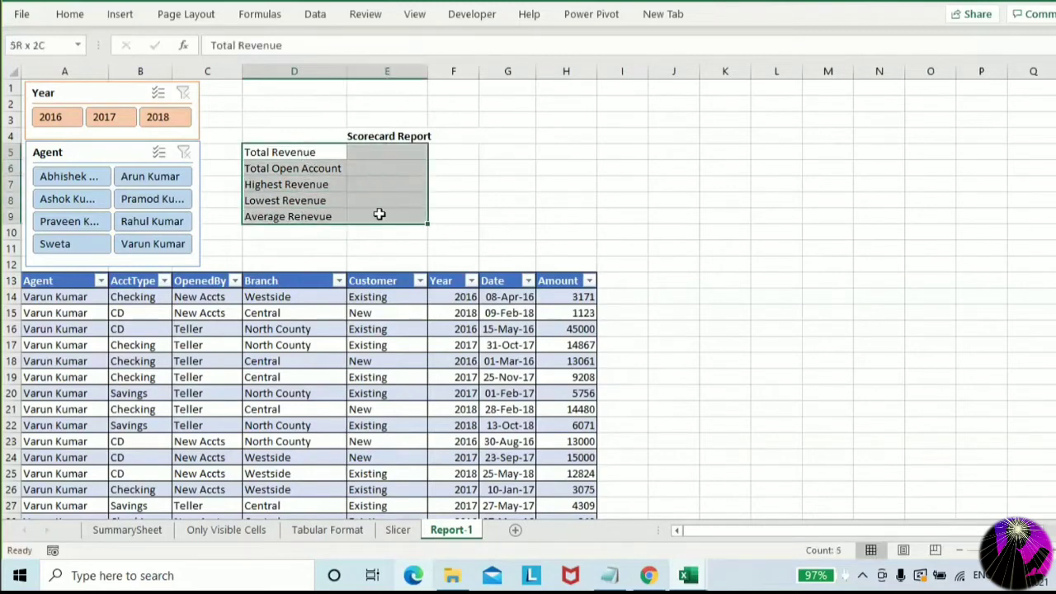
{"action": "left_click", "coordinate": [70, 14]}
{"action": "left_click", "coordinate": [181, 76]}
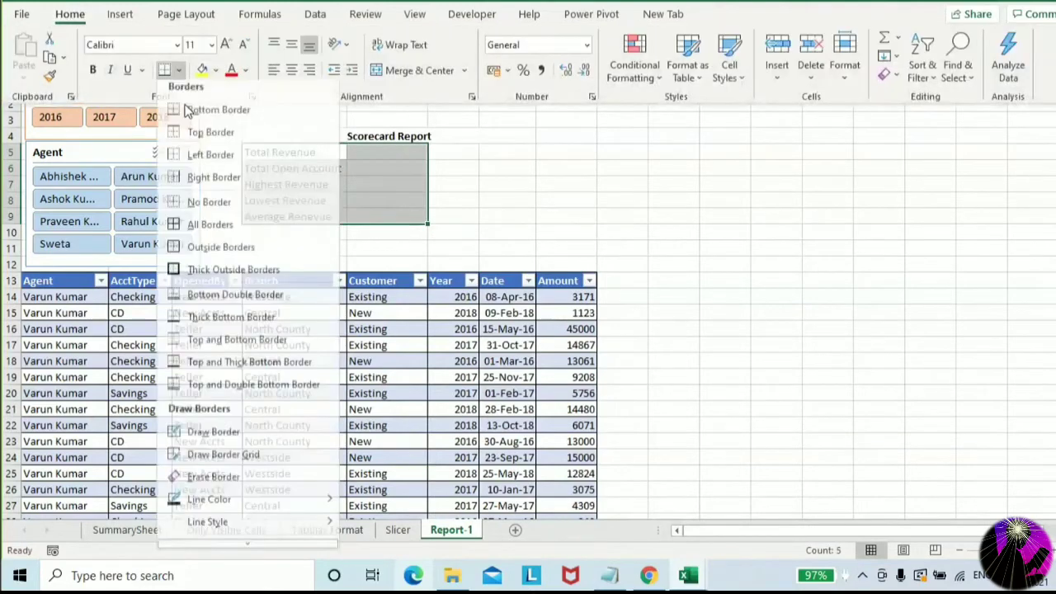
{"action": "left_click", "coordinate": [231, 229]}
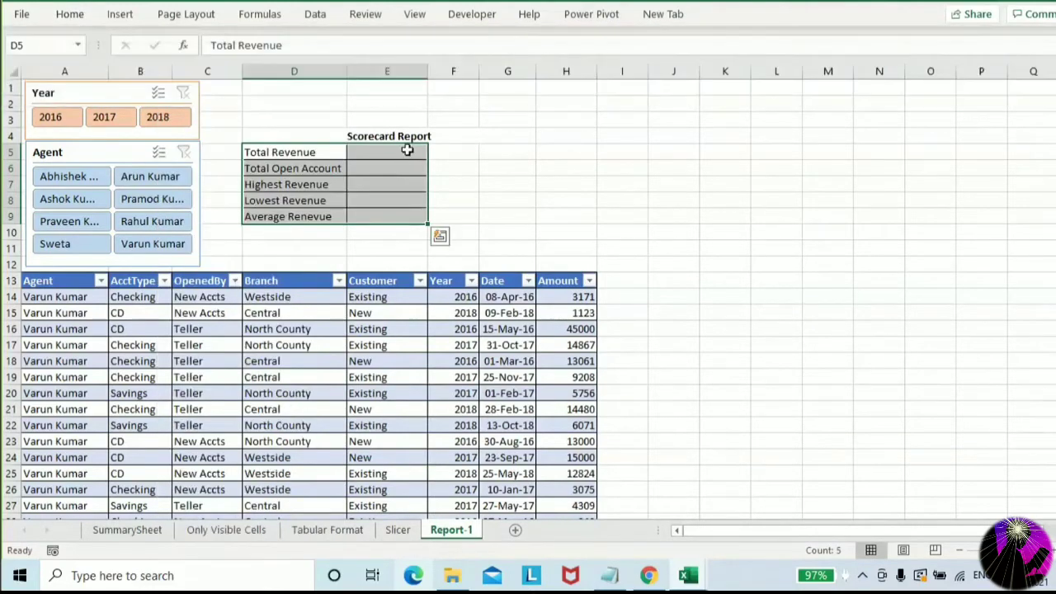
Unmerge the title cells D4:G4 and merge and center the title across D4:E4 only
{"action": "left_click", "coordinate": [409, 136]}
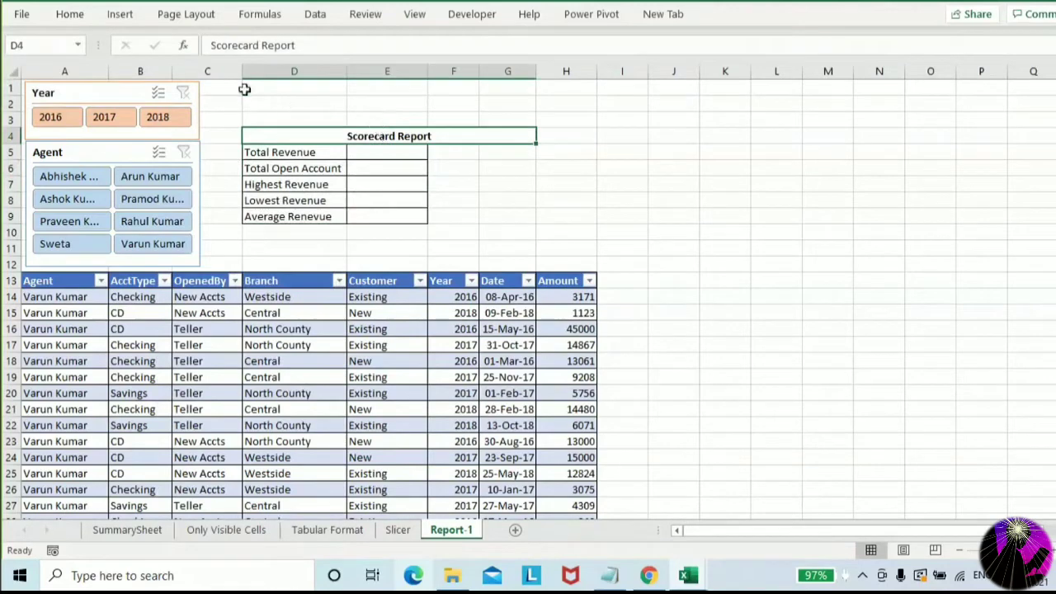
{"action": "left_click", "coordinate": [71, 14]}
{"action": "left_click", "coordinate": [382, 72]}
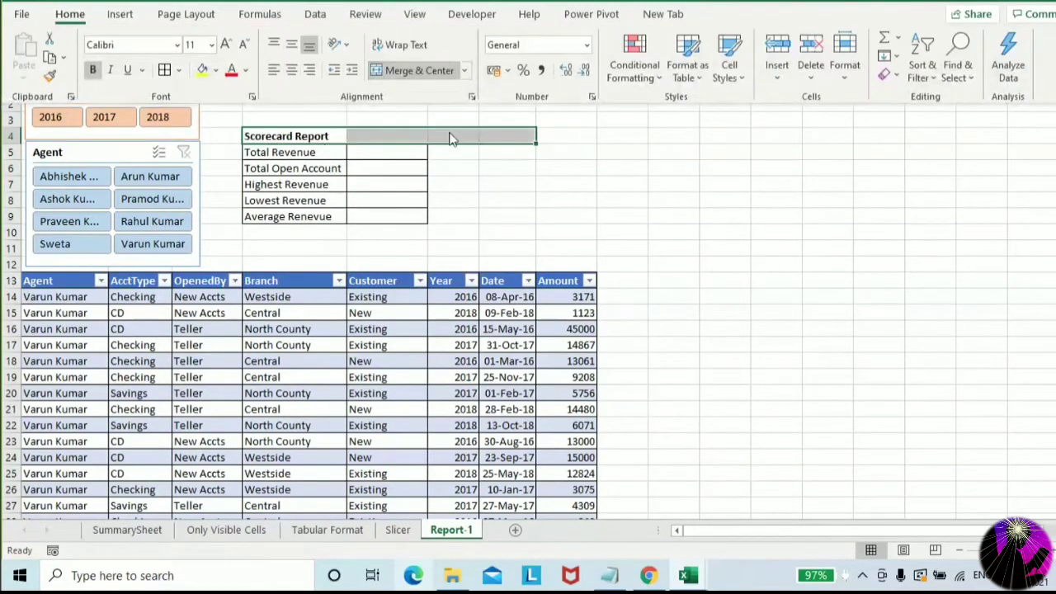
{"action": "left_click", "coordinate": [493, 167]}
{"action": "left_click_drag", "start_coordinate": [297, 135], "coordinate": [380, 137]}
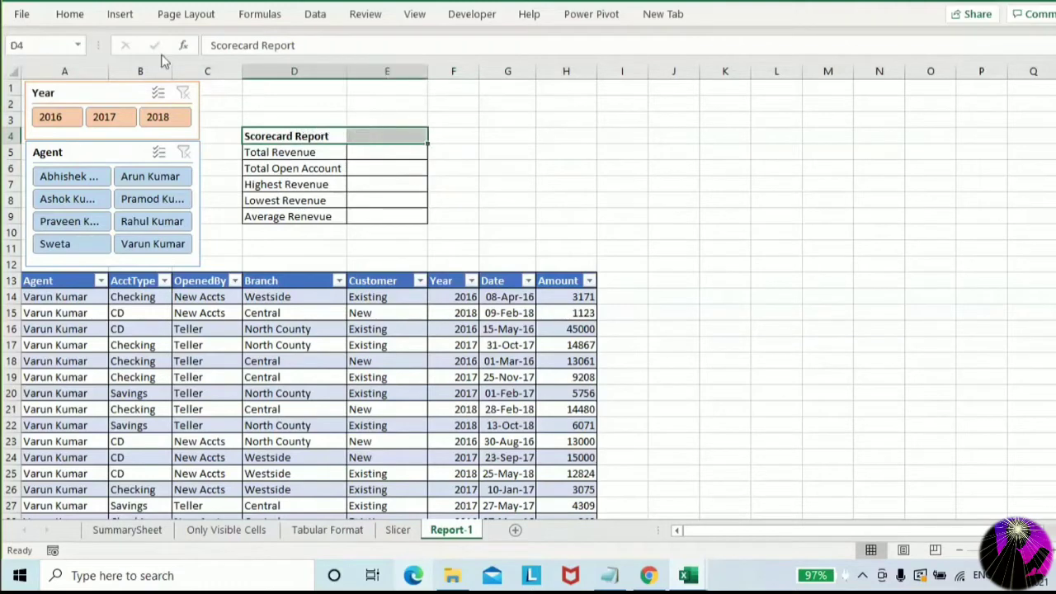
{"action": "left_click", "coordinate": [87, 16]}
{"action": "left_click", "coordinate": [381, 71]}
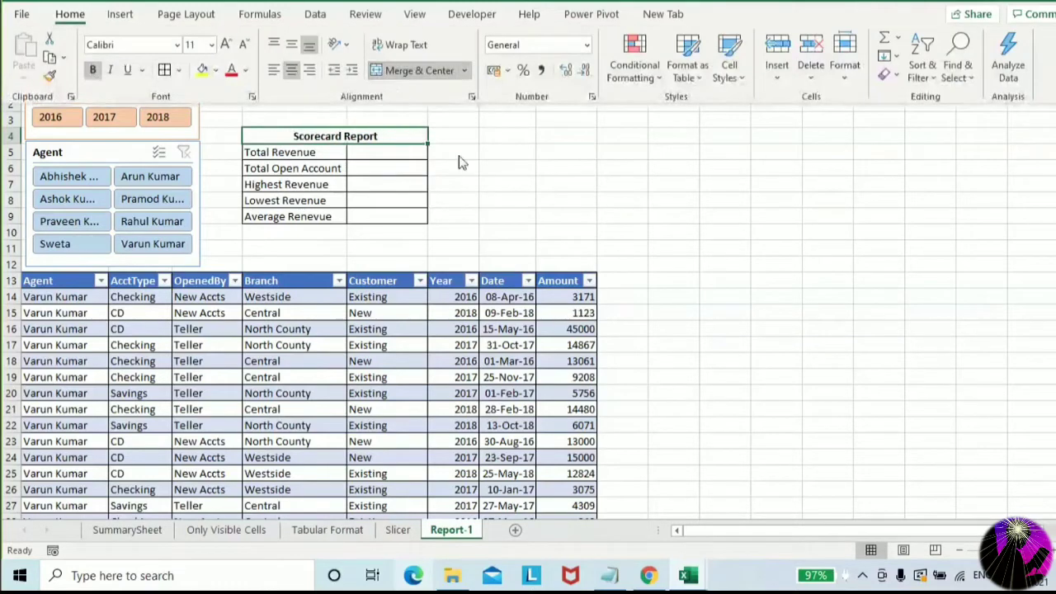
Fill the merged "Scorecard Report" title cell with yellow and deselect it
{"action": "left_click", "coordinate": [70, 14]}
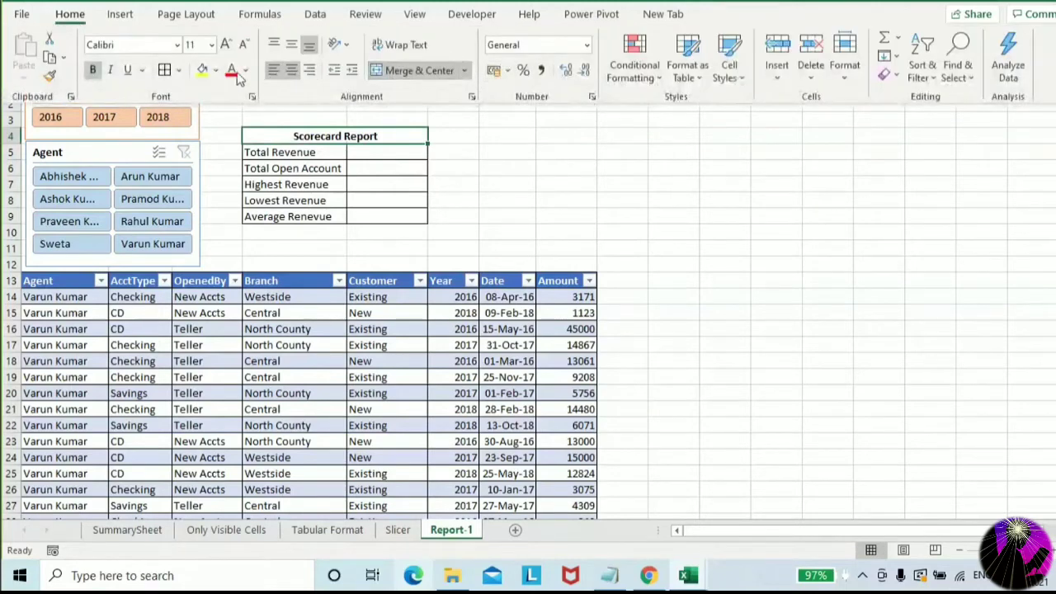
{"action": "left_click", "coordinate": [203, 70]}
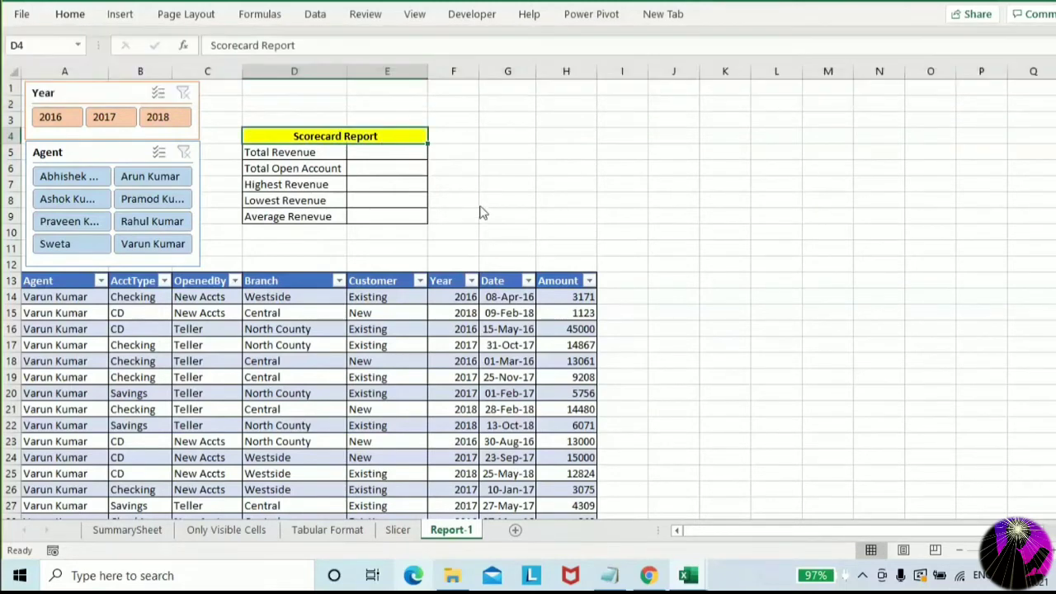
{"action": "left_click", "coordinate": [477, 204]}
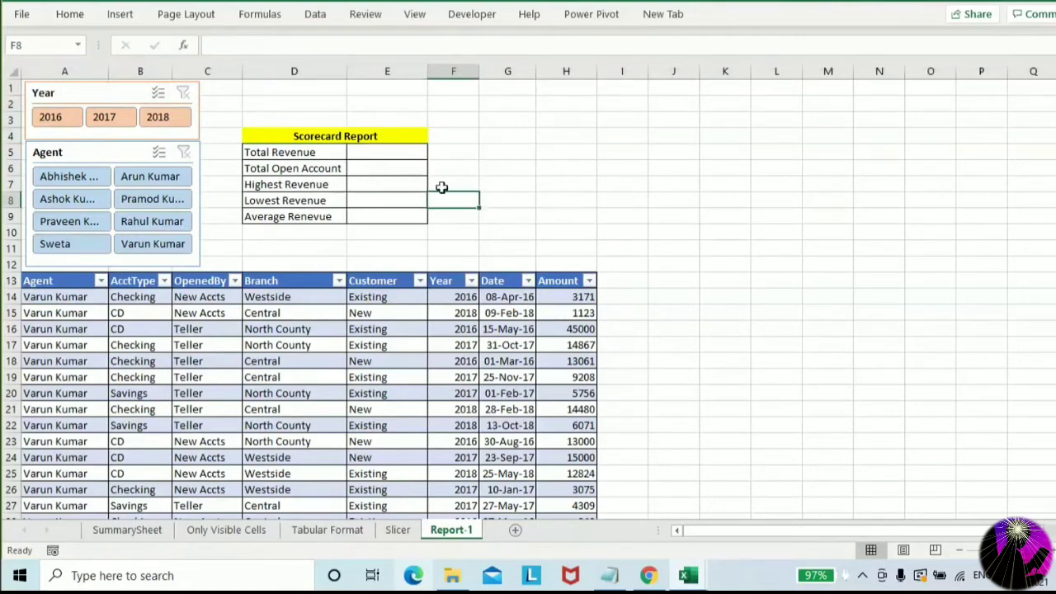
Enter =SUBTOTAL(9,Table79[Amount]) in cell E5 to sum the table's Amount column as the Total Revenue
{"action": "left_click", "coordinate": [390, 155]}
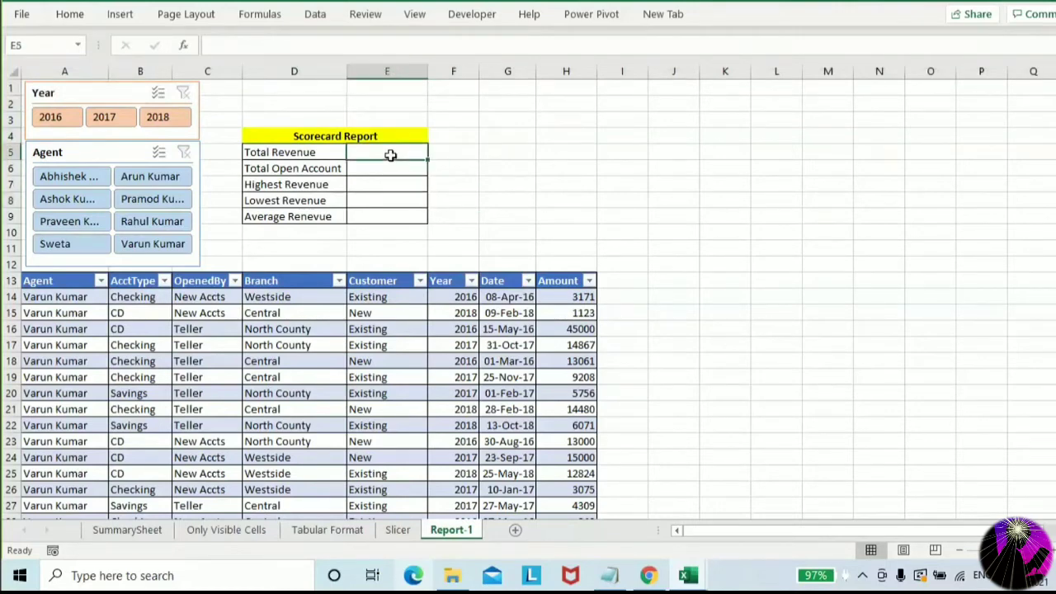
{"action": "type", "text": "=W"}
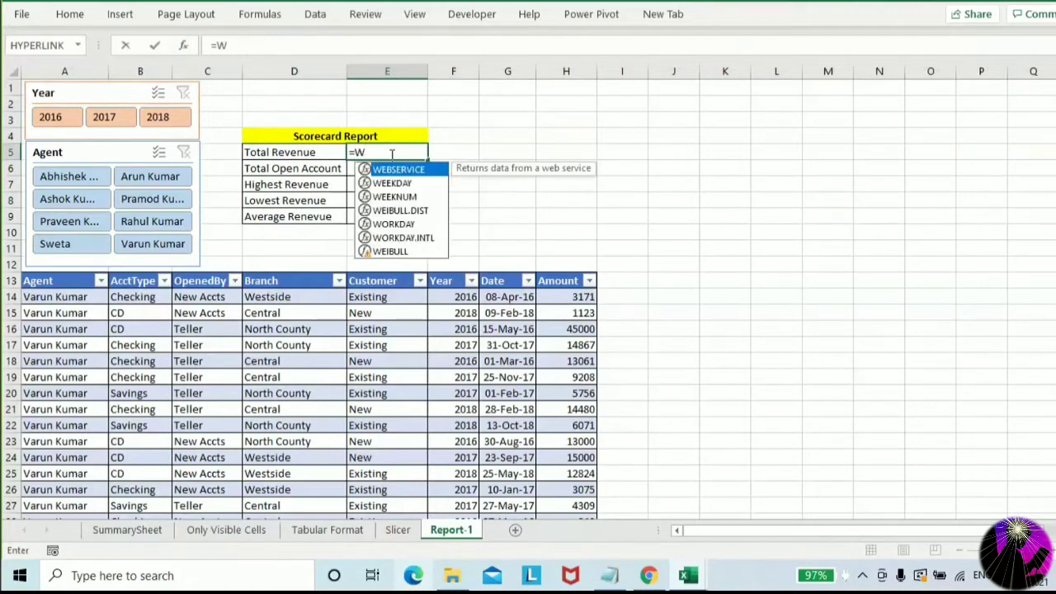
{"action": "key", "text": "BackSpace"}
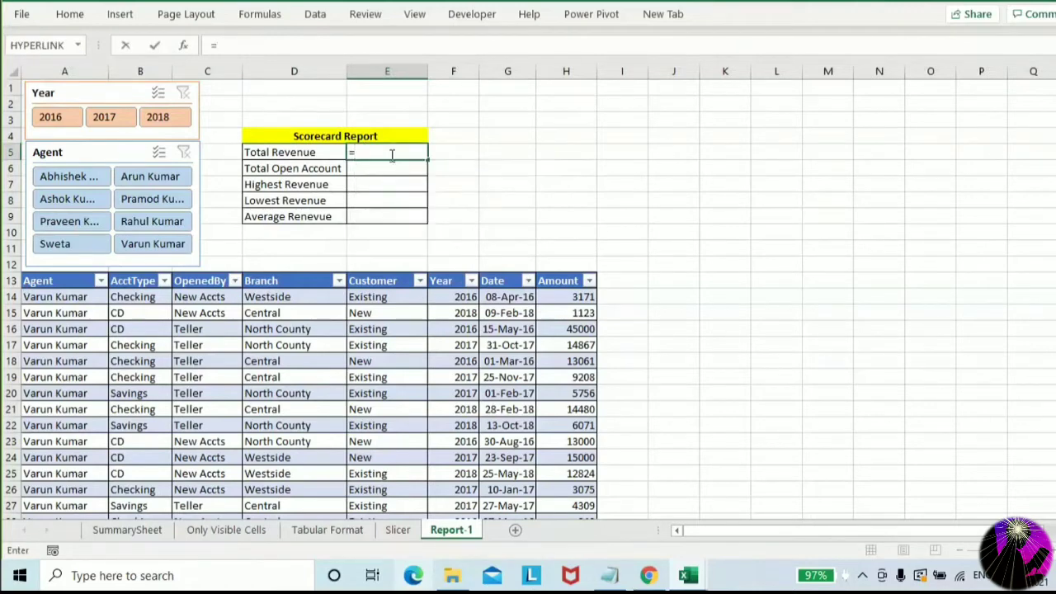
{"action": "type", "text": "sub"}
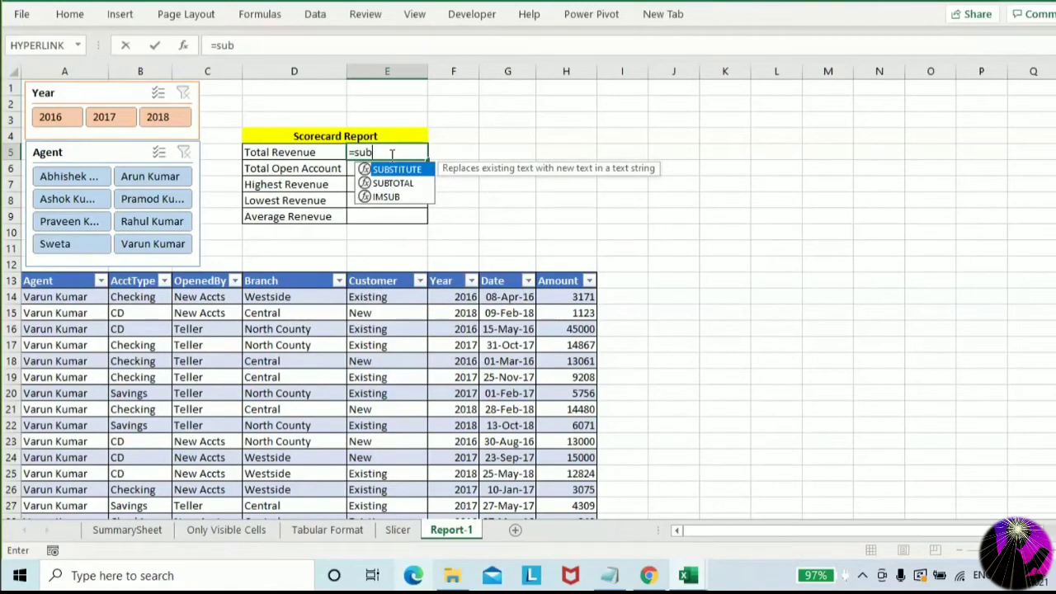
{"action": "key", "text": "Down"}
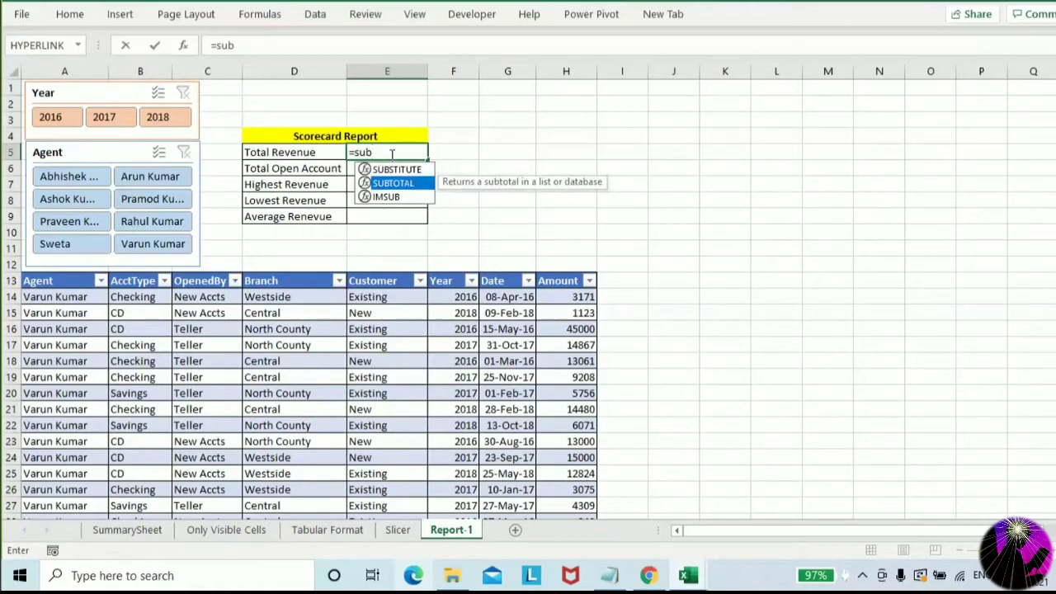
{"action": "key", "text": "Tab"}
{"action": "key", "text": "Escape"}
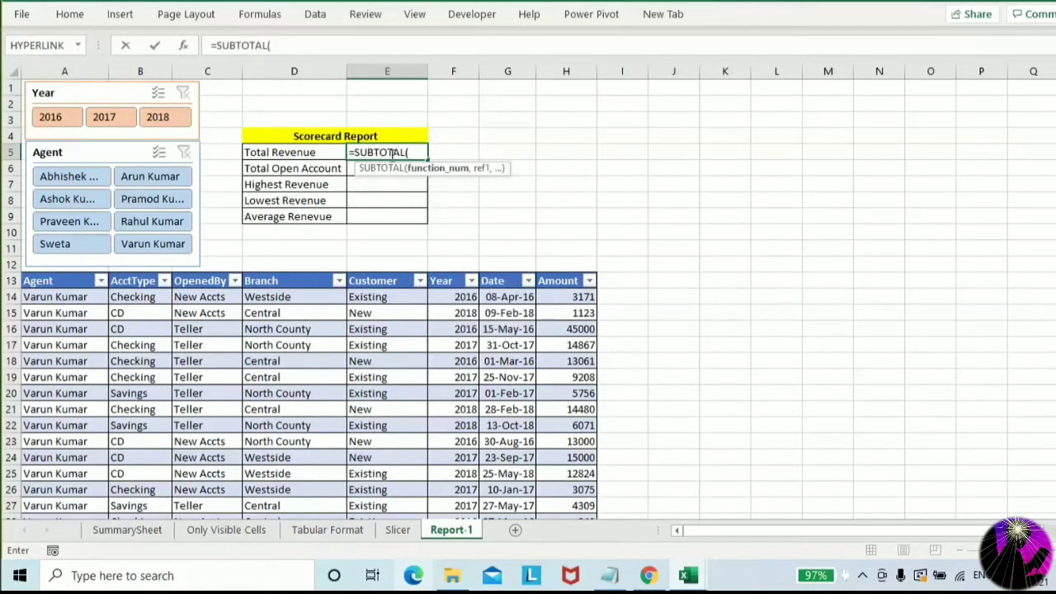
{"action": "key", "text": "BackSpace"}
{"action": "type", "text": "("}
{"action": "key", "text": "Down"}
{"action": "key", "text": "Down"}
{"action": "key", "text": "Down"}
{"action": "key", "text": "Down"}
{"action": "key", "text": "Down"}
{"action": "key", "text": "Down"}
{"action": "key", "text": "Down"}
{"action": "key", "text": "Down"}
{"action": "key", "text": "Down"}
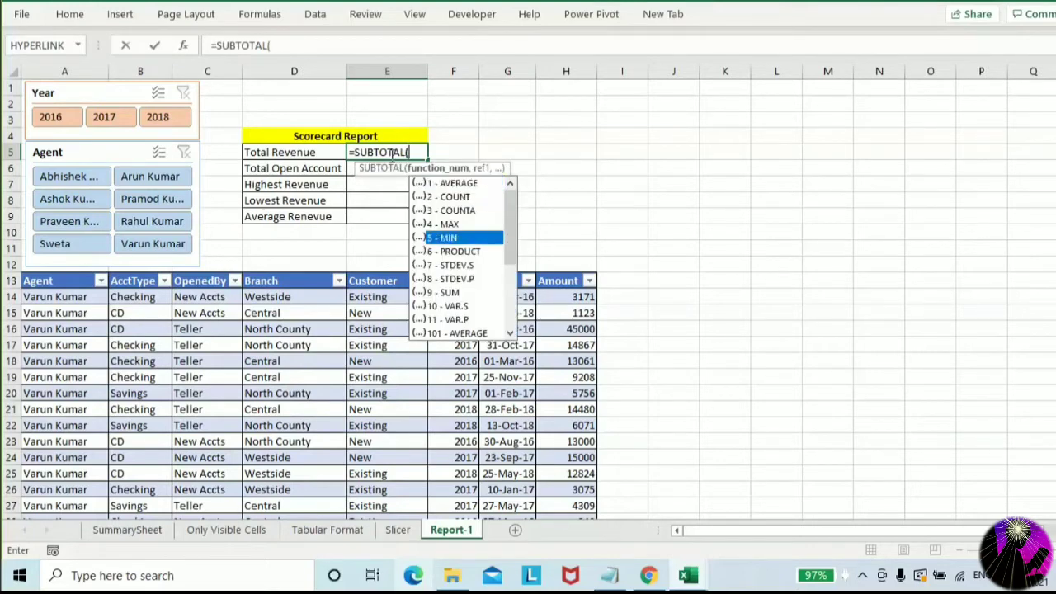
{"action": "key", "text": "Up"}
{"action": "key", "text": "Tab"}
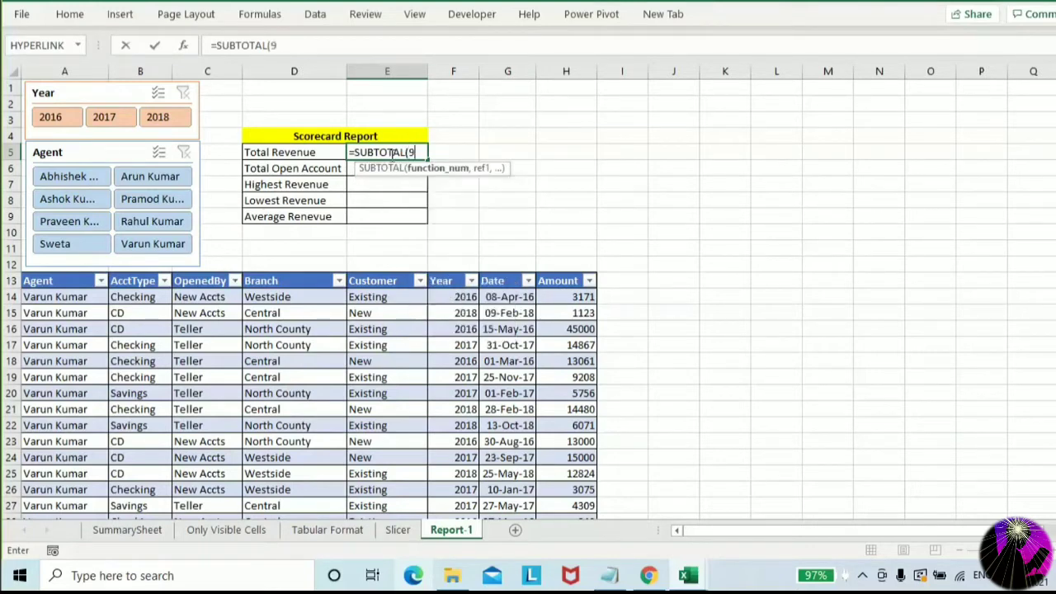
{"action": "type", "text": ","}
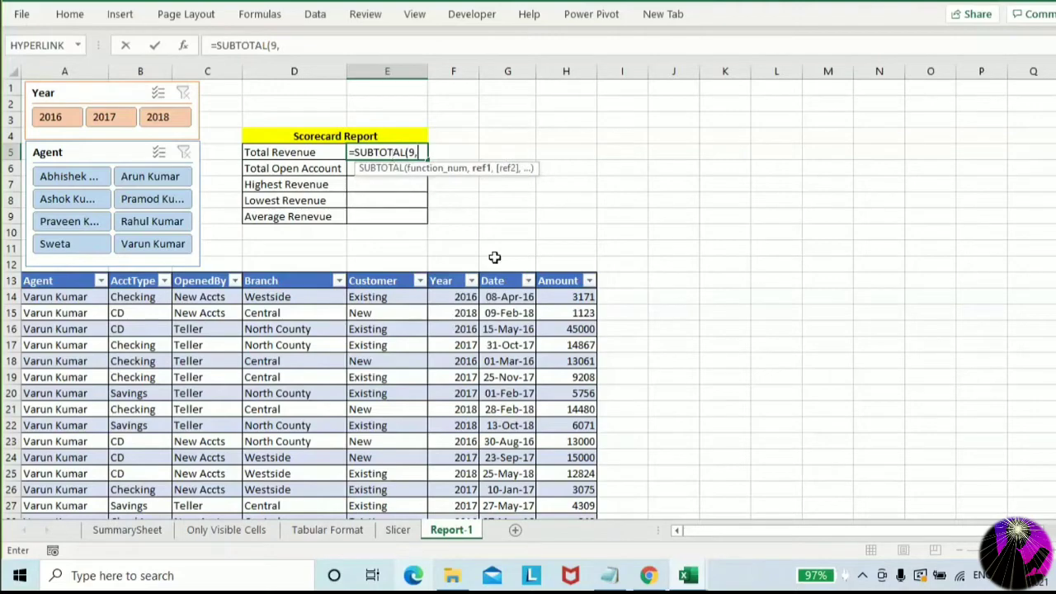
{"action": "left_click", "coordinate": [566, 299]}
{"action": "key", "text": "ctrl+shift+Down"}
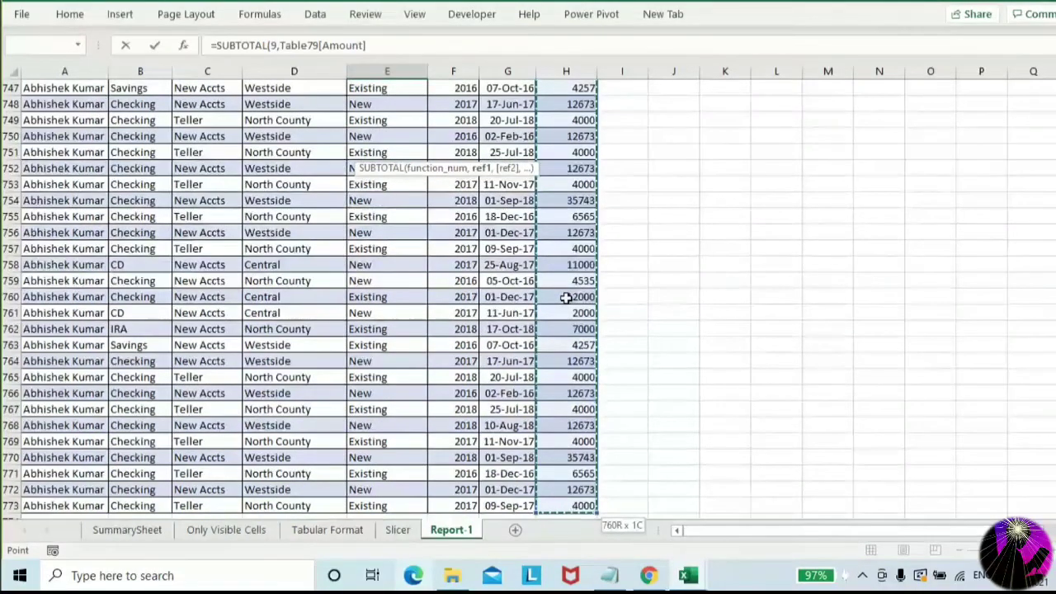
{"action": "key", "text": "ctrl+Return"}
{"action": "key", "text": "ctrl+BackSpace"}
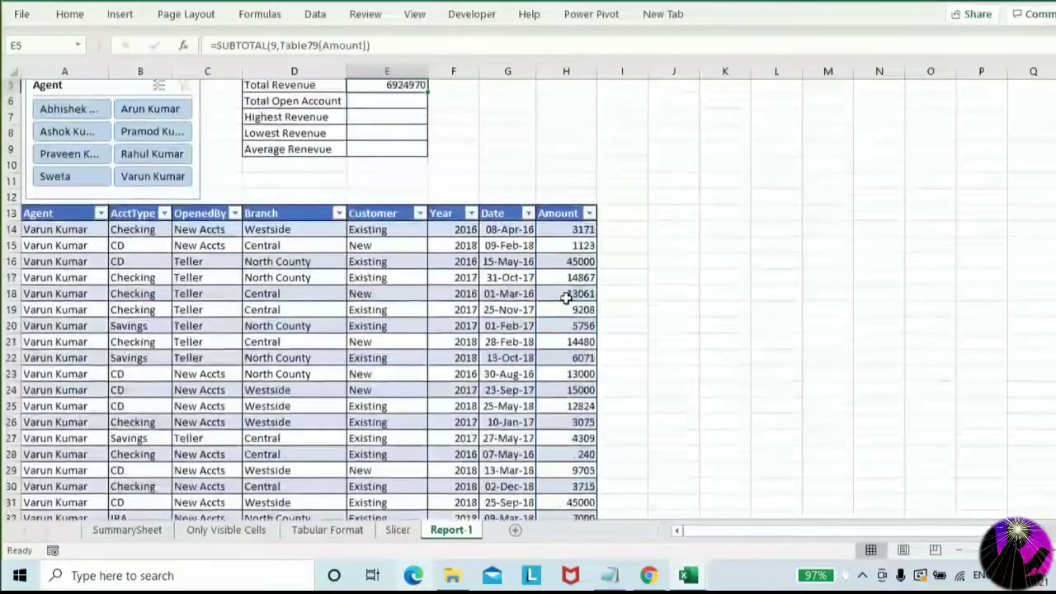
Fill the Total Revenue formula from E5 down through E9
{"action": "key", "text": "shift+Down"}
{"action": "key", "text": "shift+Down"}
{"action": "key", "text": "shift+Down"}
{"action": "key", "text": "shift+Down"}
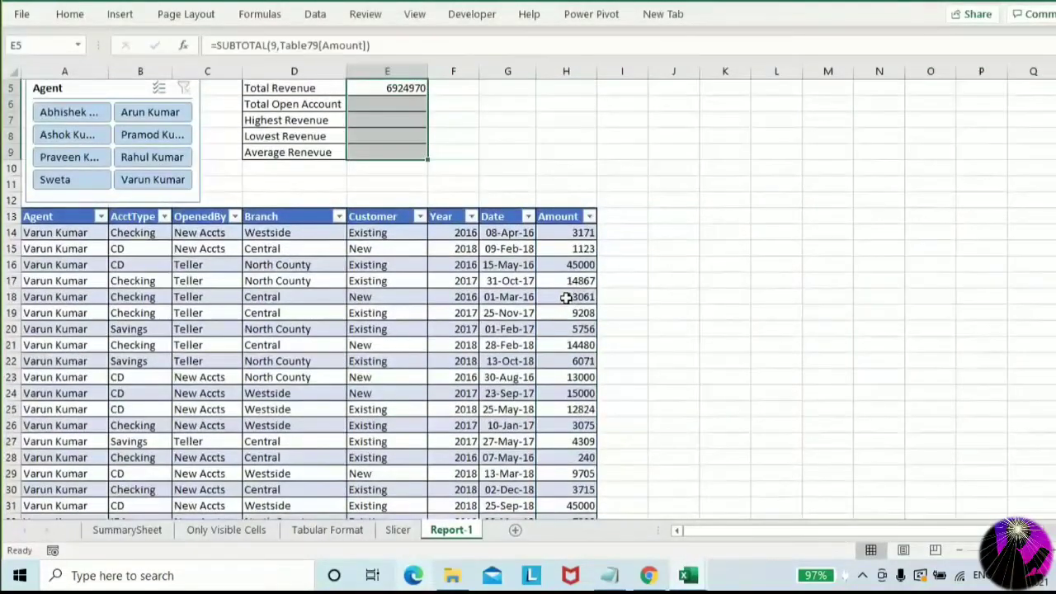
{"action": "key", "text": "ctrl+d"}
Change the SUBTOTAL function number in the Total Open Account cell E6 to 3 (COUNTA)
{"action": "key", "text": "Up"}
{"action": "key", "text": "Down"}
{"action": "key", "text": "Down"}
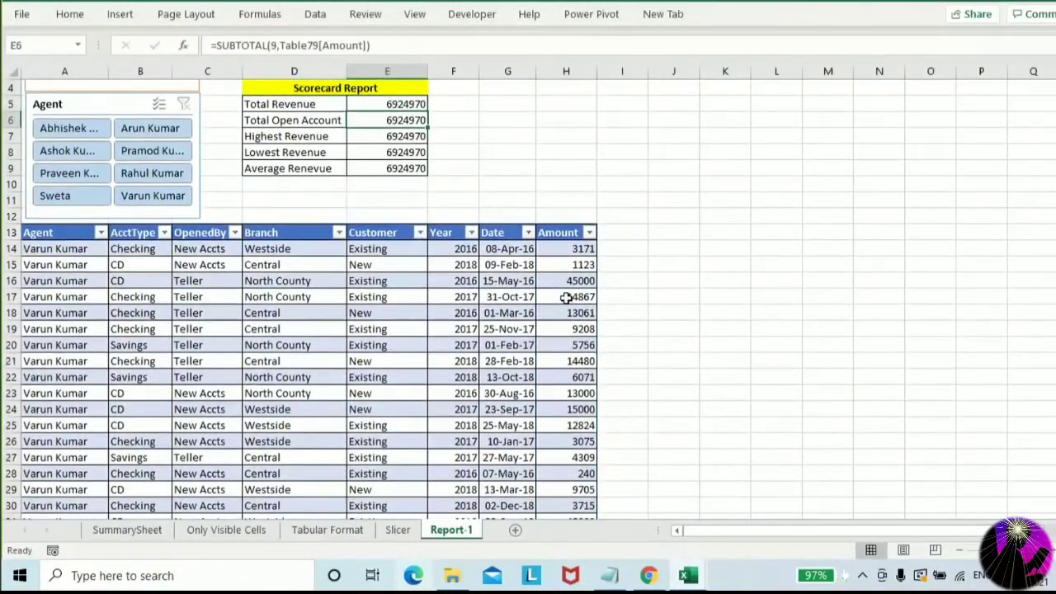
{"action": "key", "text": "F2"}
{"action": "key", "text": "Left"}
{"action": "key", "text": "Left"}
{"action": "key", "text": "Left"}
{"action": "key", "text": "Left"}
{"action": "key", "text": "Left"}
{"action": "key", "text": "Left"}
{"action": "key", "text": "Left"}
{"action": "key", "text": "Left"}
{"action": "key", "text": "Left"}
{"action": "key", "text": "Left"}
{"action": "key", "text": "Left"}
{"action": "key", "text": "Left"}
{"action": "key", "text": "Left"}
{"action": "key", "text": "Left"}
{"action": "key", "text": "Left"}
{"action": "key", "text": "Left"}
{"action": "key", "text": "Left"}
{"action": "key", "text": "Left"}
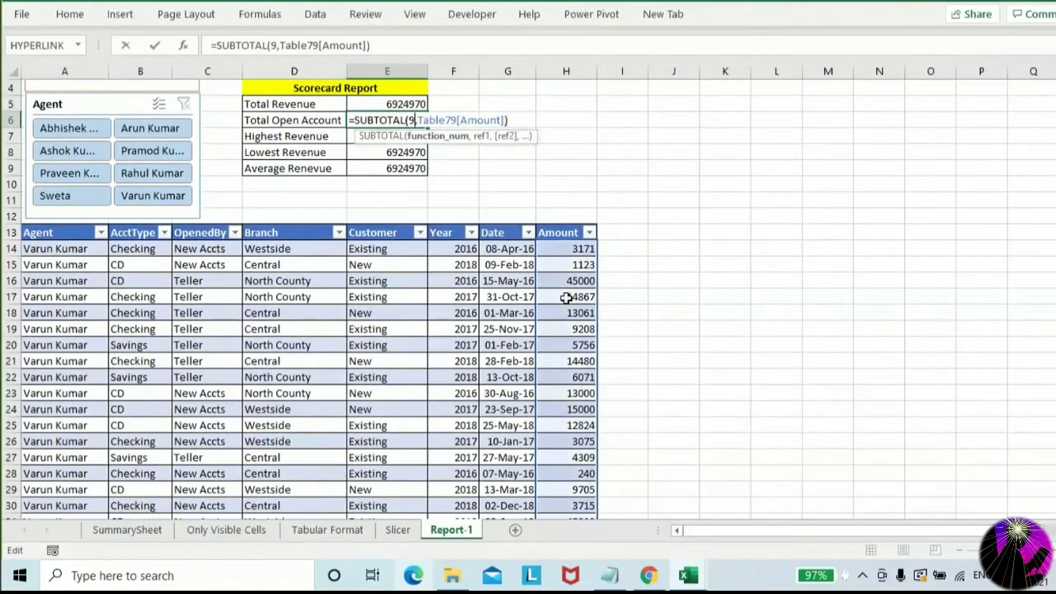
{"action": "key", "text": "Left"}
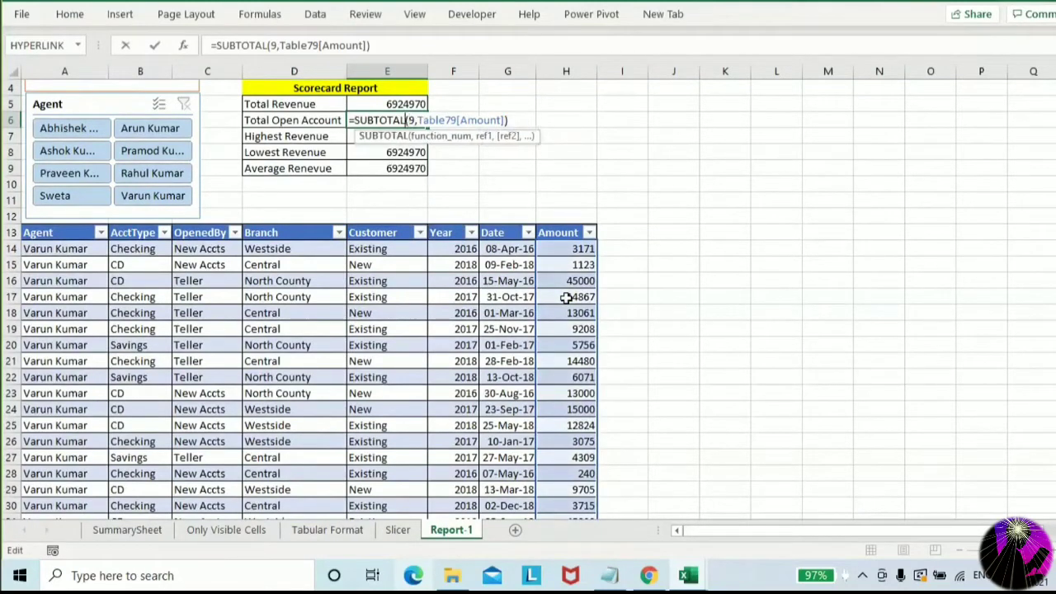
{"action": "key", "text": "Delete"}
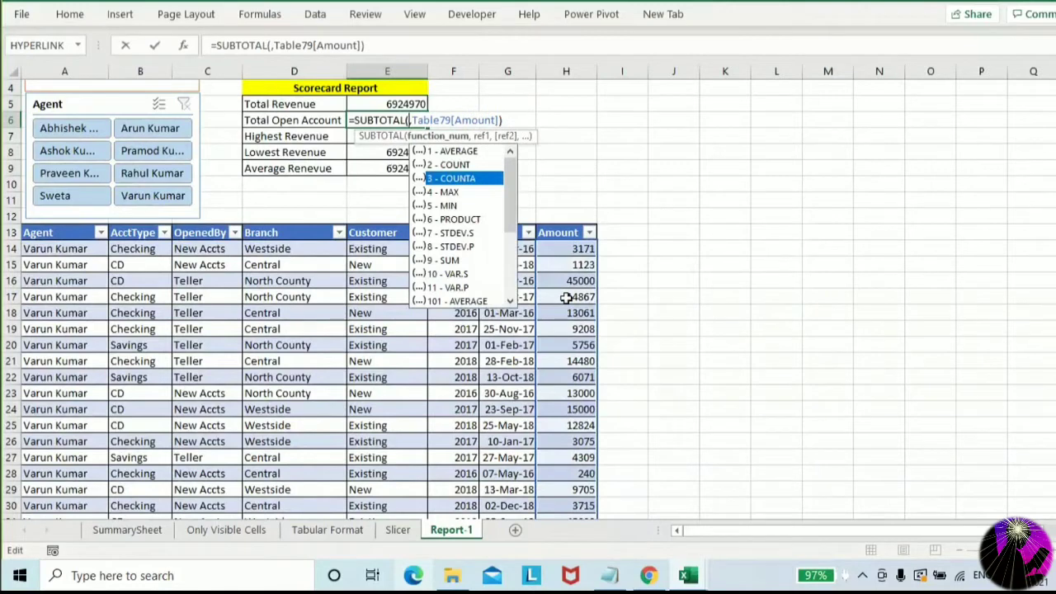
{"action": "type", "text": "3"}
{"action": "key", "text": "Return"}
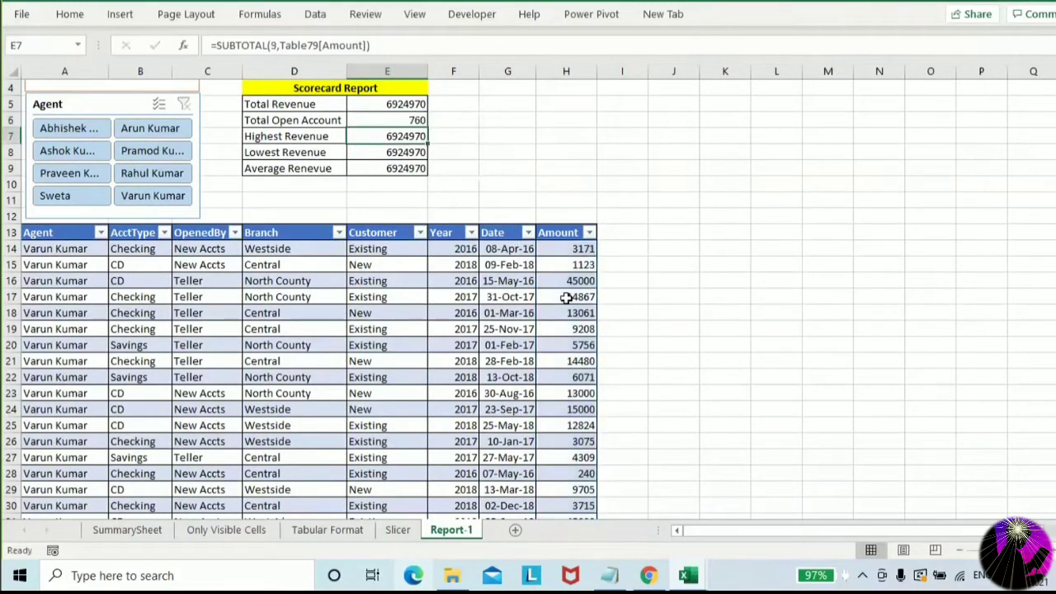
Change the SUBTOTAL function number in the Highest Revenue cell E7 to 4 (MAX)
{"action": "key", "text": "F2"}
{"action": "key", "text": "Left"}
{"action": "key", "text": "Left"}
{"action": "key", "text": "Left"}
{"action": "key", "text": "Left"}
{"action": "key", "text": "Left"}
{"action": "key", "text": "Left"}
{"action": "key", "text": "Left"}
{"action": "key", "text": "Left"}
{"action": "key", "text": "Left"}
{"action": "key", "text": "Left"}
{"action": "key", "text": "Left"}
{"action": "key", "text": "Left"}
{"action": "key", "text": "Left"}
{"action": "key", "text": "Left"}
{"action": "key", "text": "Left"}
{"action": "key", "text": "Left"}
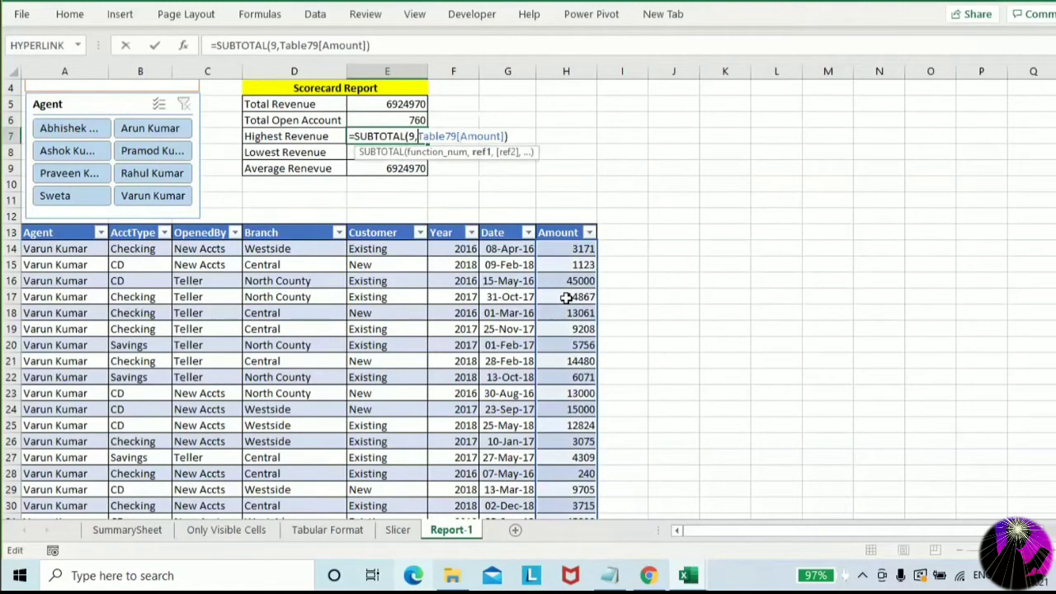
{"action": "key", "text": "Left"}
{"action": "key", "text": "BackSpace"}
{"action": "key", "text": "Down"}
{"action": "key", "text": "Down"}
{"action": "key", "text": "Down"}
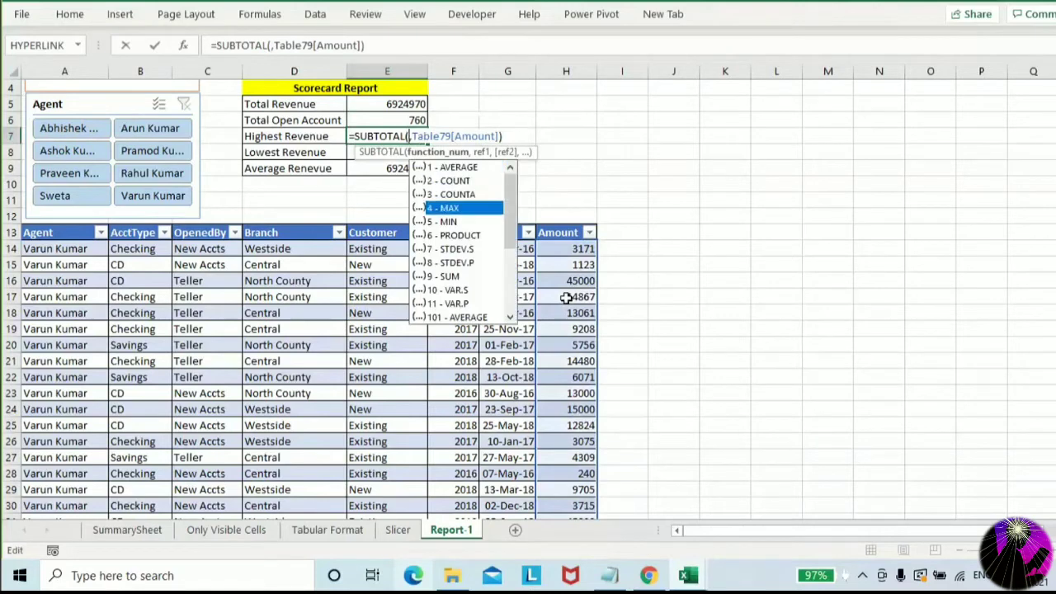
{"action": "key", "text": "Tab"}
{"action": "key", "text": "Return"}
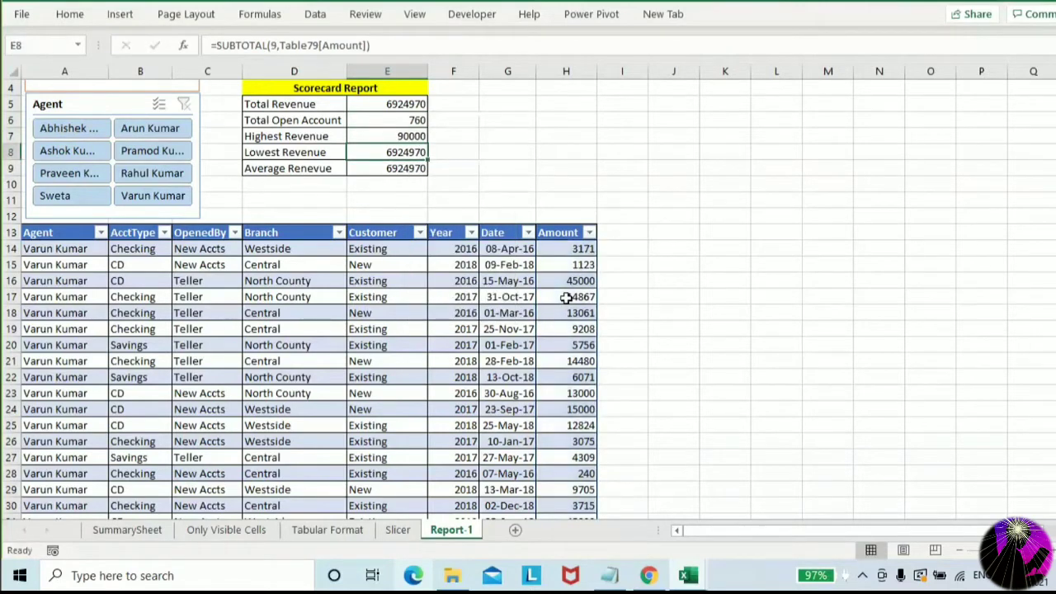
Change the SUBTOTAL function number in the Lowest Revenue cell E8 to 5 (MIN)
{"action": "key", "text": "F2"}
{"action": "key", "text": "Left"}
{"action": "key", "text": "Left"}
{"action": "key", "text": "Left"}
{"action": "key", "text": "Left"}
{"action": "key", "text": "Left"}
{"action": "key", "text": "Left"}
{"action": "key", "text": "Left"}
{"action": "key", "text": "Left"}
{"action": "key", "text": "Left"}
{"action": "key", "text": "Left"}
{"action": "key", "text": "Left"}
{"action": "key", "text": "Left"}
{"action": "key", "text": "Left"}
{"action": "key", "text": "Left"}
{"action": "key", "text": "Left"}
{"action": "key", "text": "Left"}
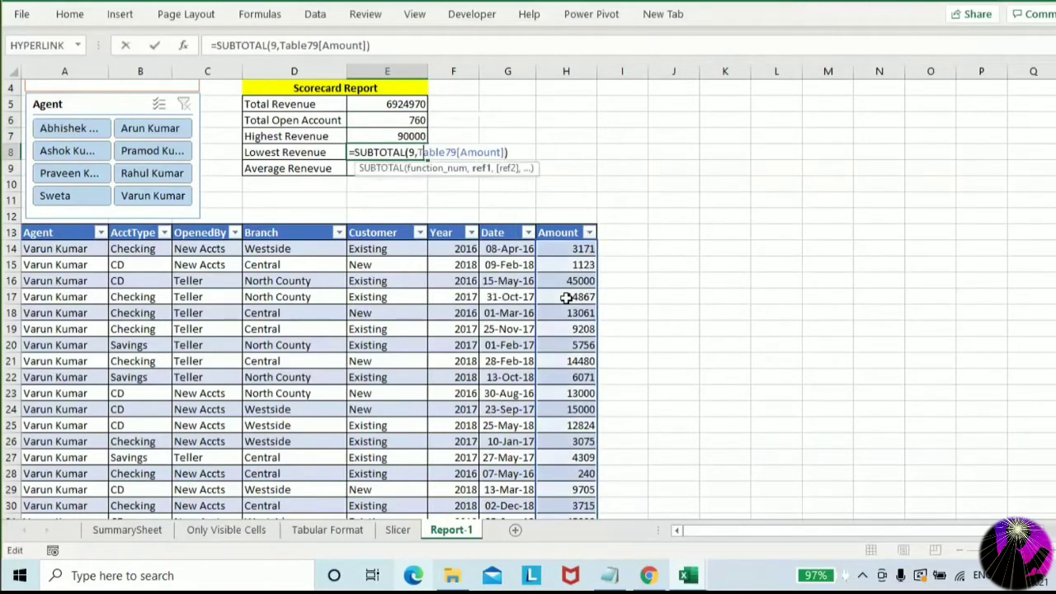
{"action": "key", "text": "Left"}
{"action": "key", "text": "Left"}
{"action": "type", "text": "5"}
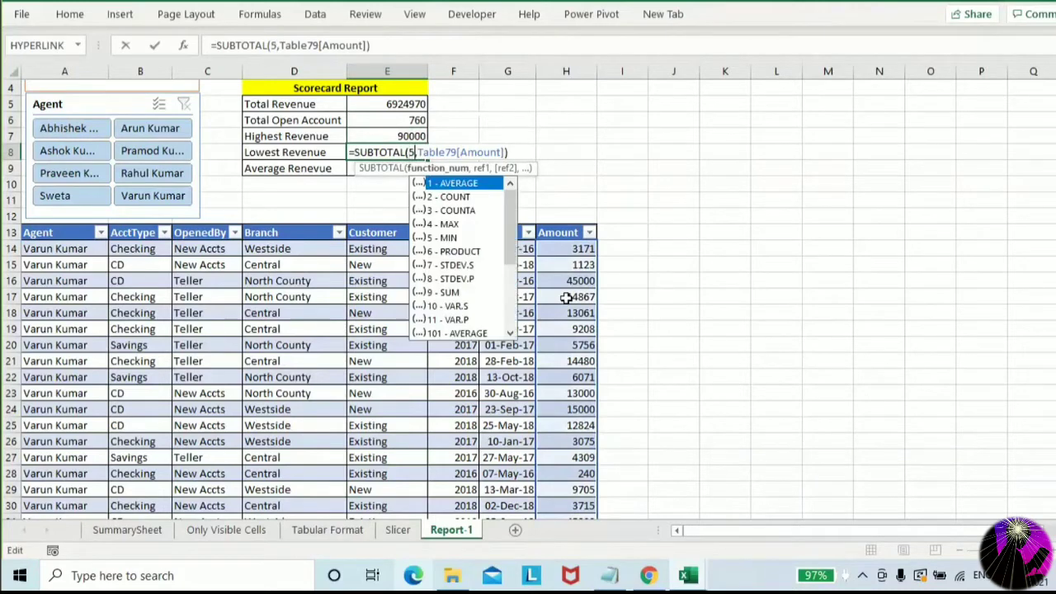
{"action": "key", "text": "Down"}
{"action": "key", "text": "Down"}
{"action": "key", "text": "Down"}
{"action": "key", "text": "Down"}
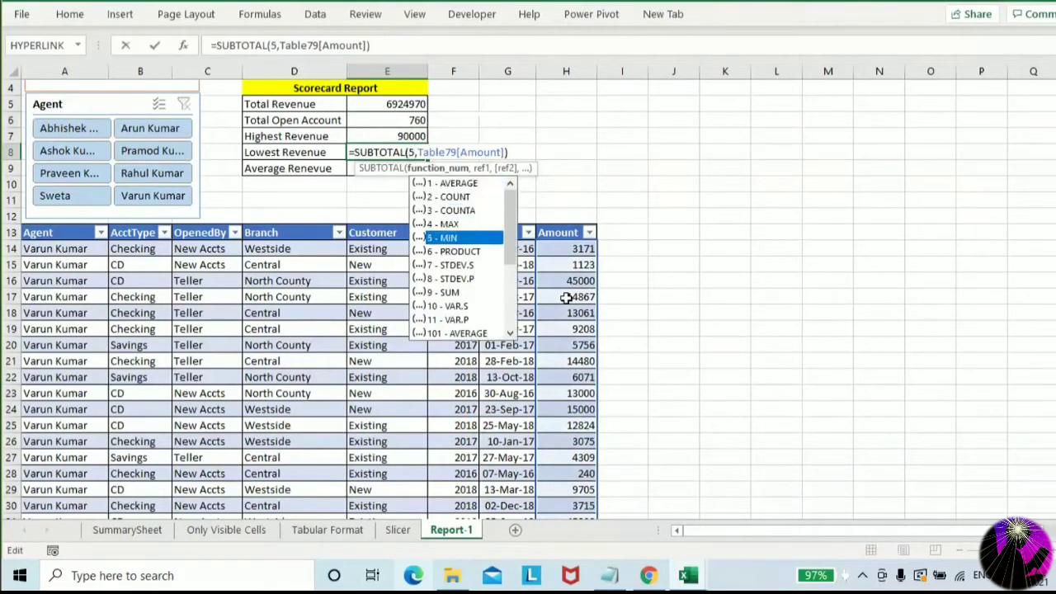
{"action": "key", "text": "Escape"}
{"action": "key", "text": "Return"}
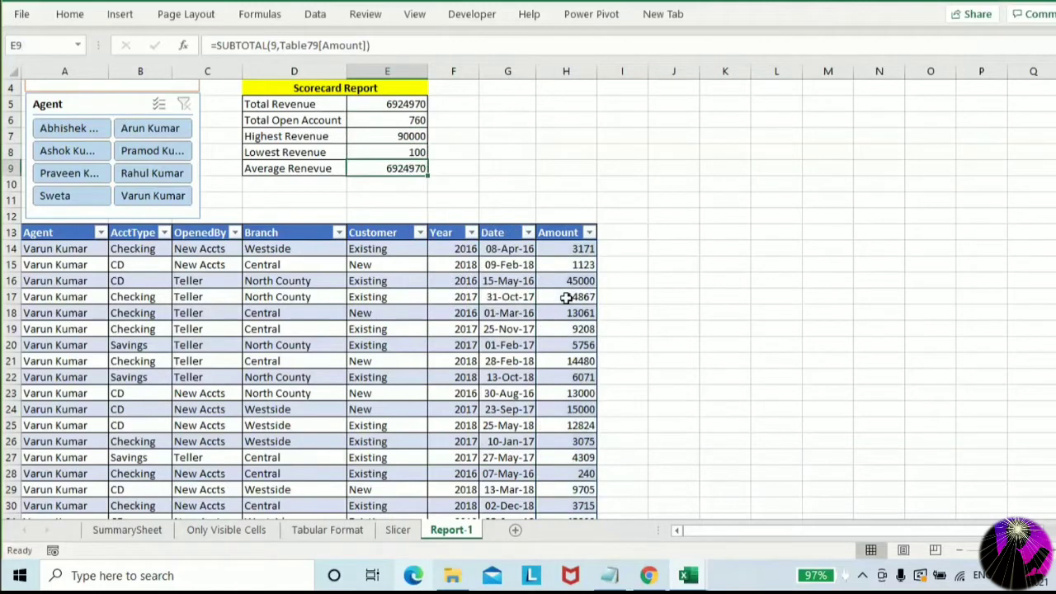
Change the SUBTOTAL function number in the average revenue cell E9 to 1 (AVERAGE)
{"action": "key", "text": "F2"}
{"action": "key", "text": "Left"}
{"action": "key", "text": "Left"}
{"action": "key", "text": "Left"}
{"action": "key", "text": "Left"}
{"action": "key", "text": "Left"}
{"action": "key", "text": "Left"}
{"action": "key", "text": "Left"}
{"action": "key", "text": "Left"}
{"action": "key", "text": "Left"}
{"action": "key", "text": "Left"}
{"action": "key", "text": "Left"}
{"action": "key", "text": "Left"}
{"action": "key", "text": "Left"}
{"action": "key", "text": "Left"}
{"action": "key", "text": "Left"}
{"action": "key", "text": "Left"}
{"action": "key", "text": "Left"}
{"action": "key", "text": "Left"}
{"action": "key", "text": "Left"}
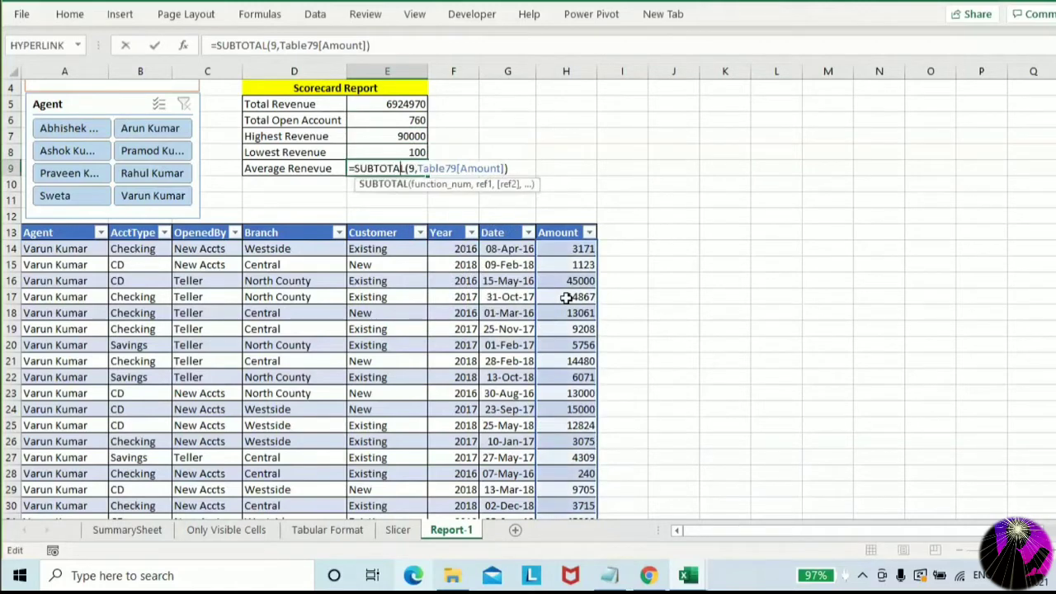
{"action": "key", "text": "Right"}
{"action": "key", "text": "Delete"}
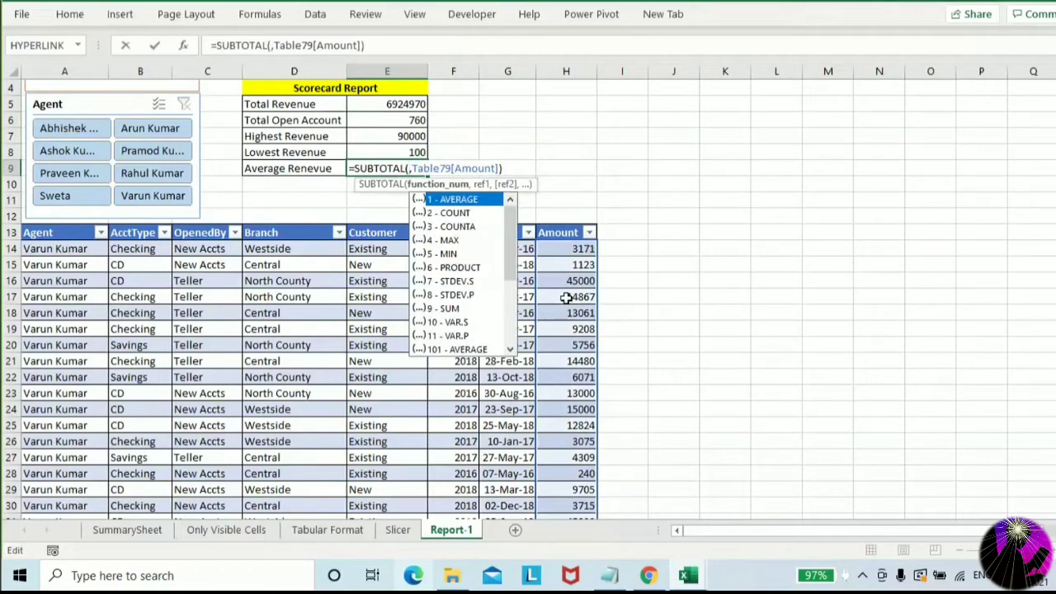
{"action": "key", "text": "Tab"}
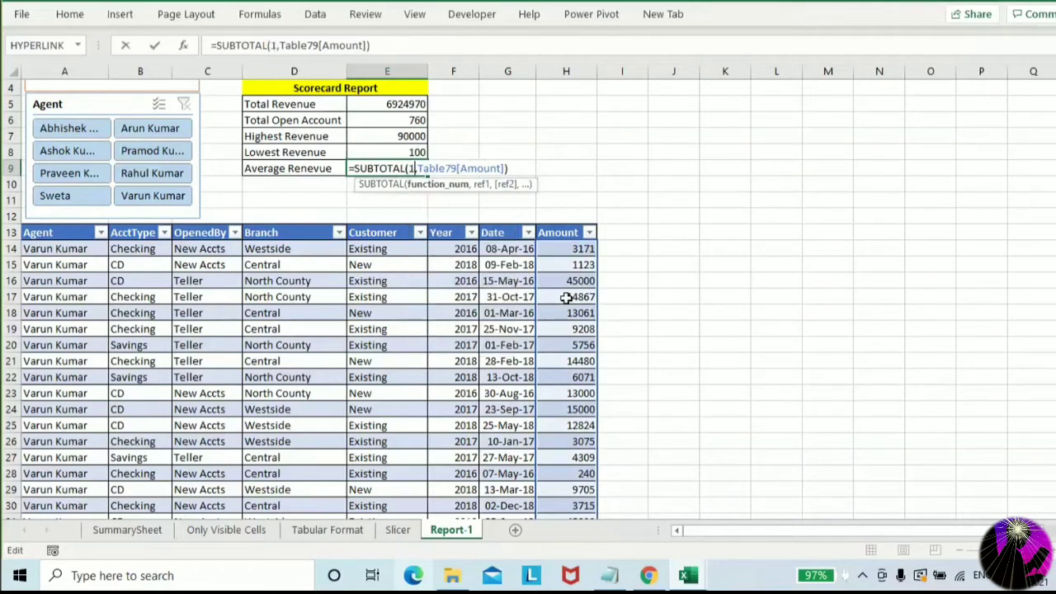
{"action": "key", "text": "Return"}
Filter the table to year 2016 and test the scorecard by choosing five different agents one after another in the Agent slicer
{"action": "scroll", "coordinate": [551, 285], "scroll_direction": "up", "scroll_amount": 1}
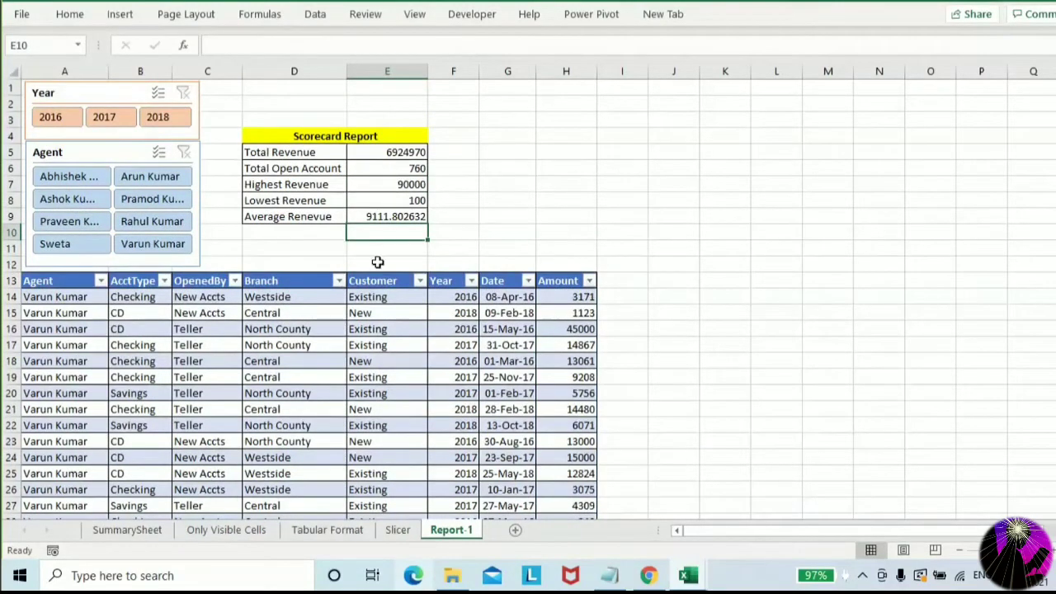
{"action": "left_click", "coordinate": [483, 220]}
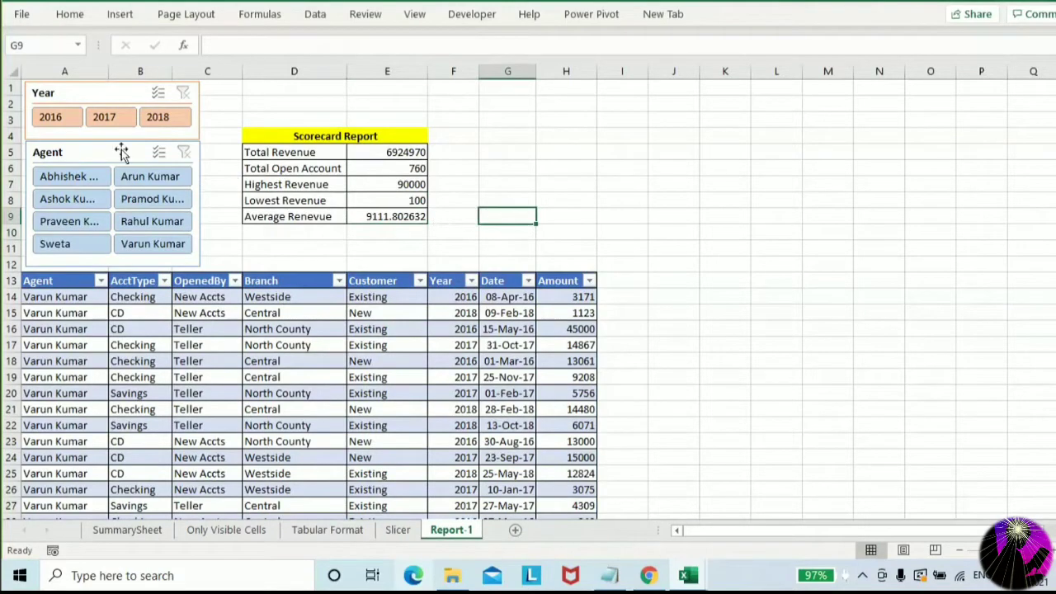
{"action": "left_click", "coordinate": [54, 118]}
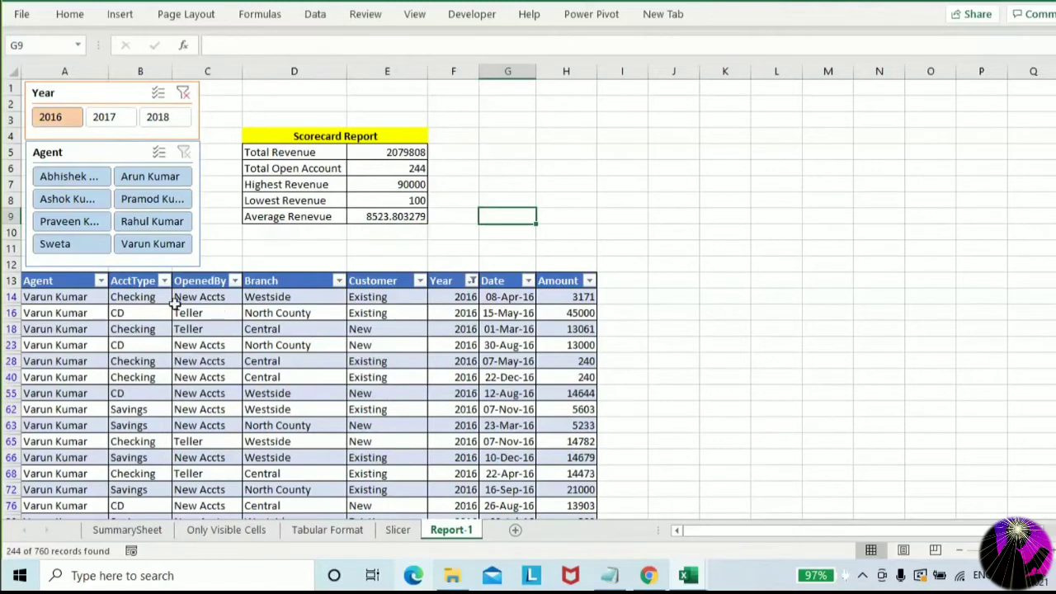
{"action": "left_click", "coordinate": [63, 178]}
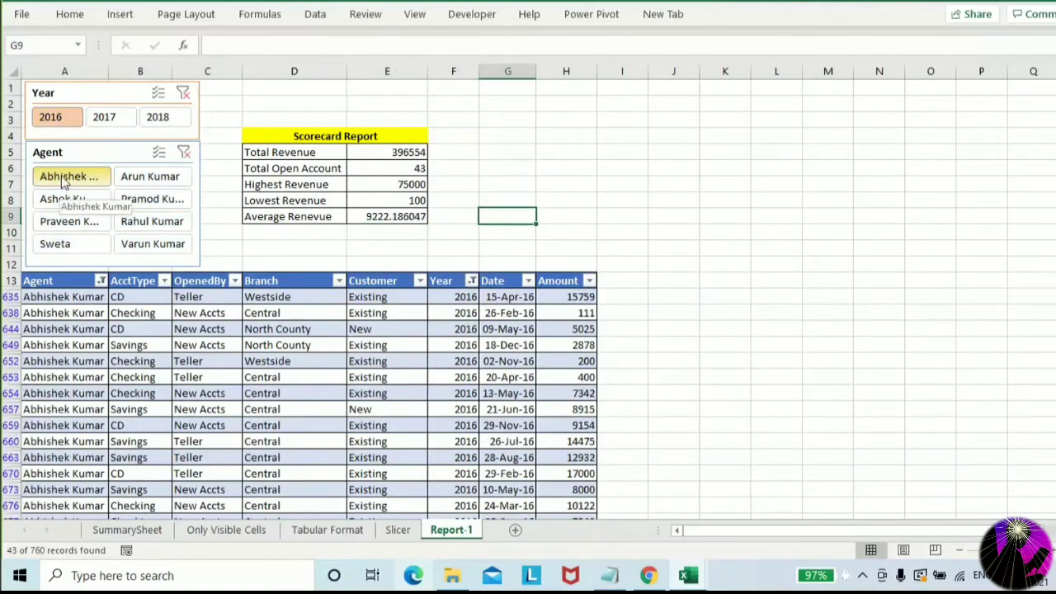
{"action": "left_click", "coordinate": [131, 177]}
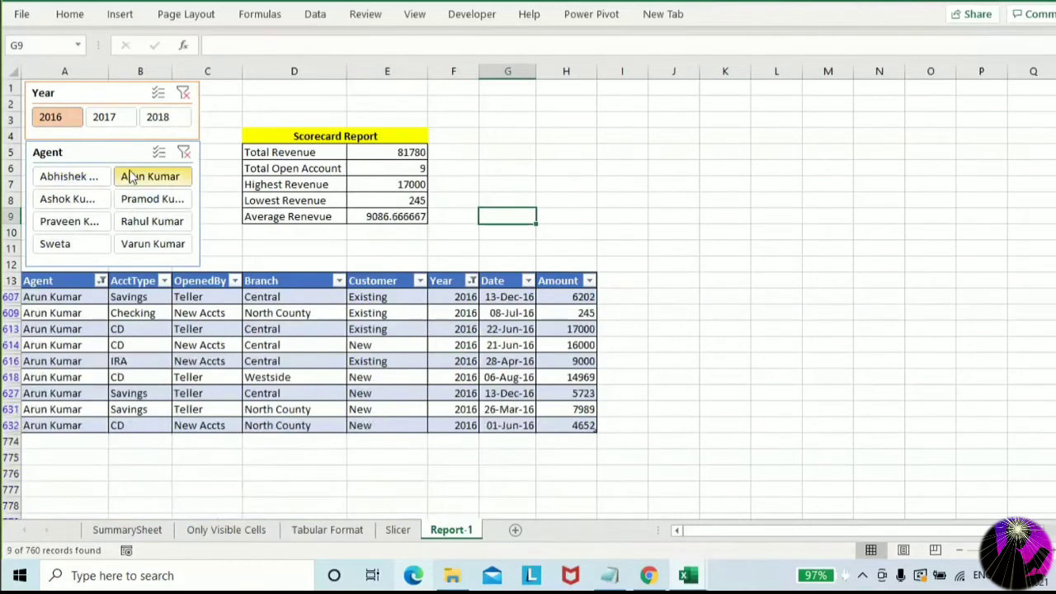
{"action": "left_click", "coordinate": [66, 248]}
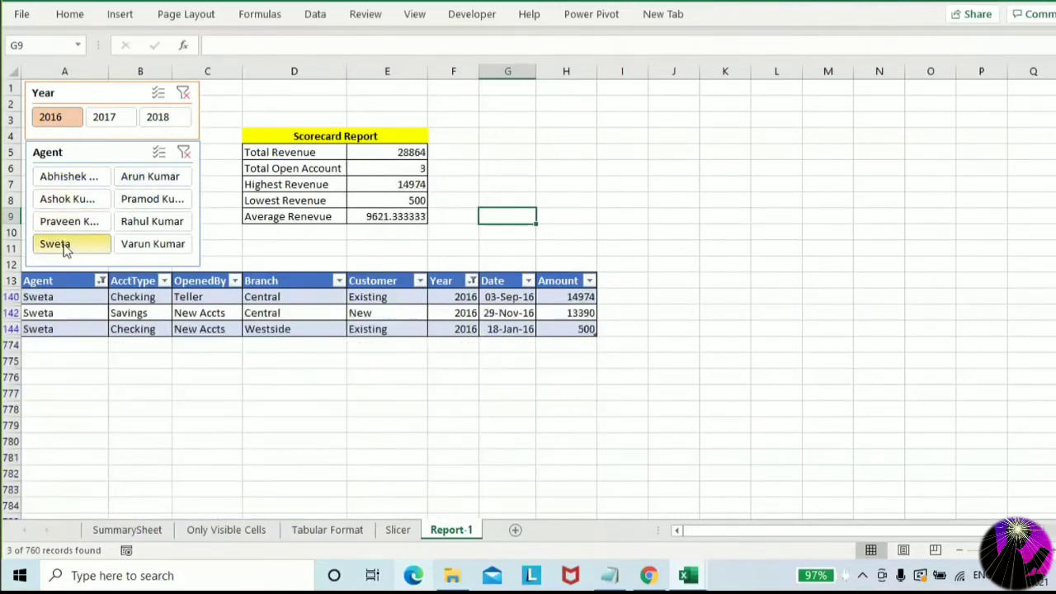
{"action": "left_click", "coordinate": [140, 248]}
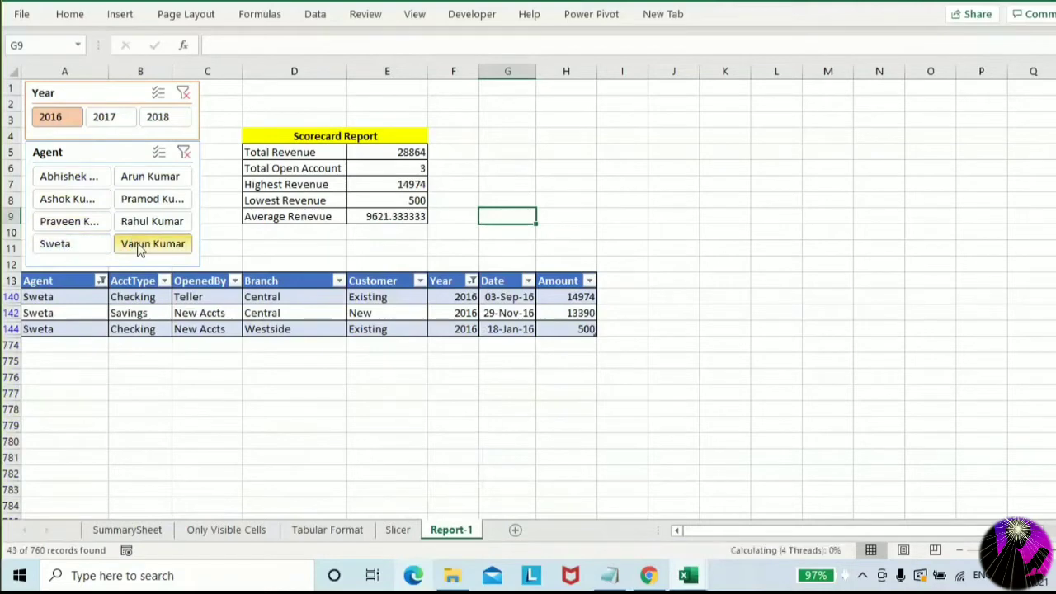
{"action": "left_click", "coordinate": [83, 205]}
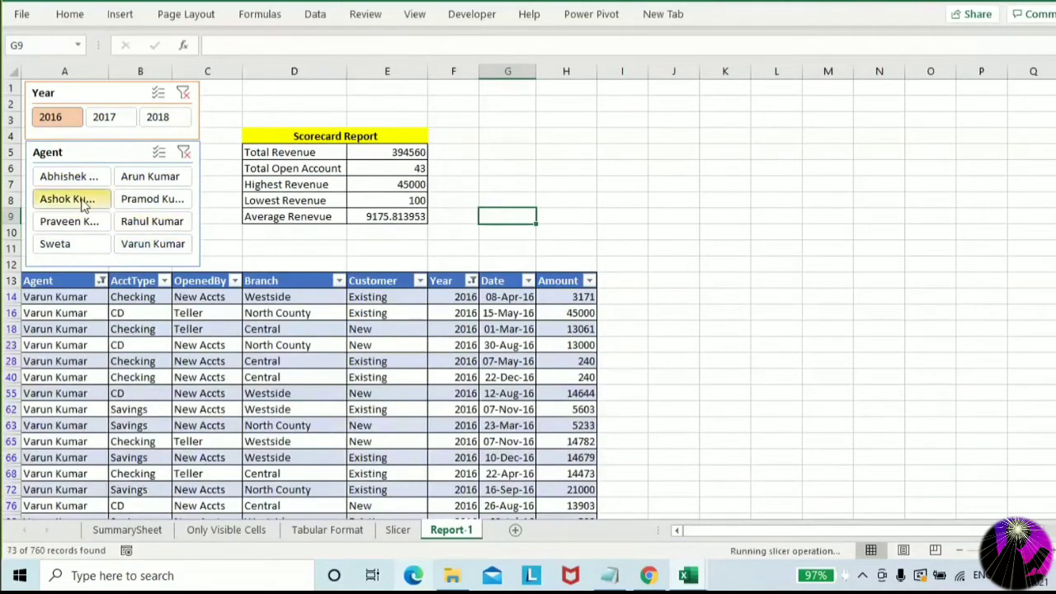
Test the scorecard with one more agent, and clear the filters of both the Year and Agent slicers
{"action": "left_click", "coordinate": [144, 205]}
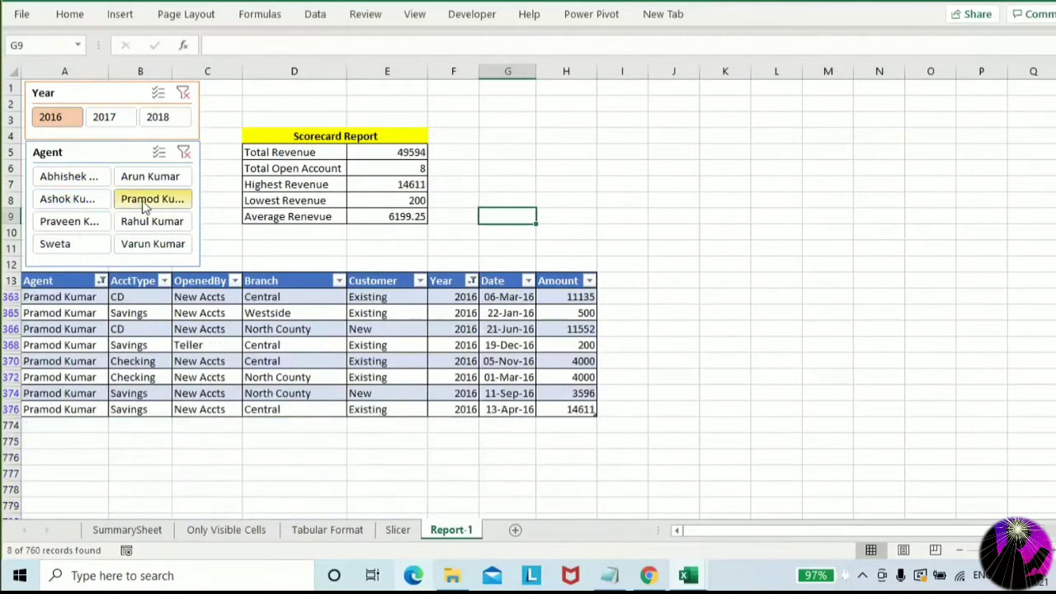
{"action": "left_click", "coordinate": [183, 93]}
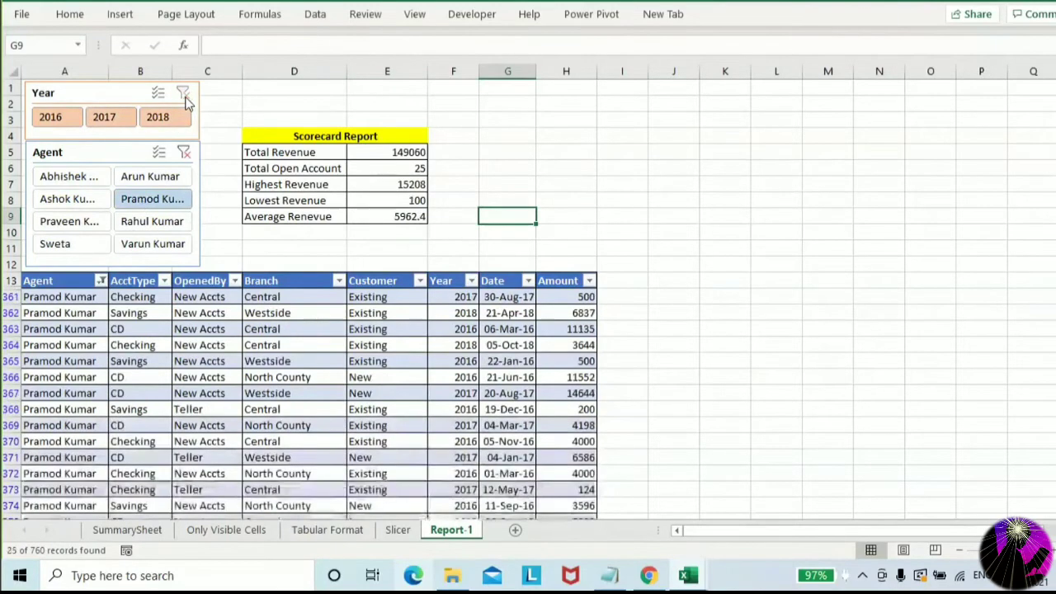
{"action": "left_click", "coordinate": [183, 152]}
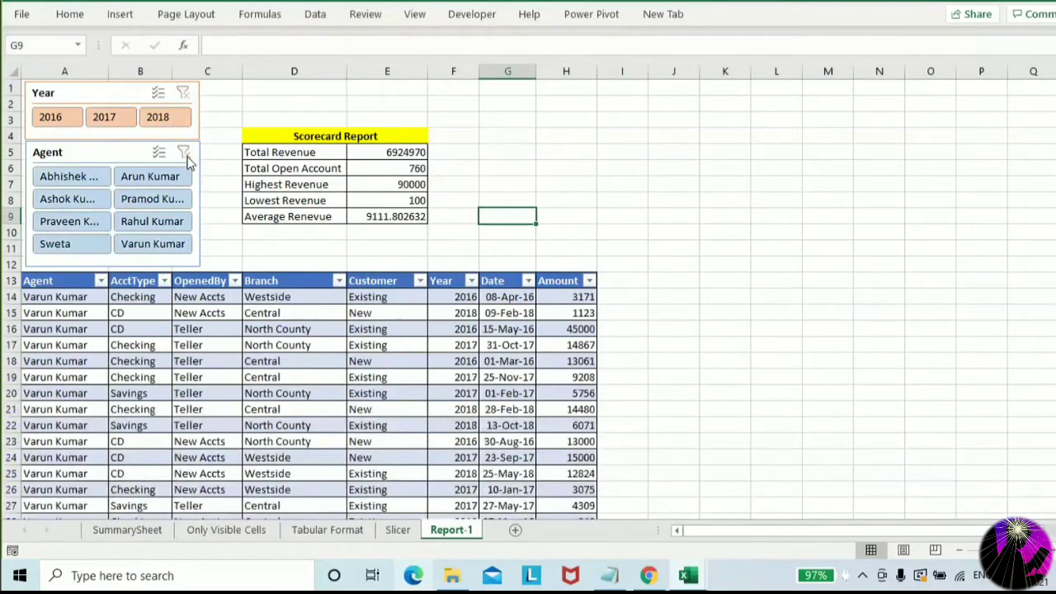
Hide the gridlines on the Report-1 sheet
{"action": "left_click", "coordinate": [605, 172]}
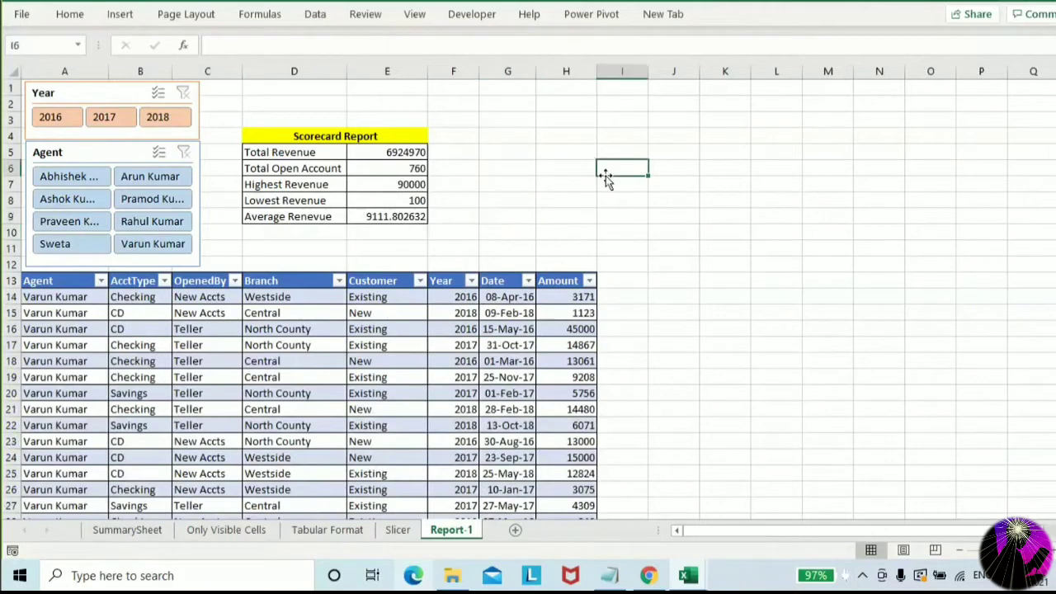
{"action": "left_click", "coordinate": [415, 14]}
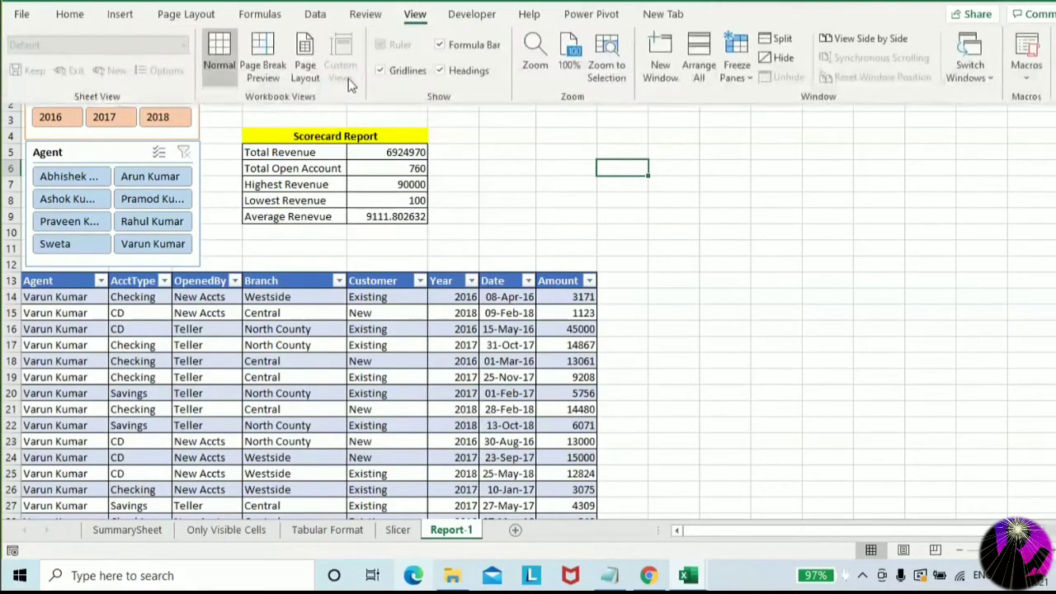
{"action": "left_click", "coordinate": [380, 70]}
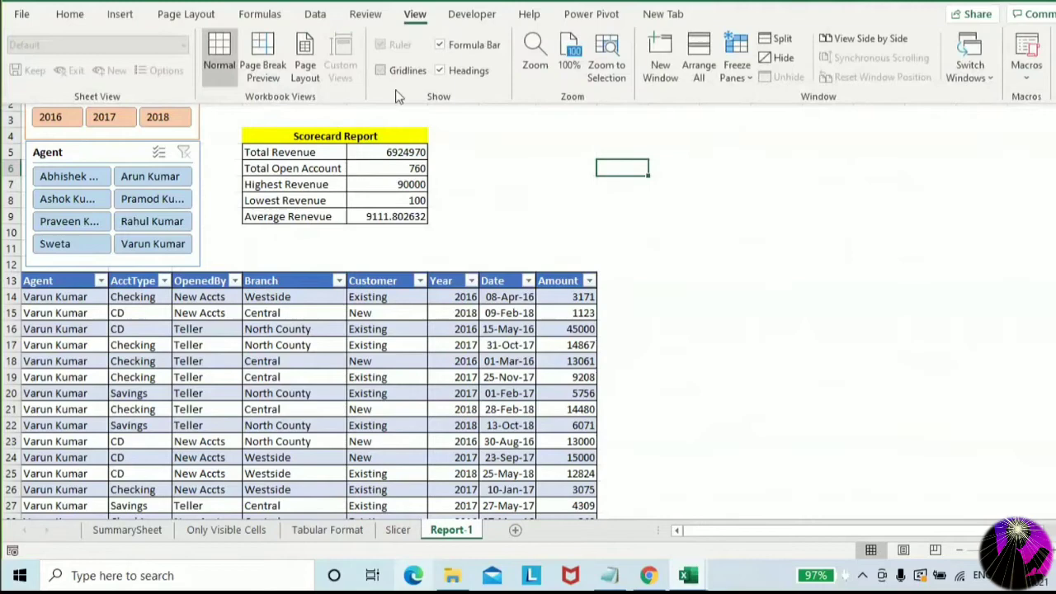
{"action": "left_click", "coordinate": [643, 204]}
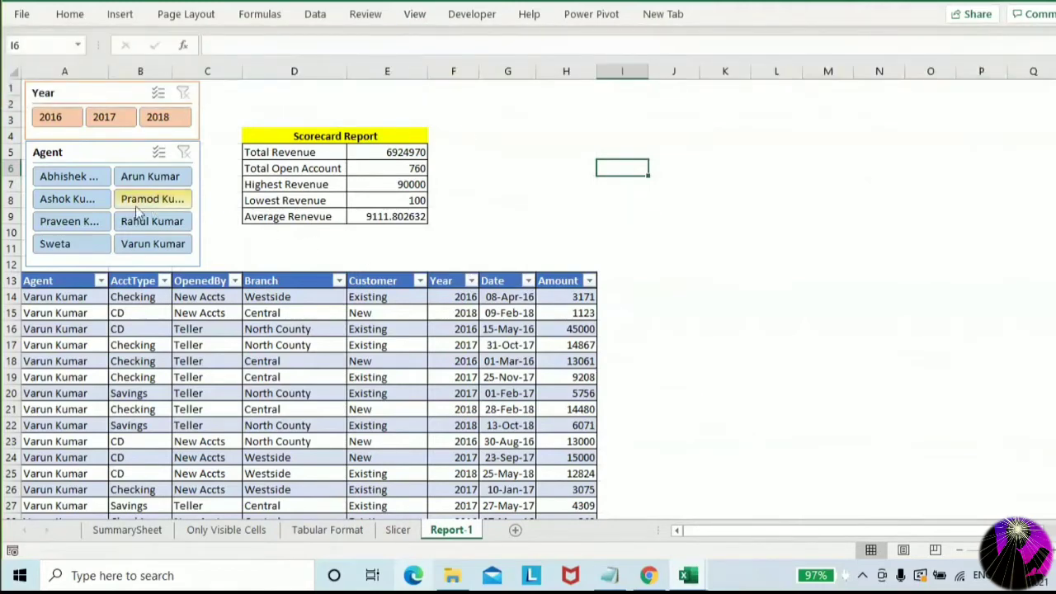
Test the scorecard with three different agents, set the Year slicer to 2018, and clear the Agent slicer filter
{"action": "left_click", "coordinate": [85, 201]}
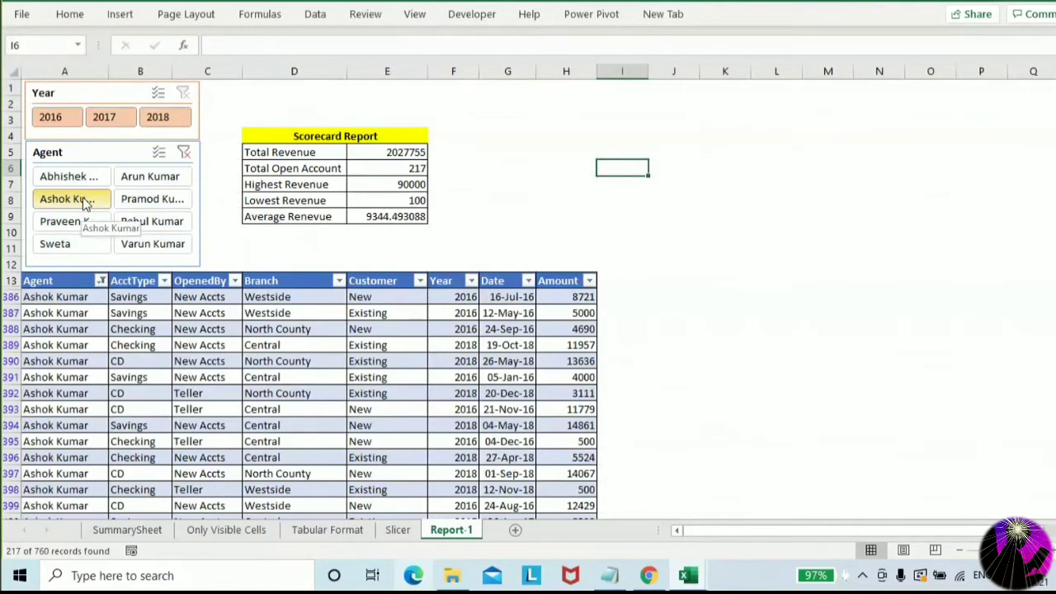
{"action": "left_click", "coordinate": [77, 223]}
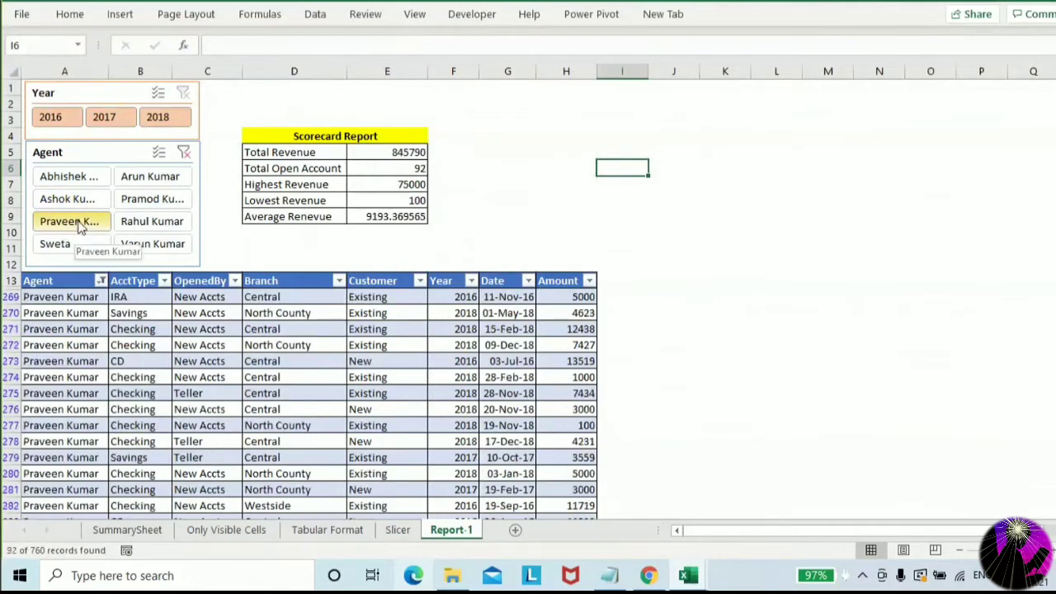
{"action": "left_click", "coordinate": [151, 120]}
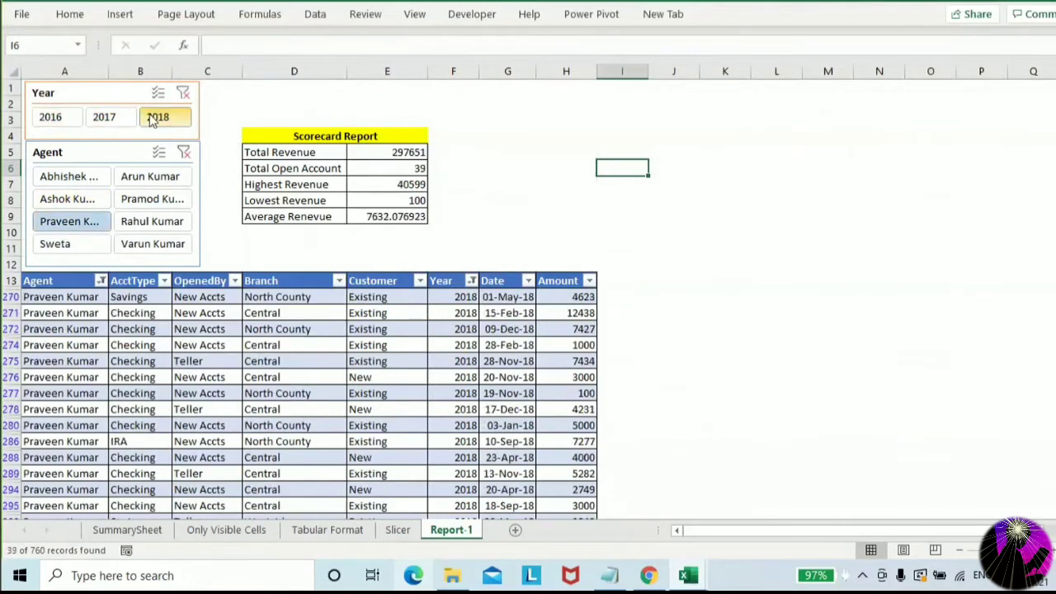
{"action": "left_click", "coordinate": [161, 245]}
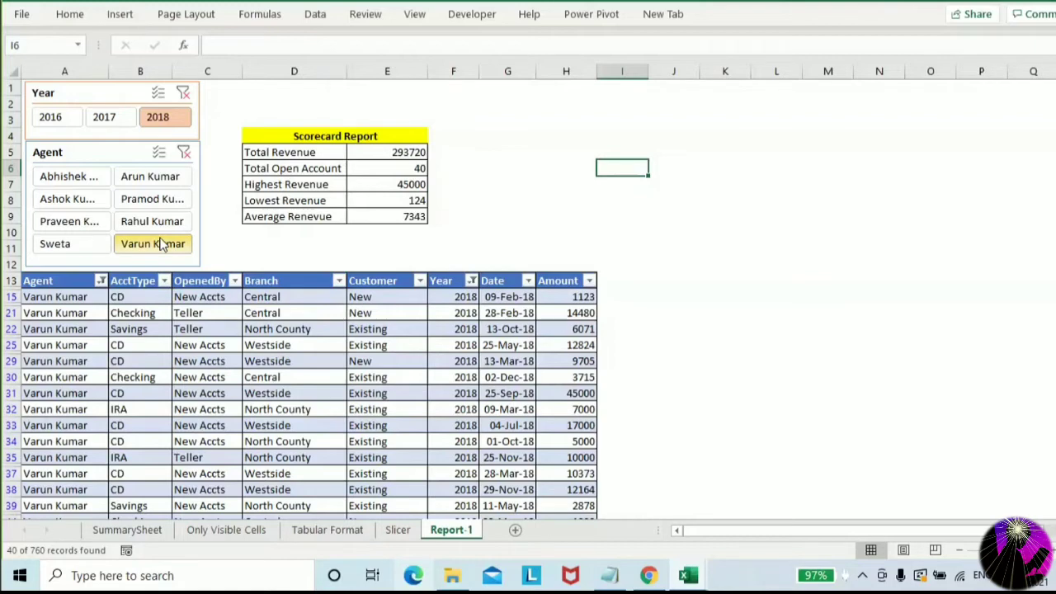
{"action": "left_click", "coordinate": [183, 154]}
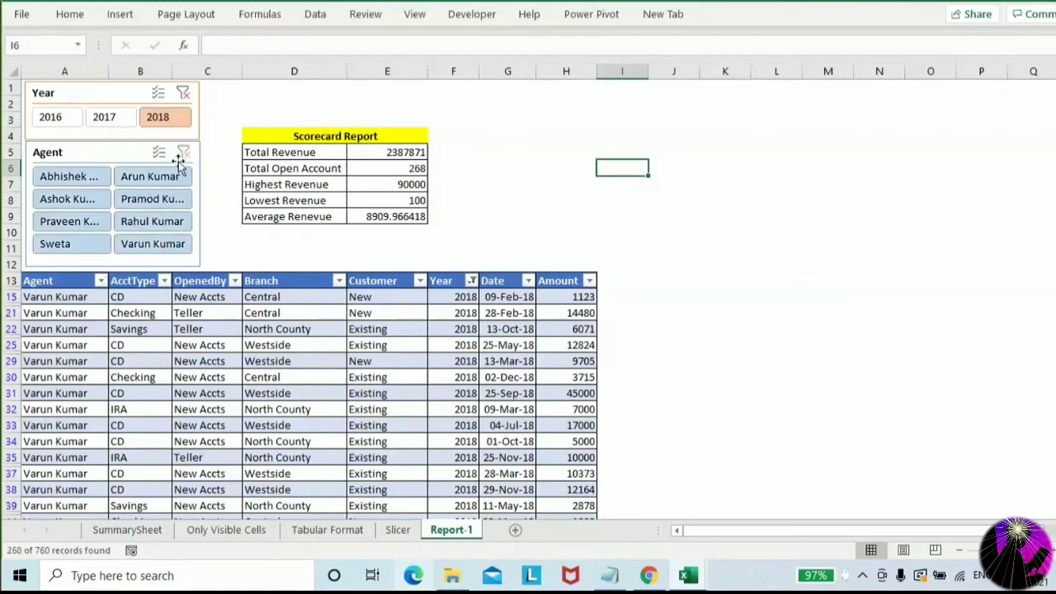
Divide the SUBTOTAL formula in the Total Revenue cell E5 by 1000
{"action": "left_click", "coordinate": [230, 200]}
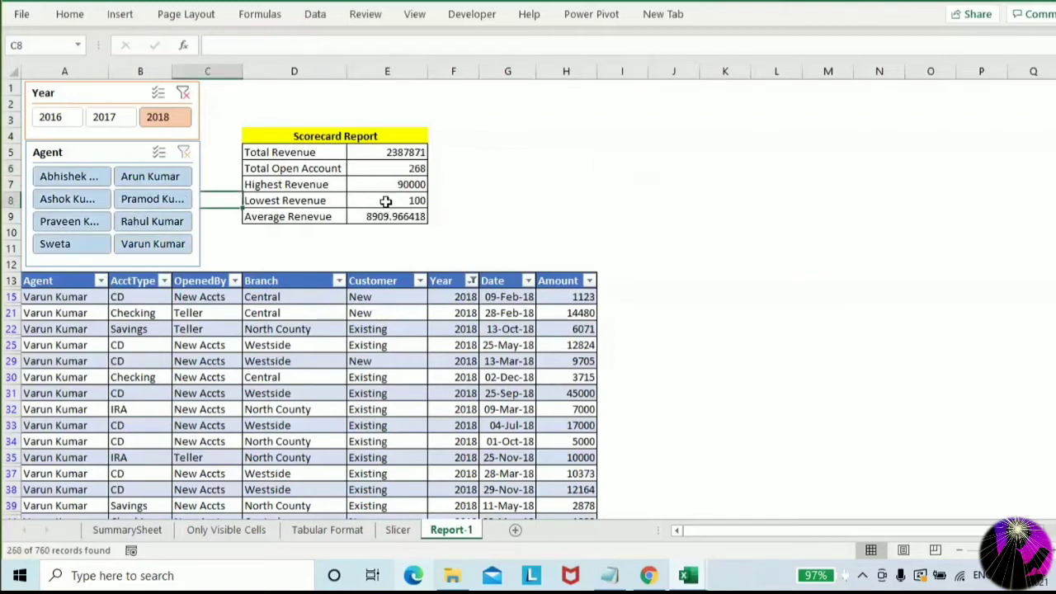
{"action": "left_click", "coordinate": [388, 153]}
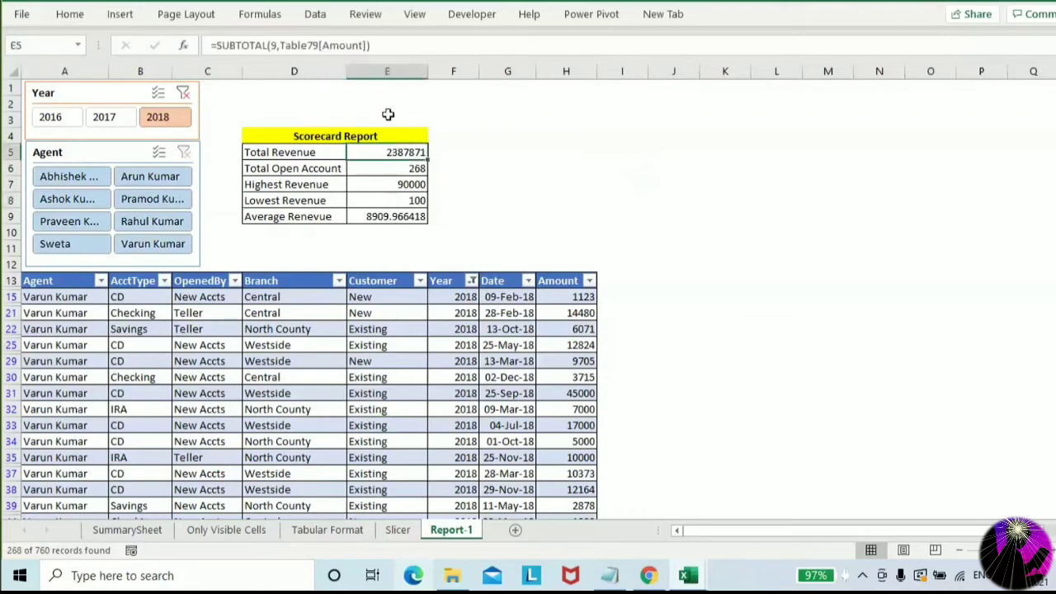
{"action": "left_click", "coordinate": [392, 46]}
{"action": "type", "text": "/10"}
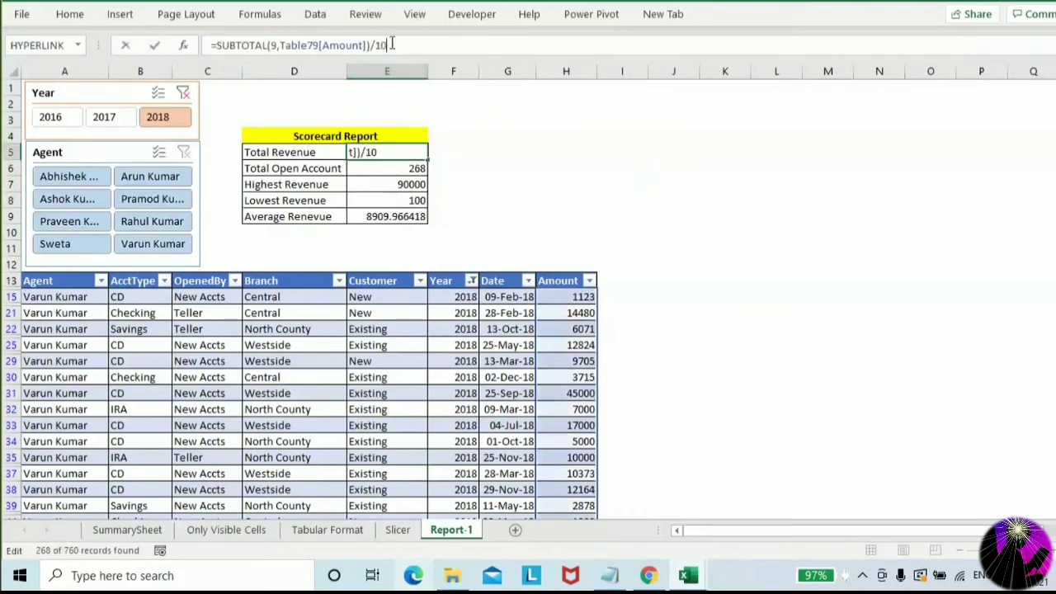
{"action": "type", "text": "00"}
{"action": "key", "text": "Return"}
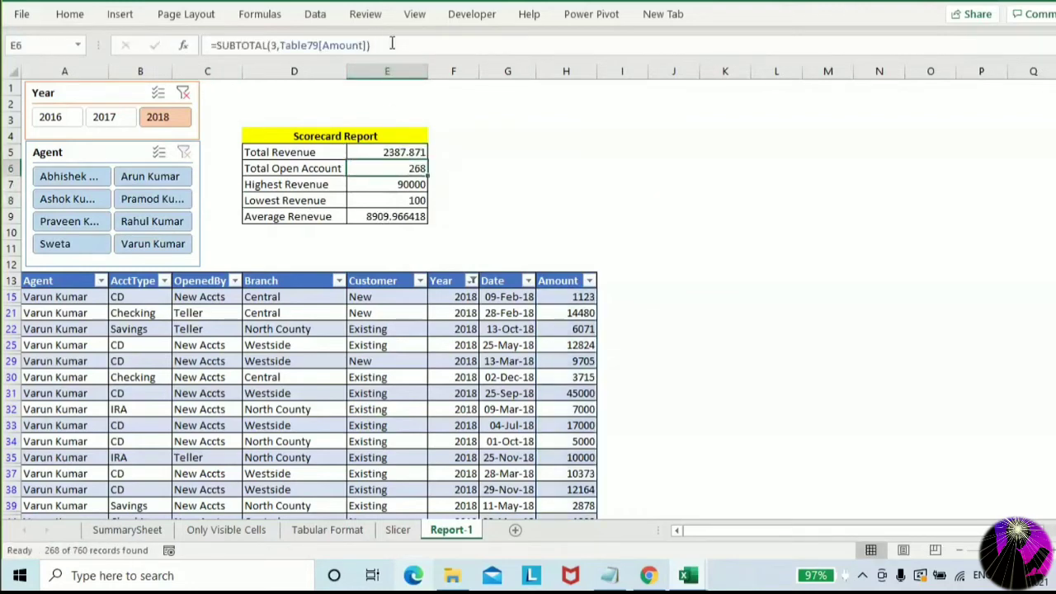
Divide the SUBTOTAL formula in the Highest Revenue cell E7 by 1000 and reduce the divisor to 100
{"action": "key", "text": "Down"}
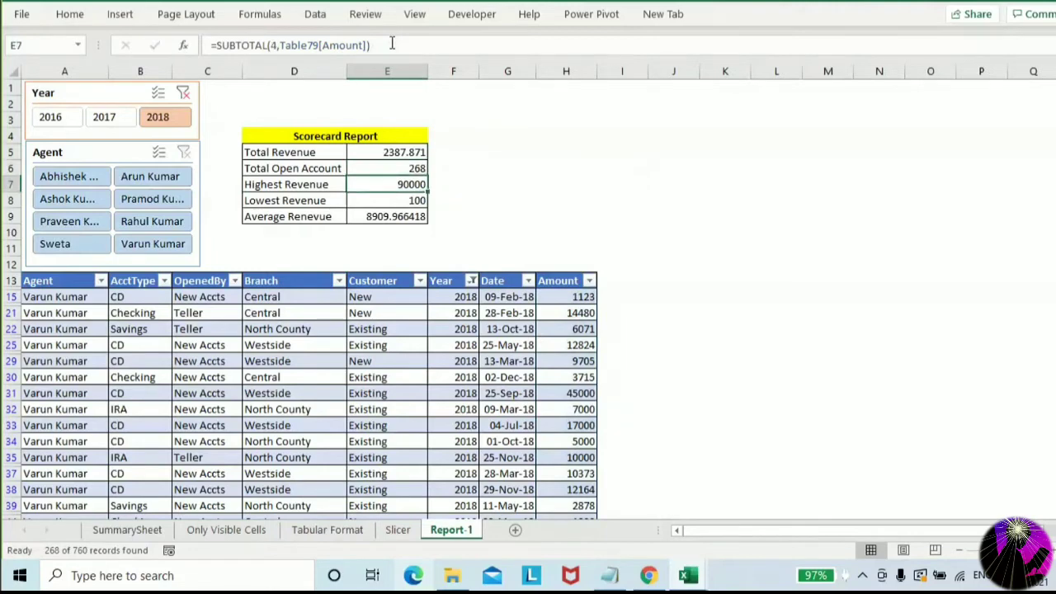
{"action": "left_click", "coordinate": [391, 45]}
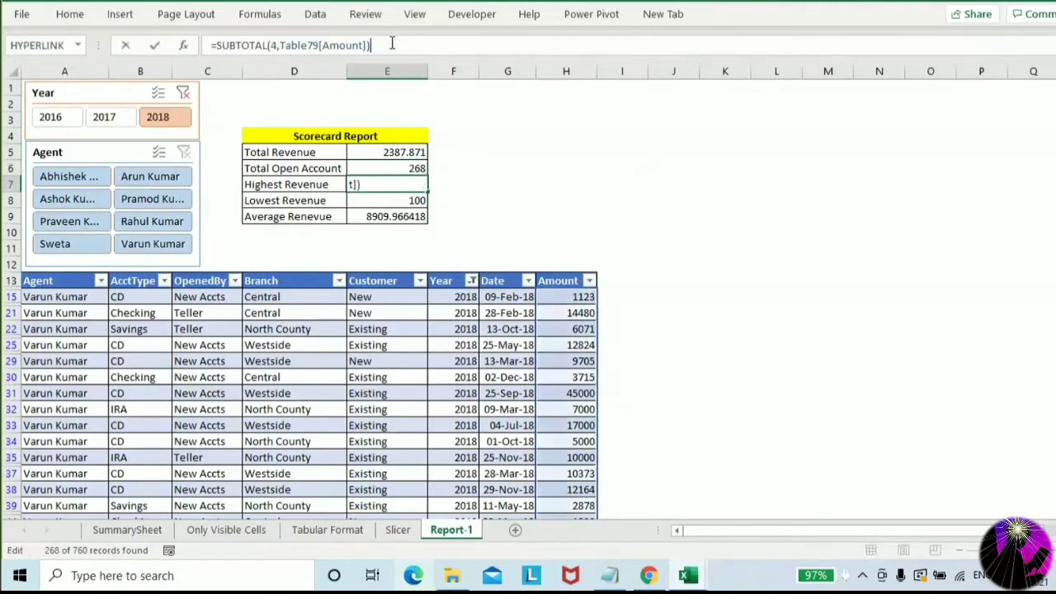
{"action": "type", "text": "/500"}
{"action": "key", "text": "Return"}
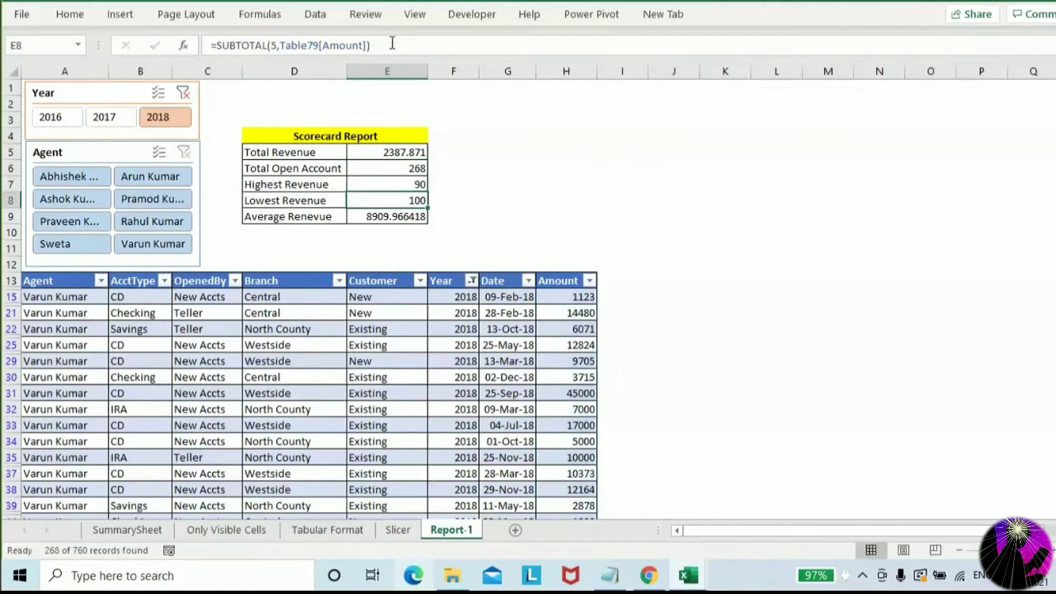
{"action": "key", "text": "Up"}
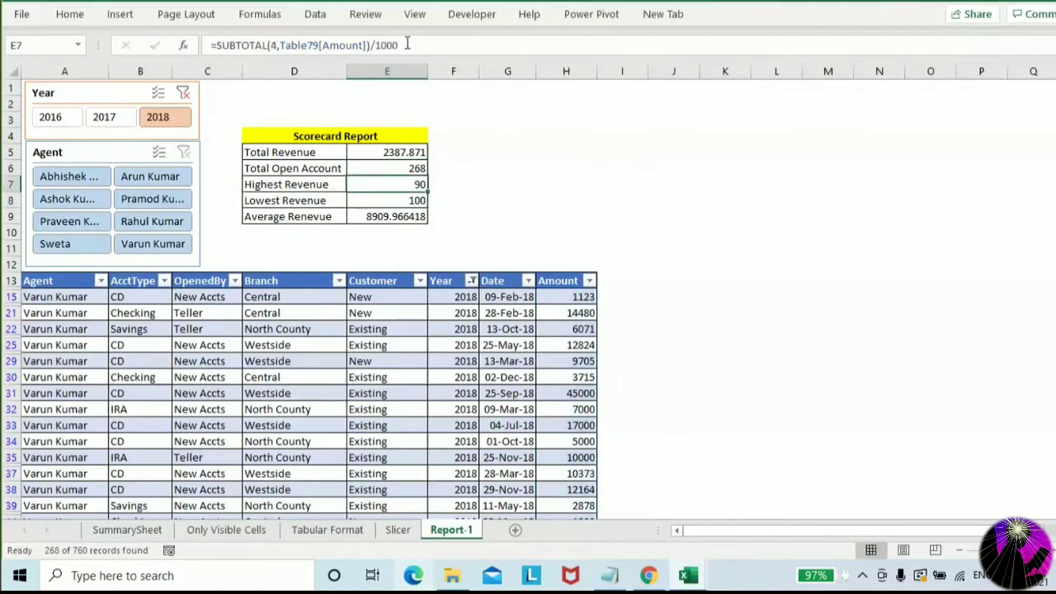
{"action": "left_click", "coordinate": [407, 43]}
{"action": "key", "text": "Return"}
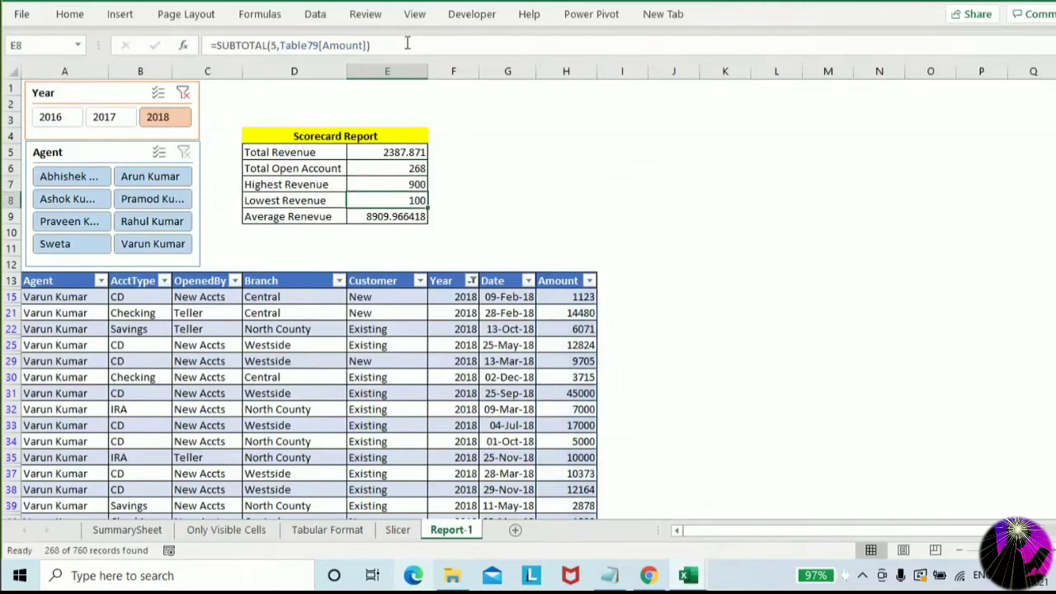
Divide the SUBTOTAL formula in the average revenue cell E9 by 100 and reduce the divisor to 10
{"action": "left_click", "coordinate": [401, 217]}
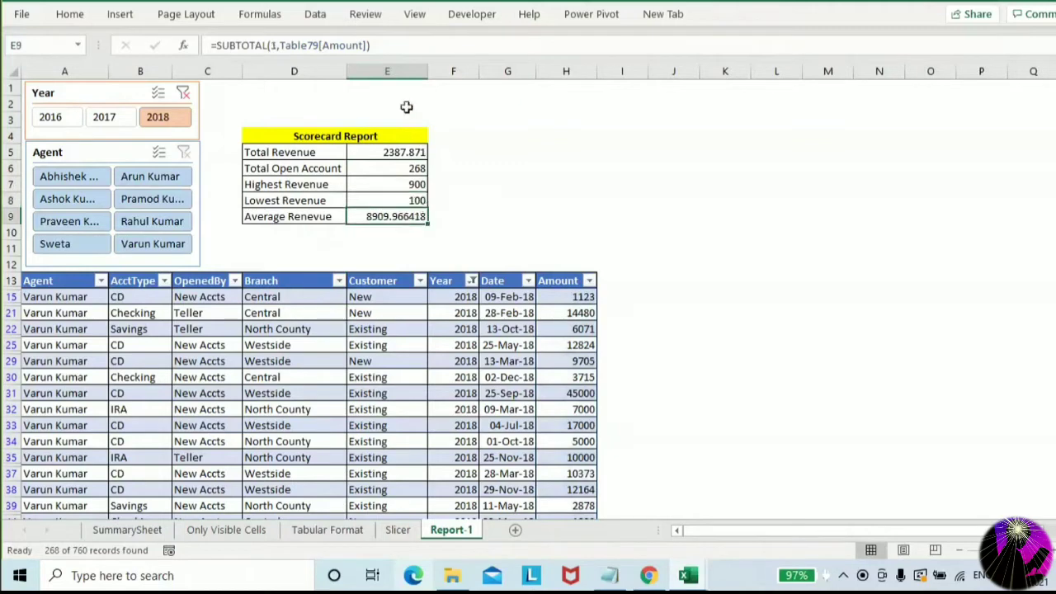
{"action": "left_click", "coordinate": [390, 44]}
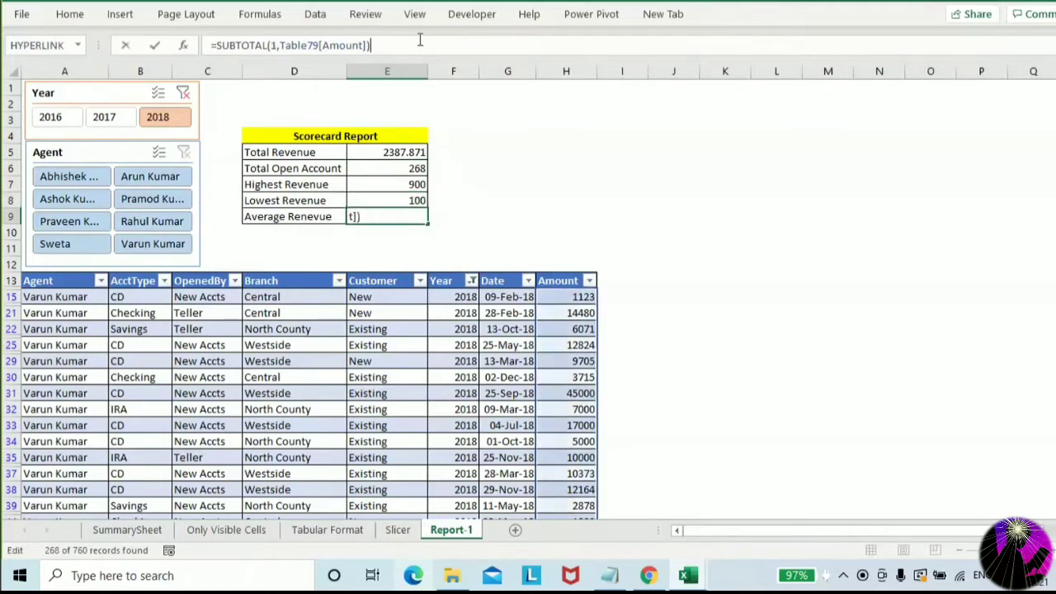
{"action": "type", "text": "/100"}
{"action": "key", "text": "Return"}
{"action": "key", "text": "Up"}
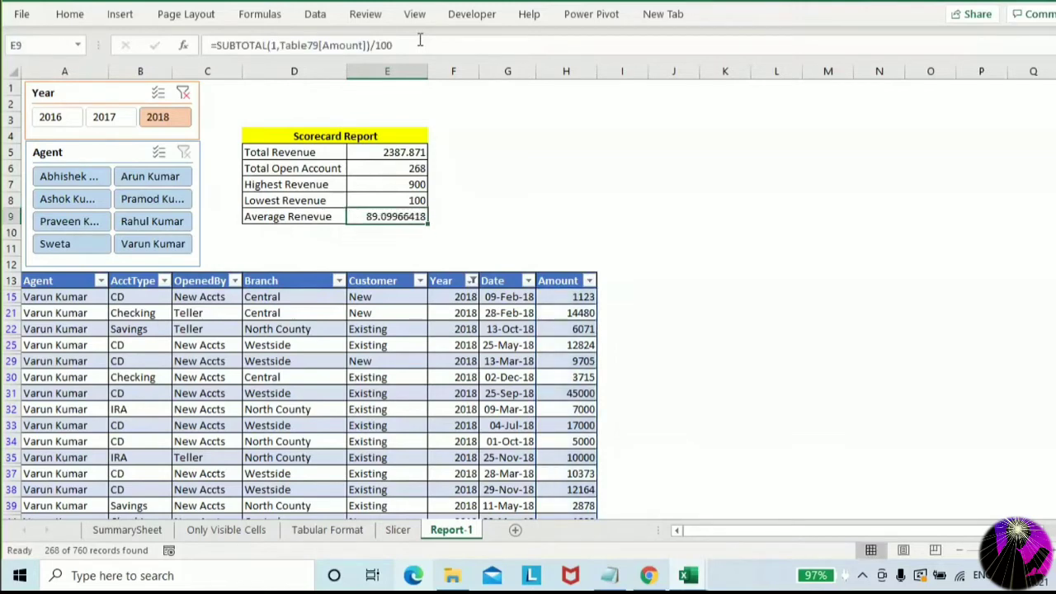
{"action": "key", "text": "F2"}
{"action": "key", "text": "BackSpace"}
{"action": "key", "text": "Return"}
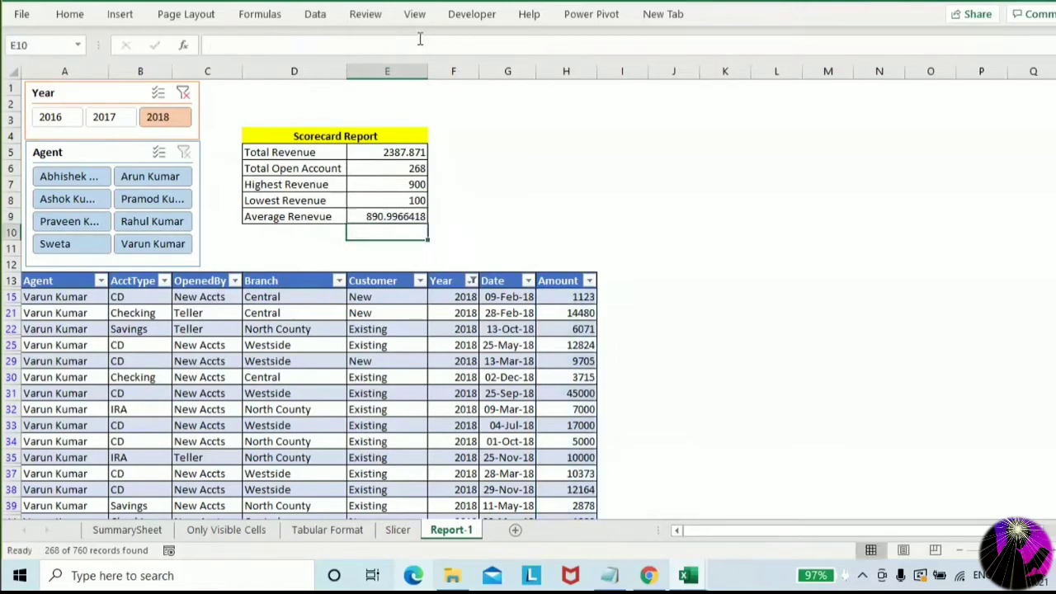
Insert a recommended pie chart based on the scorecard labels and values in D5:E9
{"action": "key", "text": "Up"}
{"action": "key", "text": "Up"}
{"action": "key", "text": "Up"}
{"action": "key", "text": "Up"}
{"action": "key", "text": "Up"}
{"action": "key", "text": "Up"}
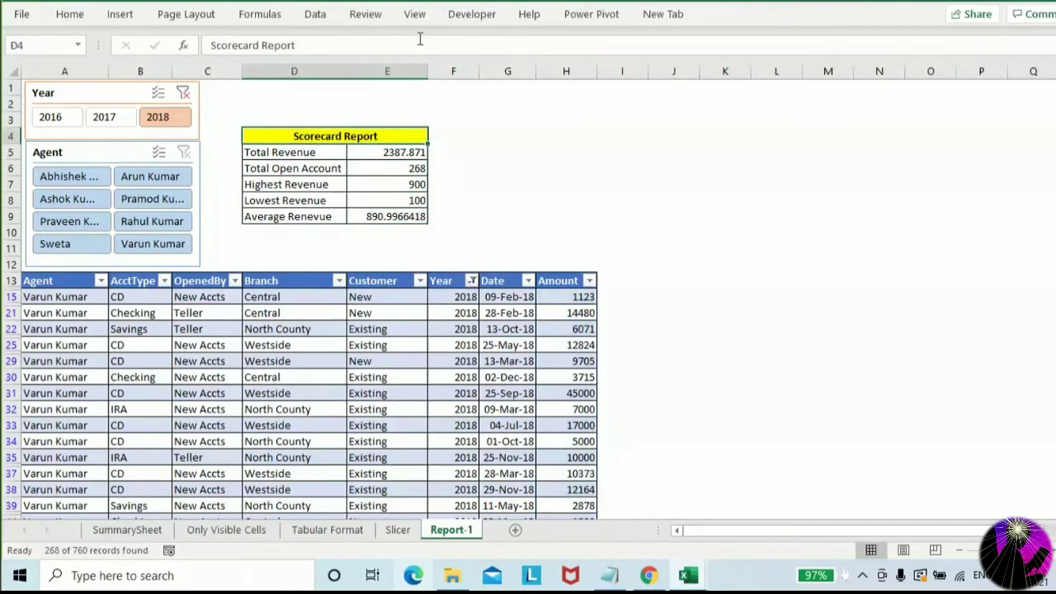
{"action": "key", "text": "Down"}
{"action": "key", "text": "Left"}
{"action": "key", "text": "shift+Right"}
{"action": "key", "text": "shift+Down"}
{"action": "key", "text": "shift+Down"}
{"action": "key", "text": "shift+Down"}
{"action": "key", "text": "shift+Down"}
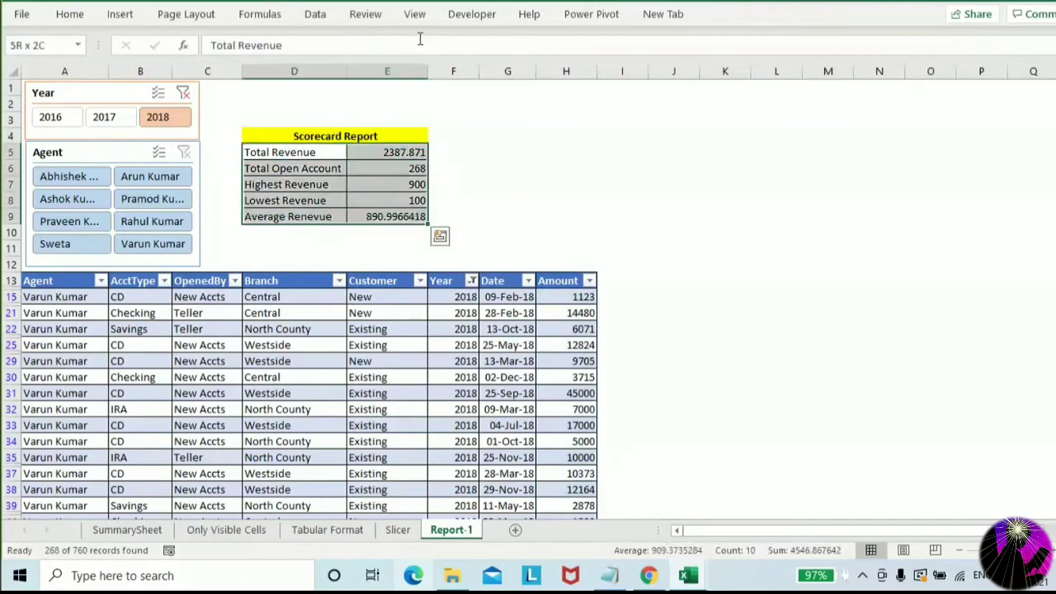
{"action": "left_click", "coordinate": [127, 14]}
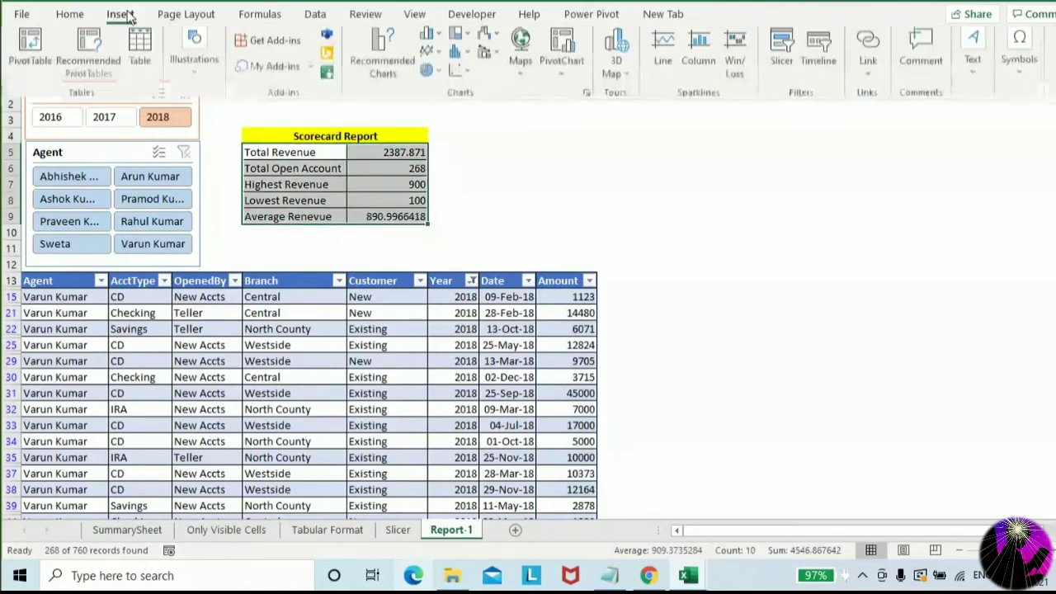
{"action": "left_click", "coordinate": [375, 70]}
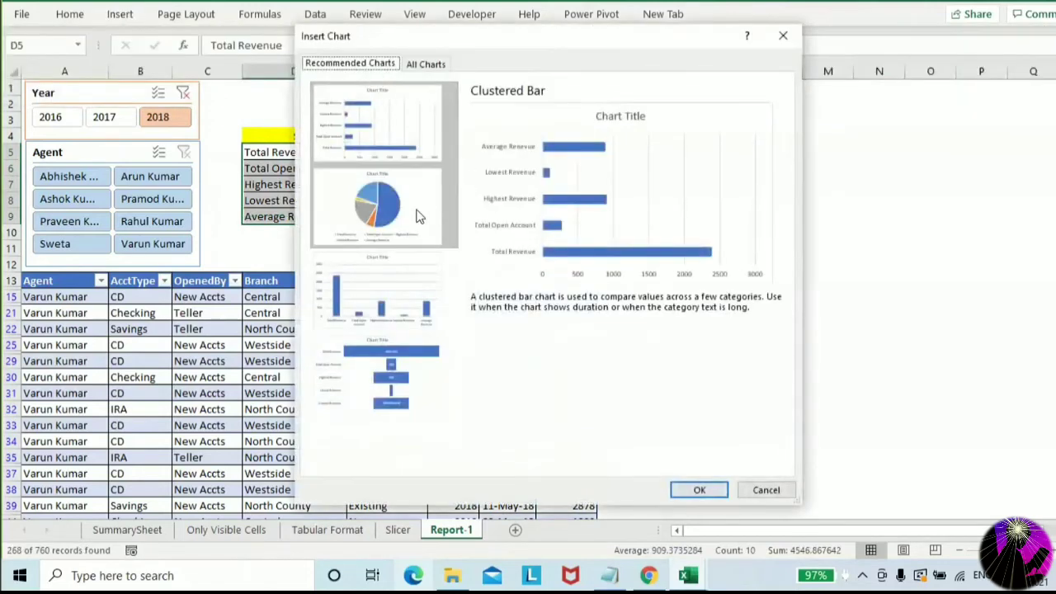
{"action": "left_click", "coordinate": [418, 216]}
{"action": "left_click", "coordinate": [699, 490]}
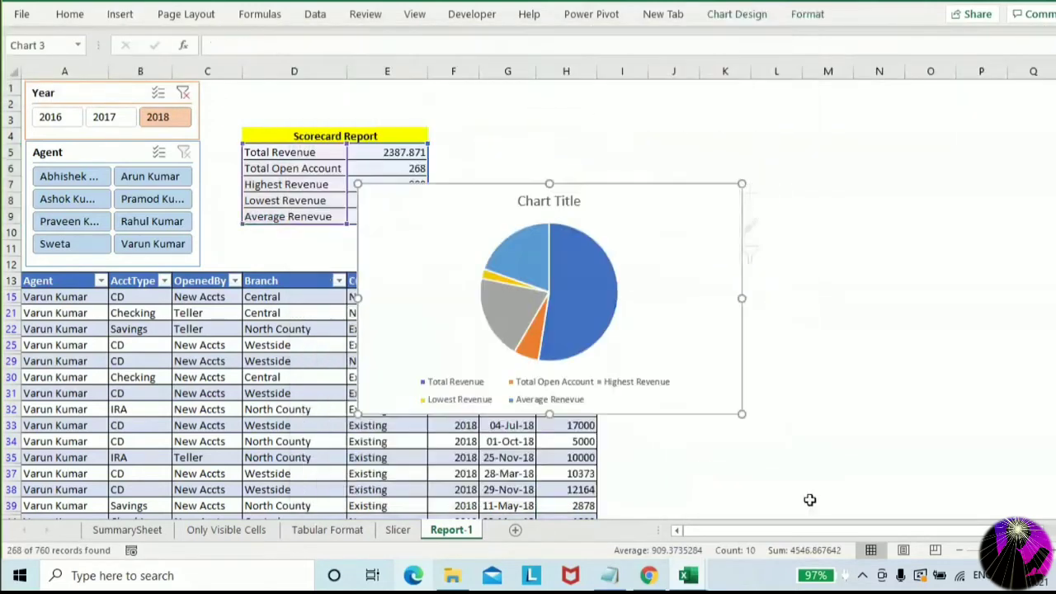
Move the pie chart beside the Scorecard Report and resize it to fit above the data table, spanning about columns F to K
{"action": "left_click_drag", "start_coordinate": [603, 203], "coordinate": [752, 87]}
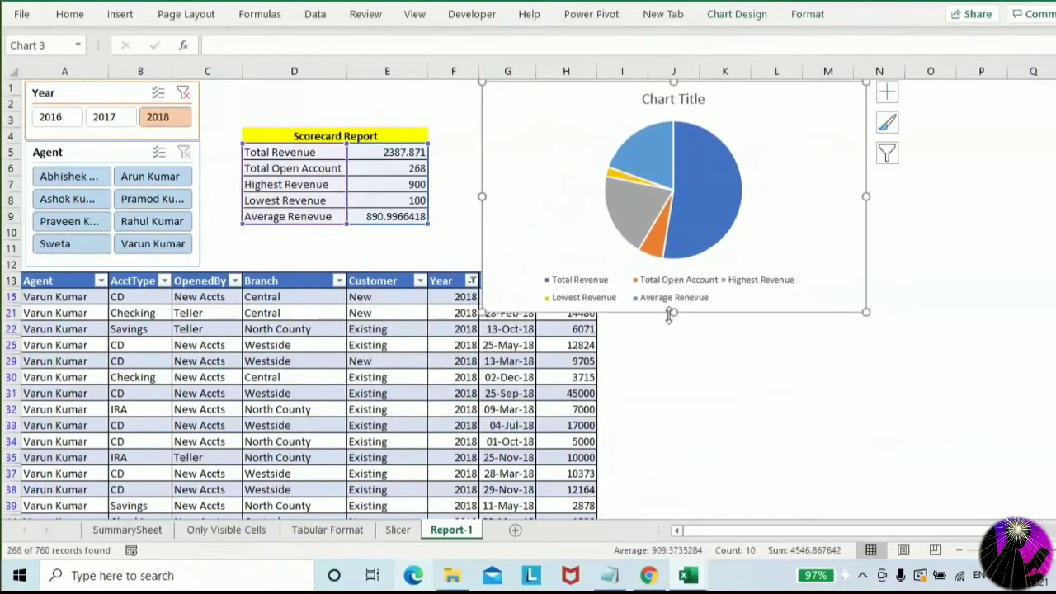
{"action": "left_click_drag", "start_coordinate": [673, 313], "coordinate": [628, 254]}
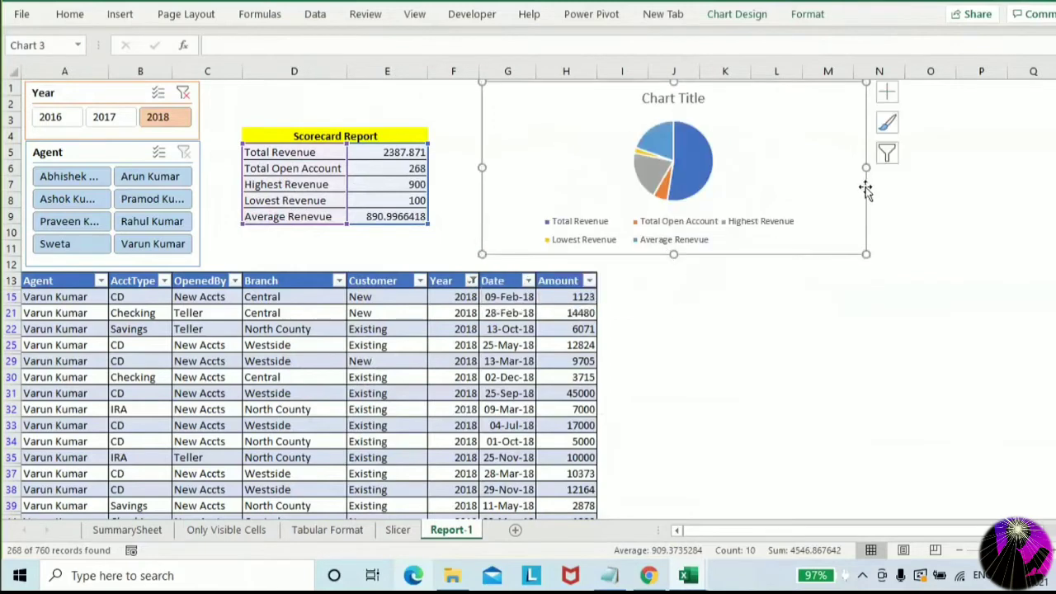
{"action": "left_click_drag", "start_coordinate": [863, 169], "coordinate": [739, 169]}
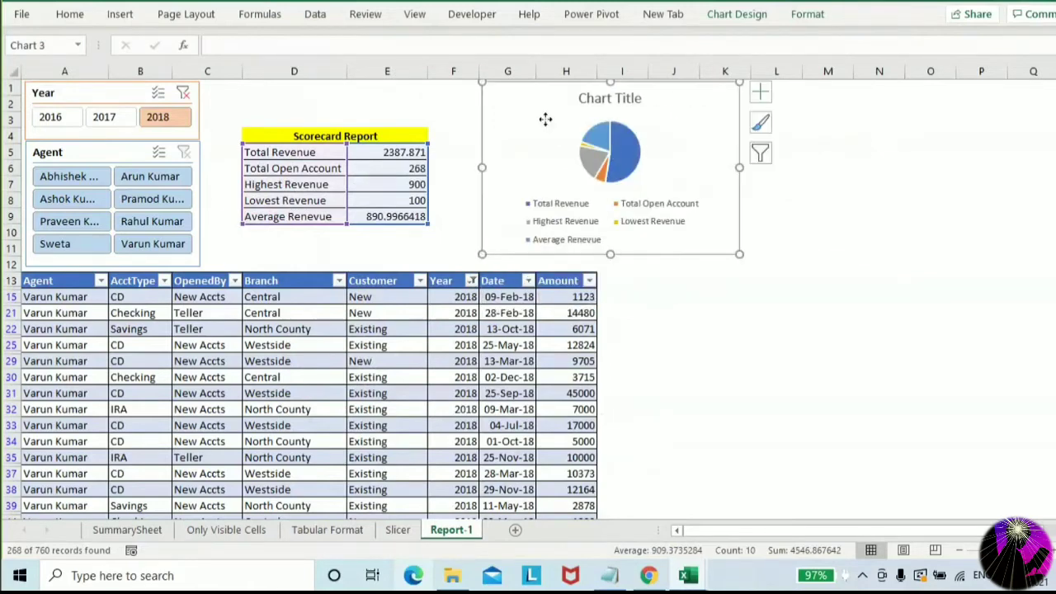
{"action": "left_click_drag", "start_coordinate": [545, 120], "coordinate": [490, 127]}
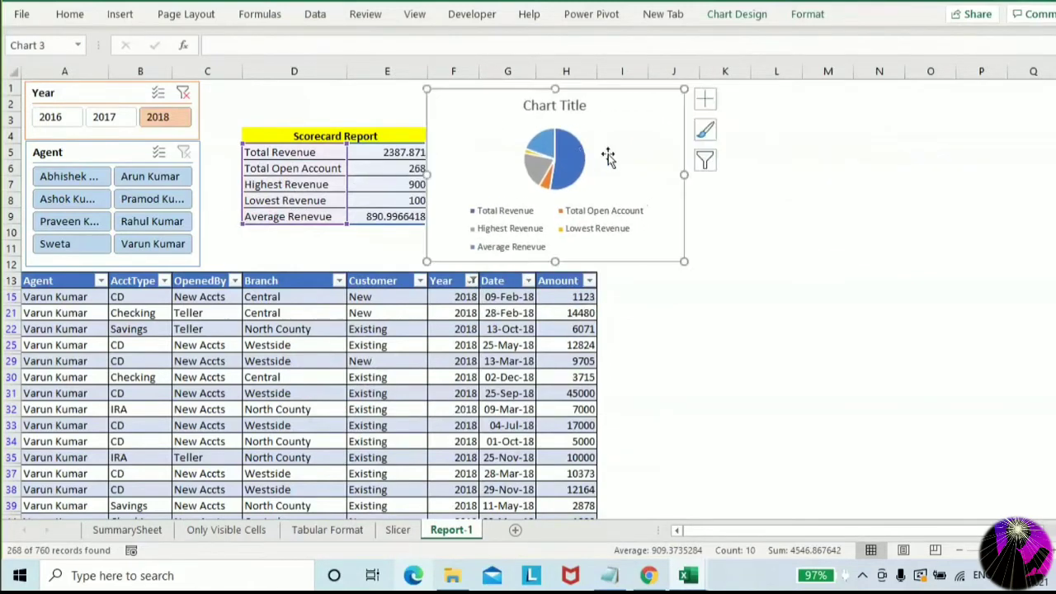
{"action": "left_click_drag", "start_coordinate": [685, 173], "coordinate": [764, 174]}
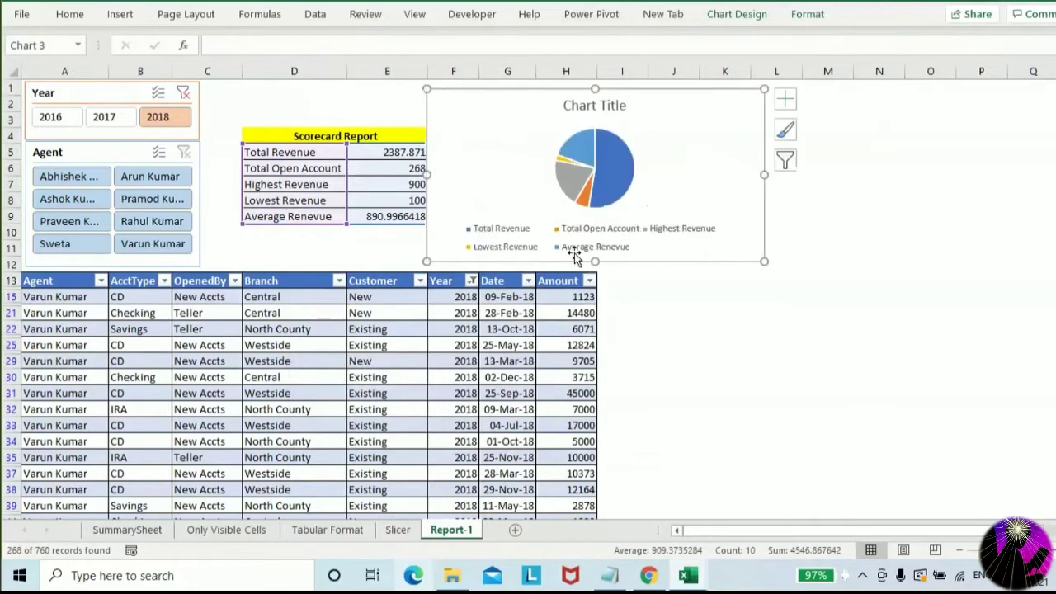
Fine-tune the pie chart's height and position beside the Scorecard Report and add data labels to its slices
{"action": "left_click_drag", "start_coordinate": [595, 261], "coordinate": [594, 265]}
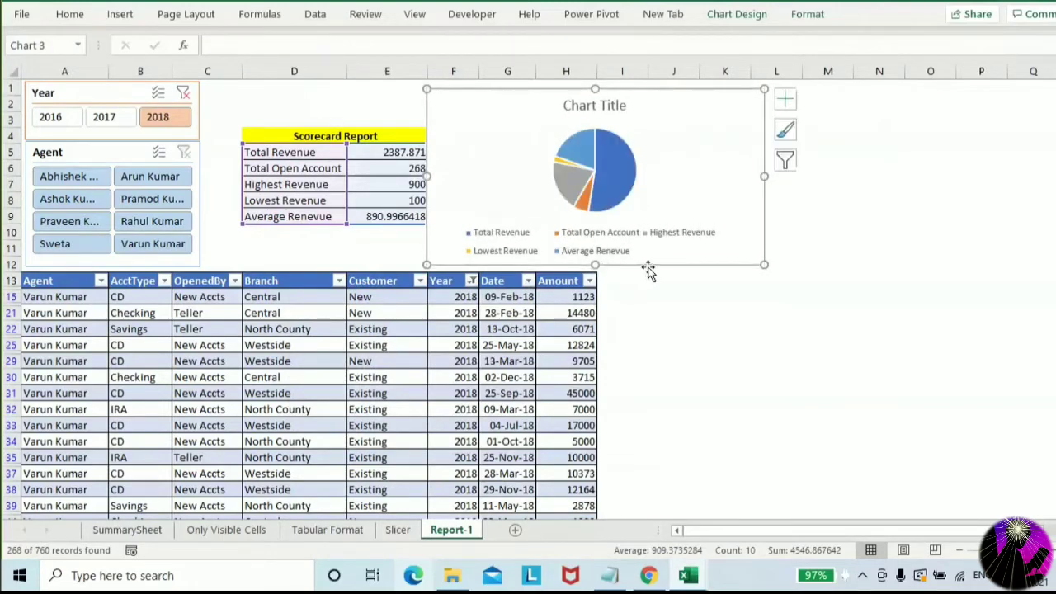
{"action": "left_click_drag", "start_coordinate": [493, 158], "coordinate": [499, 157]}
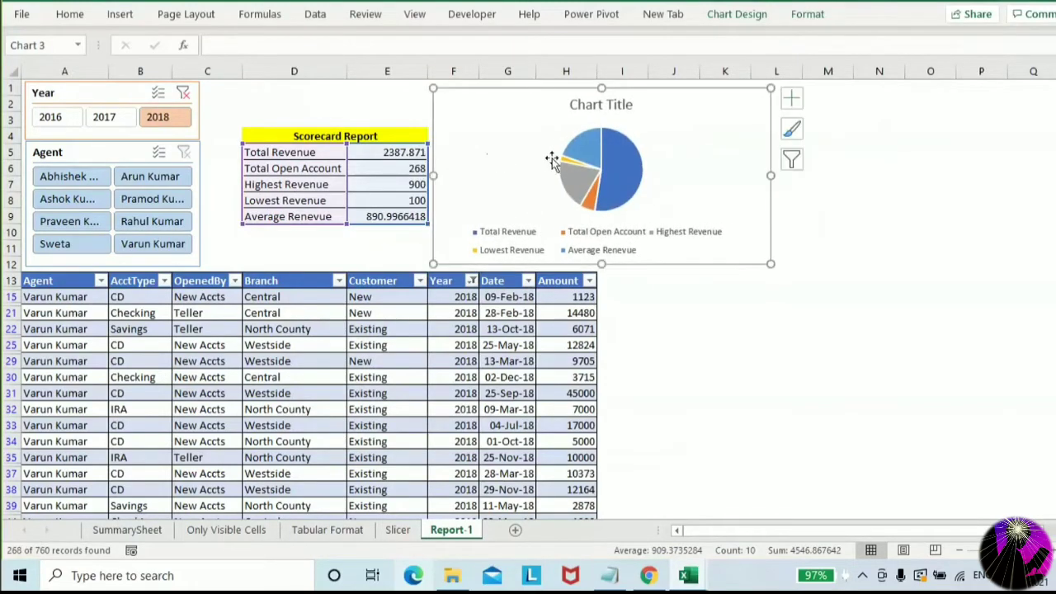
{"action": "right_click", "coordinate": [594, 149]}
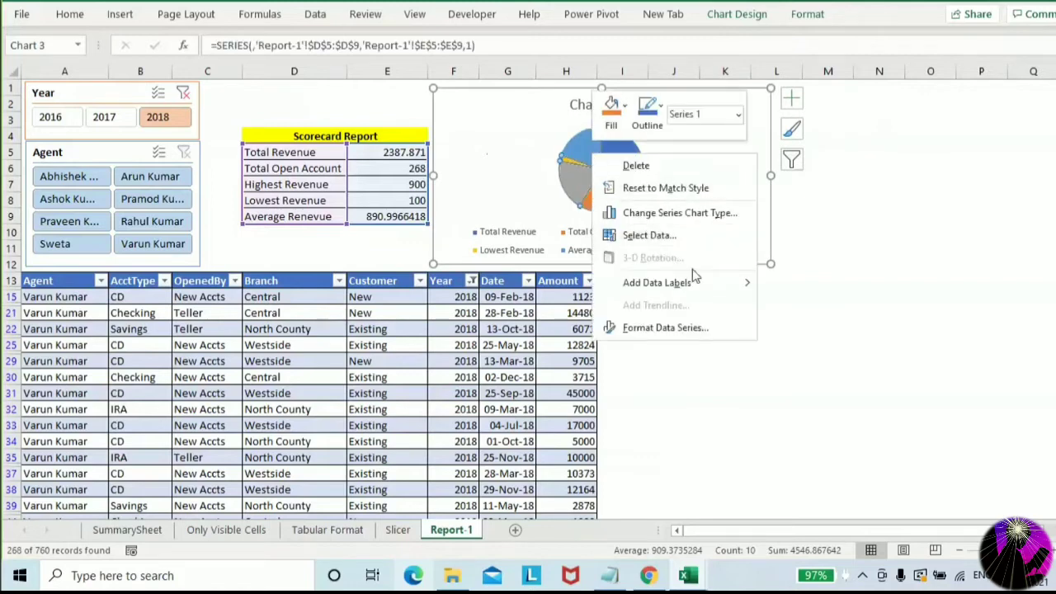
{"action": "mouse_move", "coordinate": [747, 282]}
{"action": "left_click", "coordinate": [819, 283]}
{"action": "left_click", "coordinate": [766, 356]}
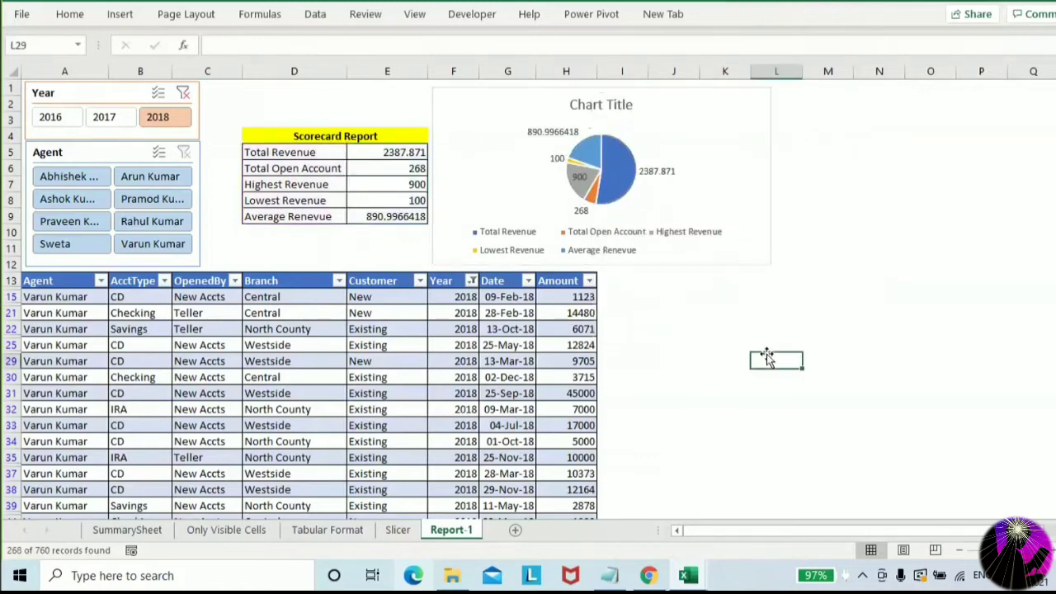
Format the pie chart's data labels to show Percentage instead of Value, positioned at Outside End
{"action": "left_click", "coordinate": [551, 134]}
{"action": "right_click", "coordinate": [551, 133]}
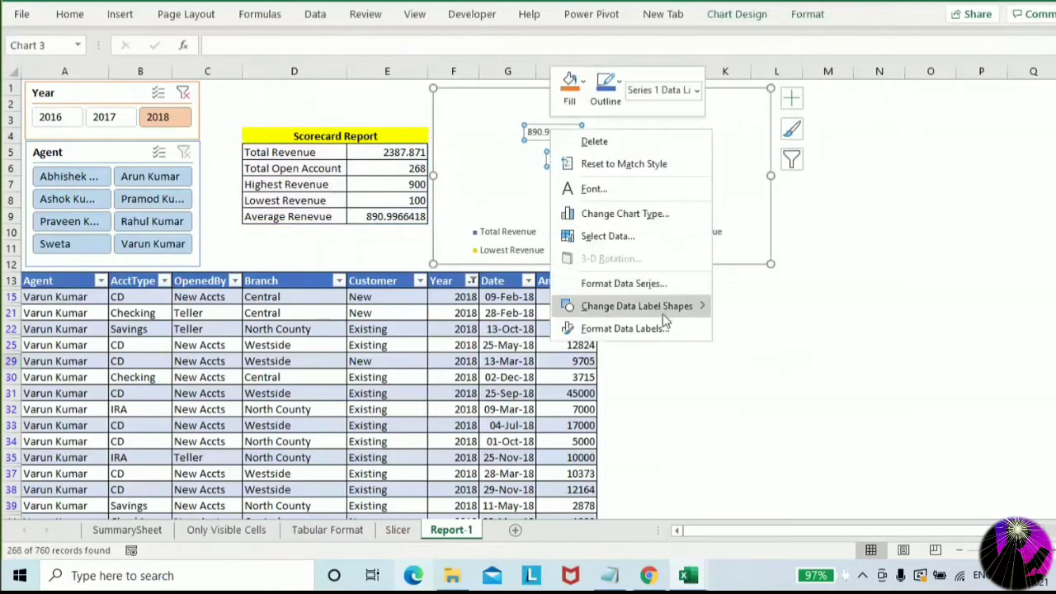
{"action": "key", "text": "Escape"}
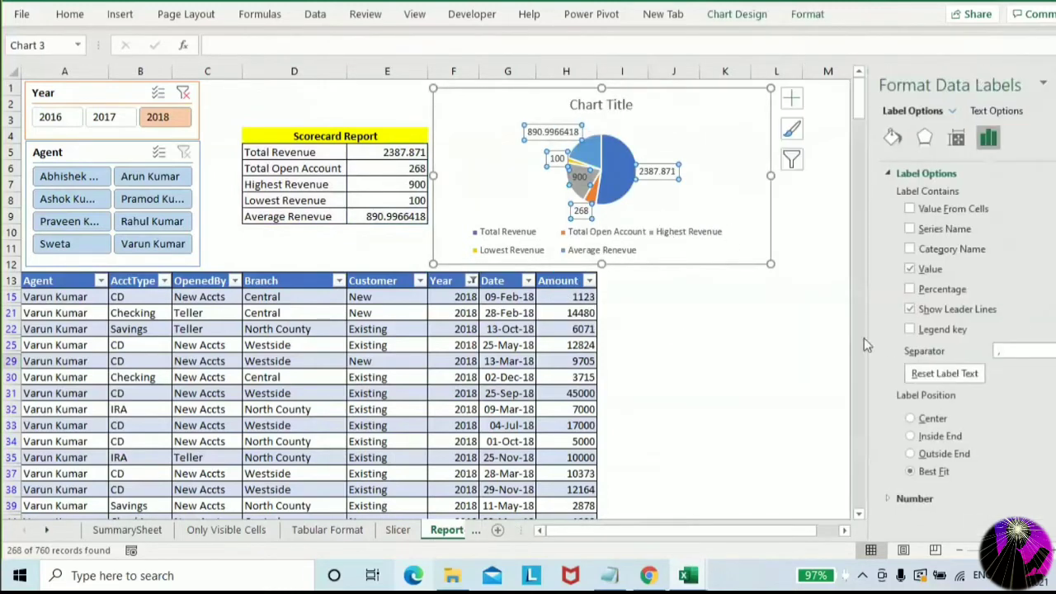
{"action": "left_click", "coordinate": [910, 290]}
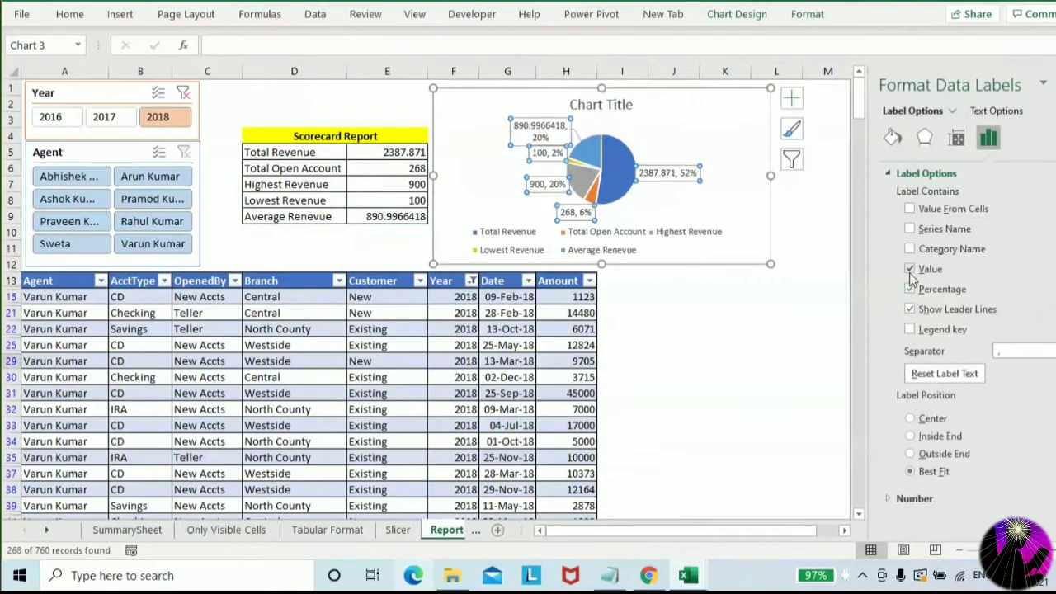
{"action": "left_click", "coordinate": [909, 269]}
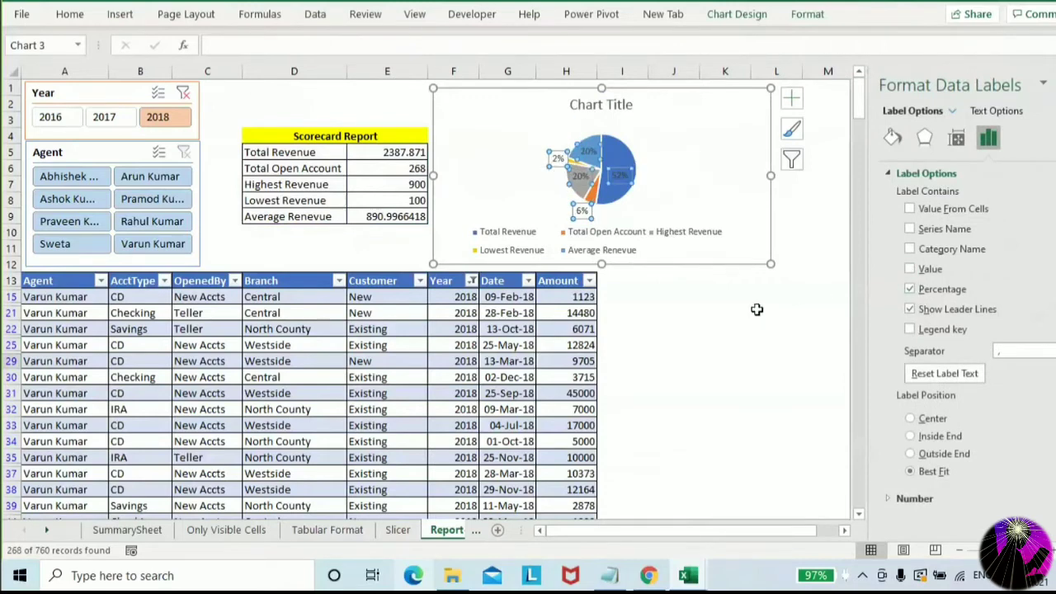
{"action": "left_click", "coordinate": [910, 453]}
{"action": "left_click", "coordinate": [780, 393]}
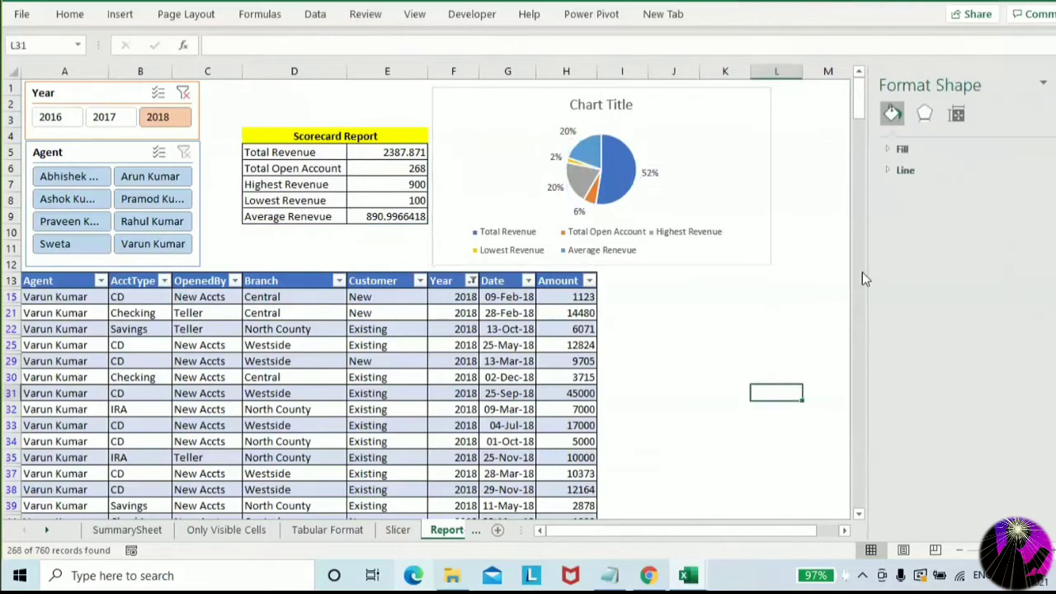
{"action": "left_click", "coordinate": [790, 263]}
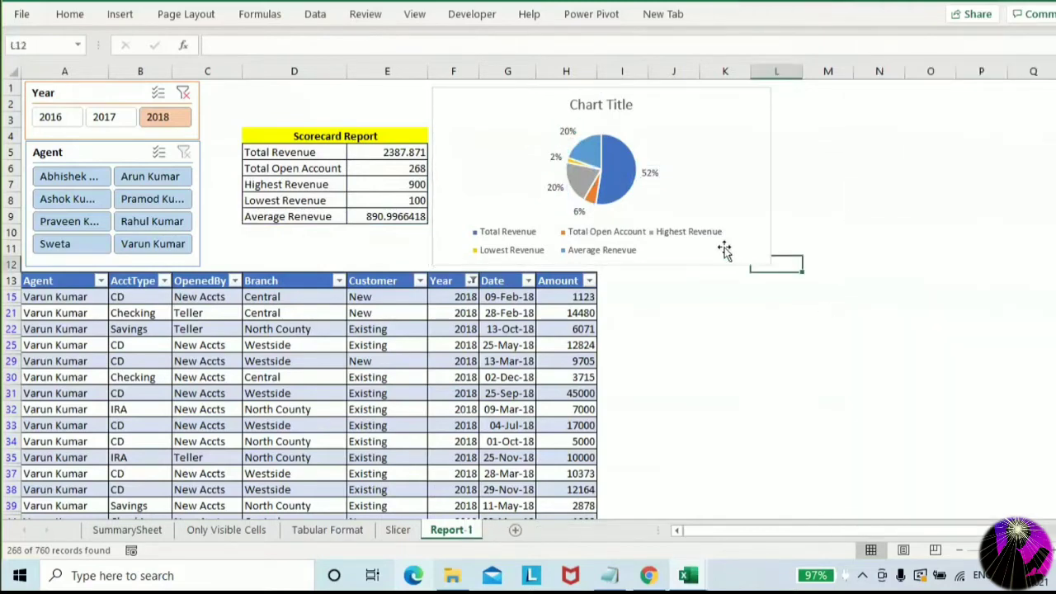
Filter the 2018 data by several individual agents in turn with the Agent slicer to test the scorecard and pie chart
{"action": "left_click", "coordinate": [76, 179]}
{"action": "left_click", "coordinate": [72, 200]}
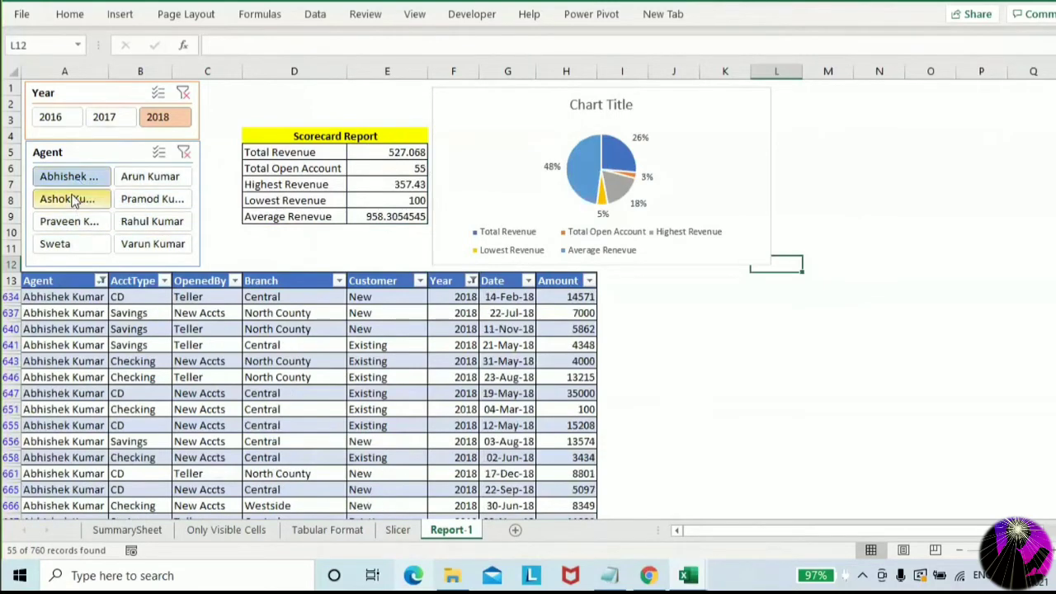
{"action": "left_click", "coordinate": [155, 227]}
{"action": "left_click", "coordinate": [152, 243]}
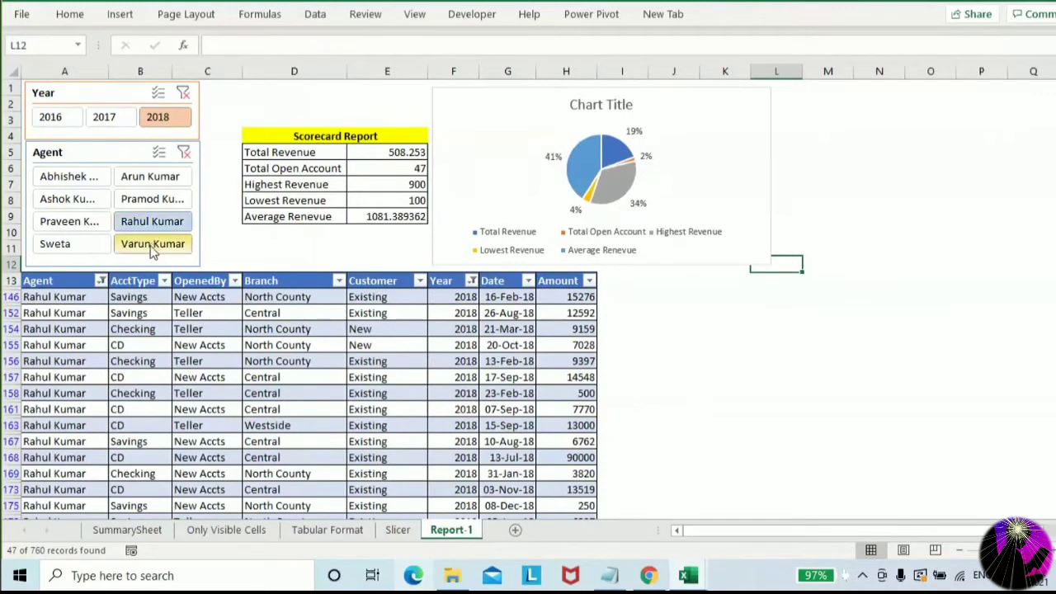
{"action": "left_click", "coordinate": [82, 249]}
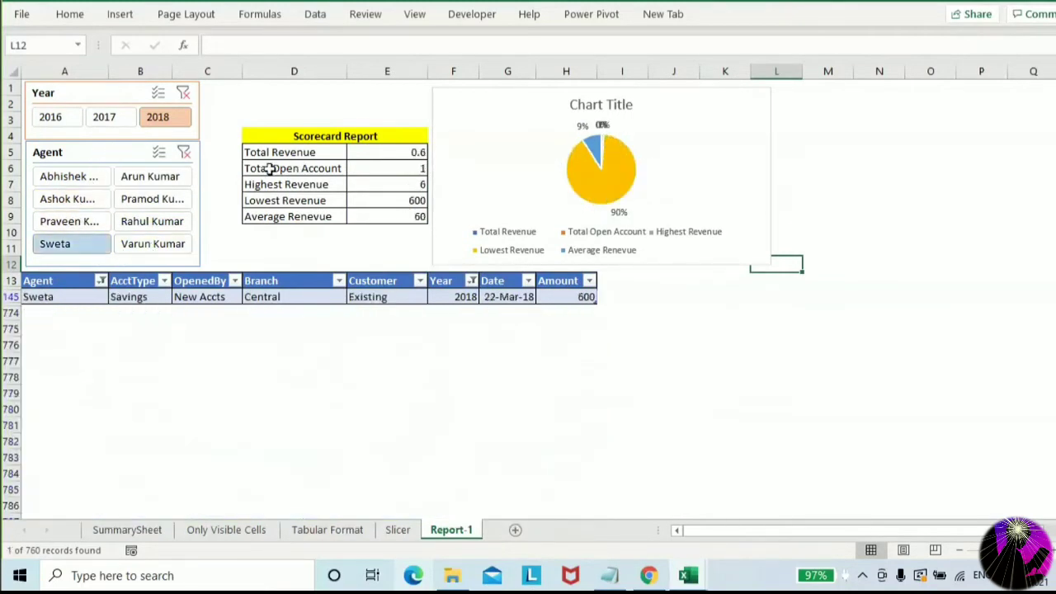
Clear the filters of both the Agent and Year slicers
{"action": "left_click", "coordinate": [198, 156]}
{"action": "left_click", "coordinate": [185, 154]}
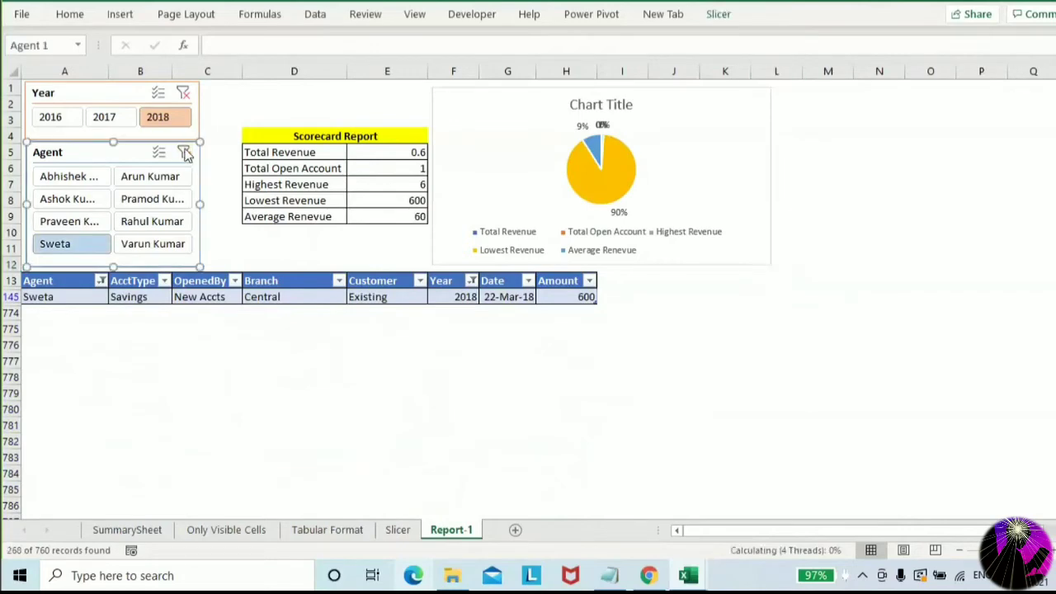
{"action": "left_click", "coordinate": [183, 95]}
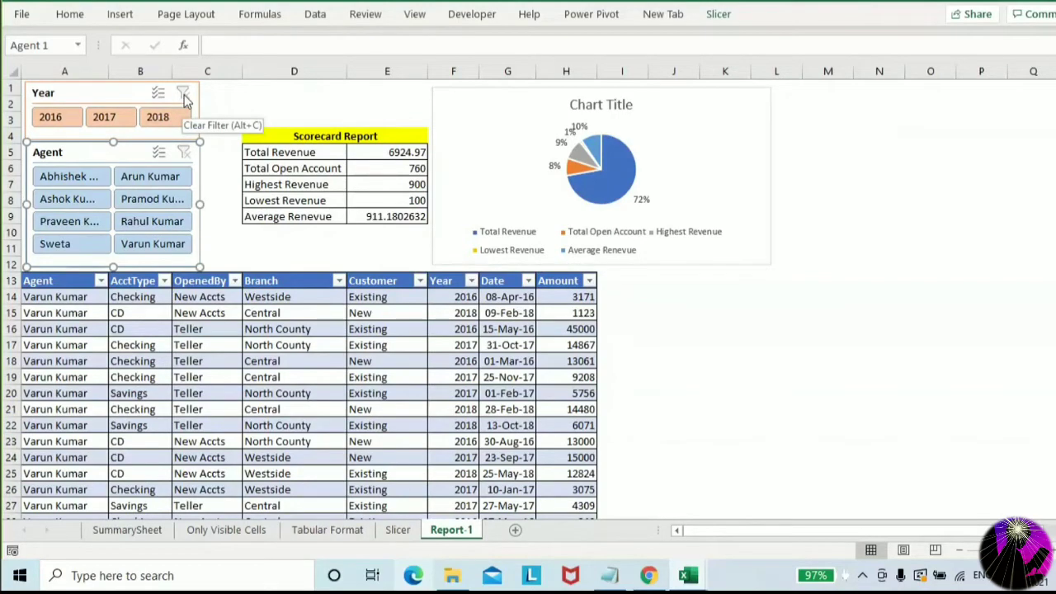
Inspect the YEAR formula in the first Year cell F14 and leave the cell without editing it
{"action": "left_click", "coordinate": [459, 296]}
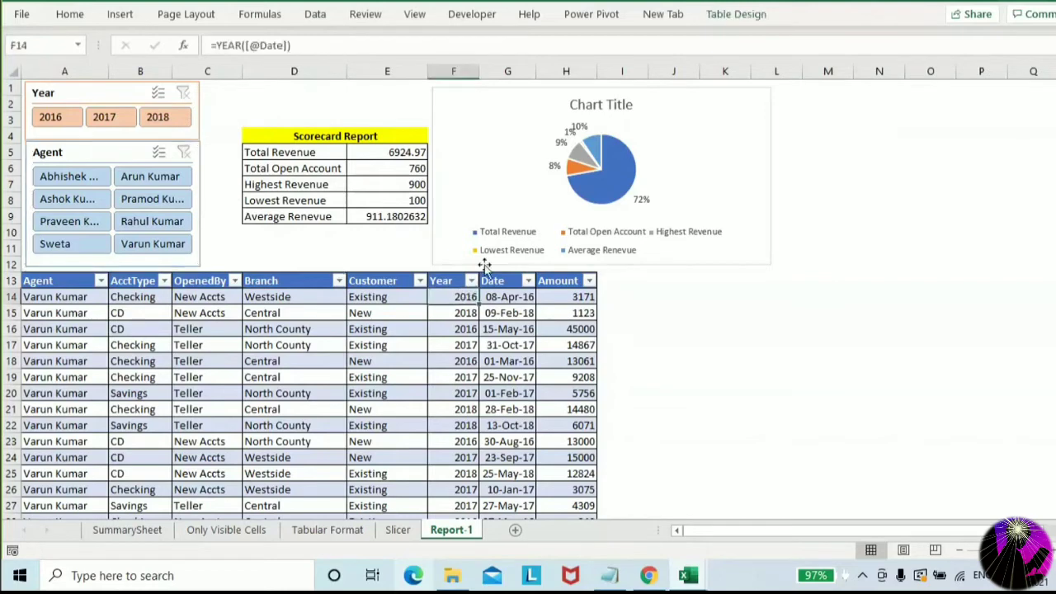
{"action": "left_click", "coordinate": [232, 44]}
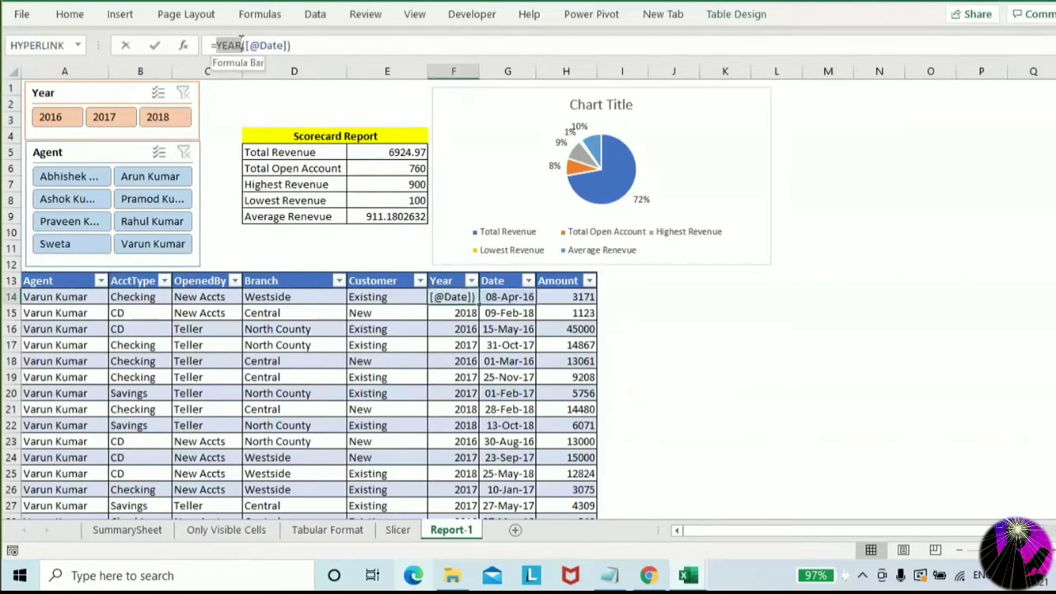
{"action": "double_click", "coordinate": [230, 44]}
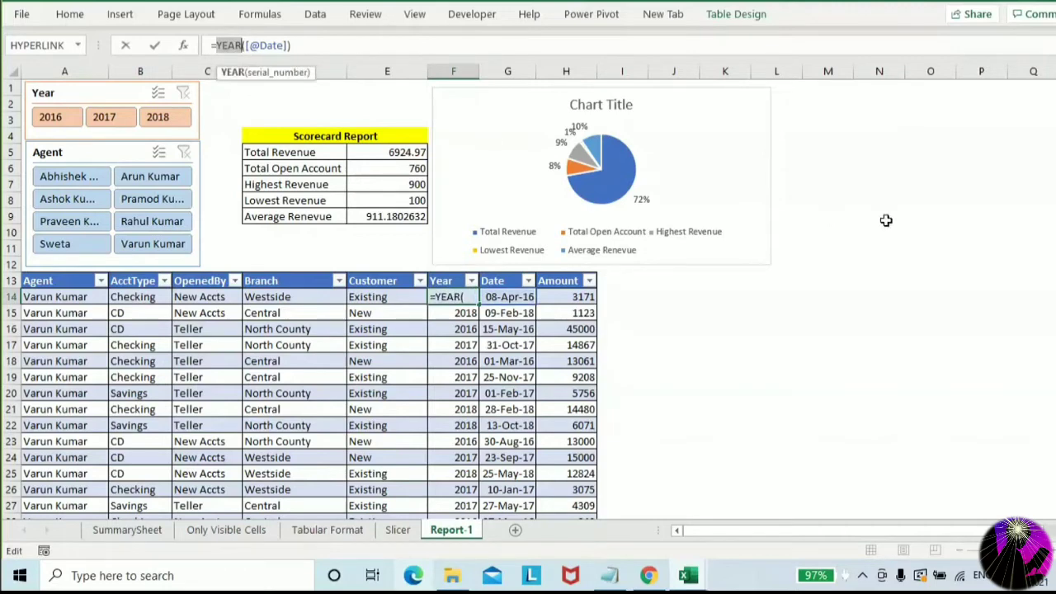
{"action": "key", "text": "Escape"}
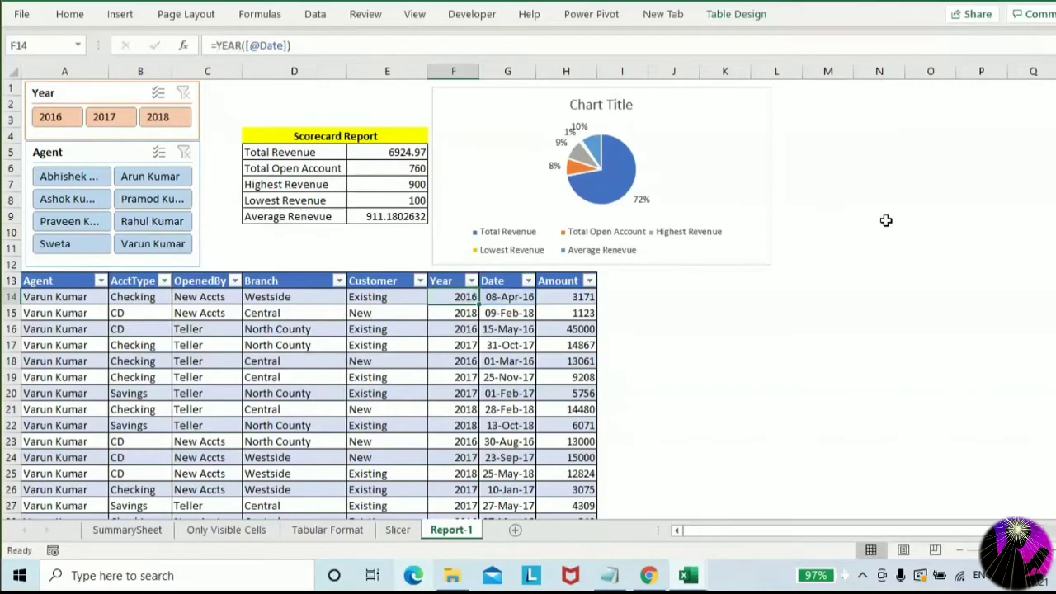
Check the tips list on SummarySheet, return to Report-1 and select the Date cells G13:G21
{"action": "left_click", "coordinate": [105, 535]}
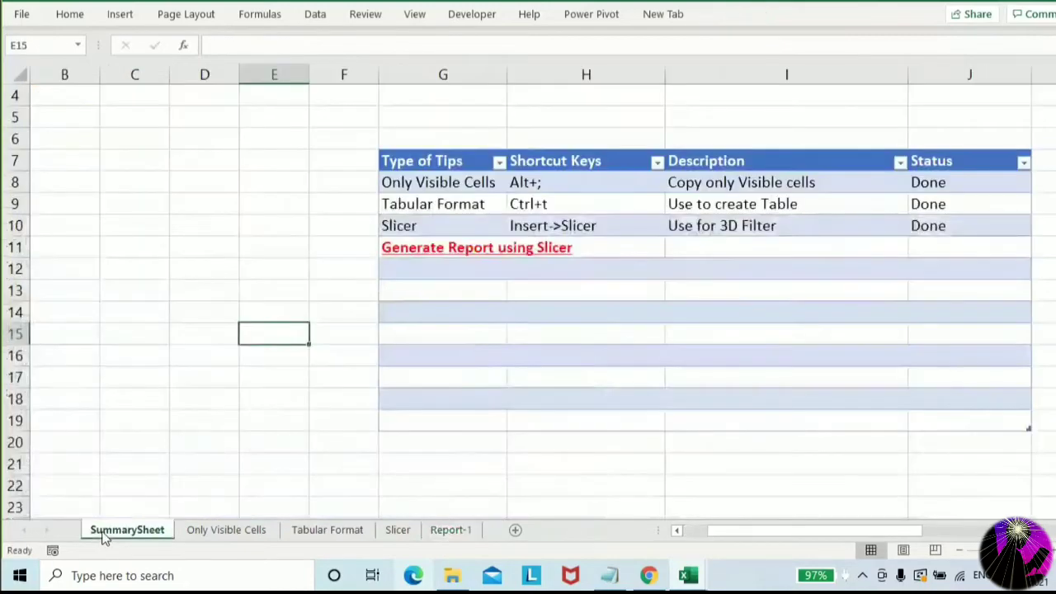
{"action": "left_click", "coordinate": [434, 532]}
{"action": "left_click_drag", "start_coordinate": [499, 282], "coordinate": [495, 410]}
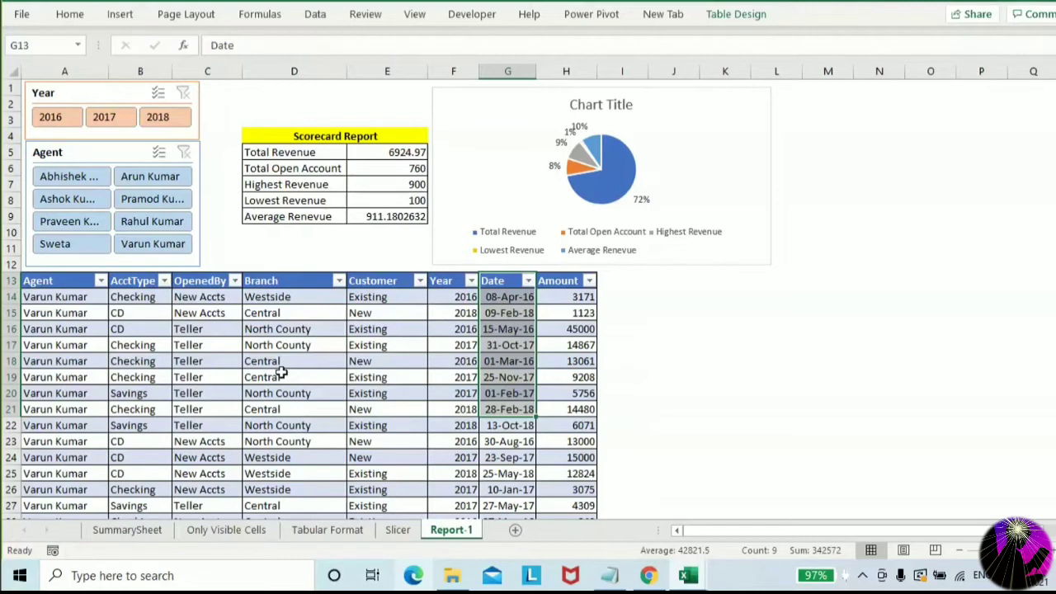
{"action": "left_click", "coordinate": [263, 134]}
{"action": "left_click", "coordinate": [69, 14]}
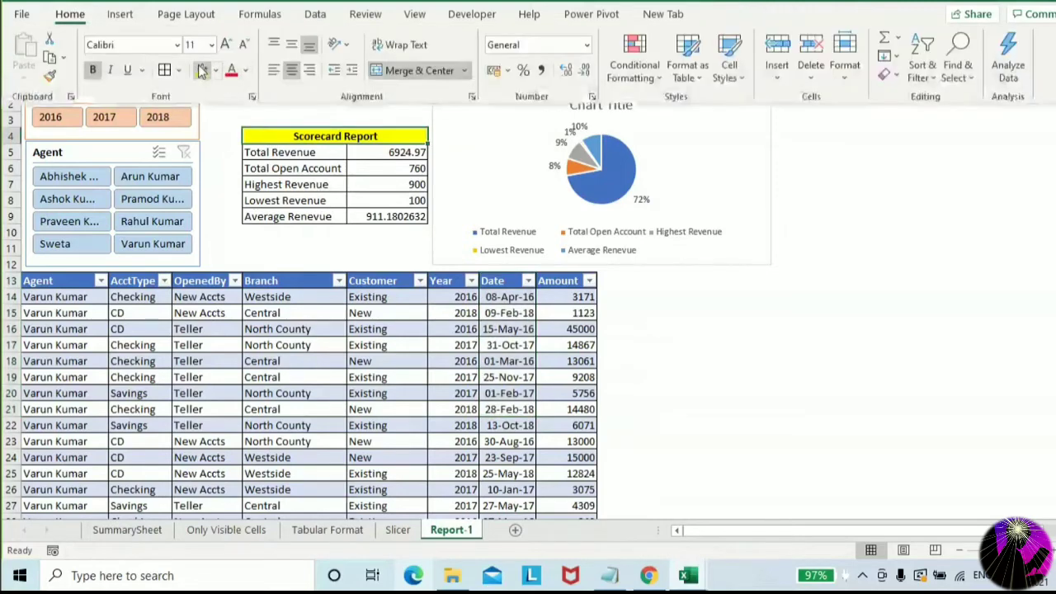
{"action": "left_click", "coordinate": [778, 338]}
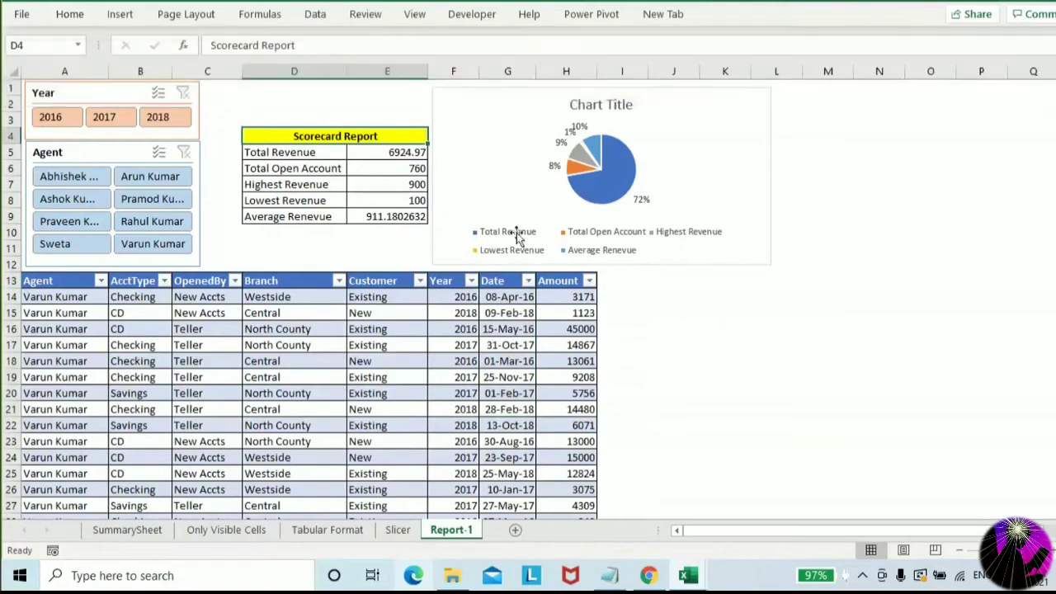
{"action": "left_click", "coordinate": [315, 14]}
{"action": "left_click", "coordinate": [260, 14]}
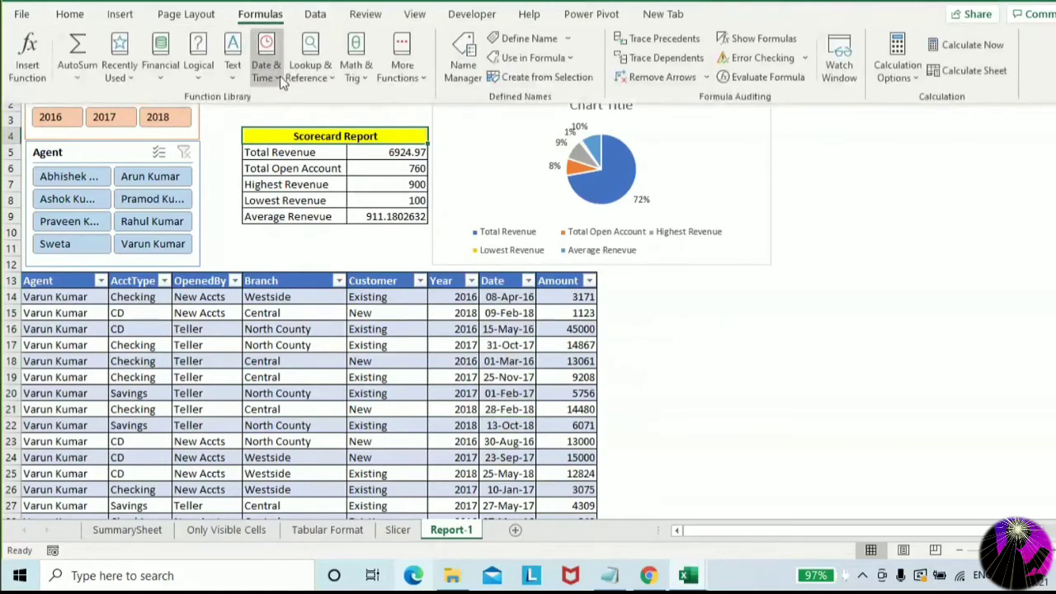
{"action": "left_click", "coordinate": [266, 71]}
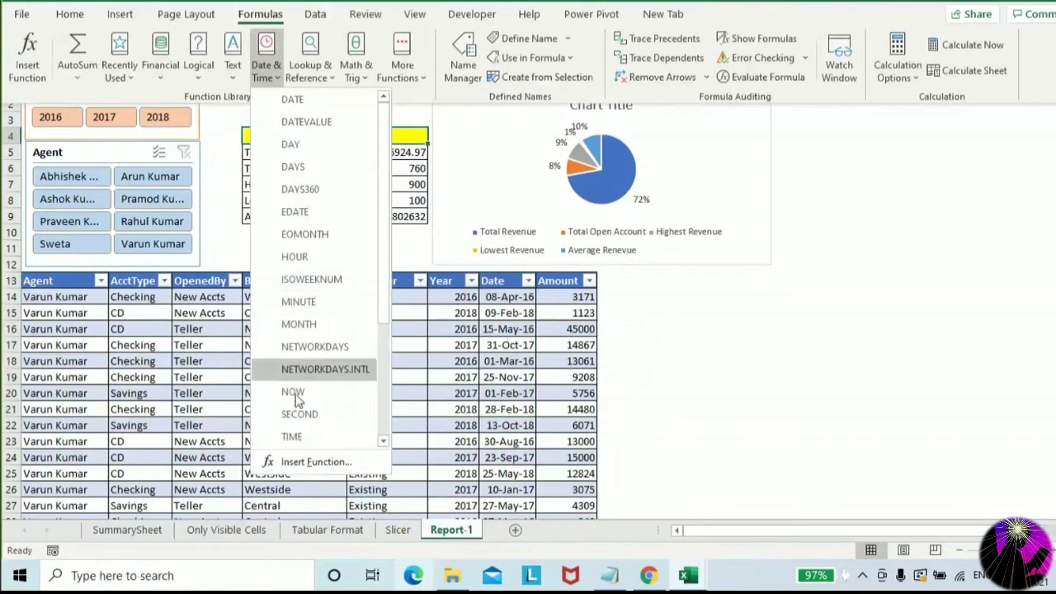
{"action": "left_click_drag", "start_coordinate": [381, 224], "coordinate": [408, 196]}
{"action": "left_click", "coordinate": [652, 327]}
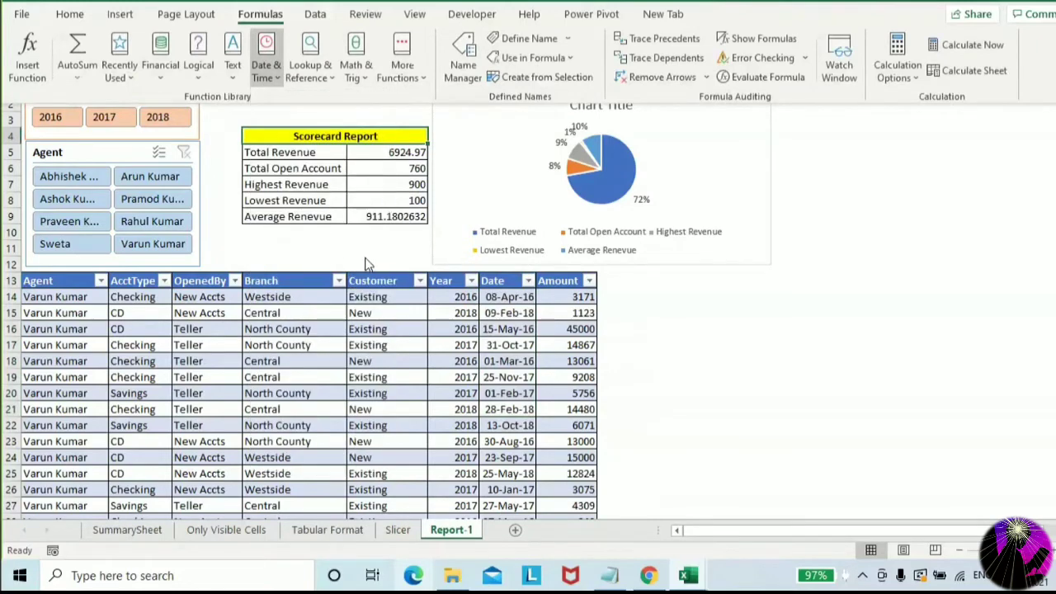
{"action": "left_click", "coordinate": [299, 247]}
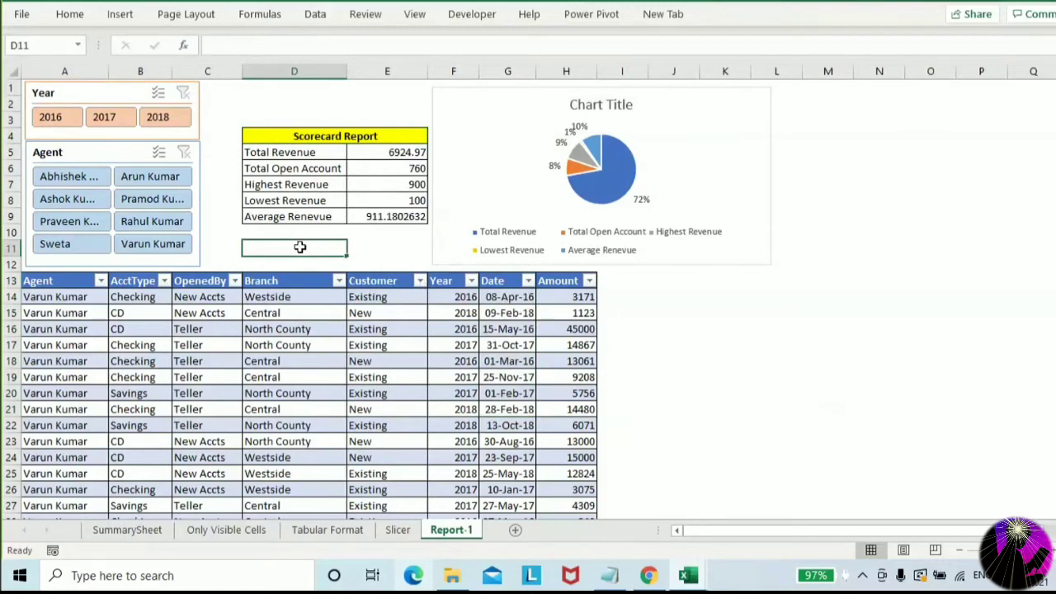
Examine the date entries in the Date column against the YEAR formula in F14 and the Year header
{"action": "left_click", "coordinate": [501, 297]}
{"action": "left_click", "coordinate": [502, 325]}
{"action": "left_click", "coordinate": [505, 299]}
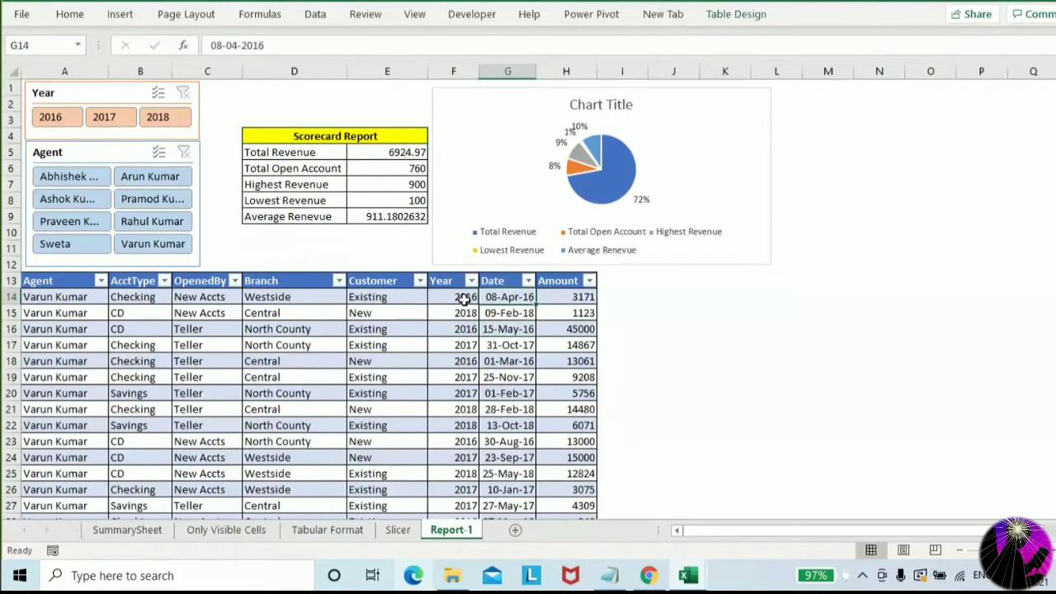
{"action": "left_click", "coordinate": [454, 297]}
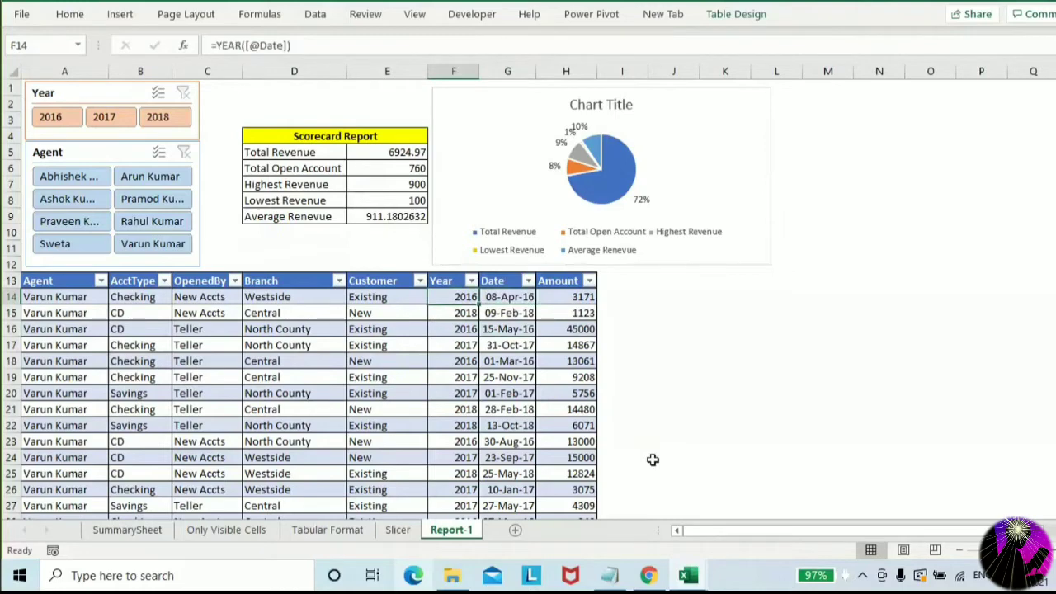
{"action": "left_click", "coordinate": [458, 281]}
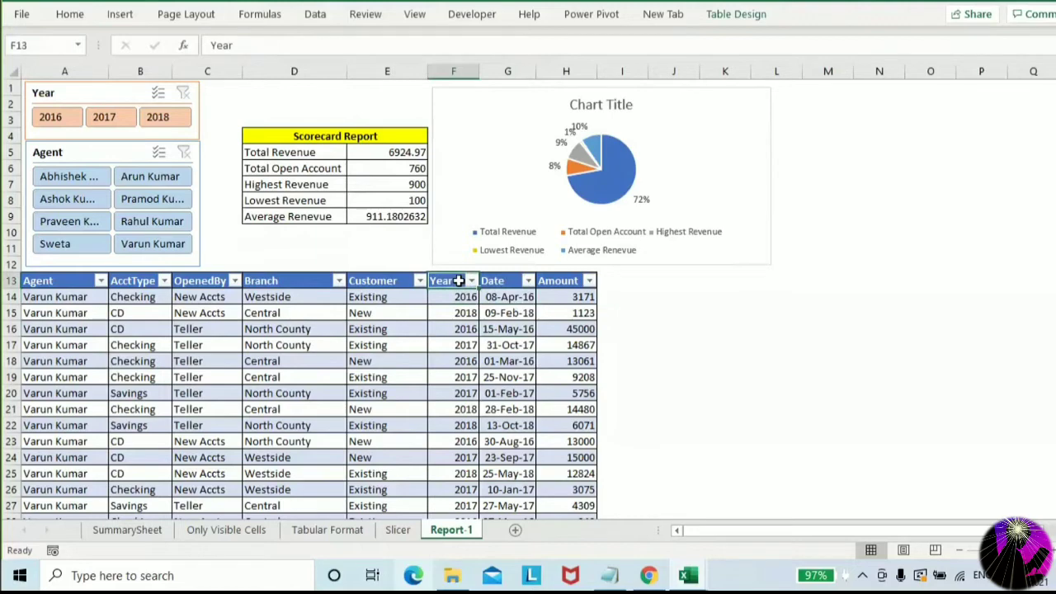
Add "Data Formating" as a tip in cell G12 of SummarySheet and return to Report-1
{"action": "left_click", "coordinate": [127, 530]}
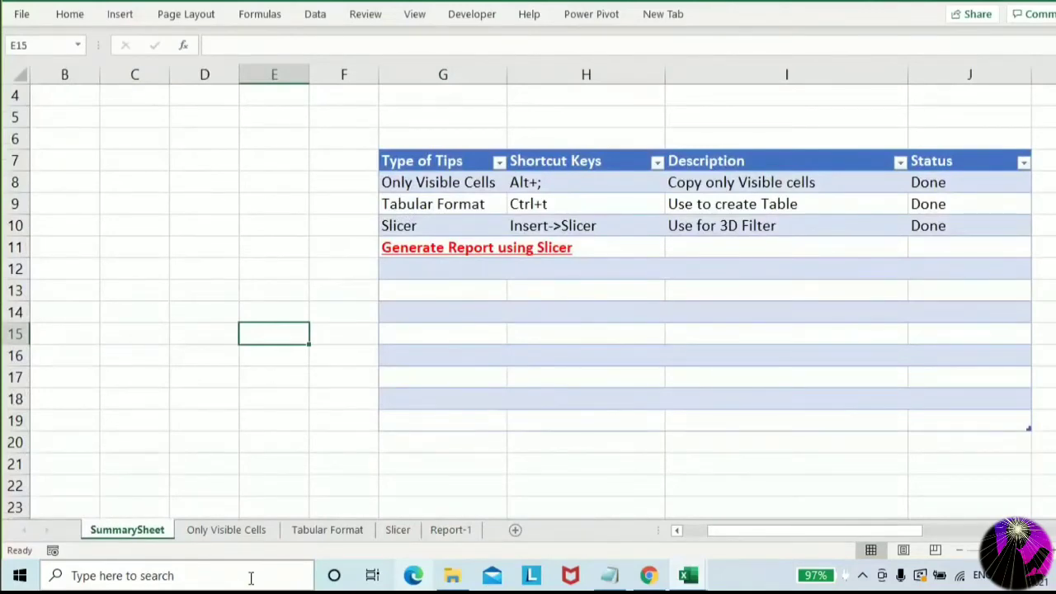
{"action": "left_click", "coordinate": [443, 264]}
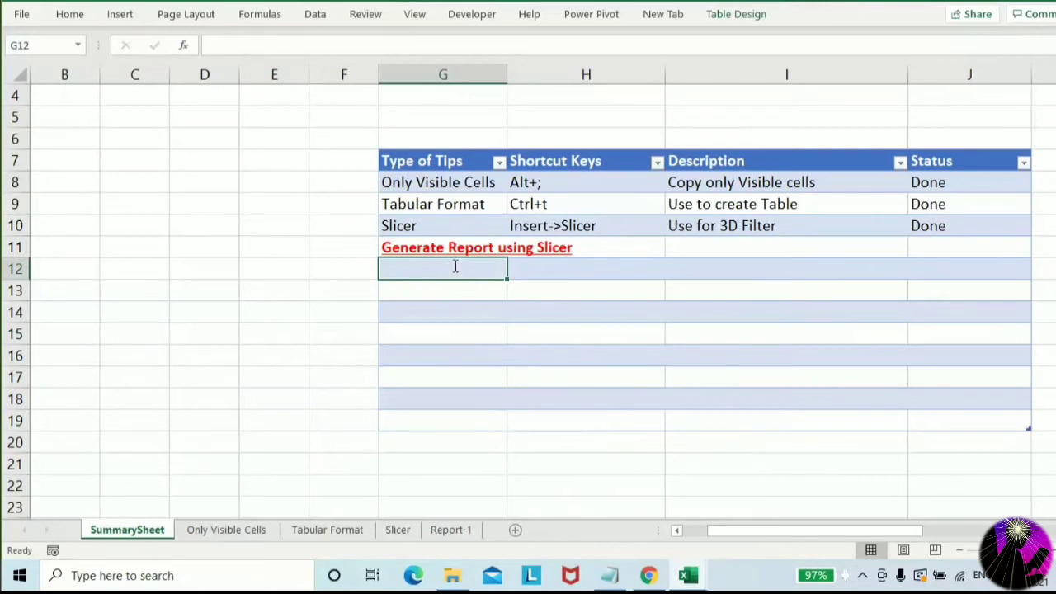
{"action": "type", "text": "Data Formating"}
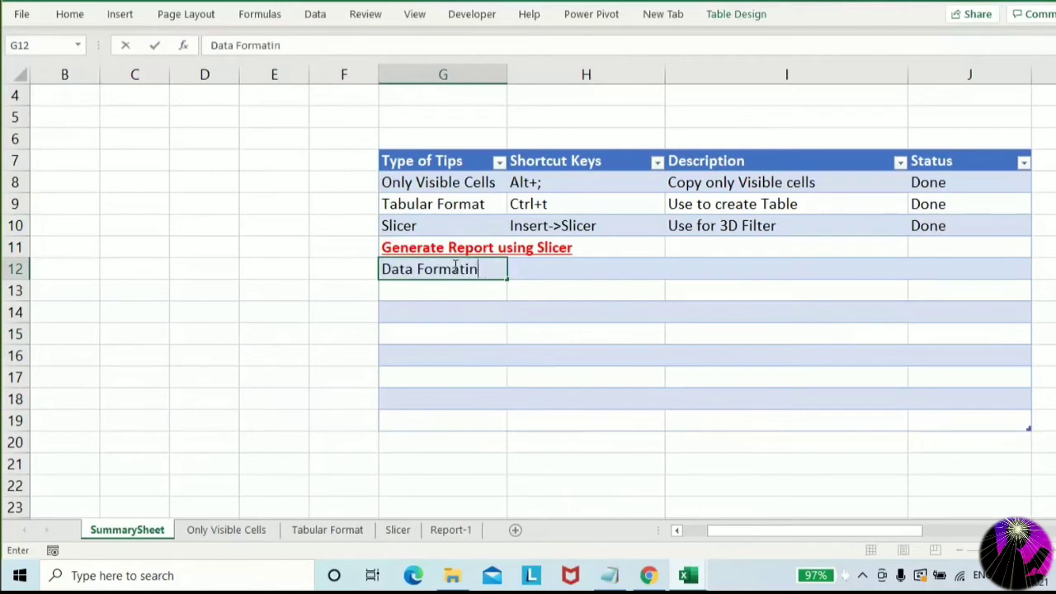
{"action": "key", "text": "Return"}
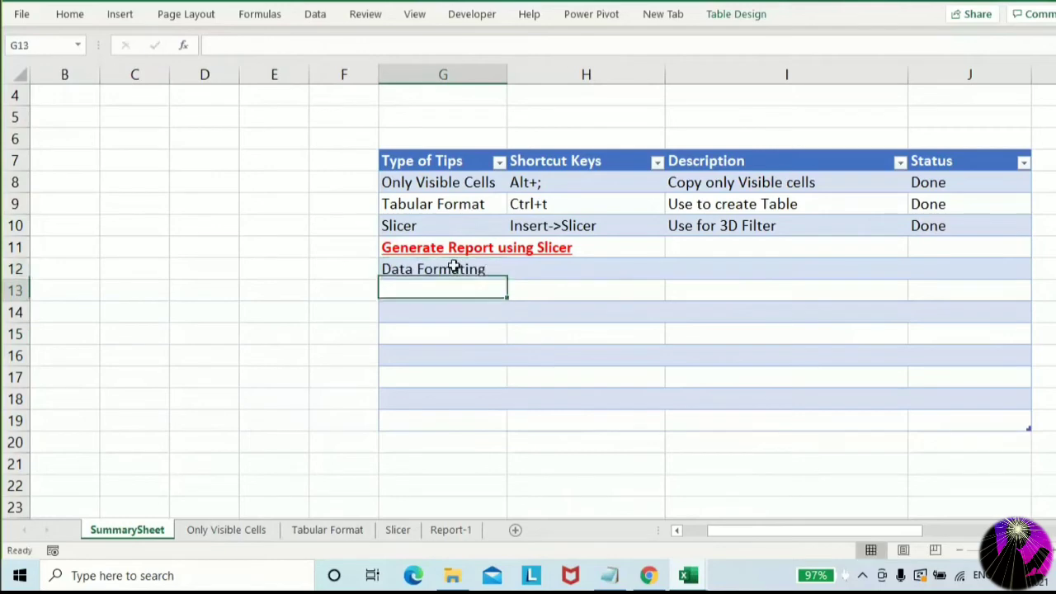
{"action": "left_click", "coordinate": [450, 530]}
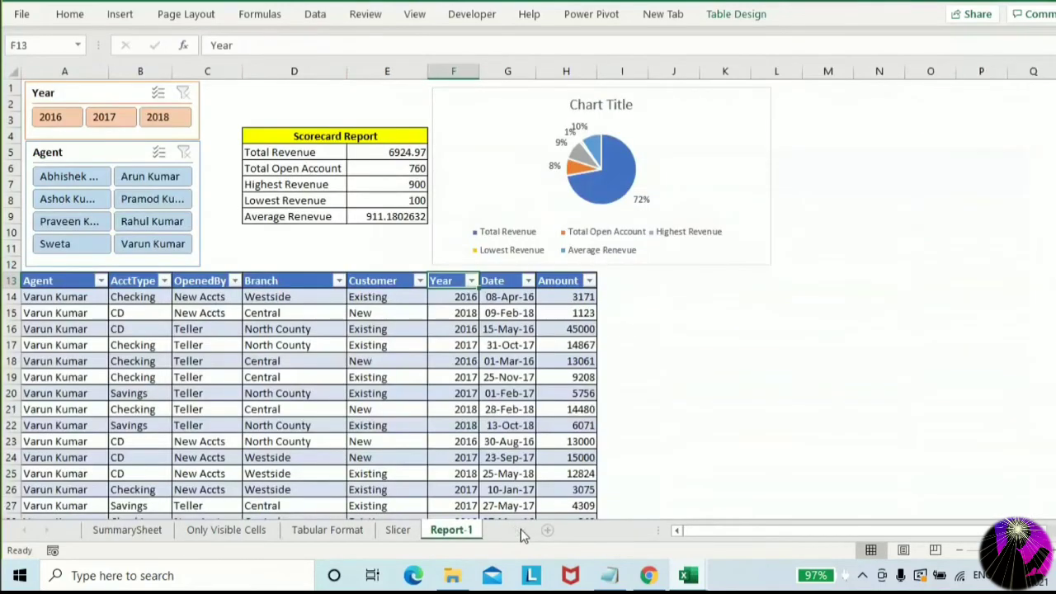
Add a new worksheet after Report-1 and name it "Data Formating"
{"action": "key", "text": "shift+F11"}
{"action": "right_click", "coordinate": [519, 528]}
{"action": "left_click", "coordinate": [568, 357]}
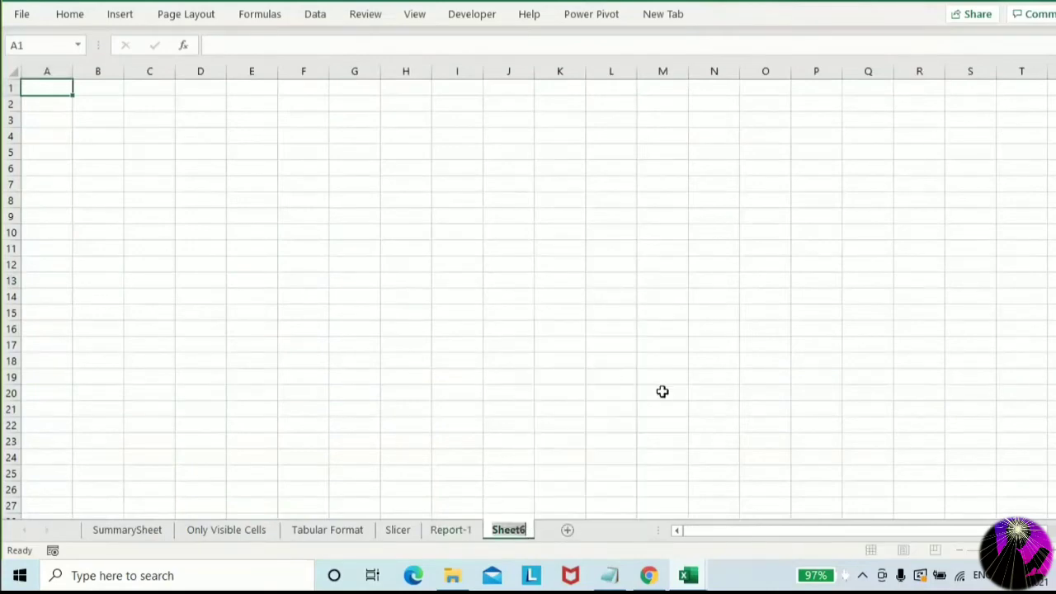
{"action": "type", "text": "Data Forma"}
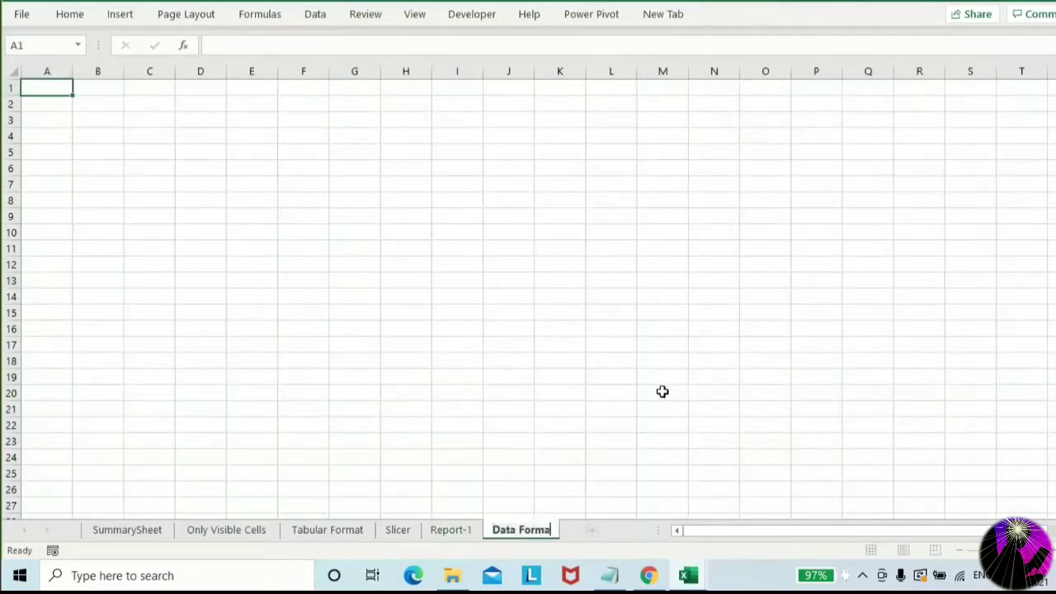
{"action": "type", "text": "ting"}
{"action": "left_click", "coordinate": [553, 378]}
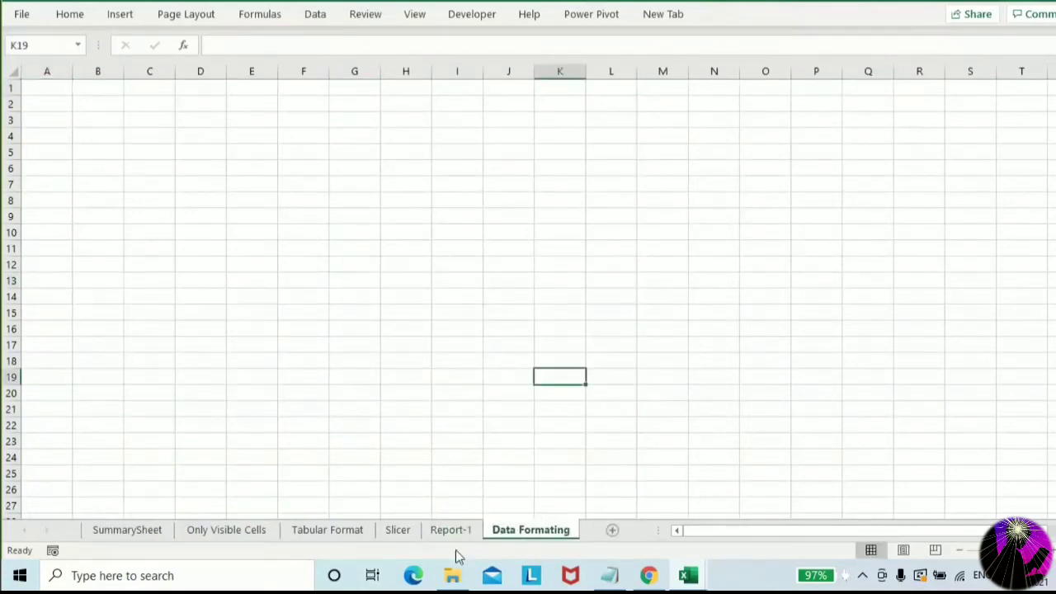
Switch to File Explorer and look through Desktop, Windows (D:) and New Volume (E:) for the class files
{"action": "left_click", "coordinate": [453, 575]}
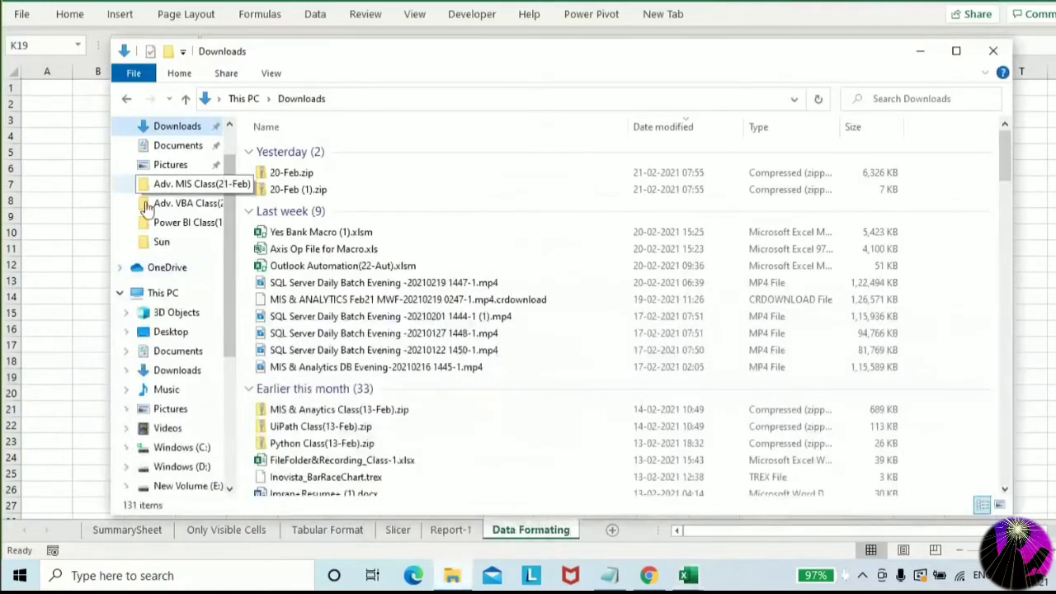
{"action": "left_click", "coordinate": [157, 334]}
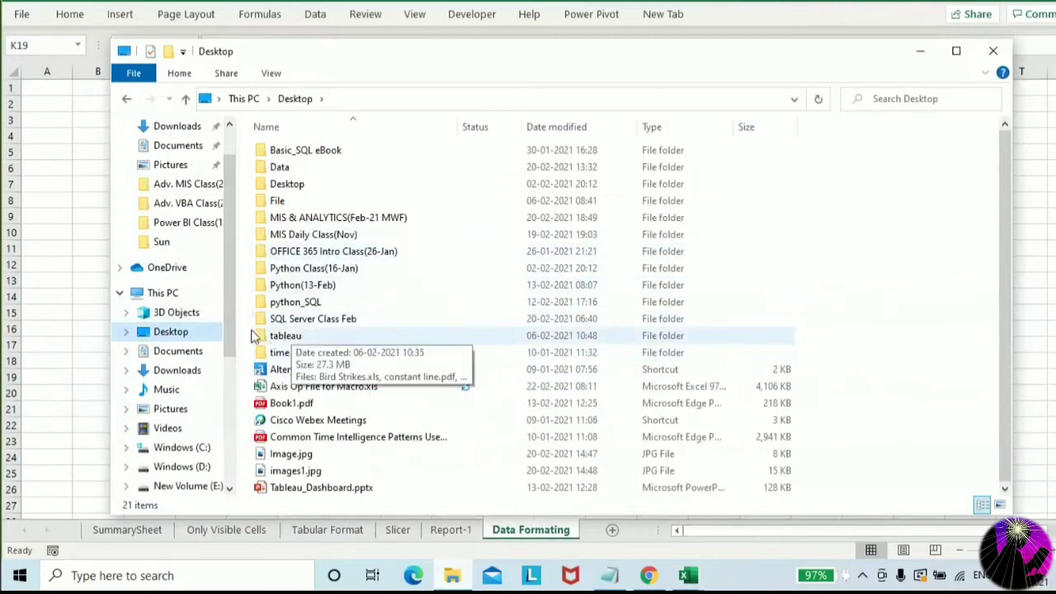
{"action": "left_click", "coordinate": [183, 467]}
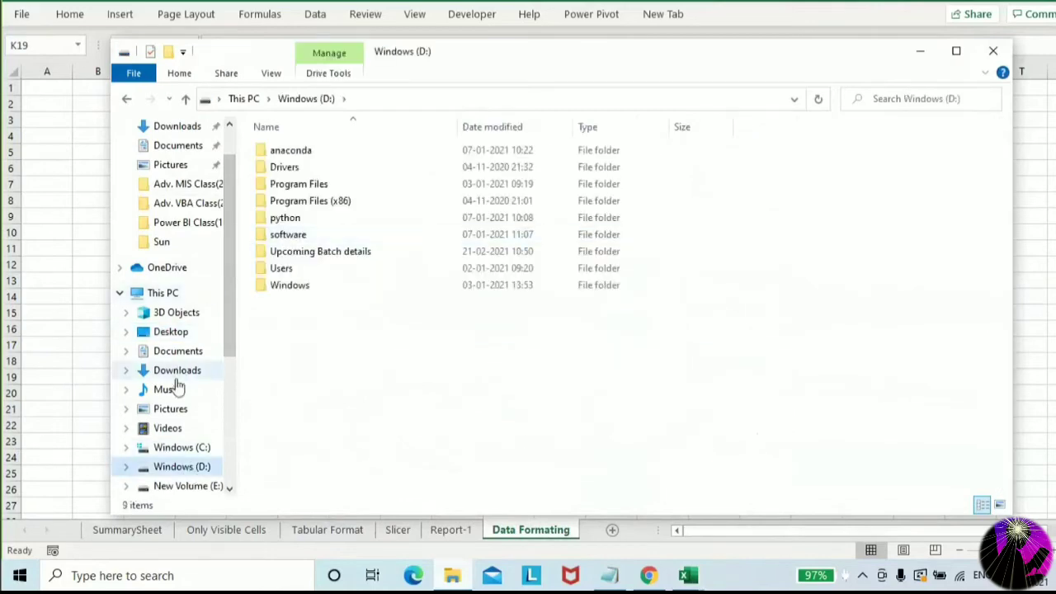
{"action": "left_click", "coordinate": [174, 330]}
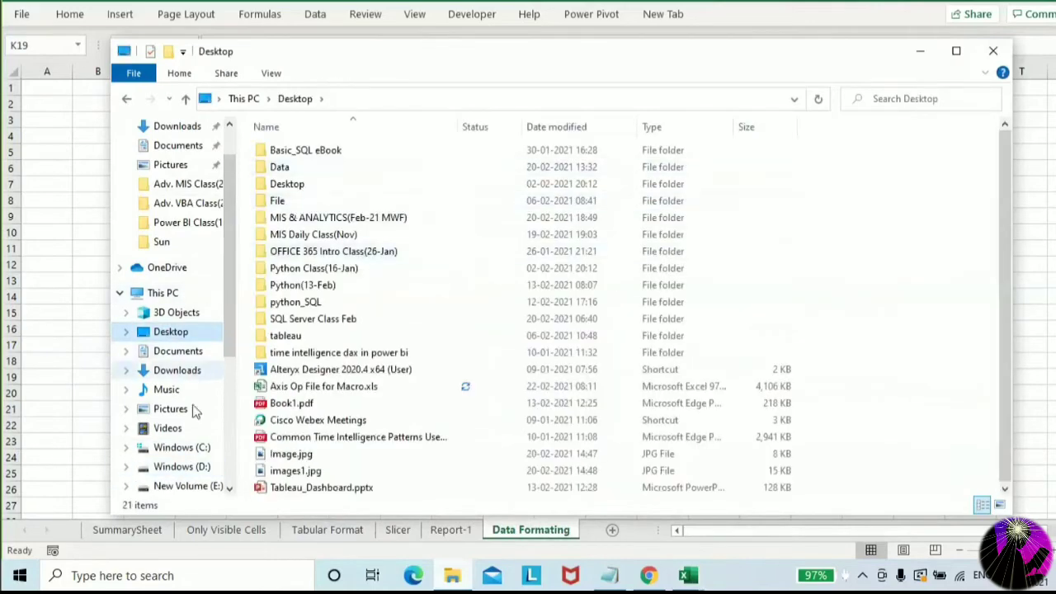
{"action": "left_click", "coordinate": [190, 487]}
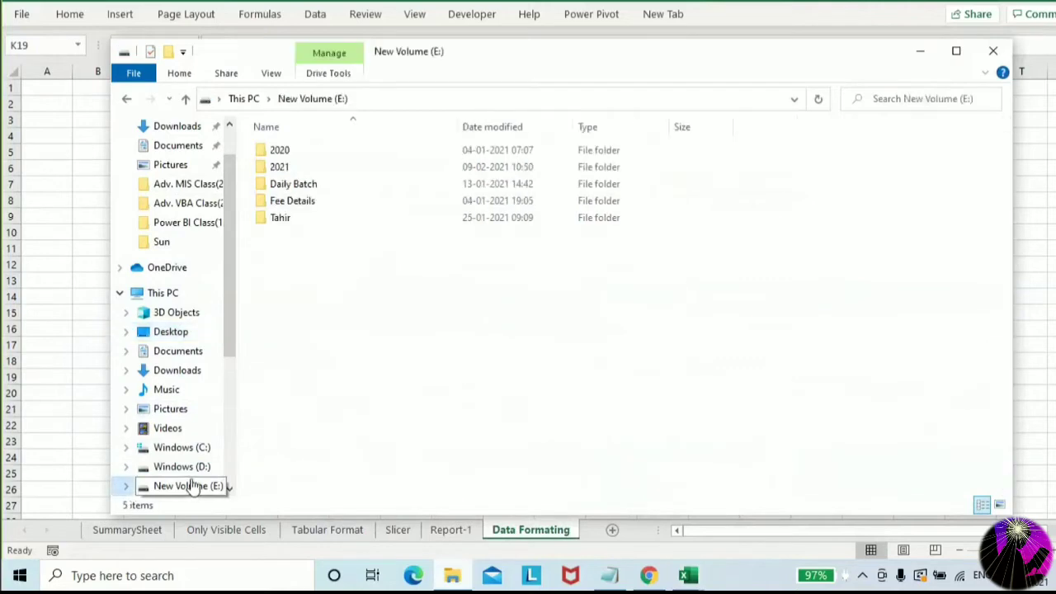
Browse drive E: to the folder Daily Batch > MIS DB Jan21 > Jan-21 > 14-Jan
{"action": "left_click", "coordinate": [302, 189]}
{"action": "double_click", "coordinate": [301, 189]}
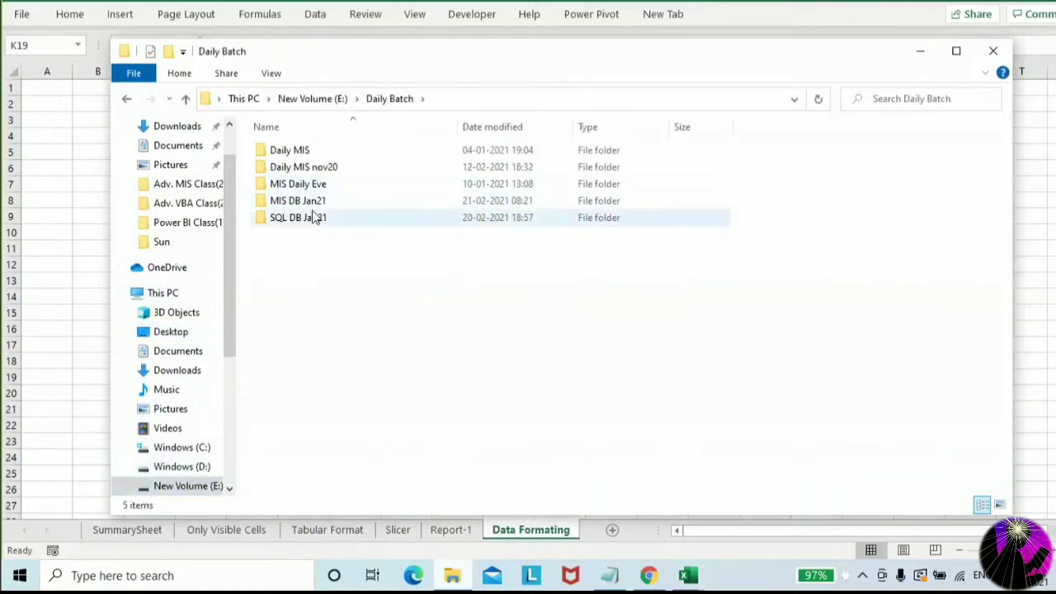
{"action": "double_click", "coordinate": [311, 203]}
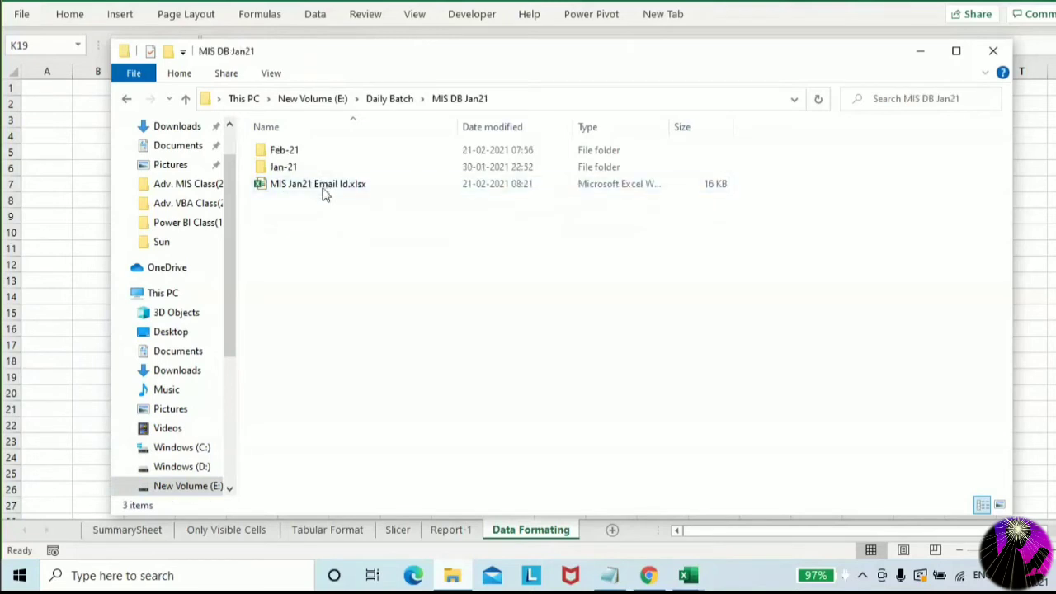
{"action": "left_click", "coordinate": [285, 168]}
{"action": "double_click", "coordinate": [285, 169]}
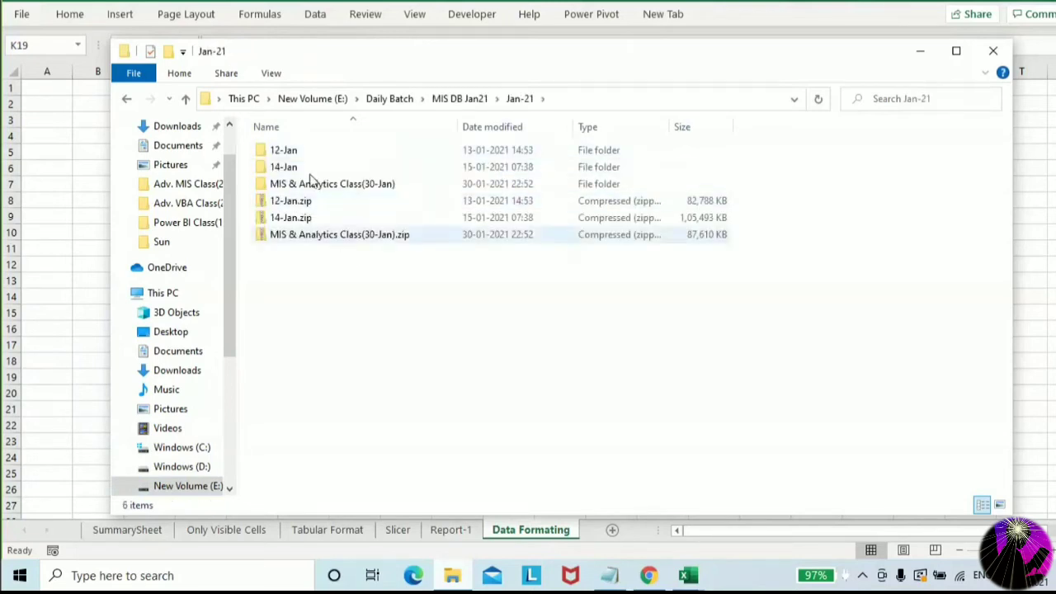
{"action": "double_click", "coordinate": [289, 167]}
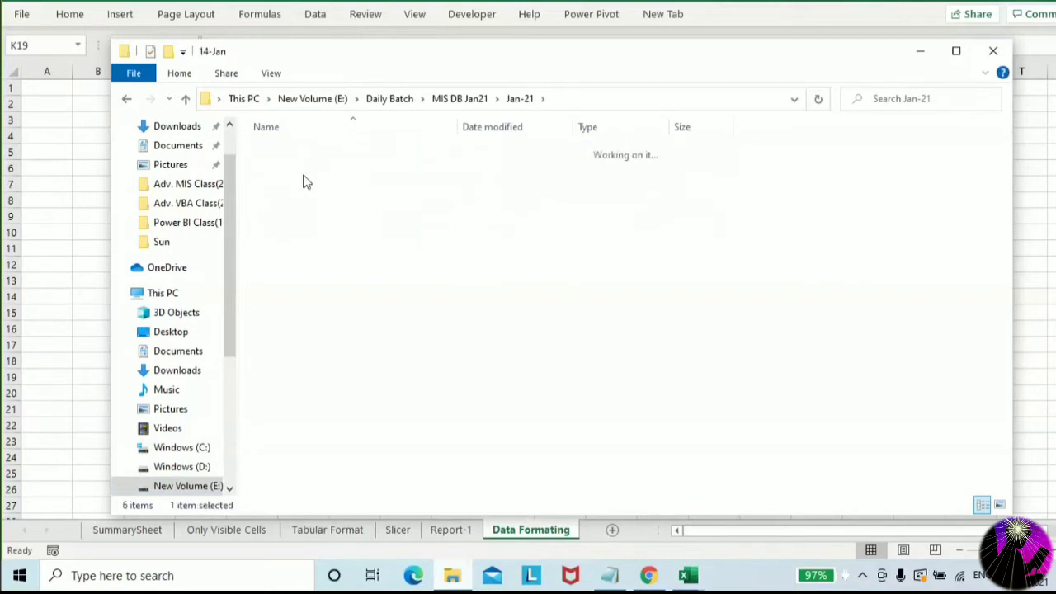
Open the workbook MIS & Analytics Basic Class(14-Jan).xlsx and check its SummarySheet
{"action": "double_click", "coordinate": [372, 169]}
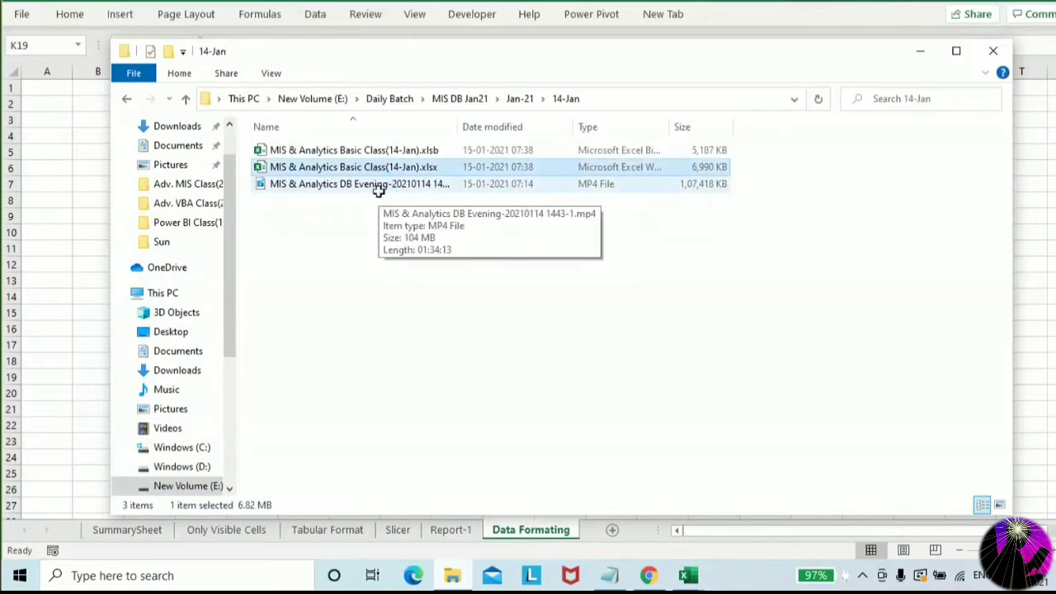
{"action": "left_click", "coordinate": [368, 202]}
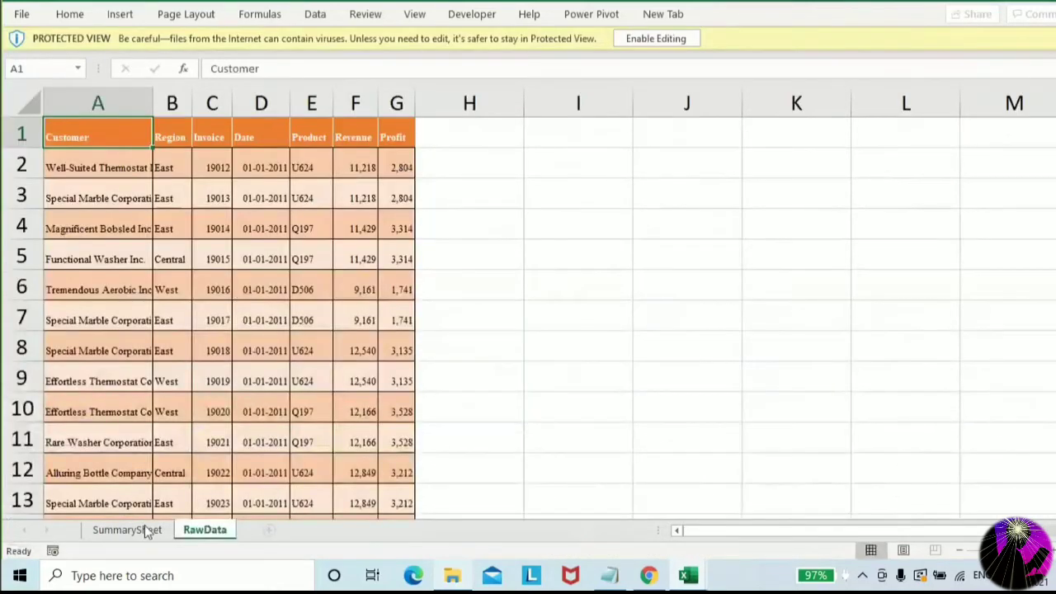
{"action": "left_click", "coordinate": [142, 526]}
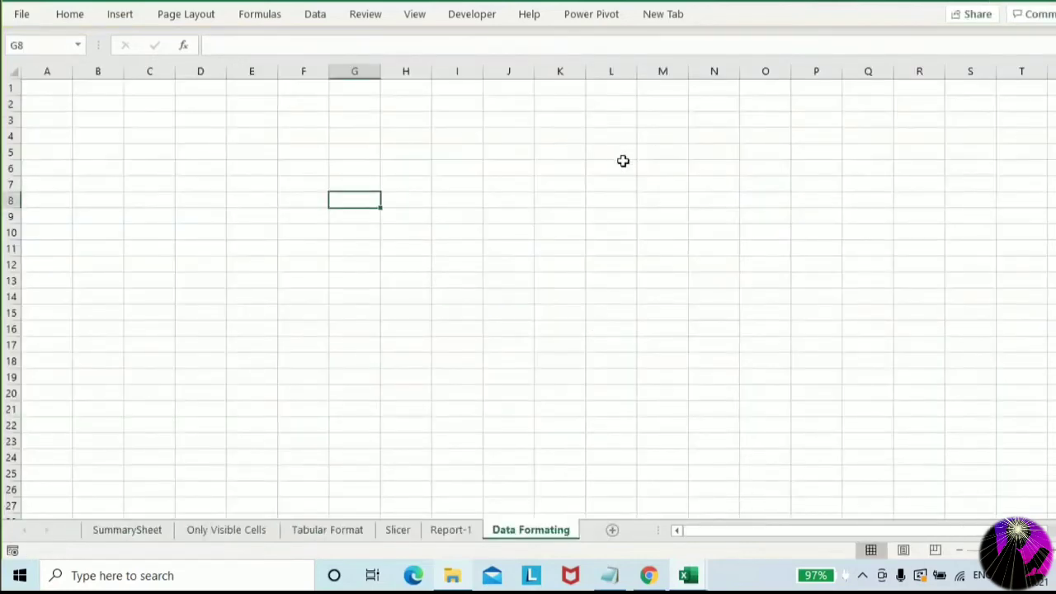
Return to File Explorer, check the contents of the 12-Jan folder and go back up to Daily Batch
{"action": "key", "text": "alt+Tab"}
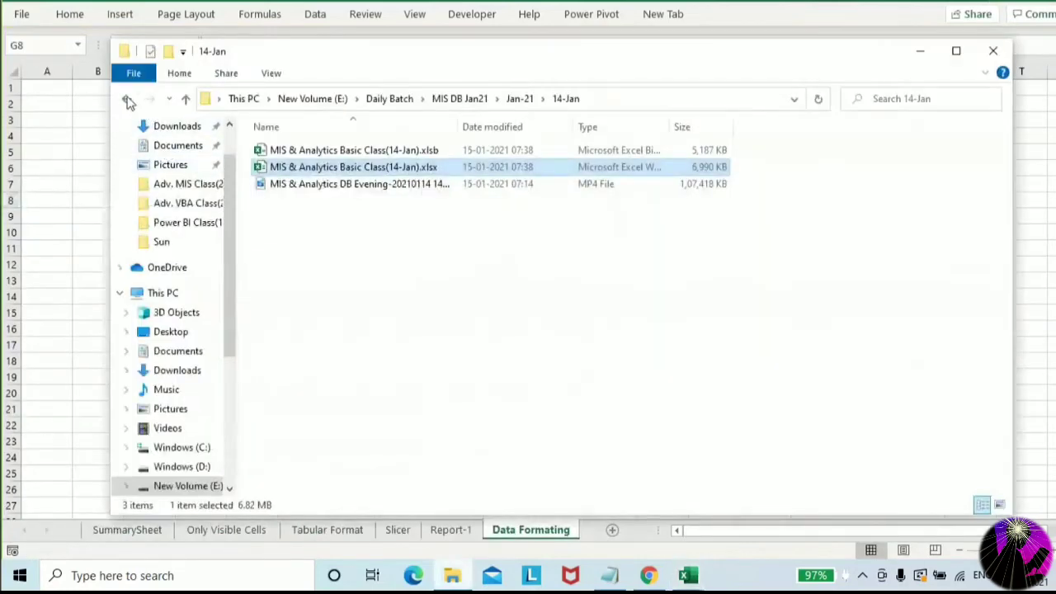
{"action": "left_click", "coordinate": [128, 100]}
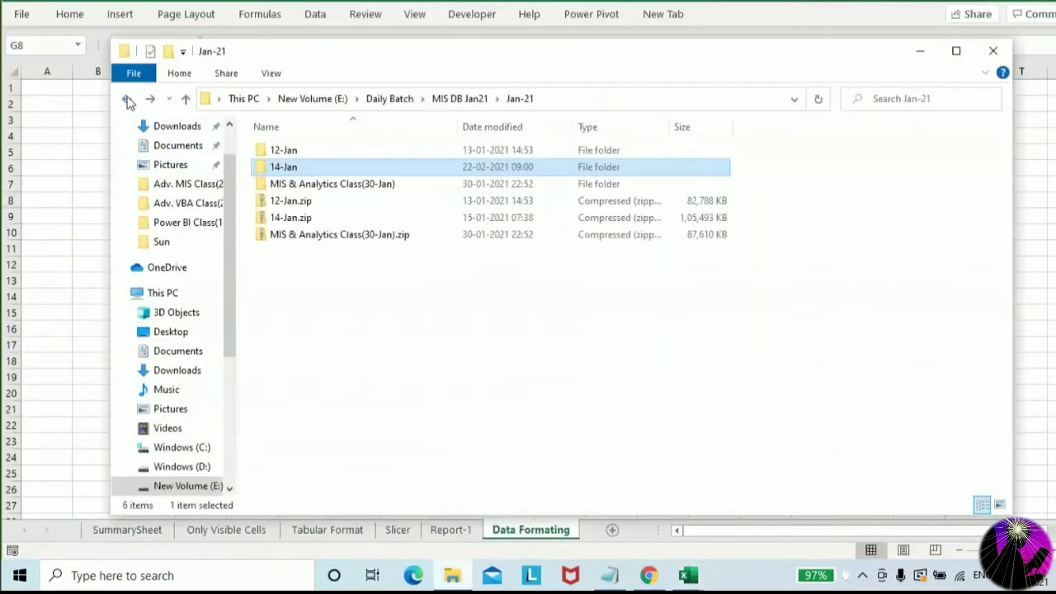
{"action": "double_click", "coordinate": [283, 152]}
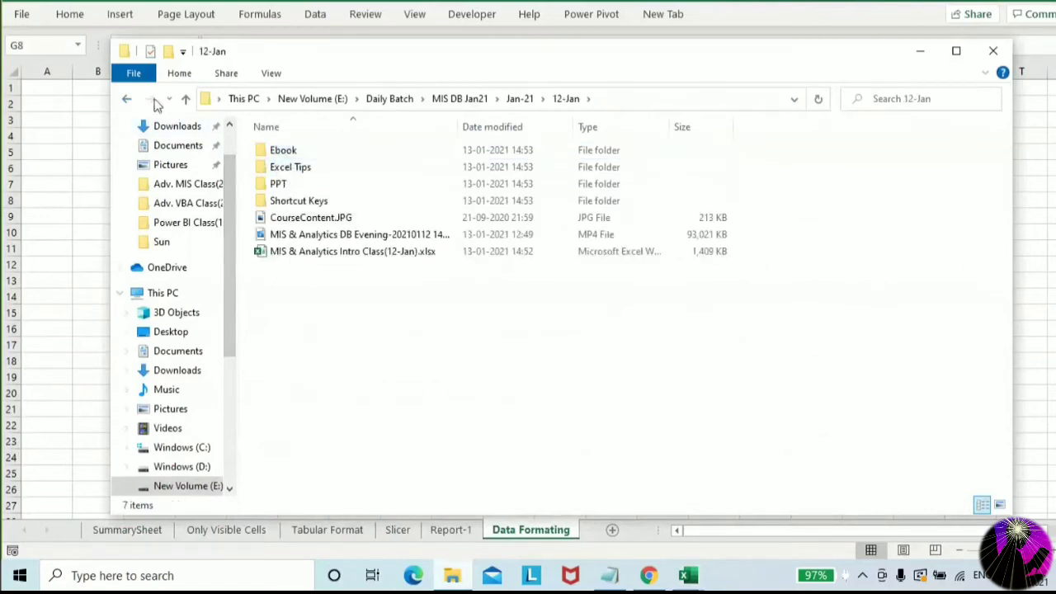
{"action": "left_click", "coordinate": [128, 100]}
{"action": "left_click", "coordinate": [128, 100]}
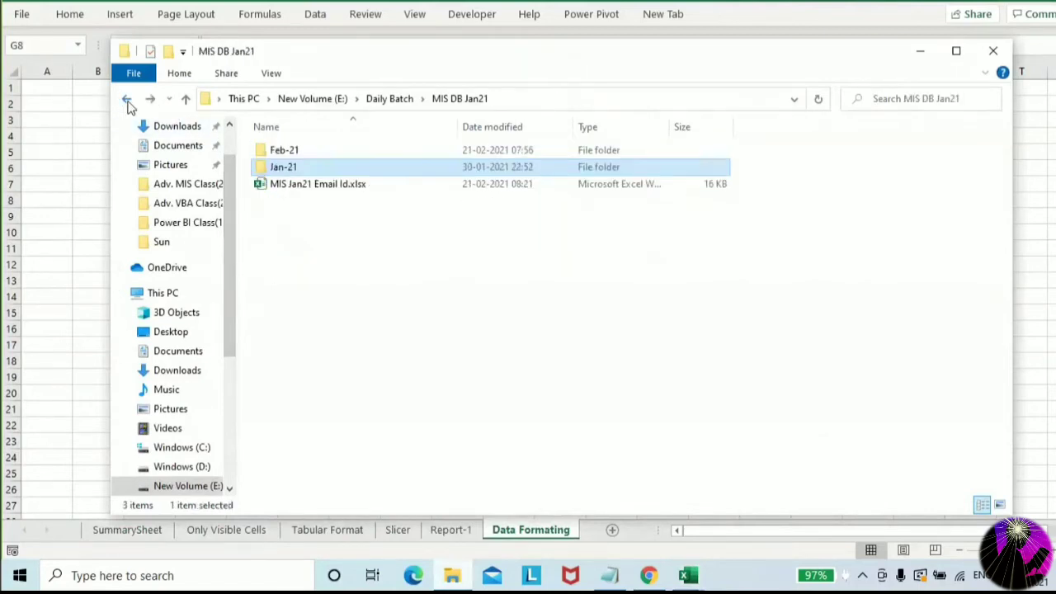
{"action": "left_click", "coordinate": [128, 100]}
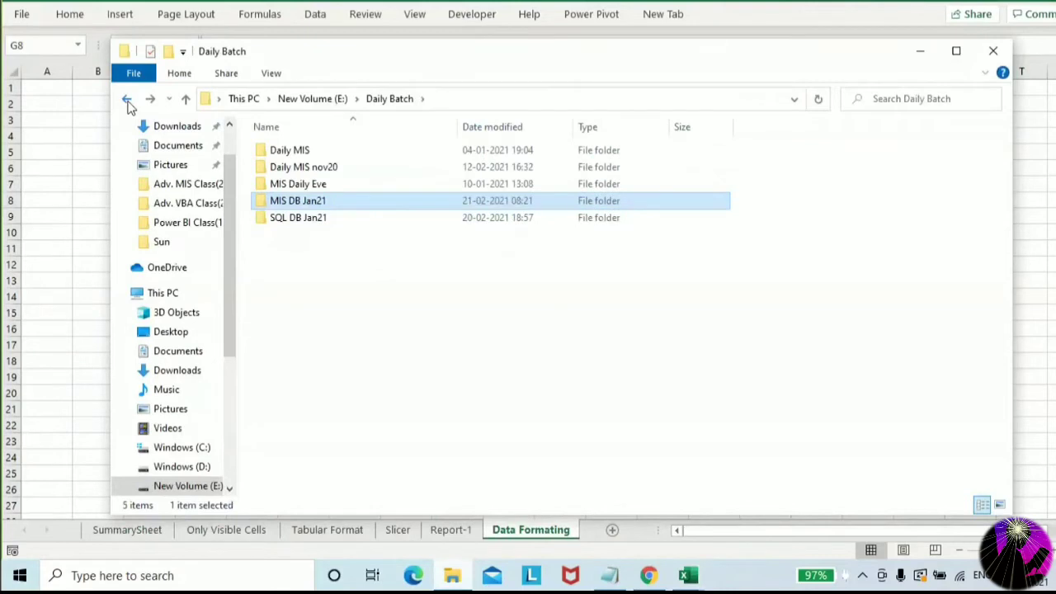
Browse to MIS Daily Eve > Sep-20 > 25-Sep and open Consolidate.xlsx
{"action": "double_click", "coordinate": [327, 189]}
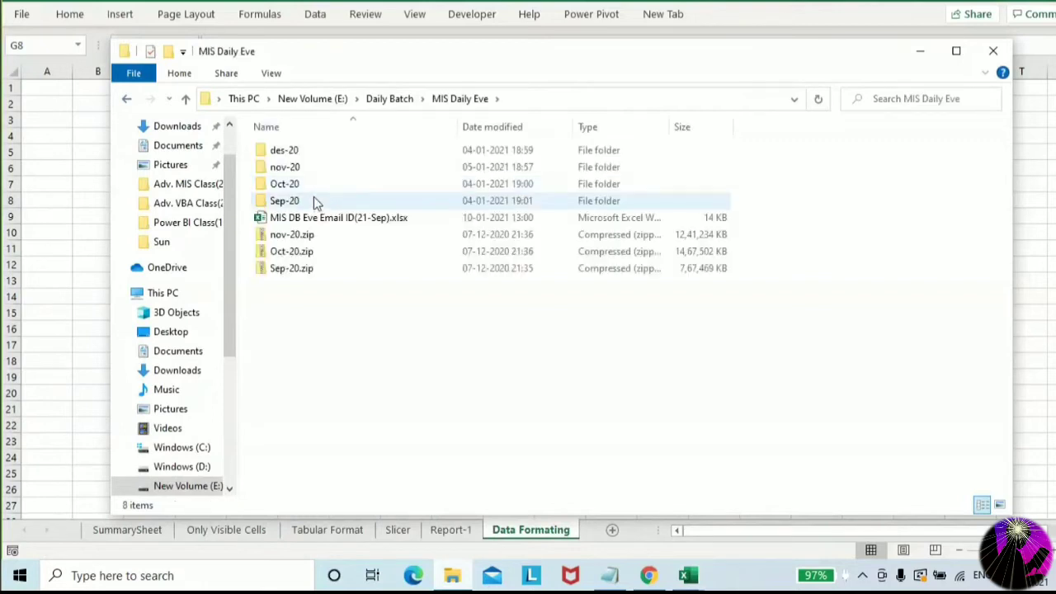
{"action": "left_click", "coordinate": [318, 190]}
{"action": "double_click", "coordinate": [311, 200]}
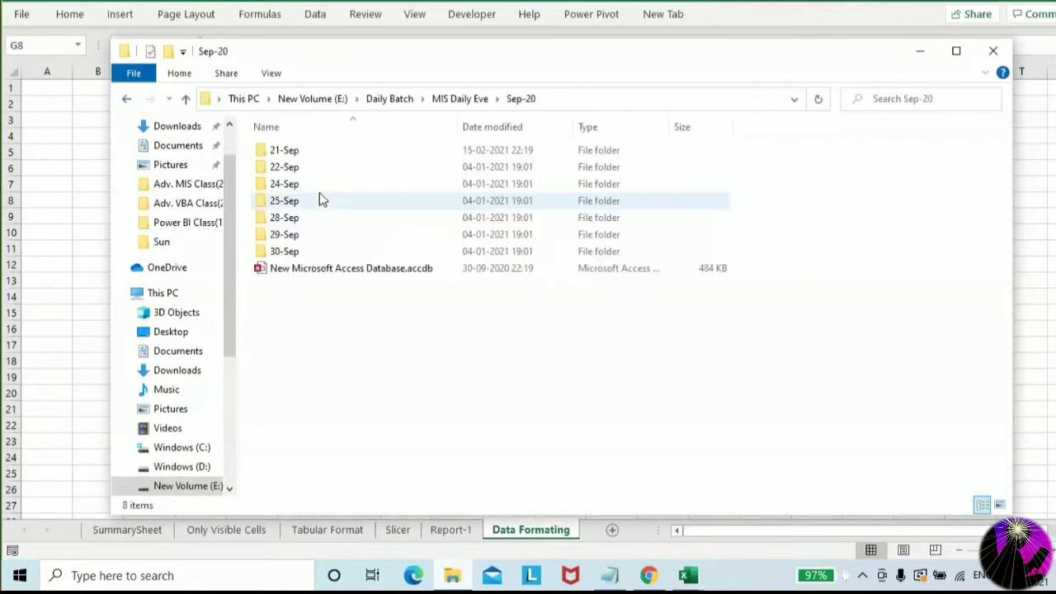
{"action": "double_click", "coordinate": [295, 200]}
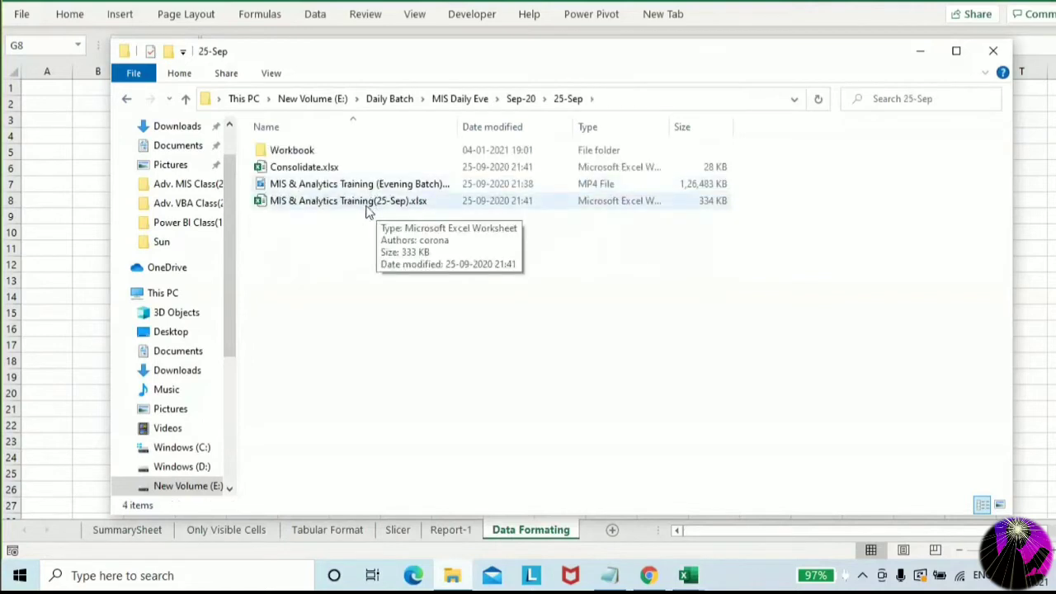
{"action": "double_click", "coordinate": [305, 168]}
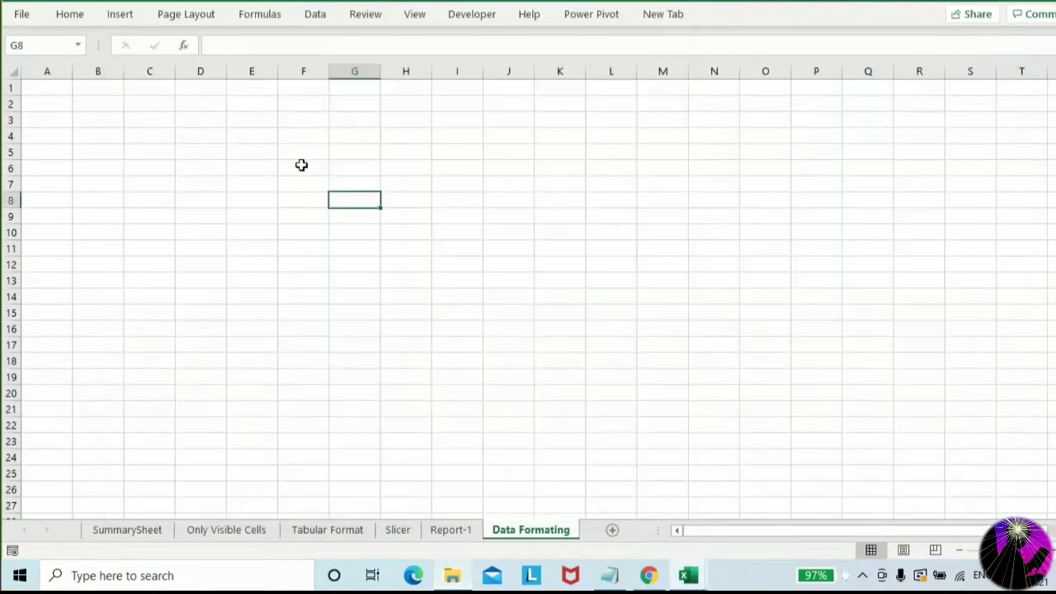
{"action": "left_click", "coordinate": [273, 165]}
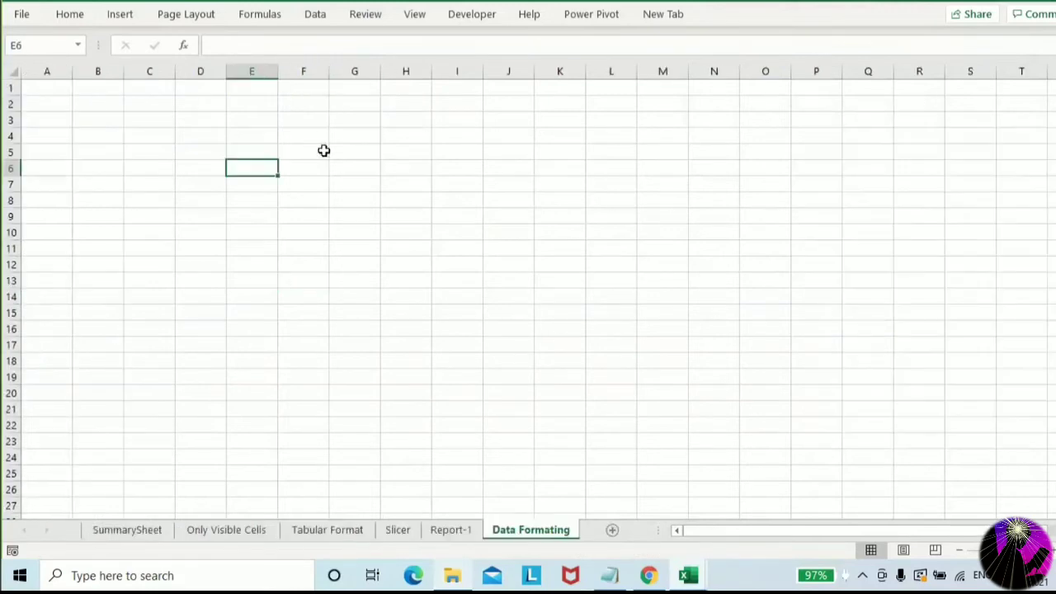
Review the Type of Tips entries from Only Visible Cells to Data Formating on SummarySheet
{"action": "left_click", "coordinate": [142, 532]}
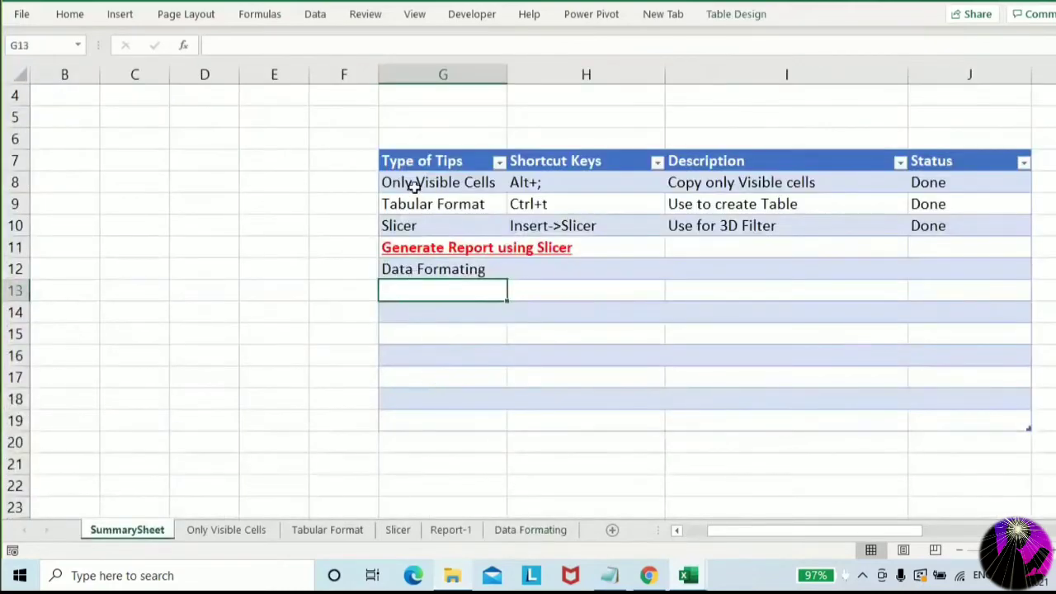
{"action": "left_click_drag", "start_coordinate": [412, 183], "coordinate": [407, 239]}
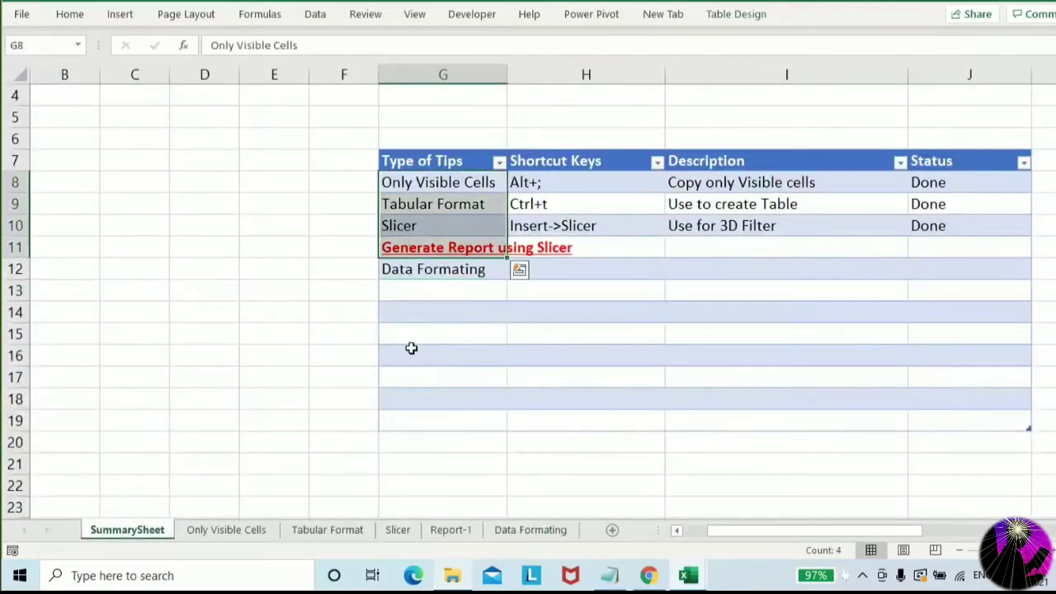
{"action": "left_click_drag", "start_coordinate": [408, 275], "coordinate": [410, 312]}
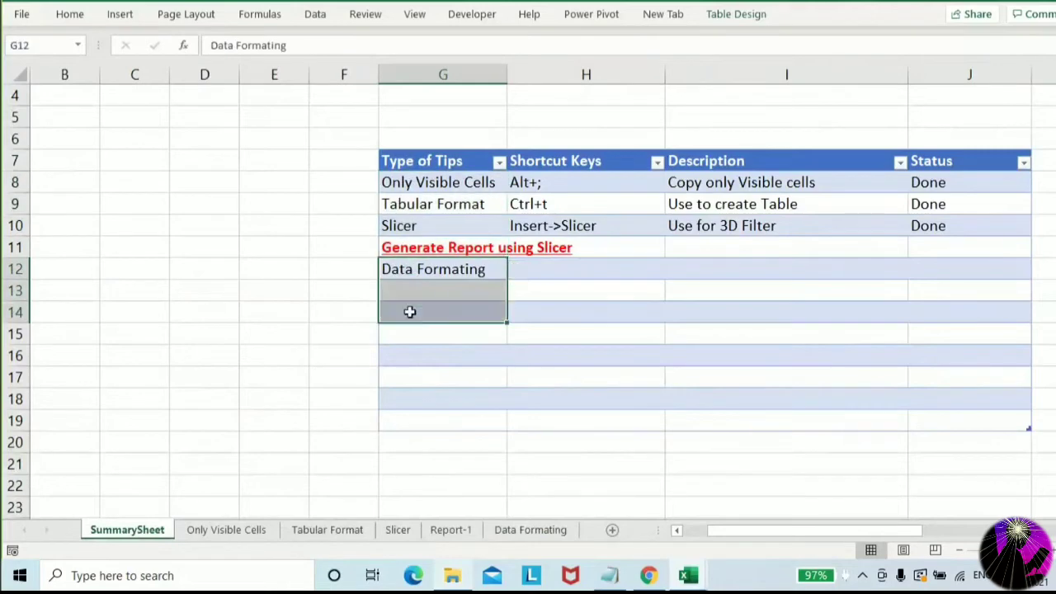
Return to the 25-Sep folder and open MIS & Analytics Training(25-Sep).xlsx
{"action": "key", "text": "alt+Tab"}
{"action": "key", "text": "alt+Tab"}
{"action": "key", "text": "Tab"}
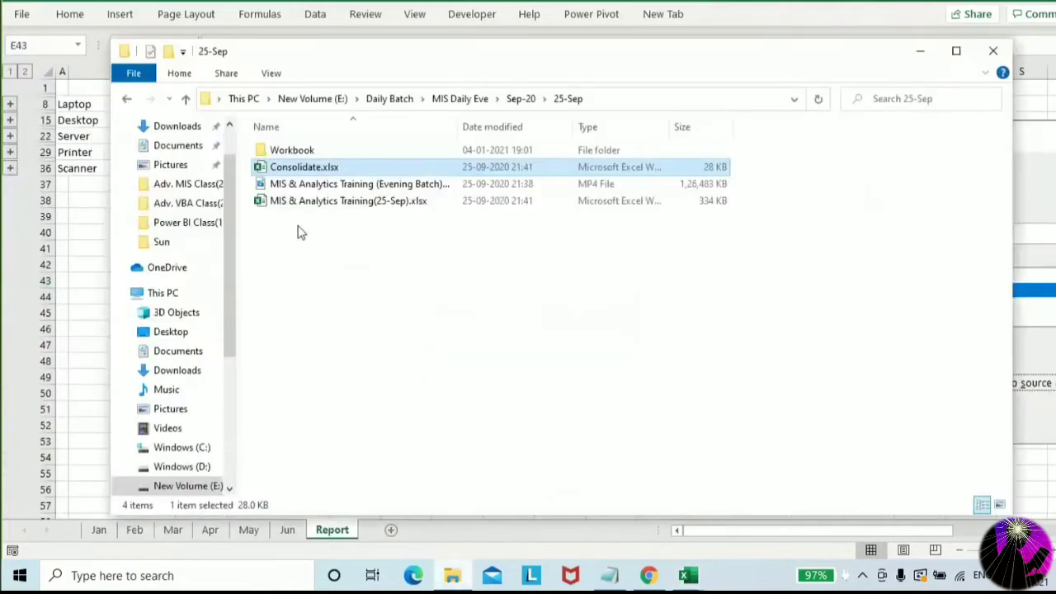
{"action": "left_click", "coordinate": [301, 228]}
{"action": "double_click", "coordinate": [315, 204]}
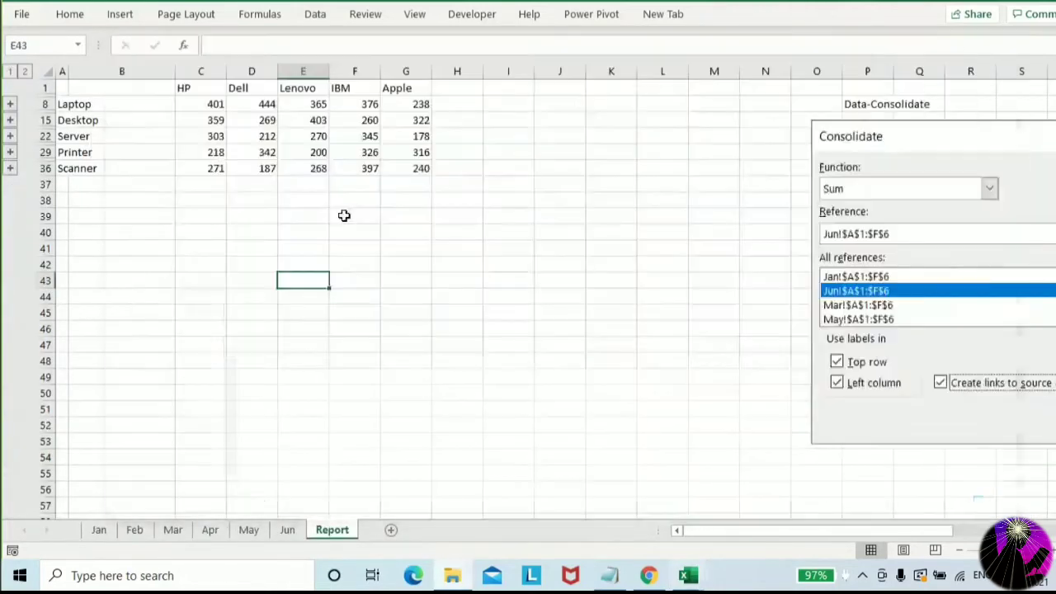
{"action": "left_click", "coordinate": [262, 212]}
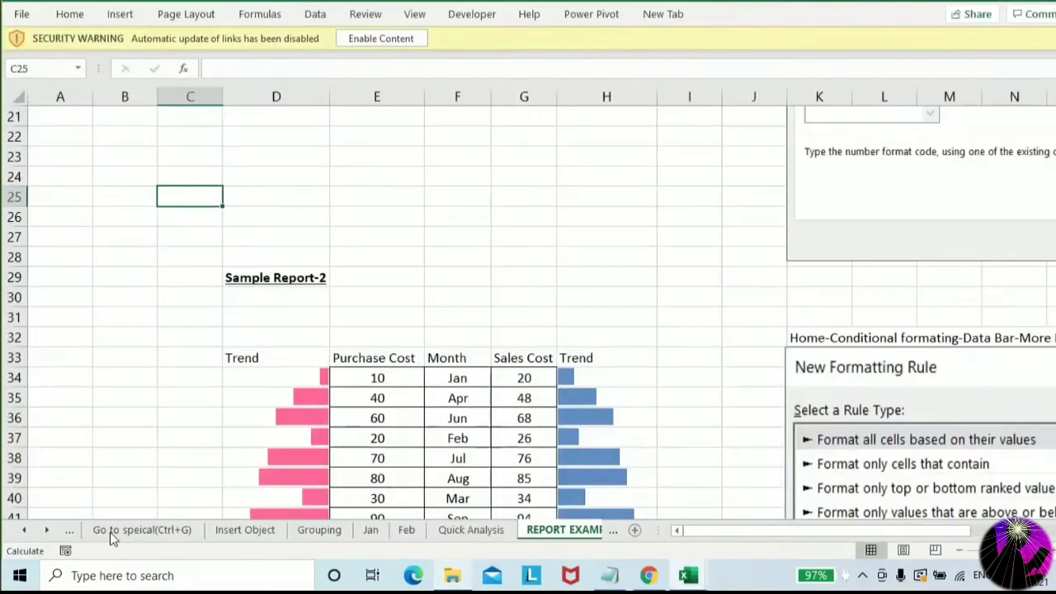
Look through the sheets from Tabular Format to Feb, rechecking Grouping, Insert Object and Go to speical(Ctrl+G), for data formatting examples
{"action": "left_click", "coordinate": [27, 530]}
{"action": "left_click", "coordinate": [28, 530]}
{"action": "left_click", "coordinate": [28, 531]}
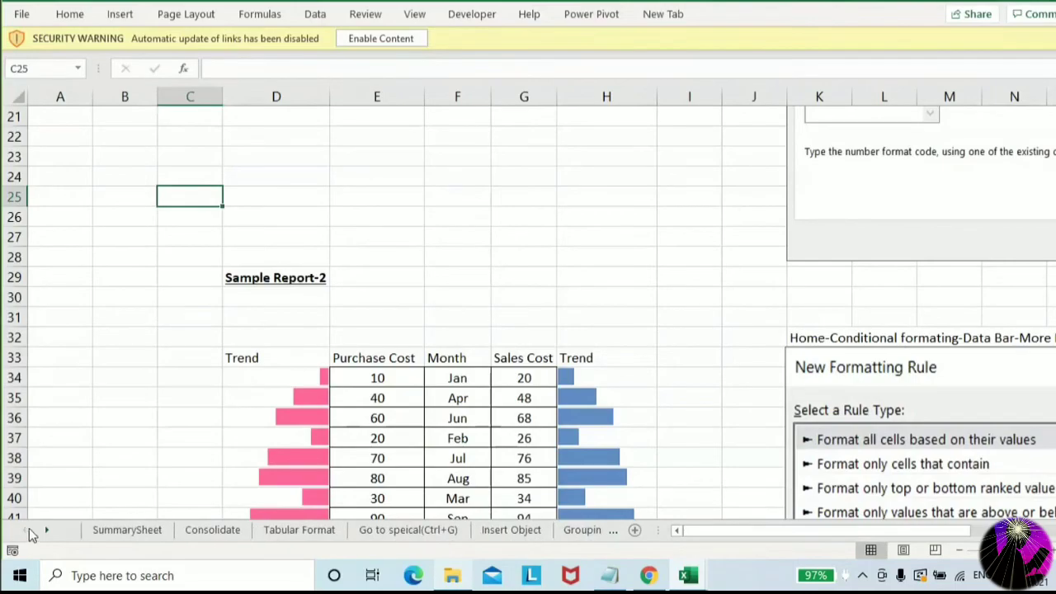
{"action": "left_click", "coordinate": [287, 534]}
{"action": "left_click", "coordinate": [407, 531]}
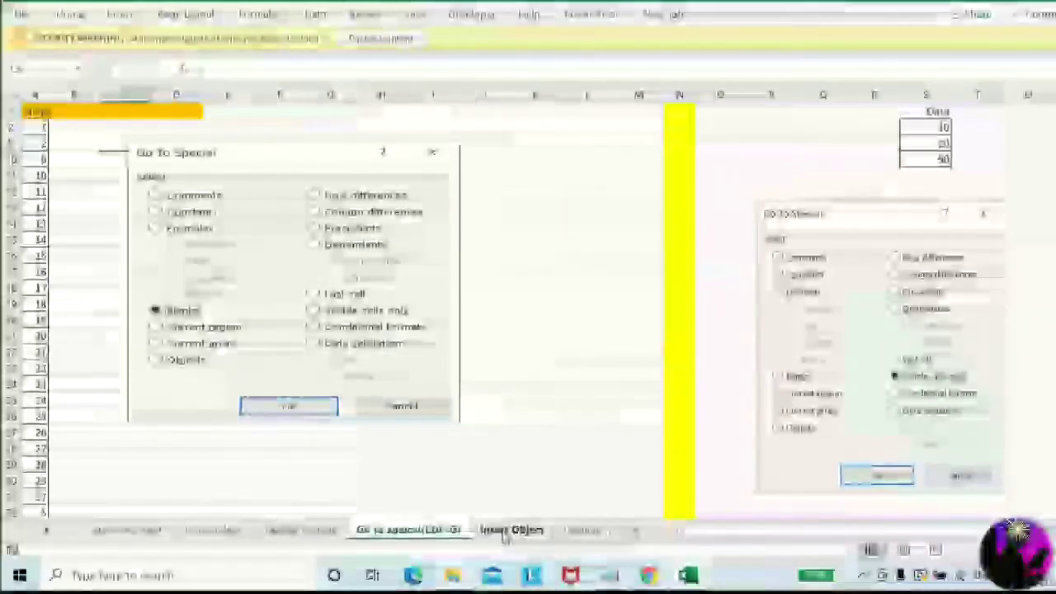
{"action": "left_click", "coordinate": [507, 532]}
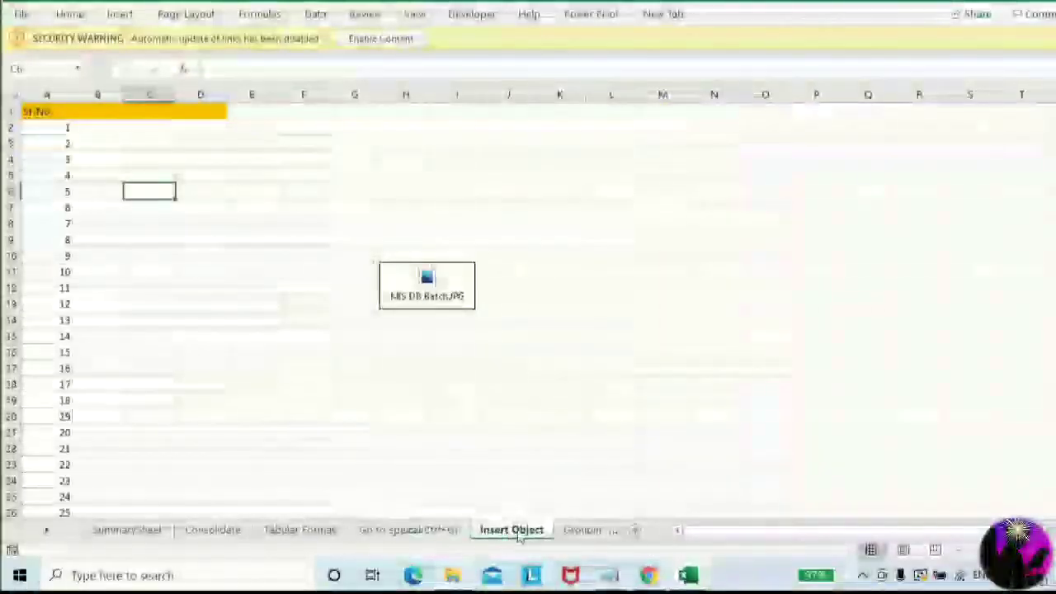
{"action": "left_click", "coordinate": [580, 532]}
{"action": "left_click", "coordinate": [582, 531]}
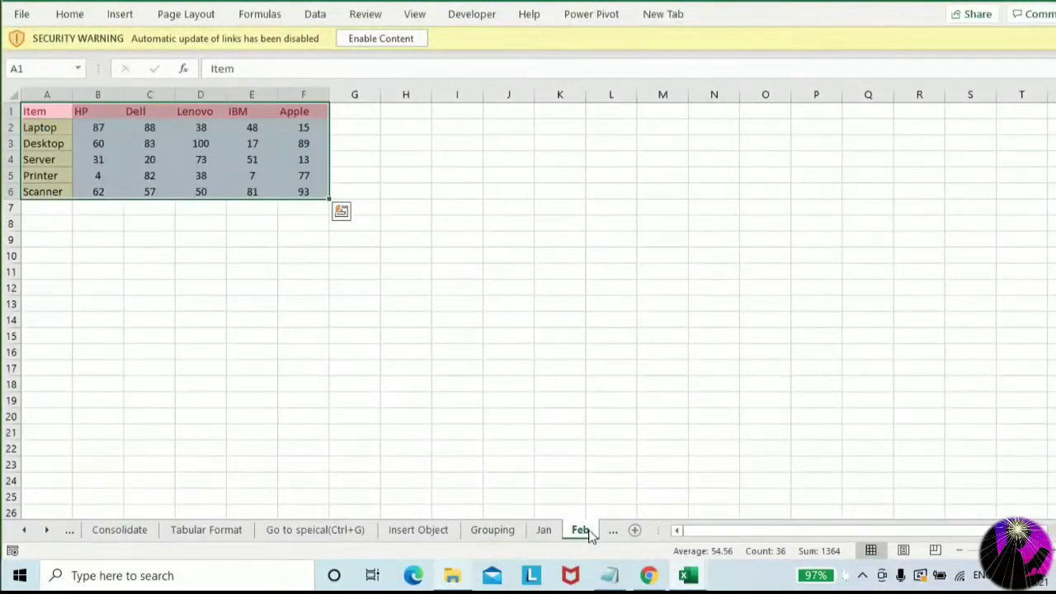
{"action": "left_click", "coordinate": [635, 530]}
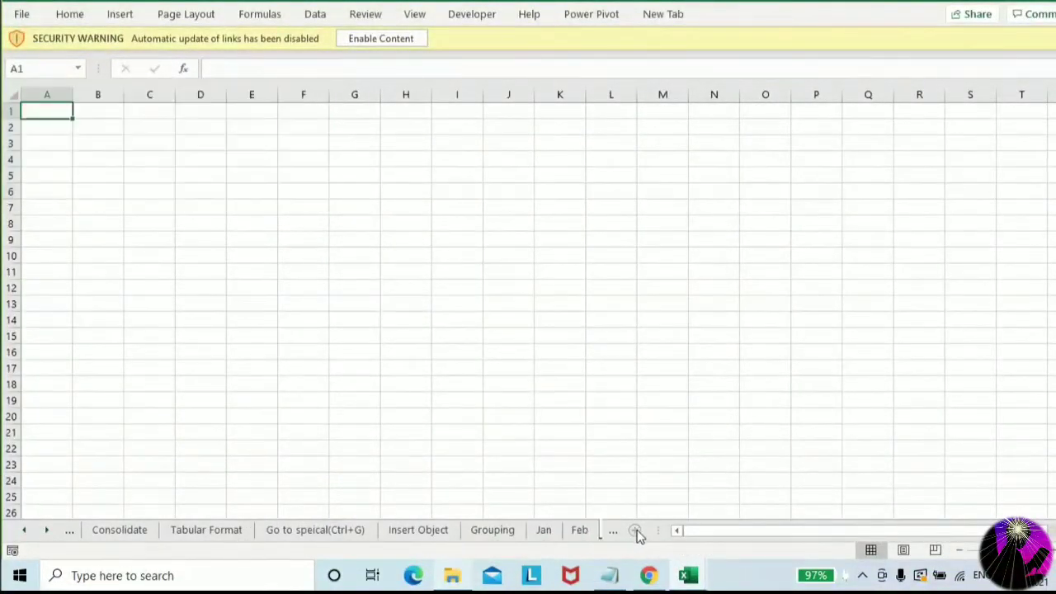
{"action": "left_click", "coordinate": [582, 532]}
{"action": "left_click", "coordinate": [491, 532]}
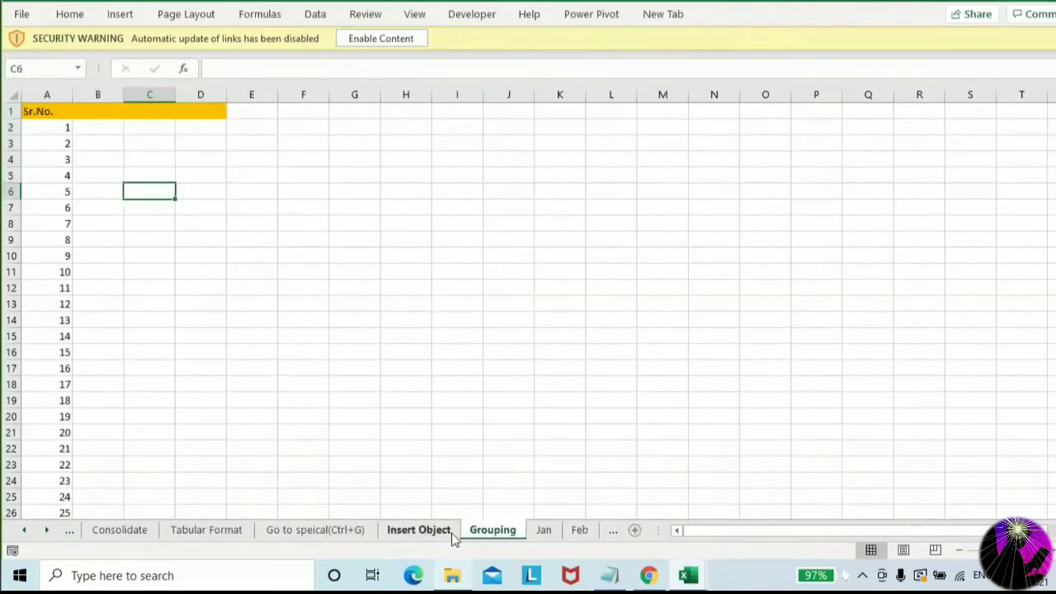
{"action": "left_click", "coordinate": [418, 532]}
{"action": "left_click", "coordinate": [312, 531]}
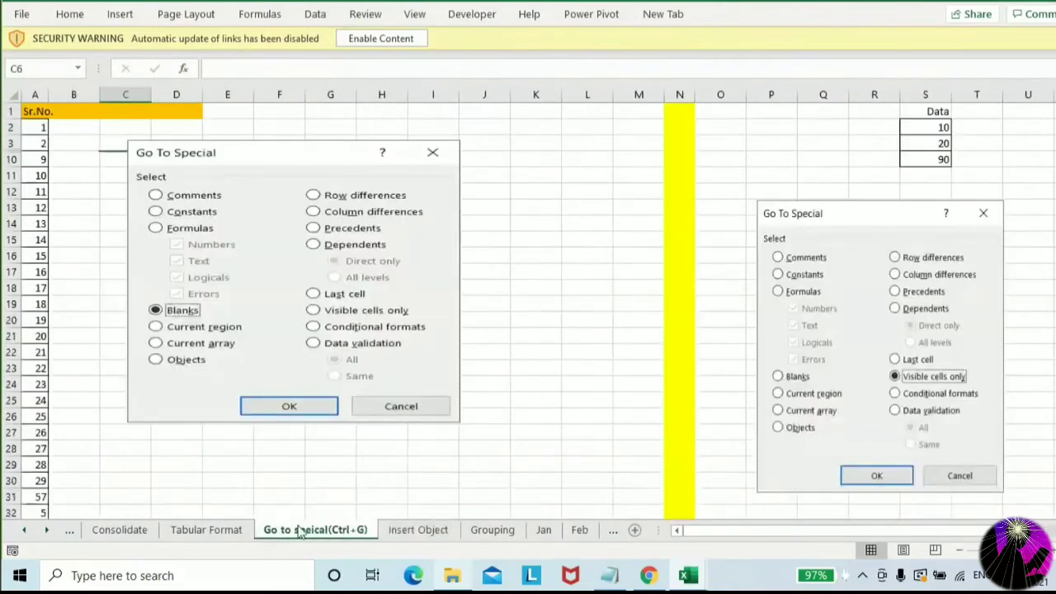
Return to File Explorer, go up to Sep-20, enter the 24-Sep folder and open MIS & Analytics Report (24-Sep).xlsm
{"action": "key", "text": "alt+Tab"}
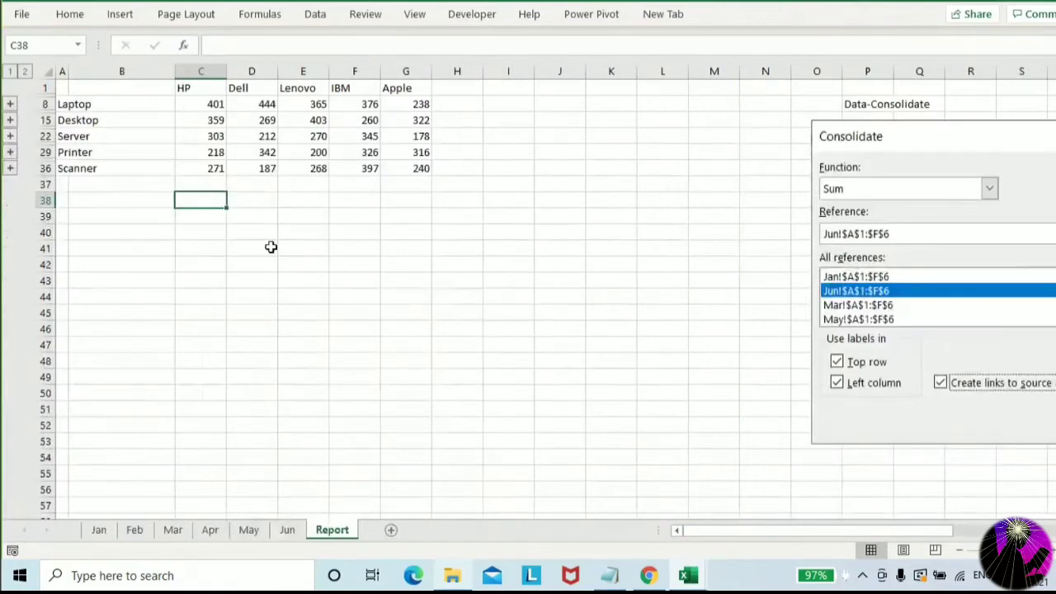
{"action": "key", "text": "alt+Tab"}
{"action": "key", "text": "alt+Tab"}
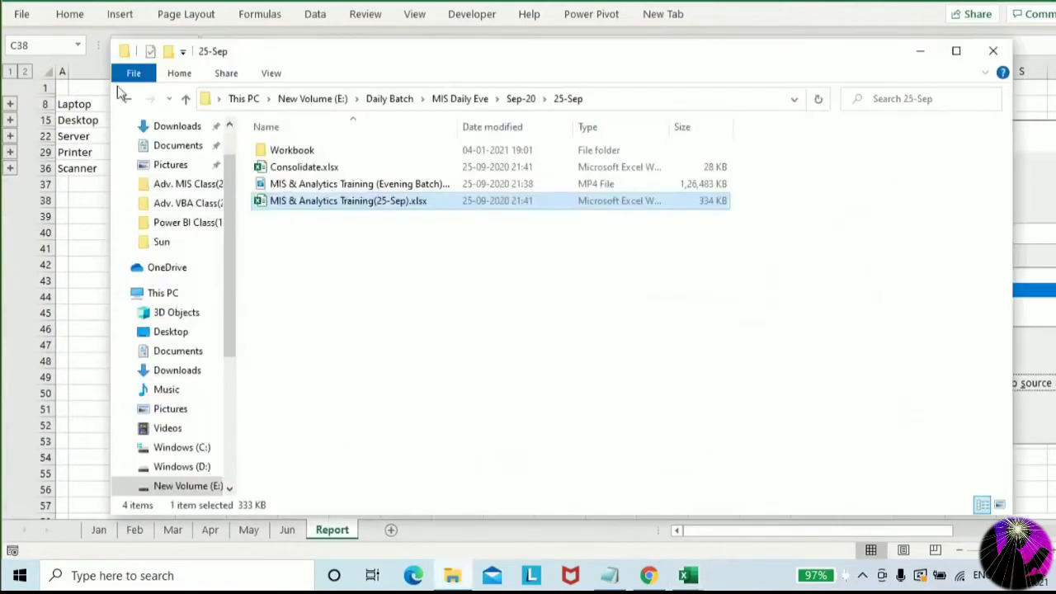
{"action": "left_click", "coordinate": [127, 99]}
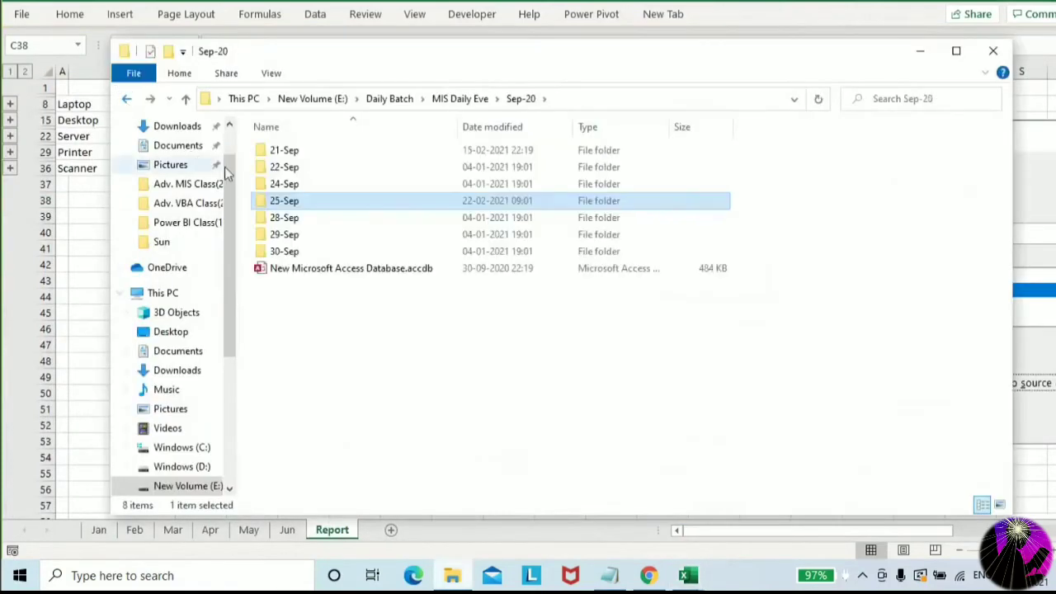
{"action": "double_click", "coordinate": [282, 184]}
{"action": "left_click", "coordinate": [339, 169]}
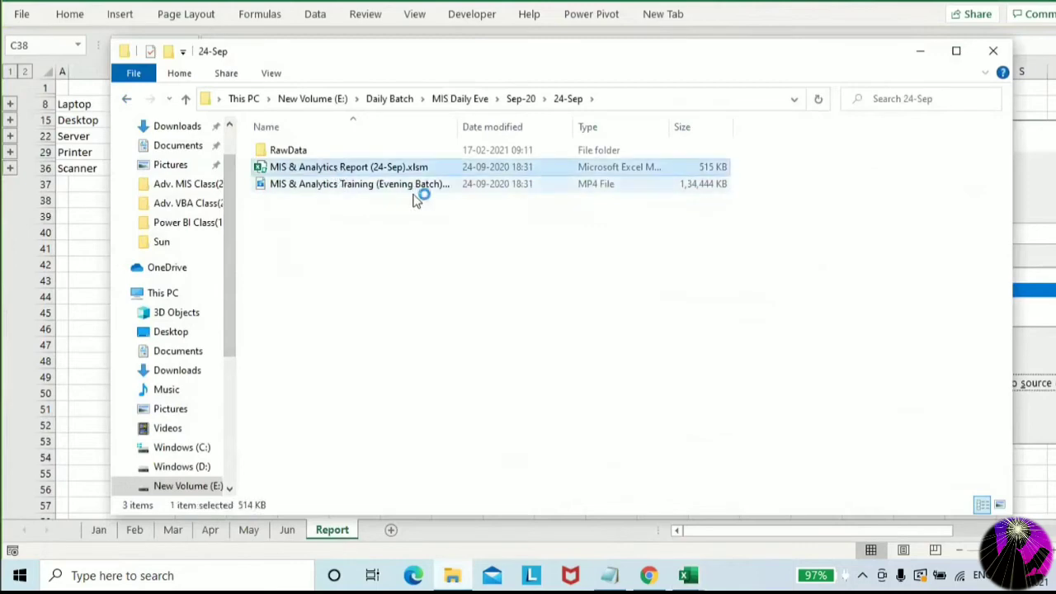
Switch to the workbook containing the reporting tips table with the Only Visible Cells entry and open its Data Formating sheet
{"action": "key", "text": "alt+Tab"}
{"action": "left_click", "coordinate": [344, 230]}
{"action": "left_click", "coordinate": [285, 216]}
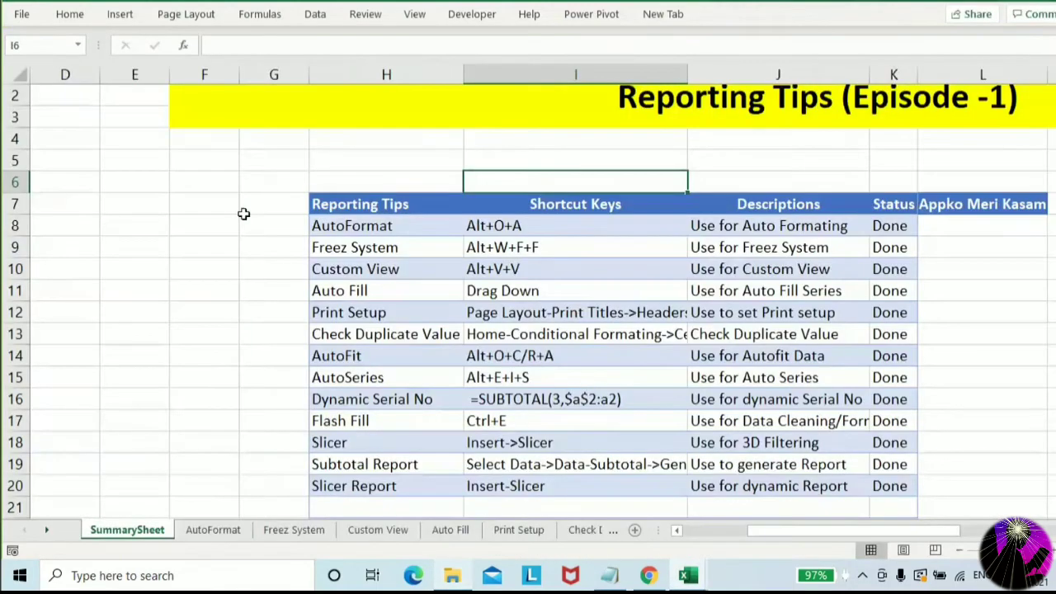
{"action": "scroll", "coordinate": [271, 229], "scroll_direction": "down", "scroll_amount": 1}
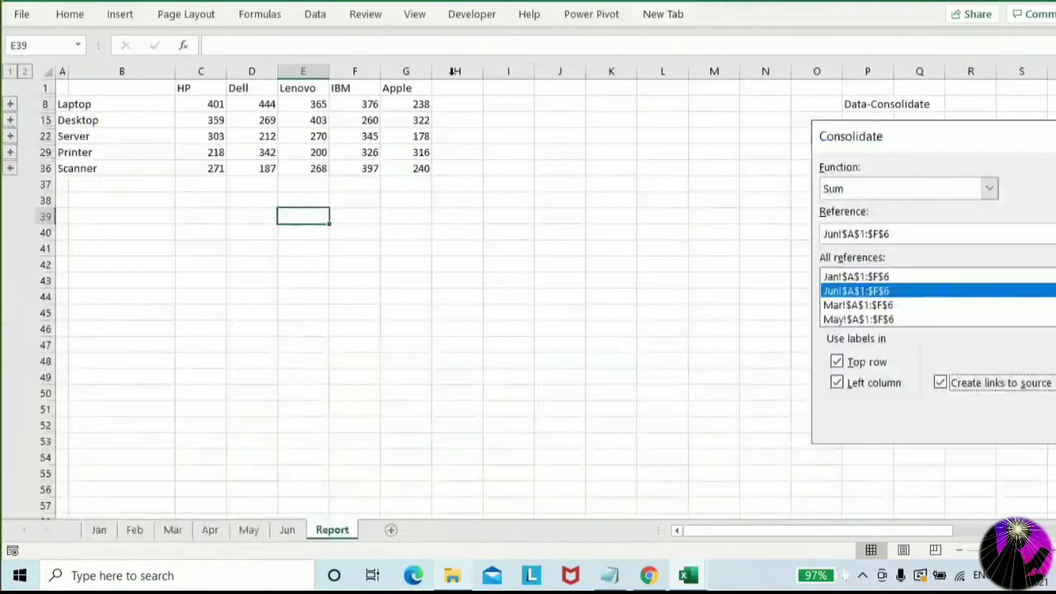
{"action": "key", "text": "alt+Tab"}
{"action": "key", "text": "alt+Tab"}
{"action": "key", "text": "alt+Tab"}
{"action": "key", "text": "alt+Tab"}
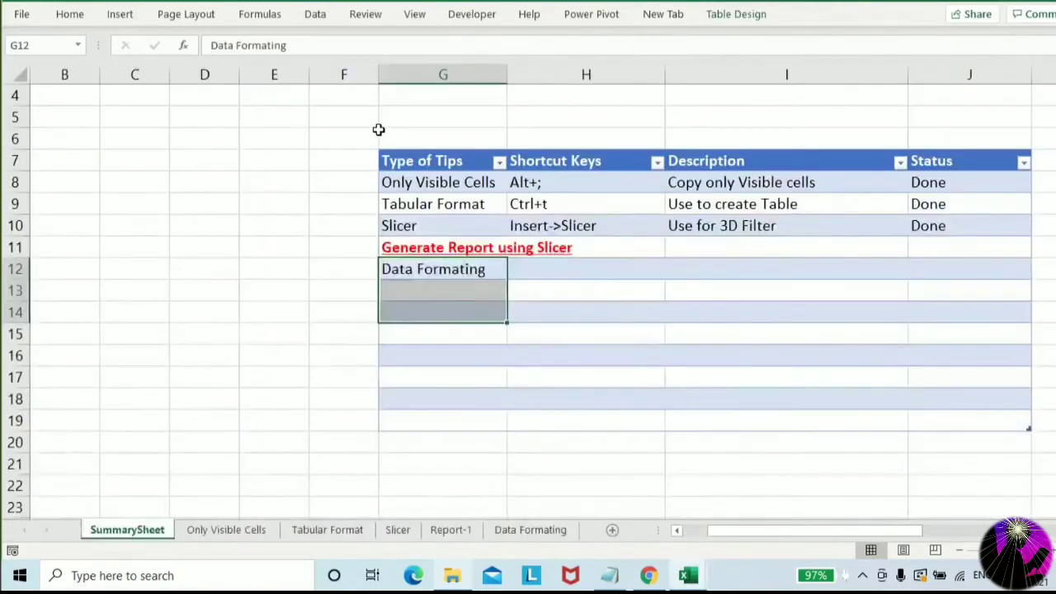
{"action": "left_click", "coordinate": [561, 530]}
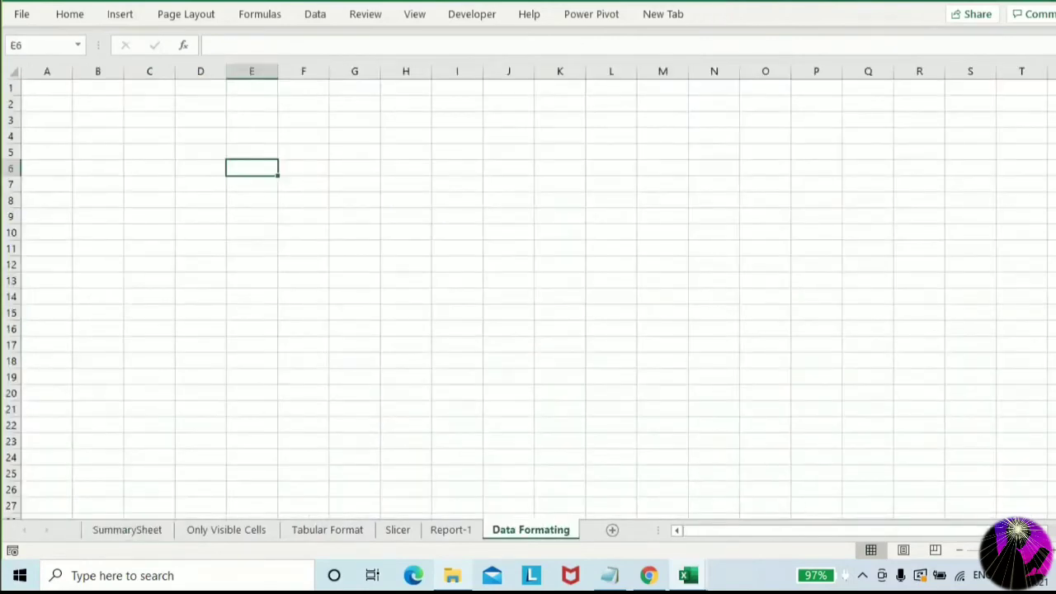
{"action": "scroll", "coordinate": [167, 134], "scroll_direction": "up", "scroll_amount": 3, "text": "ctrl"}
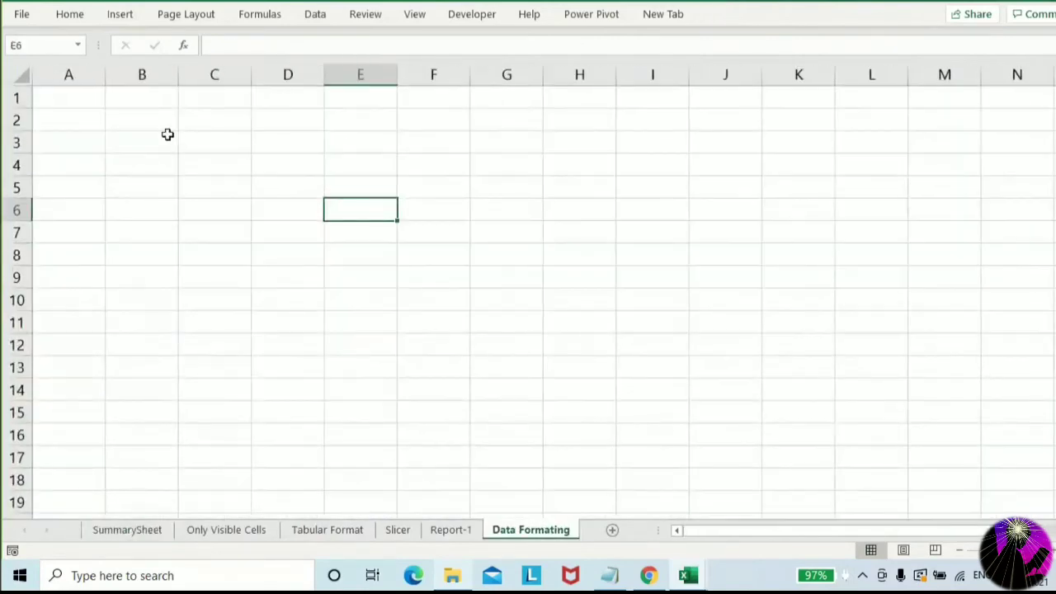
Enter Mon in cell B1 of the Data Formating sheet
{"action": "left_click", "coordinate": [163, 99]}
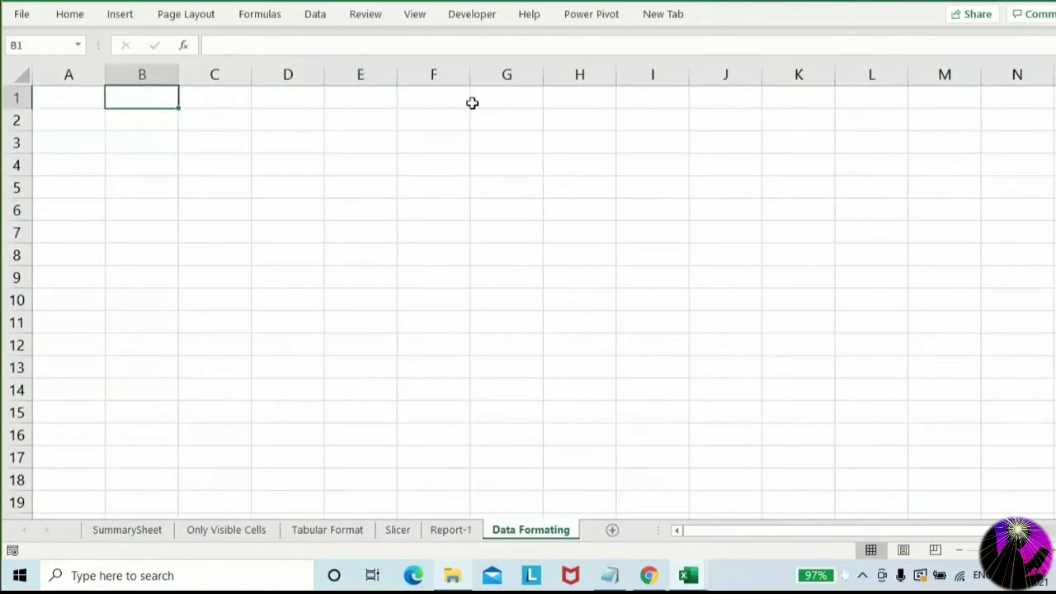
{"action": "key", "text": "Left"}
{"action": "key", "text": "Right"}
{"action": "key", "text": "Right"}
{"action": "key", "text": "Right"}
{"action": "key", "text": "Right"}
{"action": "key", "text": "Left"}
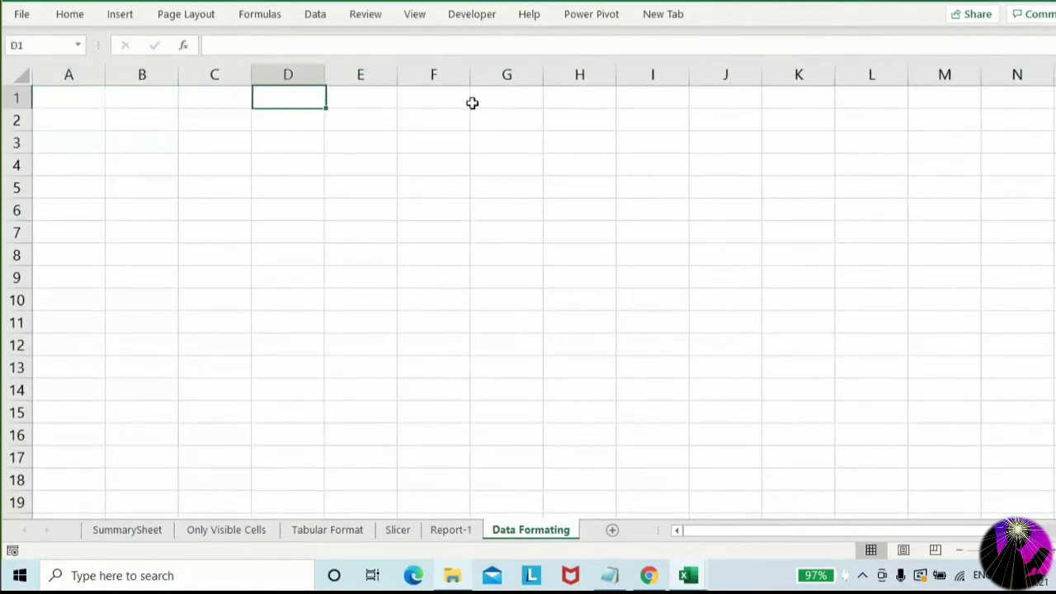
{"action": "key", "text": "Left"}
{"action": "key", "text": "Left"}
{"action": "type", "text": "Mo"}
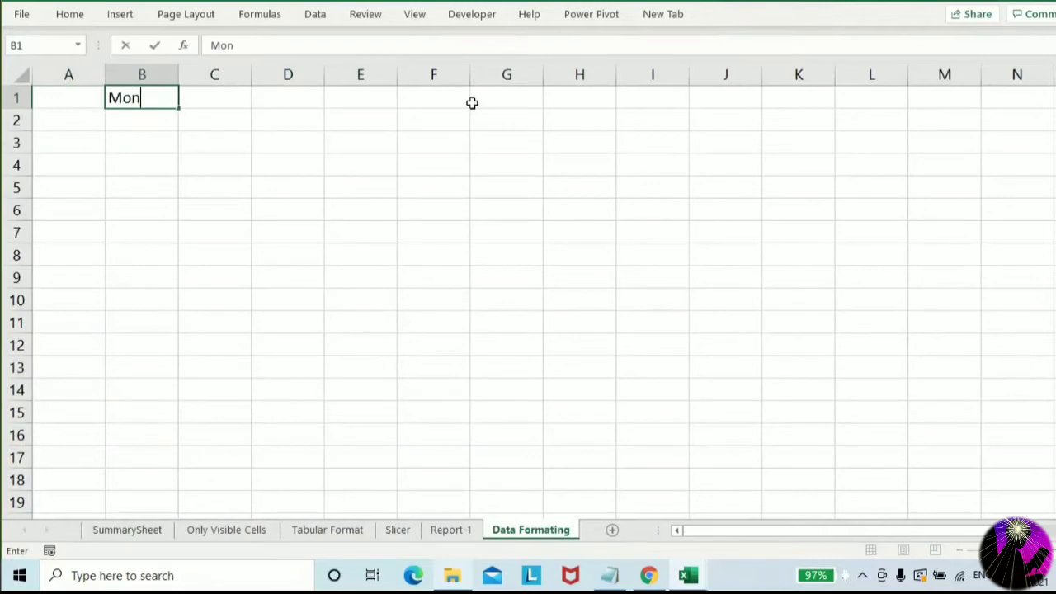
{"action": "key", "text": "Return"}
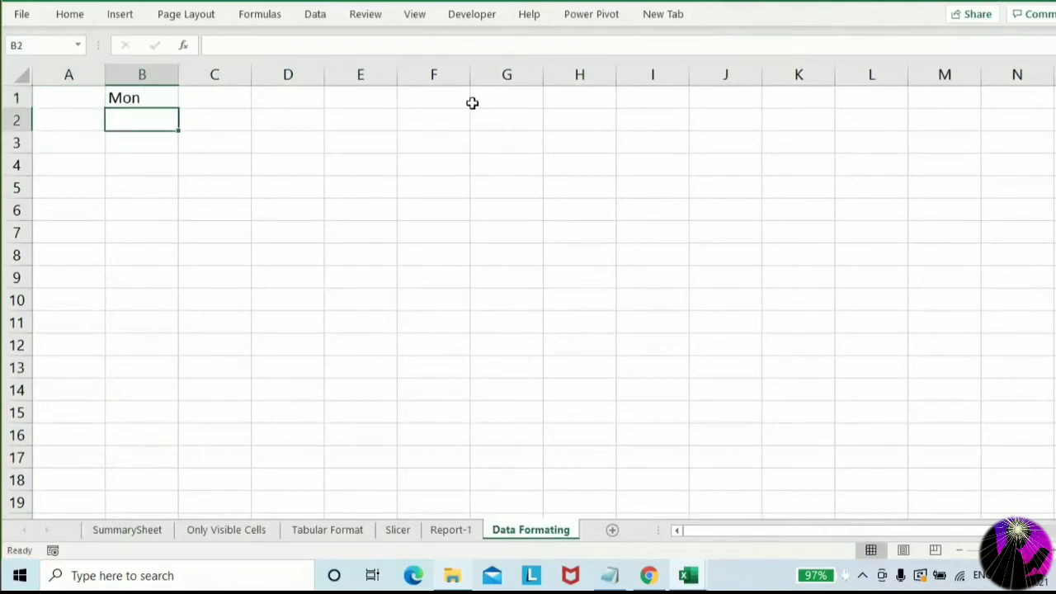
Apply a yellow fill to cell B1
{"action": "left_click", "coordinate": [138, 99]}
{"action": "left_click", "coordinate": [72, 15]}
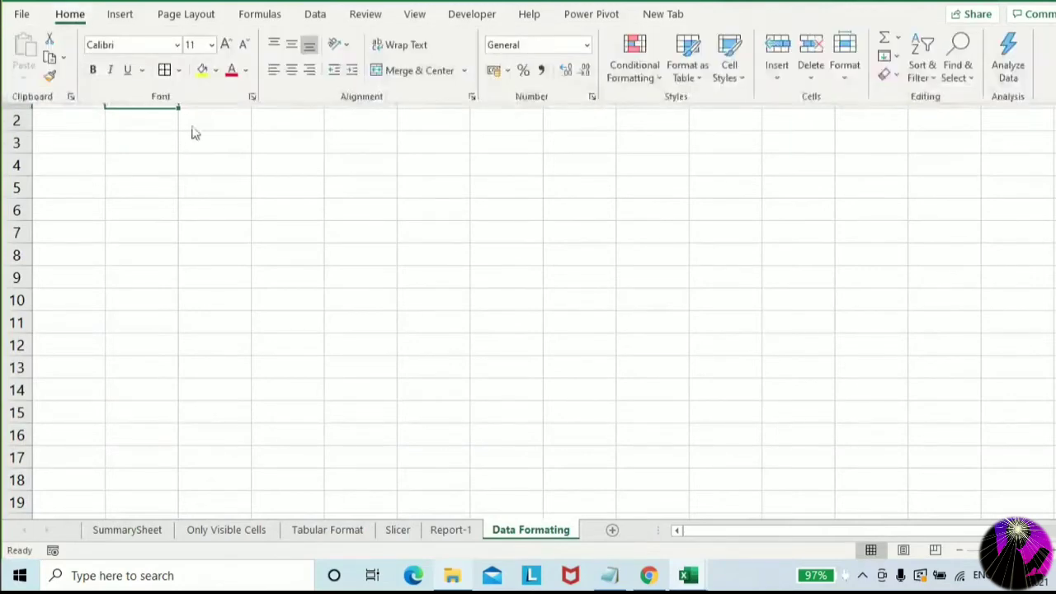
{"action": "left_click", "coordinate": [217, 73]}
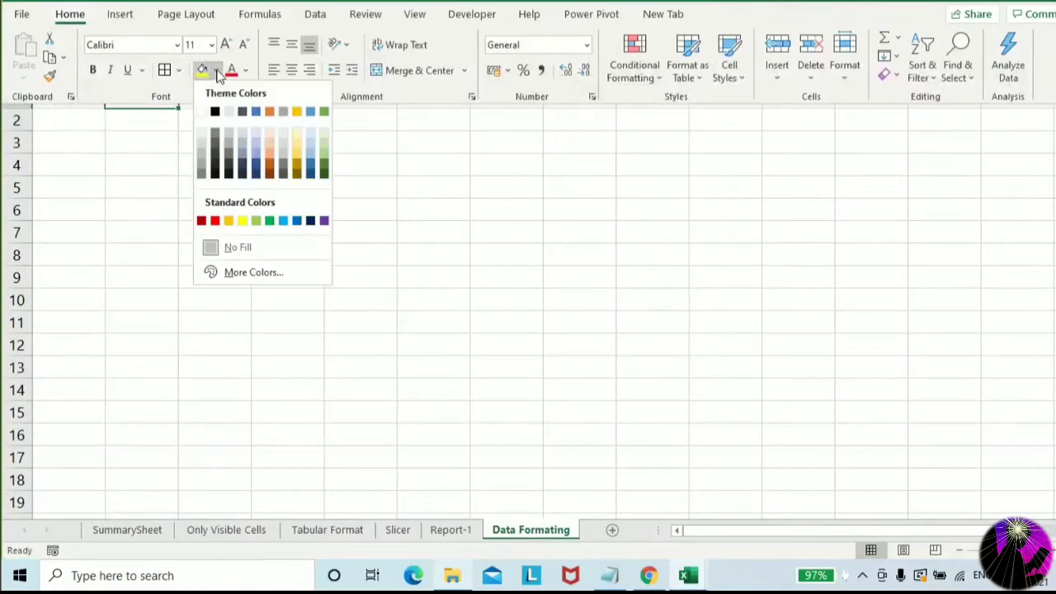
{"action": "left_click", "coordinate": [245, 219]}
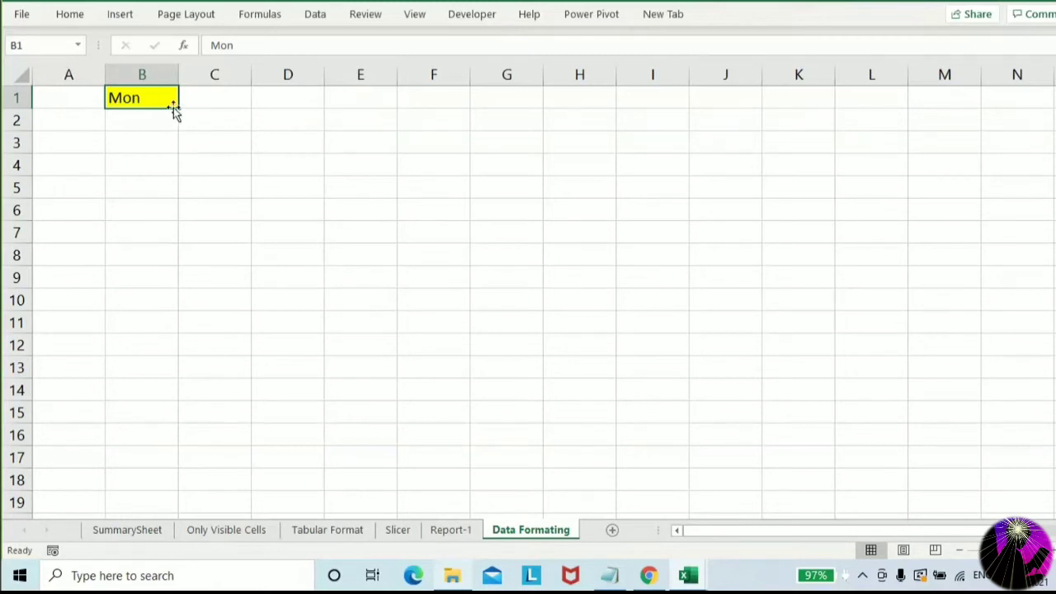
Autofill B1 down to B7 and set the fill option to Copy Cells
{"action": "left_click_drag", "start_coordinate": [176, 109], "coordinate": [174, 244]}
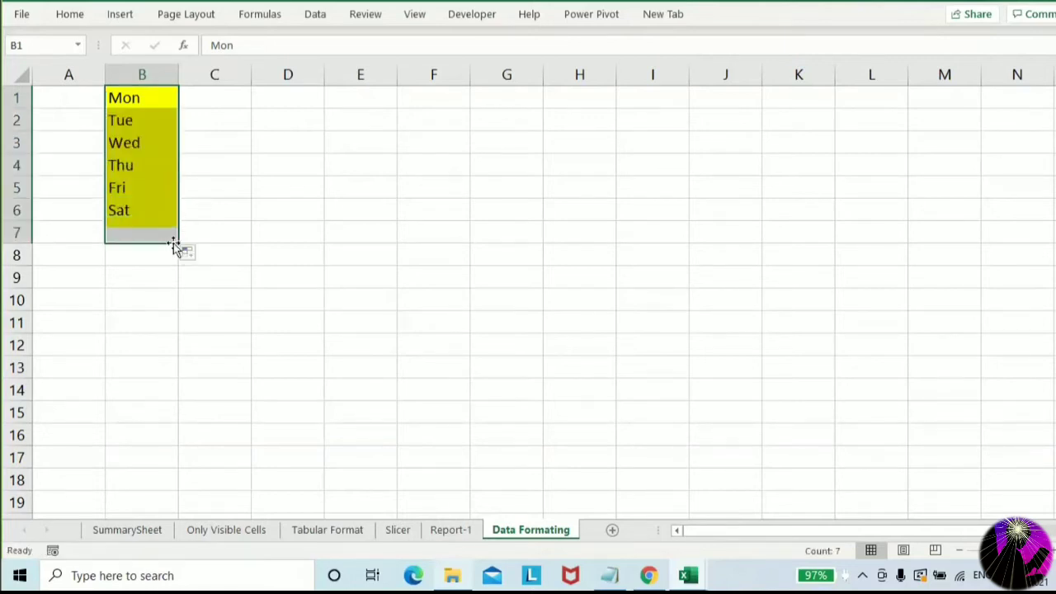
{"action": "left_click", "coordinate": [198, 257]}
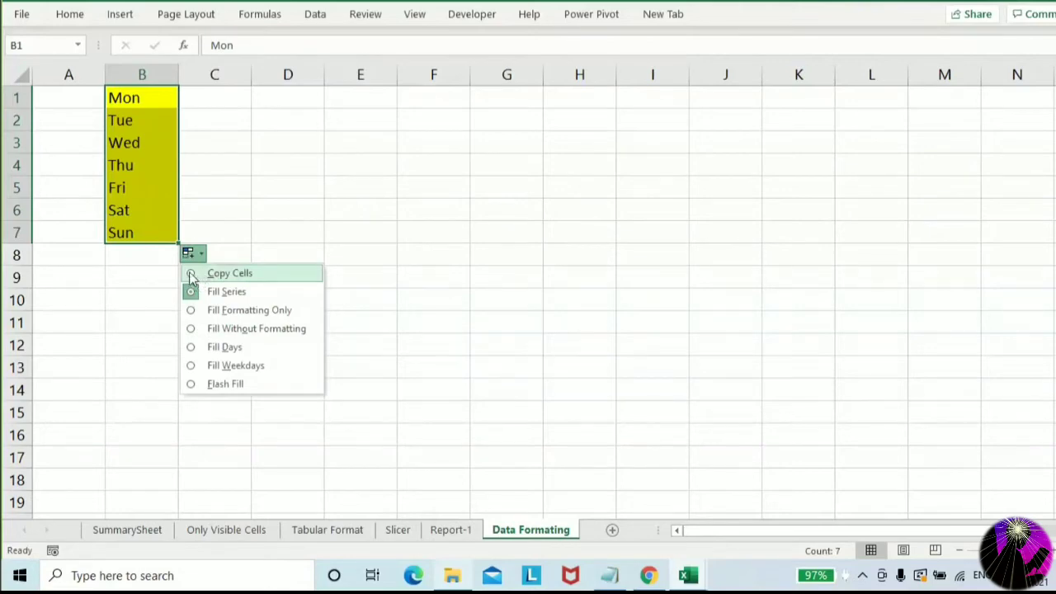
{"action": "left_click", "coordinate": [192, 276]}
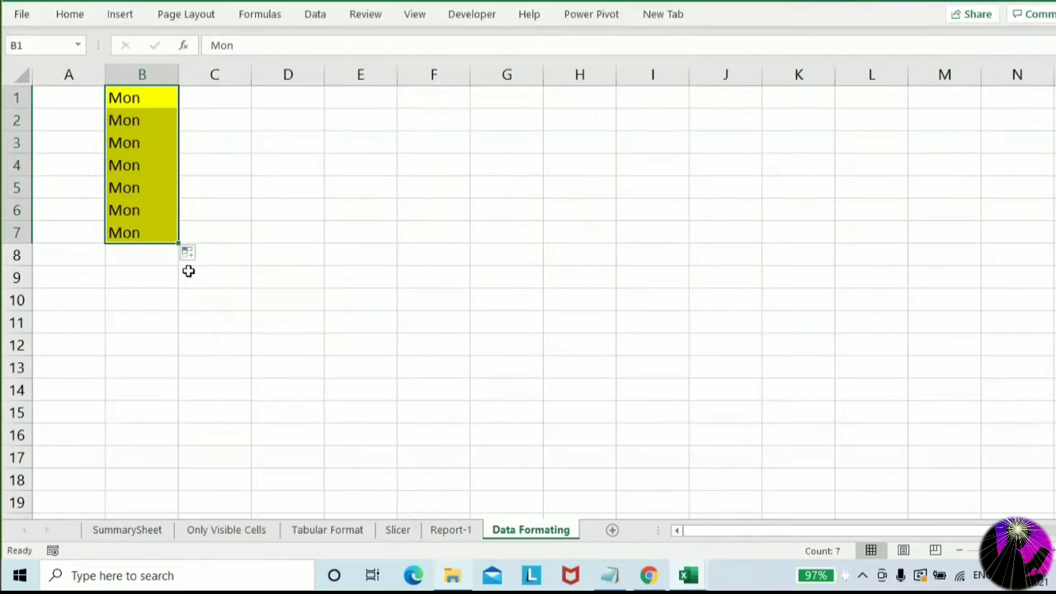
{"action": "left_click", "coordinate": [124, 257]}
Insert a blank row above the Mon list and enter the heading Copy Cell in B1
{"action": "left_click", "coordinate": [16, 97]}
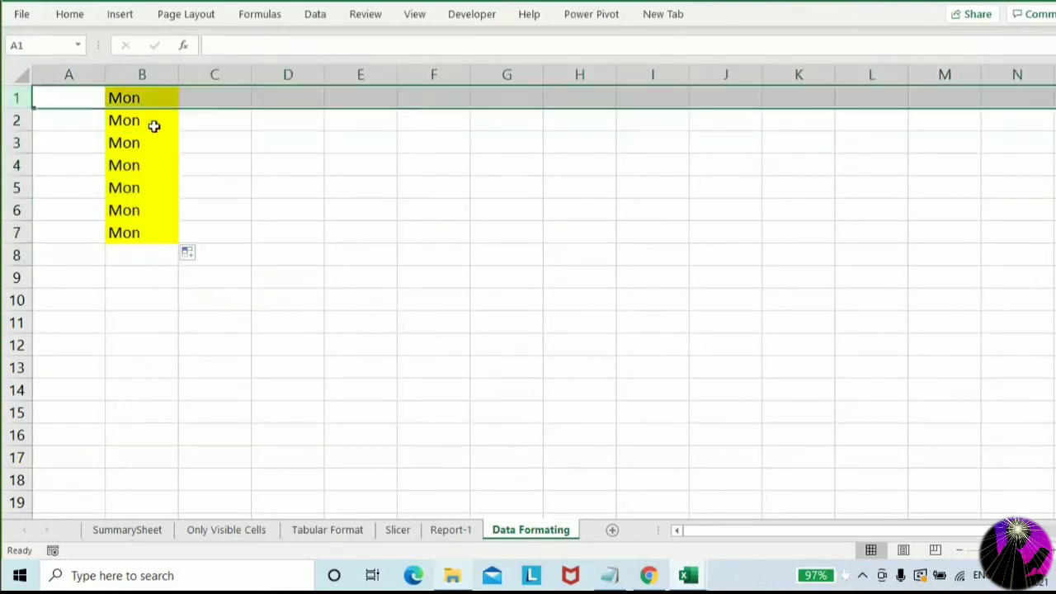
{"action": "type", "text": "+"}
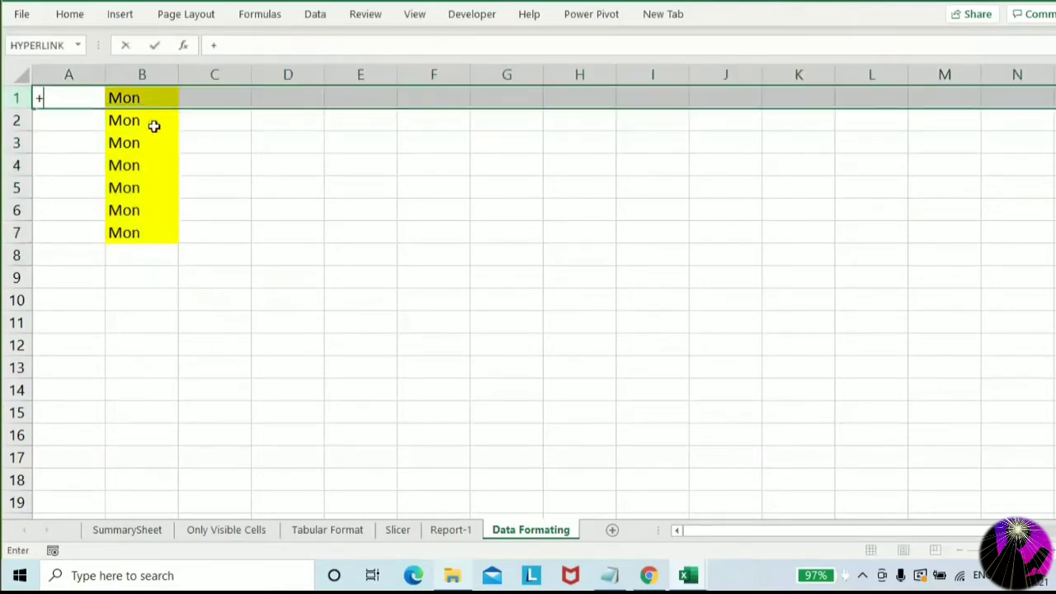
{"action": "key", "text": "Escape"}
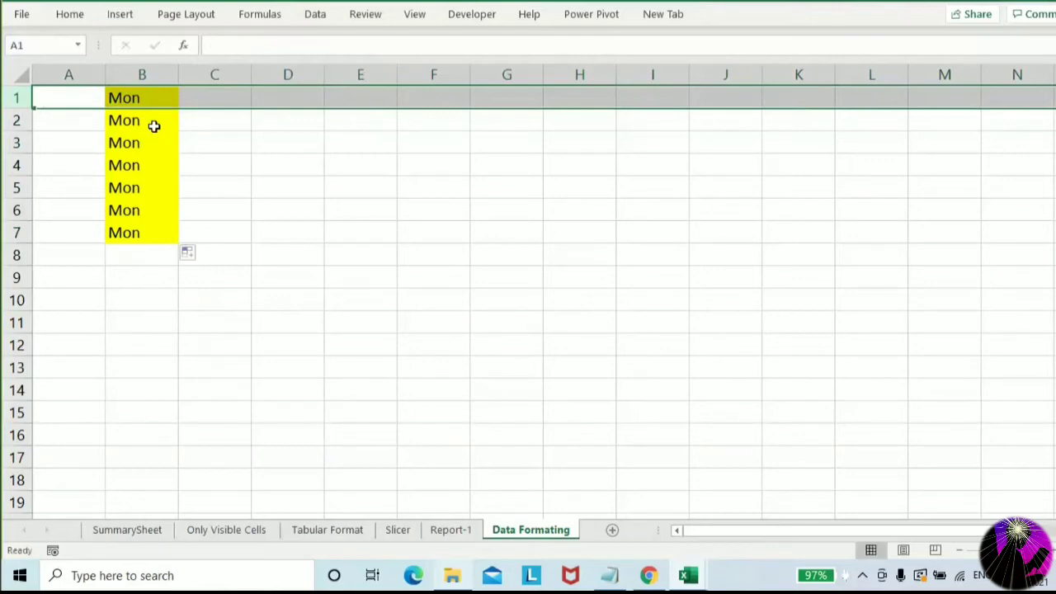
{"action": "key", "text": "ctrl+plus"}
{"action": "key", "text": "Right"}
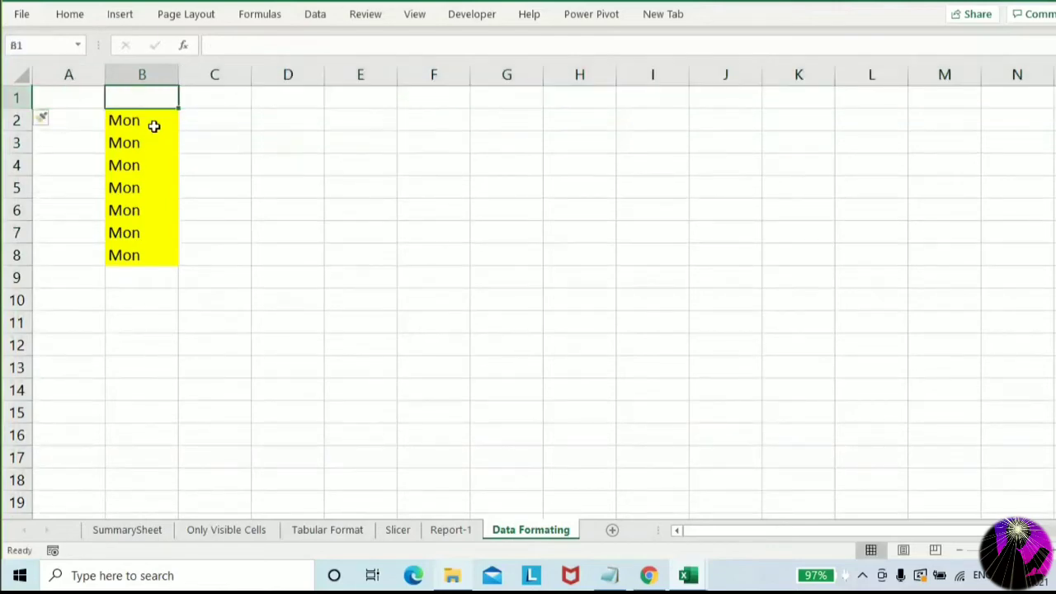
{"action": "type", "text": "Copy Cell"}
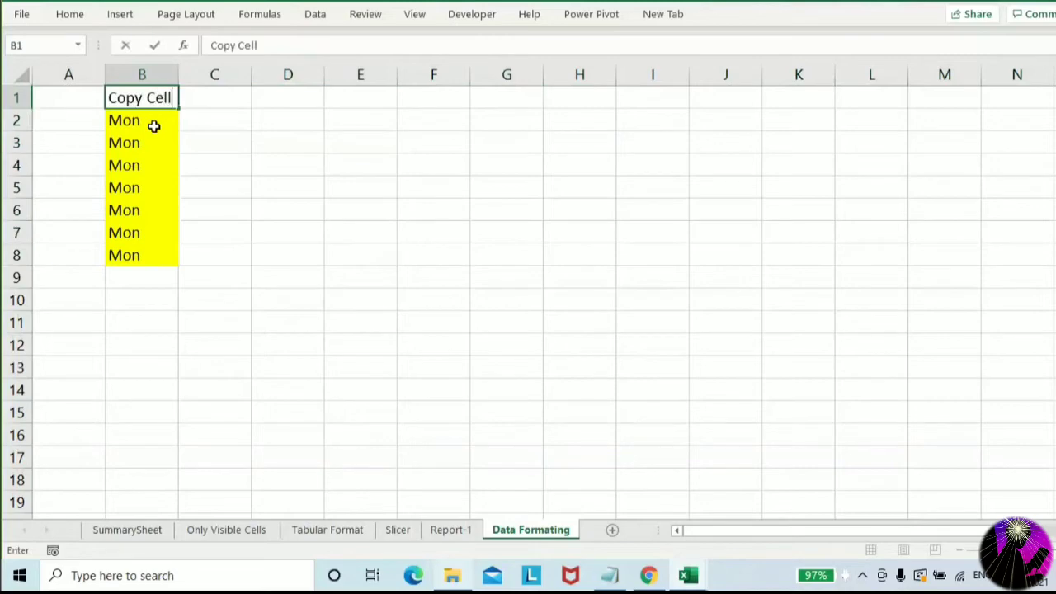
{"action": "key", "text": "Return"}
Enter Mon in cell C2 and give the cell a yellow fill
{"action": "key", "text": "Right"}
{"action": "type", "text": "Mon"}
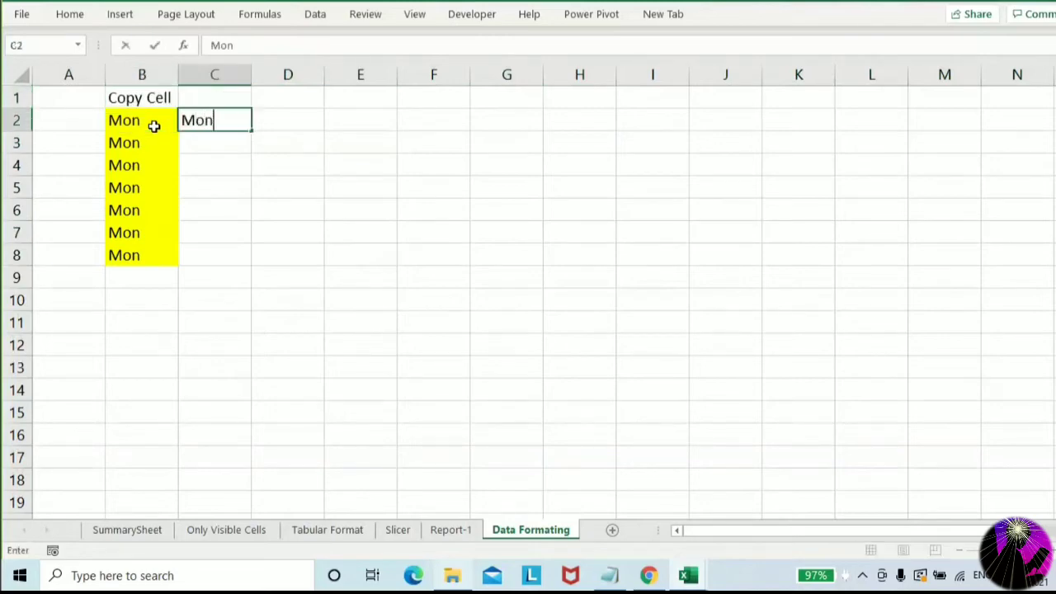
{"action": "key", "text": "Return"}
{"action": "left_click", "coordinate": [198, 118]}
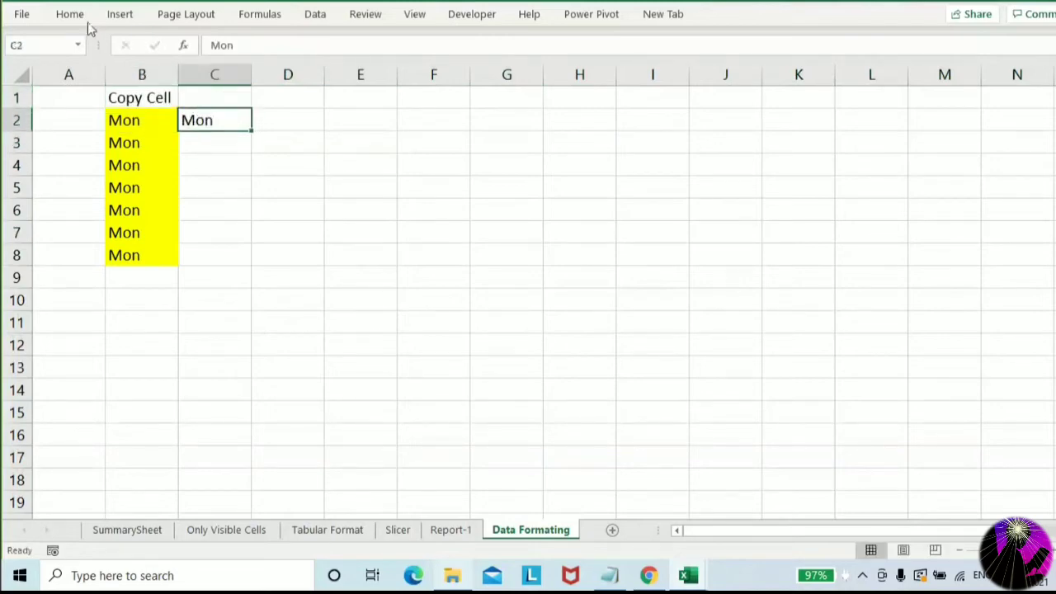
{"action": "left_click", "coordinate": [81, 17]}
{"action": "left_click", "coordinate": [201, 70]}
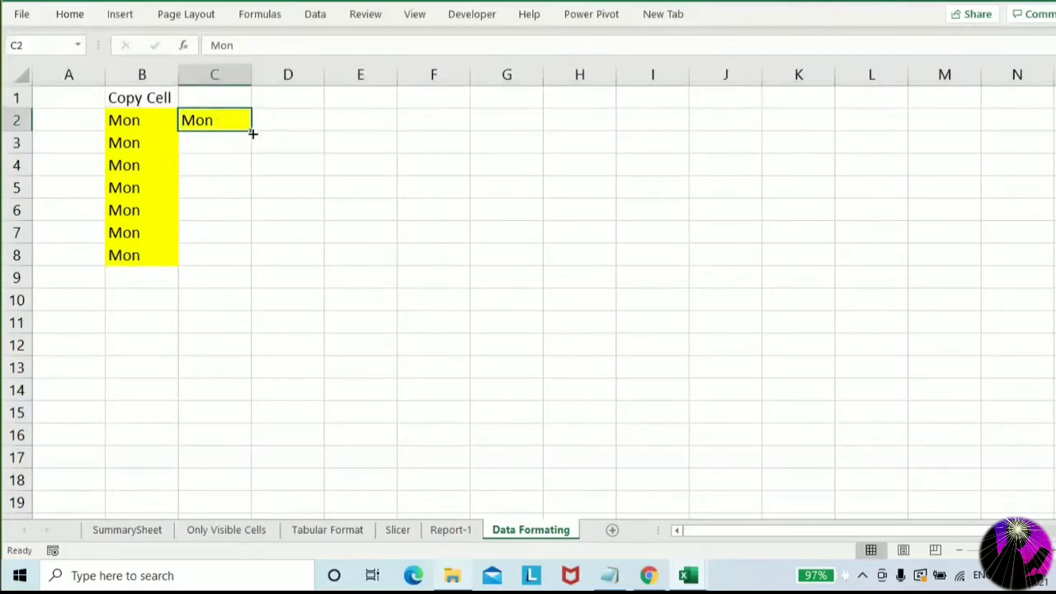
Autofill C2 down to C8 as a series of weekdays and check the available fill options
{"action": "left_click_drag", "start_coordinate": [251, 131], "coordinate": [239, 263]}
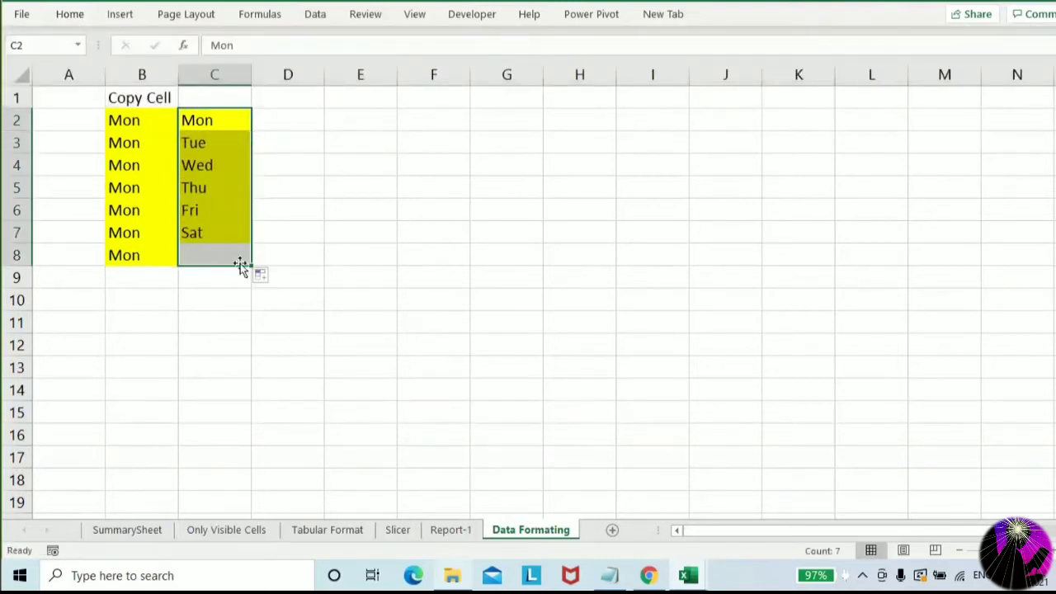
{"action": "left_click", "coordinate": [275, 277]}
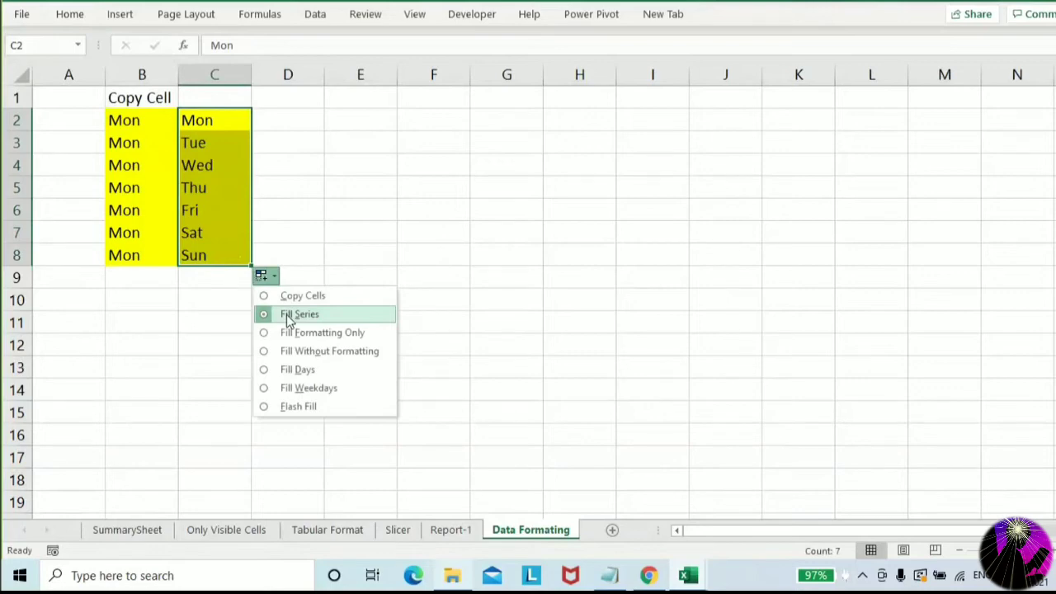
{"action": "key", "text": "Escape"}
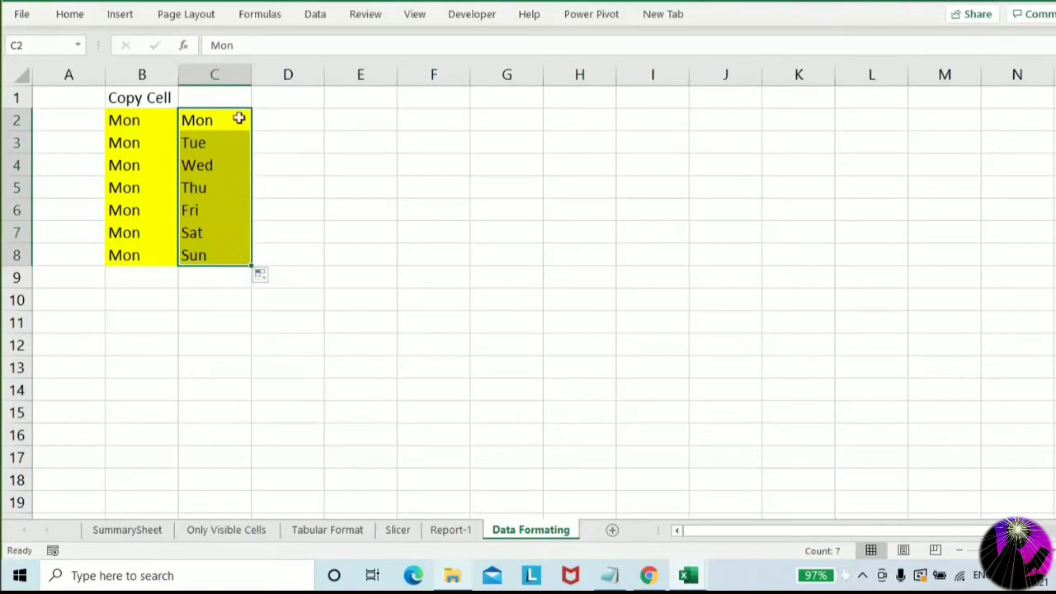
Enter the heading Fill Series in cell C1
{"action": "left_click", "coordinate": [234, 103]}
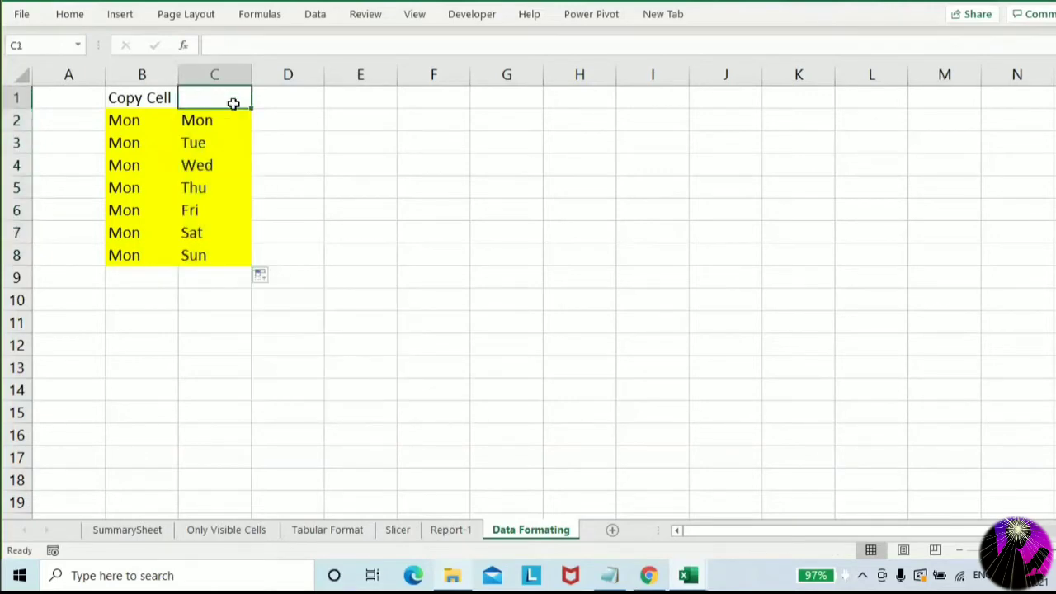
{"action": "type", "text": "Fill Seri"}
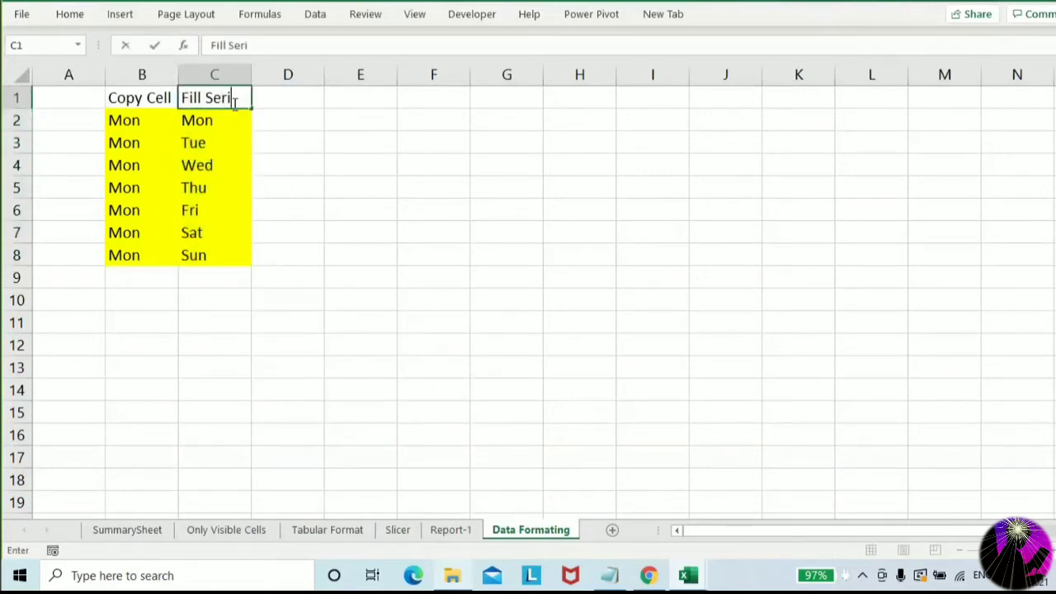
{"action": "type", "text": "es"}
{"action": "key", "text": "Return"}
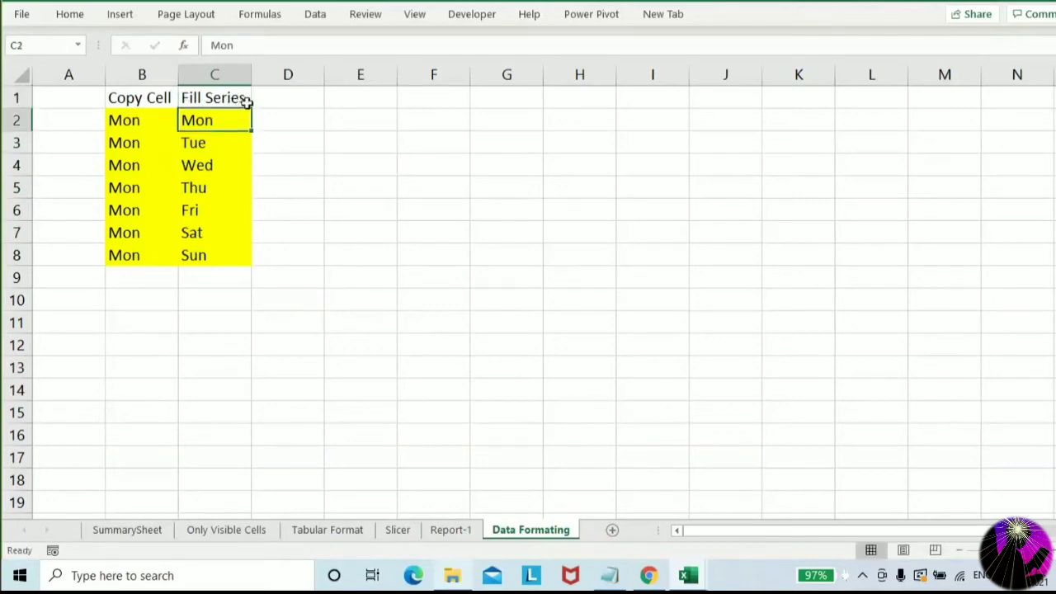
Copy the yellow Mon cell C2 into cell D2
{"action": "key", "text": "ctrl+c"}
{"action": "left_click", "coordinate": [273, 111]}
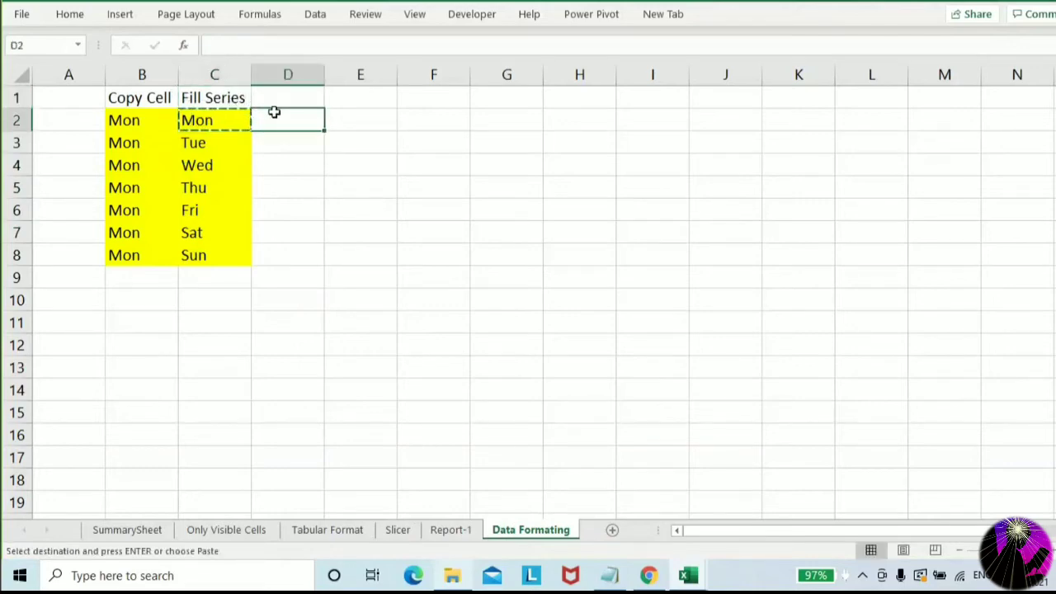
{"action": "key", "text": "ctrl+v"}
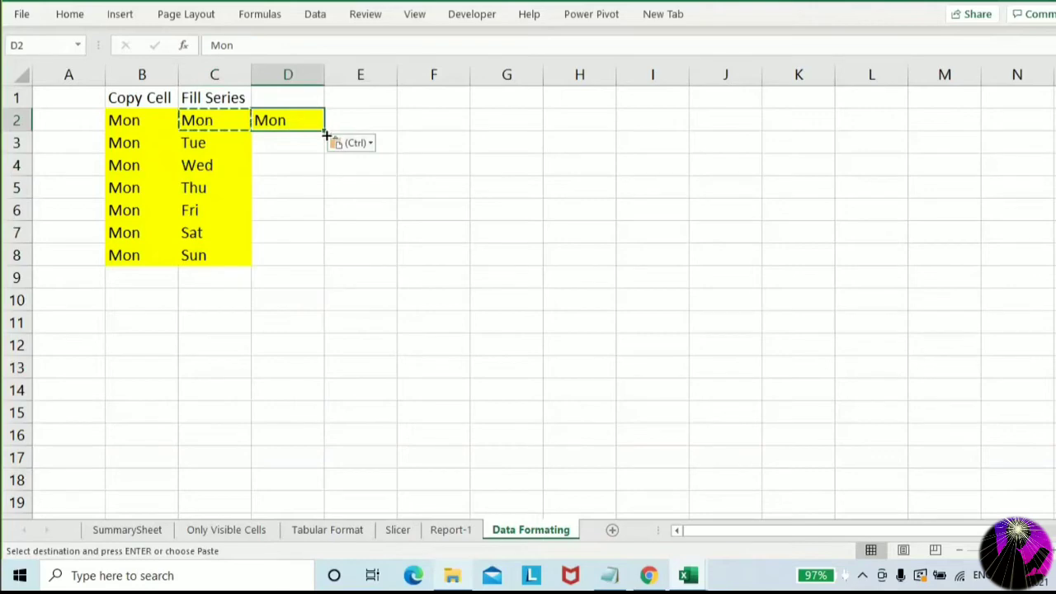
Autofill D2 down to D8 using the Fill Formatting Only option
{"action": "left_click_drag", "start_coordinate": [326, 132], "coordinate": [325, 278]}
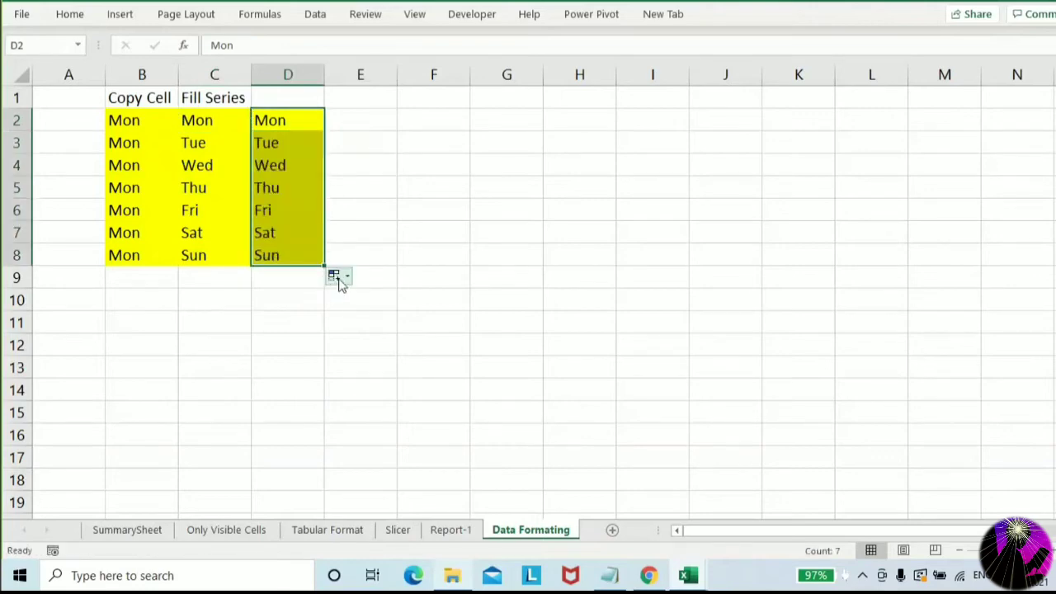
{"action": "left_click", "coordinate": [337, 277]}
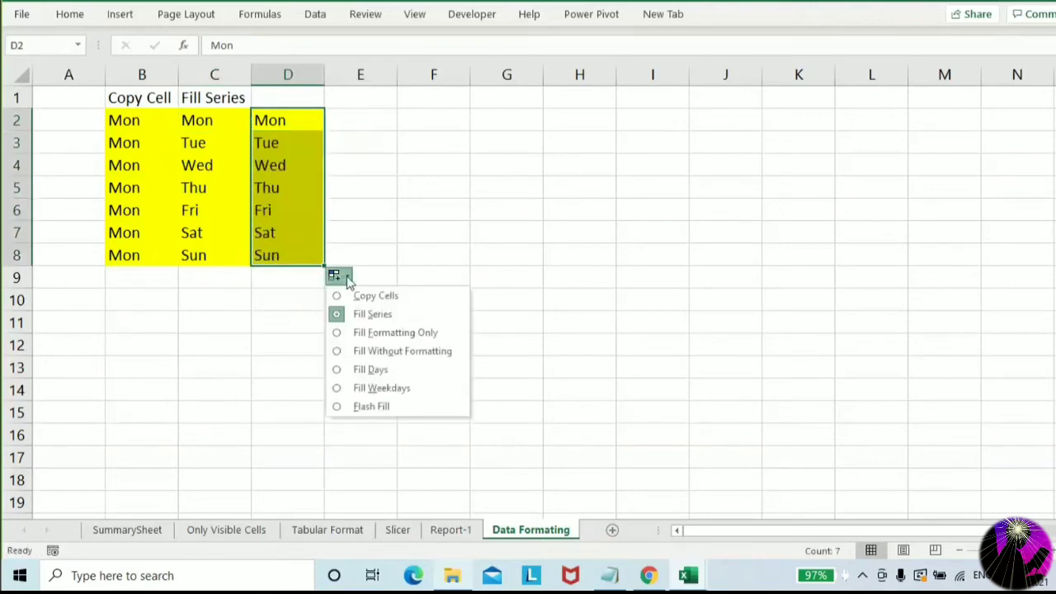
{"action": "left_click", "coordinate": [382, 334]}
{"action": "left_click", "coordinate": [280, 137]}
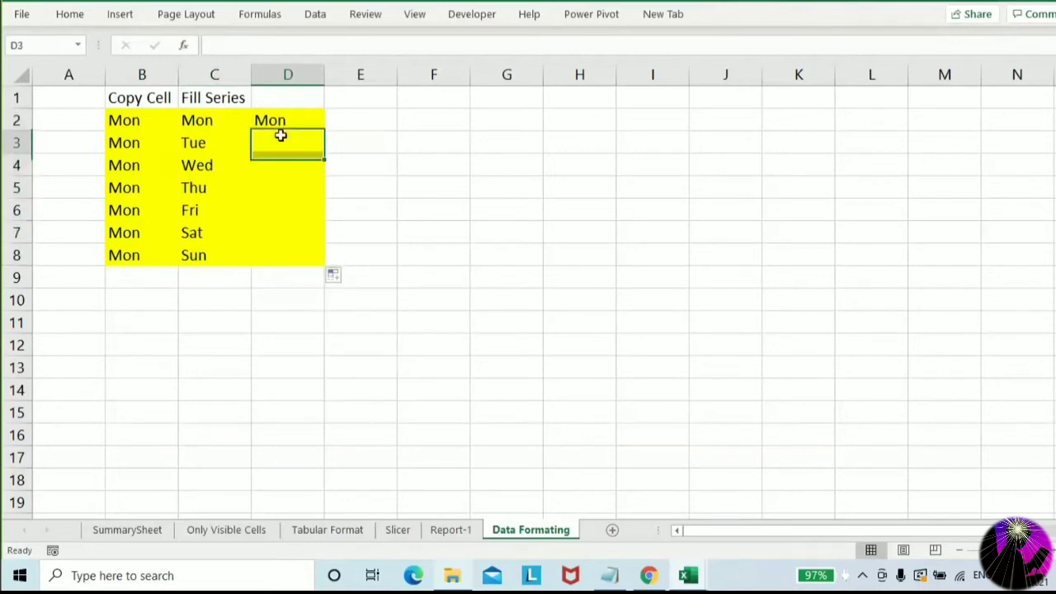
{"action": "left_click_drag", "start_coordinate": [280, 136], "coordinate": [278, 255]}
{"action": "left_click", "coordinate": [291, 89]}
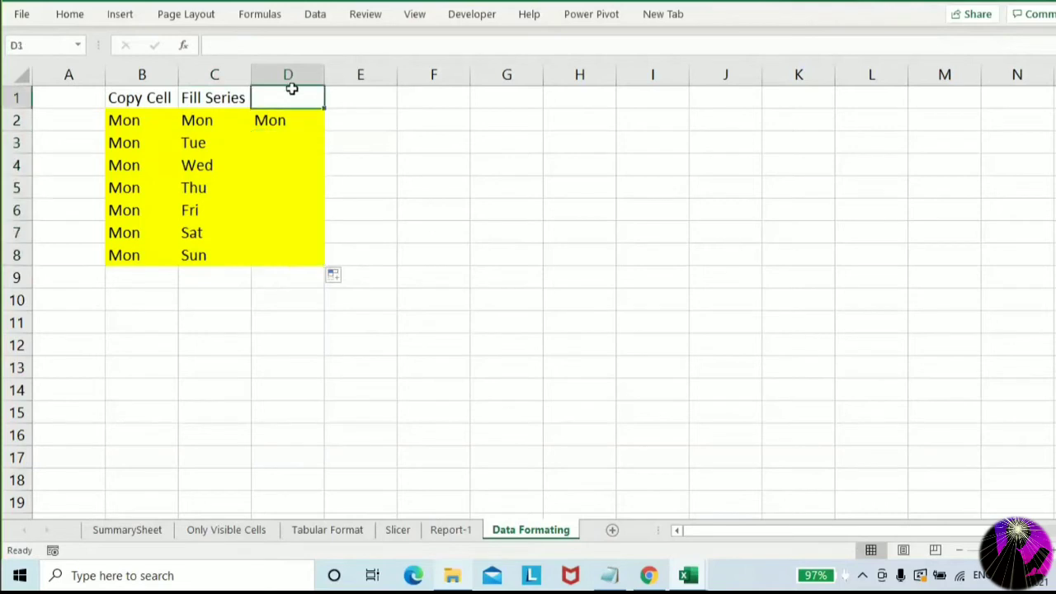
Enter the heading Format Only in cell D1 and copy the yellow Mon cell D2 into E2
{"action": "type", "text": "Format Only"}
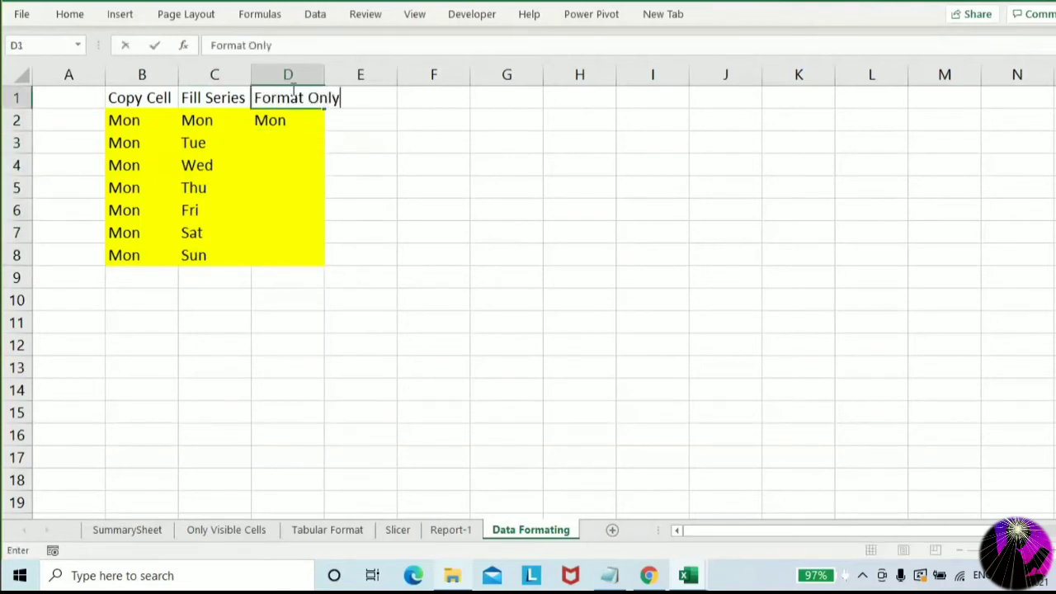
{"action": "key", "text": "Return"}
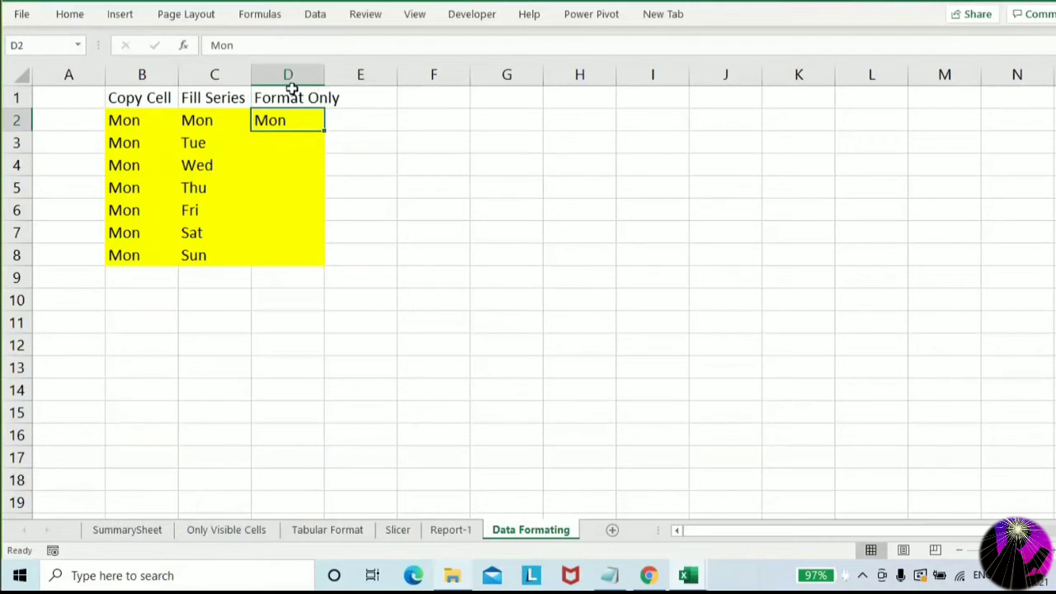
{"action": "key", "text": "ctrl+c"}
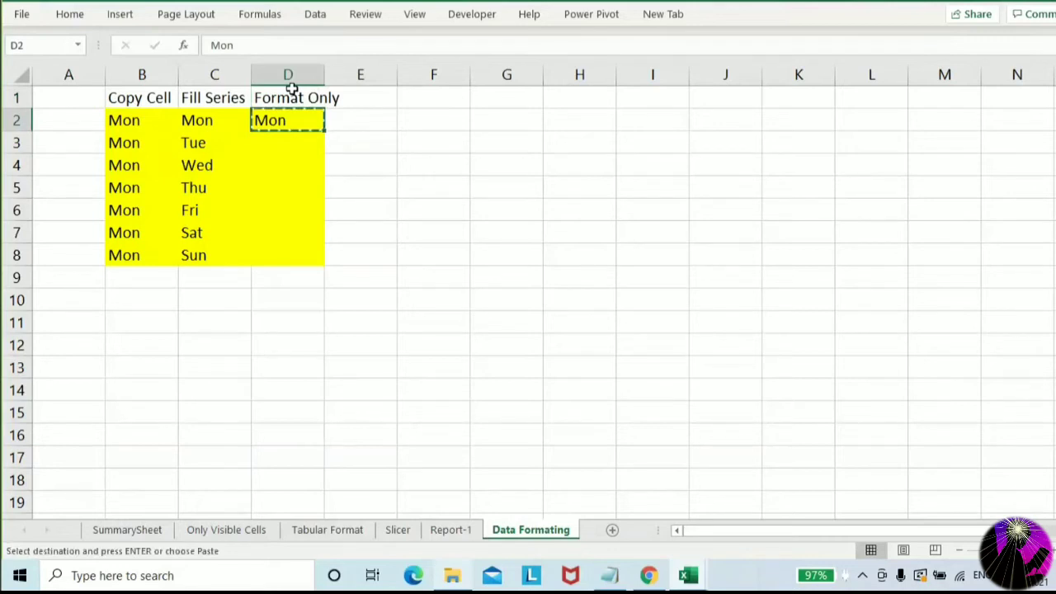
{"action": "left_click", "coordinate": [338, 119]}
{"action": "key", "text": "ctrl+v"}
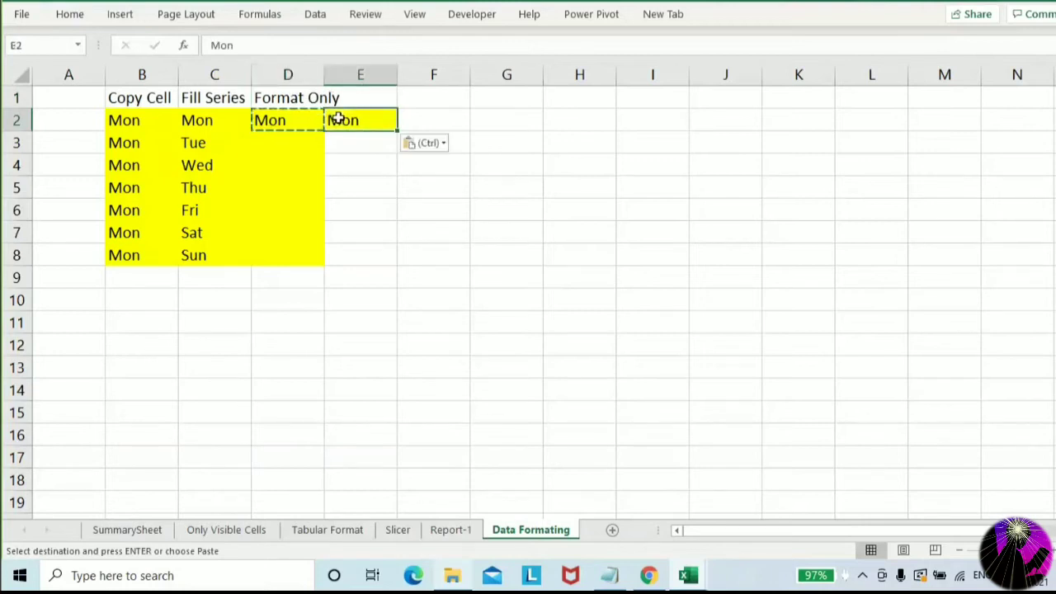
Autofill E2 down to E8 using the Fill Without Formatting option
{"action": "left_click_drag", "start_coordinate": [399, 132], "coordinate": [401, 273]}
{"action": "left_click", "coordinate": [417, 279]}
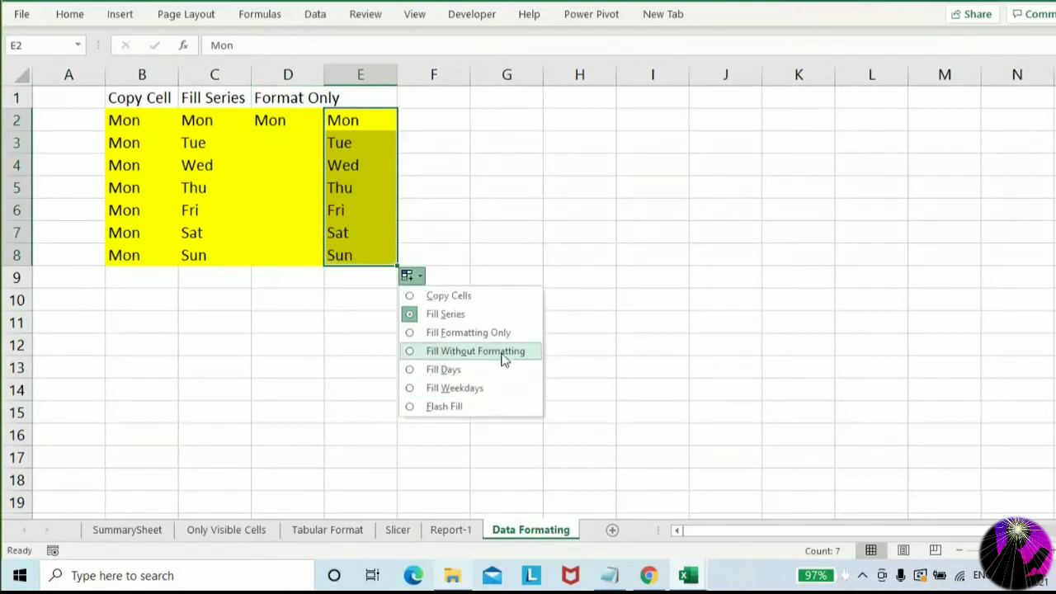
{"action": "left_click", "coordinate": [451, 353]}
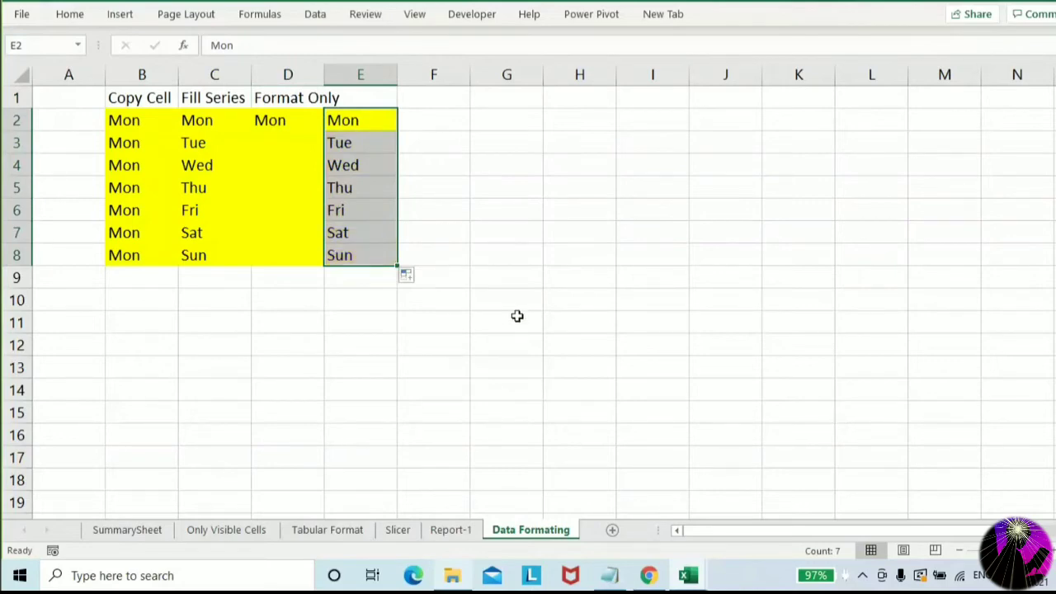
Enter the heading Without Formating in cell E1 and autofit the width of column E
{"action": "left_click", "coordinate": [361, 98]}
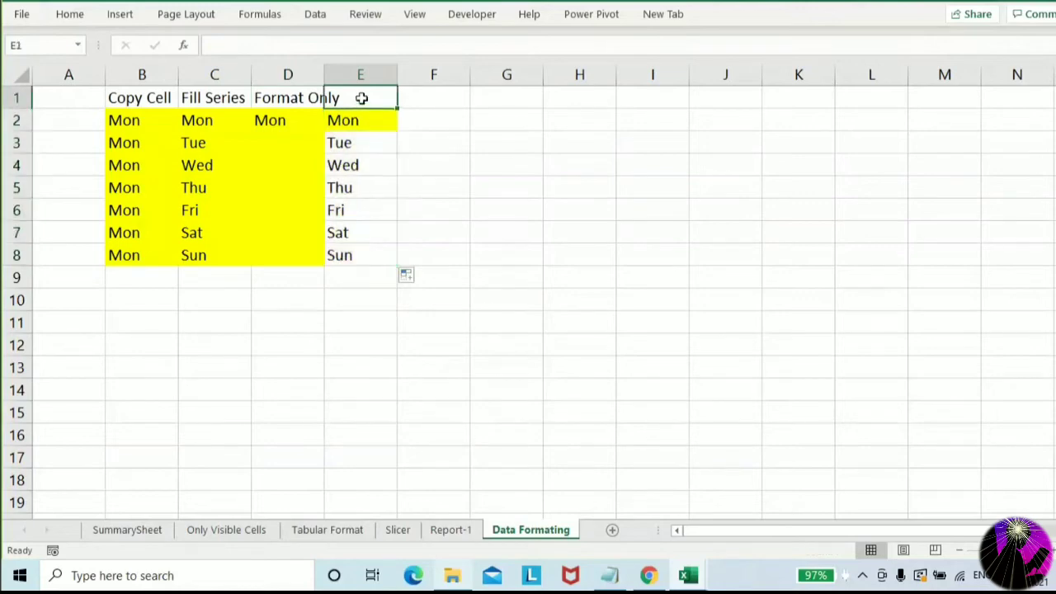
{"action": "type", "text": "Without Format"}
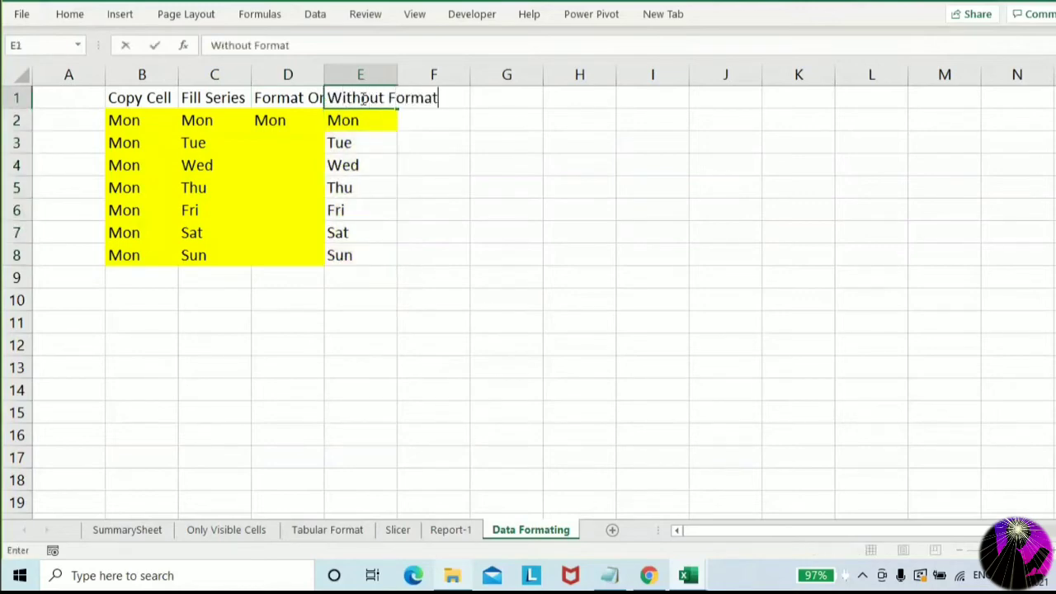
{"action": "type", "text": "ing"}
{"action": "key", "text": "Return"}
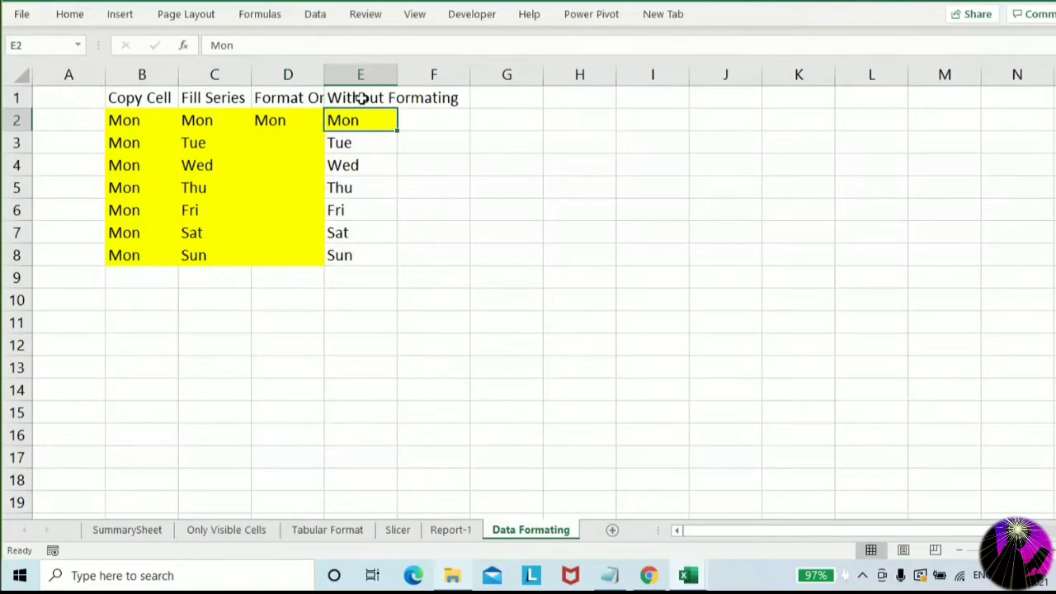
{"action": "double_click", "coordinate": [397, 74]}
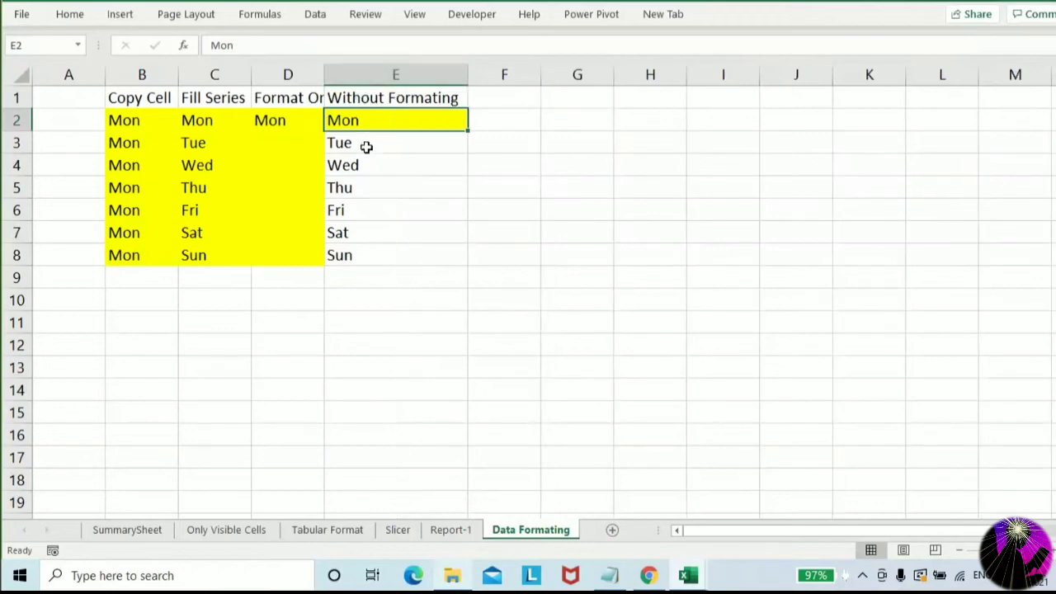
{"action": "left_click_drag", "start_coordinate": [365, 146], "coordinate": [377, 247]}
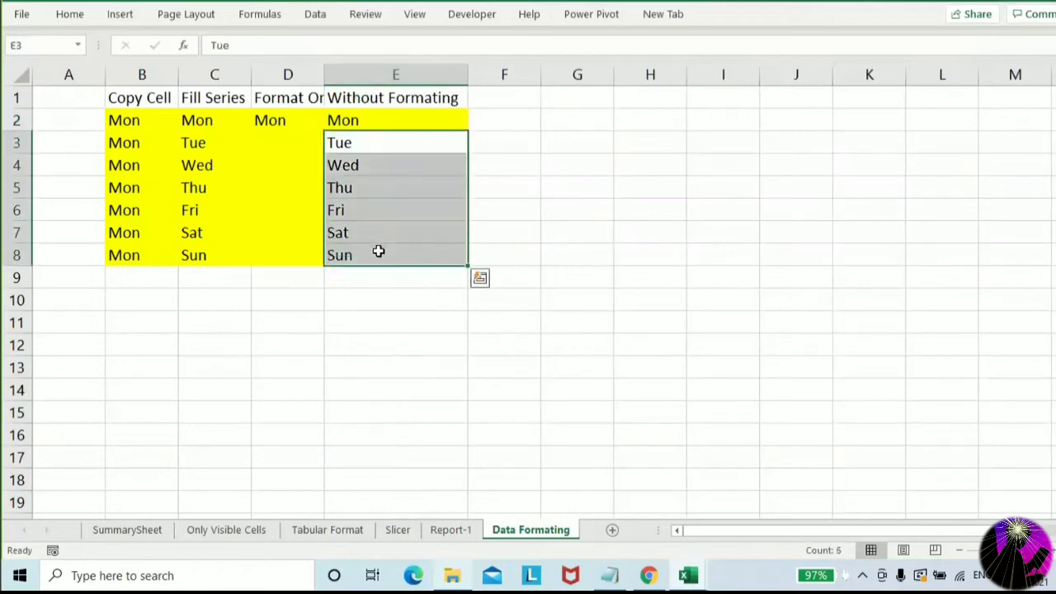
Copy the yellow Mon cell E2 into cell F2
{"action": "left_click", "coordinate": [449, 120]}
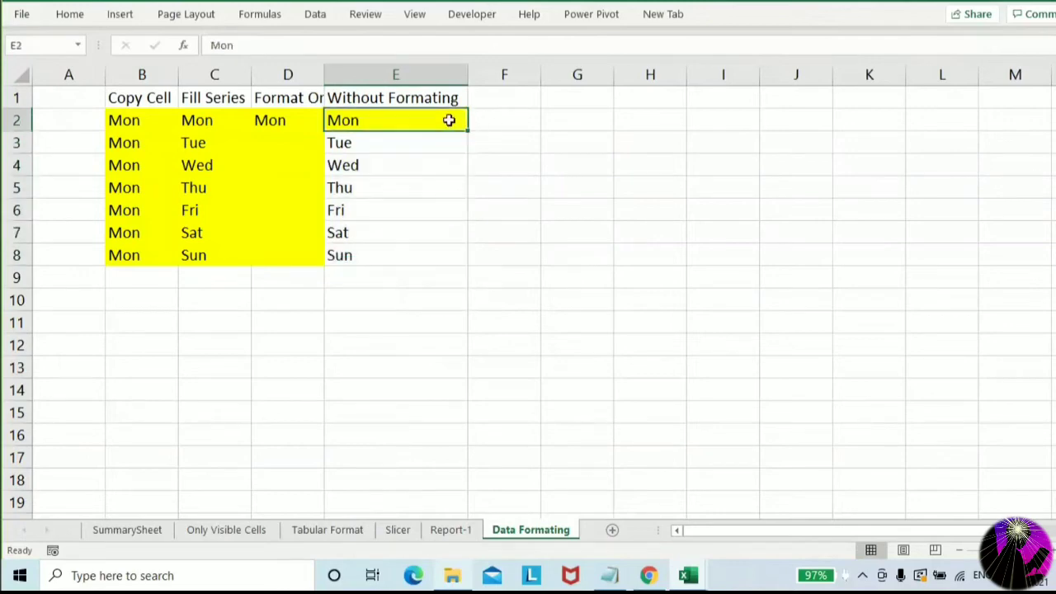
{"action": "key", "text": "ctrl+c"}
{"action": "left_click", "coordinate": [476, 118]}
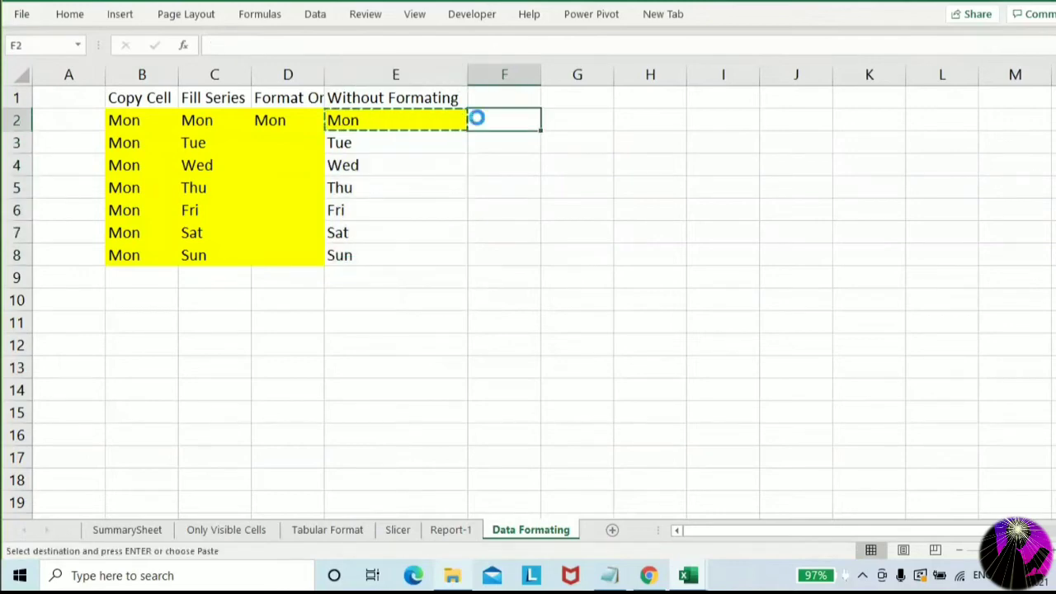
{"action": "key", "text": "ctrl+v"}
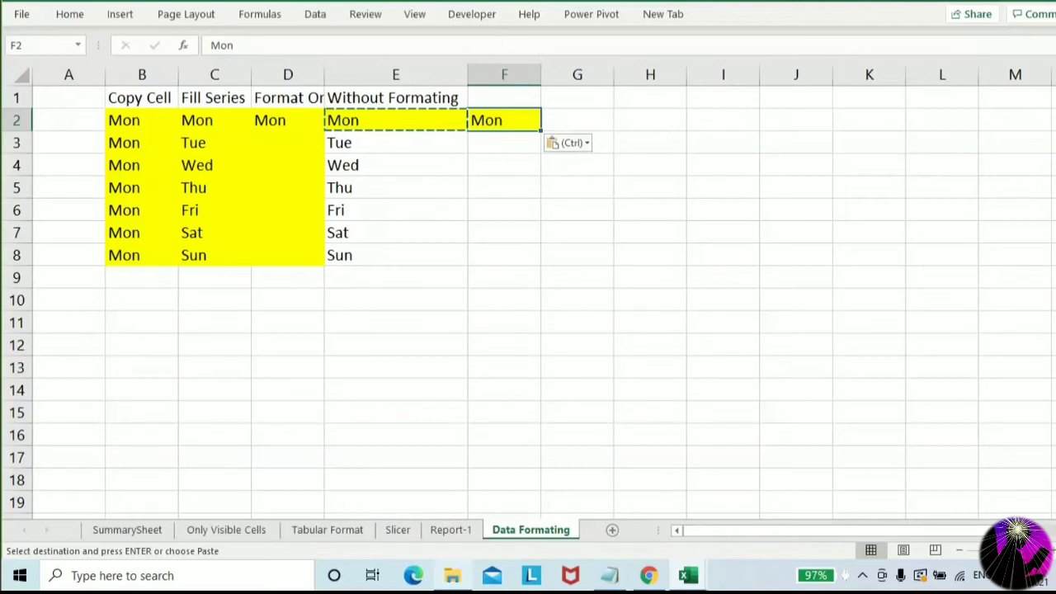
{"action": "key", "text": "Escape"}
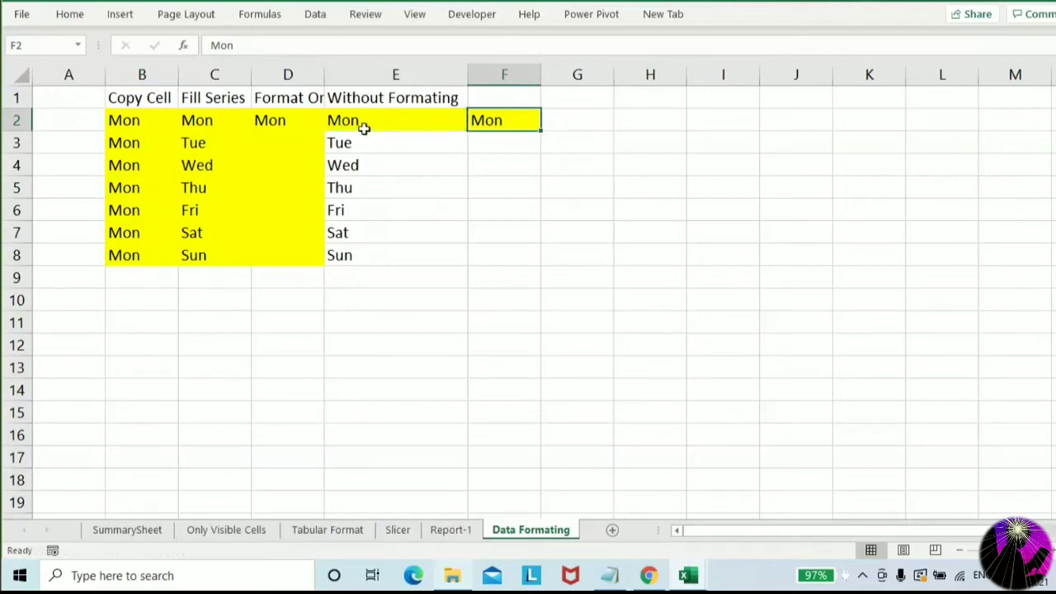
Apply all borders to the filled cells E3:E8 and B3:D8
{"action": "left_click_drag", "start_coordinate": [374, 138], "coordinate": [355, 259]}
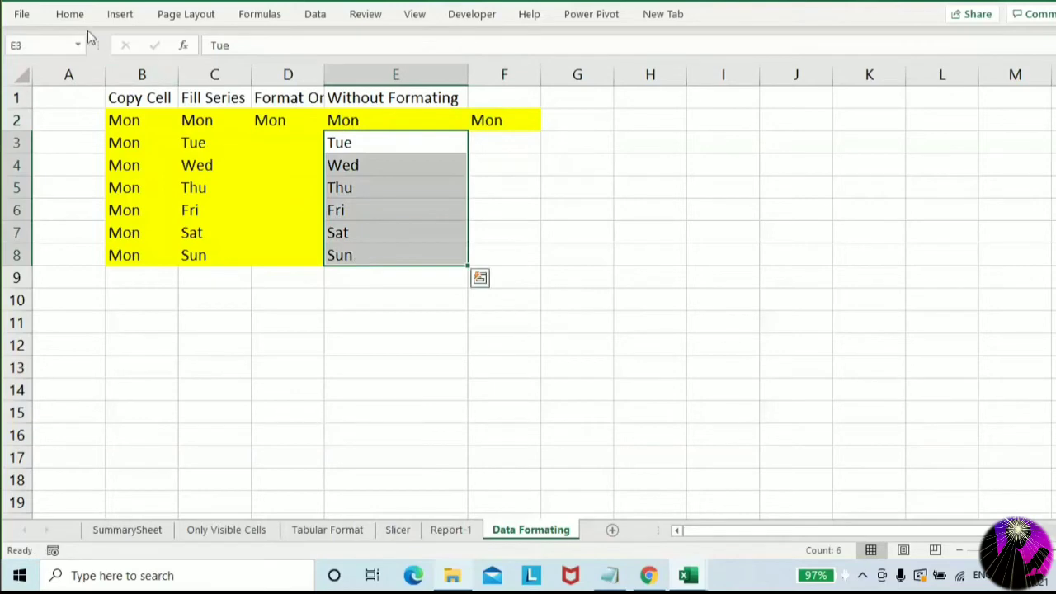
{"action": "left_click", "coordinate": [71, 14]}
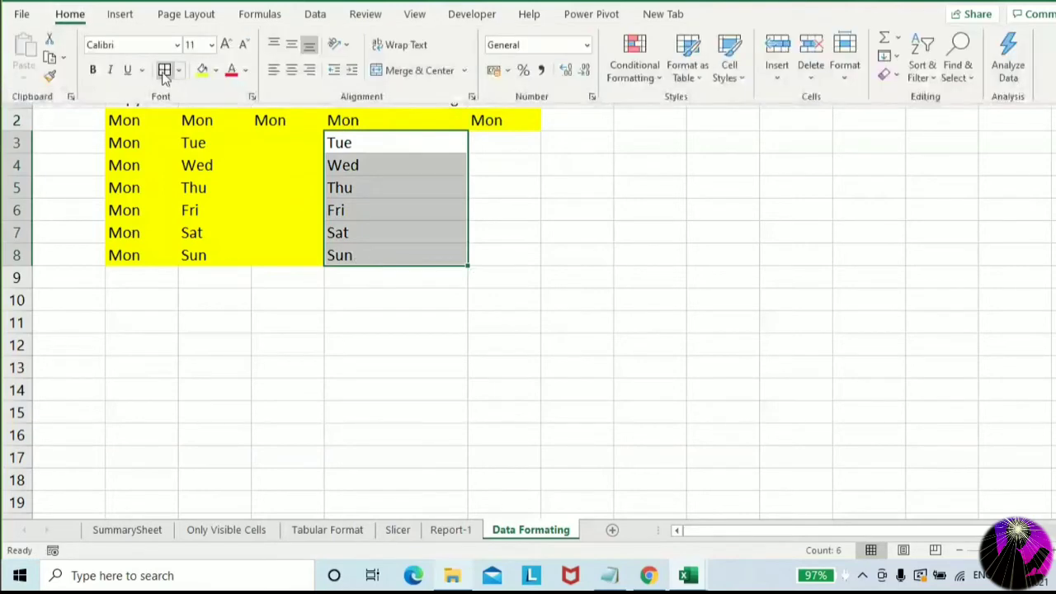
{"action": "left_click", "coordinate": [172, 76]}
{"action": "left_click_drag", "start_coordinate": [129, 137], "coordinate": [275, 255]}
{"action": "left_click", "coordinate": [76, 18]}
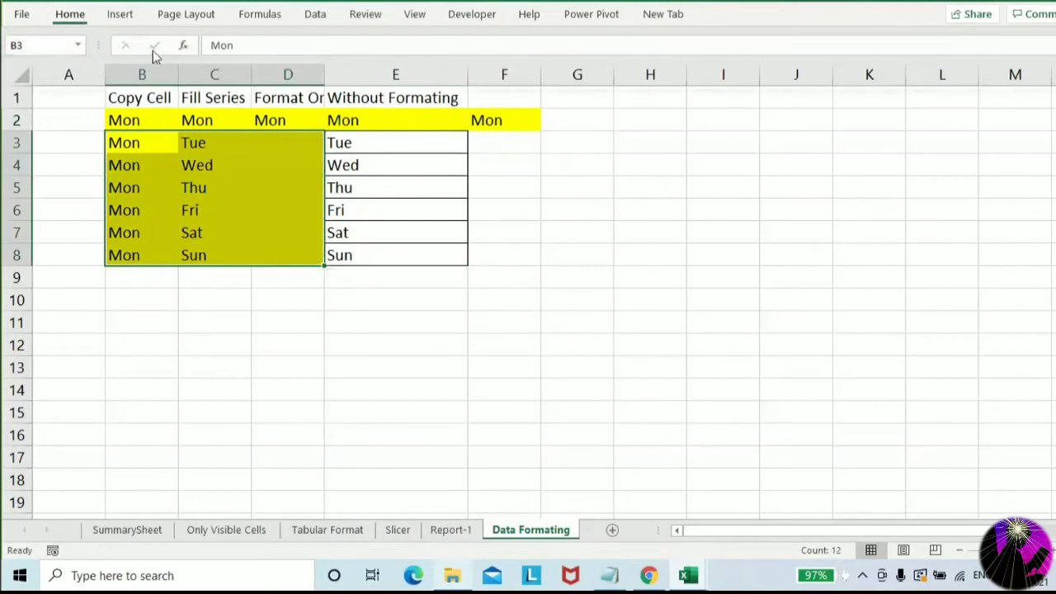
{"action": "left_click", "coordinate": [172, 73]}
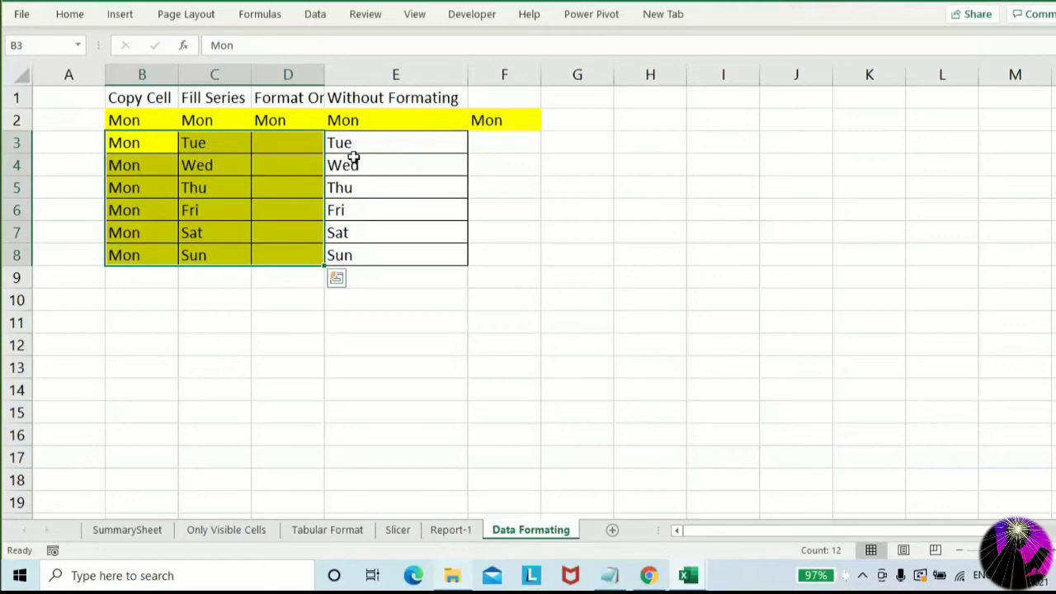
Narrow column E slightly so it fits closely around its heading
{"action": "left_click", "coordinate": [485, 123]}
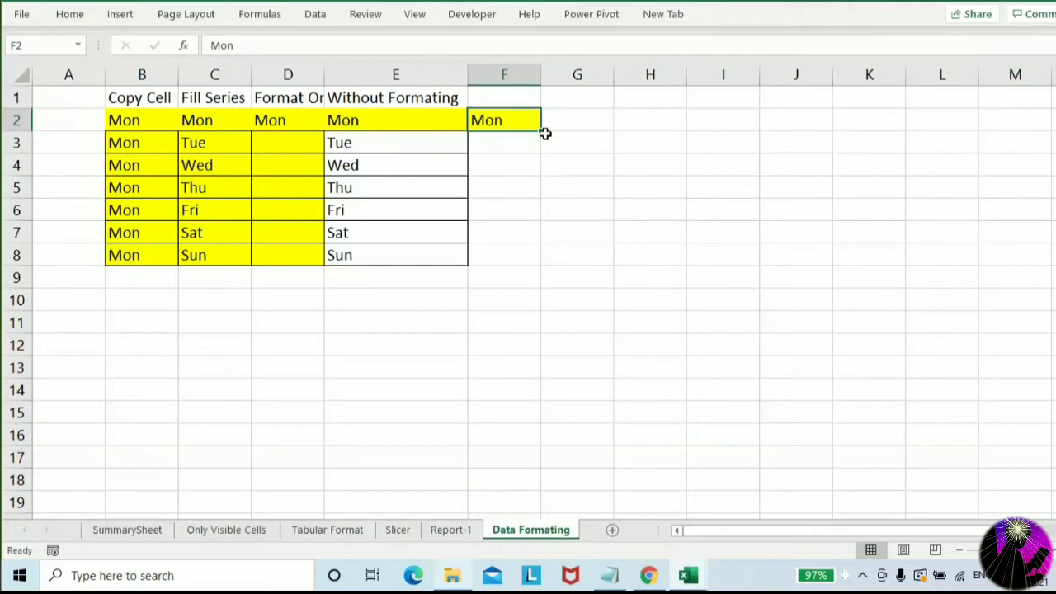
{"action": "left_click", "coordinate": [490, 149]}
{"action": "left_click_drag", "start_coordinate": [467, 76], "coordinate": [460, 75]}
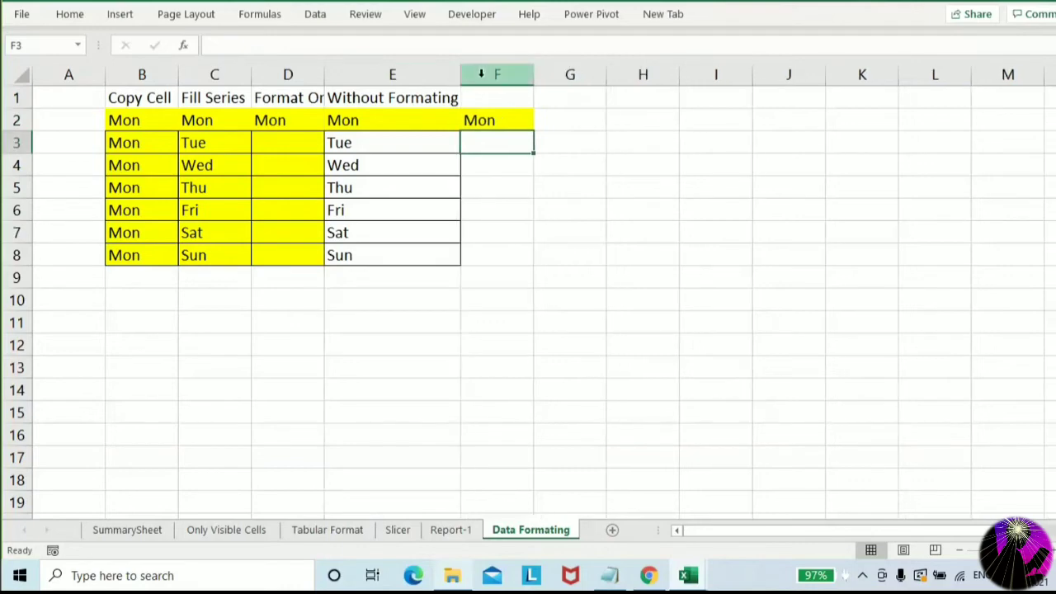
Try autofilling F2 down to F8 with the Fill Weekdays option and undo the fill
{"action": "left_click", "coordinate": [473, 121]}
{"action": "left_click_drag", "start_coordinate": [535, 132], "coordinate": [520, 264]}
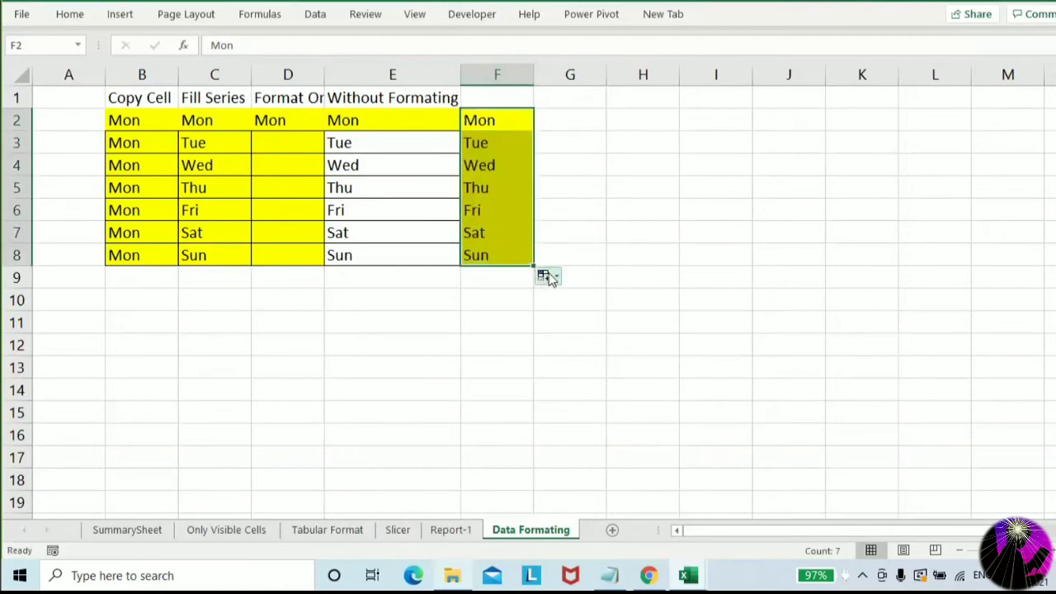
{"action": "left_click", "coordinate": [552, 277]}
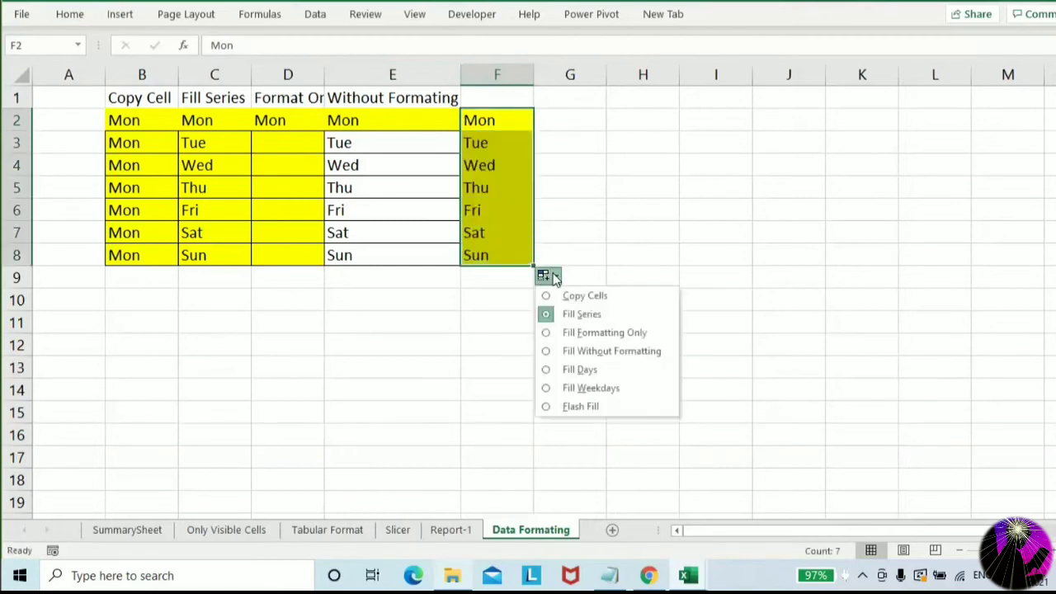
{"action": "left_click", "coordinate": [577, 390]}
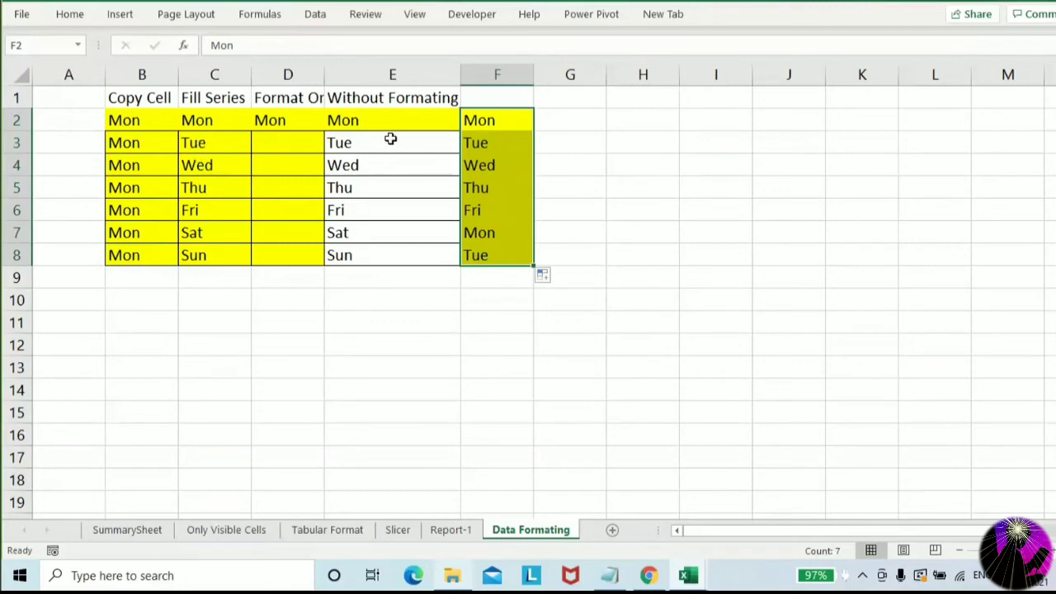
{"action": "key", "text": "ctrl+z"}
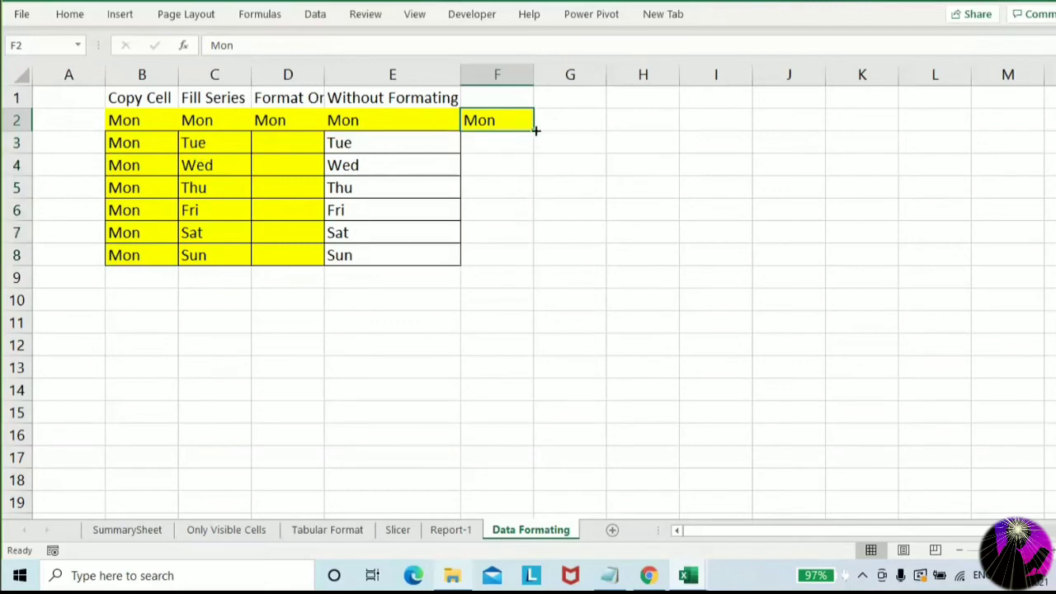
Autofill F2 down to F8 using the Fill Days option
{"action": "left_click_drag", "start_coordinate": [535, 131], "coordinate": [532, 265]}
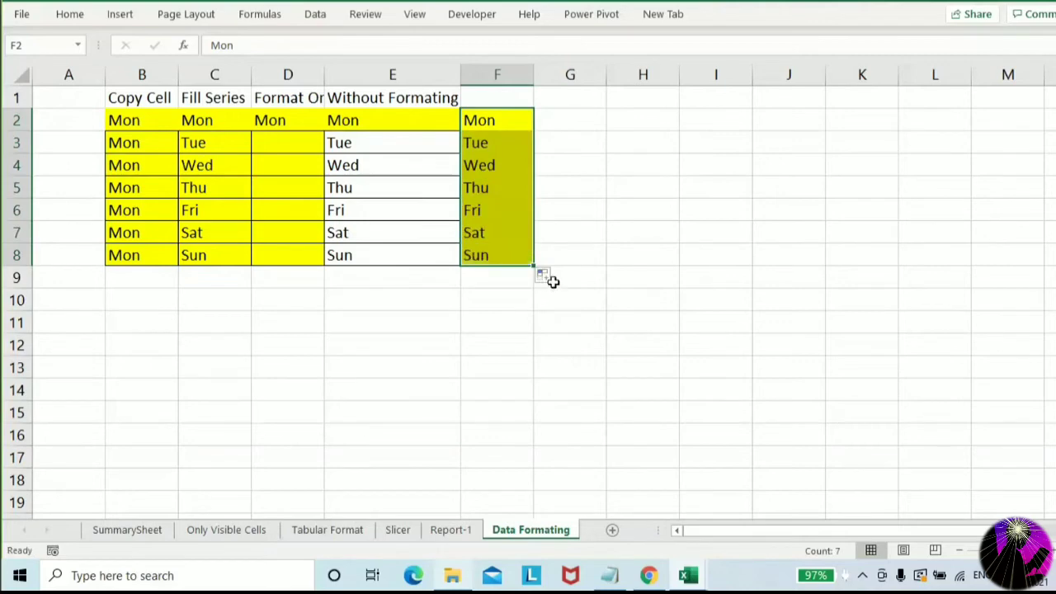
{"action": "left_click", "coordinate": [541, 277]}
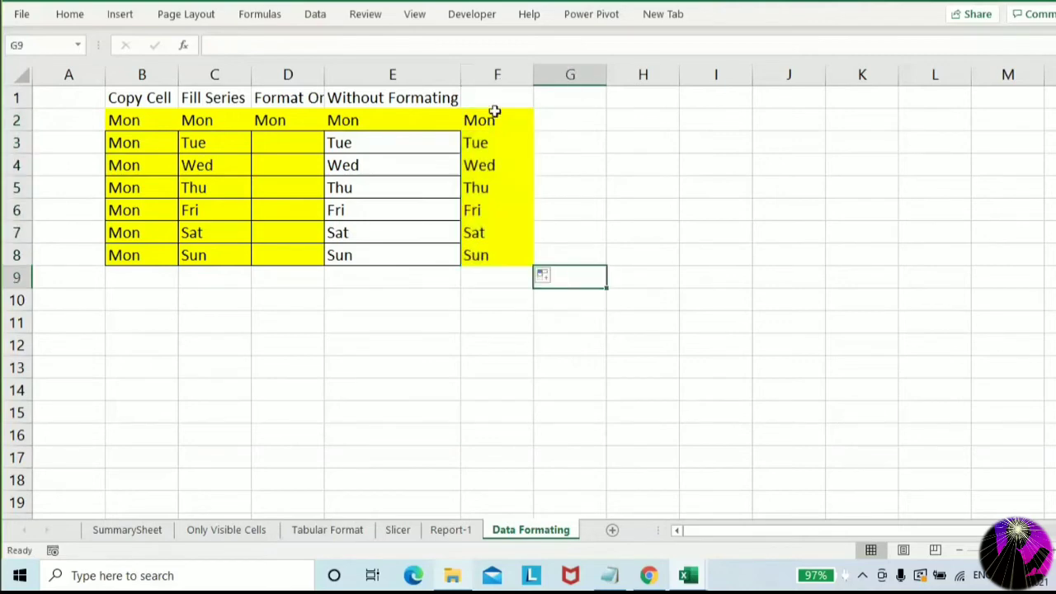
{"action": "left_click", "coordinate": [553, 277]}
{"action": "left_click", "coordinate": [556, 371]}
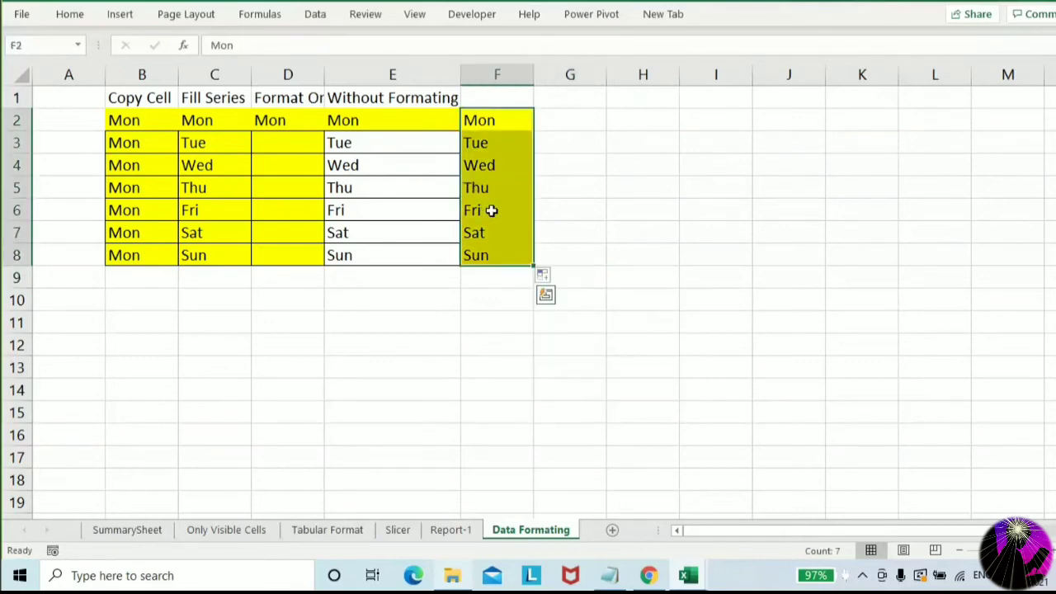
Switch the F2:F8 autofill to the Fill Weekdays option and check the fill options list again
{"action": "left_click", "coordinate": [551, 279]}
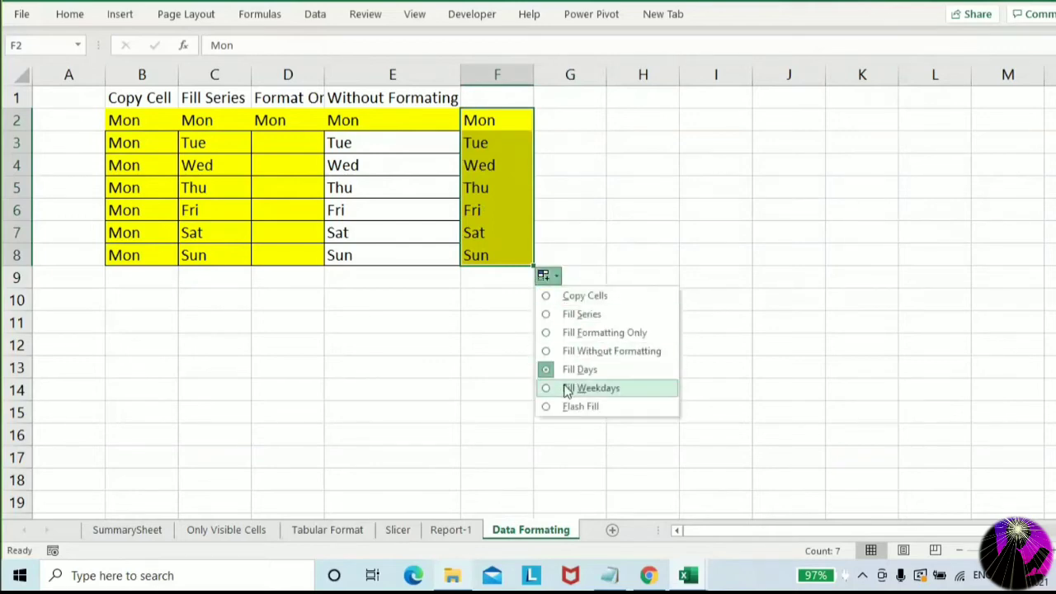
{"action": "key", "text": "Escape"}
{"action": "left_click", "coordinate": [502, 290]}
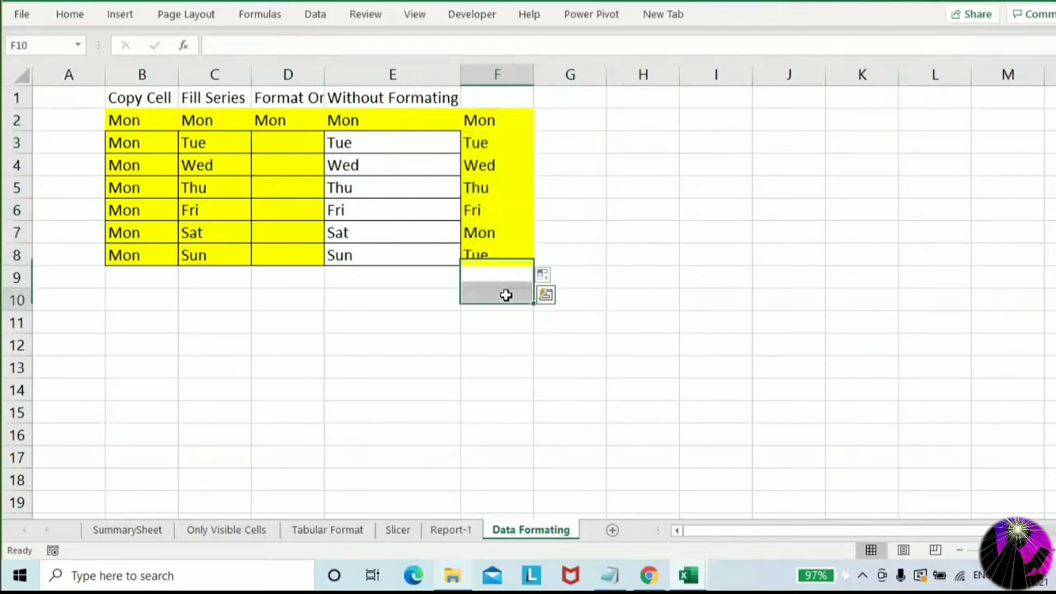
{"action": "left_click", "coordinate": [515, 155]}
{"action": "left_click_drag", "start_coordinate": [191, 282], "coordinate": [480, 293]}
{"action": "left_click", "coordinate": [436, 339]}
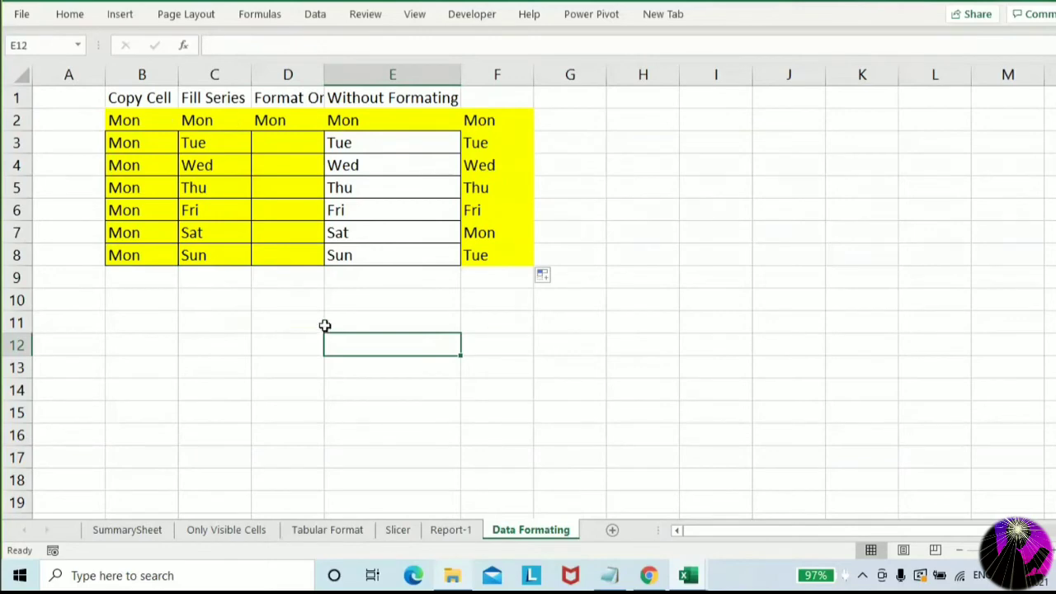
{"action": "left_click", "coordinate": [555, 280]}
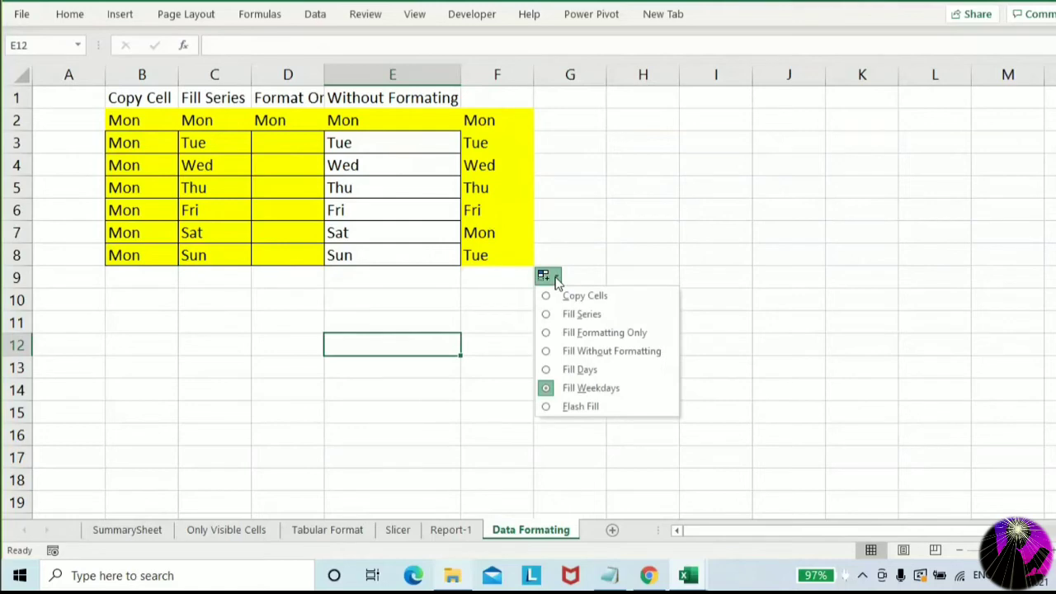
Enter the current date, 22-02-2021, in cell J2
{"action": "left_click", "coordinate": [788, 112]}
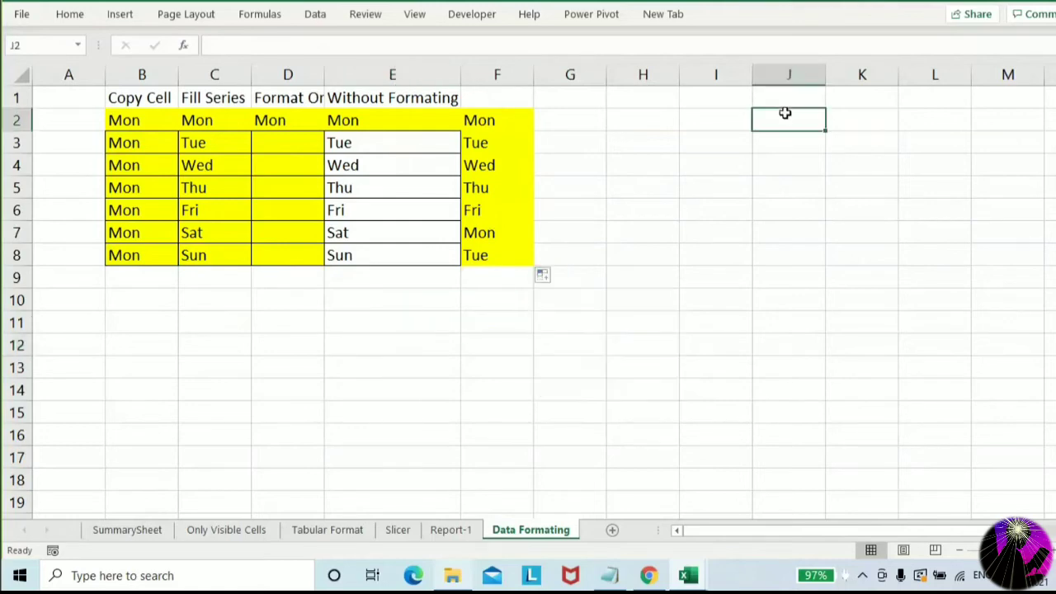
{"action": "key", "text": "ctrl+semicolon"}
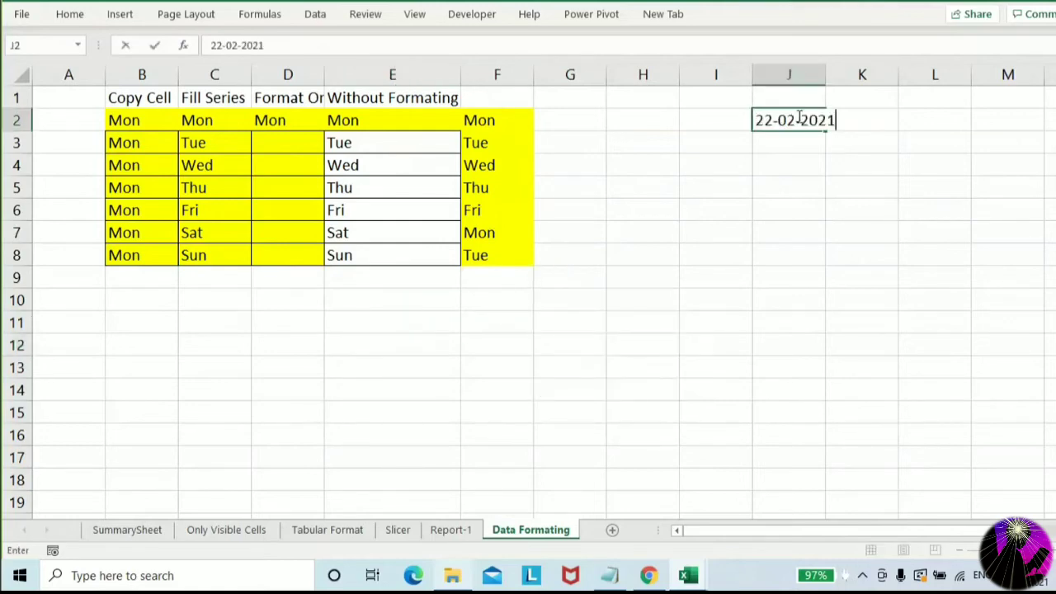
{"action": "key", "text": "Return"}
{"action": "left_click", "coordinate": [798, 117]}
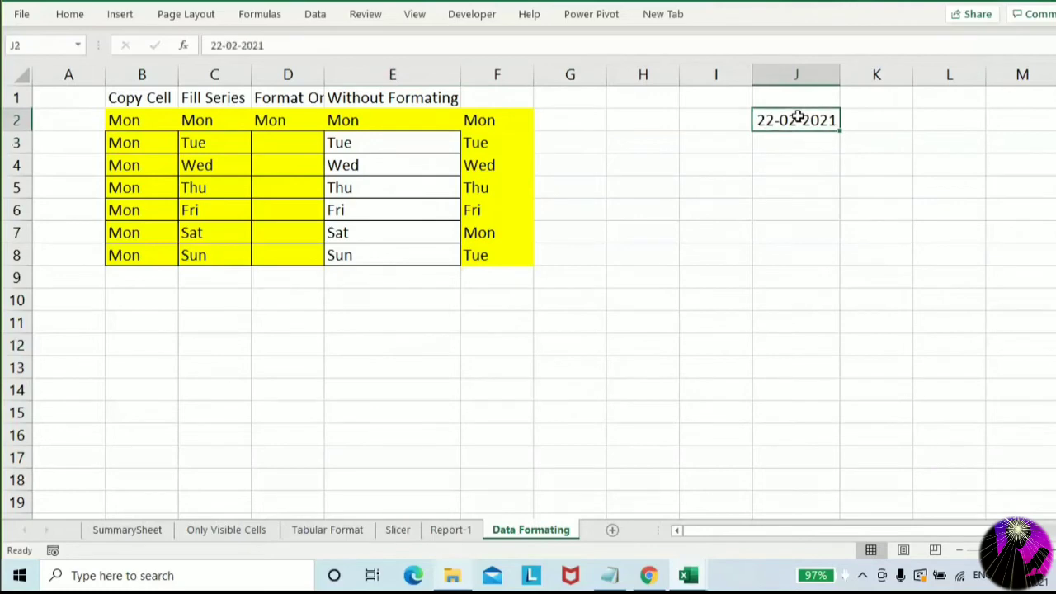
Fill column J downward from J2 with a daily date series, step value 1, stopping at 31-12-2021, and check its end
{"action": "key", "text": "alt+e"}
{"action": "key", "text": "i"}
{"action": "key", "text": "s"}
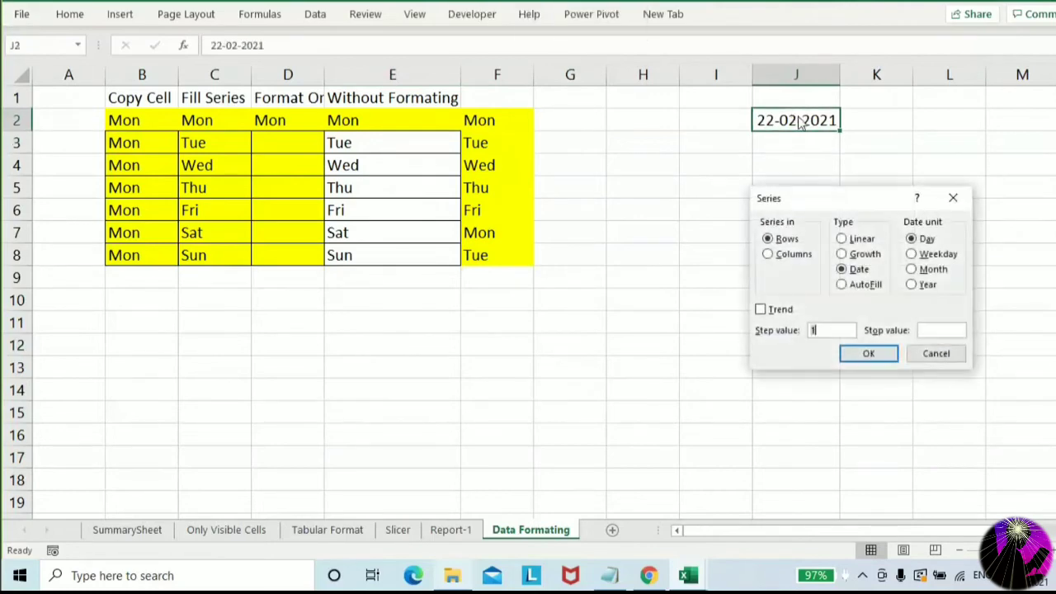
{"action": "left_click", "coordinate": [771, 258]}
{"action": "left_click", "coordinate": [934, 332]}
{"action": "type", "text": "12"}
{"action": "key", "text": "BackSpace"}
{"action": "key", "text": "BackSpace"}
{"action": "type", "text": "31-12"}
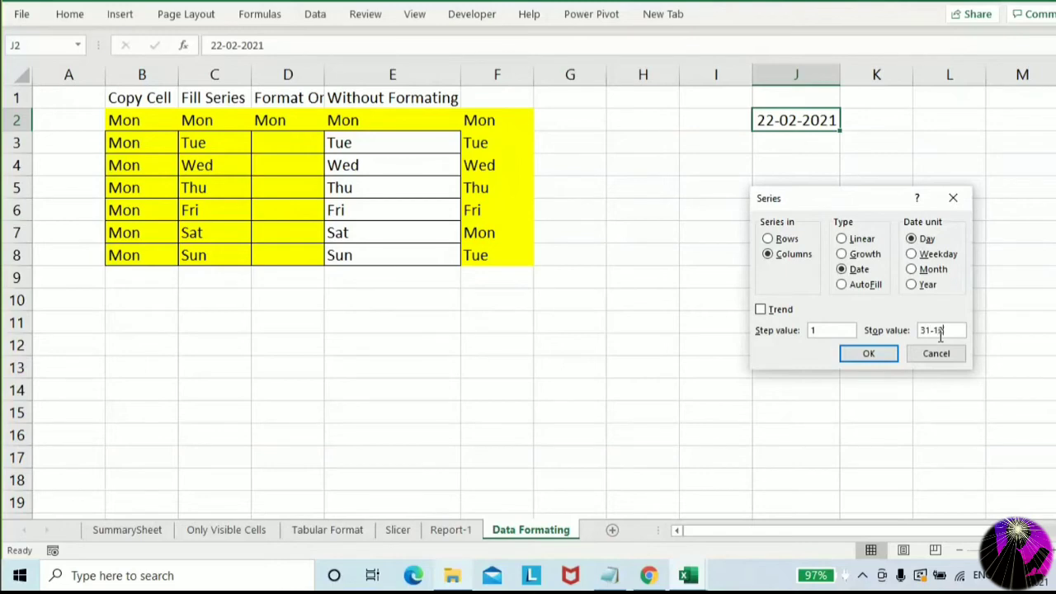
{"action": "type", "text": "-2021"}
{"action": "key", "text": "Return"}
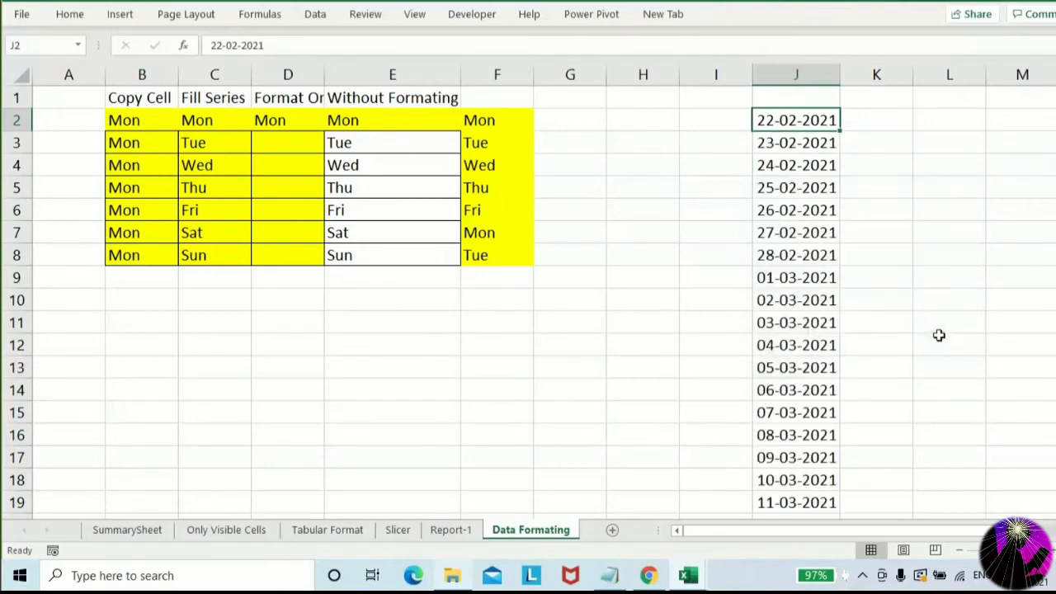
{"action": "key", "text": "ctrl+Down"}
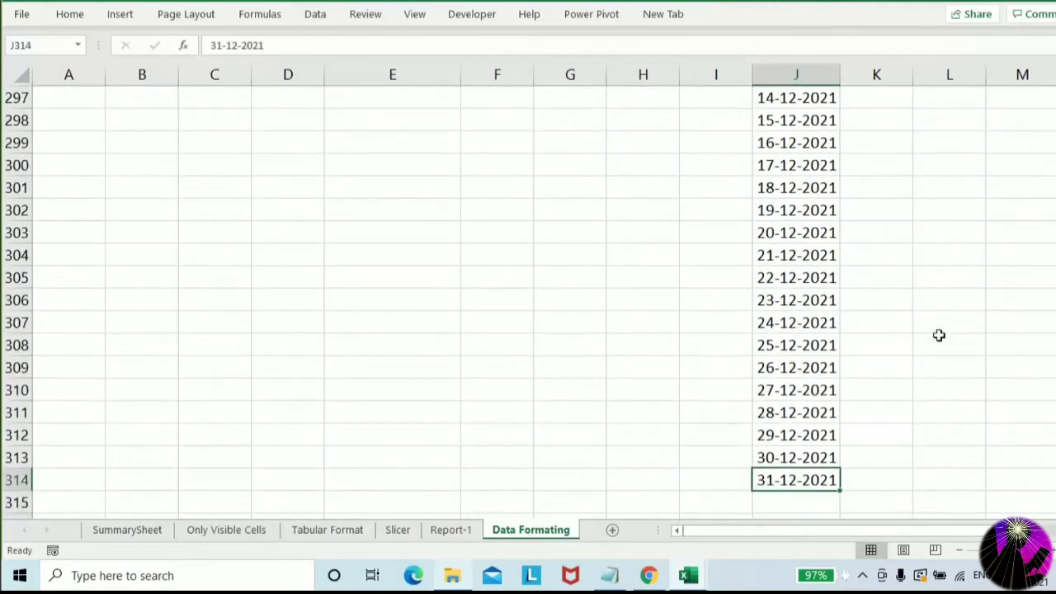
{"action": "key", "text": "ctrl+shift+Up"}
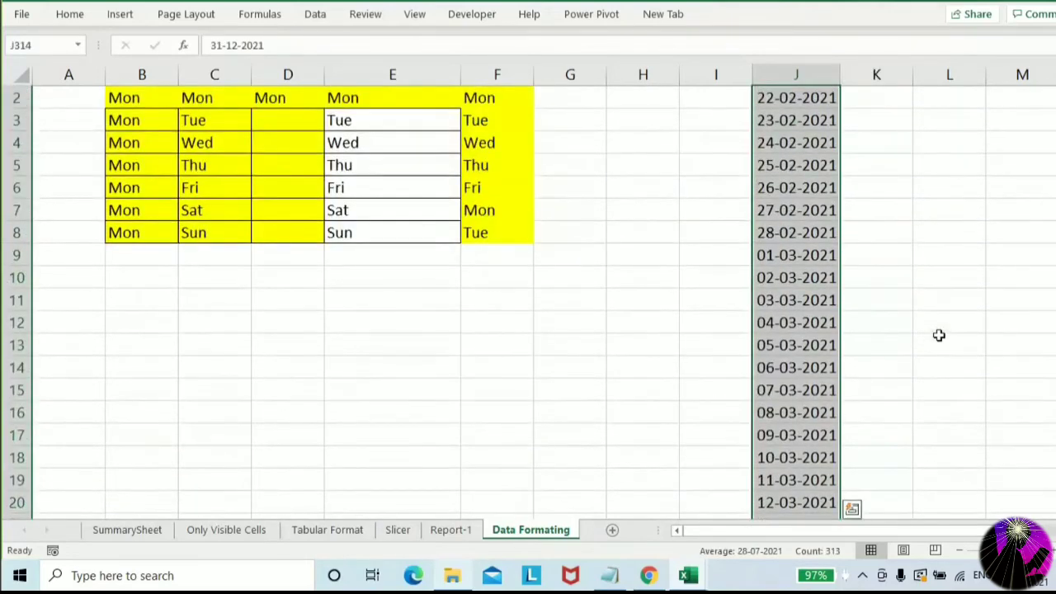
Fill column J downward from J2 with a monthly date series, step value 1, stopping at 31-12-2021
{"action": "key", "text": "ctrl+Up"}
{"action": "key", "text": "ctrl+Up"}
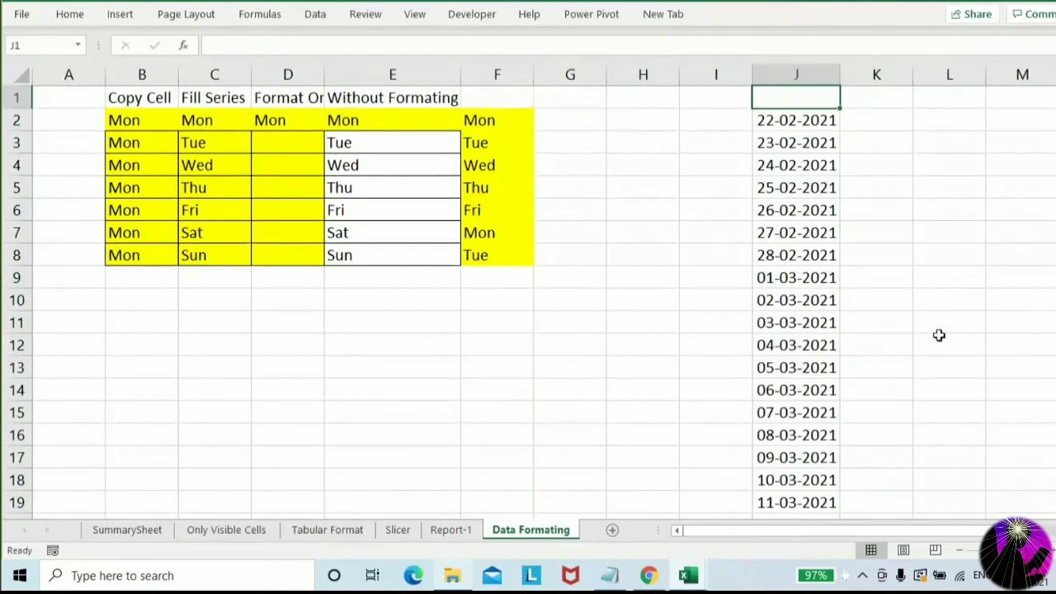
{"action": "key", "text": "Down"}
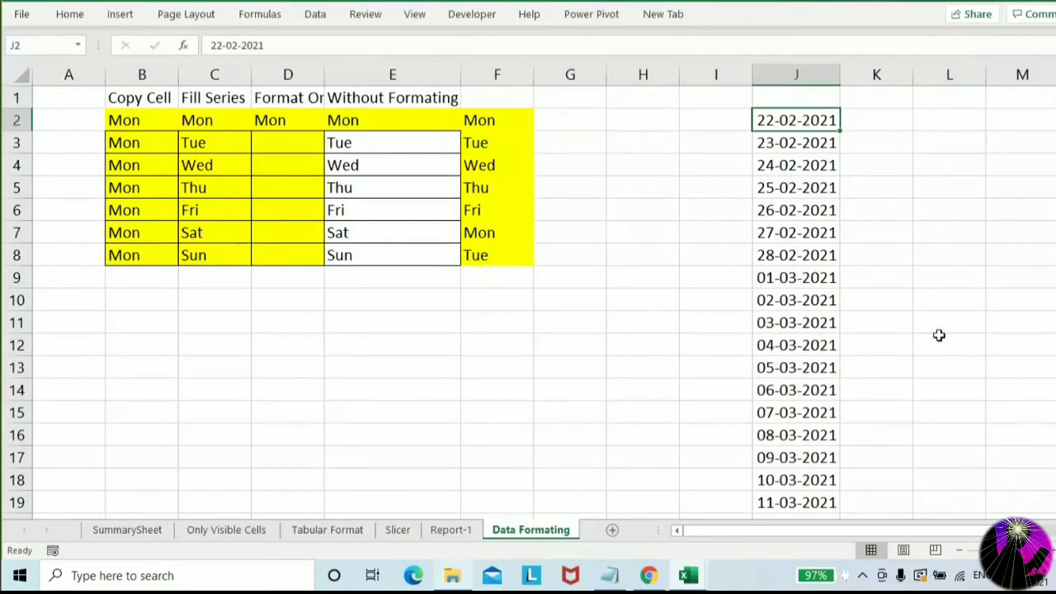
{"action": "key", "text": "alt+e"}
{"action": "key", "text": "i"}
{"action": "key", "text": "s"}
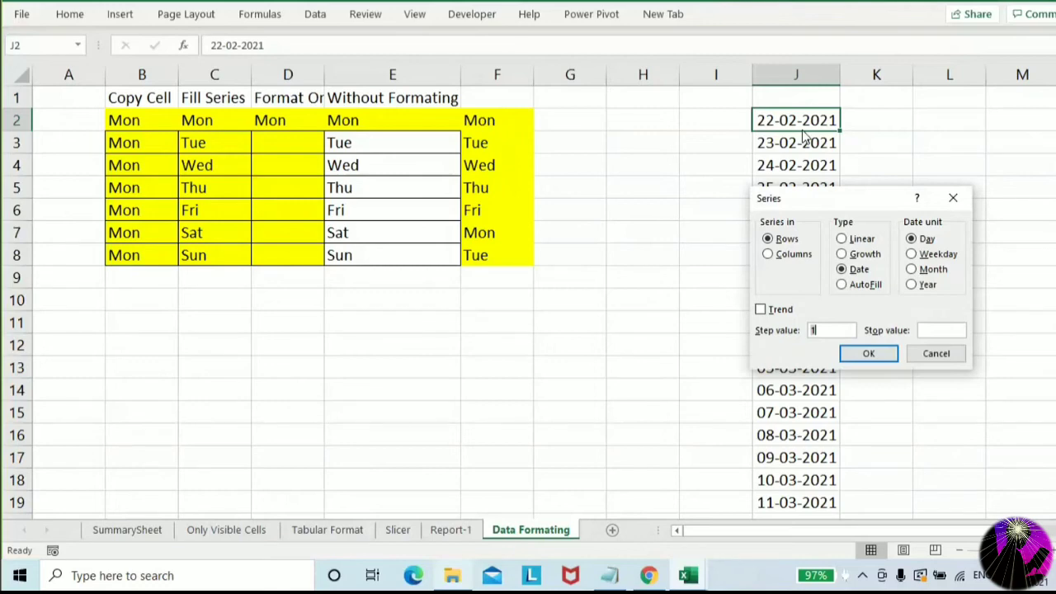
{"action": "left_click", "coordinate": [912, 270]}
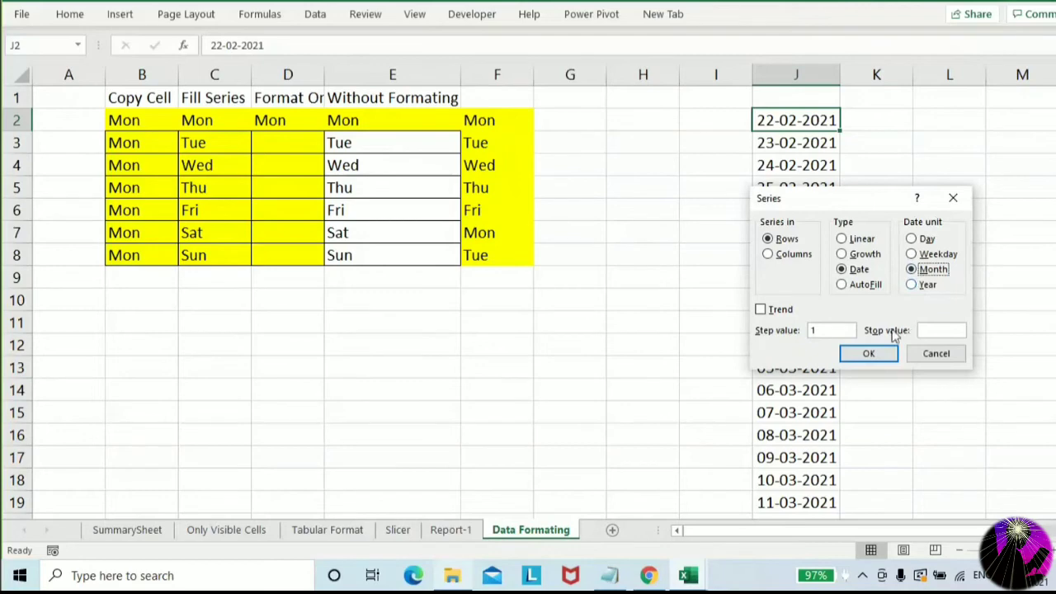
{"action": "left_click", "coordinate": [936, 330]}
{"action": "type", "text": "31-12"}
{"action": "type", "text": "-2"}
{"action": "type", "text": "021"}
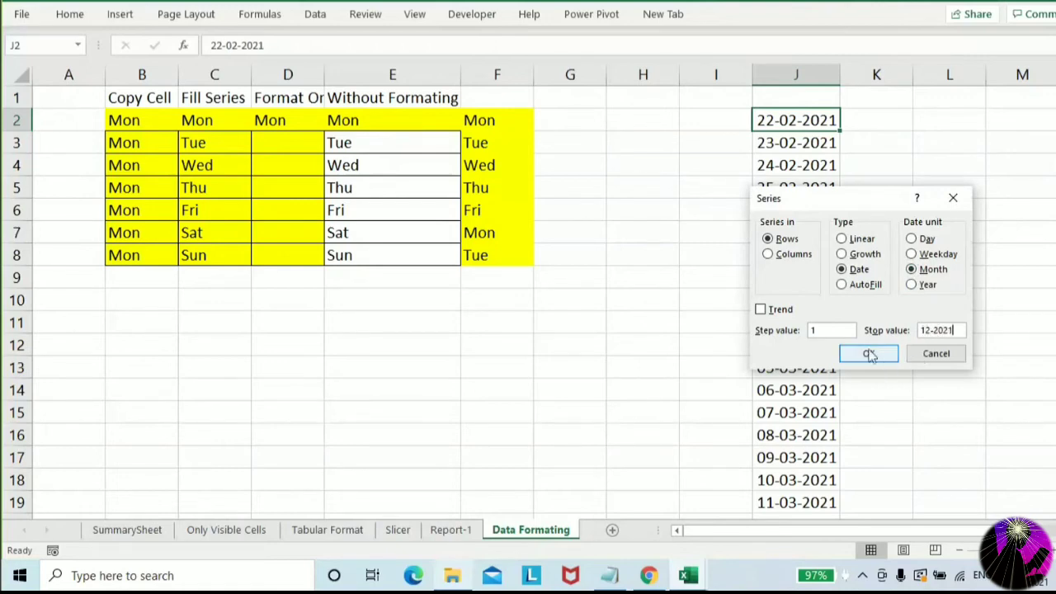
{"action": "left_click", "coordinate": [790, 254]}
{"action": "left_click", "coordinate": [869, 353]}
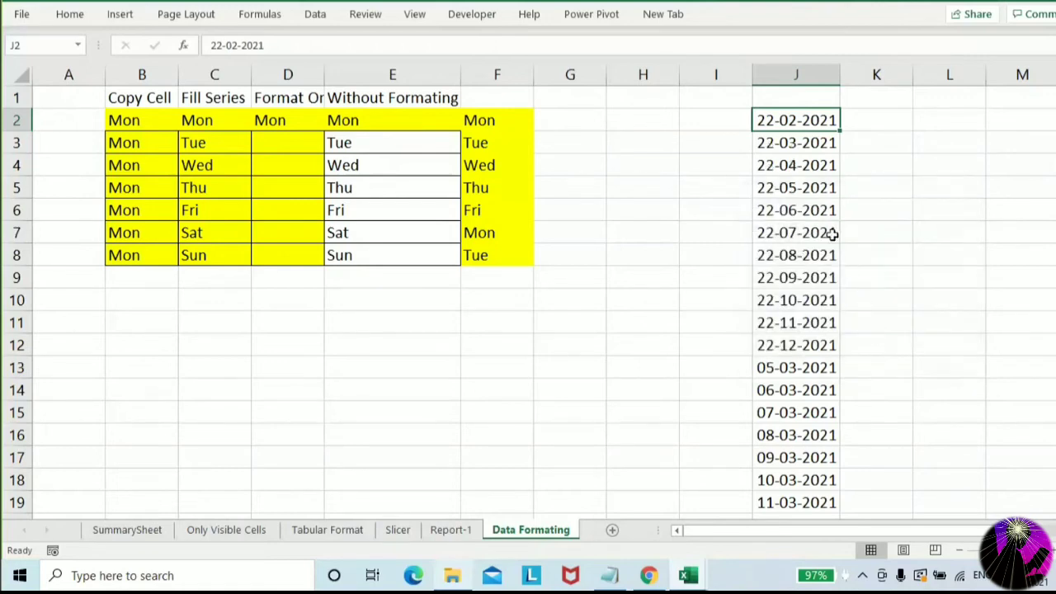
Clear all the dates below J2 in column J, keeping only the start date
{"action": "left_click_drag", "start_coordinate": [813, 165], "coordinate": [824, 381]}
{"action": "left_click", "coordinate": [824, 384]}
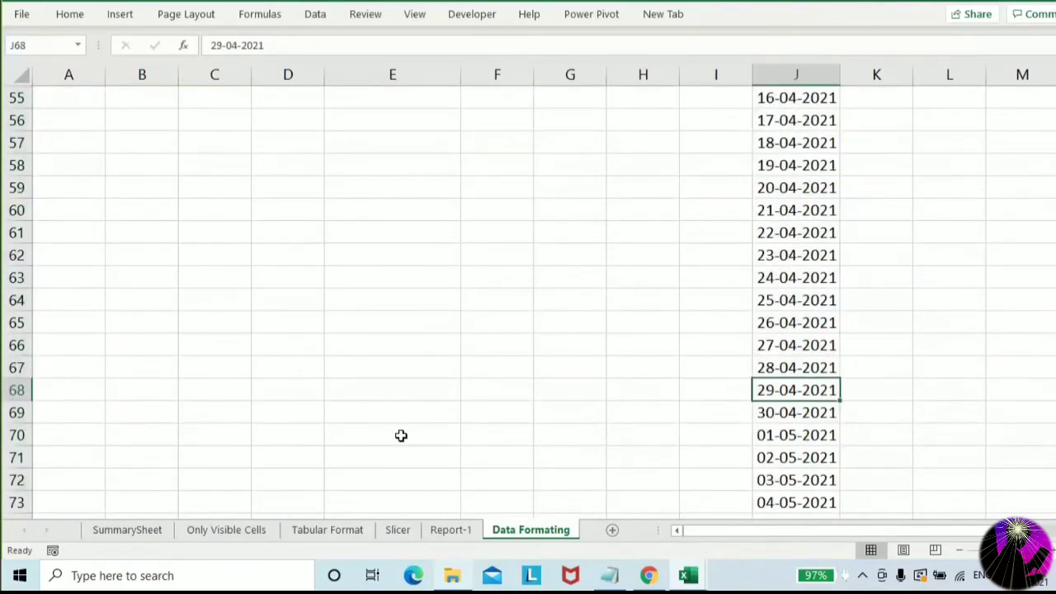
{"action": "left_click", "coordinate": [763, 254]}
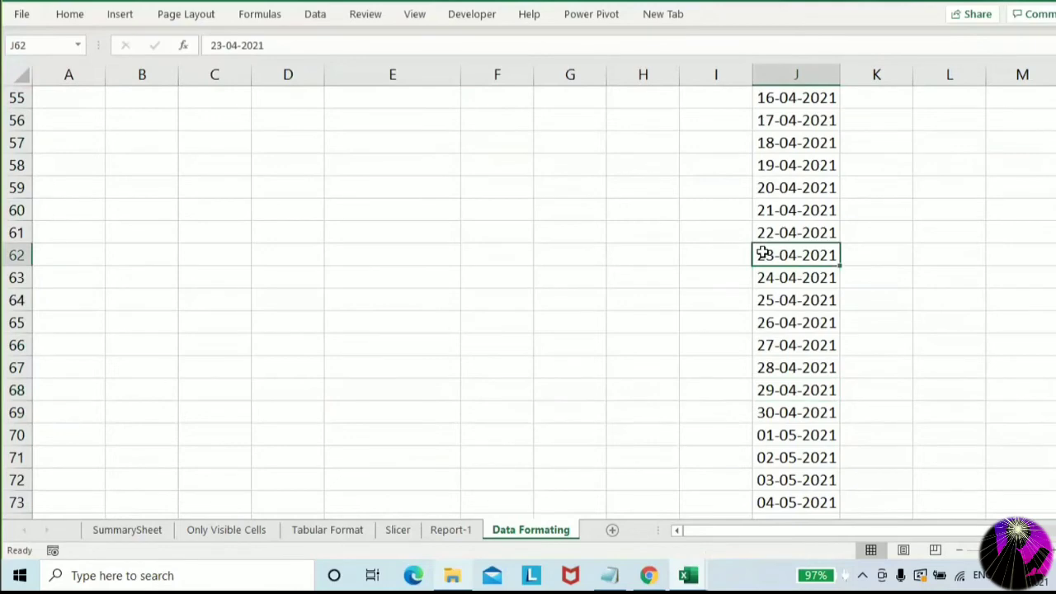
{"action": "key", "text": "ctrl+Up"}
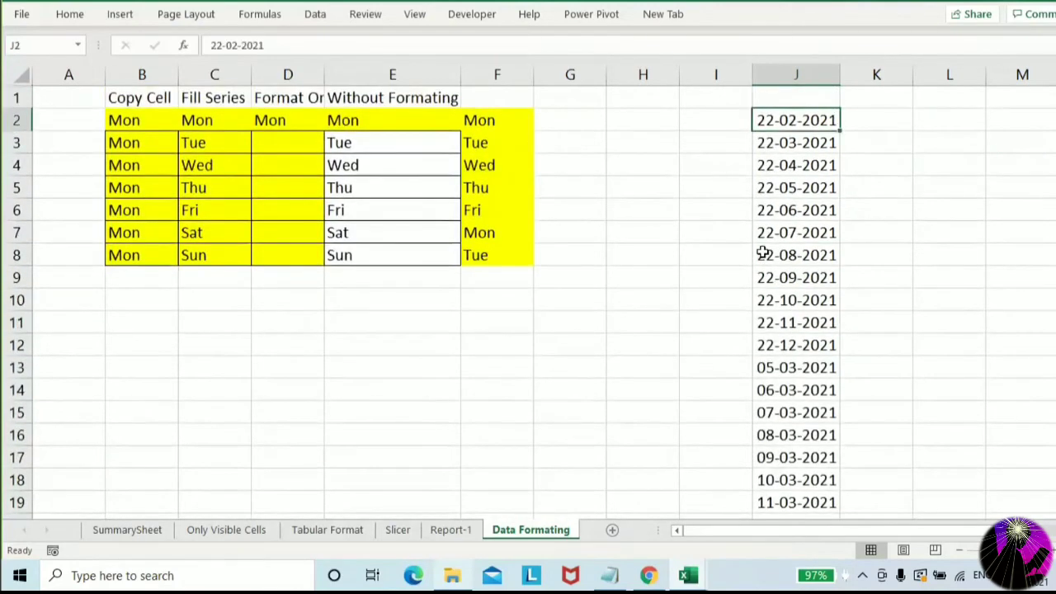
{"action": "key", "text": "ctrl+shift+Down"}
{"action": "key", "text": "ctrl+shift+Up"}
{"action": "key", "text": "ctrl+shift+Down"}
{"action": "key", "text": "ctrl+Up"}
{"action": "key", "text": "Down"}
{"action": "key", "text": "Down"}
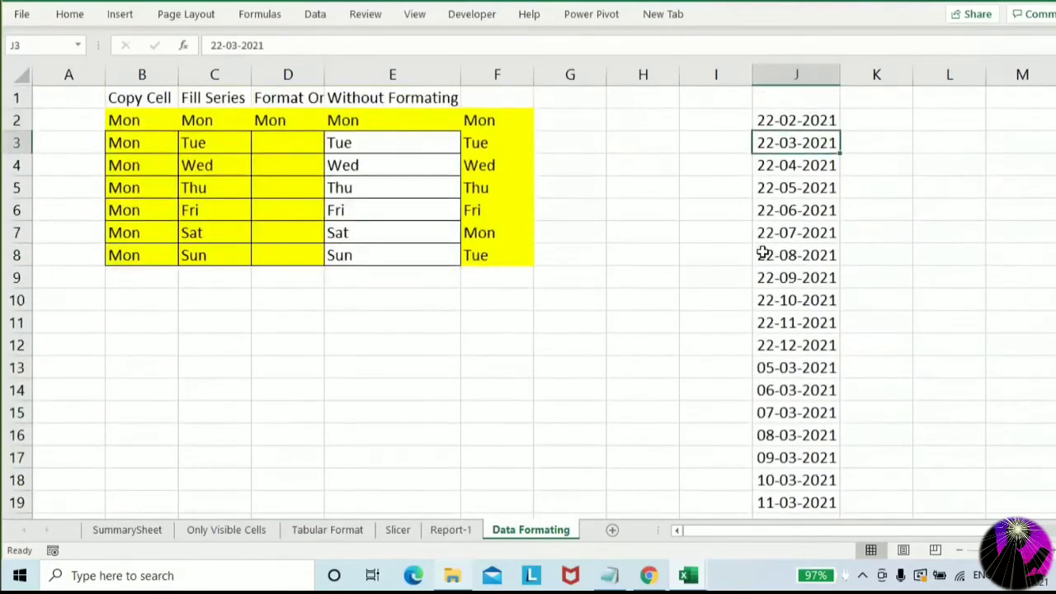
{"action": "key", "text": "ctrl+shift+Down"}
{"action": "key", "text": "Delete"}
{"action": "key", "text": "ctrl+BackSpace"}
{"action": "key", "text": "Up"}
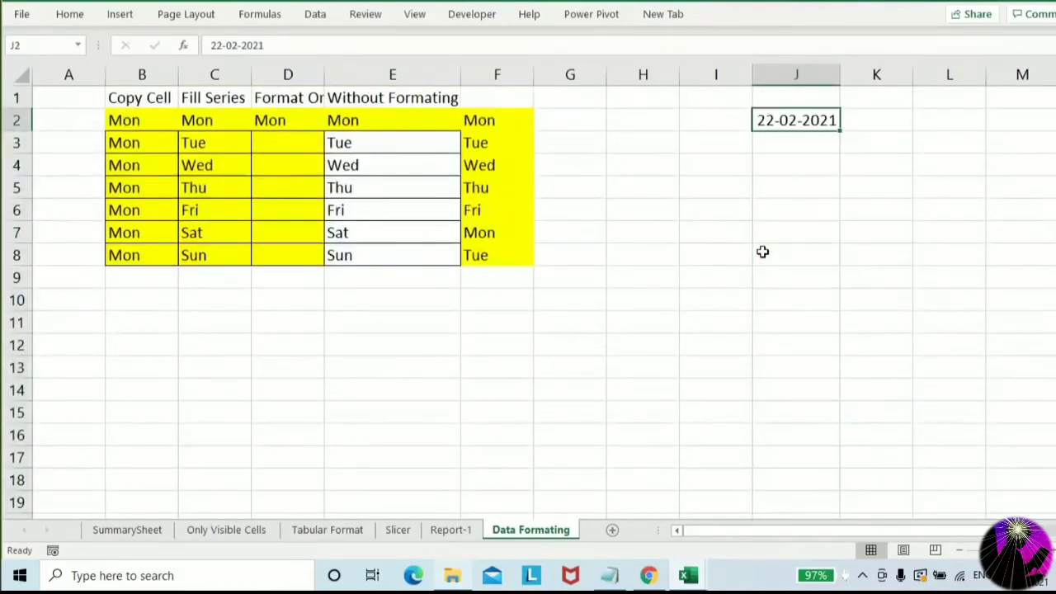
Fill column J downward from J2 with a weekday date series, step value 1, stopping at 31-12-2021
{"action": "key", "text": "alt+e"}
{"action": "key", "text": "i"}
{"action": "key", "text": "s"}
{"action": "left_click", "coordinate": [782, 255]}
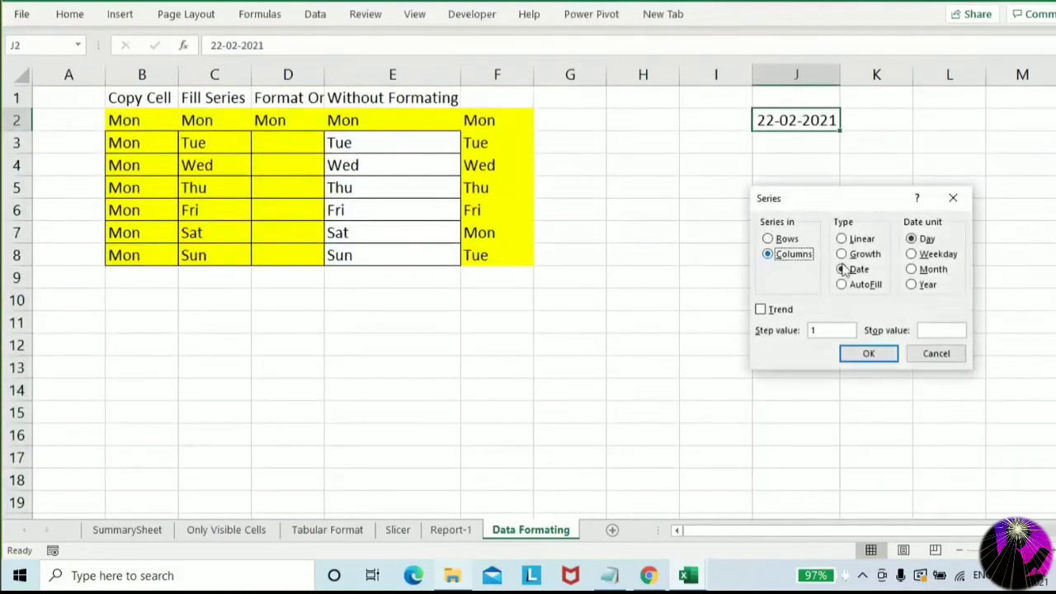
{"action": "left_click", "coordinate": [912, 254]}
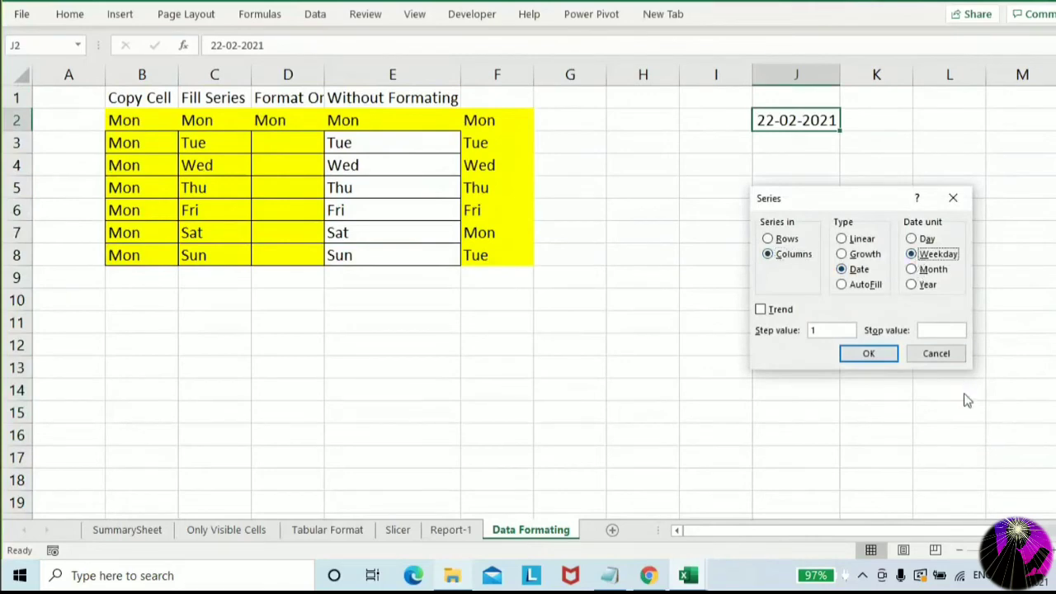
{"action": "left_click", "coordinate": [930, 331]}
{"action": "type", "text": "3"}
{"action": "type", "text": "12-2"}
{"action": "type", "text": "021"}
{"action": "left_click", "coordinate": [878, 353]}
Examine which dates the weekday series placed in the first rows from J2 to J10
{"action": "left_click", "coordinate": [810, 165]}
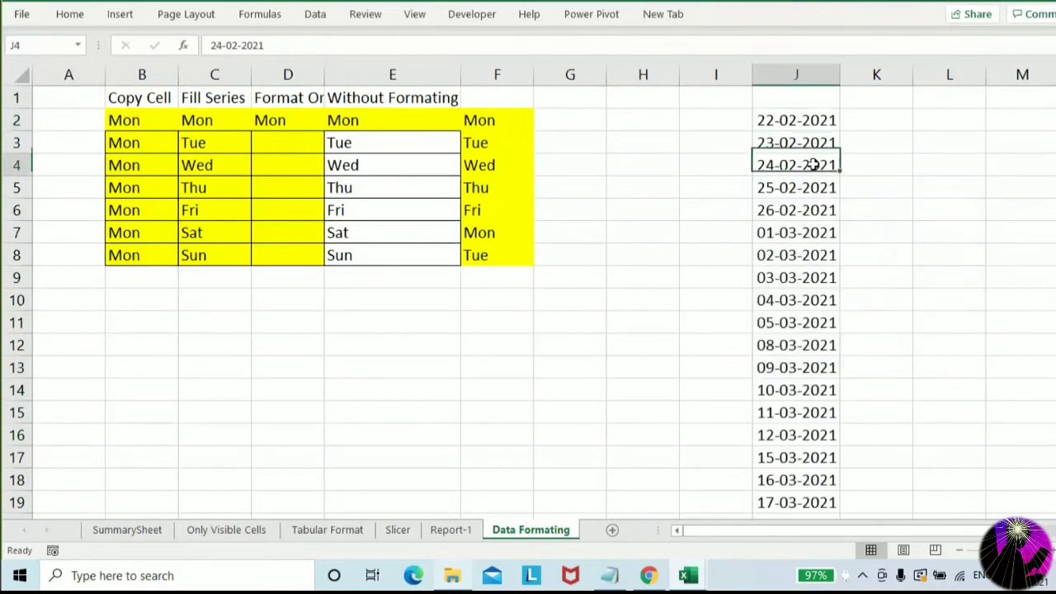
{"action": "key", "text": "Up"}
{"action": "key", "text": "Down"}
{"action": "key", "text": "Up"}
{"action": "key", "text": "Up"}
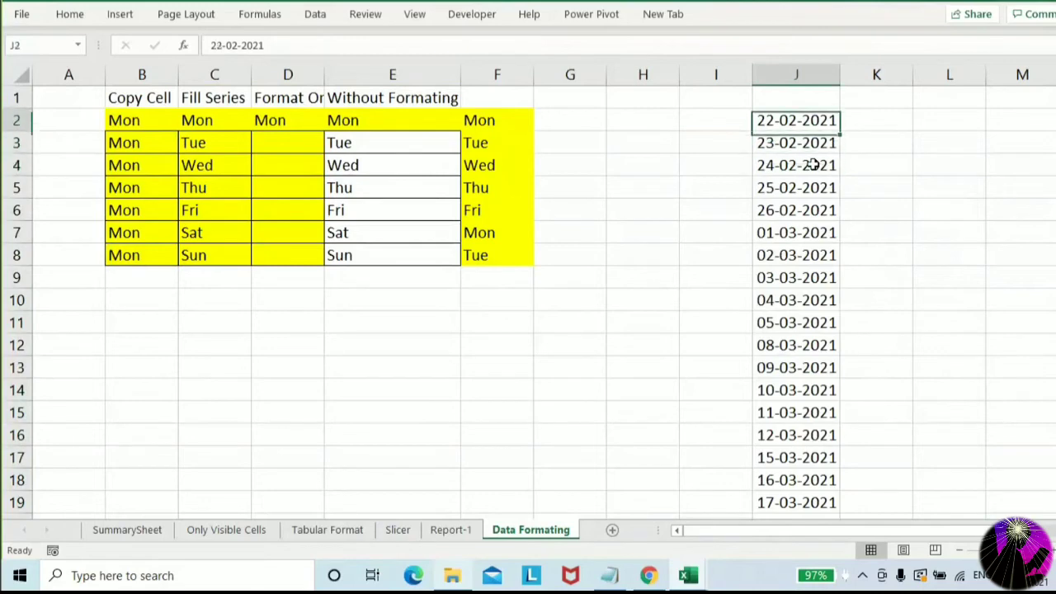
{"action": "key", "text": "shift+Down"}
{"action": "key", "text": "shift+Down"}
{"action": "key", "text": "shift+Down"}
{"action": "key", "text": "shift+Down"}
{"action": "key", "text": "shift+Down"}
{"action": "key", "text": "shift+Down"}
{"action": "key", "text": "shift+Down"}
{"action": "key", "text": "shift+Down"}
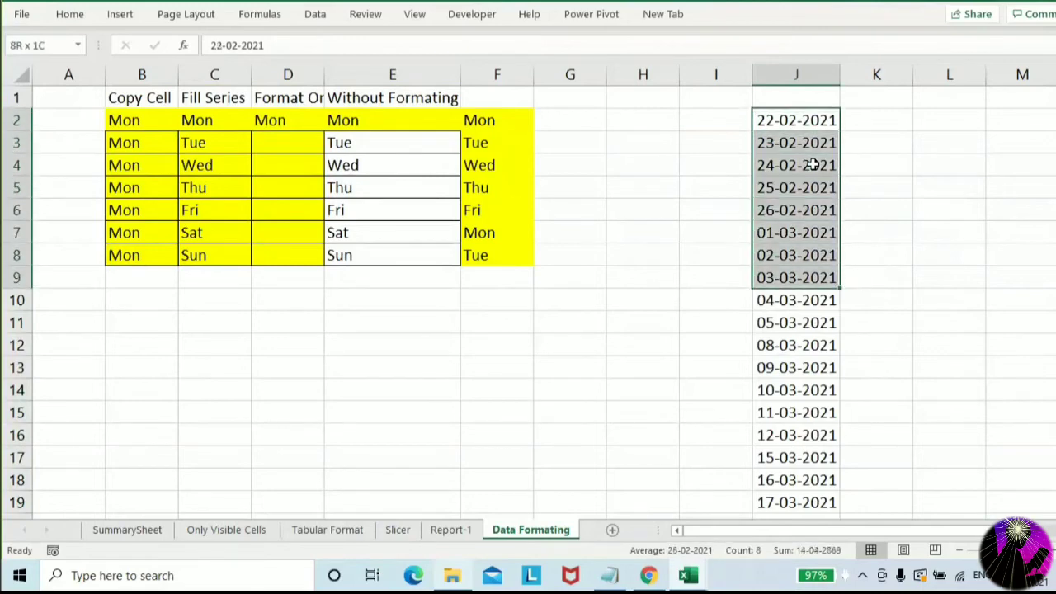
{"action": "key", "text": "shift+Down"}
{"action": "key", "text": "shift+Up"}
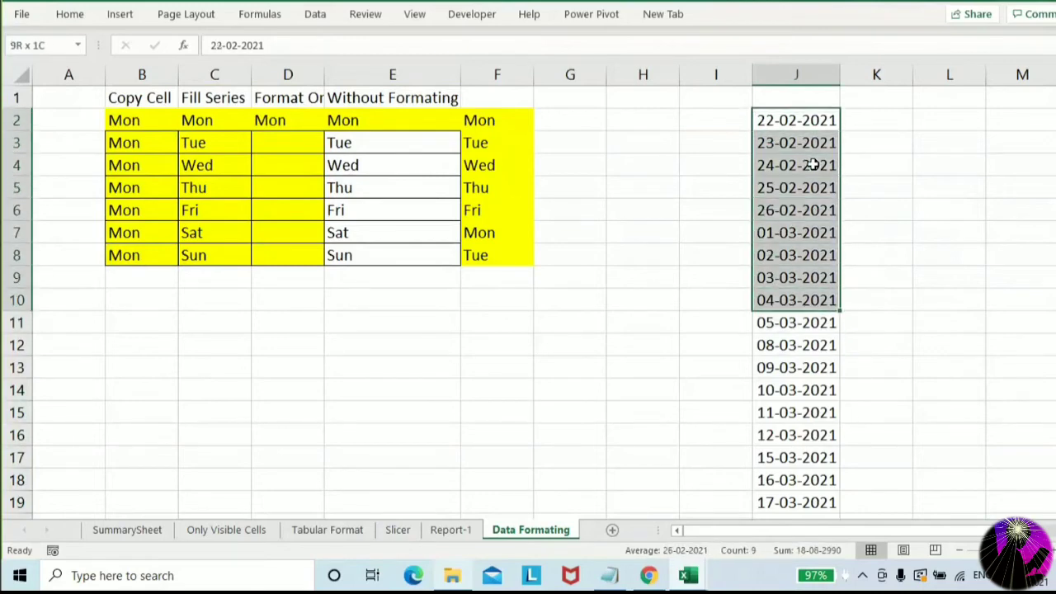
{"action": "key", "text": "Down"}
{"action": "key", "text": "Up"}
{"action": "key", "text": "Right"}
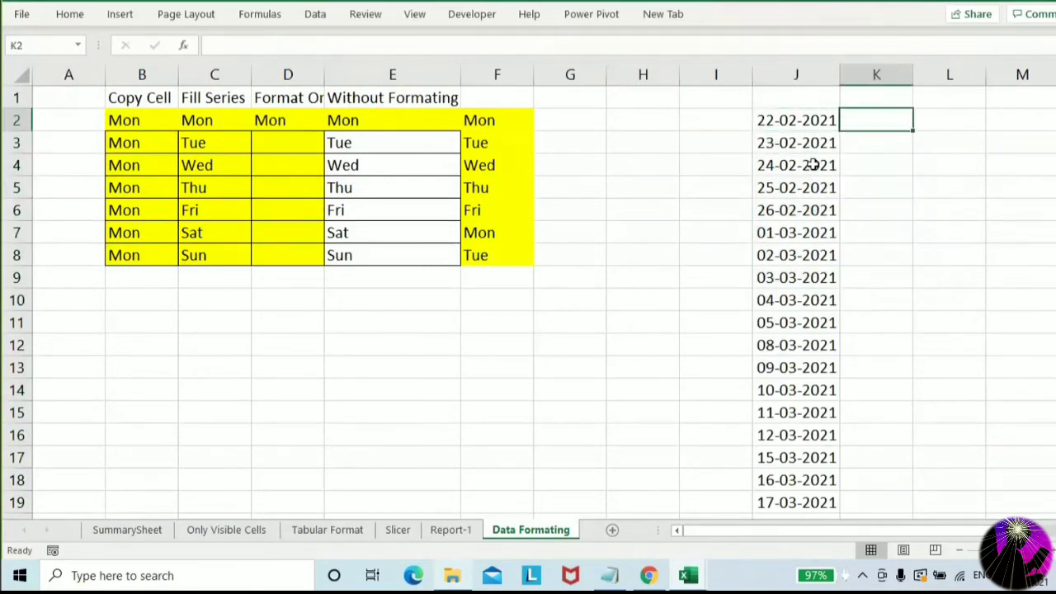
{"action": "type", "text": "=T("}
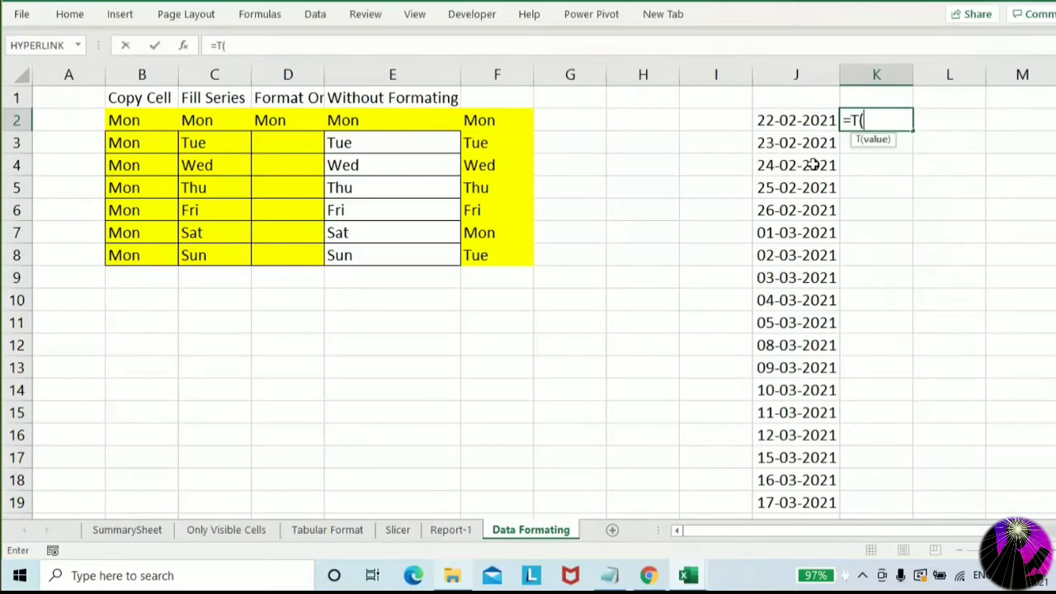
{"action": "key", "text": "Left"}
{"action": "key", "text": "Escape"}
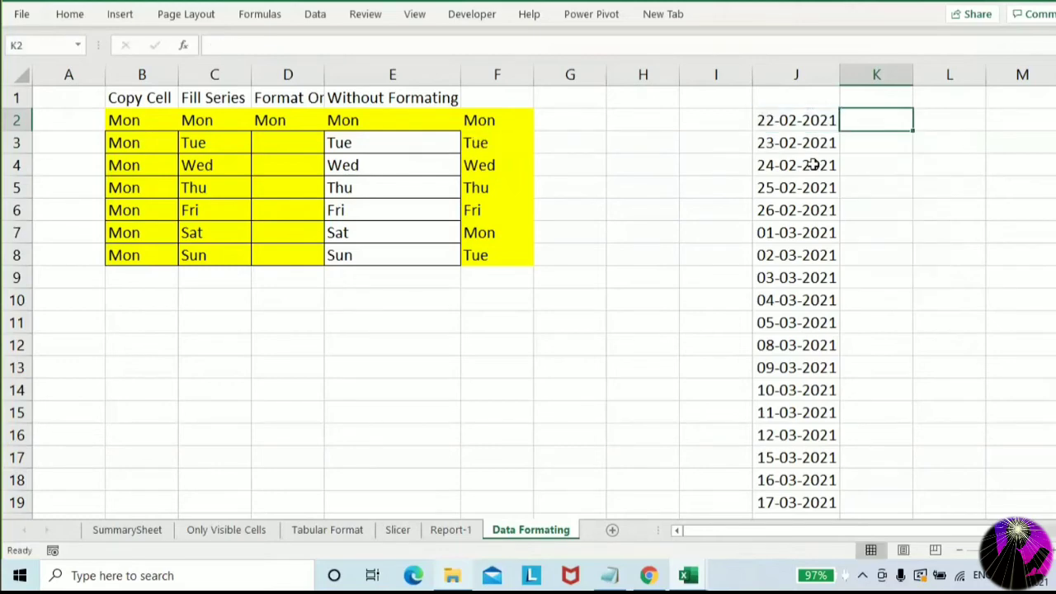
Enter the formula =TEXT(J2,"ddd") in K2 to get the abbreviated day name of the date
{"action": "type", "text": "=Te"}
{"action": "key", "text": "Tab"}
{"action": "key", "text": "Left"}
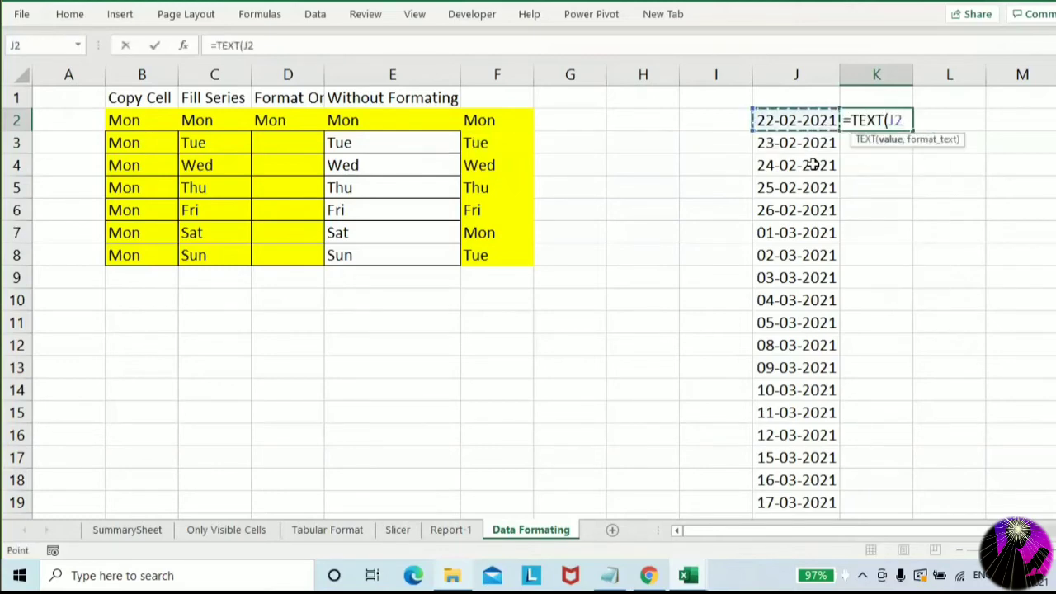
{"action": "type", "text": ",\"ddd"}
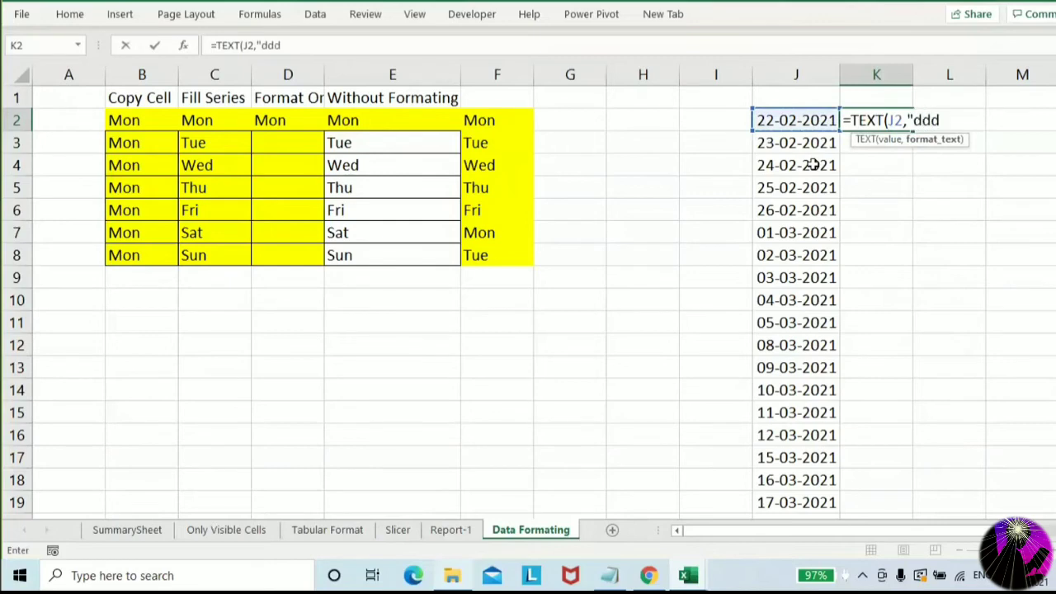
{"action": "type", "text": "\""}
{"action": "key", "text": "Return"}
Fill the day-name formula from K2 down to K226, alongside the last date in column J
{"action": "key", "text": "Left"}
{"action": "key", "text": "ctrl+Down"}
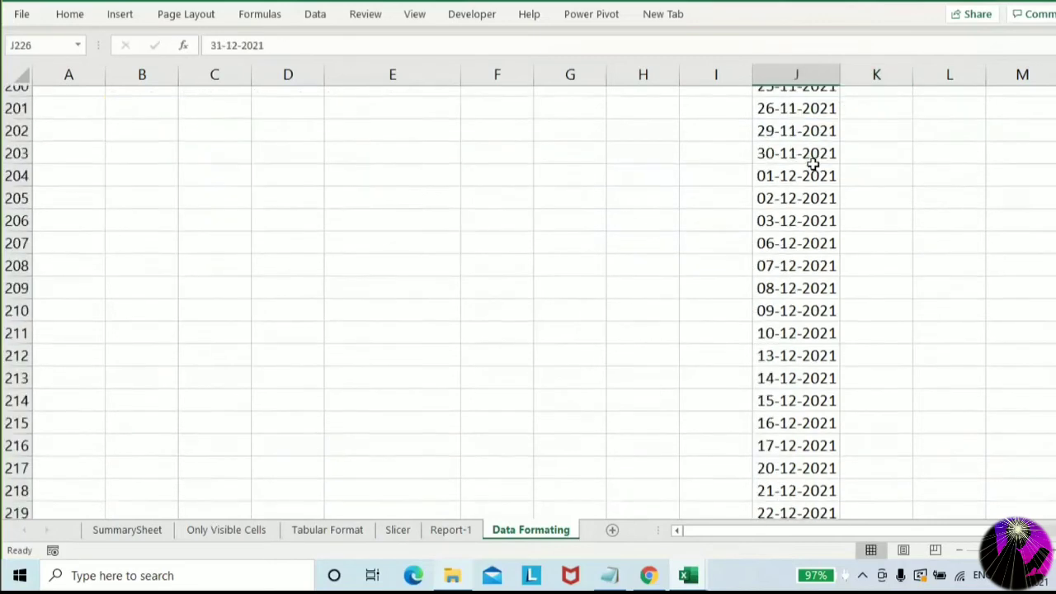
{"action": "key", "text": "Right"}
{"action": "key", "text": "ctrl+shift+Up"}
{"action": "key", "text": "ctrl+d"}
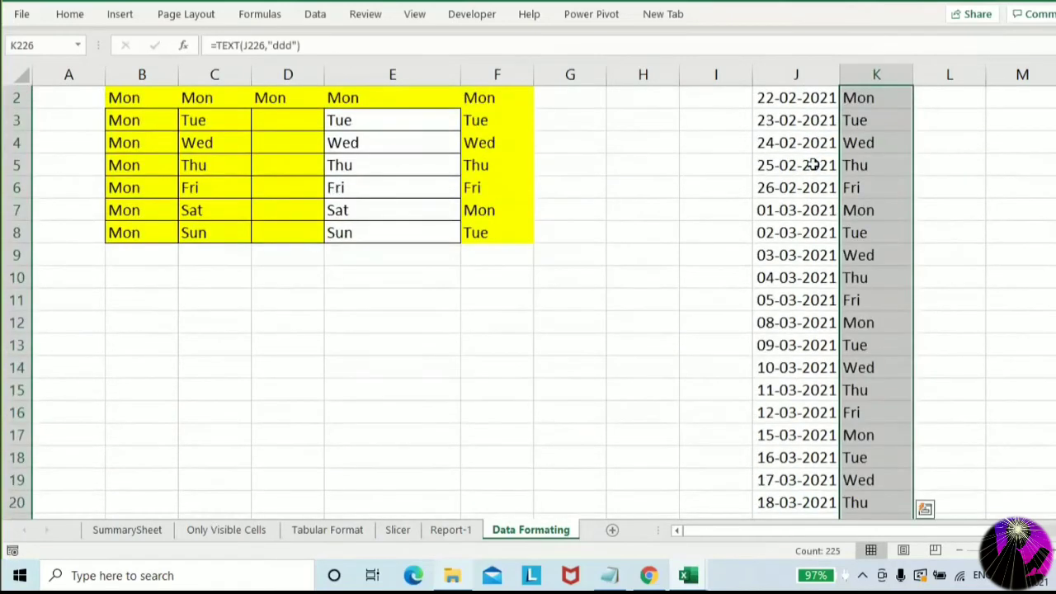
{"action": "key", "text": "ctrl+Up"}
{"action": "key", "text": "Up"}
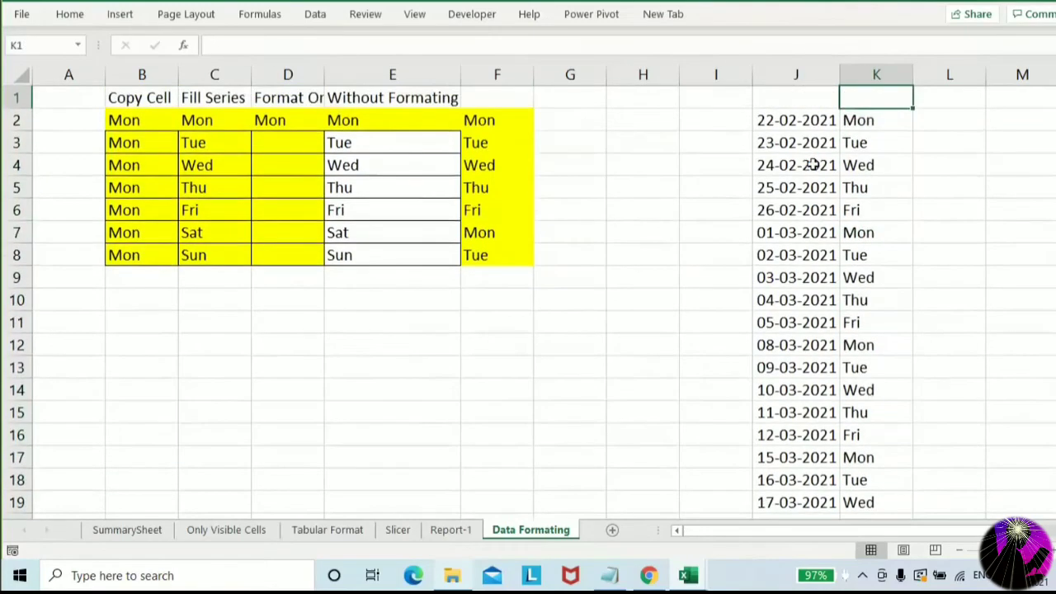
On SummarySheet, enter "Select data->Filldown" as the shortcut keys for Data Formating in H12
{"action": "left_click", "coordinate": [139, 529]}
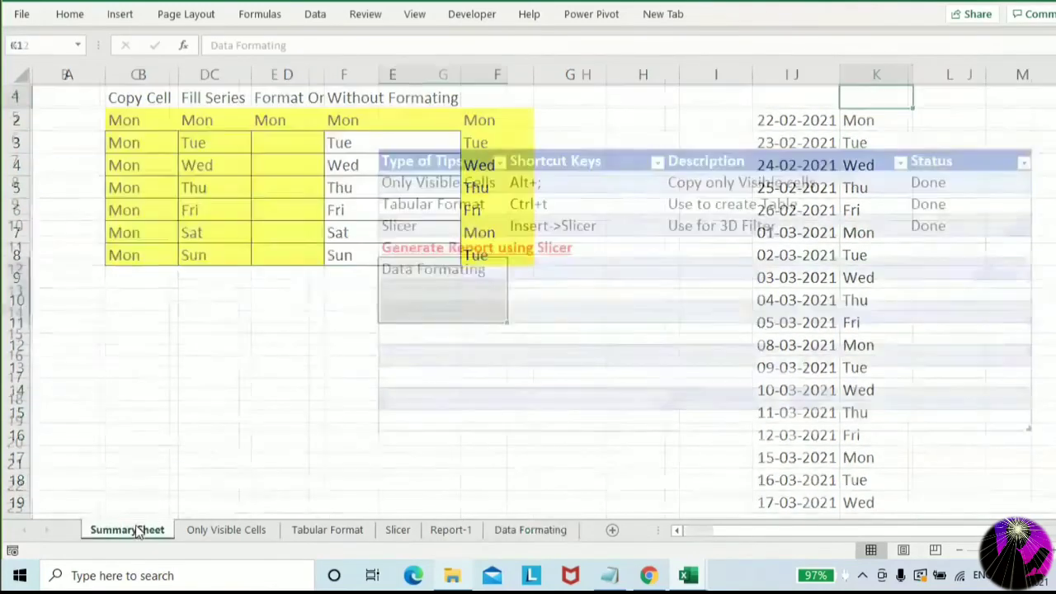
{"action": "left_click", "coordinate": [547, 276]}
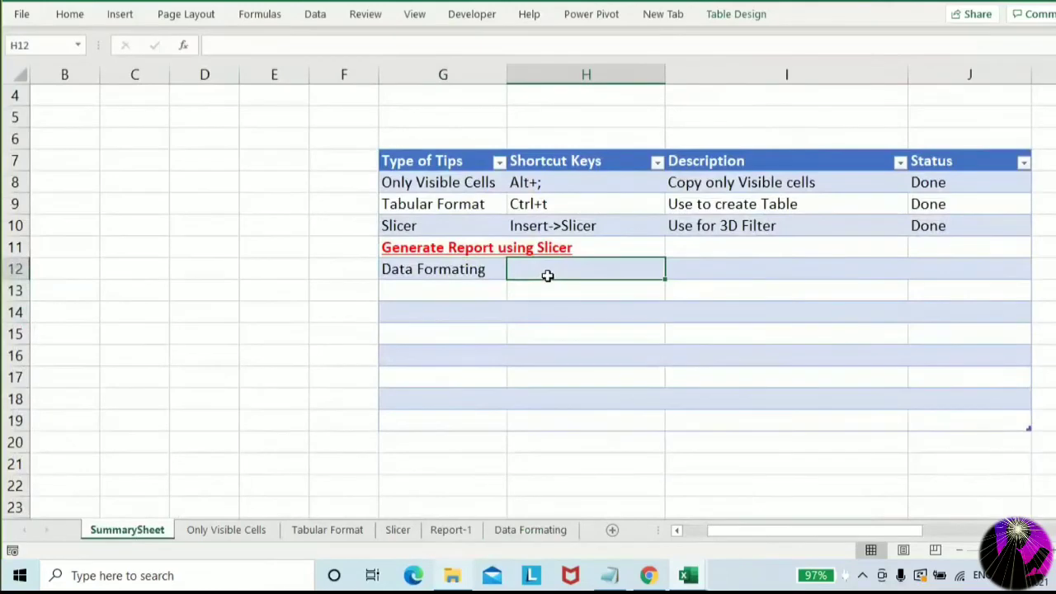
{"action": "type", "text": "Select"}
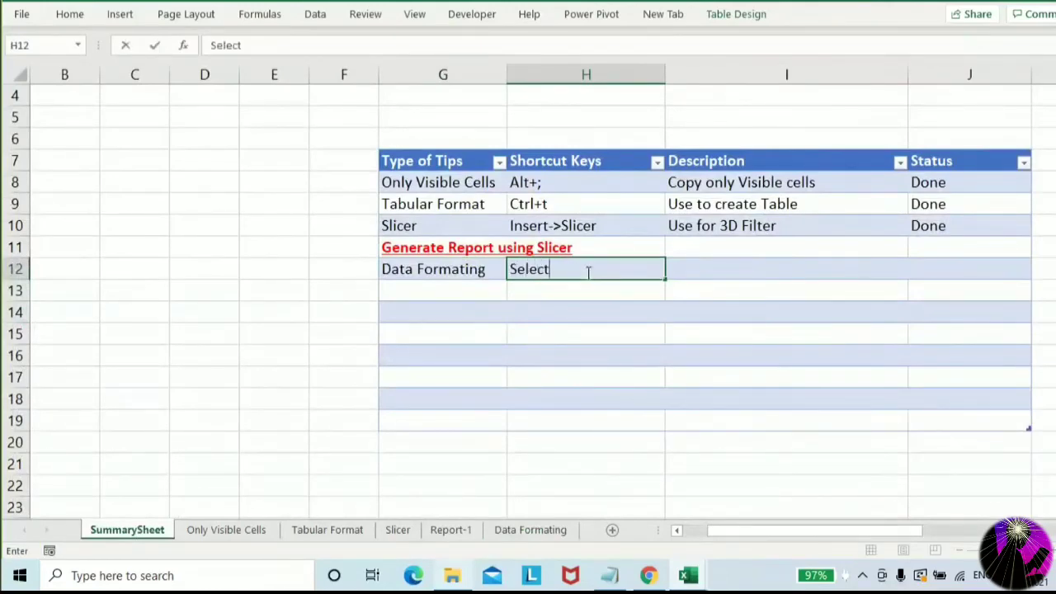
{"action": "type", "text": " data->Filld o"}
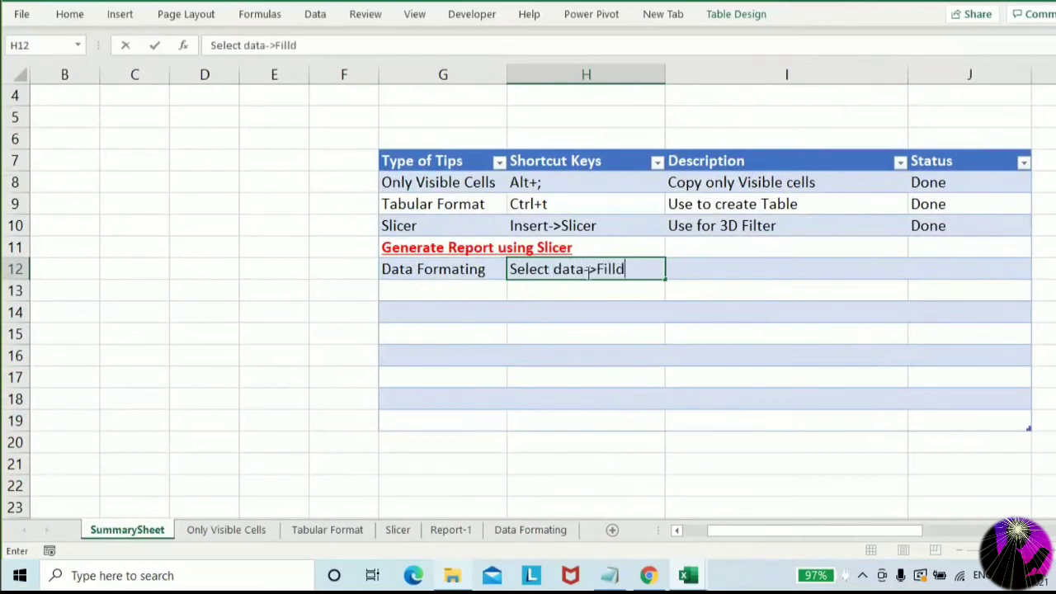
{"action": "key", "text": "BackSpace"}
{"action": "key", "text": "BackSpace"}
{"action": "type", "text": "own"}
{"action": "key", "text": "Return"}
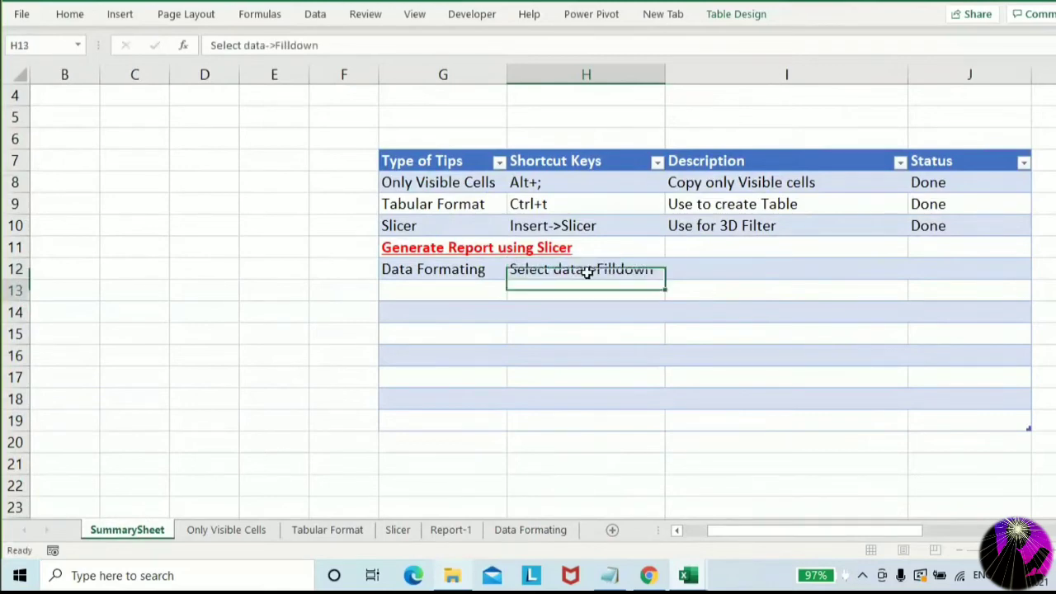
Complete the Data Formating row with the description "different data formating" in I12 and the status "Done" in J12
{"action": "key", "text": "Up"}
{"action": "key", "text": "Right"}
{"action": "type", "text": "diff"}
{"action": "type", "text": "erent d"}
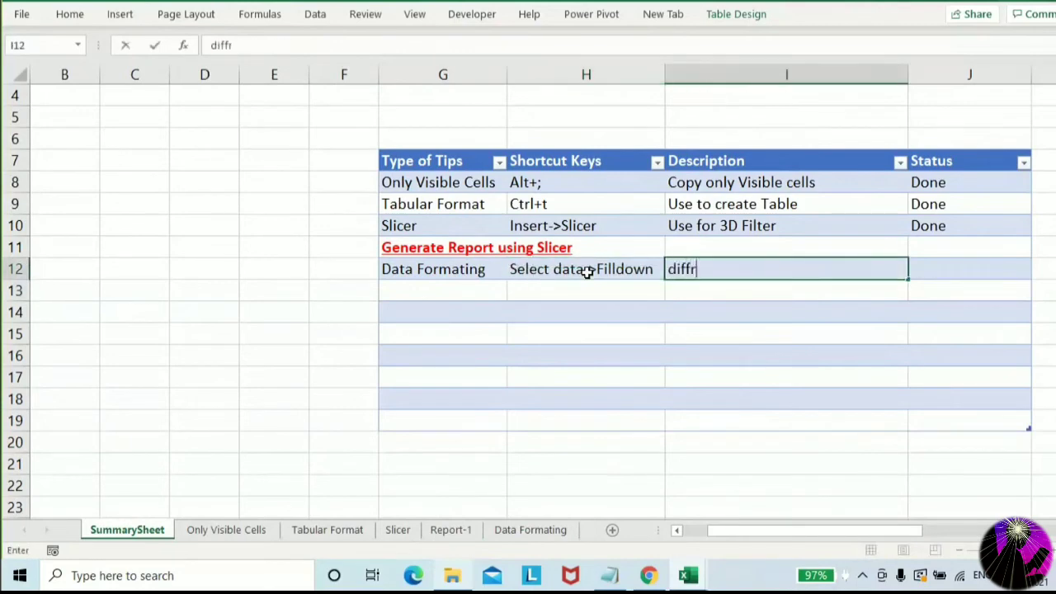
{"action": "type", "text": "ata formating"}
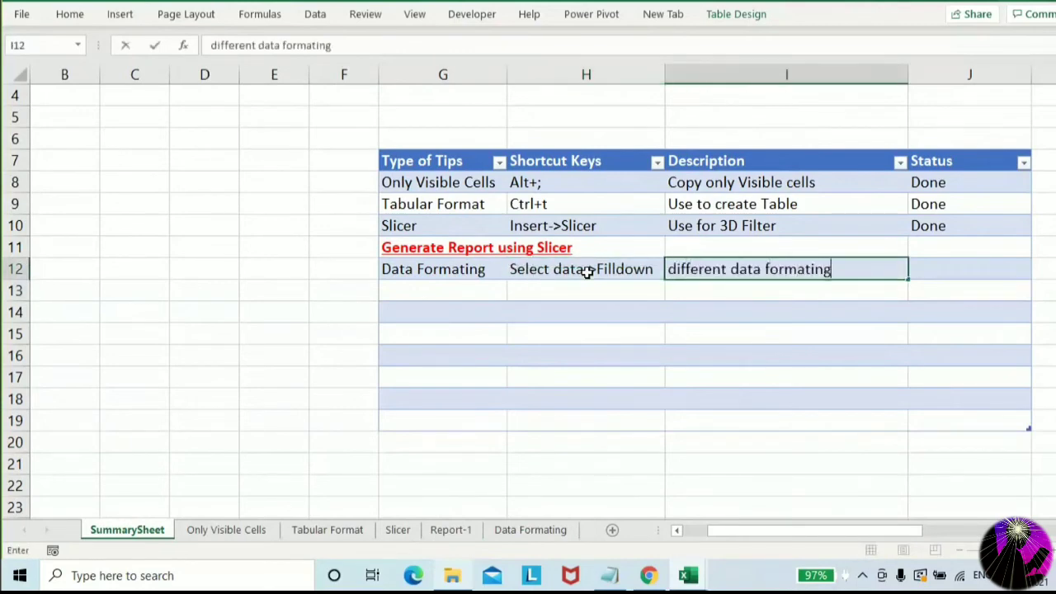
{"action": "key", "text": "Return"}
{"action": "key", "text": "Up"}
{"action": "key", "text": "Right"}
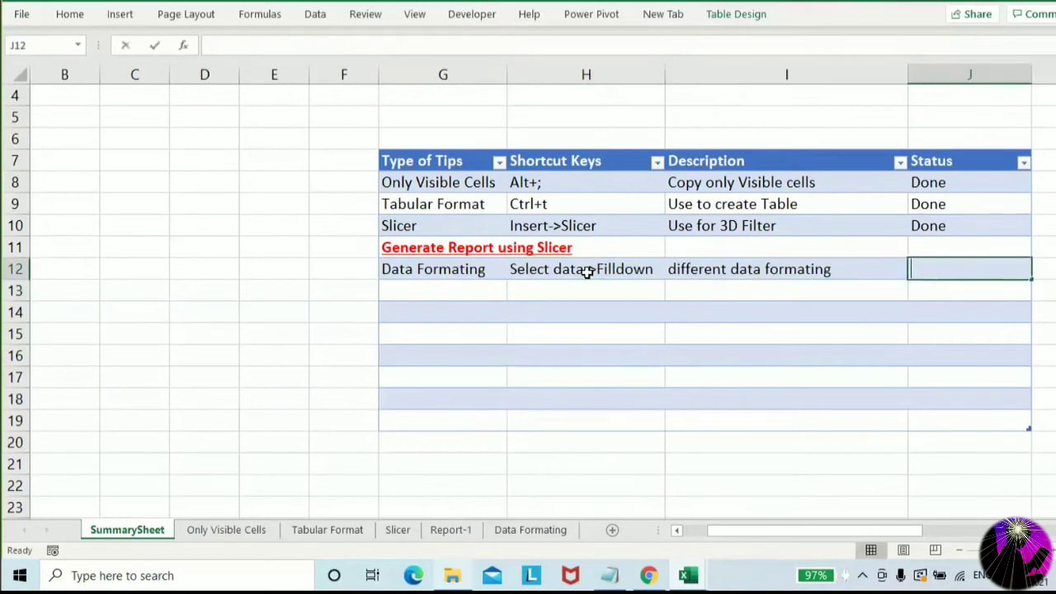
{"action": "type", "text": "Done"}
{"action": "key", "text": "Return"}
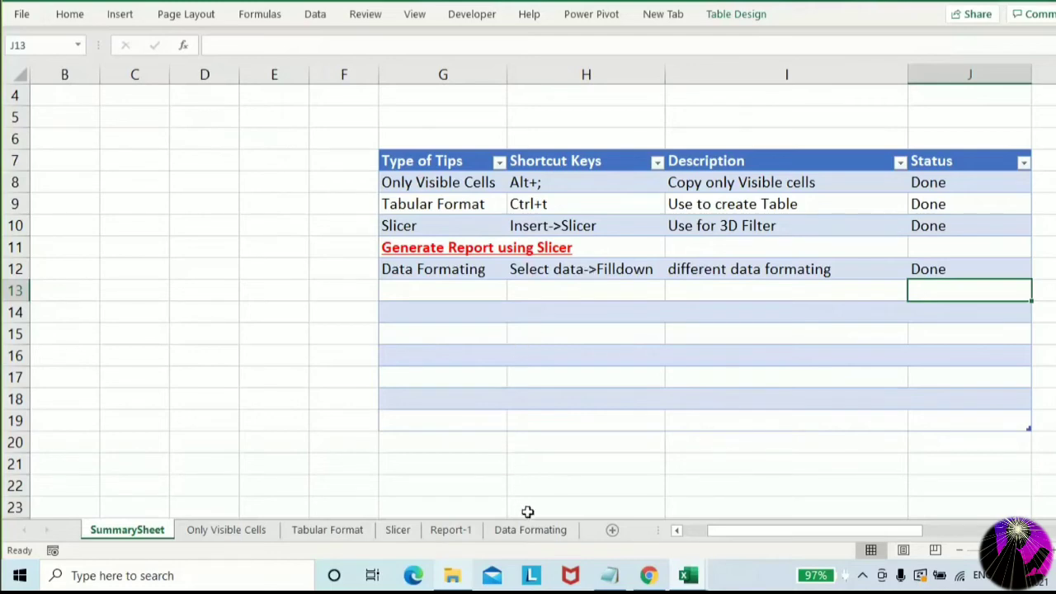
Insert a new worksheet after the Data Formating sheet and widen its column A slightly
{"action": "left_click", "coordinate": [548, 528]}
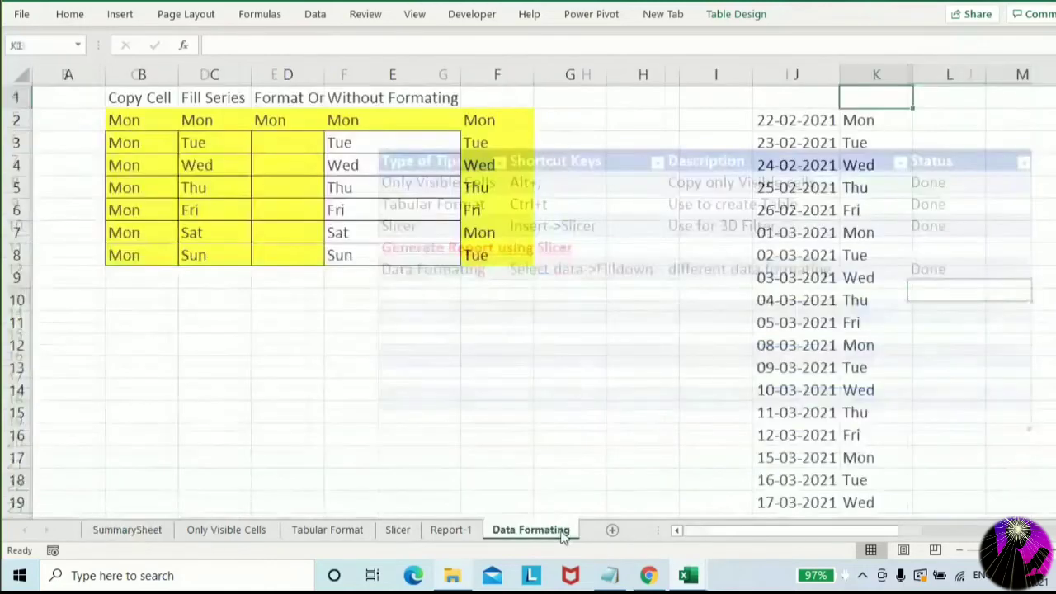
{"action": "left_click", "coordinate": [610, 530]}
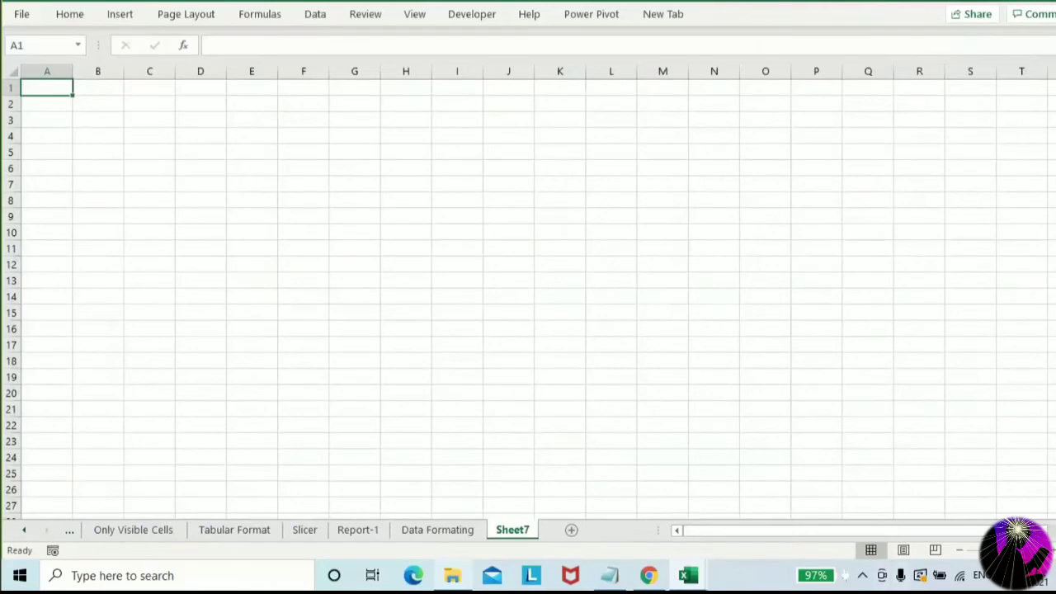
{"action": "scroll", "coordinate": [844, 495], "scroll_direction": "up", "scroll_amount": 2}
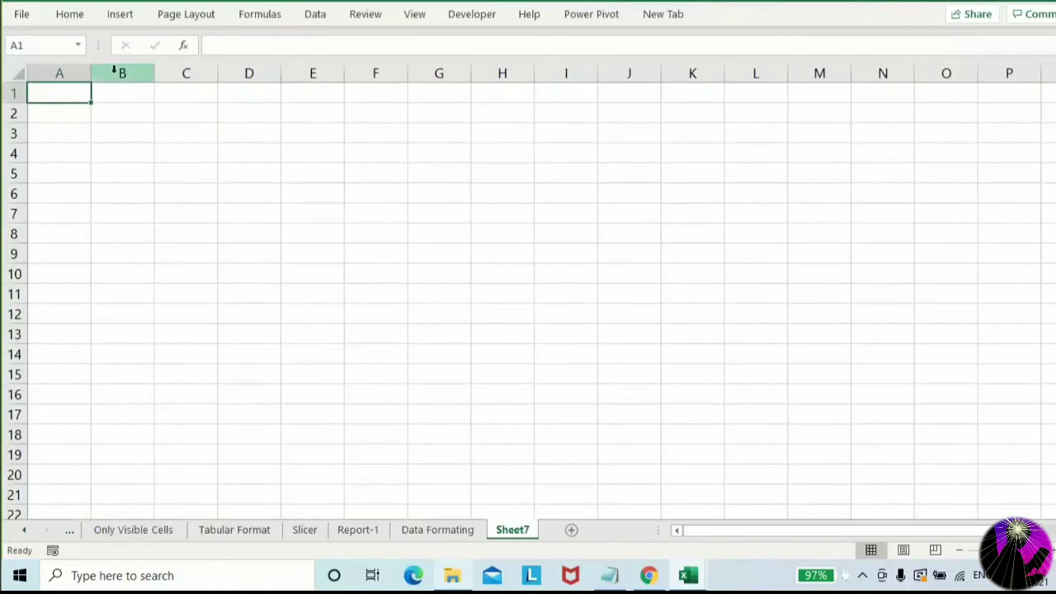
{"action": "left_click_drag", "start_coordinate": [90, 66], "coordinate": [121, 66]}
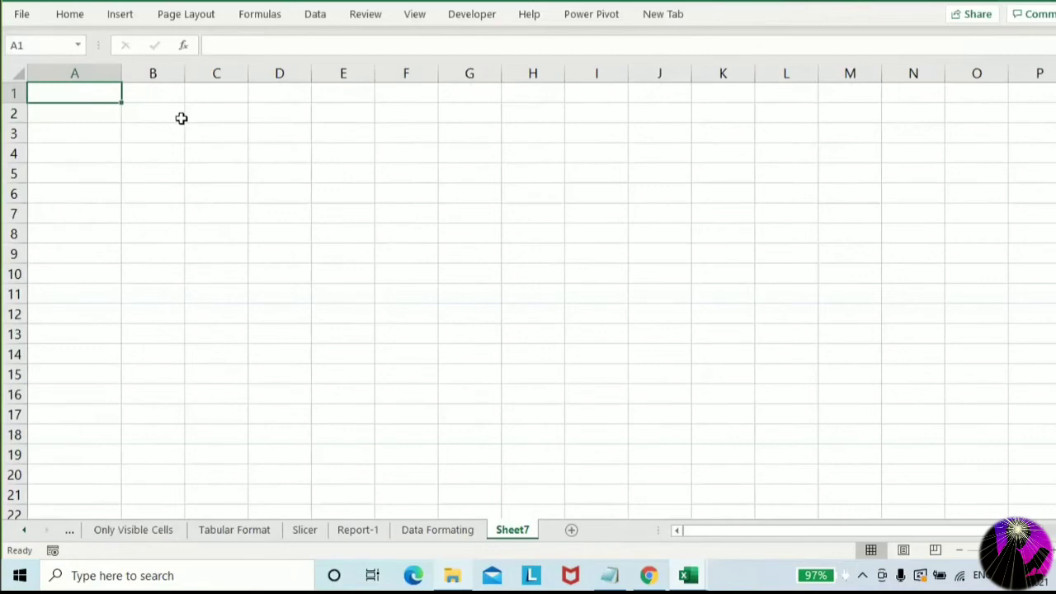
Enter the header EmpID in A1 and the formula =RANDBETWEEN(1000,2000) in A2
{"action": "type", "text": "EmpID"}
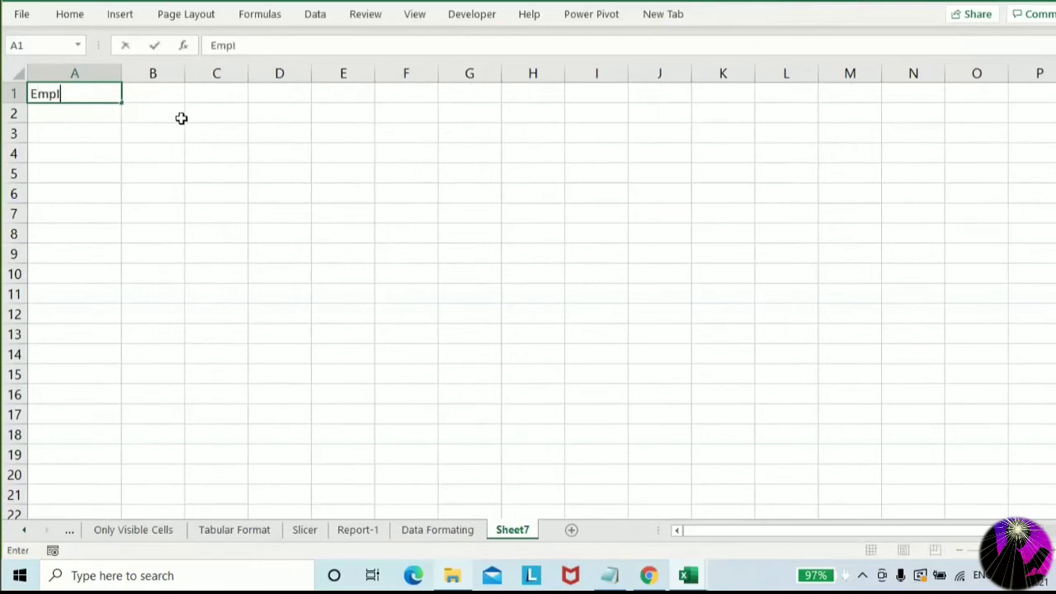
{"action": "key", "text": "Return"}
{"action": "type", "text": "=rand"}
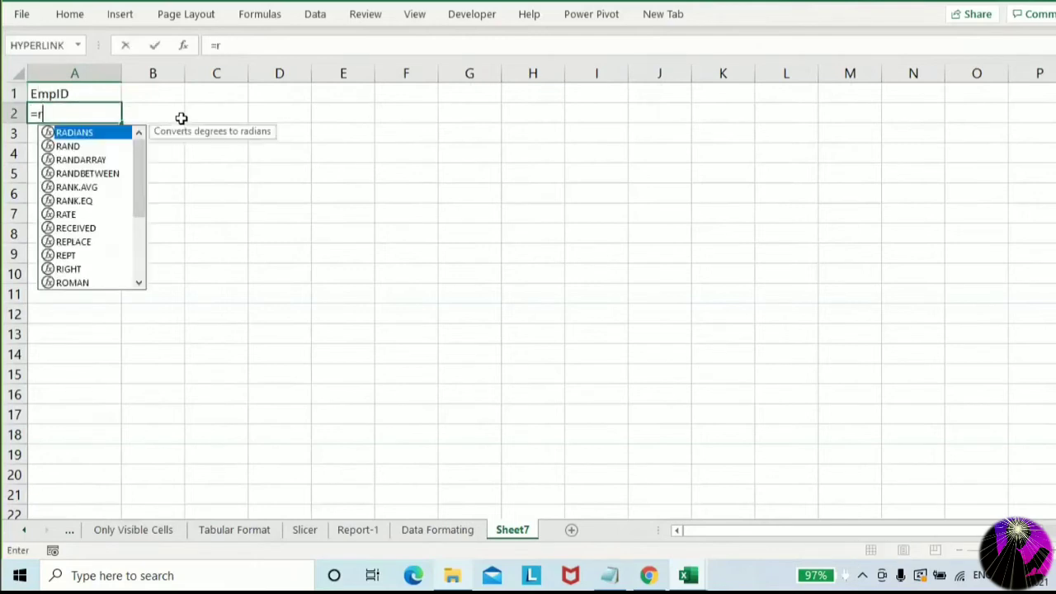
{"action": "key", "text": "Down"}
{"action": "key", "text": "Down"}
{"action": "key", "text": "Tab"}
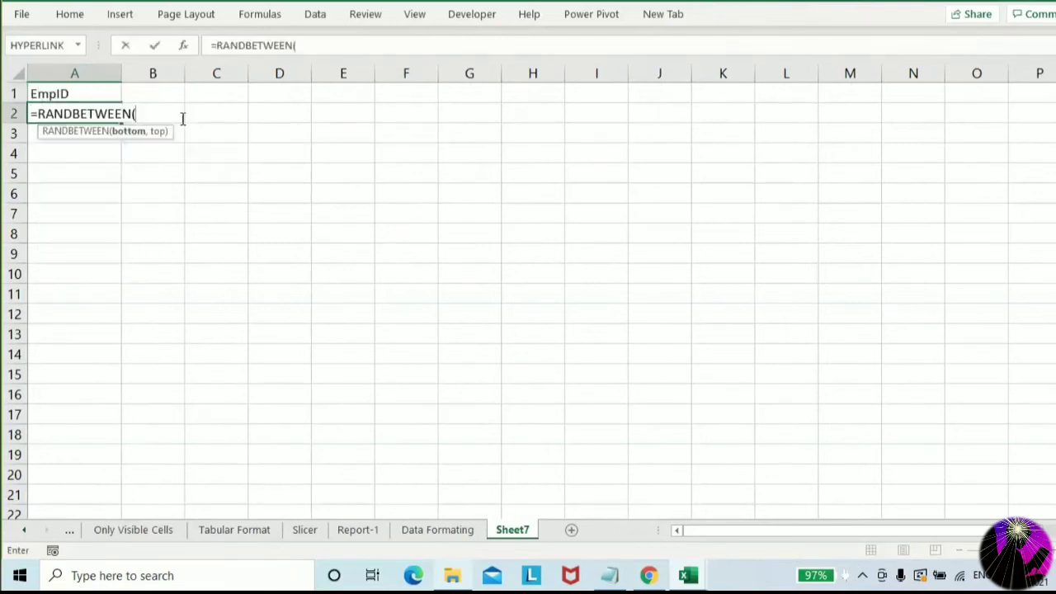
{"action": "type", "text": "1000,20000"}
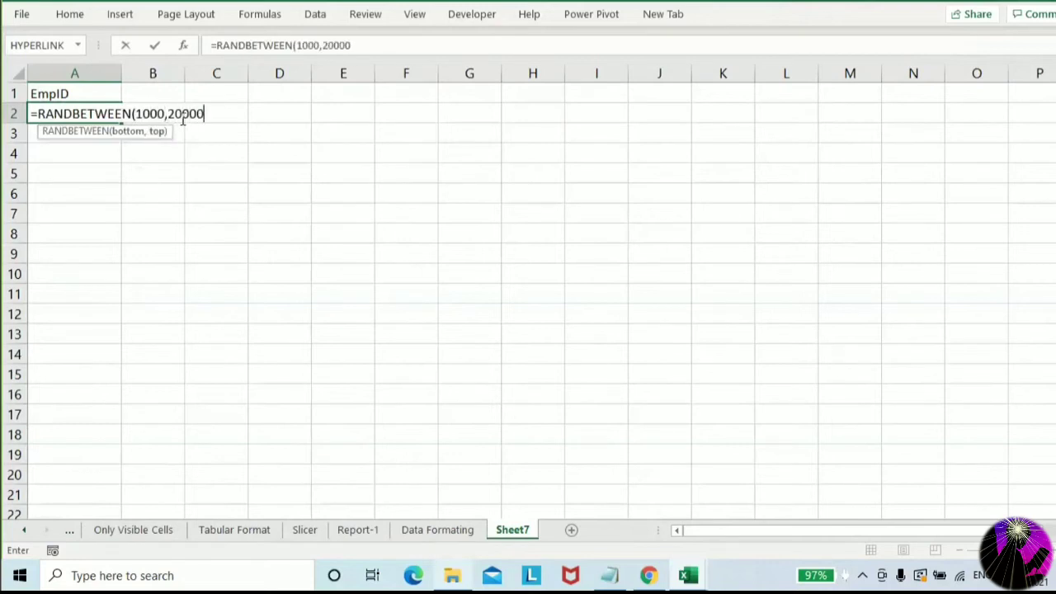
{"action": "key", "text": "BackSpace"}
{"action": "key", "text": "Return"}
Fill the RANDBETWEEN formula from A2 down to A32
{"action": "key", "text": "Up"}
{"action": "key", "text": "shift+Down"}
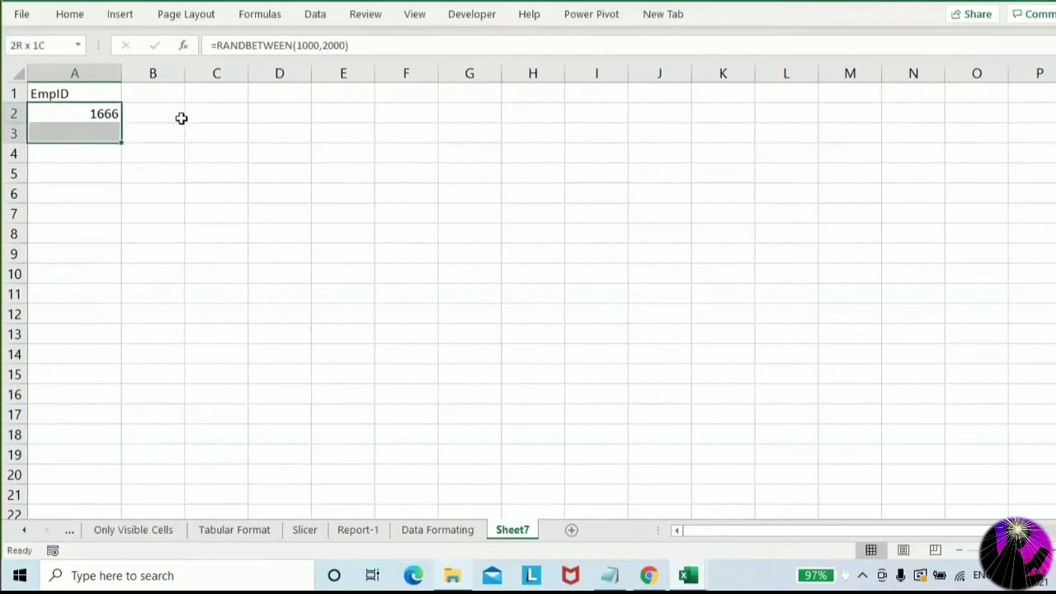
{"action": "key", "text": "shift+Down"}
{"action": "key", "text": "shift+Down"}
{"action": "key", "text": "shift+Down"}
{"action": "key", "text": "shift+Down"}
{"action": "key", "text": "shift+Down"}
{"action": "key", "text": "shift+Down"}
{"action": "key", "text": "shift+Down"}
{"action": "key", "text": "shift+Down"}
{"action": "key", "text": "shift+Down"}
{"action": "key", "text": "shift+Down"}
{"action": "key", "text": "shift+Down"}
{"action": "key", "text": "shift+Down"}
{"action": "key", "text": "shift+Down"}
{"action": "key", "text": "shift+Down"}
{"action": "key", "text": "shift+Down"}
{"action": "key", "text": "shift+Down"}
{"action": "key", "text": "shift+Down"}
{"action": "key", "text": "shift+Down"}
{"action": "key", "text": "shift+Down"}
{"action": "key", "text": "shift+Down"}
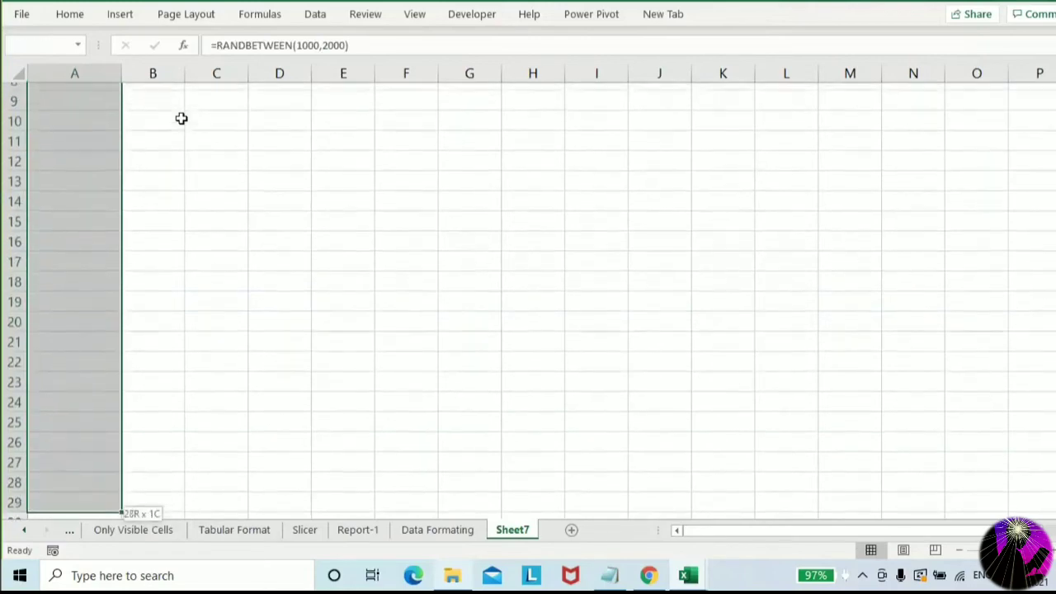
{"action": "key", "text": "shift+Down"}
{"action": "key", "text": "shift+Down"}
{"action": "key", "text": "shift+Down"}
{"action": "key", "text": "ctrl+d"}
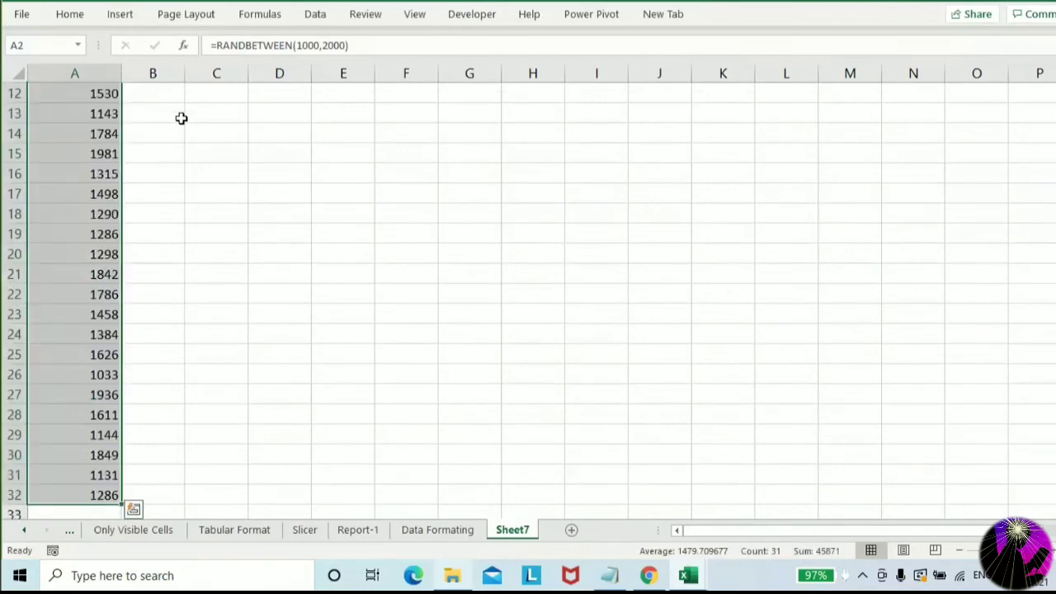
Replace the random-number formulas in A2:A32 with their static values
{"action": "key", "text": "ctrl+c"}
{"action": "key", "text": "alt+e"}
{"action": "key", "text": "s"}
{"action": "key", "text": "v"}
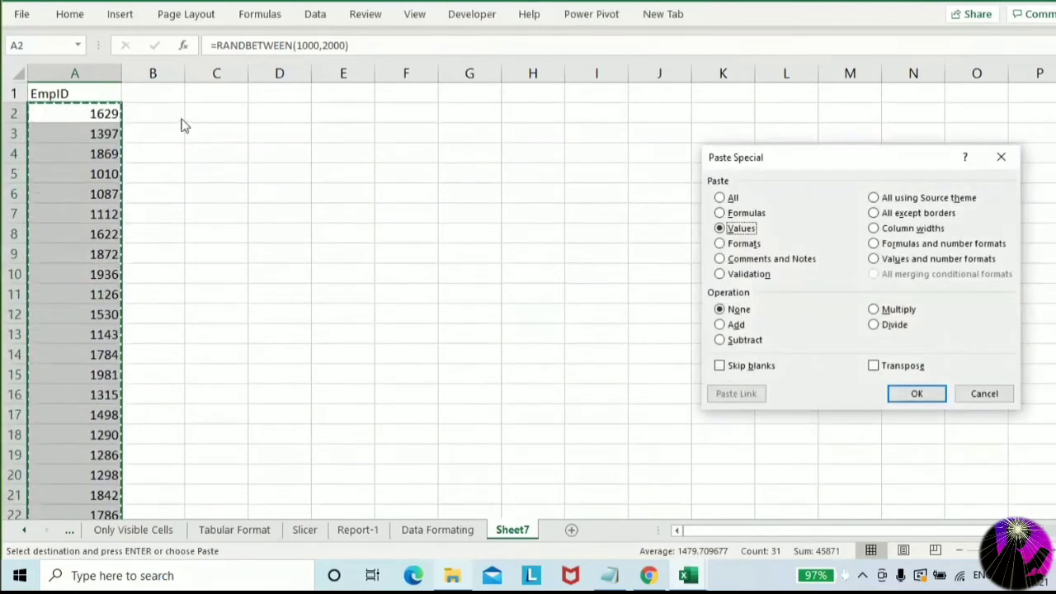
{"action": "key", "text": "Return"}
{"action": "key", "text": "Escape"}
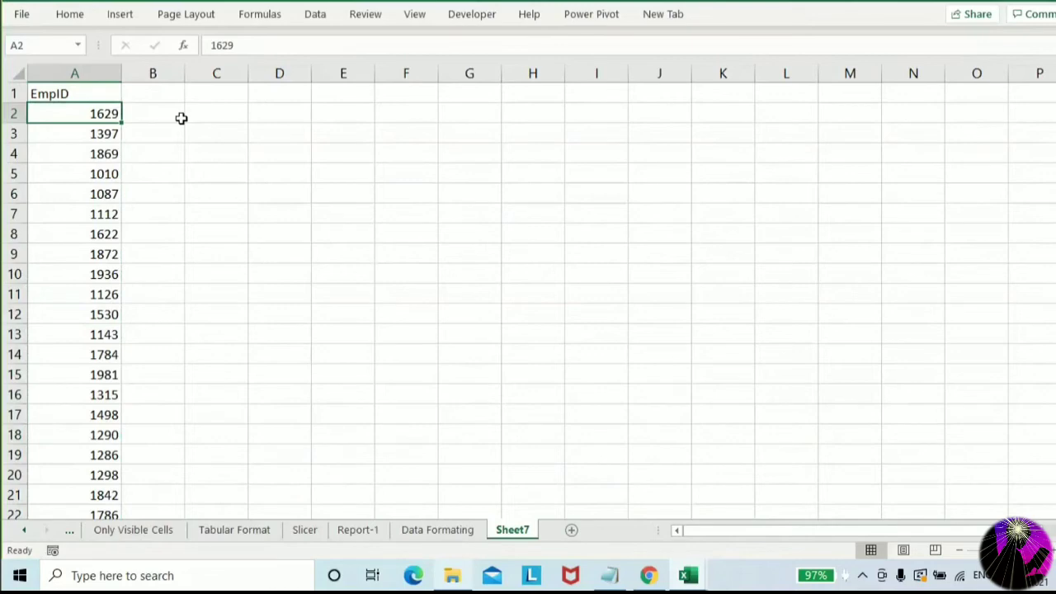
Copy the employee ID in A4 over the one in A10 to create a duplicate
{"action": "key", "text": "Down"}
{"action": "key", "text": "Down"}
{"action": "key", "text": "ctrl+c"}
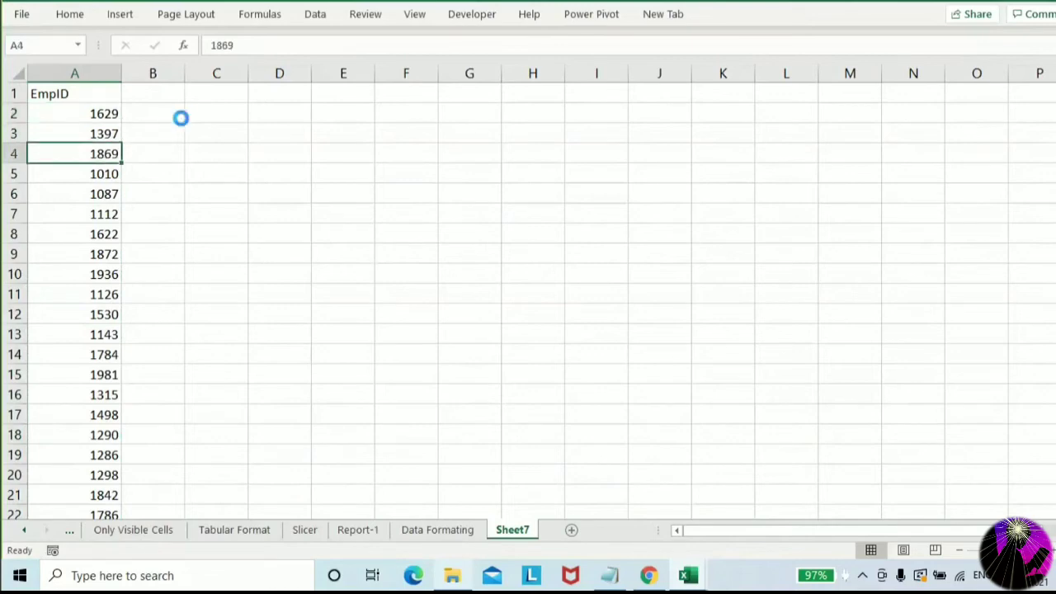
{"action": "key", "text": "Down"}
{"action": "key", "text": "Down"}
{"action": "key", "text": "Down"}
{"action": "key", "text": "Down"}
{"action": "key", "text": "Down"}
{"action": "key", "text": "Down"}
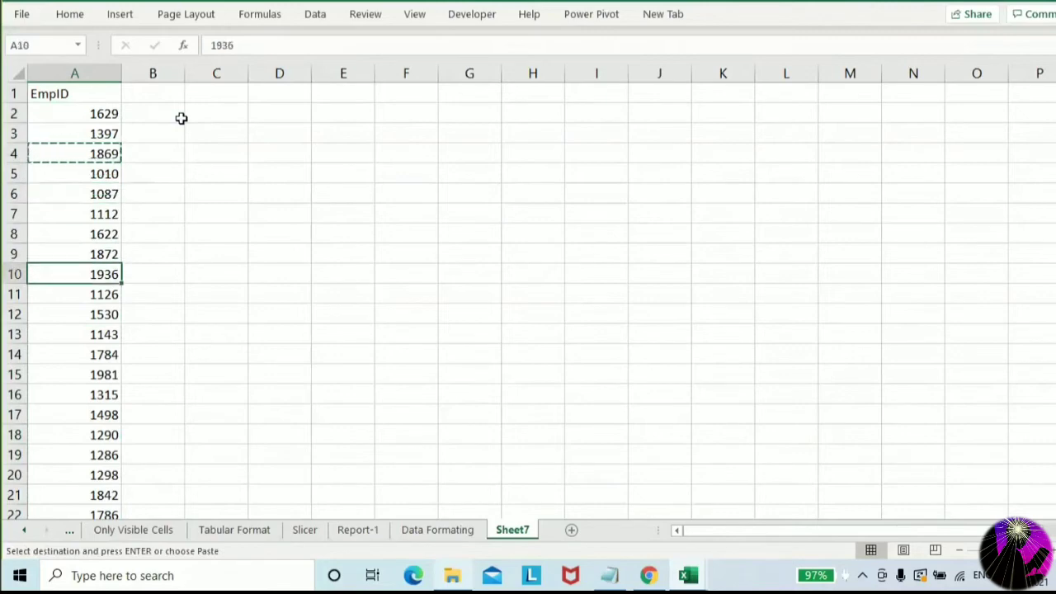
{"action": "key", "text": "ctrl+v"}
Create another duplicate by copying the employee ID in A18 over the one in A24
{"action": "key", "text": "Down"}
{"action": "key", "text": "Down"}
{"action": "key", "text": "Down"}
{"action": "key", "text": "Down"}
{"action": "key", "text": "Down"}
{"action": "key", "text": "Down"}
{"action": "key", "text": "Down"}
{"action": "key", "text": "Down"}
{"action": "key", "text": "Down"}
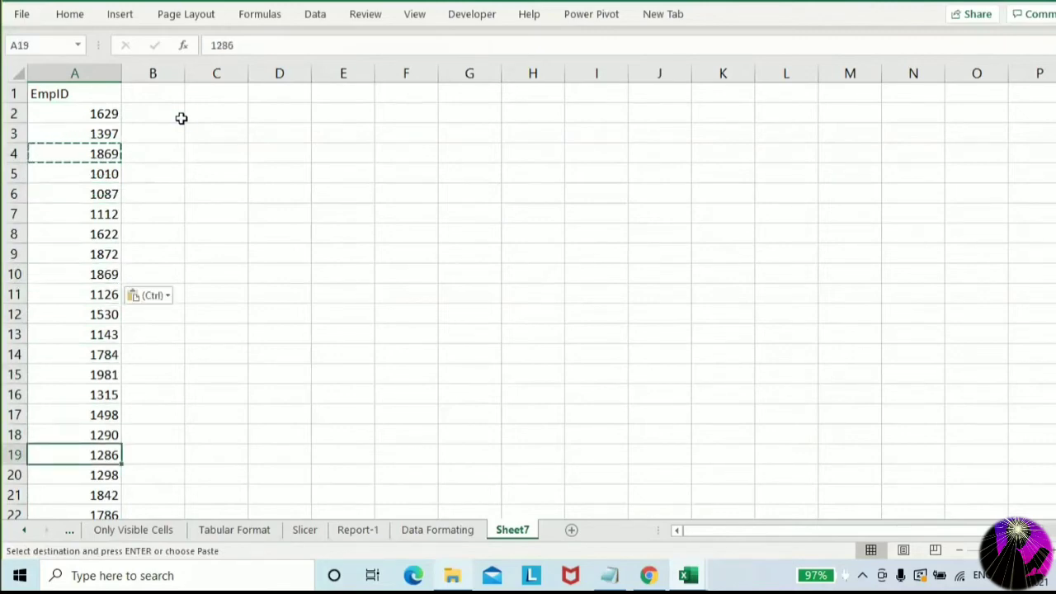
{"action": "key", "text": "Up"}
{"action": "key", "text": "ctrl+c"}
{"action": "key", "text": "Down"}
{"action": "key", "text": "Down"}
{"action": "key", "text": "Down"}
{"action": "key", "text": "Down"}
{"action": "key", "text": "Down"}
{"action": "key", "text": "Down"}
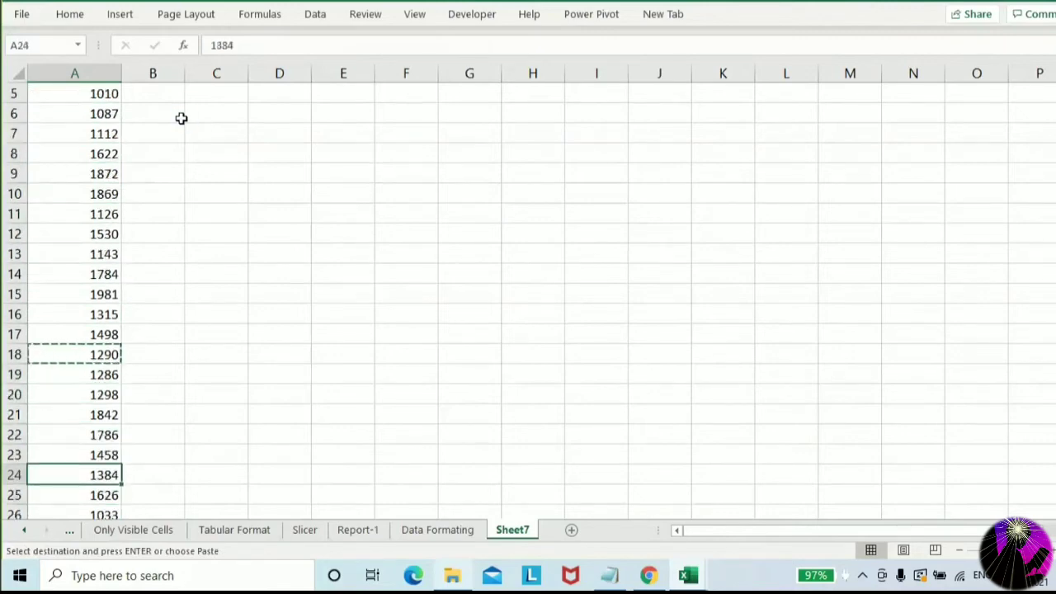
{"action": "key", "text": "ctrl+v"}
{"action": "key", "text": "ctrl+Home"}
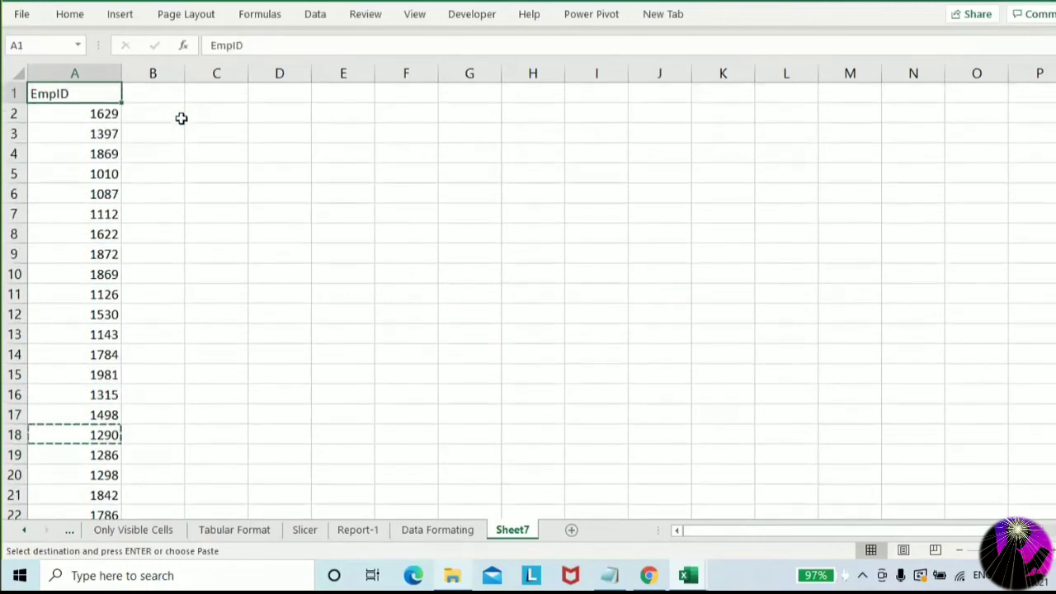
{"action": "key", "text": "Escape"}
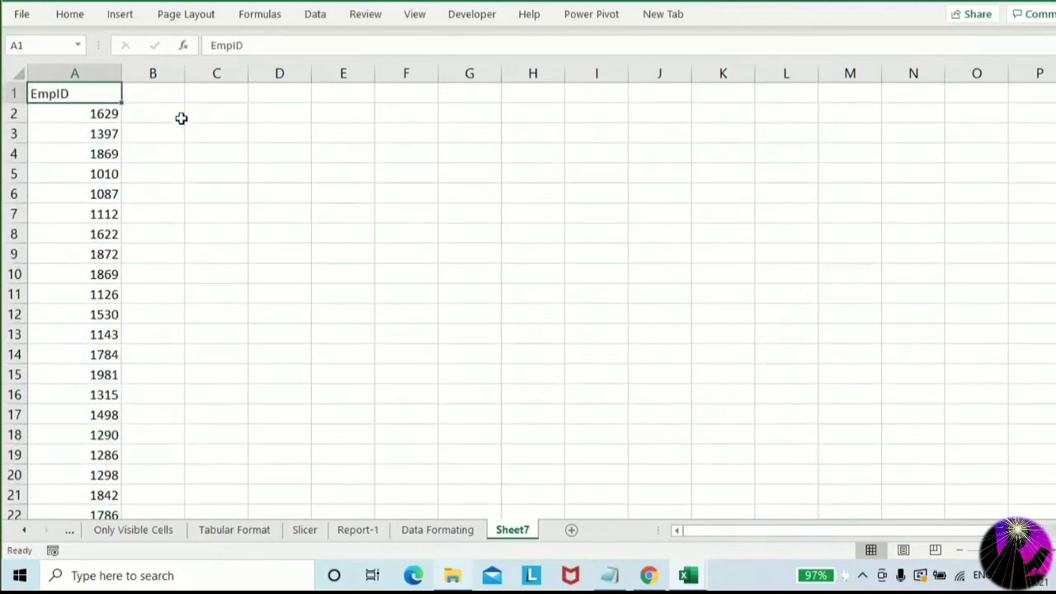
Highlight the duplicate values in A2:A32 with conditional formatting, using Light Red Fill with Dark Red Text
{"action": "key", "text": "Down"}
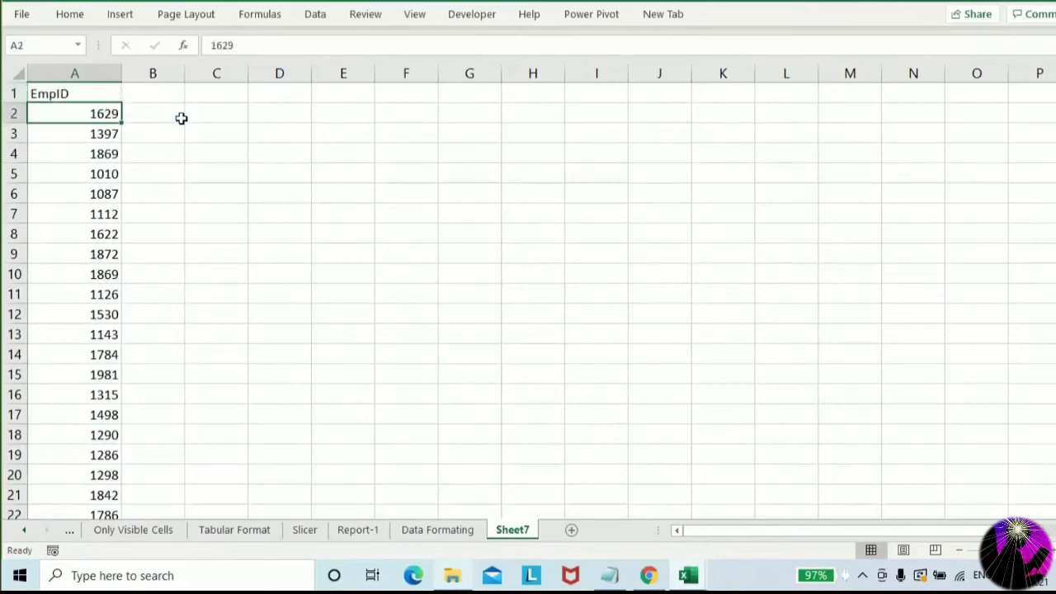
{"action": "key", "text": "ctrl+shift+Down"}
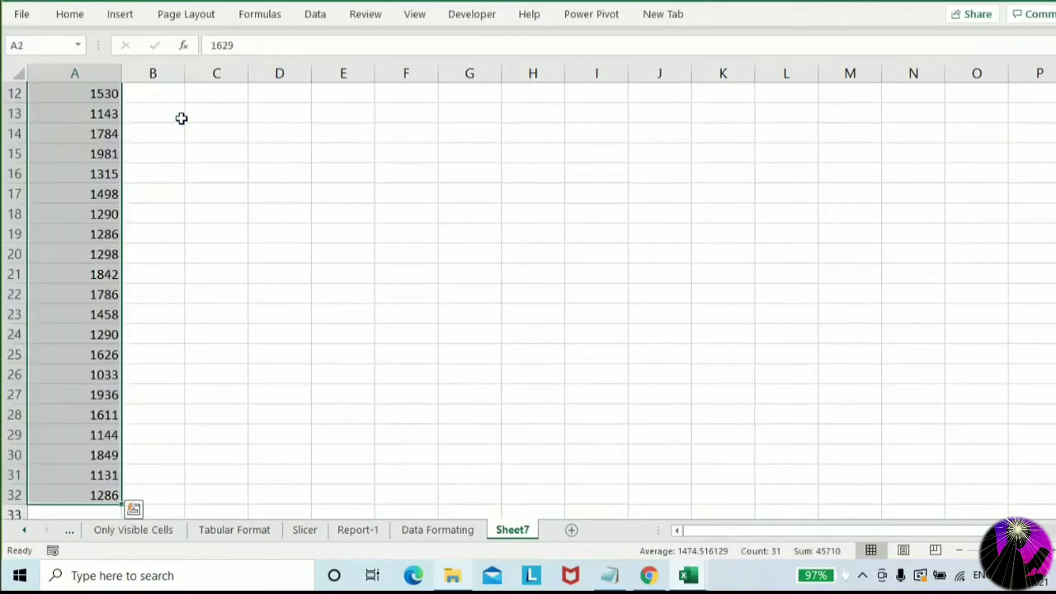
{"action": "left_click", "coordinate": [69, 15]}
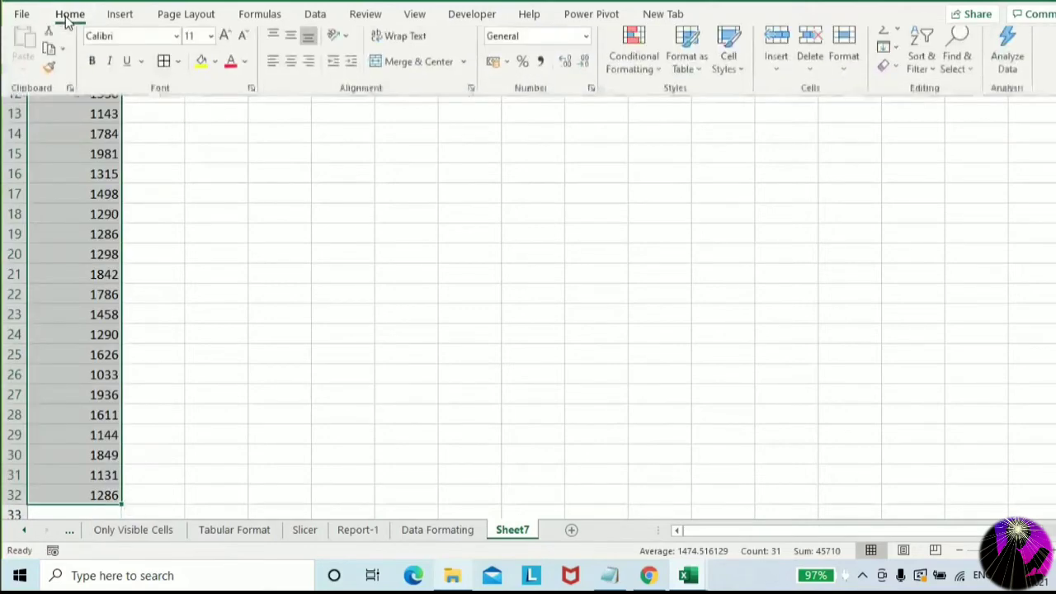
{"action": "left_click", "coordinate": [636, 71]}
{"action": "mouse_move", "coordinate": [670, 110]}
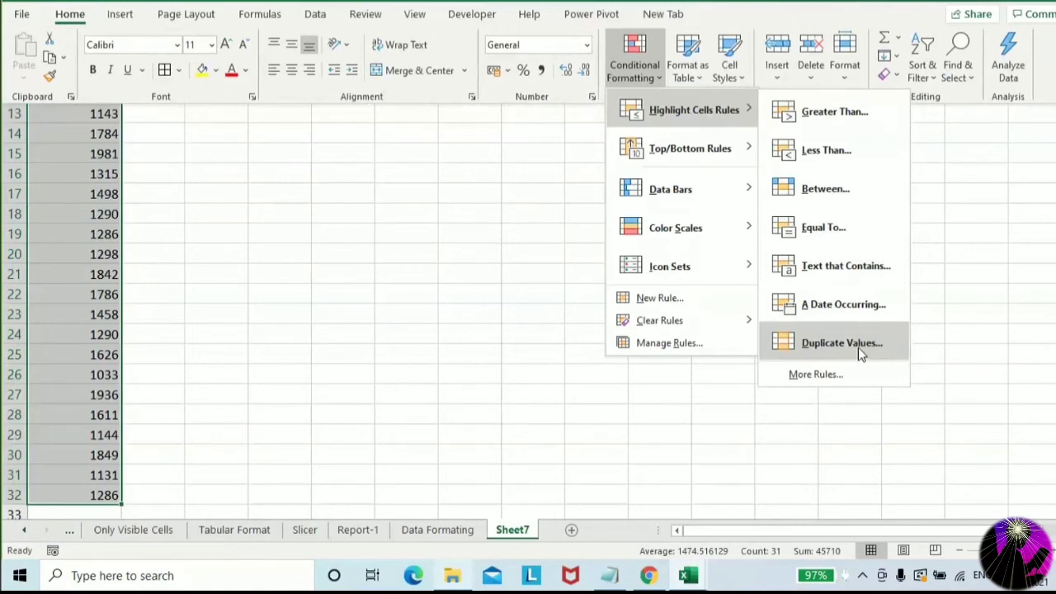
{"action": "left_click", "coordinate": [858, 347]}
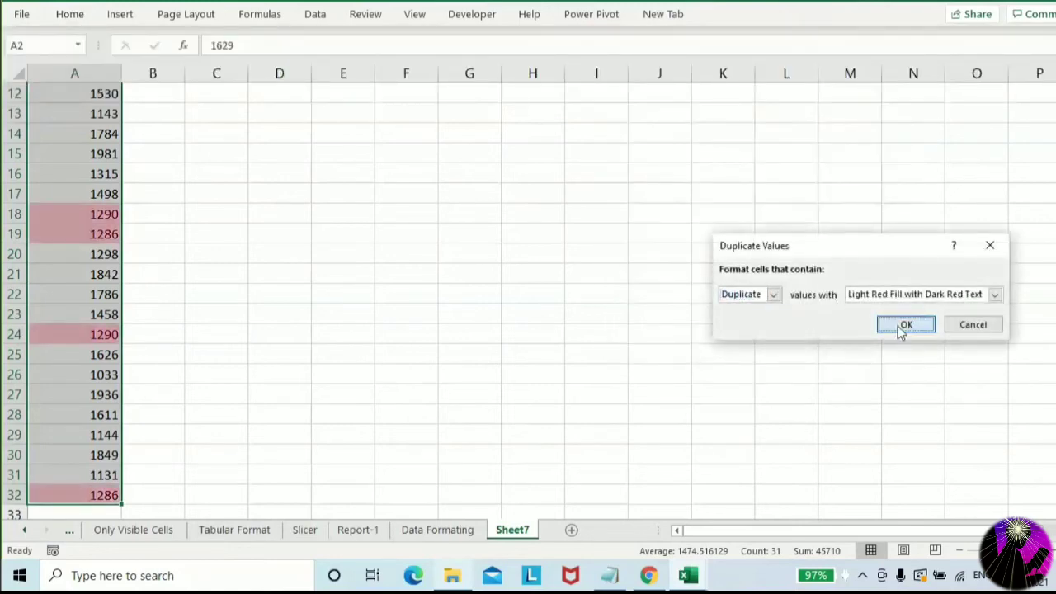
{"action": "left_click", "coordinate": [903, 325]}
Add a filter to the EmpID column, filter it by the light red cell color, and select the filtered IDs
{"action": "left_click", "coordinate": [274, 217]}
{"action": "key", "text": "ctrl+Up"}
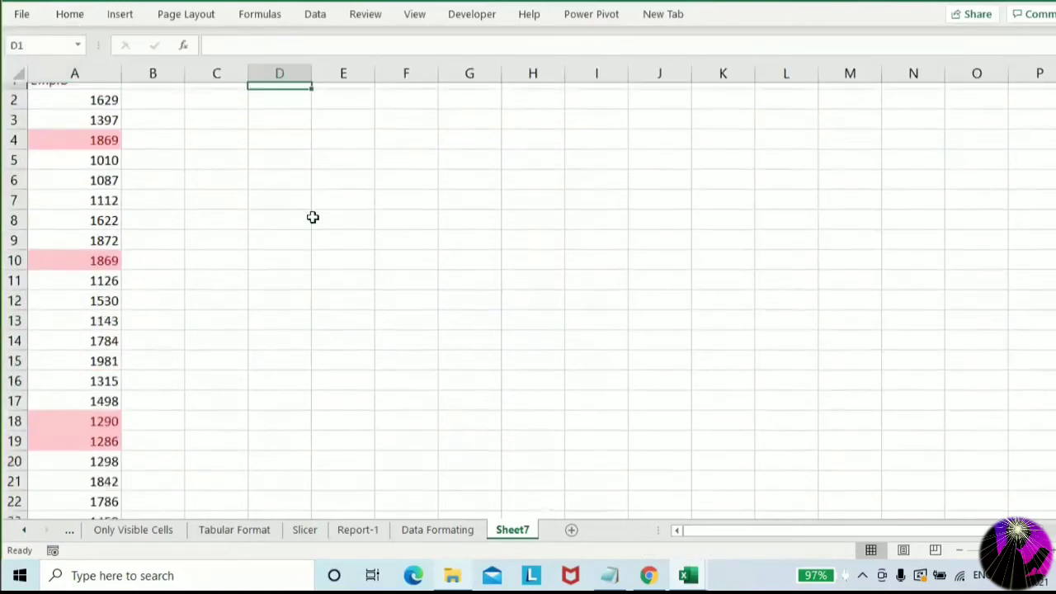
{"action": "key", "text": "ctrl+Left"}
{"action": "key", "text": "alt+d"}
{"action": "key", "text": "f"}
{"action": "key", "text": "f"}
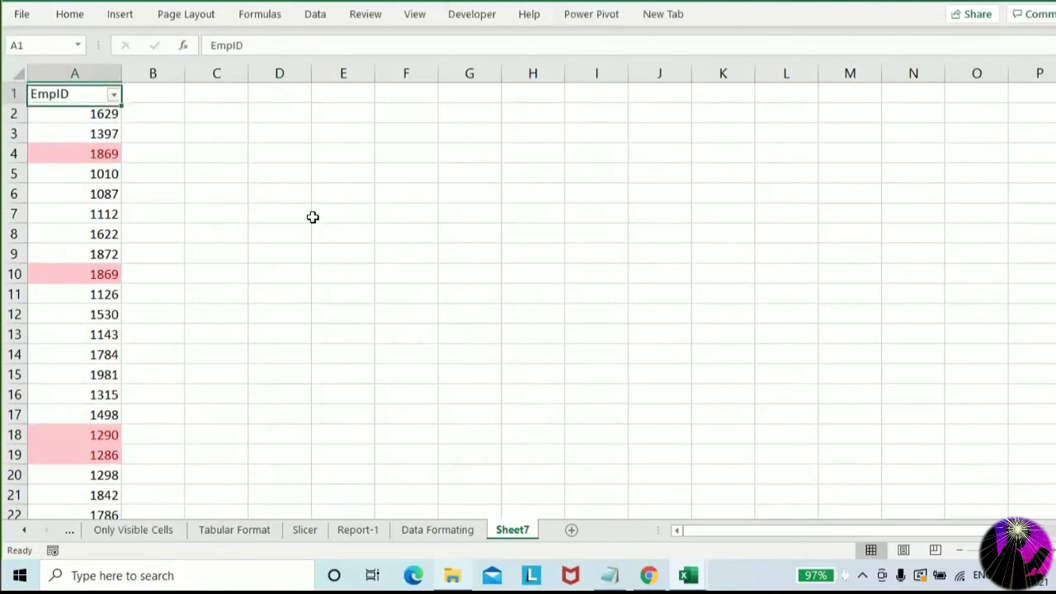
{"action": "key", "text": "alt+Down"}
{"action": "key", "text": "Down"}
{"action": "key", "text": "Right"}
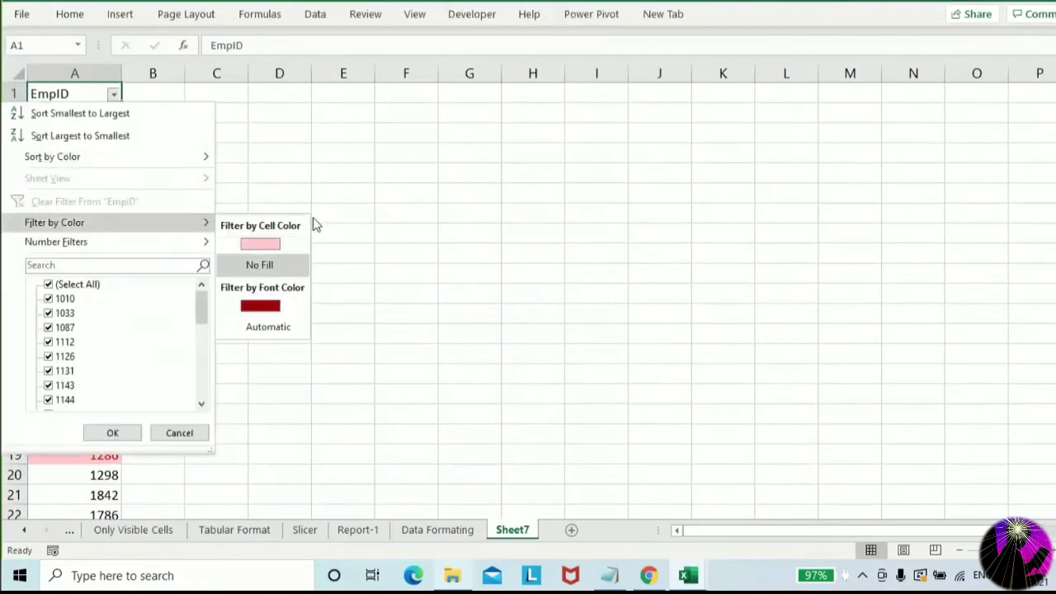
{"action": "key", "text": "Return"}
{"action": "key", "text": "Down"}
{"action": "key", "text": "ctrl+shift+Down"}
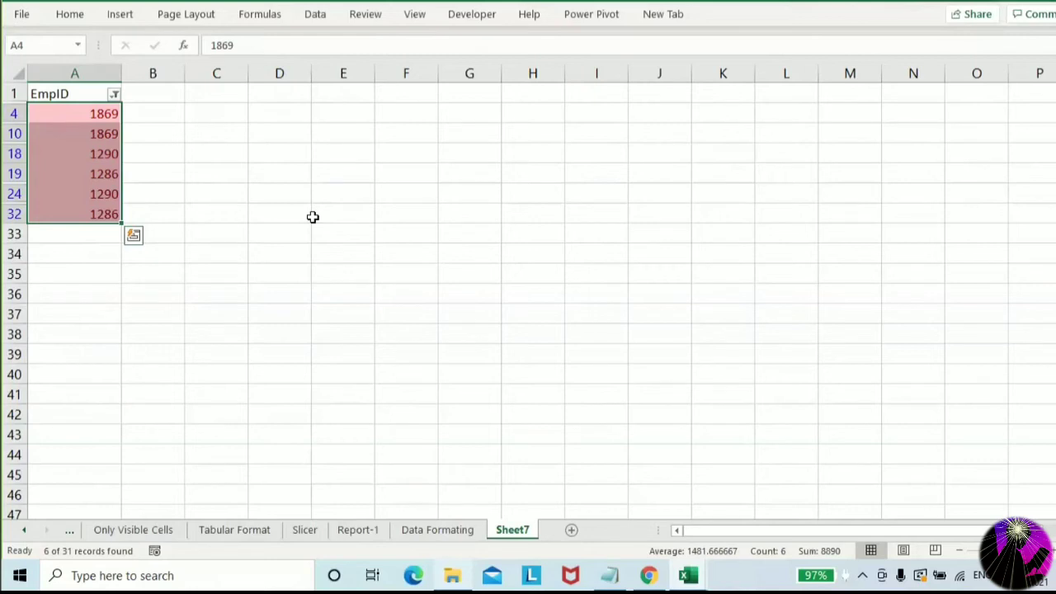
Remove the filter from the EmpID column so that all rows are listed again
{"action": "key", "text": "ctrl+Home"}
{"action": "key", "text": "alt+d"}
{"action": "key", "text": "f"}
{"action": "key", "text": "f"}
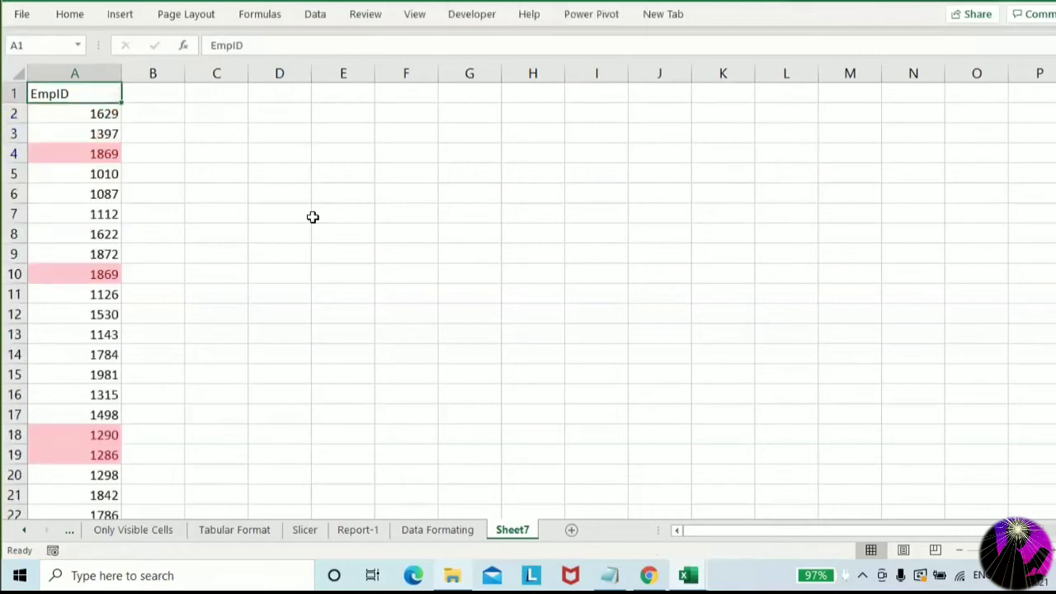
Enter the label "step-1" in cell E3, beside the highlighted employee IDs
{"action": "key", "text": "Right"}
{"action": "key", "text": "Right"}
{"action": "key", "text": "Right"}
{"action": "key", "text": "Right"}
{"action": "key", "text": "Right"}
{"action": "key", "text": "Down"}
{"action": "key", "text": "Down"}
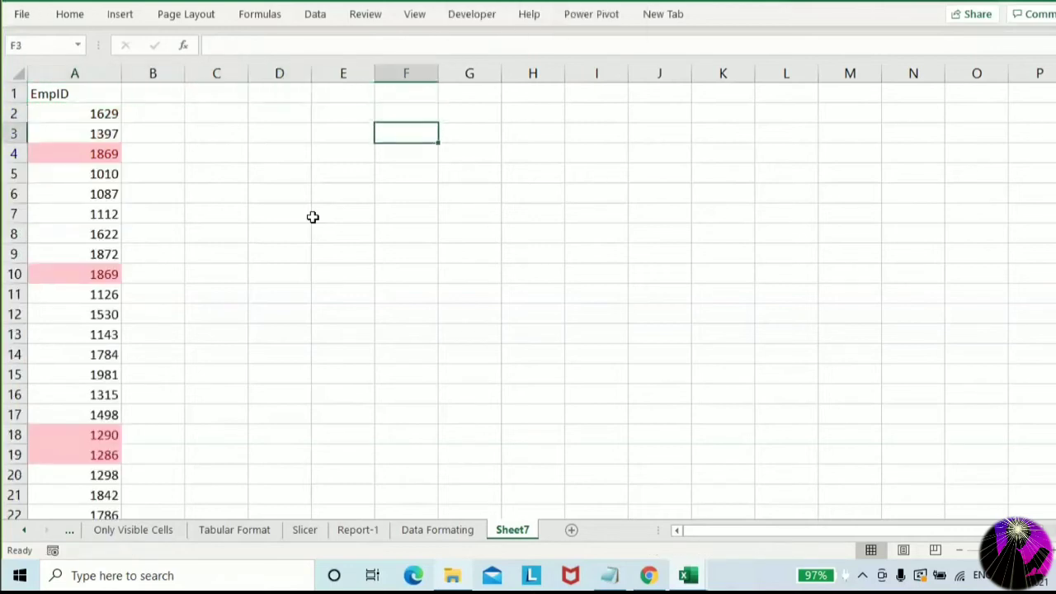
{"action": "type", "text": "H"}
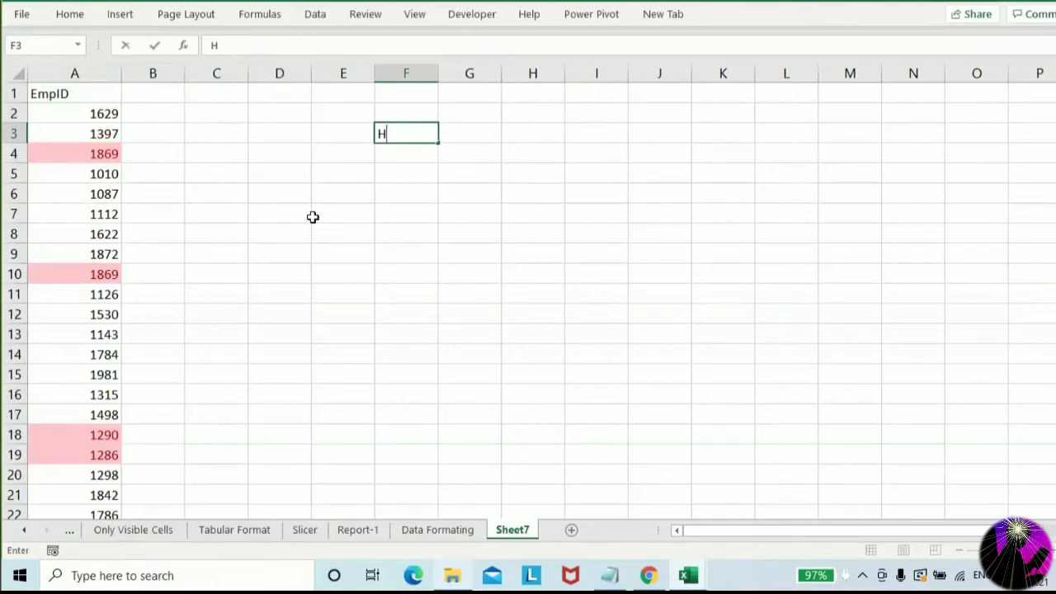
{"action": "key", "text": "BackSpace"}
{"action": "key", "text": "Left"}
{"action": "type", "text": "st"}
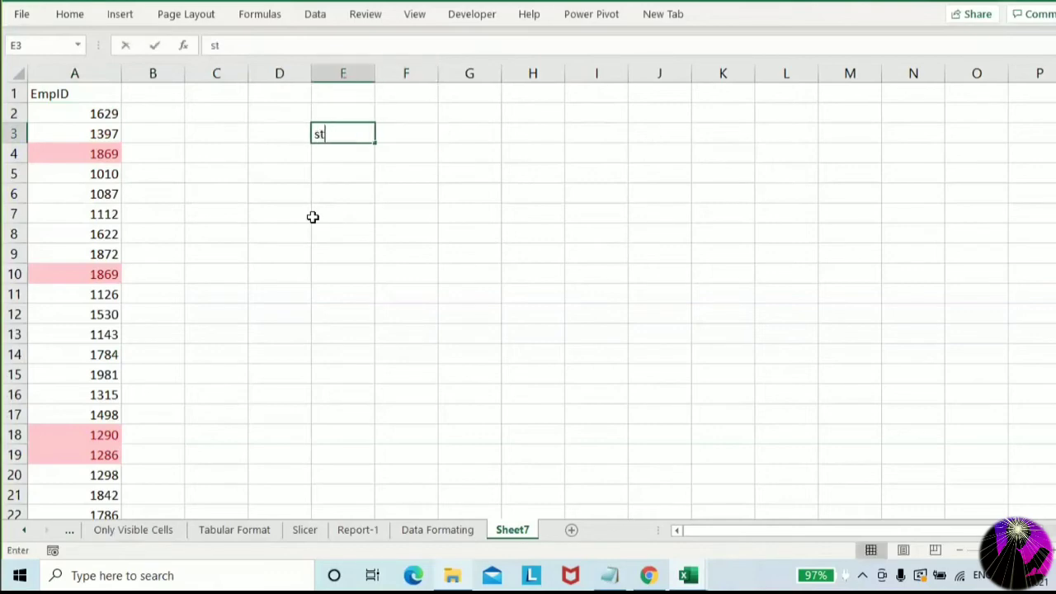
{"action": "type", "text": "ep-1"}
{"action": "key", "text": "Return"}
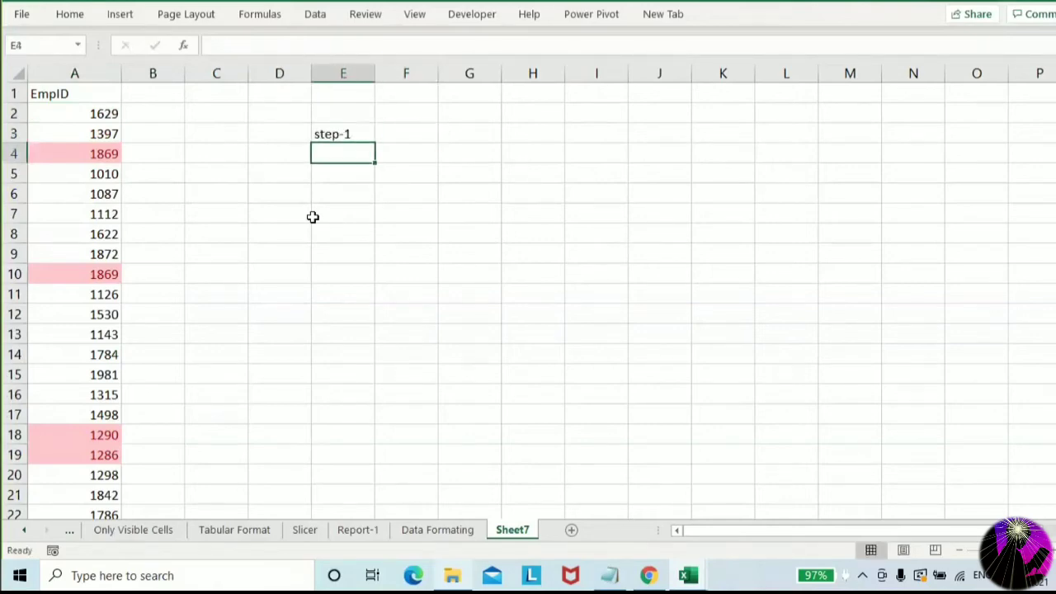
Enter "Select Required Range" in F3 as the instruction for step 1
{"action": "key", "text": "Up"}
{"action": "key", "text": "Right"}
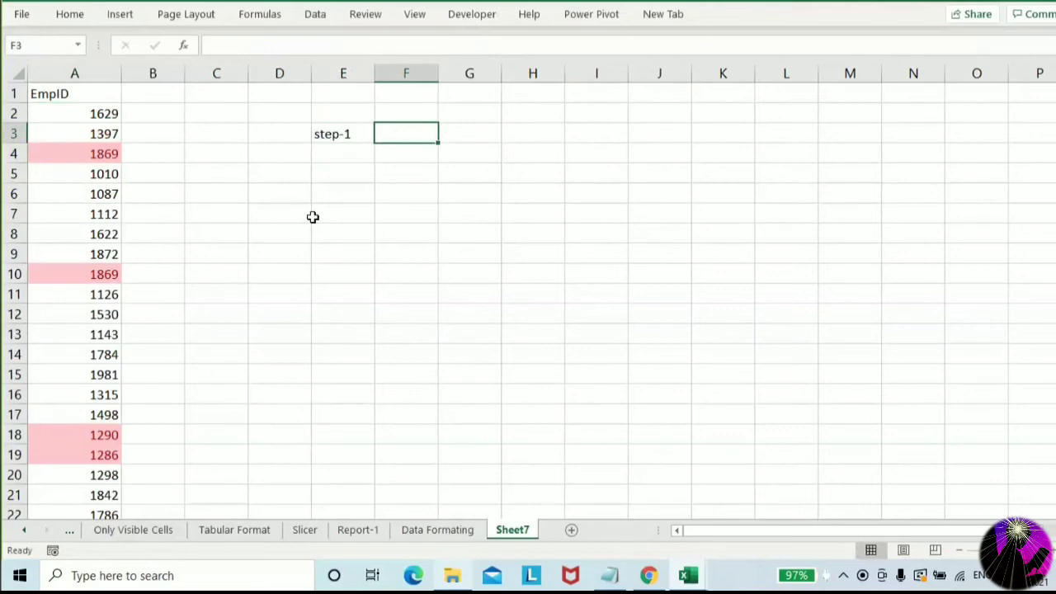
{"action": "type", "text": "Select R"}
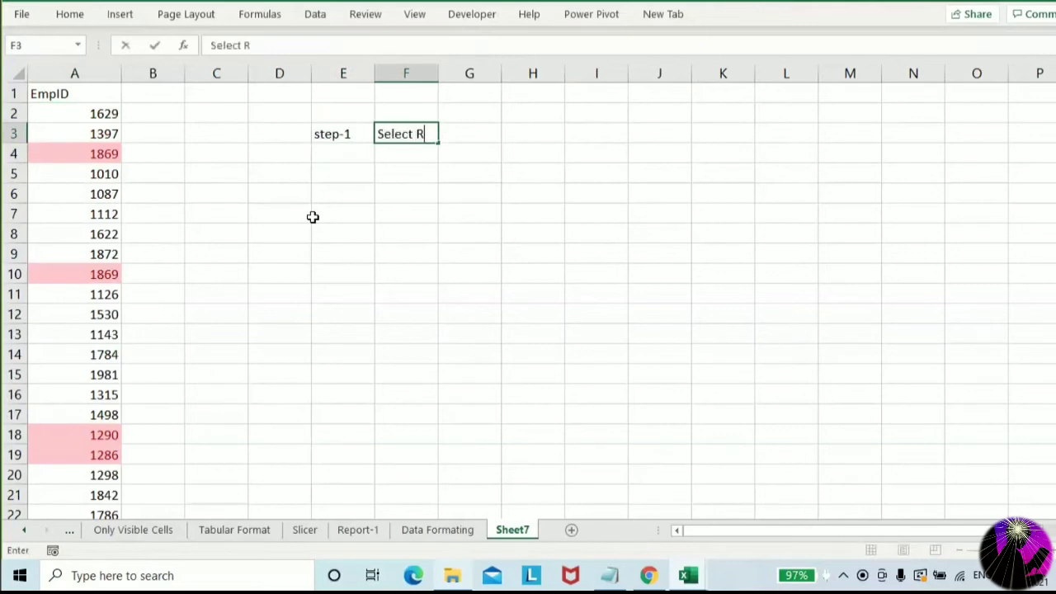
{"action": "type", "text": "equired Ra"}
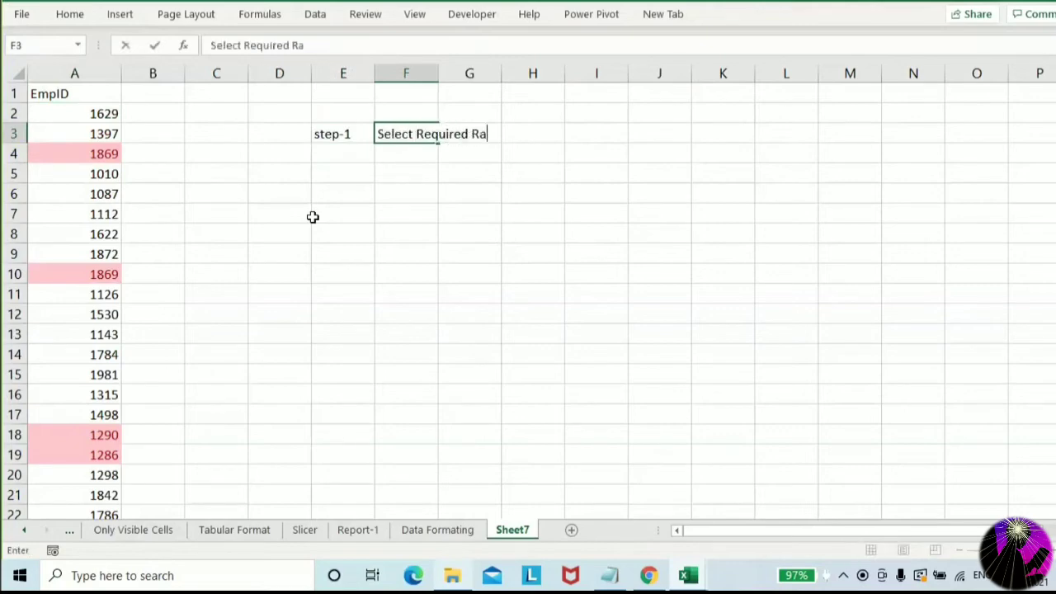
{"action": "type", "text": "nge"}
{"action": "key", "text": "Return"}
Enter the label "Step-2" in cell E4
{"action": "key", "text": "Left"}
{"action": "type", "text": "Step"}
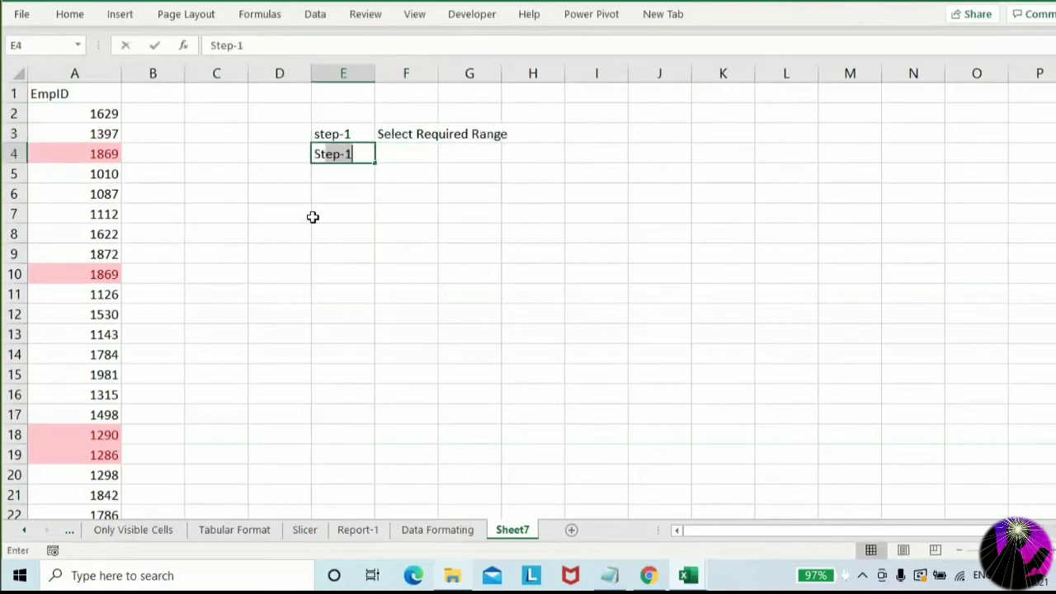
{"action": "type", "text": "-2"}
{"action": "key", "text": "Return"}
Enter "Home->Conditional Formating->" in F4 as the beginning of the Step-2 instruction
{"action": "key", "text": "Up"}
{"action": "key", "text": "Right"}
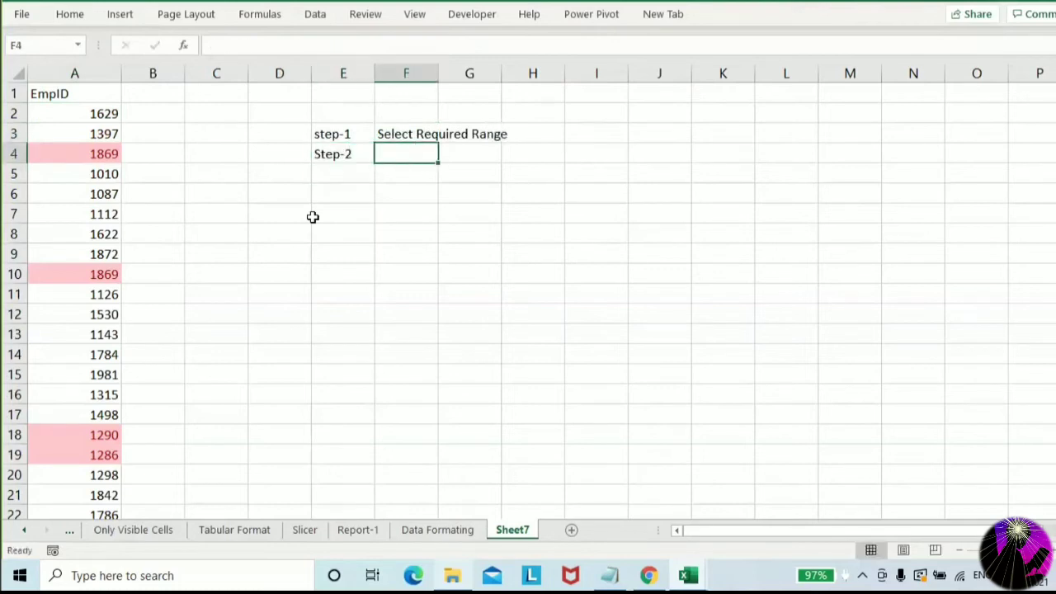
{"action": "type", "text": "Home->"}
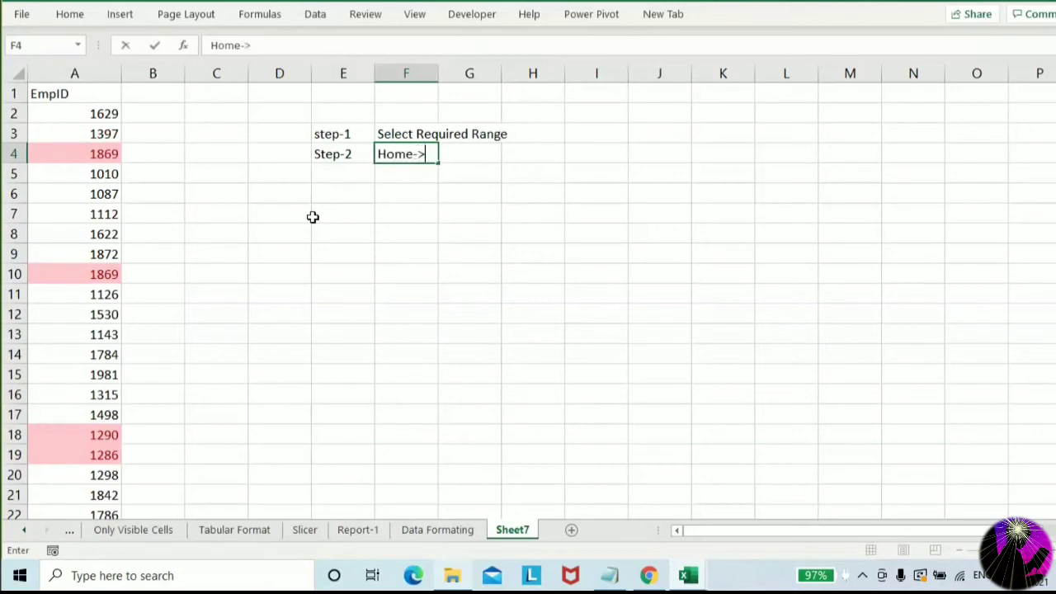
{"action": "type", "text": "Conditional For"}
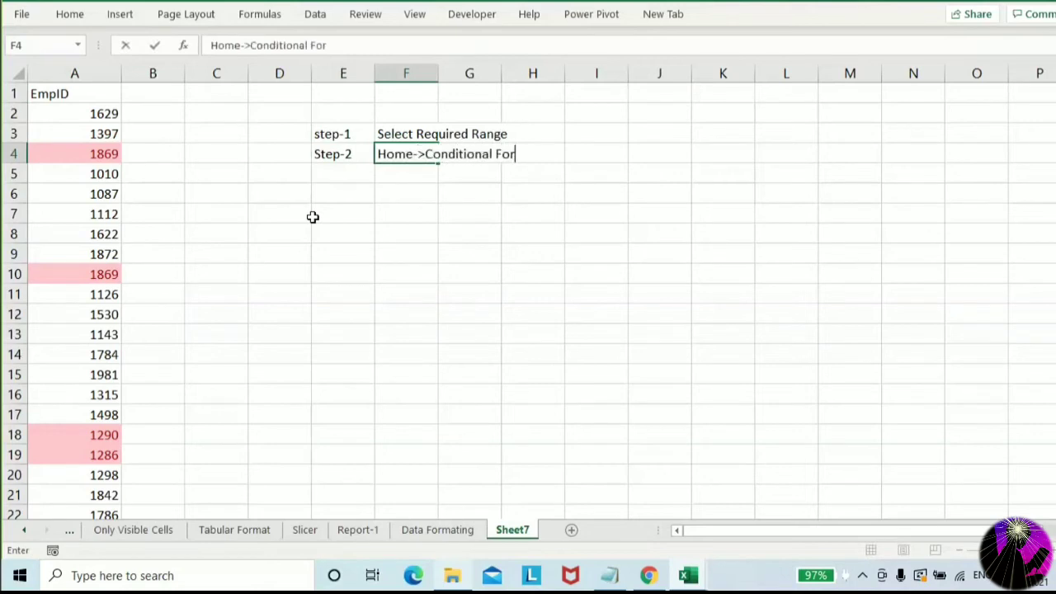
{"action": "type", "text": "mating->"}
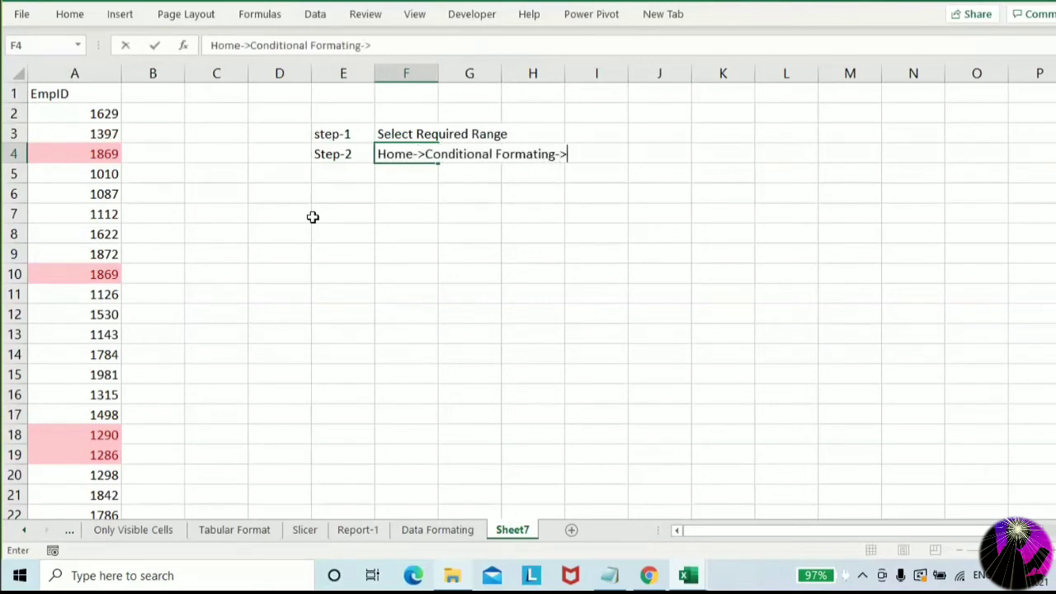
{"action": "left_click", "coordinate": [322, 219]}
{"action": "left_click", "coordinate": [386, 153]}
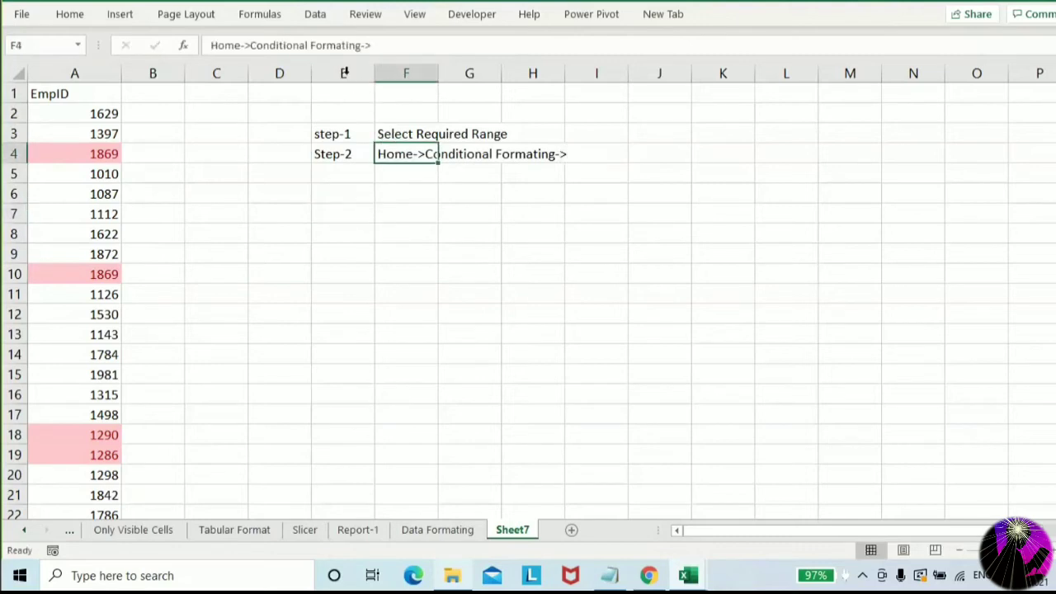
Check the conditional formatting rule names and append "Highlight Cell Rules->Duplicate Value" to the instruction in F4
{"action": "left_click", "coordinate": [73, 15]}
{"action": "left_click", "coordinate": [634, 64]}
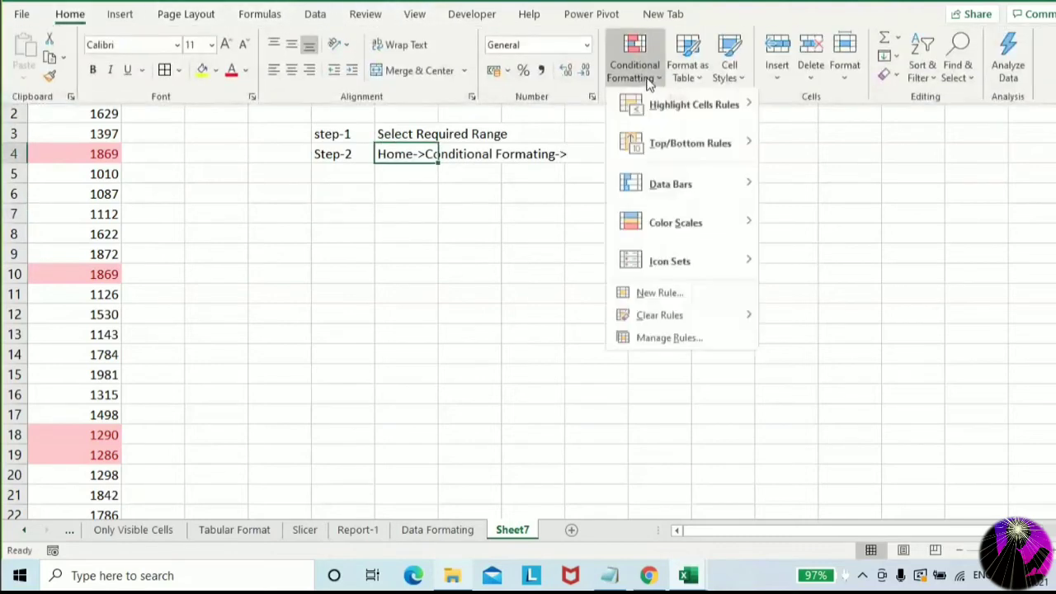
{"action": "mouse_move", "coordinate": [663, 121]}
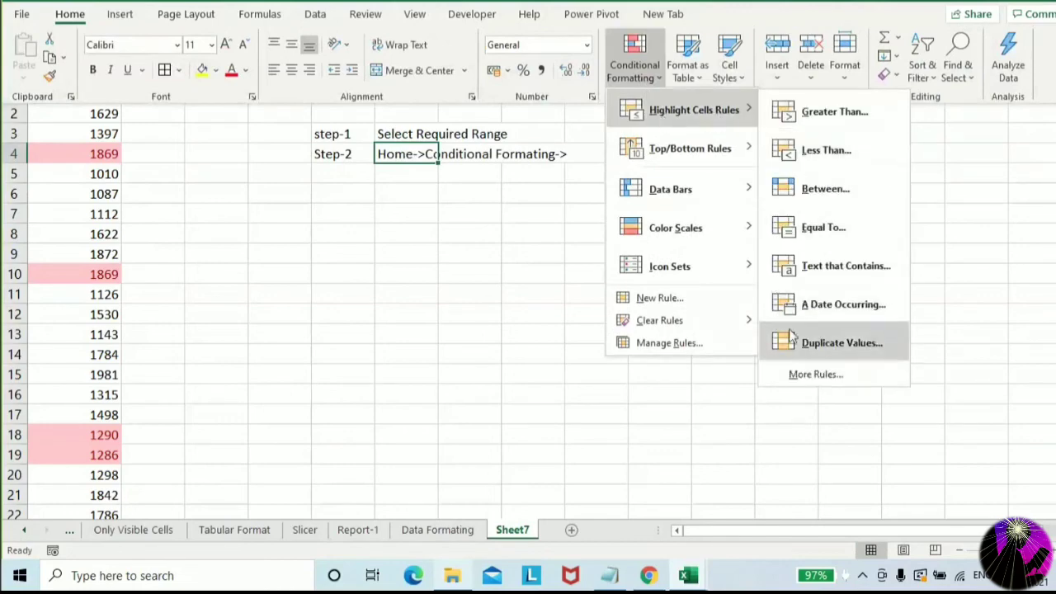
{"action": "left_click", "coordinate": [527, 275]}
{"action": "left_click", "coordinate": [402, 156]}
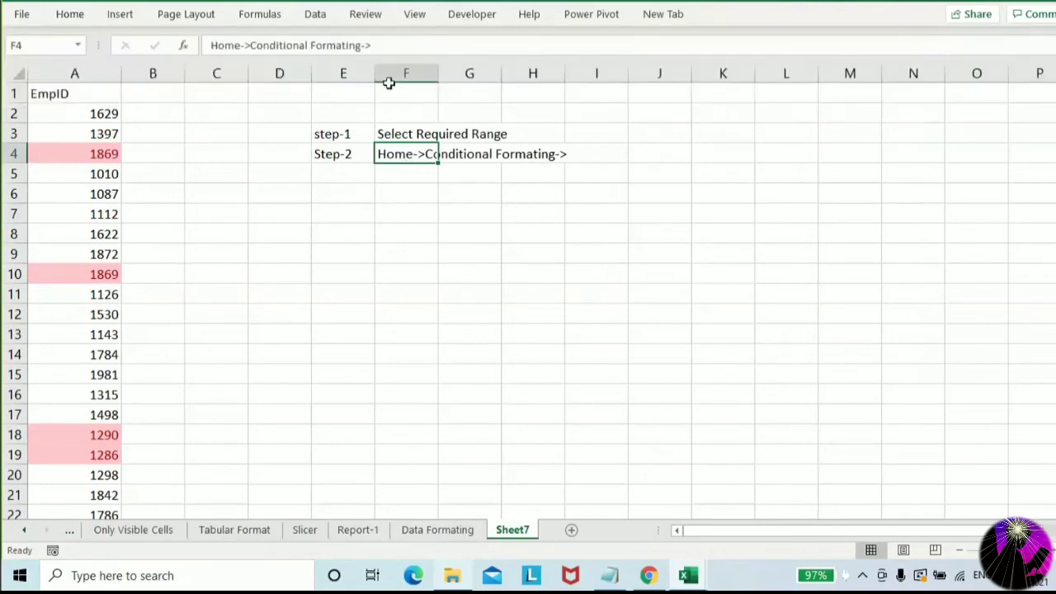
{"action": "left_click", "coordinate": [401, 45]}
{"action": "type", "text": "High"}
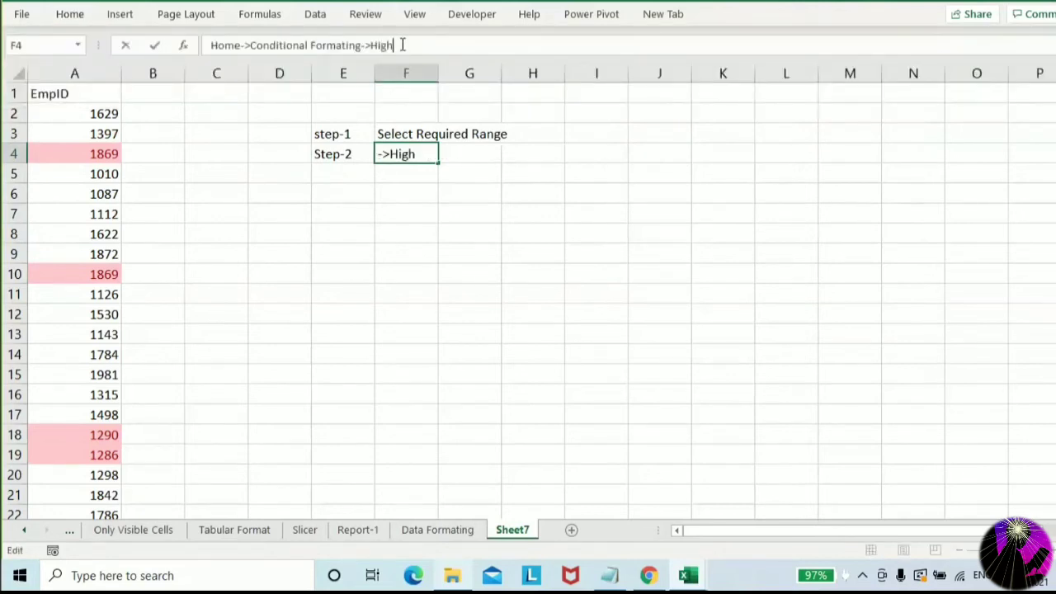
{"action": "type", "text": "light Cell R"}
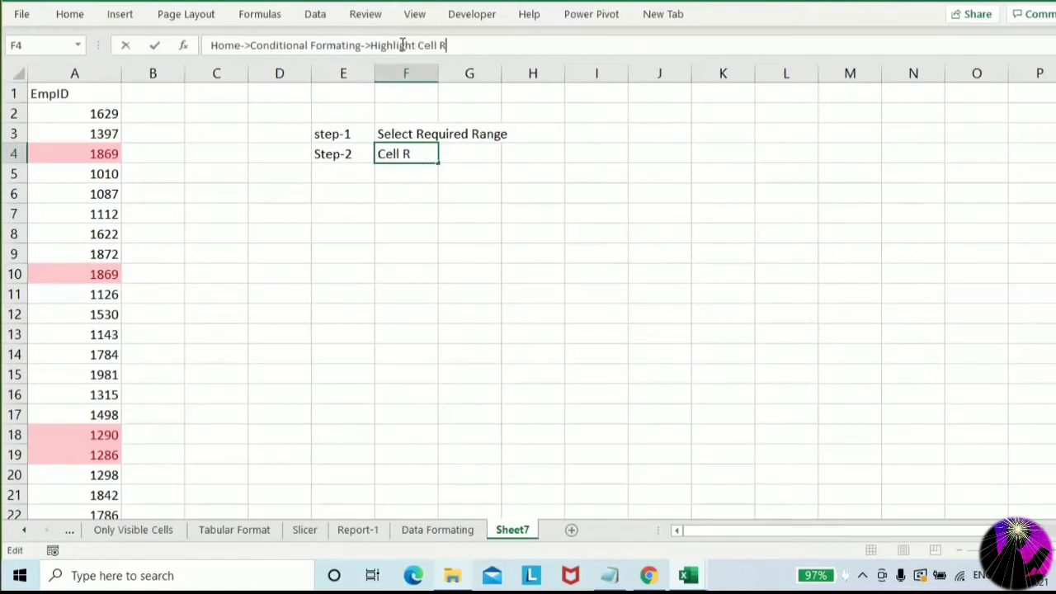
{"action": "type", "text": "ules->Duplicate V"}
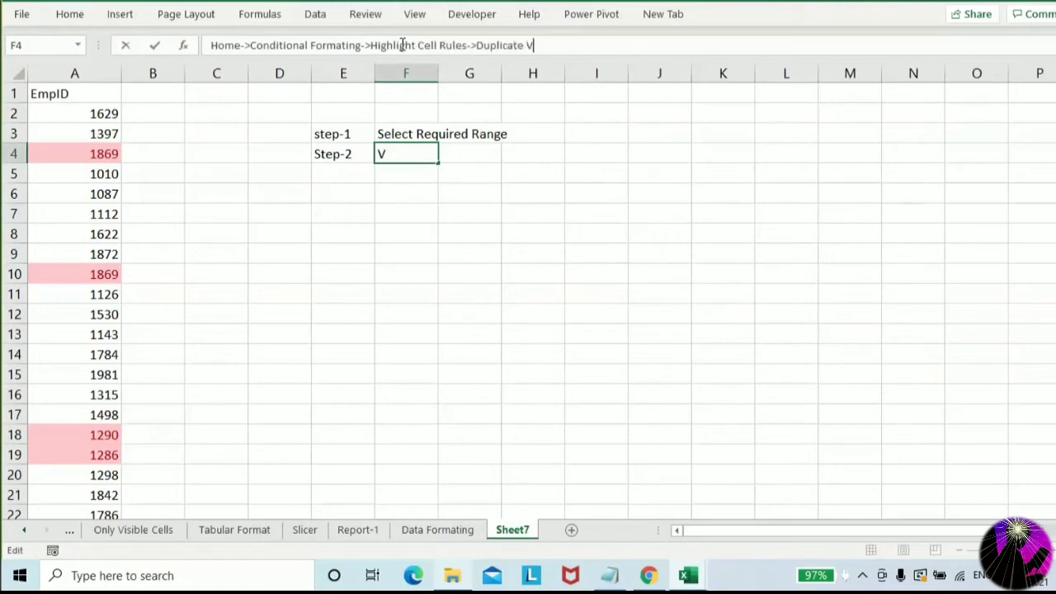
{"action": "type", "text": "alue"}
{"action": "key", "text": "Return"}
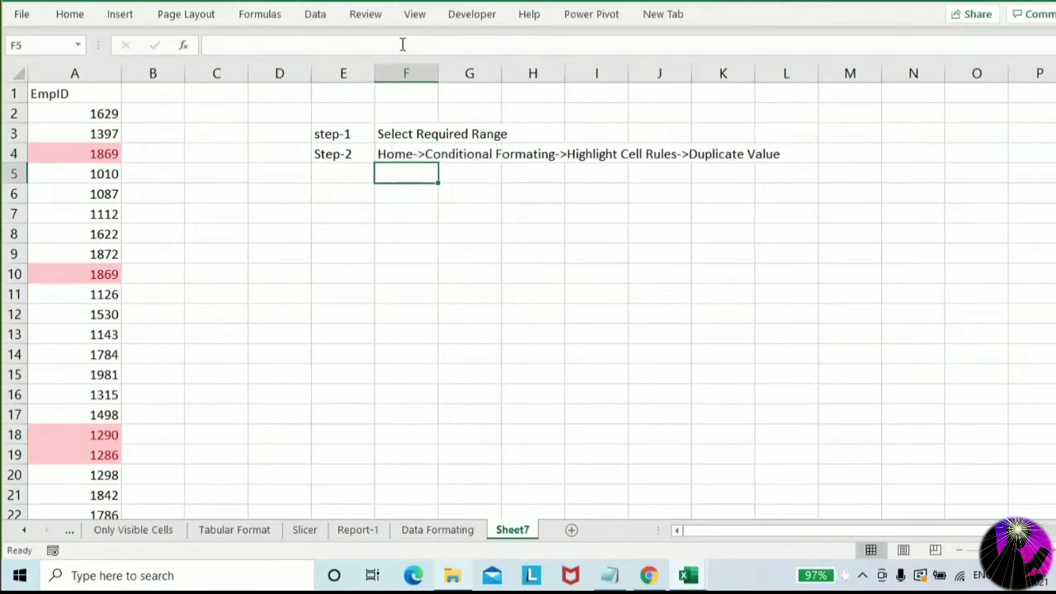
Rename the Sheet7 worksheet as "Highlight Duplicate Value"
{"action": "right_click", "coordinate": [518, 535]}
{"action": "left_click", "coordinate": [572, 355]}
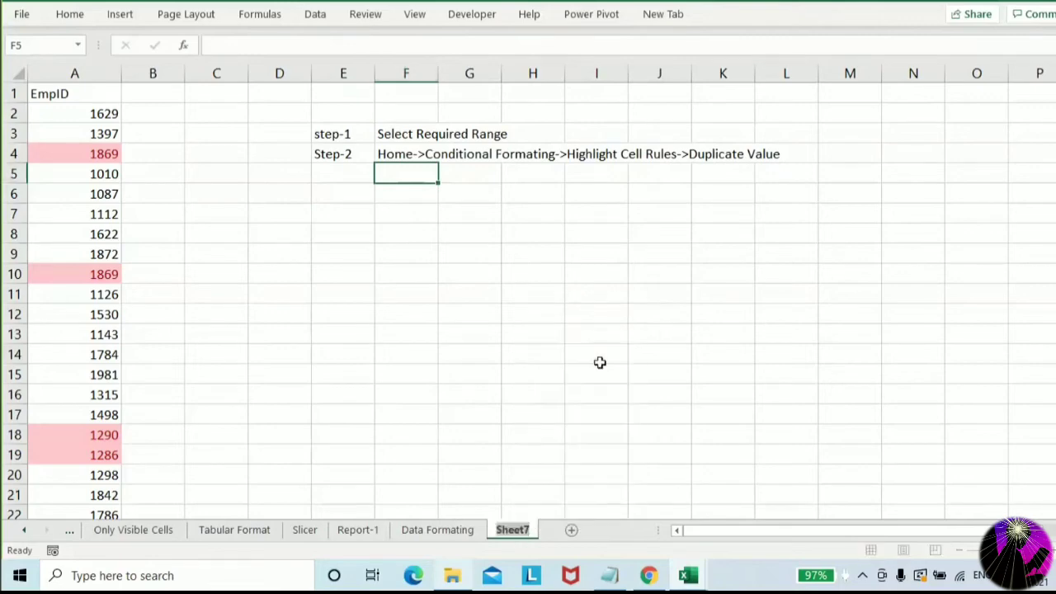
{"action": "type", "text": "Highlight"}
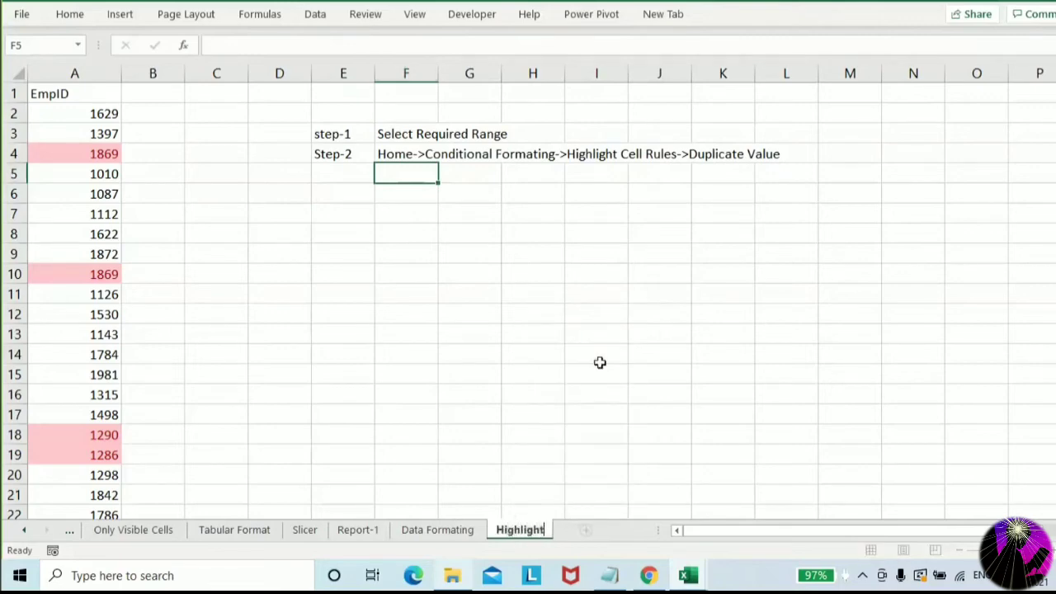
{"action": "type", "text": " Duplicate Va"}
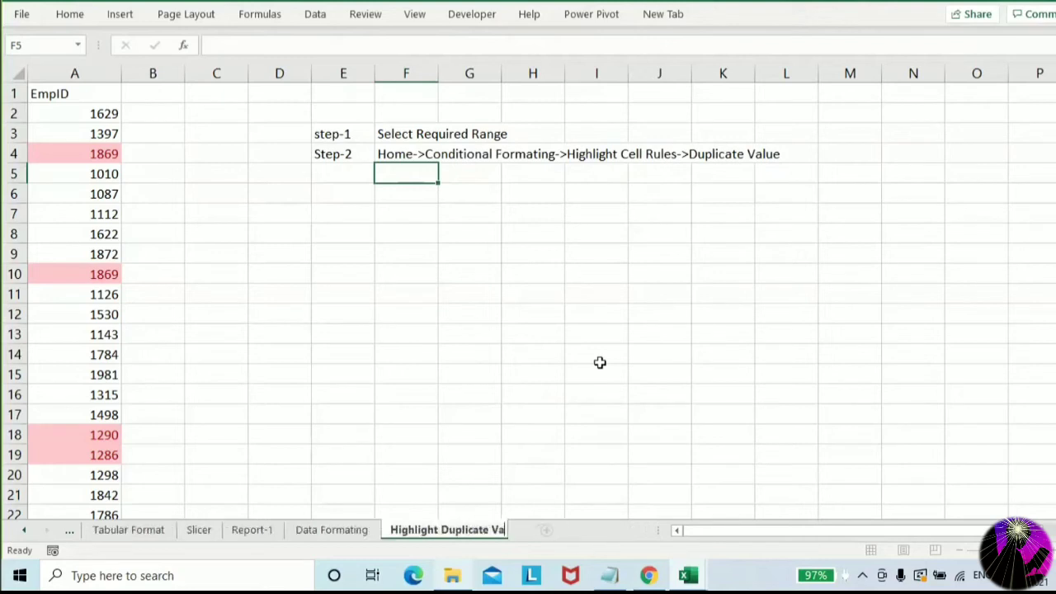
{"action": "type", "text": "lue"}
{"action": "left_click", "coordinate": [504, 361]}
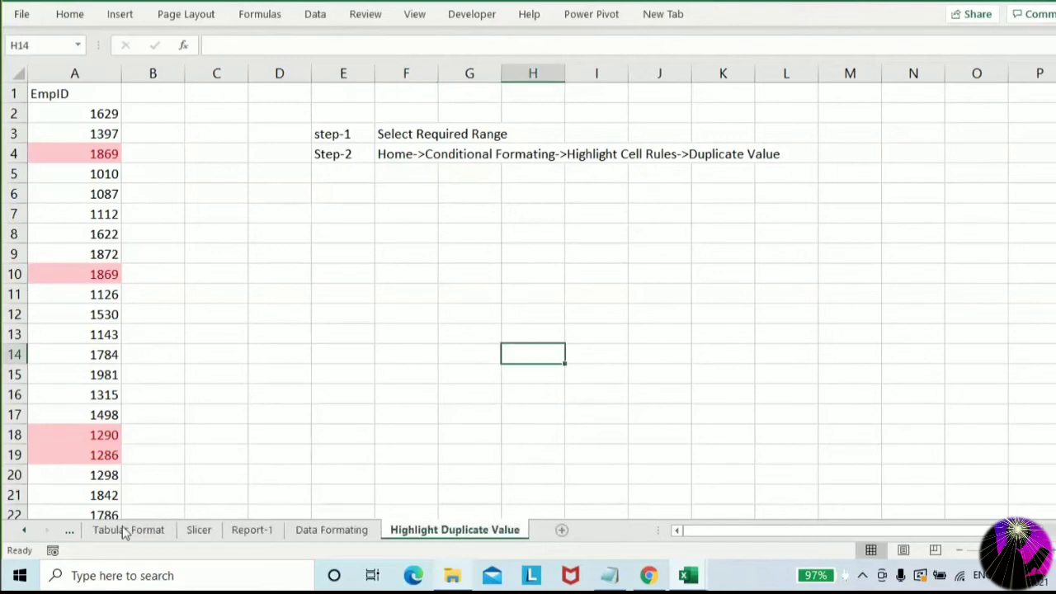
Enter "Highlight duplicate Value" in G13 of SummarySheet as the next type of tip
{"action": "left_click", "coordinate": [30, 531]}
{"action": "left_click", "coordinate": [30, 531]}
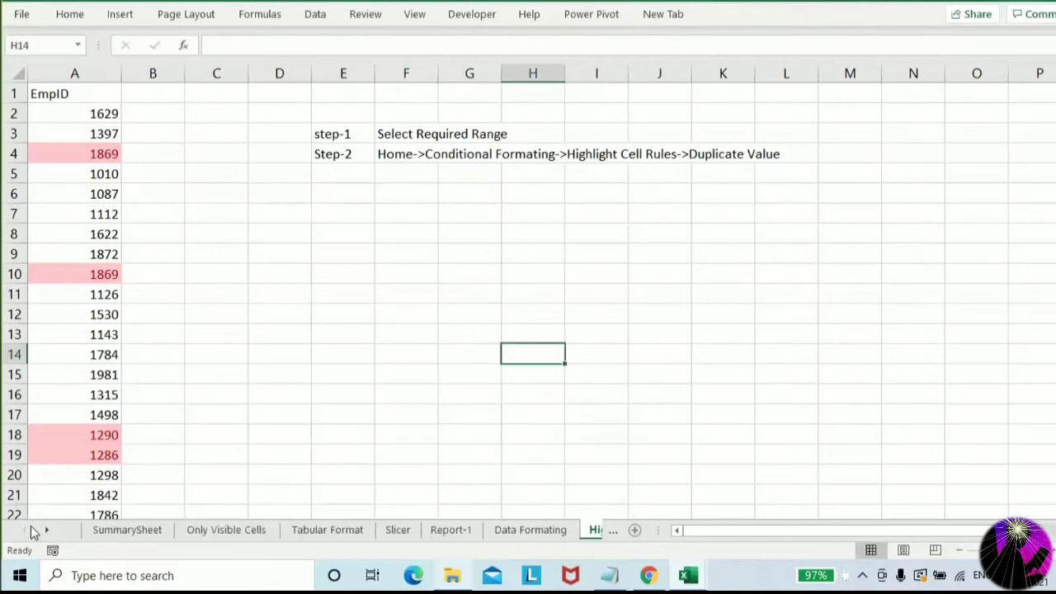
{"action": "left_click", "coordinate": [116, 538]}
{"action": "left_click", "coordinate": [462, 290]}
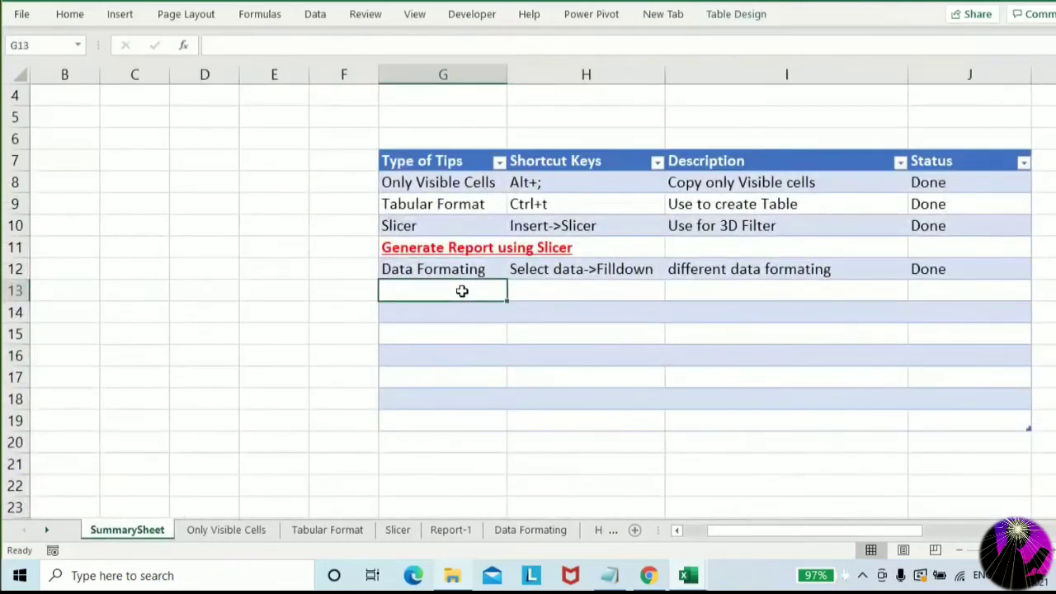
{"action": "type", "text": "Highligh"}
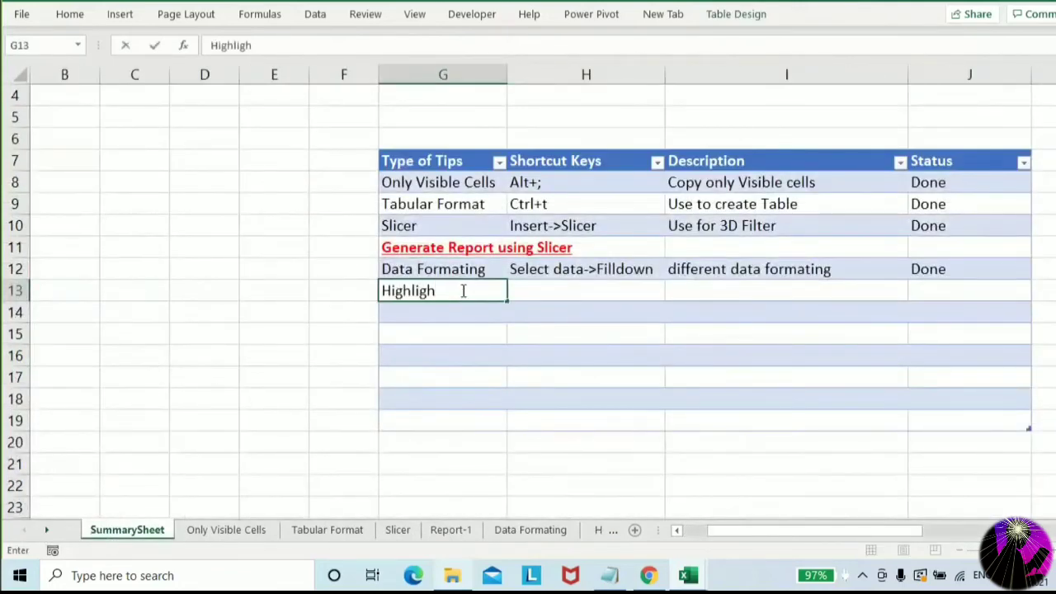
{"action": "type", "text": "t duplicate "}
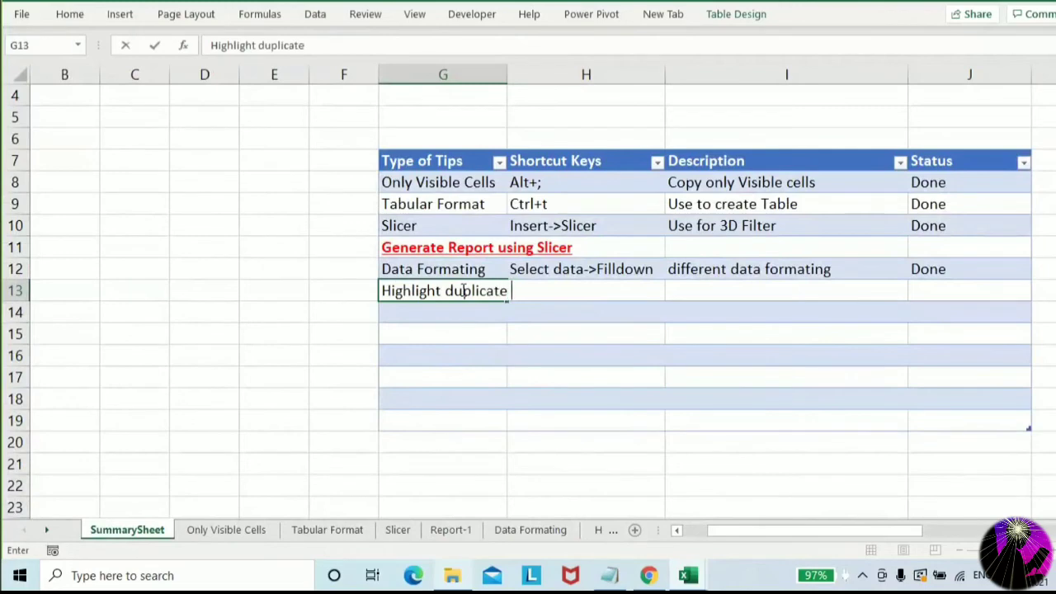
{"action": "type", "text": "Value"}
{"action": "key", "text": "Return"}
Enter "Home-Cond Formating->Hight Cell Rules->Duplicate" in H13 as the shortcut for the duplicate value tip
{"action": "key", "text": "Up"}
{"action": "key", "text": "Right"}
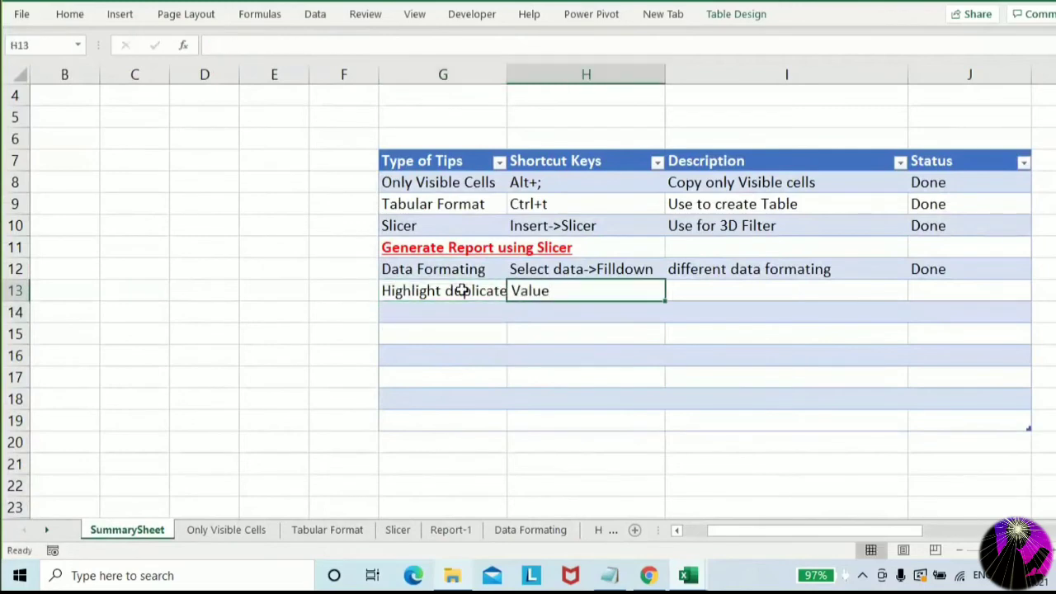
{"action": "type", "text": "Home_"}
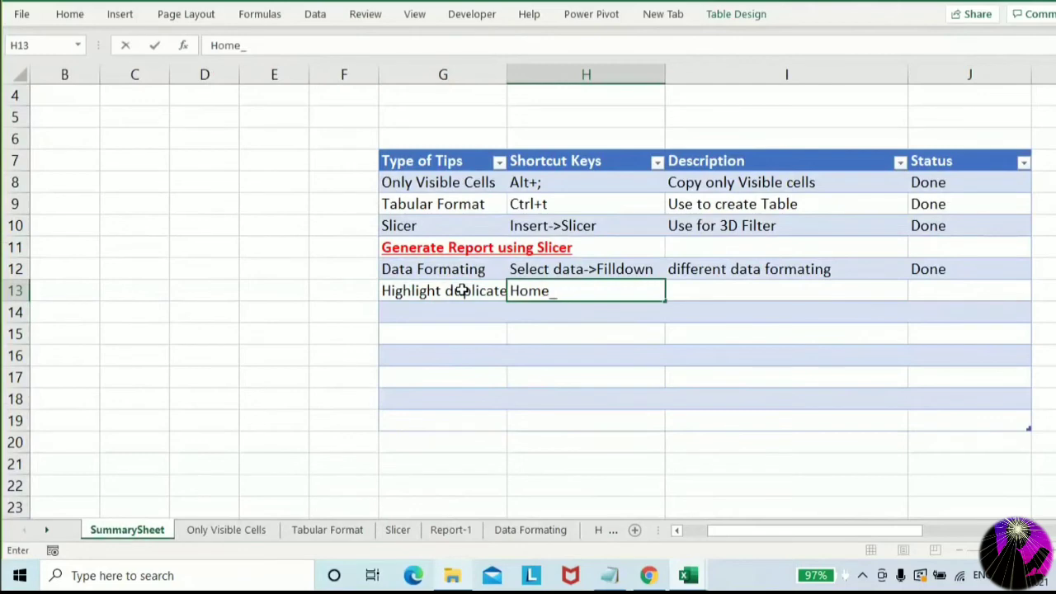
{"action": "key", "text": "BackSpace"}
{"action": "type", "text": "-Cond Formatin"}
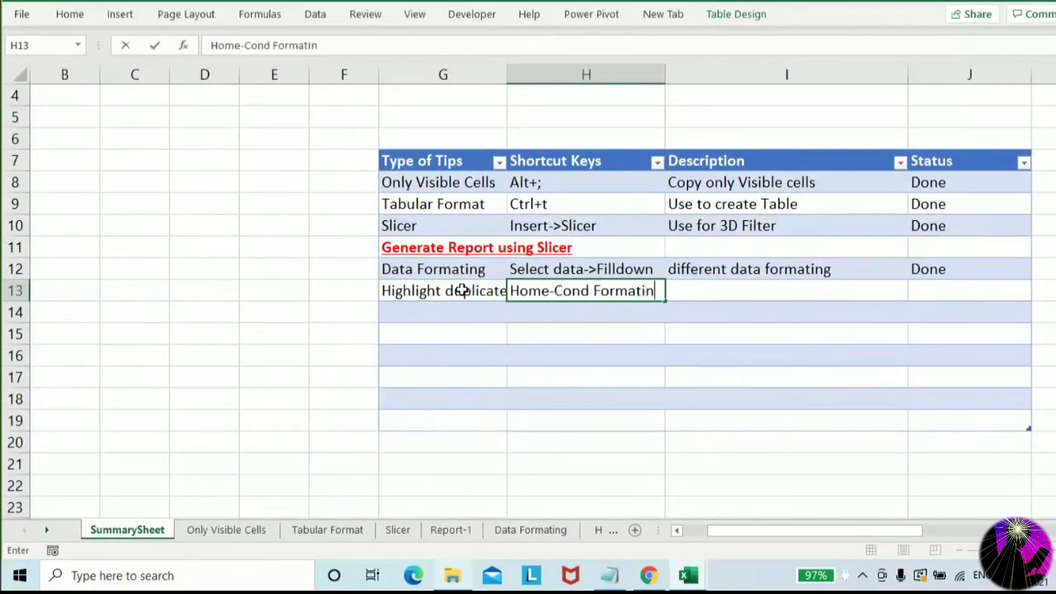
{"action": "type", "text": "g->Hight Cell Rule"}
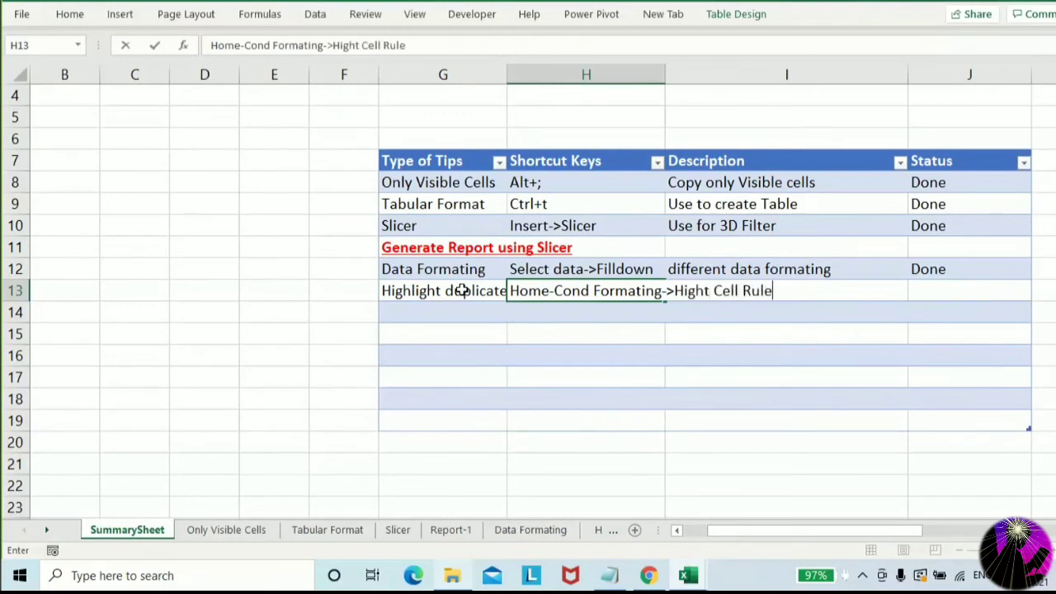
{"action": "type", "text": "s->Duplicate"}
{"action": "key", "text": "Return"}
Enter "Highlight duplicate value" in I13 as the description of the duplicate value tip
{"action": "key", "text": "Up"}
{"action": "key", "text": "Right"}
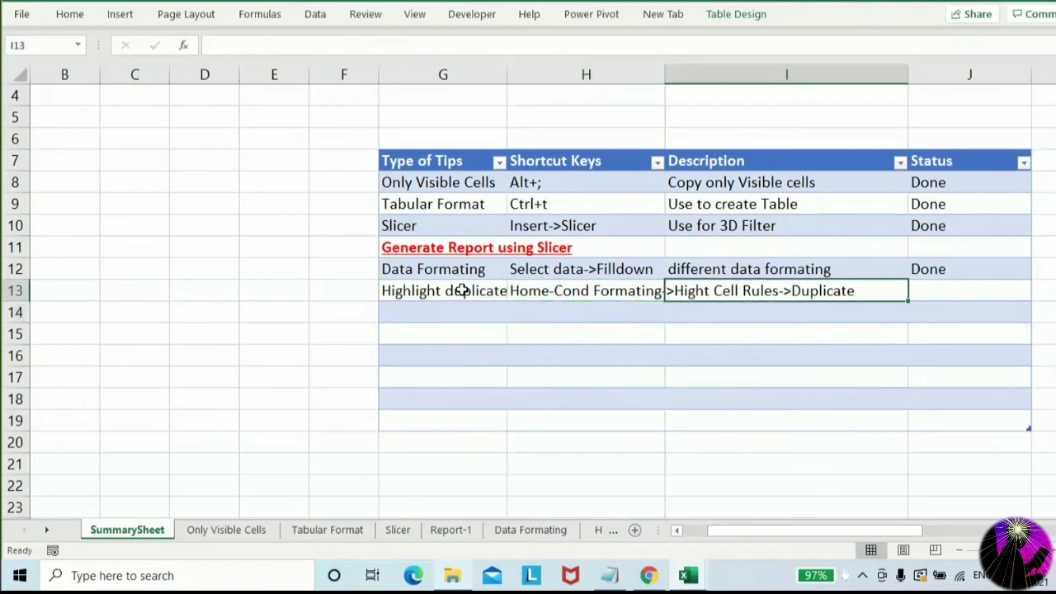
{"action": "type", "text": "T"}
{"action": "key", "text": "BackSpace"}
{"action": "type", "text": "Hi"}
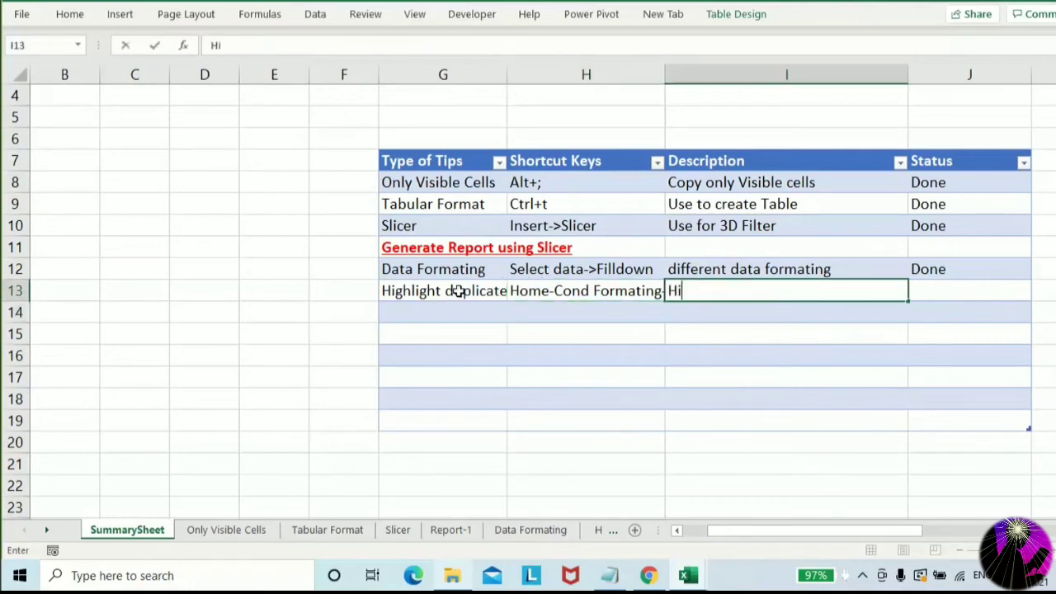
{"action": "type", "text": "ghlight du"}
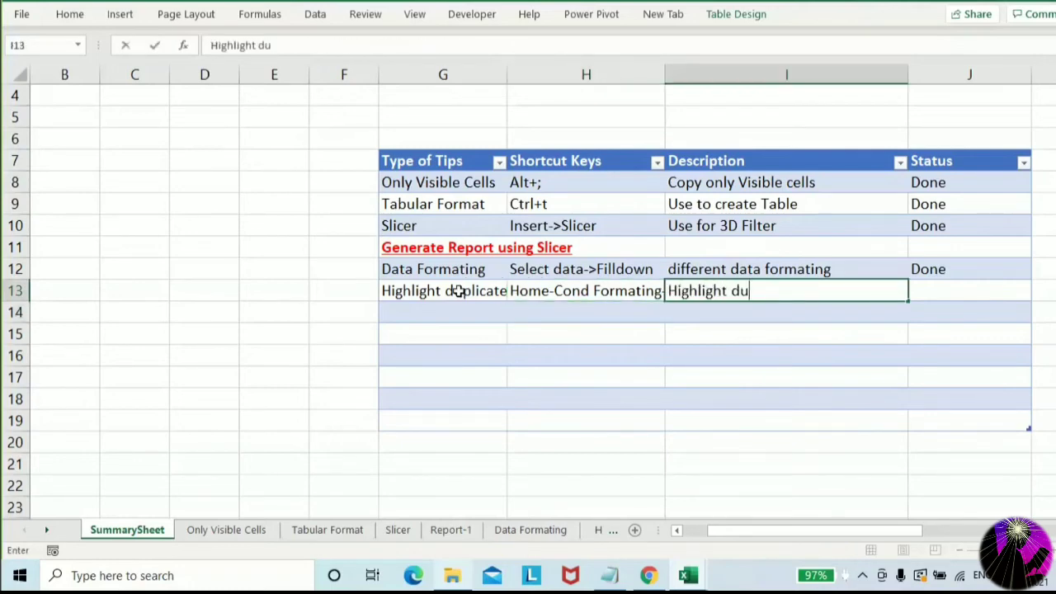
{"action": "type", "text": "plicate value"}
{"action": "key", "text": "Return"}
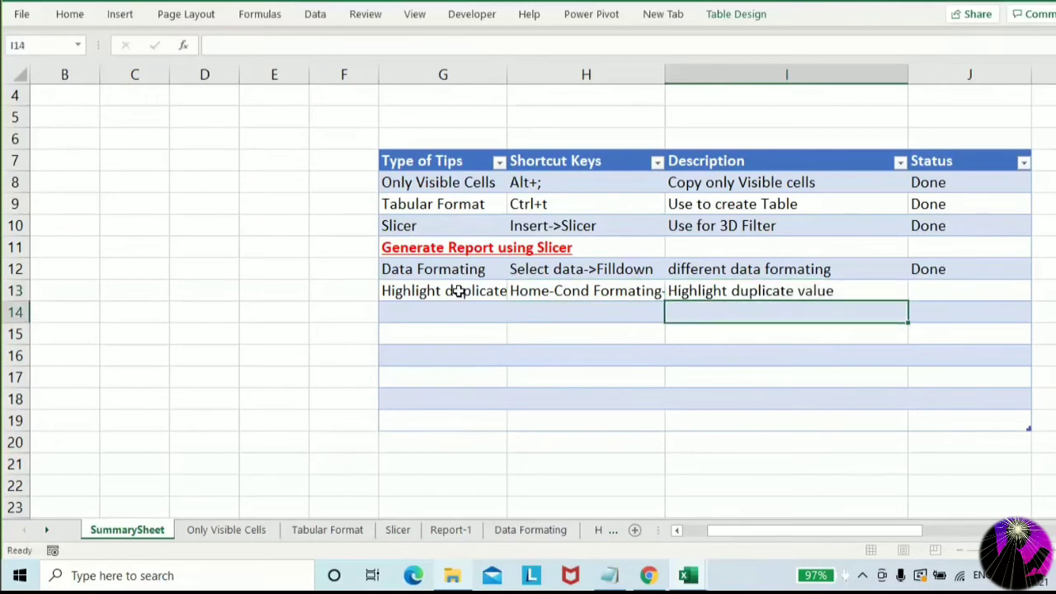
Mark the duplicate value tip as "Done" in the Status column at J13
{"action": "key", "text": "Up"}
{"action": "key", "text": "Tab"}
{"action": "type", "text": "Done"}
{"action": "key", "text": "Return"}
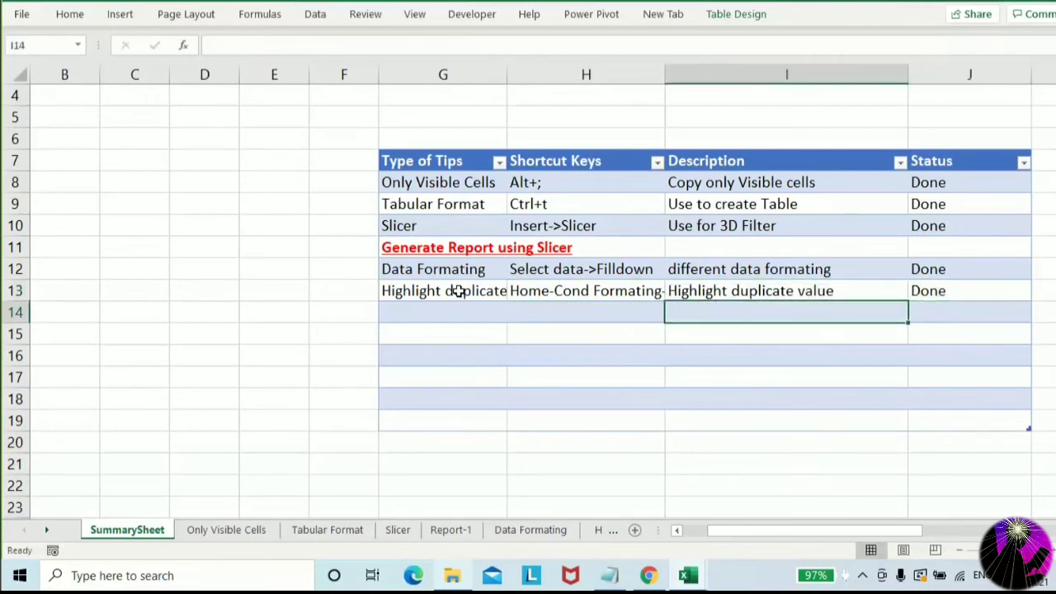
Copy the EmpID column from the Highlight Duplicate Value sheet into column A of a new worksheet
{"action": "left_click", "coordinate": [607, 530]}
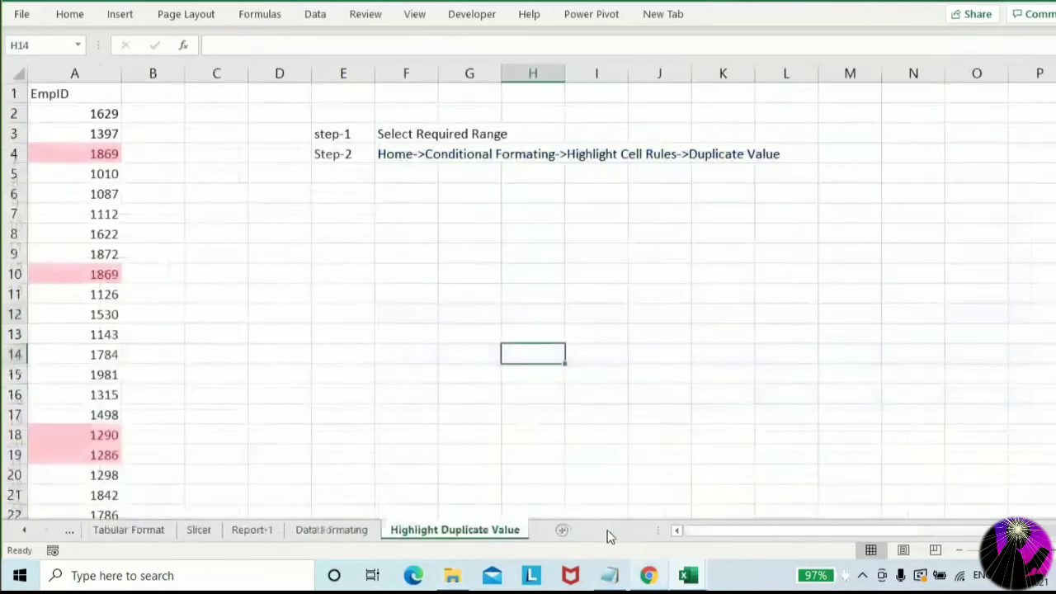
{"action": "left_click", "coordinate": [88, 93]}
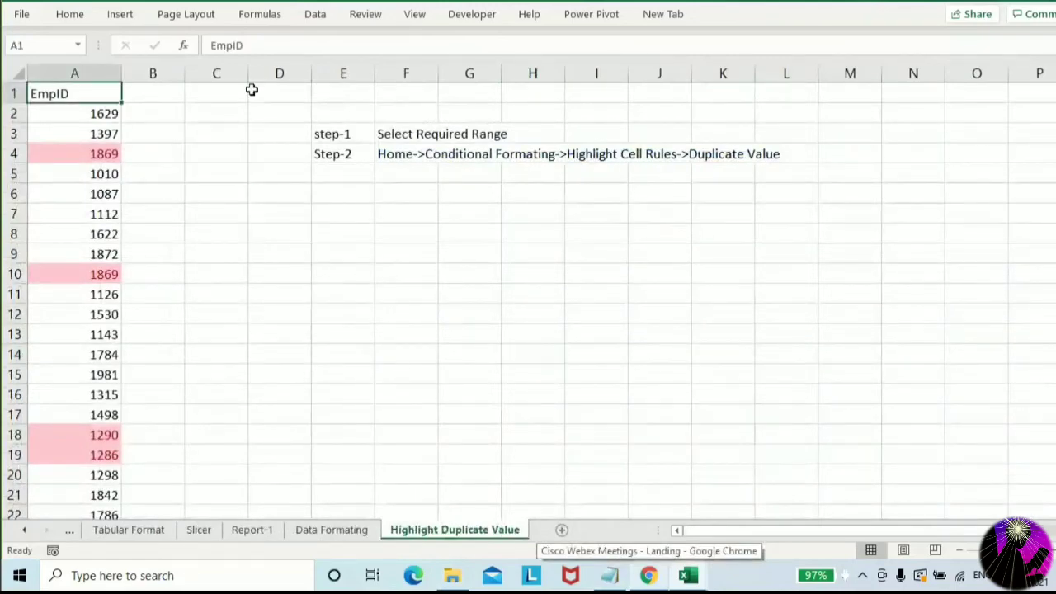
{"action": "key", "text": "ctrl+shift+Down"}
{"action": "key", "text": "ctrl+c"}
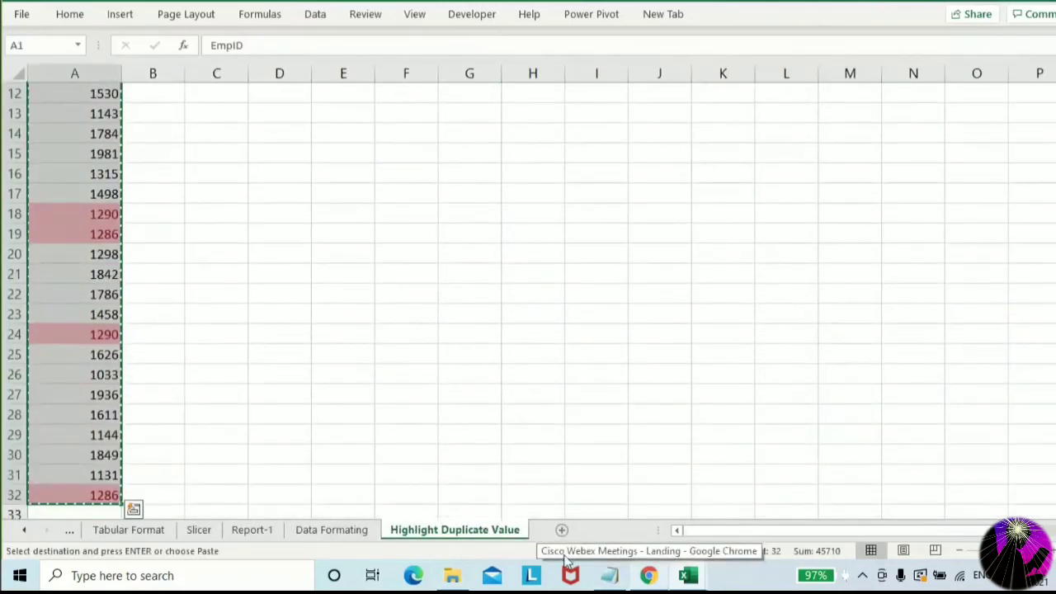
{"action": "left_click", "coordinate": [562, 529]}
{"action": "key", "text": "ctrl+space"}
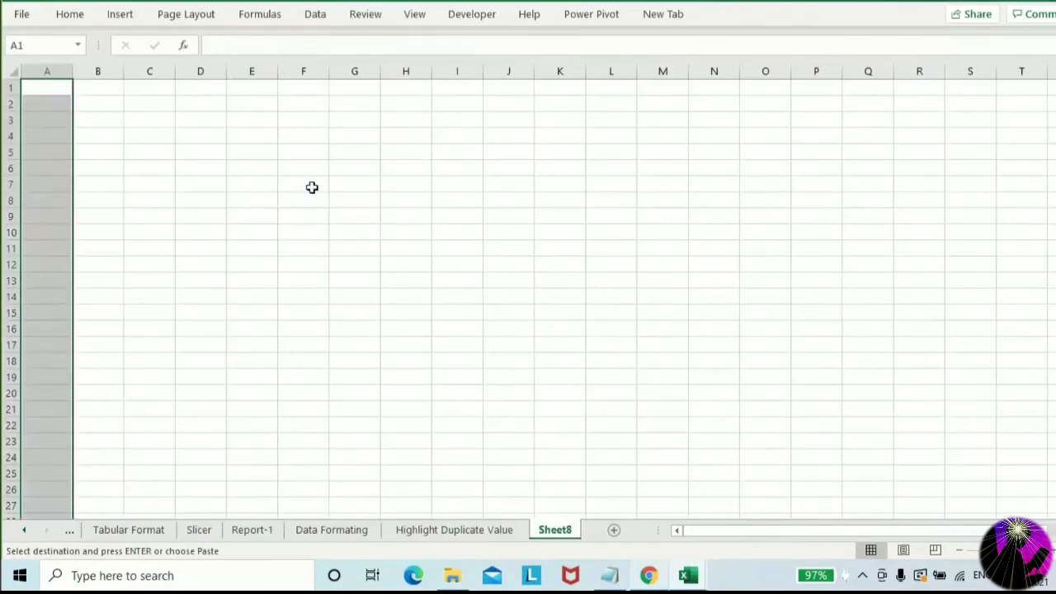
{"action": "key", "text": "ctrl+v"}
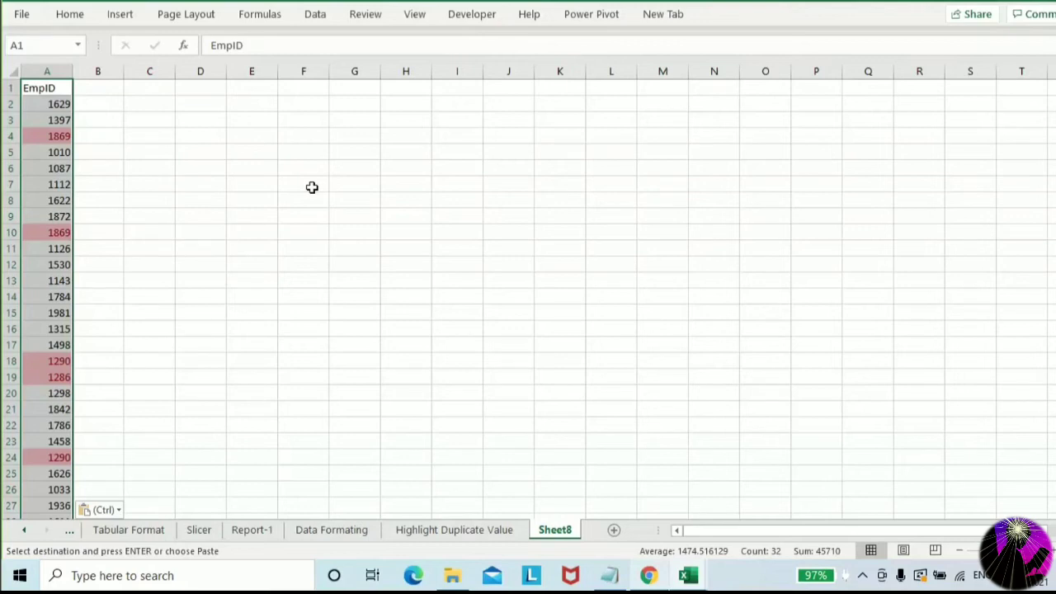
Remove the duplicate values from the EmpID column on Sheet8, treating the first row as a header
{"action": "key", "text": "Up"}
{"action": "key", "text": "ctrl+shift+Down"}
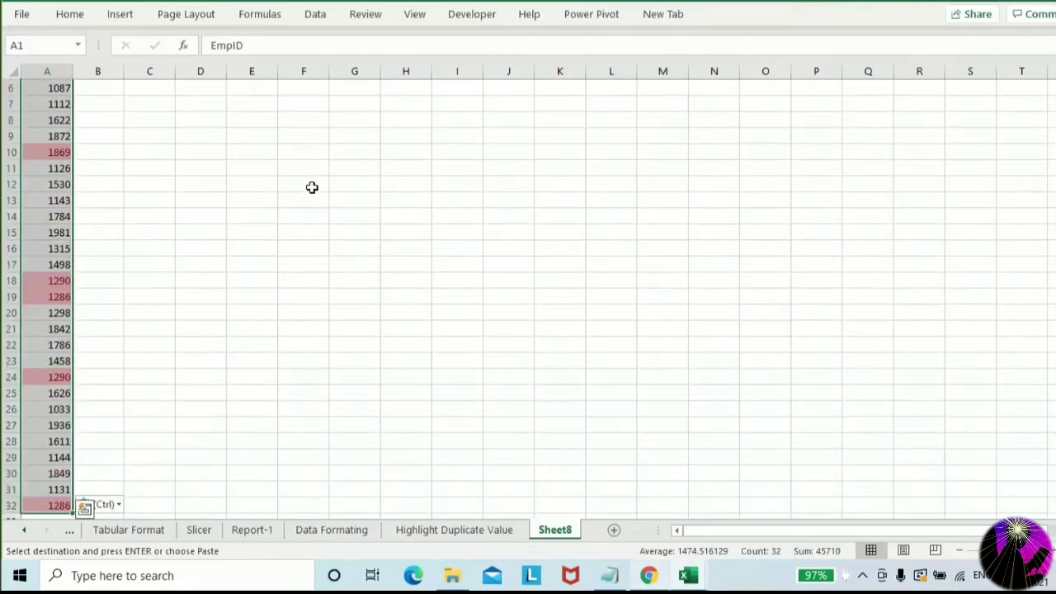
{"action": "left_click", "coordinate": [316, 14]}
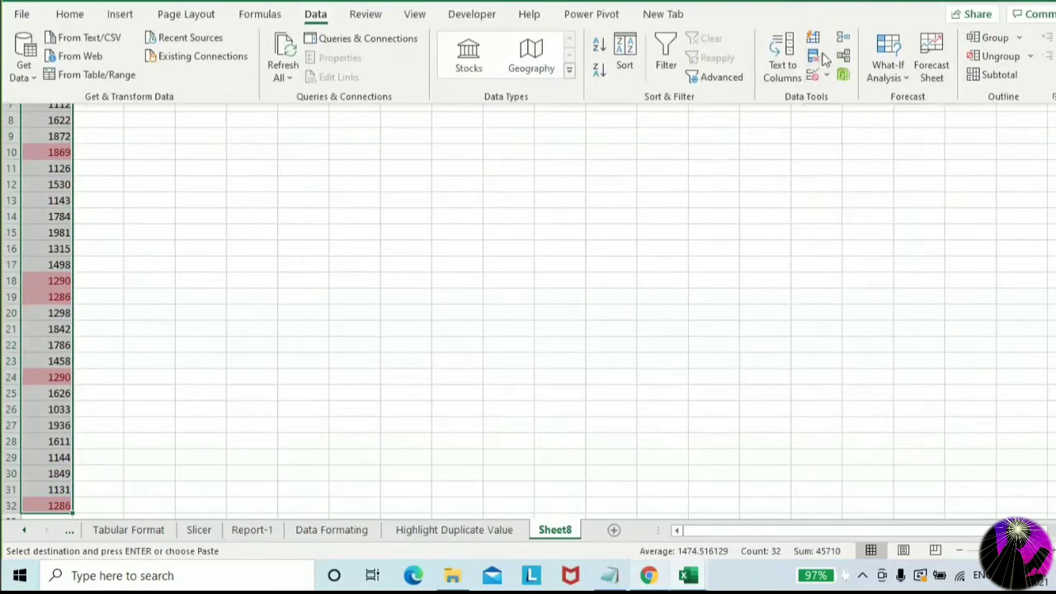
{"action": "left_click", "coordinate": [811, 62]}
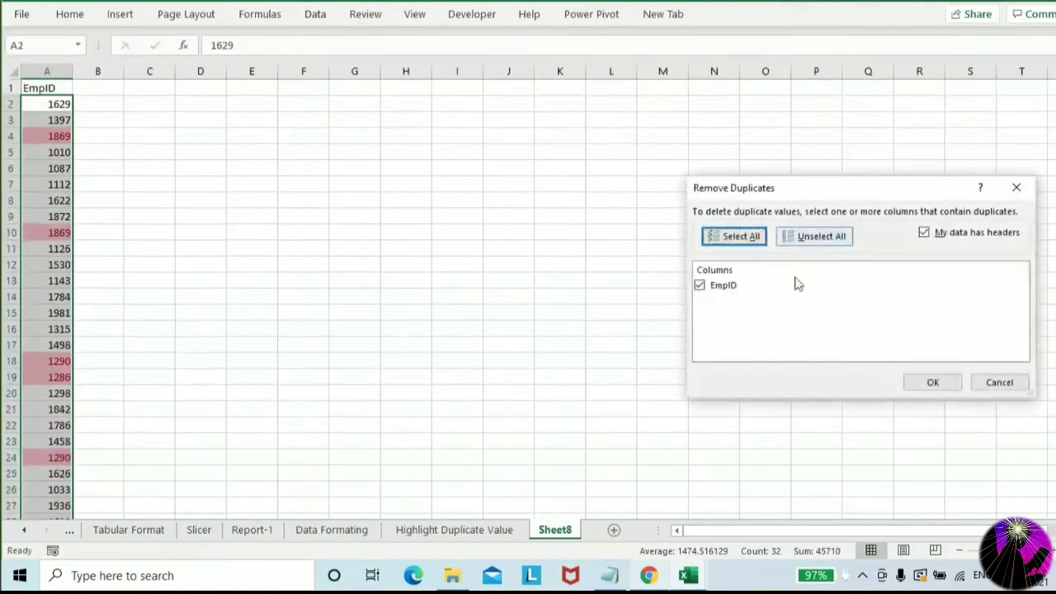
{"action": "left_click", "coordinate": [924, 383]}
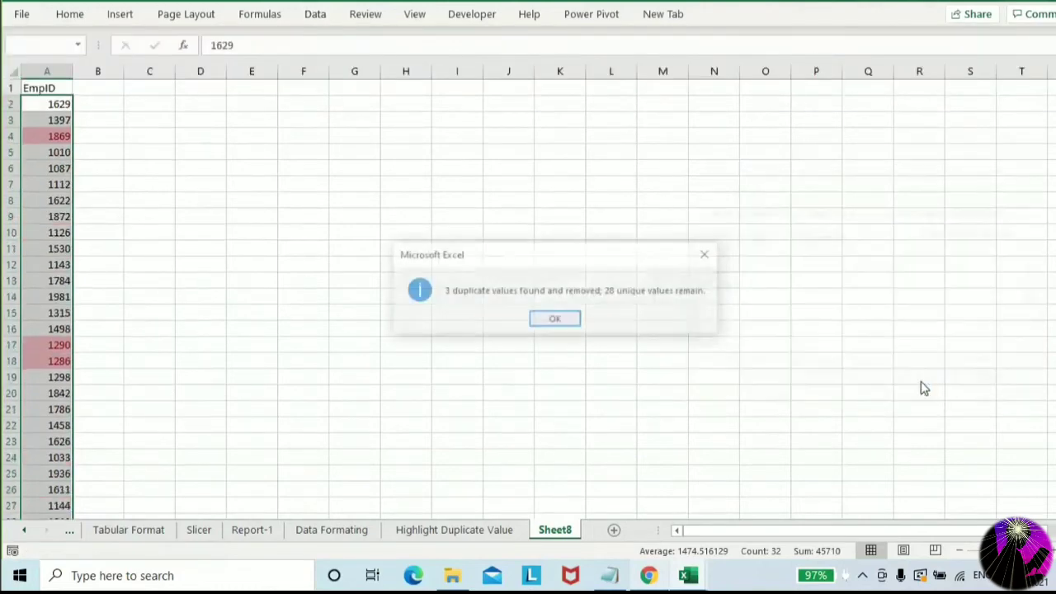
{"action": "left_click", "coordinate": [555, 321]}
{"action": "left_click", "coordinate": [94, 179]}
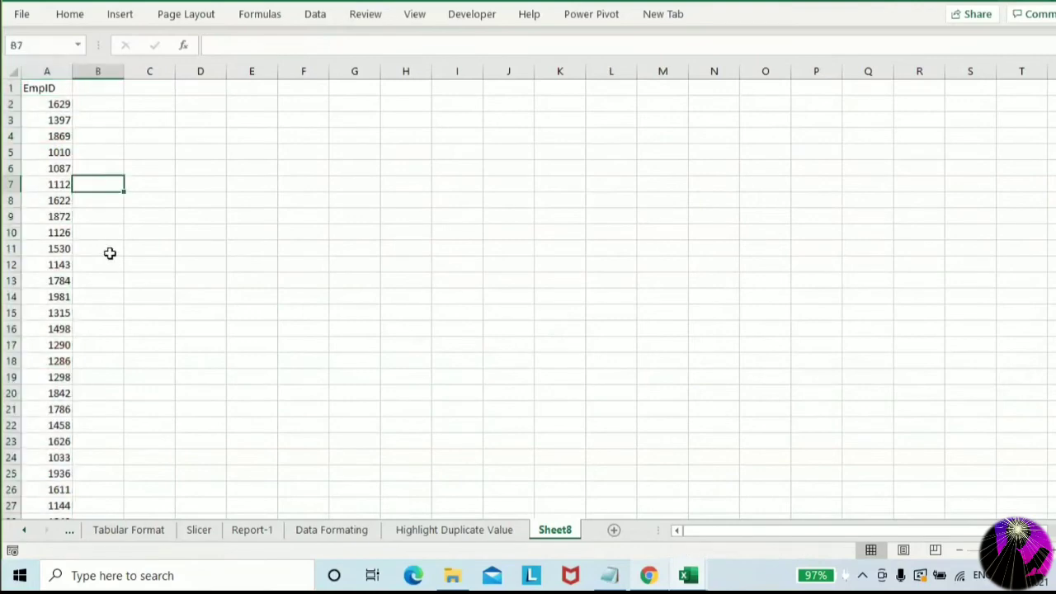
Check A2:A29 for remaining duplicates by applying a Duplicate Values rule with Light Red Fill with Dark Red Text
{"action": "scroll", "coordinate": [110, 264], "scroll_direction": "down", "scroll_amount": 5}
{"action": "scroll", "coordinate": [110, 268], "scroll_direction": "up", "scroll_amount": 5}
{"action": "left_click_drag", "start_coordinate": [52, 104], "coordinate": [60, 492]}
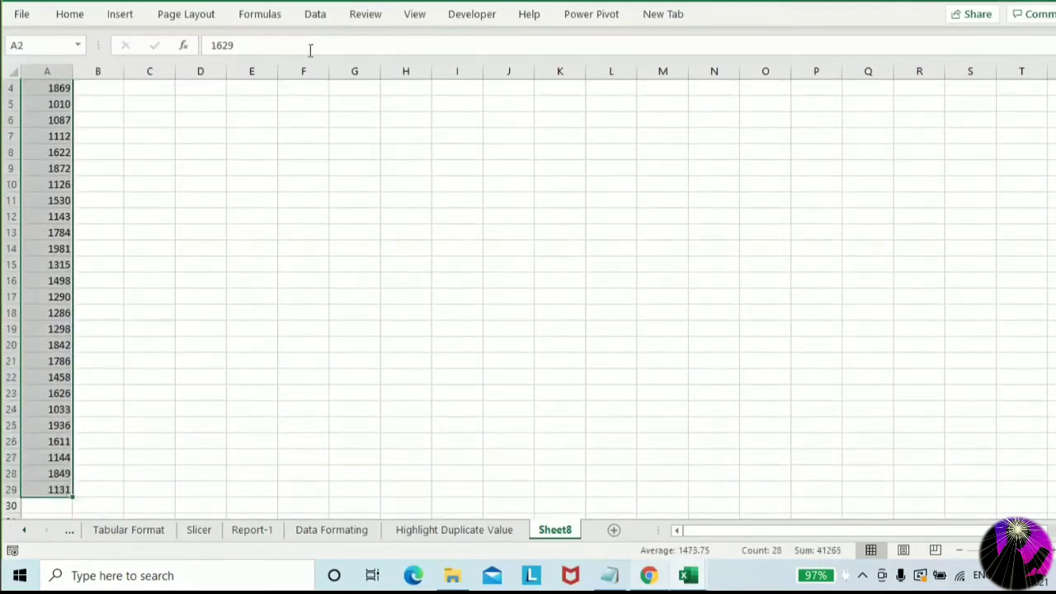
{"action": "left_click", "coordinate": [74, 15]}
{"action": "left_click", "coordinate": [639, 70]}
{"action": "mouse_move", "coordinate": [659, 105]}
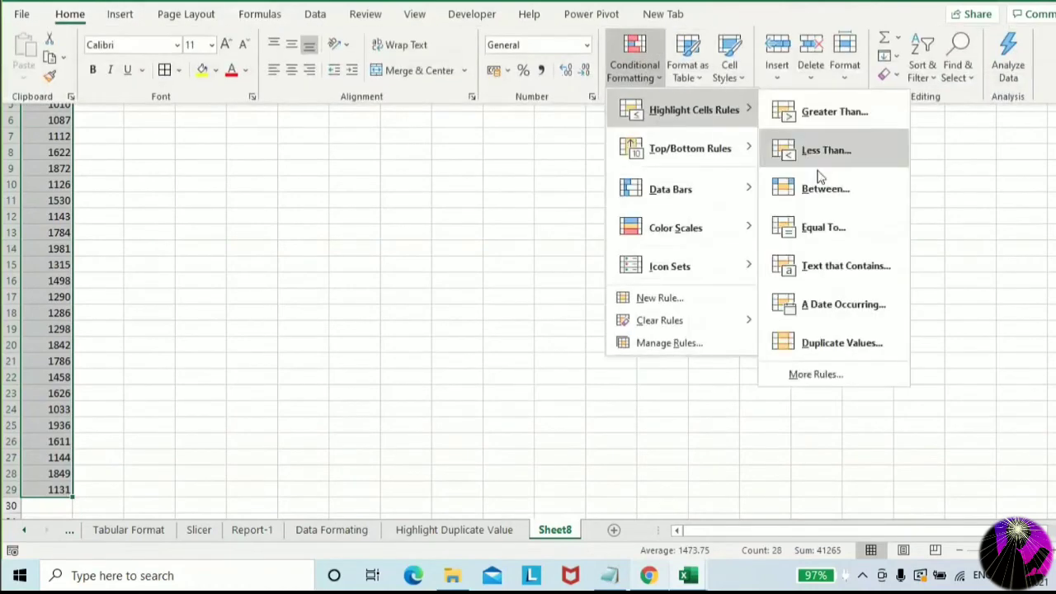
{"action": "left_click", "coordinate": [841, 342]}
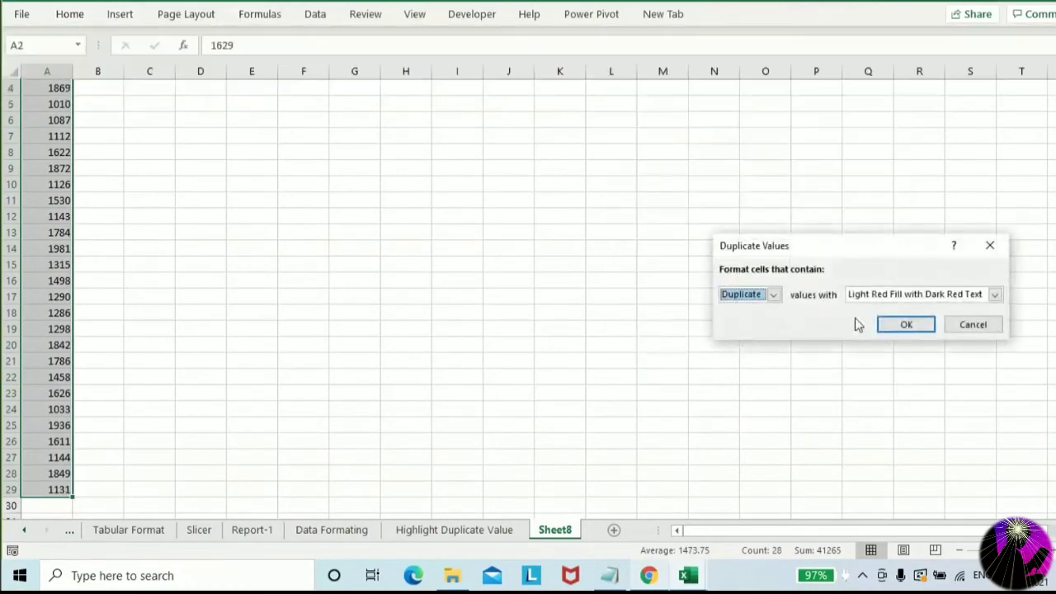
{"action": "left_click", "coordinate": [906, 324]}
{"action": "left_click", "coordinate": [438, 216]}
{"action": "scroll", "coordinate": [430, 219], "scroll_direction": "up", "scroll_amount": 1}
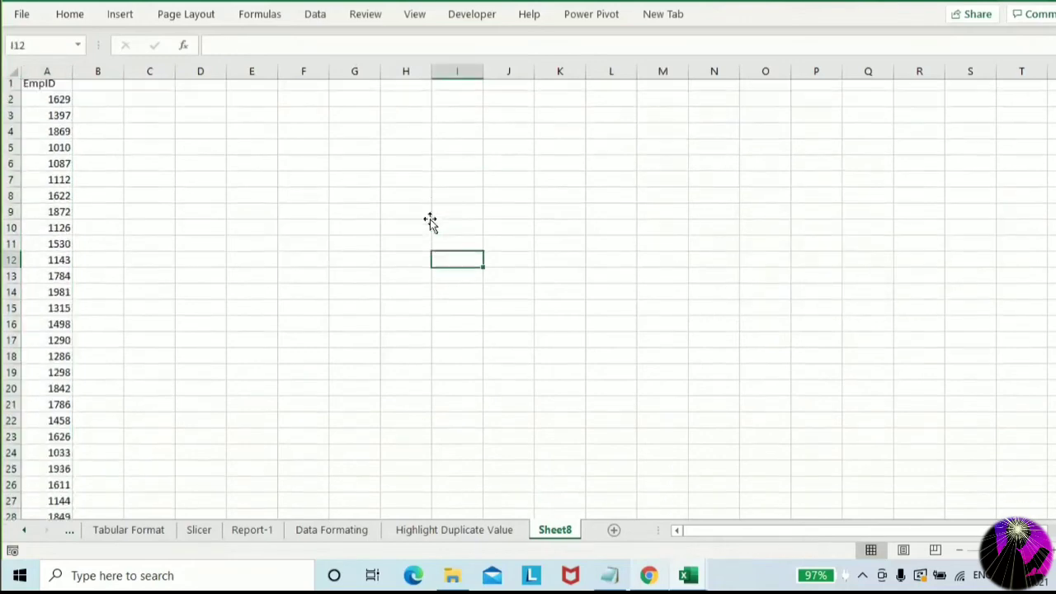
{"action": "scroll", "coordinate": [430, 219], "scroll_direction": "down", "scroll_amount": 5}
{"action": "scroll", "coordinate": [429, 218], "scroll_direction": "up", "scroll_amount": 5}
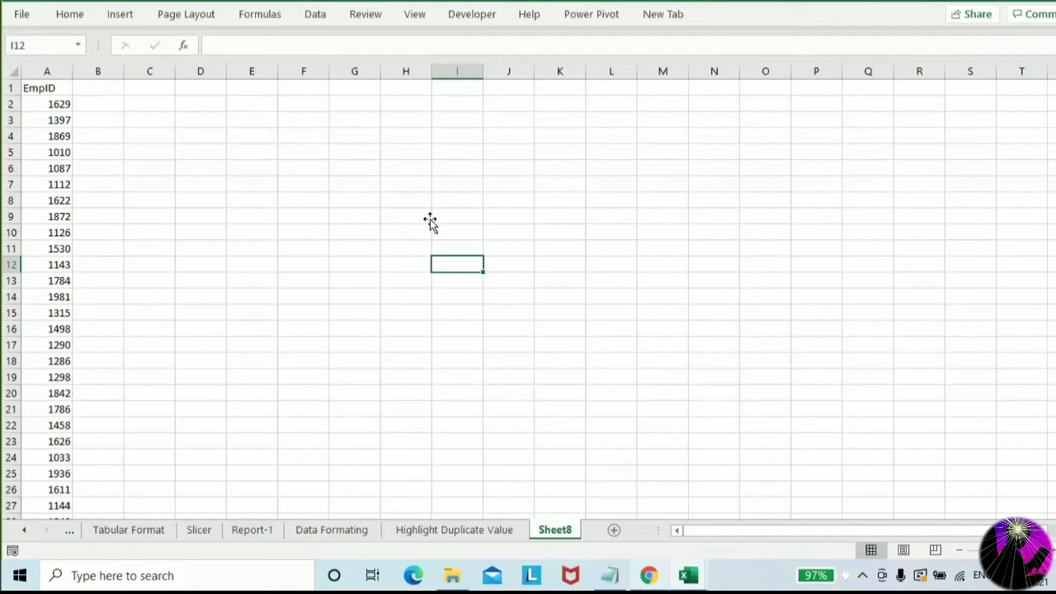
Rename the Sheet8 worksheet as "Remove Duplicates"
{"action": "right_click", "coordinate": [556, 529]}
{"action": "left_click", "coordinate": [612, 356]}
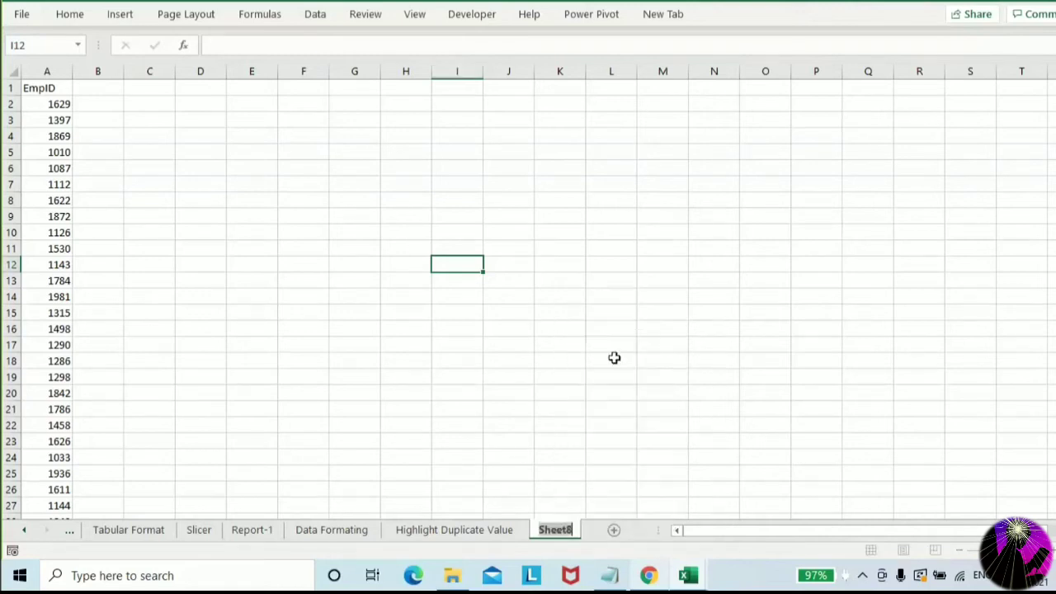
{"action": "type", "text": "Remove Dup"}
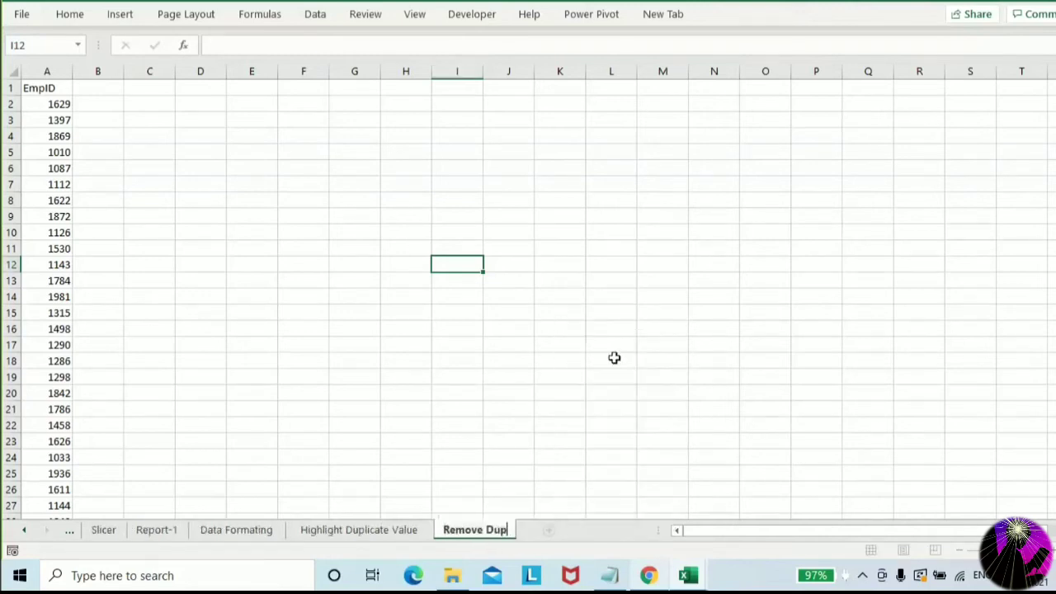
{"action": "type", "text": "licates"}
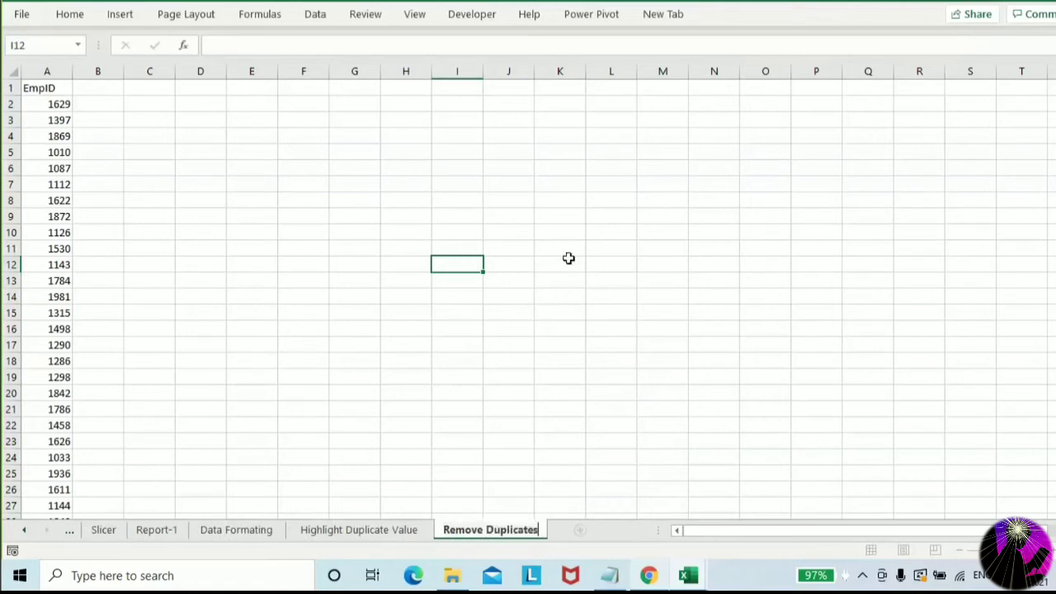
Enter the instruction "Data->Remove Duplicates" in I5 of the Remove Duplicates sheet
{"action": "left_click", "coordinate": [450, 150]}
{"action": "type", "text": "Data->"}
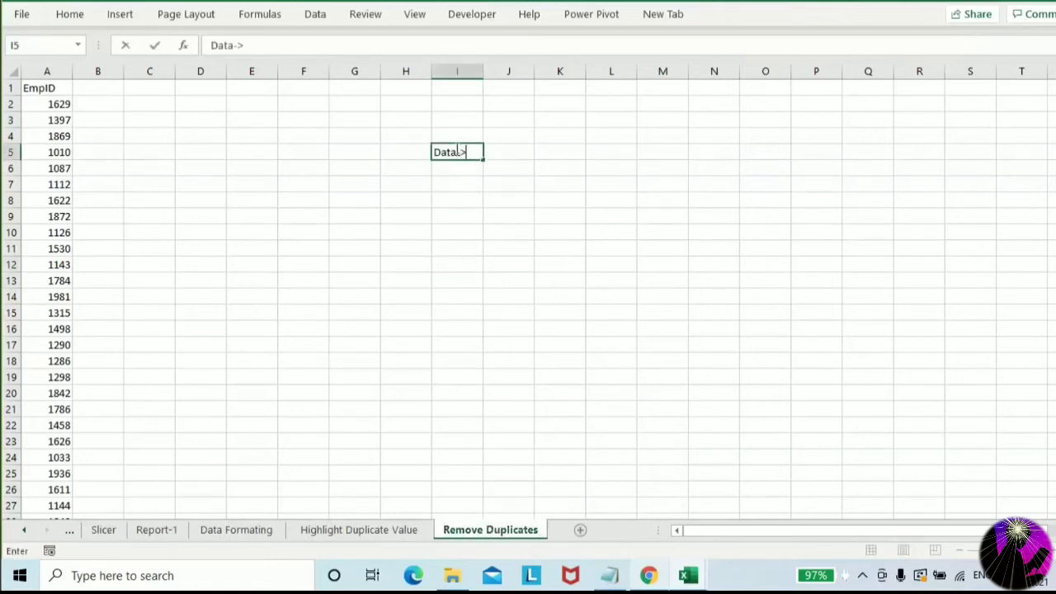
{"action": "type", "text": "Remove"}
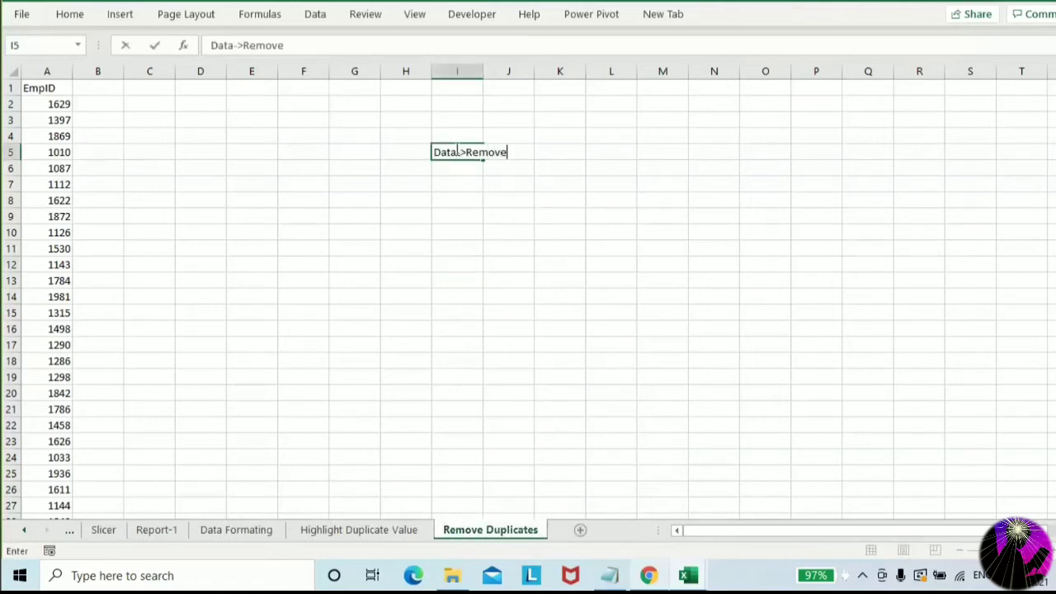
{"action": "type", "text": " Duplicates"}
{"action": "key", "text": "Return"}
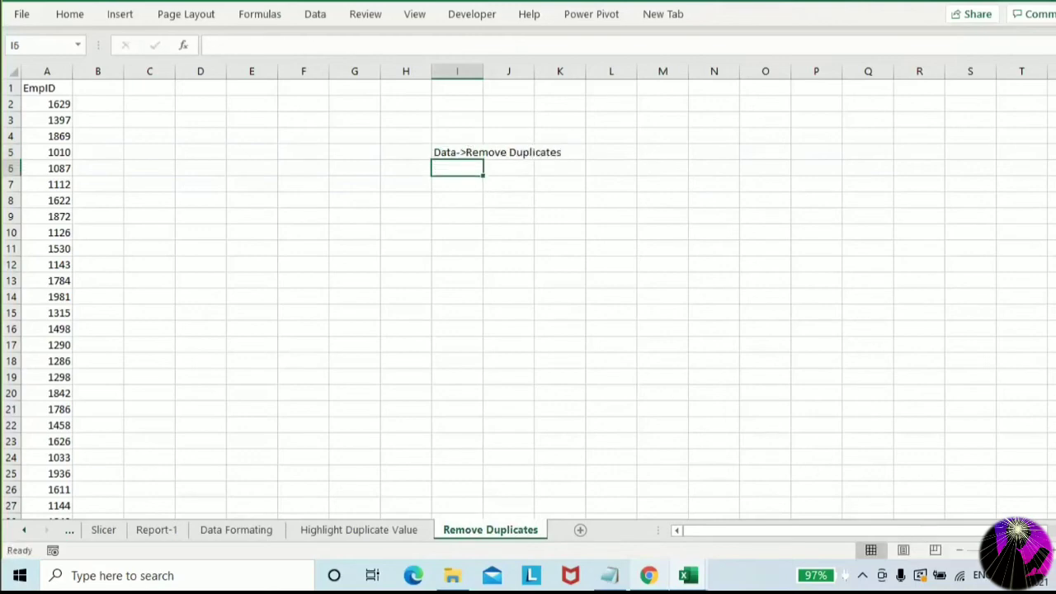
{"action": "scroll", "coordinate": [839, 469], "scroll_direction": "down", "scroll_amount": 1}
{"action": "scroll", "coordinate": [839, 469], "scroll_direction": "up", "scroll_amount": 2}
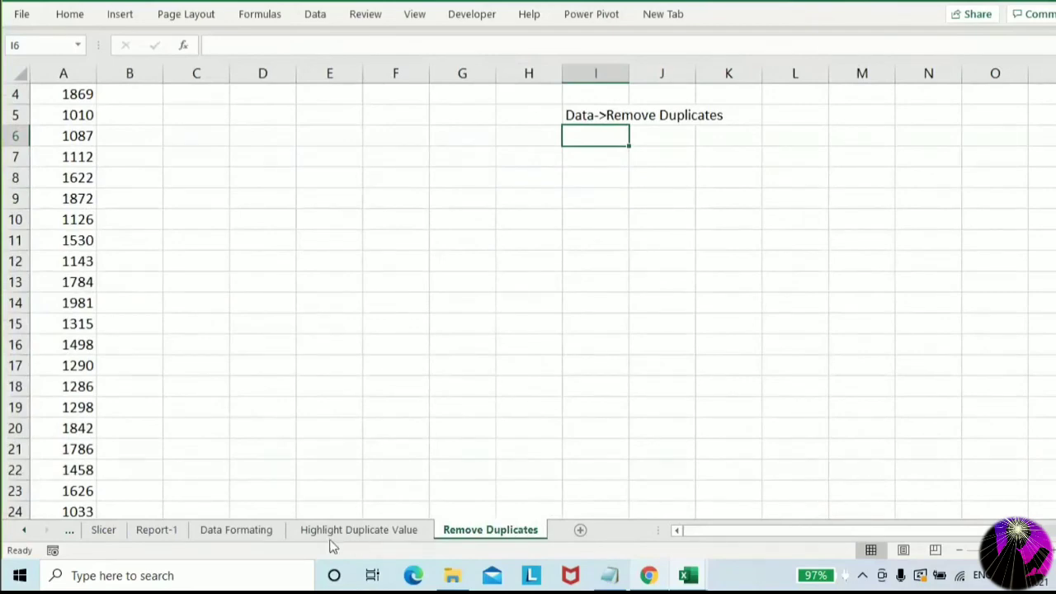
Enter "Remove Duplicates" in G14 of SummarySheet as the next type of tip
{"action": "left_click", "coordinate": [31, 532]}
{"action": "left_click", "coordinate": [31, 532]}
{"action": "left_click", "coordinate": [32, 532]}
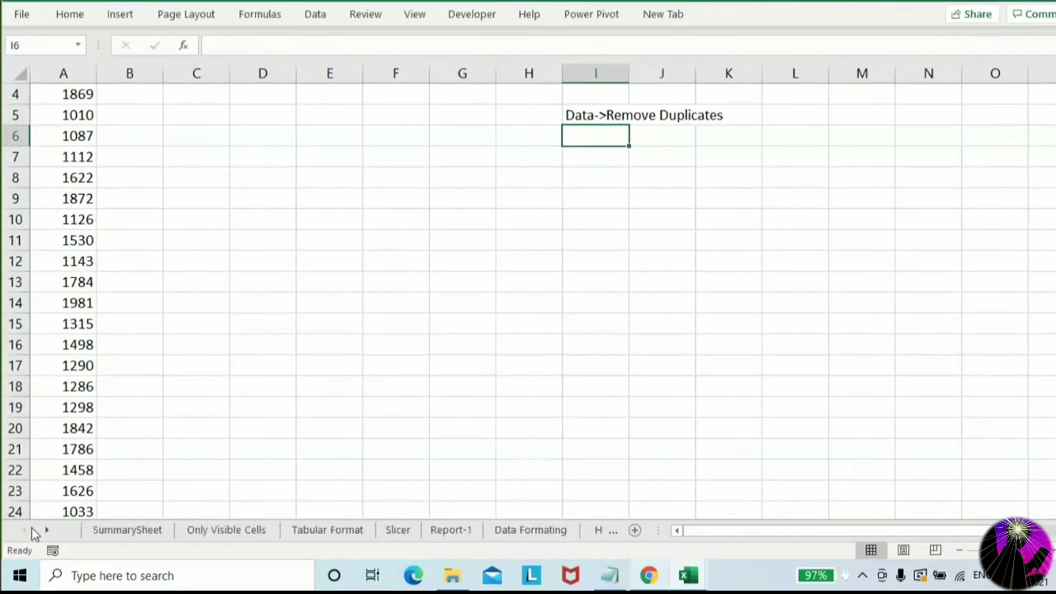
{"action": "left_click", "coordinate": [120, 532]}
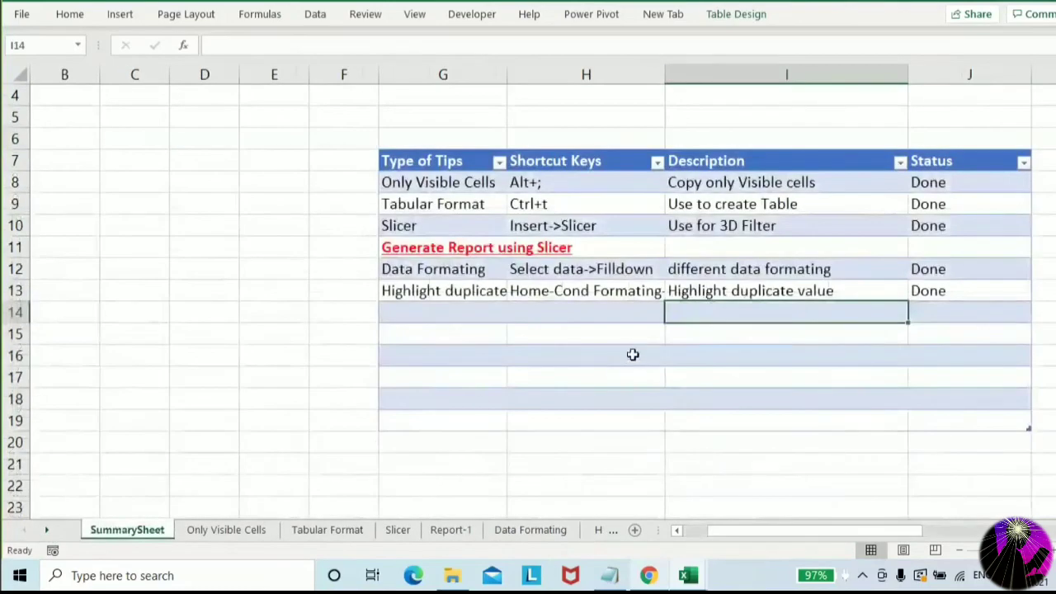
{"action": "left_click", "coordinate": [485, 309]}
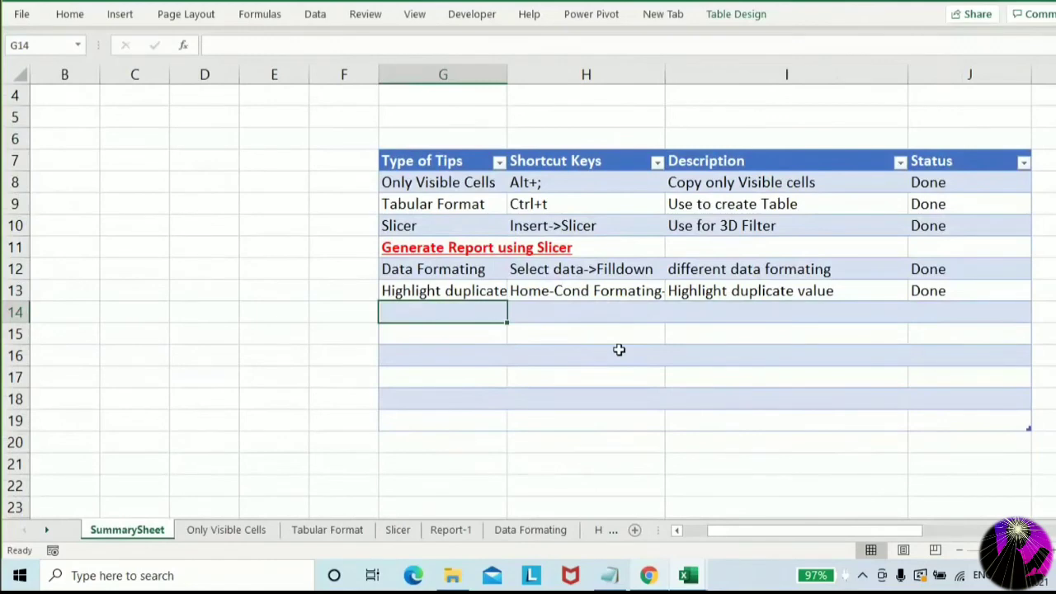
{"action": "type", "text": "Remove Dupl"}
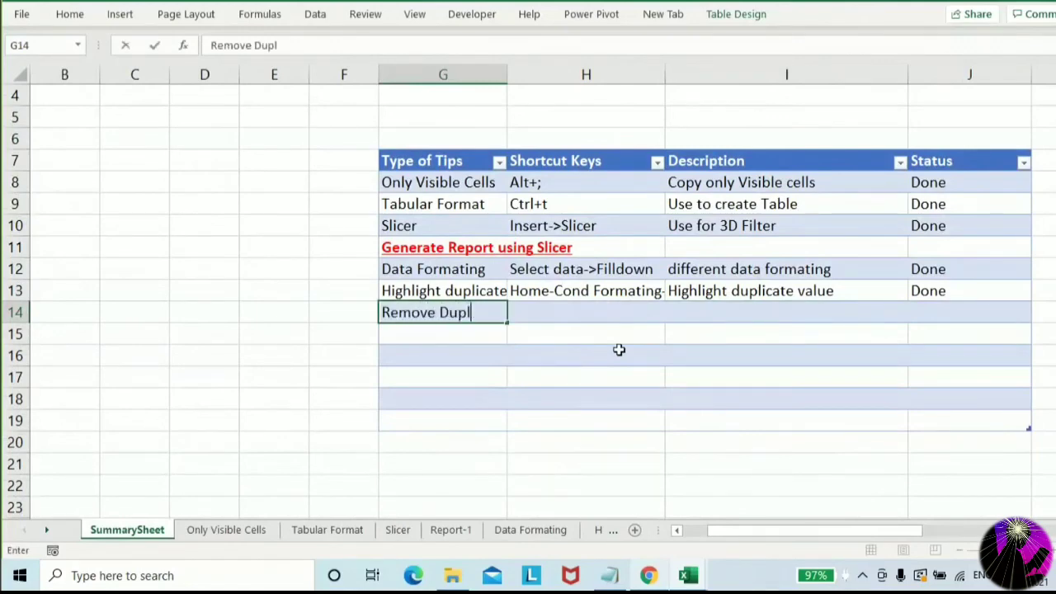
{"action": "type", "text": "icates"}
{"action": "key", "text": "Return"}
Enter "Data->Remove duplicates" in H14 as the shortcut for the remove duplicates tip
{"action": "key", "text": "Up"}
{"action": "key", "text": "Right"}
{"action": "type", "text": "Dat"}
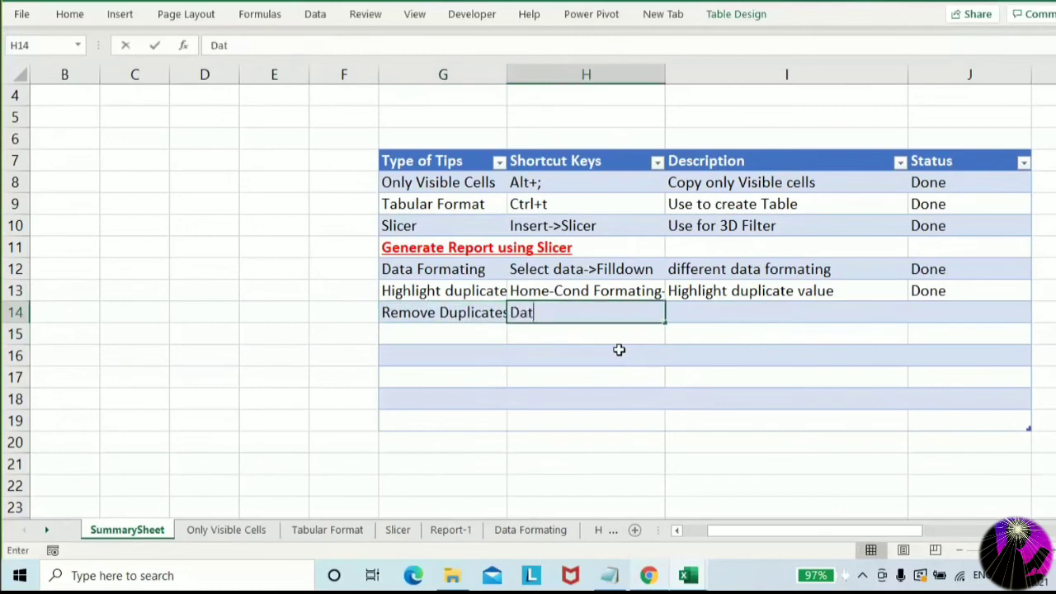
{"action": "type", "text": "a->Rem"}
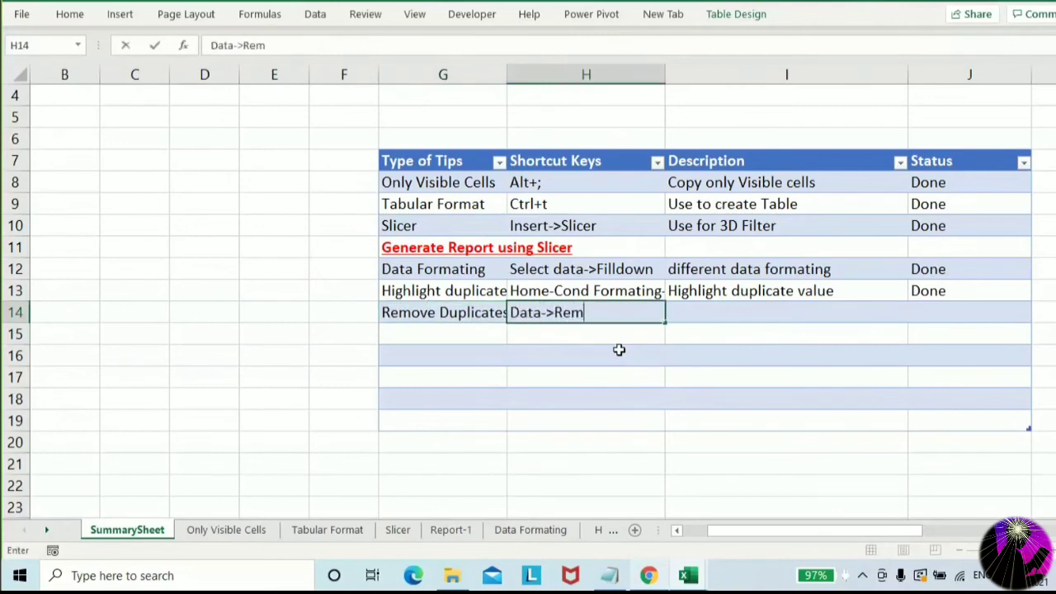
{"action": "type", "text": "ove duplicat"}
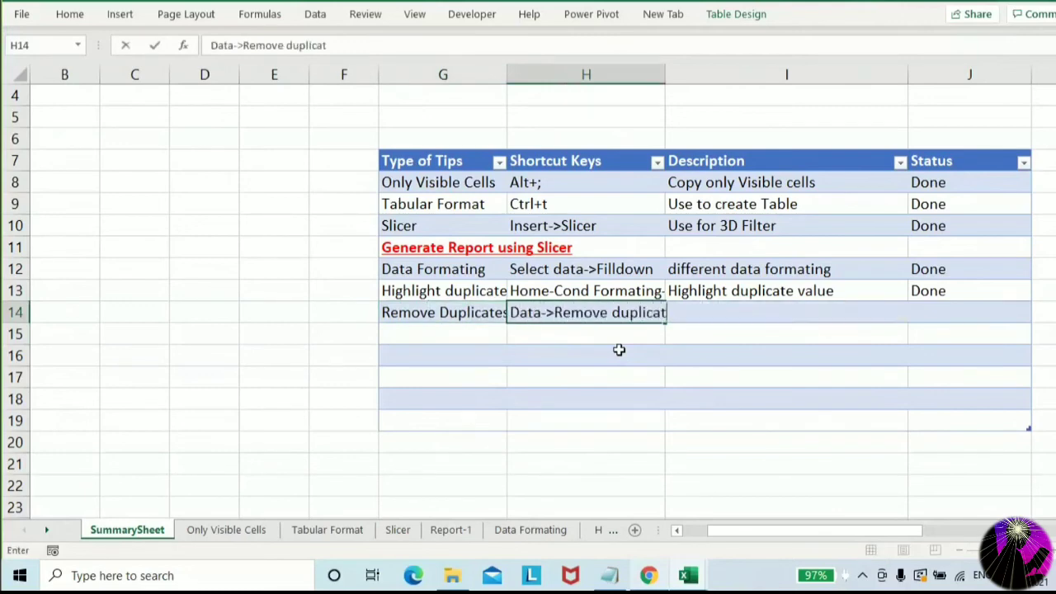
{"action": "type", "text": "es"}
{"action": "key", "text": "Return"}
Enter "To Remove duplicates" in I14 as the description of the Remove Duplicates tip
{"action": "key", "text": "Up"}
{"action": "key", "text": "Right"}
{"action": "type", "text": "To"}
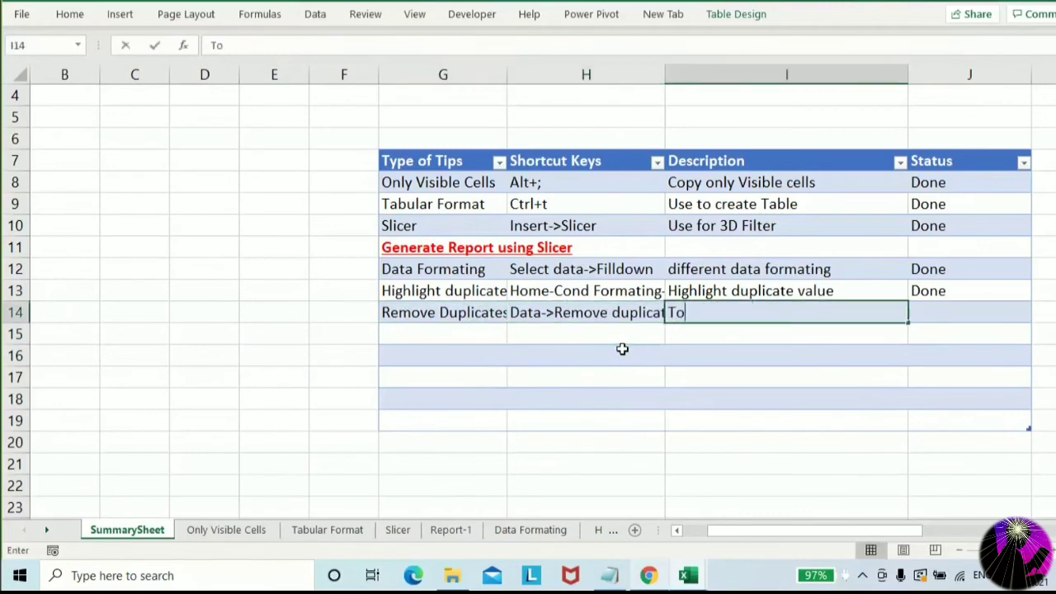
{"action": "type", "text": " Remove dou;"}
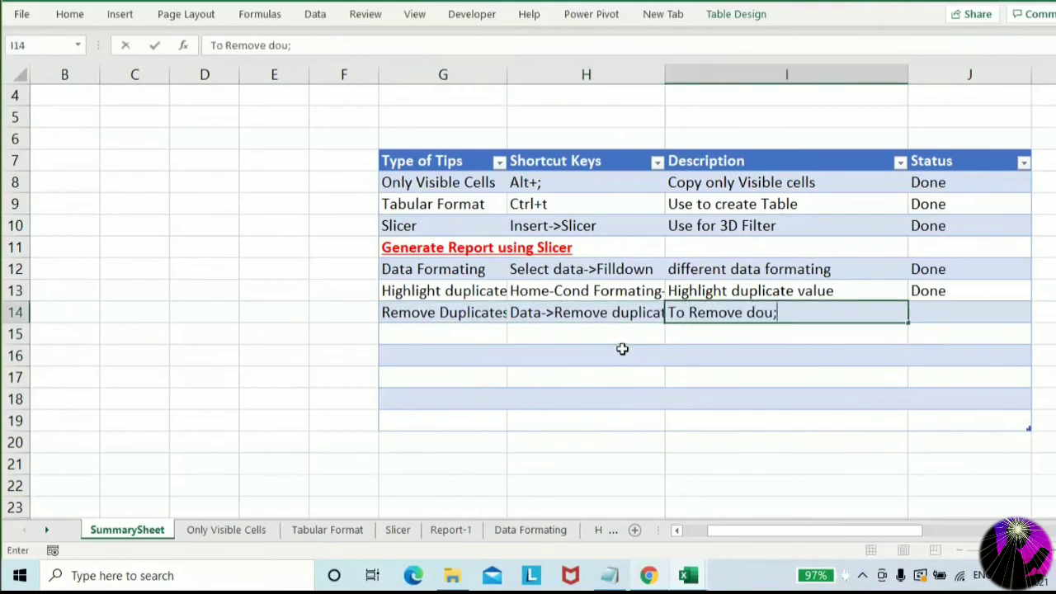
{"action": "key", "text": "BackSpace"}
{"action": "key", "text": "BackSpace"}
{"action": "key", "text": "BackSpace"}
{"action": "type", "text": "uplicates"}
{"action": "key", "text": "Return"}
Enter "Done" in J14 as the status of the Remove Duplicates tip
{"action": "key", "text": "Up"}
{"action": "key", "text": "Right"}
{"action": "type", "text": "Done"}
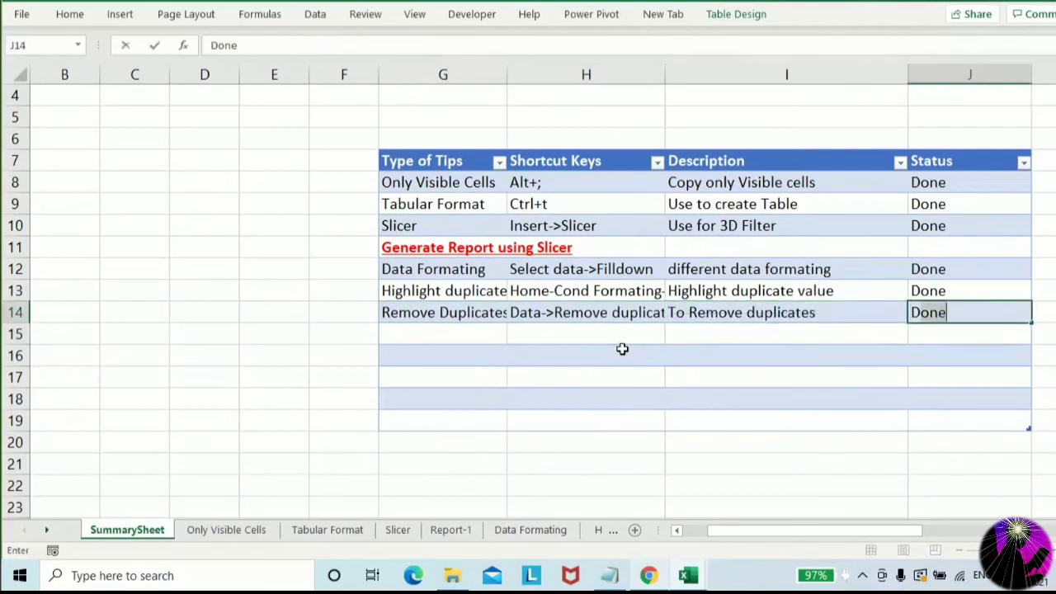
{"action": "key", "text": "Return"}
{"action": "key", "text": "Left"}
{"action": "key", "text": "Left"}
{"action": "key", "text": "Left"}
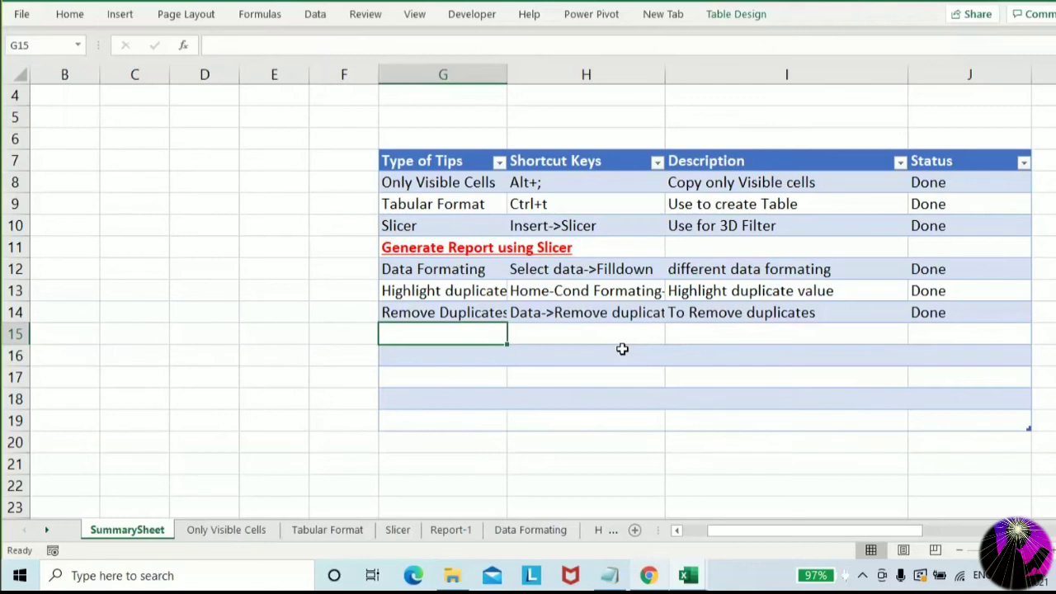
Enter "Generate Report-2" in G15 as the next type of tip
{"action": "type", "text": "Gene"}
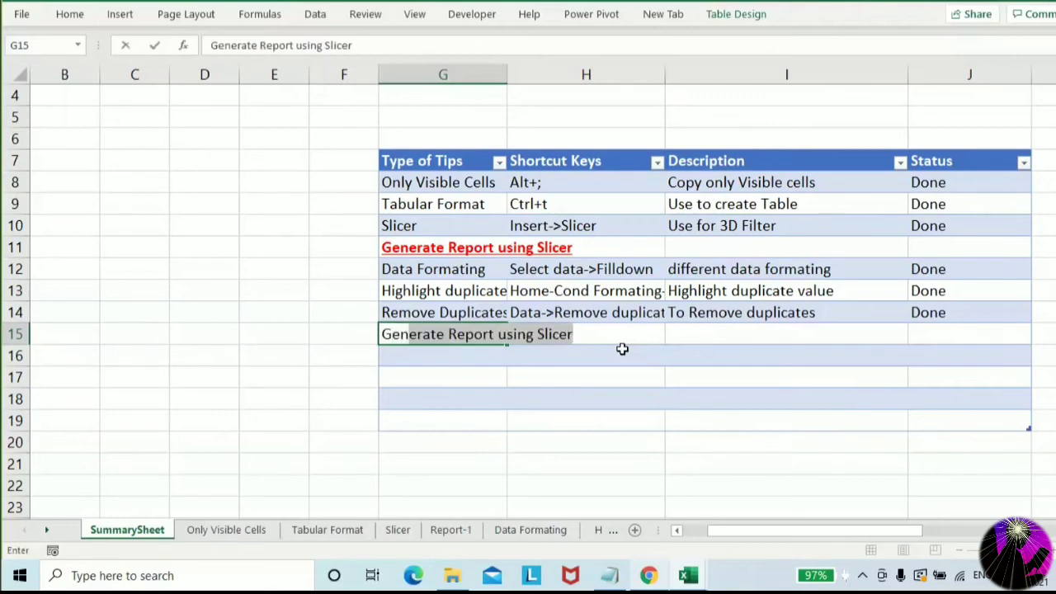
{"action": "type", "text": "rate Report"}
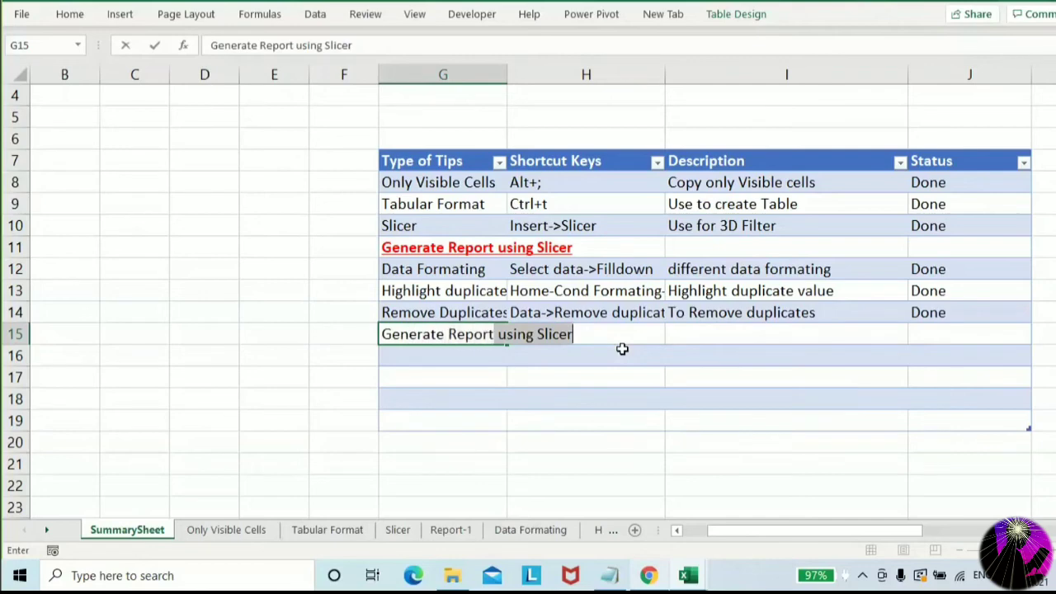
{"action": "key", "text": "BackSpace"}
{"action": "key", "text": "BackSpace"}
{"action": "type", "text": "-"}
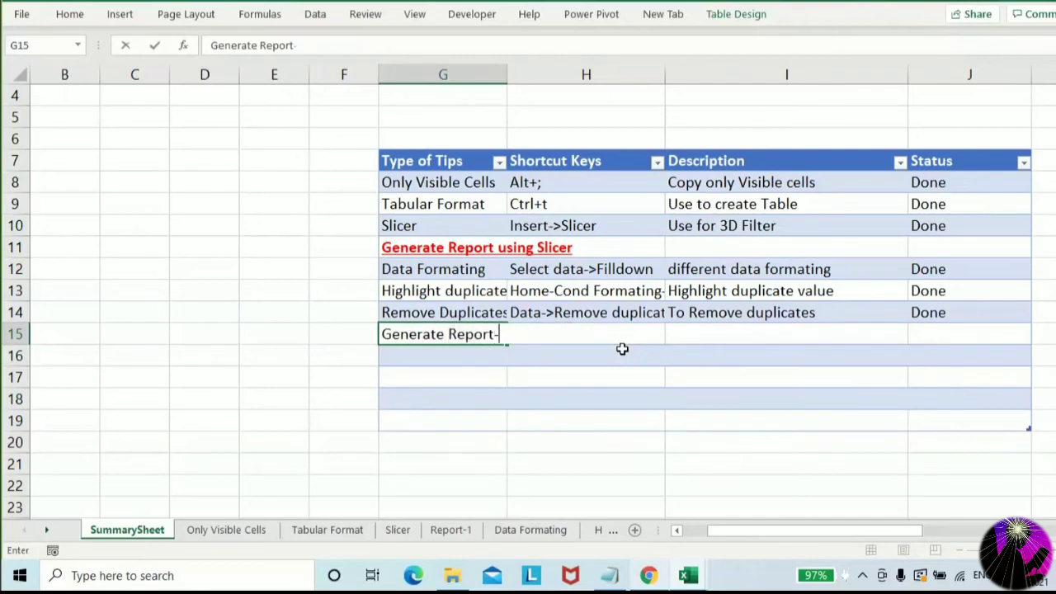
{"action": "type", "text": "2"}
{"action": "key", "text": "ctrl+Return"}
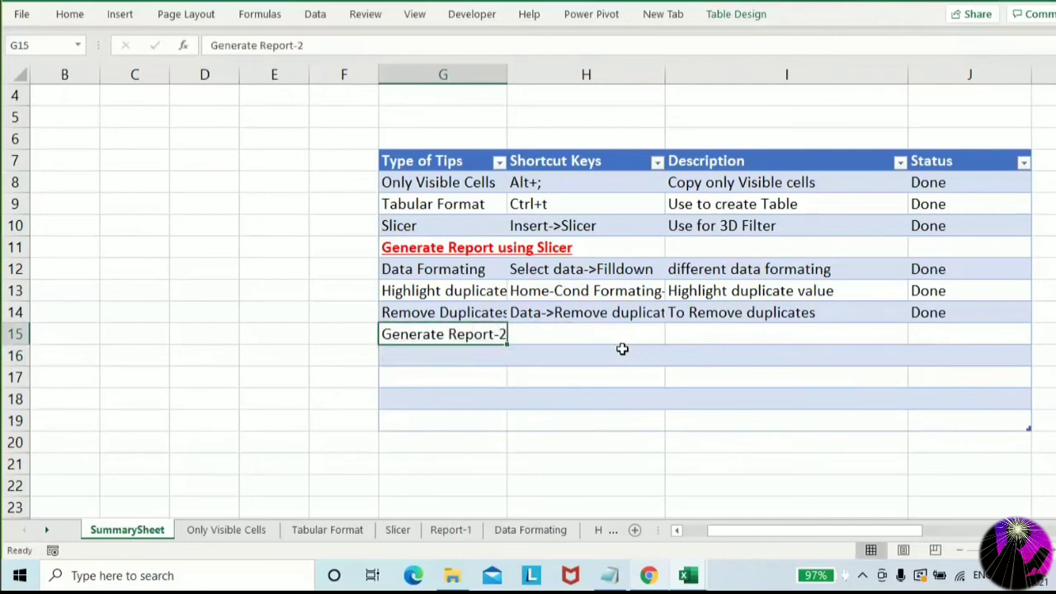
Format the "Generate Report-2" entry in G15 with a red font color and bold
{"action": "left_click", "coordinate": [73, 14]}
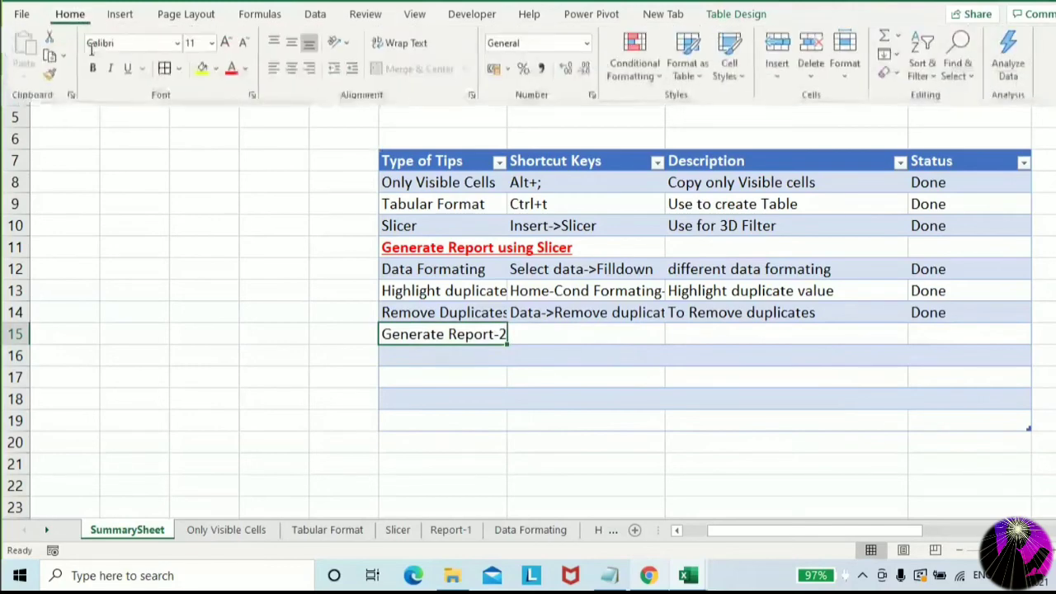
{"action": "left_click", "coordinate": [232, 69]}
{"action": "left_click", "coordinate": [479, 348]}
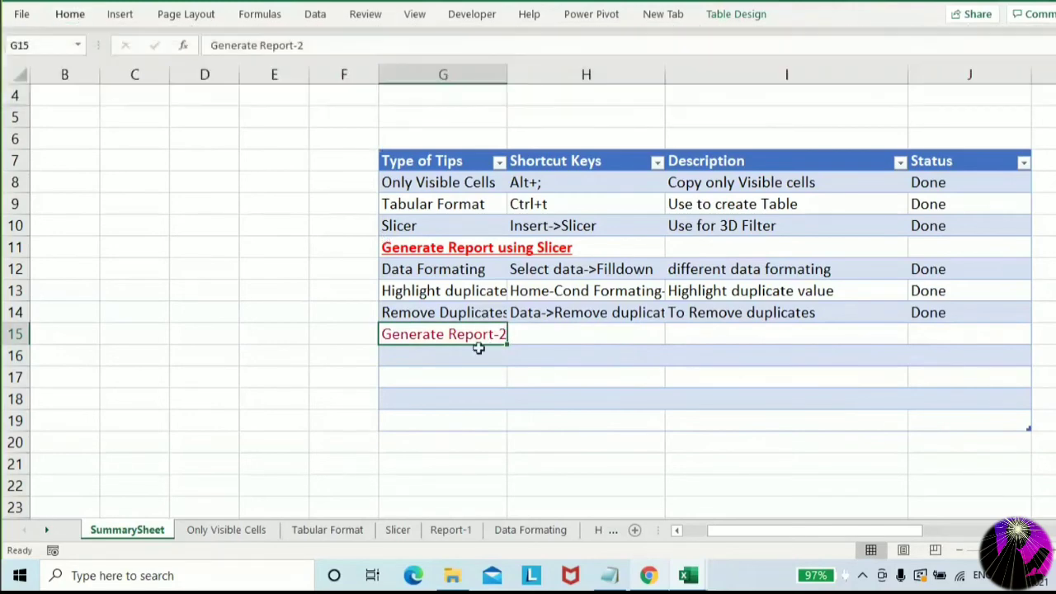
{"action": "key", "text": "ctrl+b"}
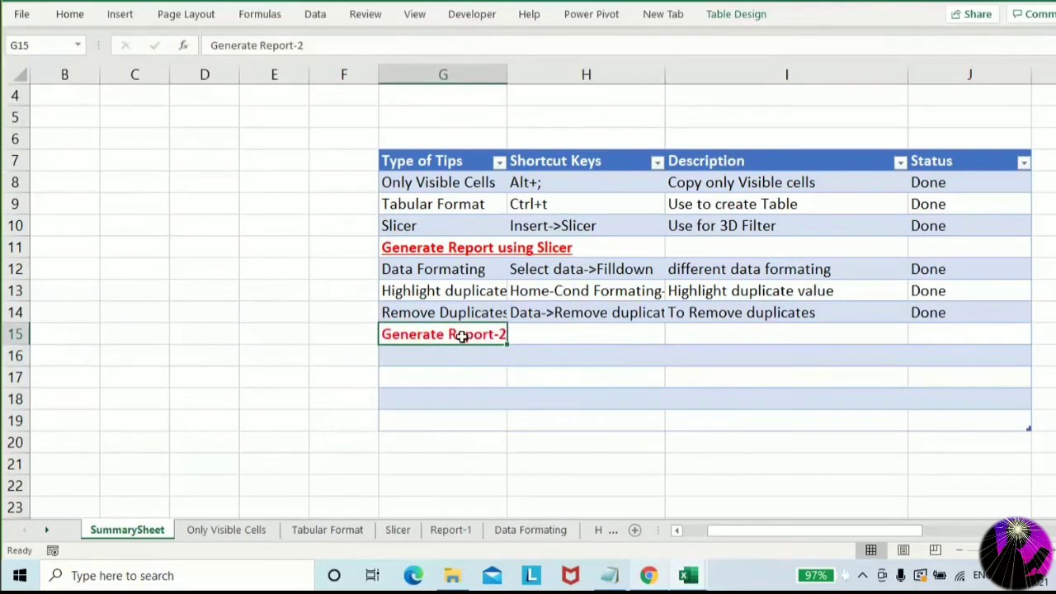
{"action": "left_click", "coordinate": [451, 381]}
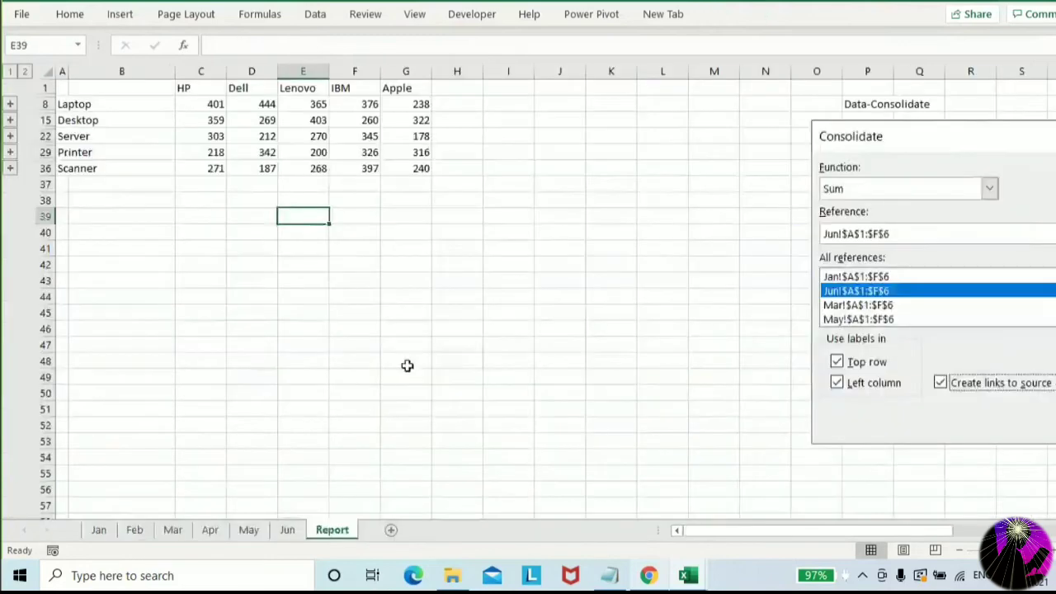
Delete the existing Report worksheet from the workbook with the Jan to Jun sheets
{"action": "right_click", "coordinate": [338, 534]}
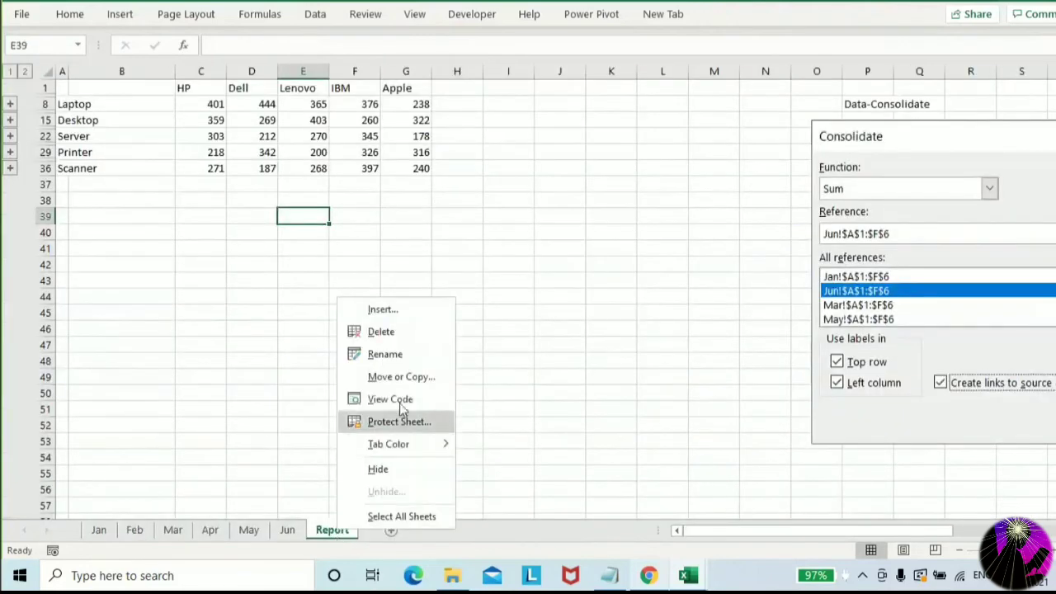
{"action": "left_click", "coordinate": [401, 332]}
{"action": "left_click", "coordinate": [521, 320]}
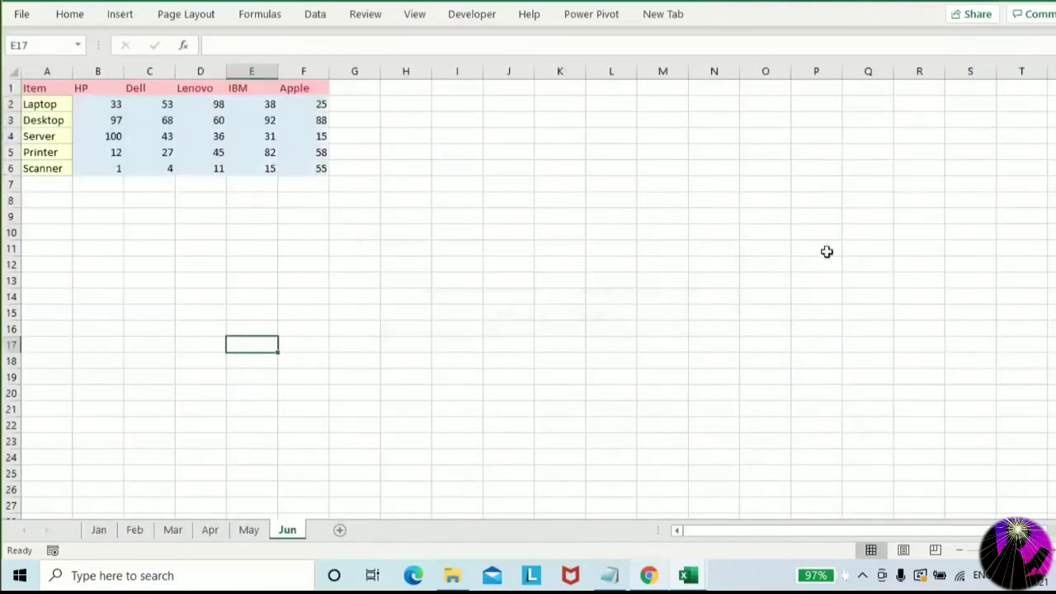
{"action": "left_click", "coordinate": [355, 297]}
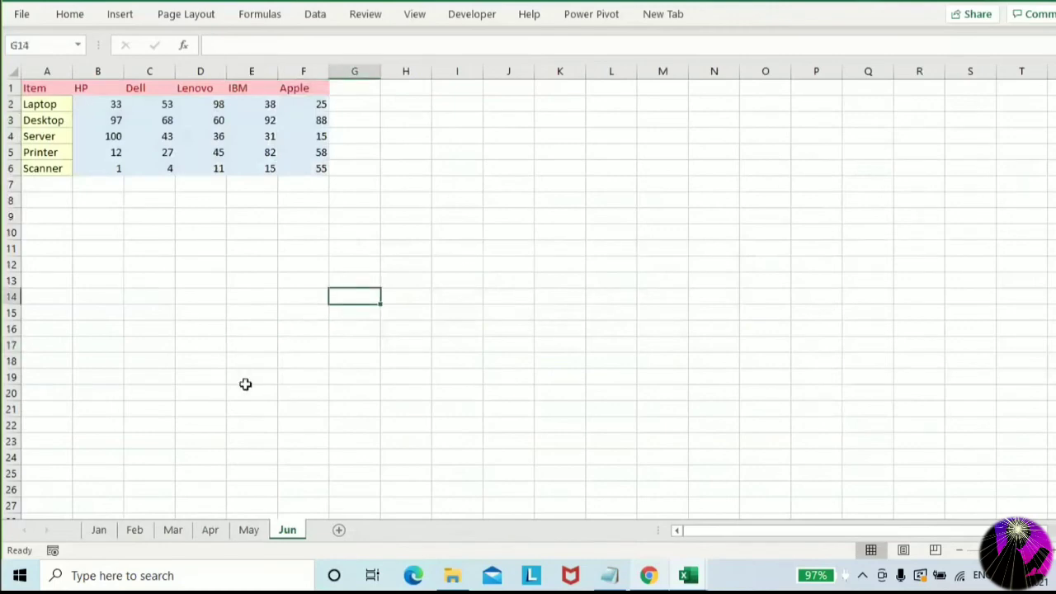
Examine the items, brand columns and figures in the tables on the Jan and Feb sheets
{"action": "left_click", "coordinate": [99, 530]}
{"action": "left_click", "coordinate": [150, 425]}
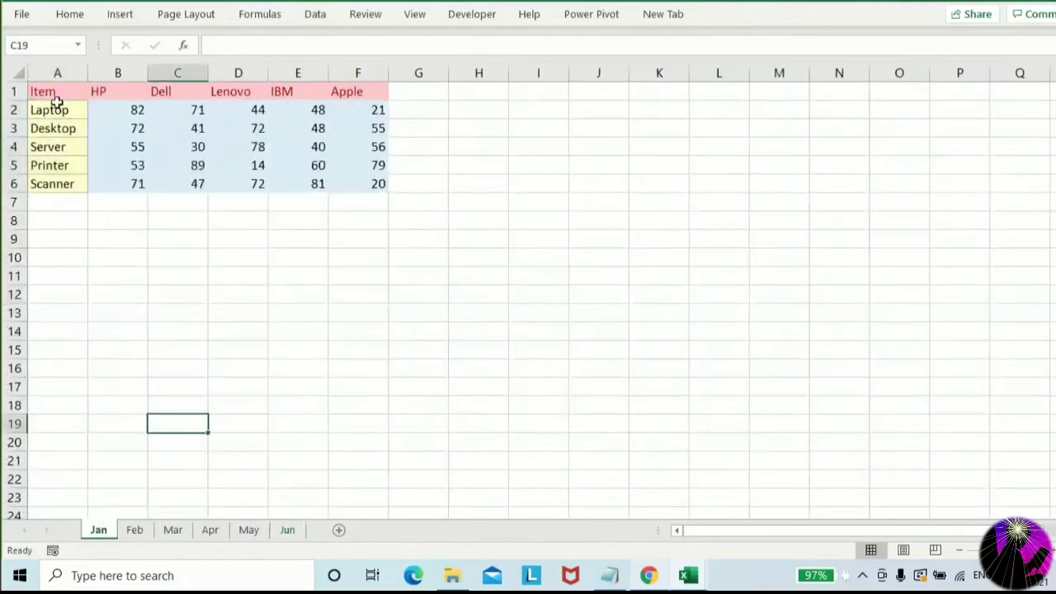
{"action": "left_click_drag", "start_coordinate": [54, 107], "coordinate": [380, 184]}
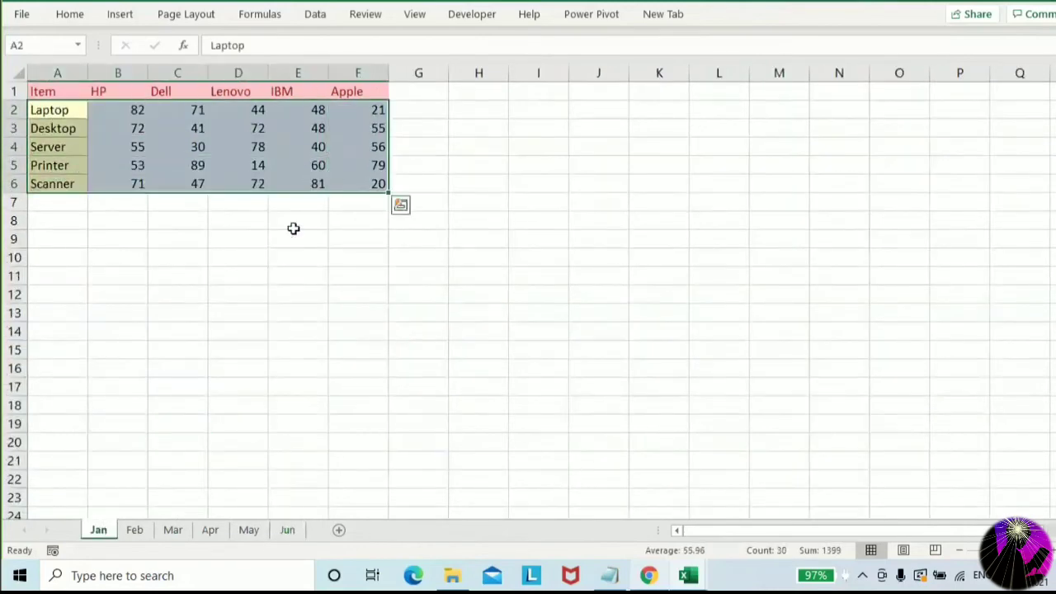
{"action": "left_click", "coordinate": [134, 530]}
{"action": "left_click_drag", "start_coordinate": [111, 104], "coordinate": [265, 167]}
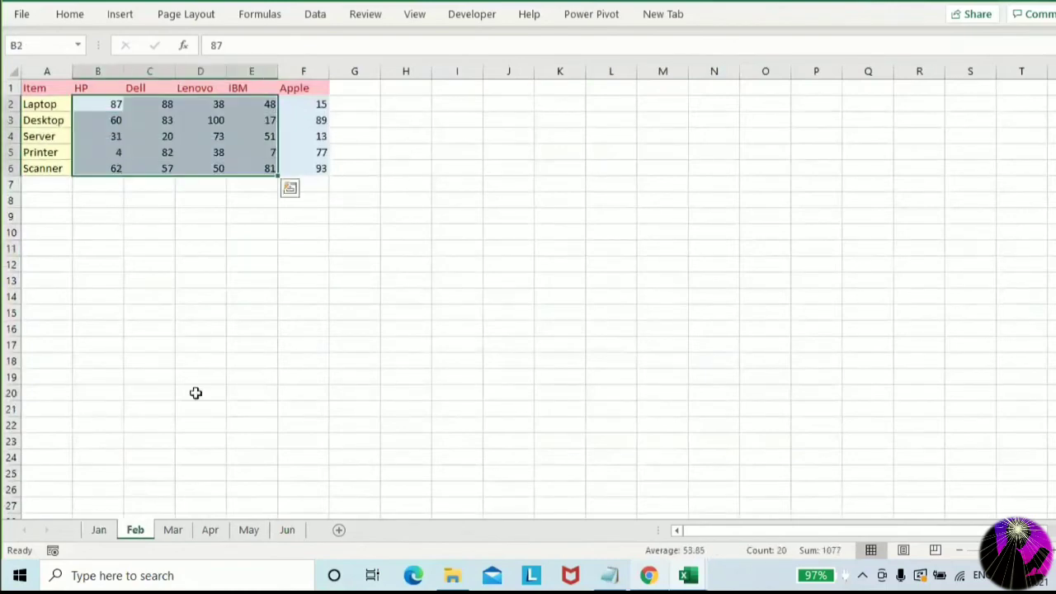
{"action": "left_click", "coordinate": [96, 310]}
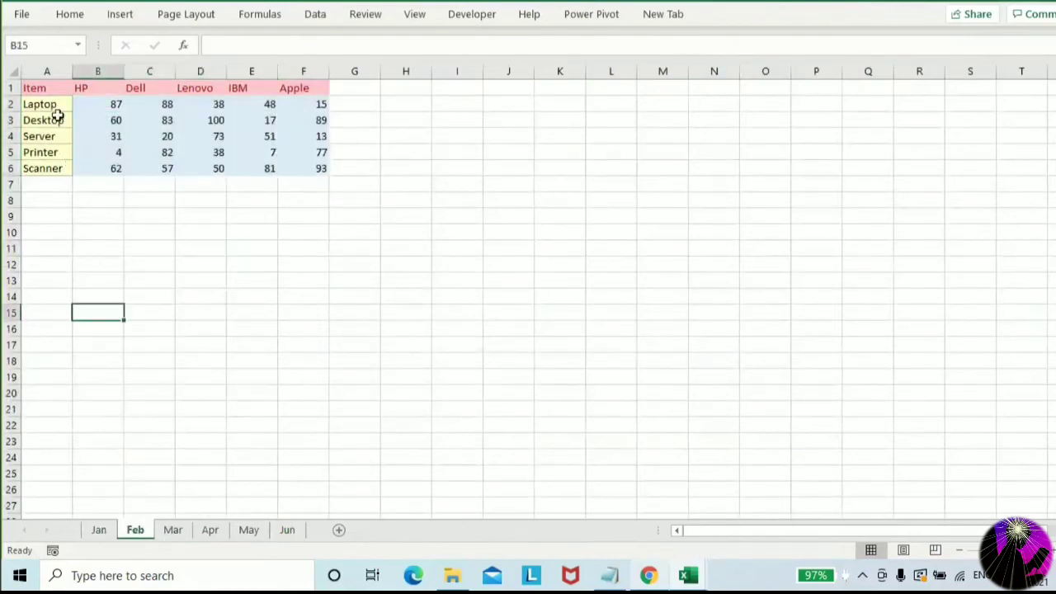
{"action": "left_click_drag", "start_coordinate": [55, 106], "coordinate": [52, 169]}
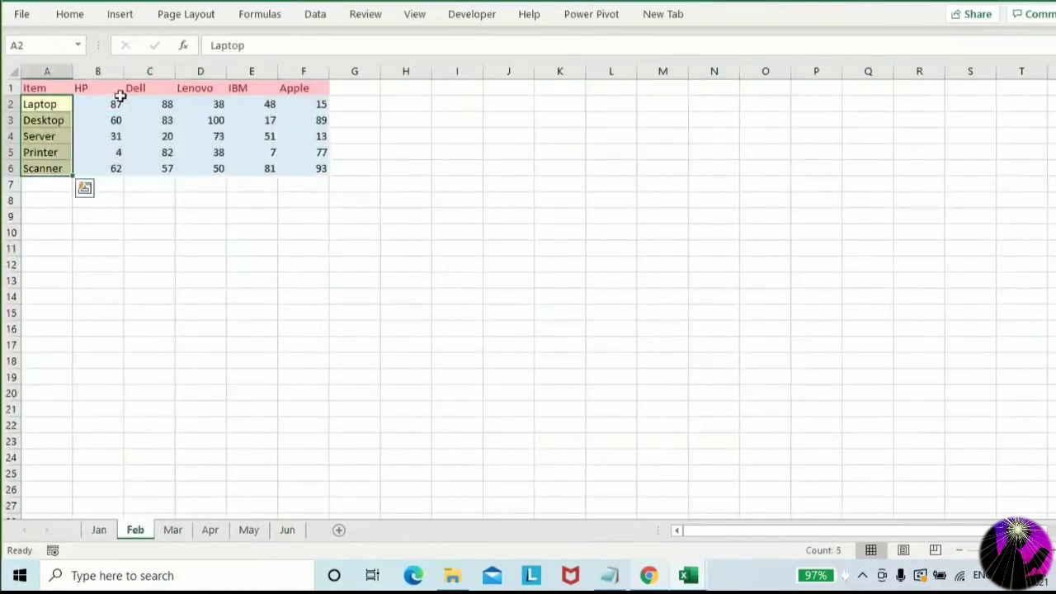
{"action": "left_click_drag", "start_coordinate": [99, 91], "coordinate": [315, 170]}
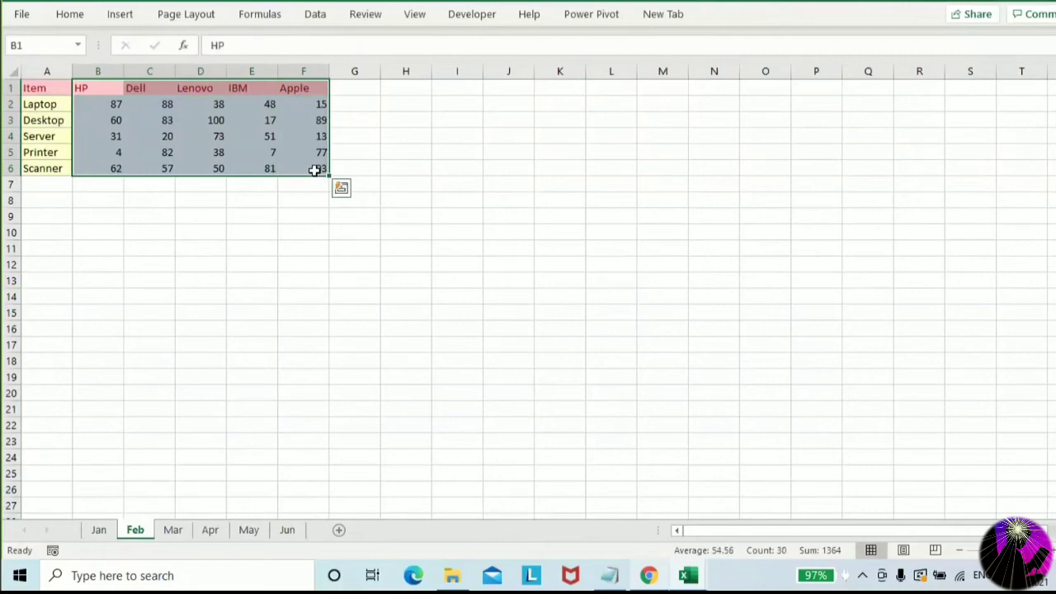
Look through the monthly sheets from Jan to Jun to compare their table layouts
{"action": "left_click", "coordinate": [96, 537]}
{"action": "left_click", "coordinate": [132, 534]}
{"action": "left_click", "coordinate": [180, 535]}
{"action": "left_click", "coordinate": [211, 535]}
{"action": "left_click", "coordinate": [241, 534]}
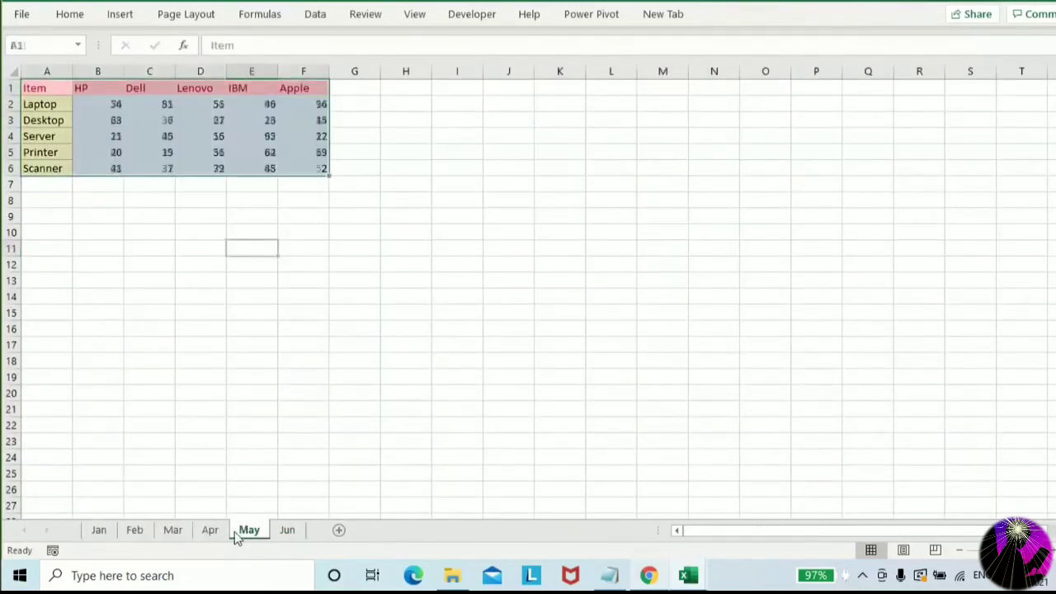
{"action": "left_click", "coordinate": [282, 535]}
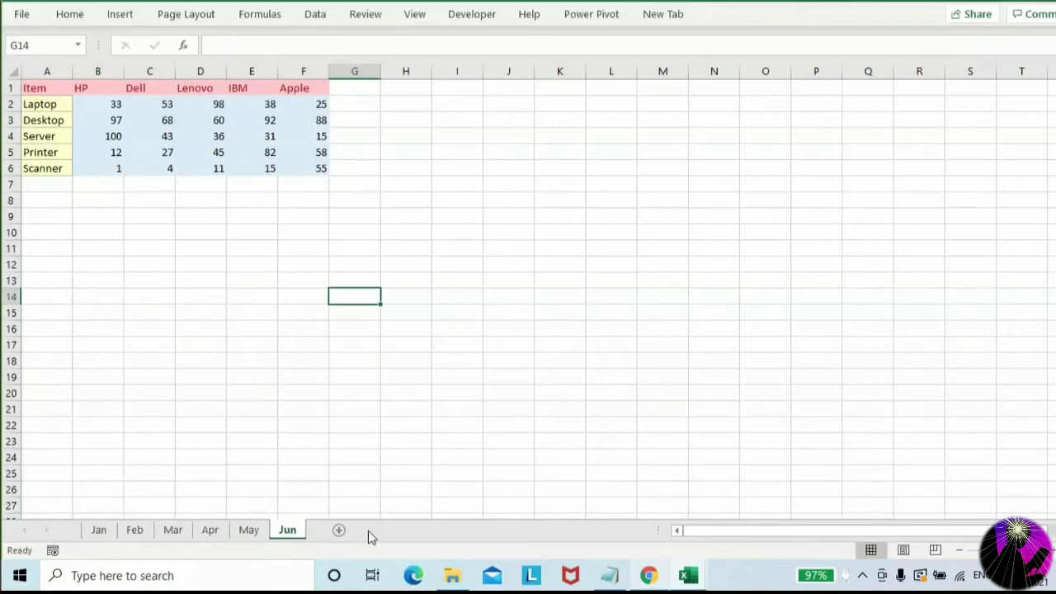
Add a new worksheet after Jun and rename it "Report"
{"action": "left_click", "coordinate": [339, 530]}
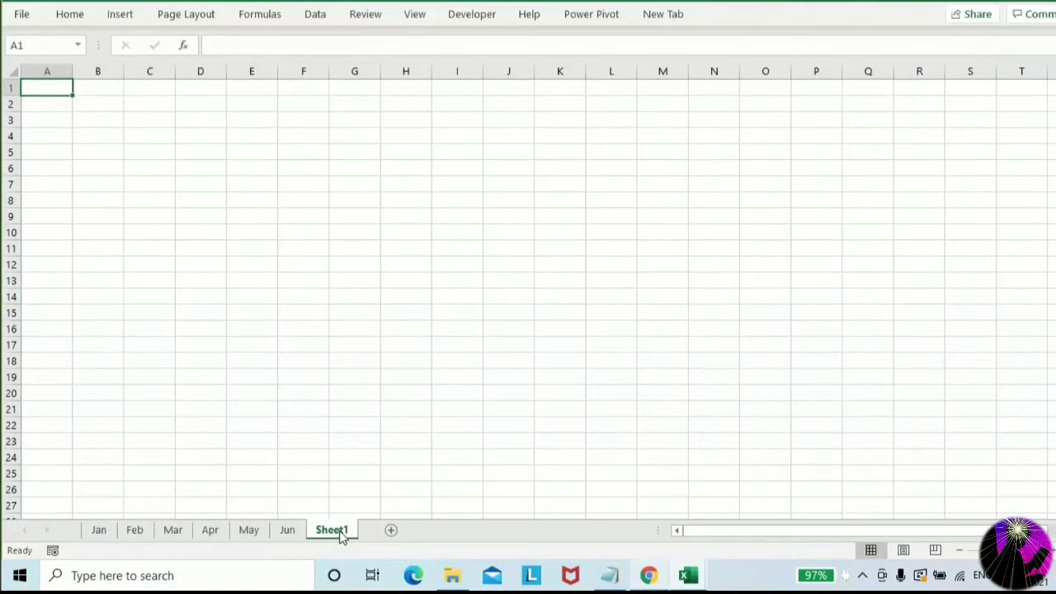
{"action": "right_click", "coordinate": [341, 532]}
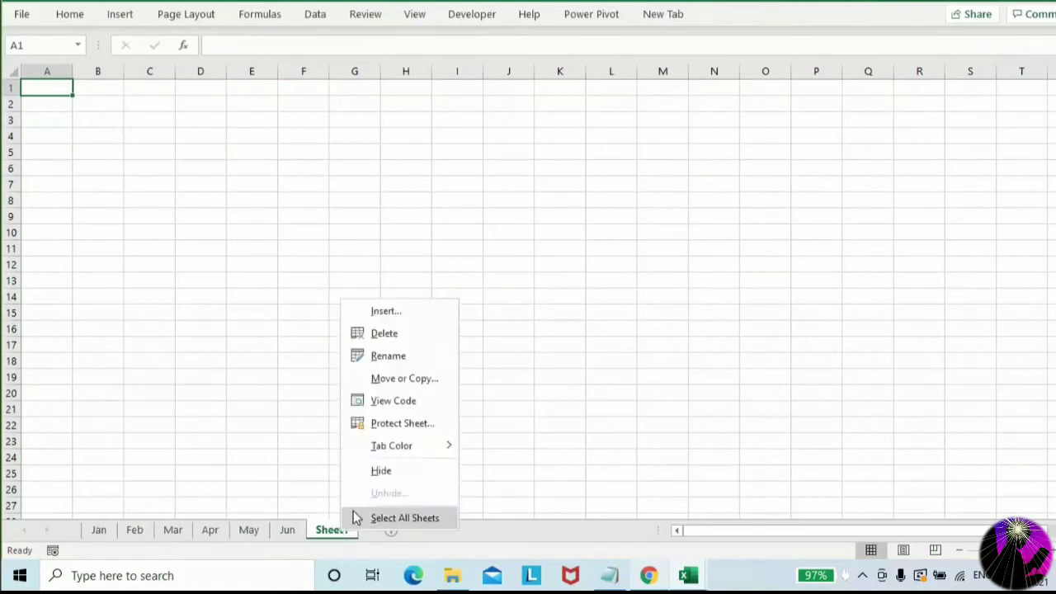
{"action": "left_click", "coordinate": [396, 356]}
{"action": "type", "text": "Re"}
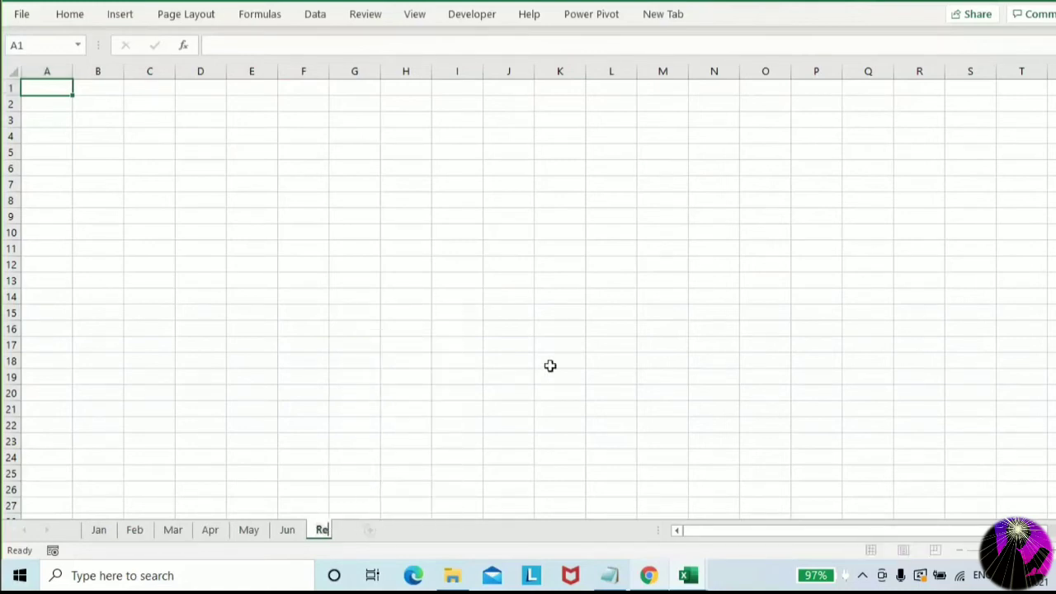
{"action": "type", "text": "port"}
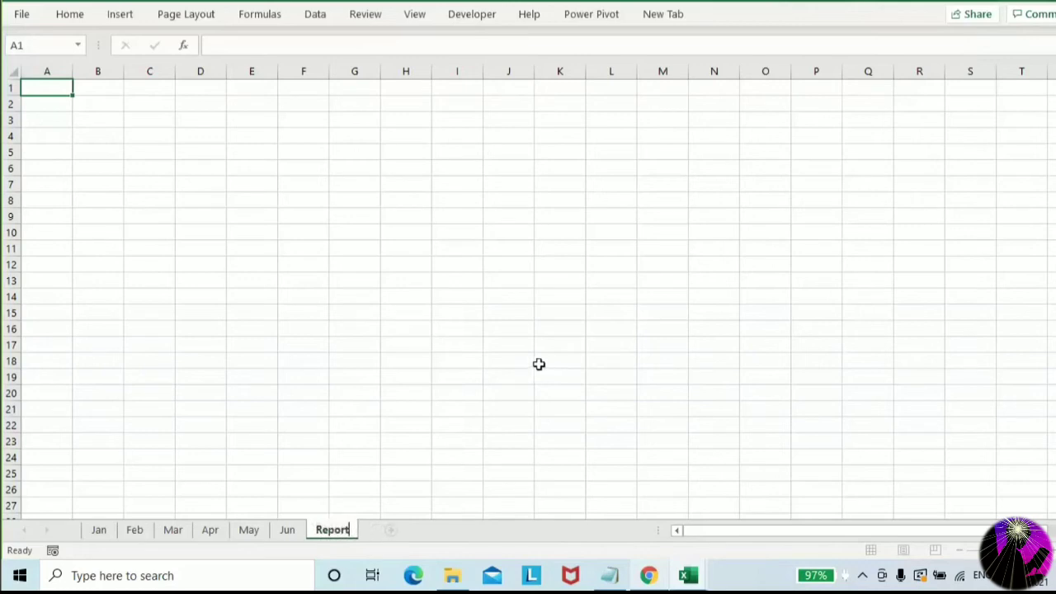
{"action": "left_click", "coordinate": [303, 202]}
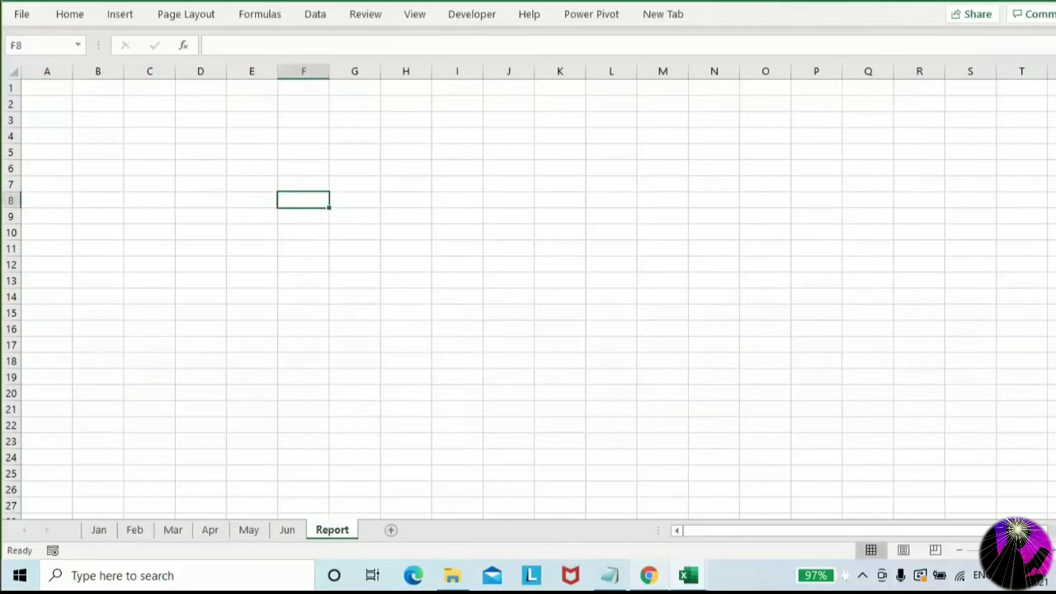
{"action": "scroll", "coordinate": [330, 330], "scroll_direction": "up", "scroll_amount": 2, "text": "ctrl"}
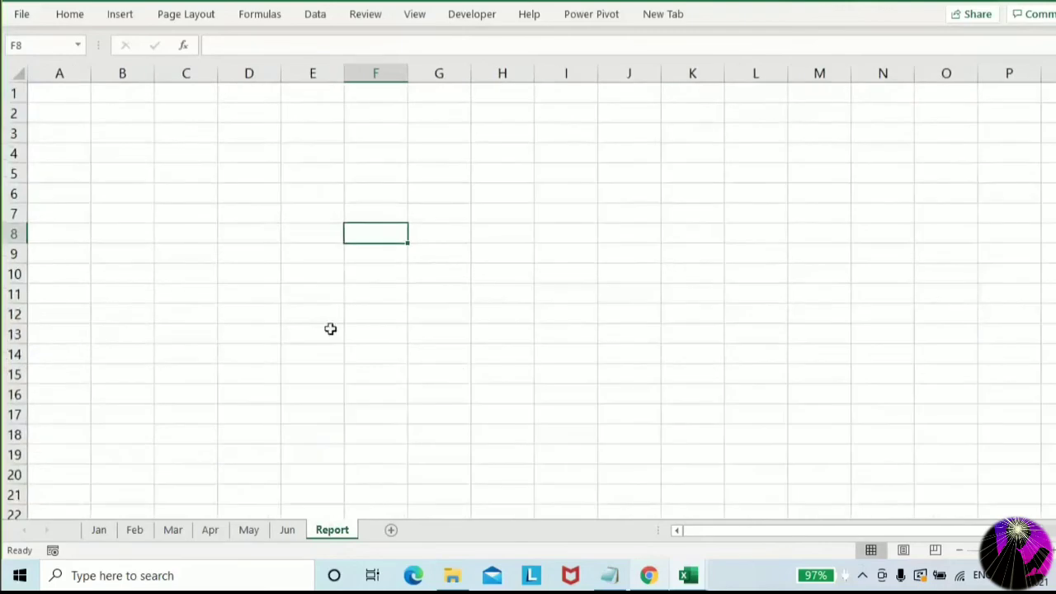
Start Consolidate with A1 of the Report sheet as the destination, moving the dialog clear of the source data area
{"action": "left_click", "coordinate": [78, 94]}
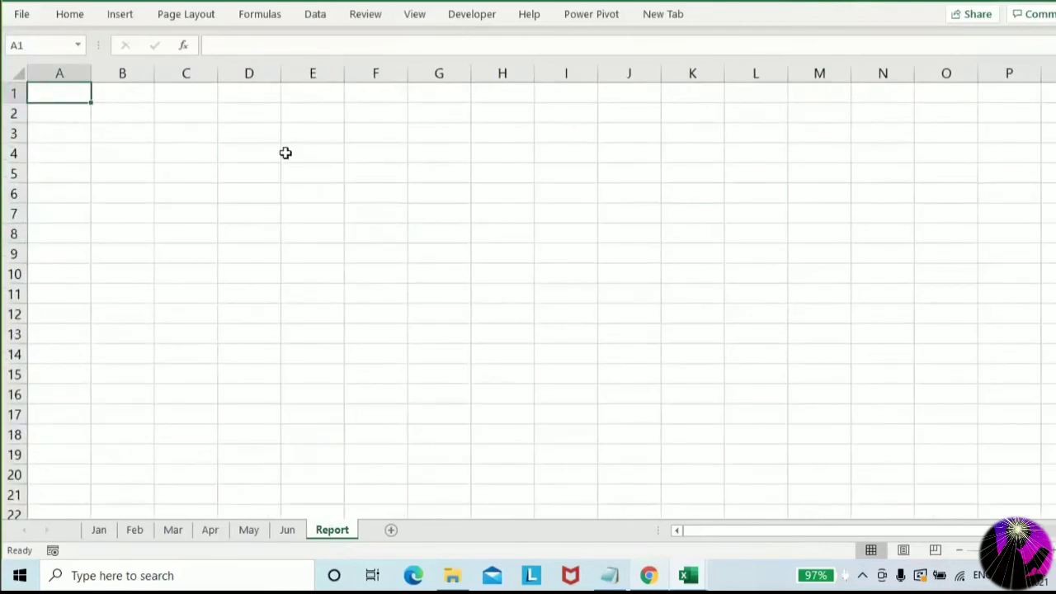
{"action": "left_click", "coordinate": [316, 15]}
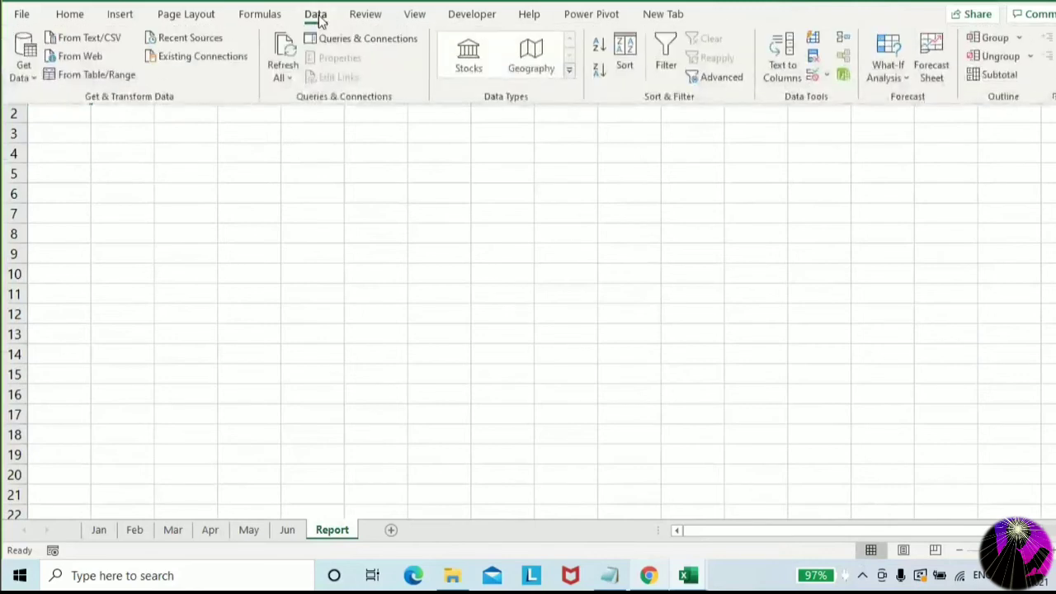
{"action": "left_click", "coordinate": [841, 45]}
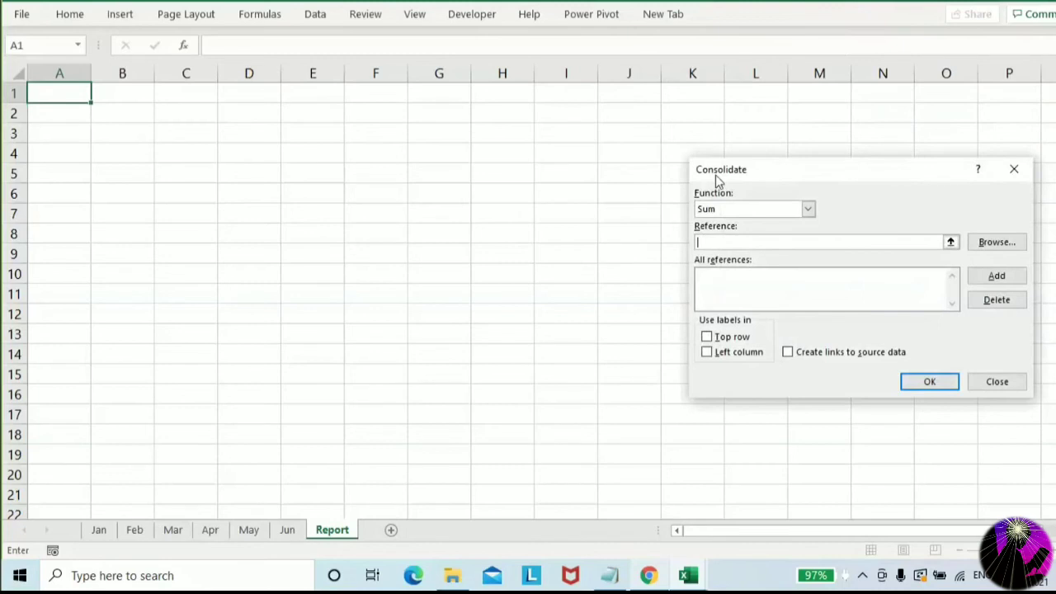
{"action": "left_click_drag", "start_coordinate": [719, 176], "coordinate": [412, 56]}
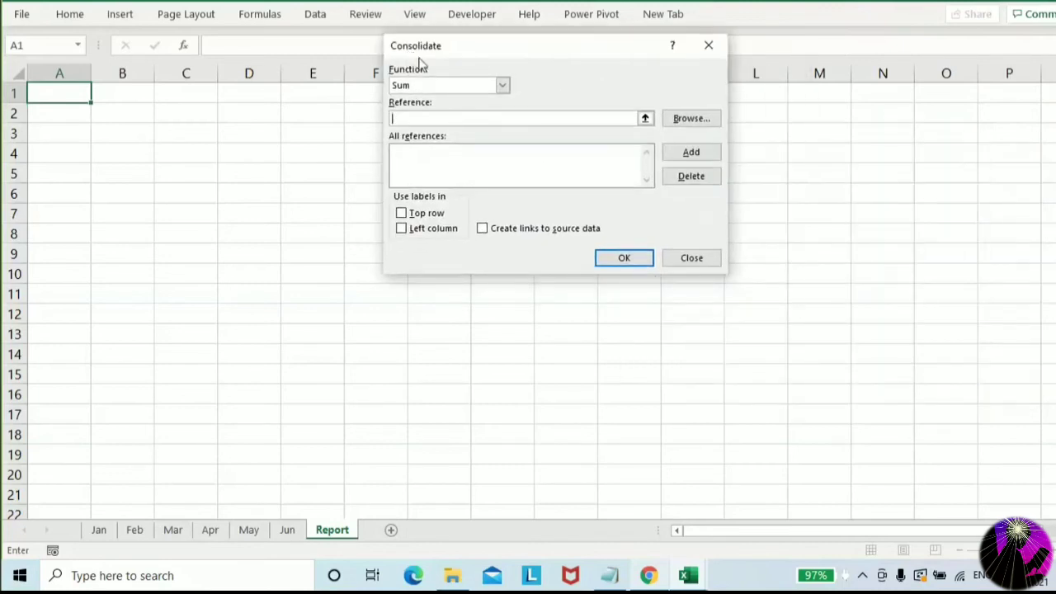
Set the Consolidate reference to range A1:F6 on the Jan sheet
{"action": "left_click", "coordinate": [646, 118]}
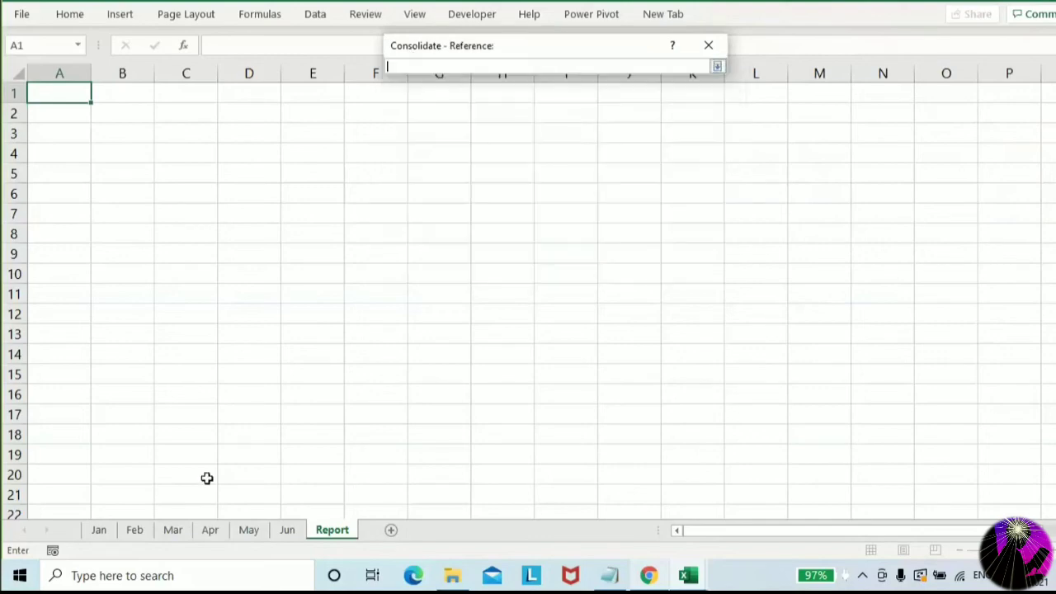
{"action": "left_click", "coordinate": [110, 530]}
{"action": "left_click_drag", "start_coordinate": [51, 89], "coordinate": [335, 183]}
{"action": "key", "text": "Return"}
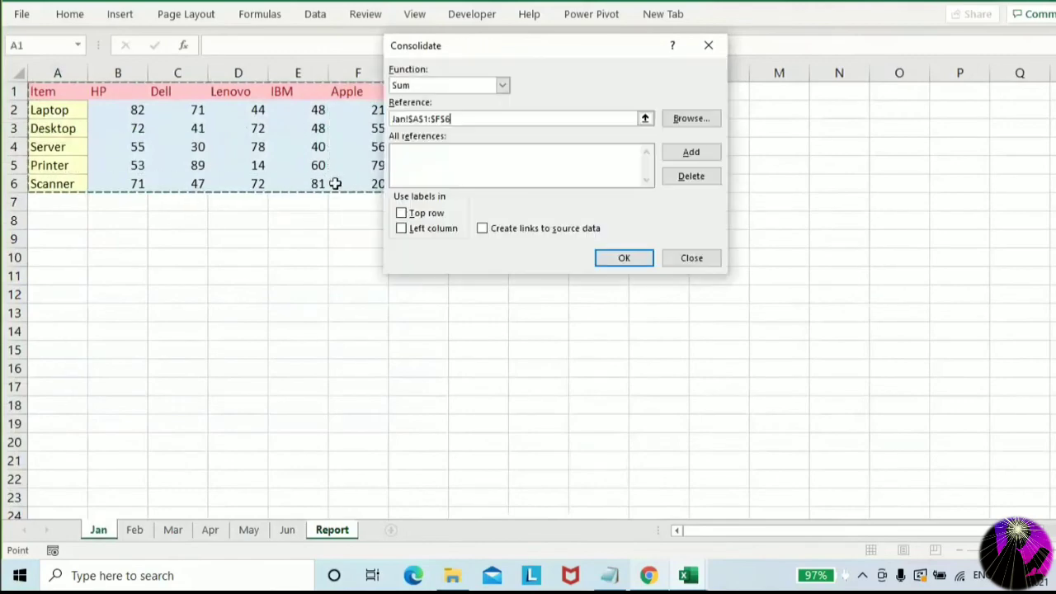
Add the Jan range and range A1:F6 of the Feb sheet to the Consolidate references
{"action": "left_click", "coordinate": [691, 154]}
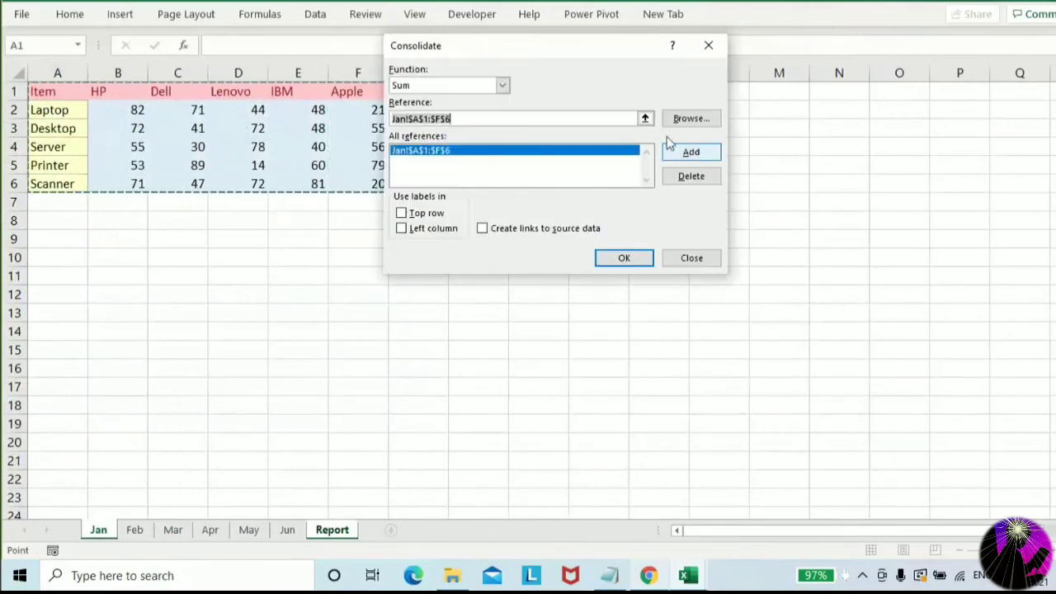
{"action": "left_click", "coordinate": [645, 118]}
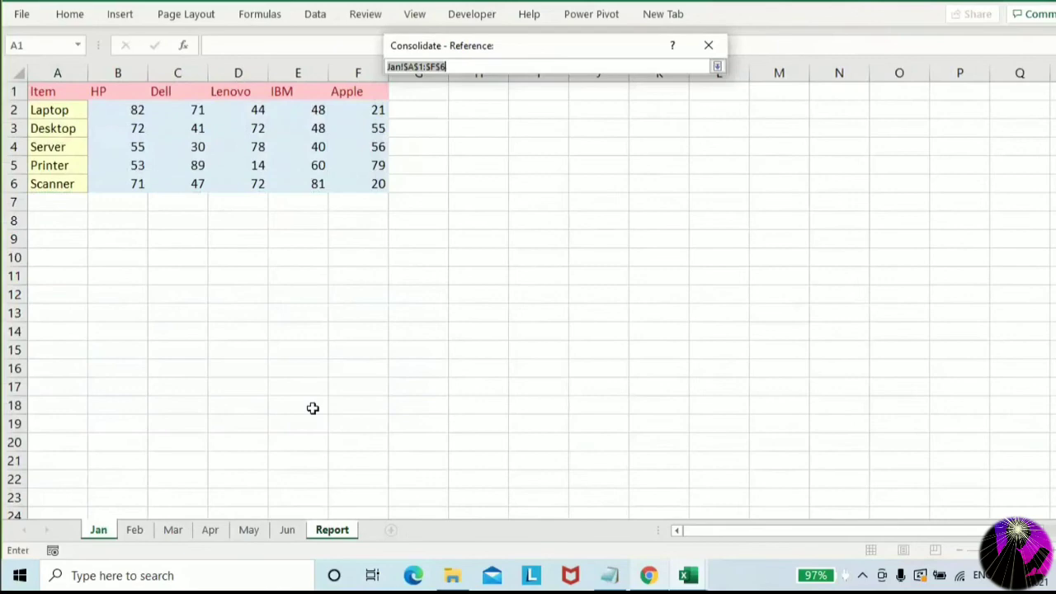
{"action": "left_click", "coordinate": [135, 530]}
{"action": "left_click_drag", "start_coordinate": [44, 92], "coordinate": [306, 161]}
{"action": "key", "text": "Return"}
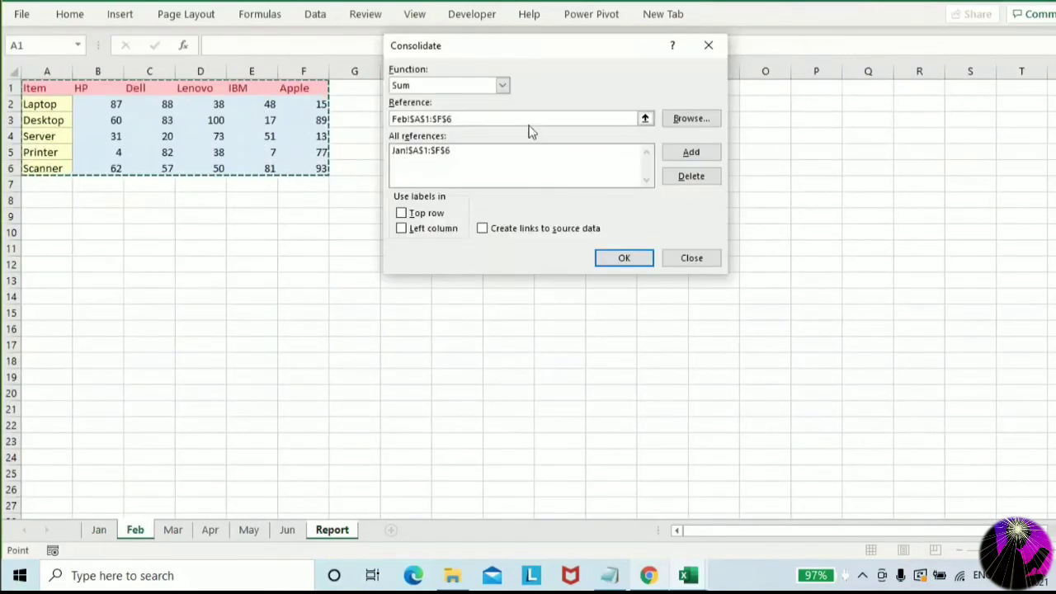
{"action": "left_click", "coordinate": [691, 153]}
Add range A1:F6 of the Mar sheet to the Consolidate references
{"action": "left_click", "coordinate": [646, 119]}
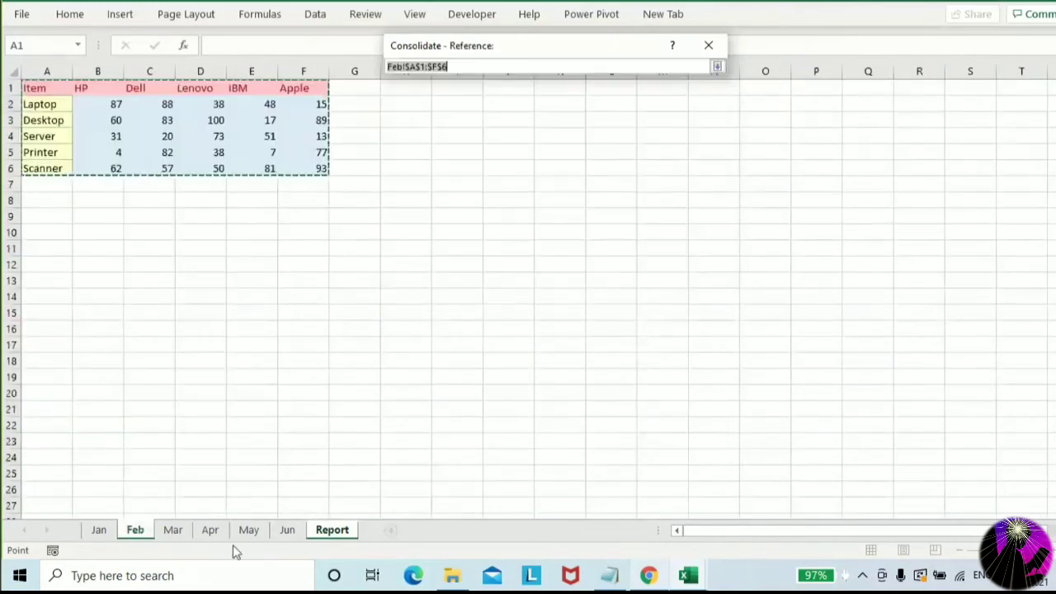
{"action": "left_click", "coordinate": [172, 529]}
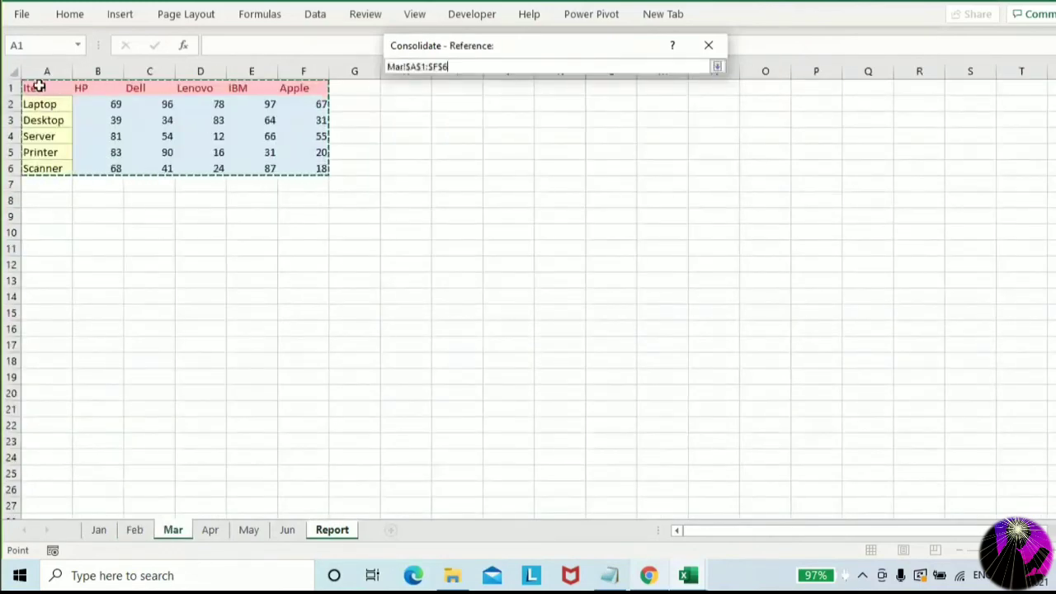
{"action": "left_click_drag", "start_coordinate": [39, 86], "coordinate": [289, 168]}
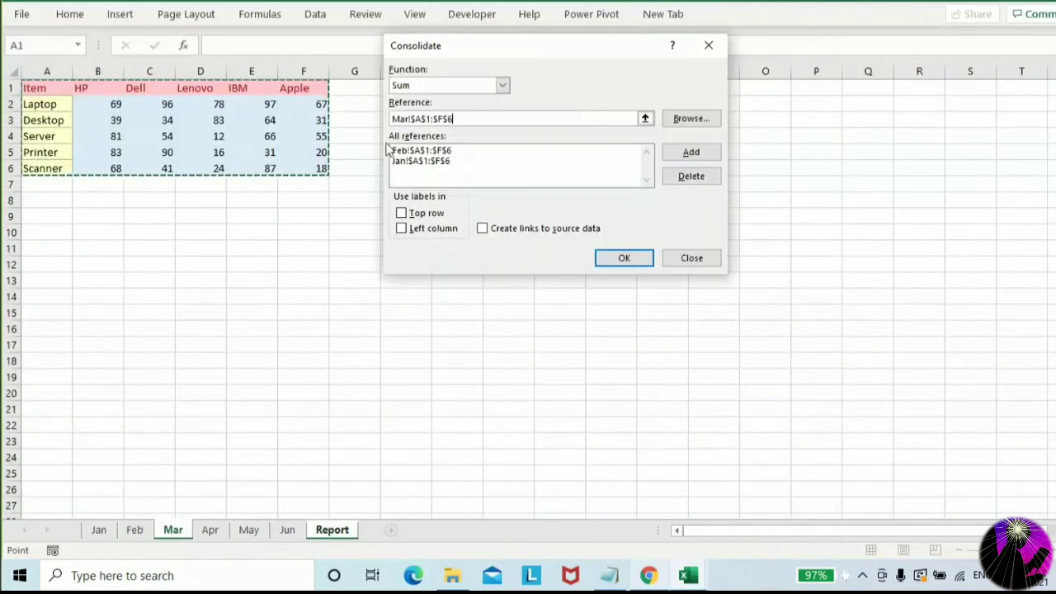
{"action": "left_click", "coordinate": [678, 152]}
Add range A1:F6 of the Apr sheet to the Consolidate references
{"action": "left_click", "coordinate": [646, 118]}
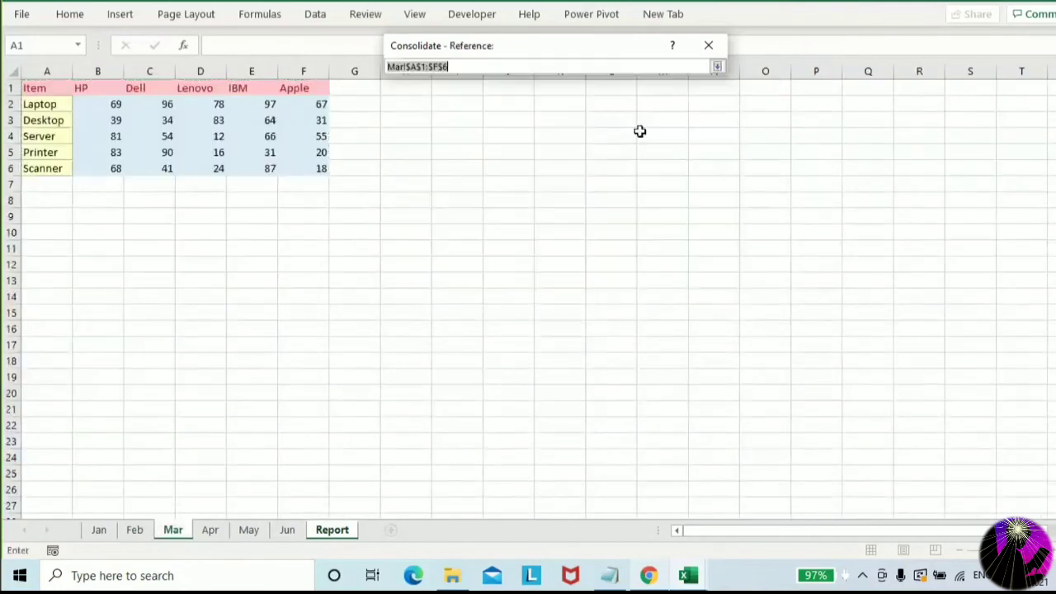
{"action": "left_click", "coordinate": [211, 532]}
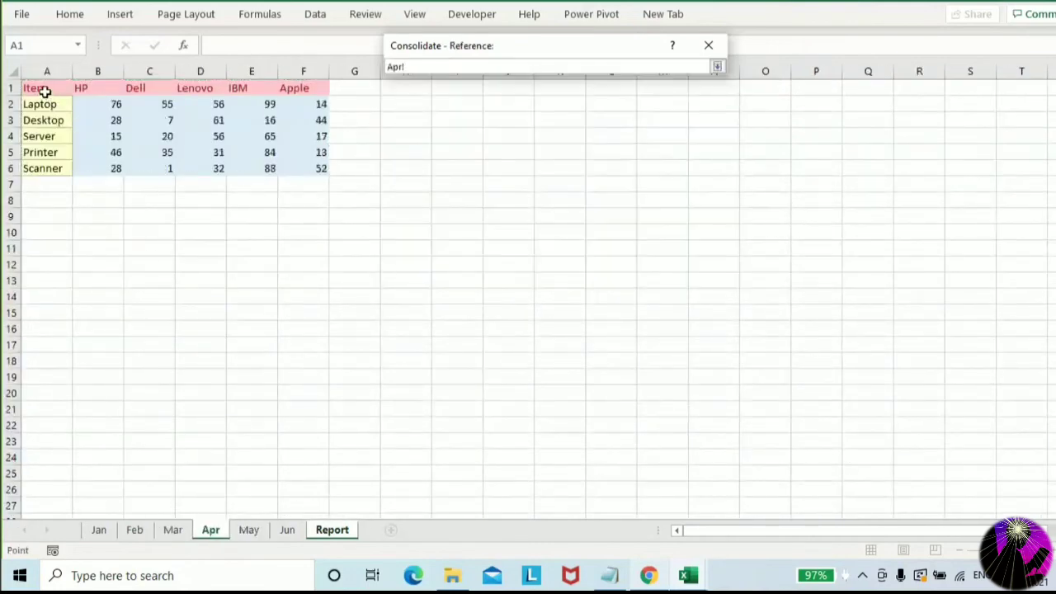
{"action": "left_click_drag", "start_coordinate": [47, 88], "coordinate": [314, 168]}
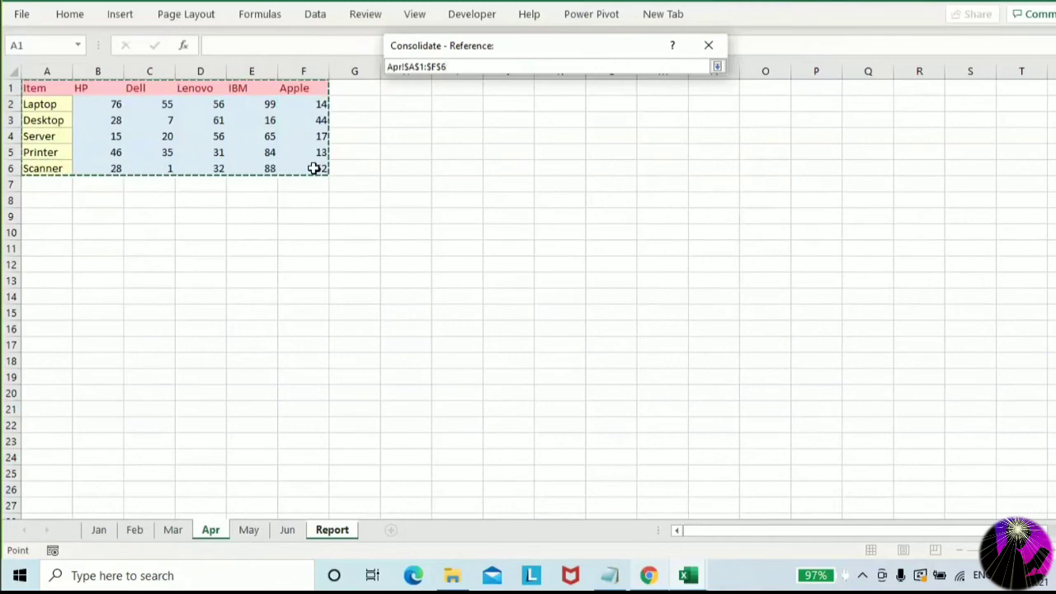
{"action": "key", "text": "Return"}
{"action": "left_click", "coordinate": [686, 154]}
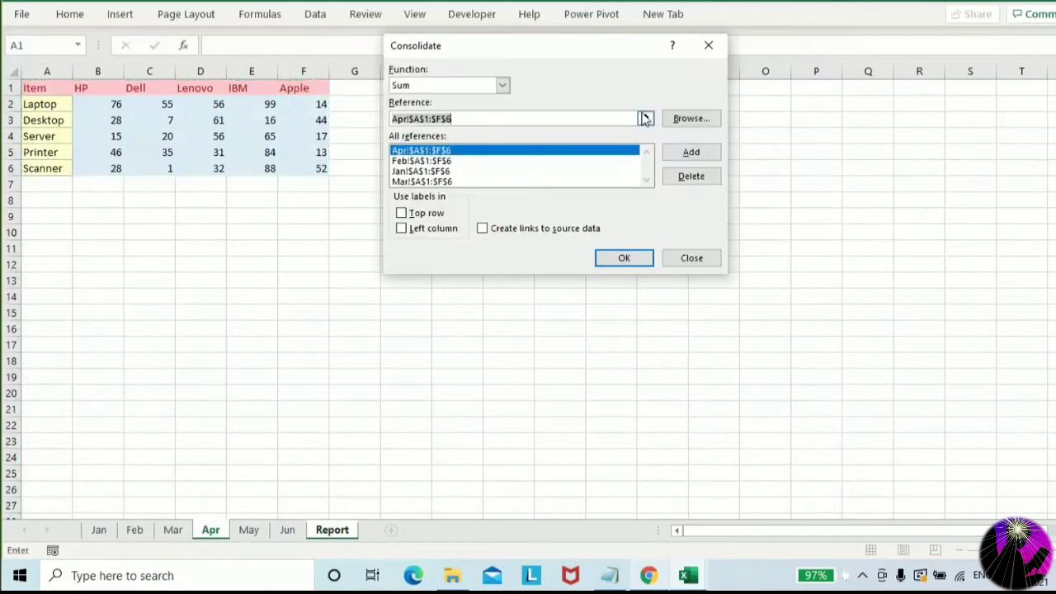
Add range A1:F6 of the May sheet to the Consolidate references
{"action": "left_click", "coordinate": [645, 118]}
{"action": "left_click", "coordinate": [256, 531]}
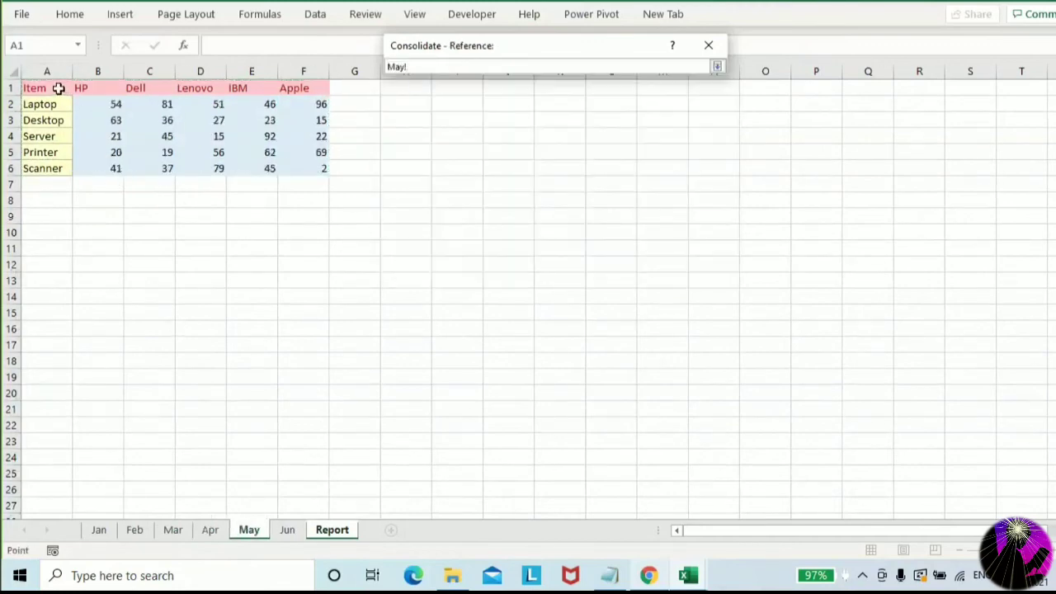
{"action": "left_click_drag", "start_coordinate": [58, 89], "coordinate": [309, 168]}
{"action": "key", "text": "Return"}
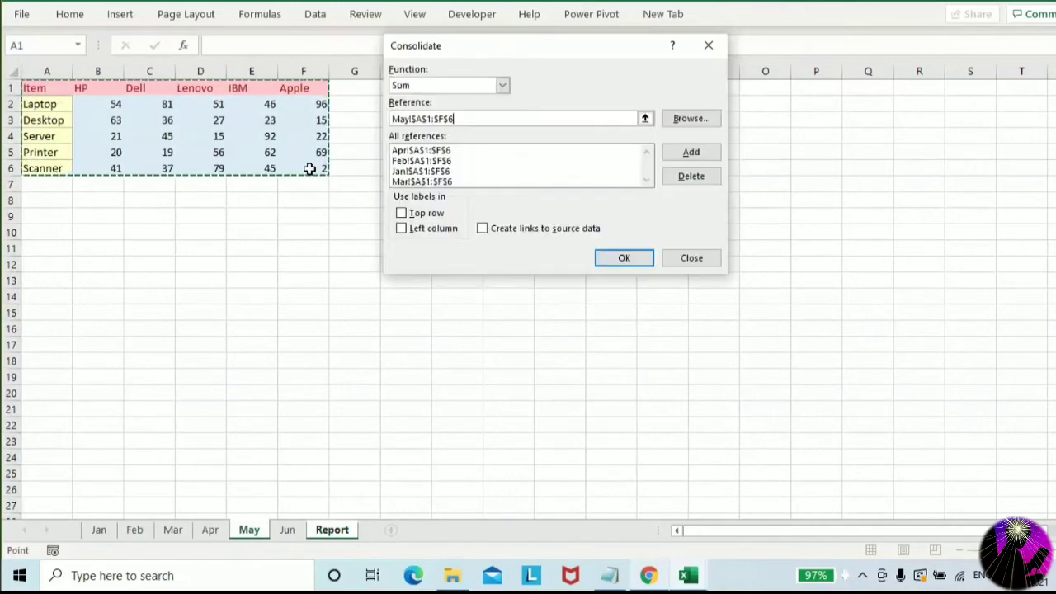
{"action": "left_click", "coordinate": [690, 153]}
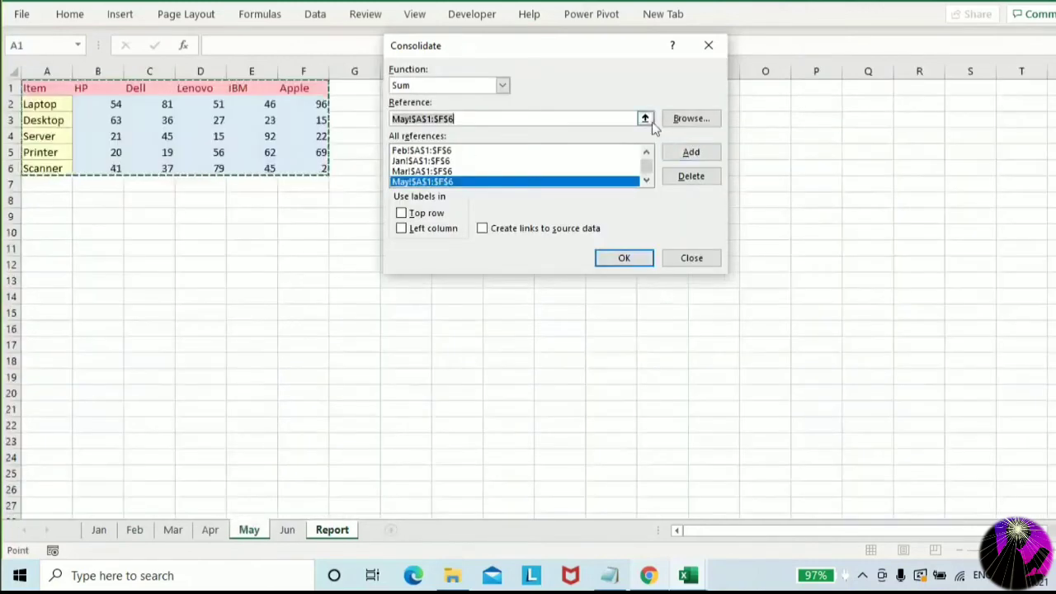
Add range A1:F6 of the Jun sheet to the Consolidate references
{"action": "left_click", "coordinate": [645, 119]}
{"action": "left_click", "coordinate": [287, 529]}
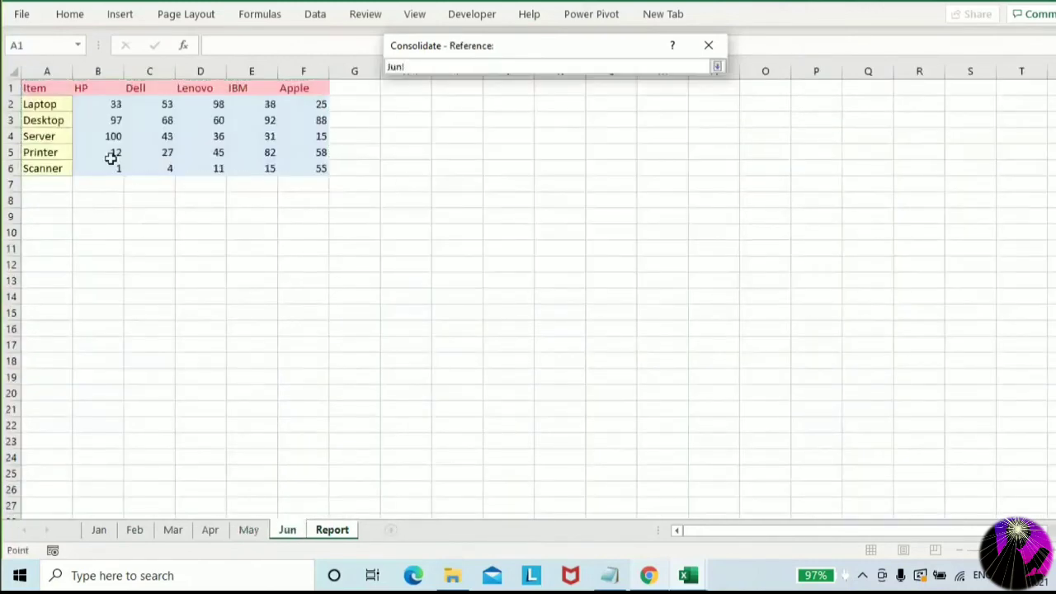
{"action": "left_click_drag", "start_coordinate": [44, 85], "coordinate": [296, 168]}
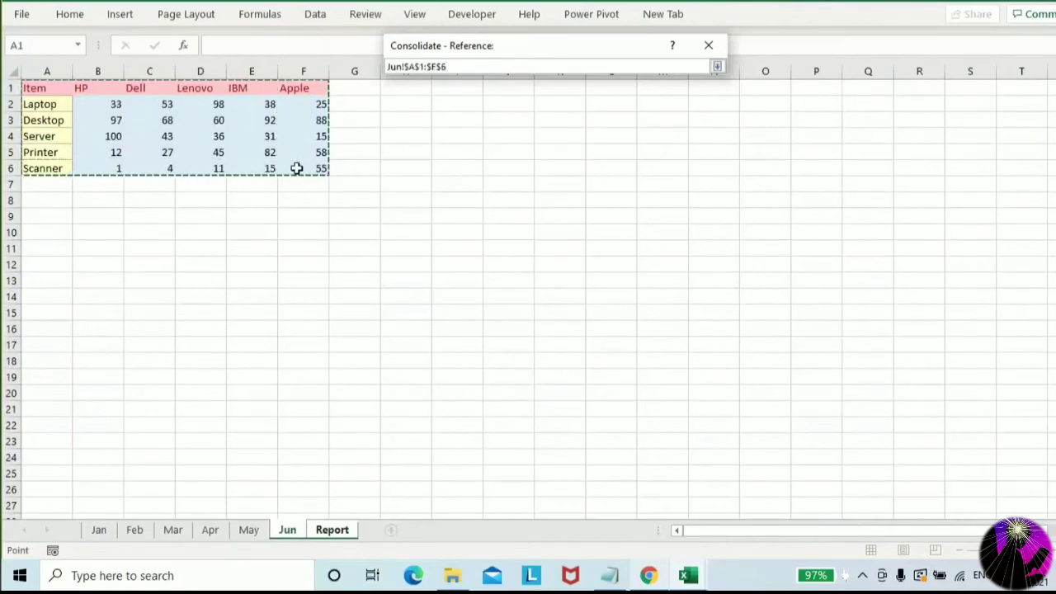
{"action": "key", "text": "Return"}
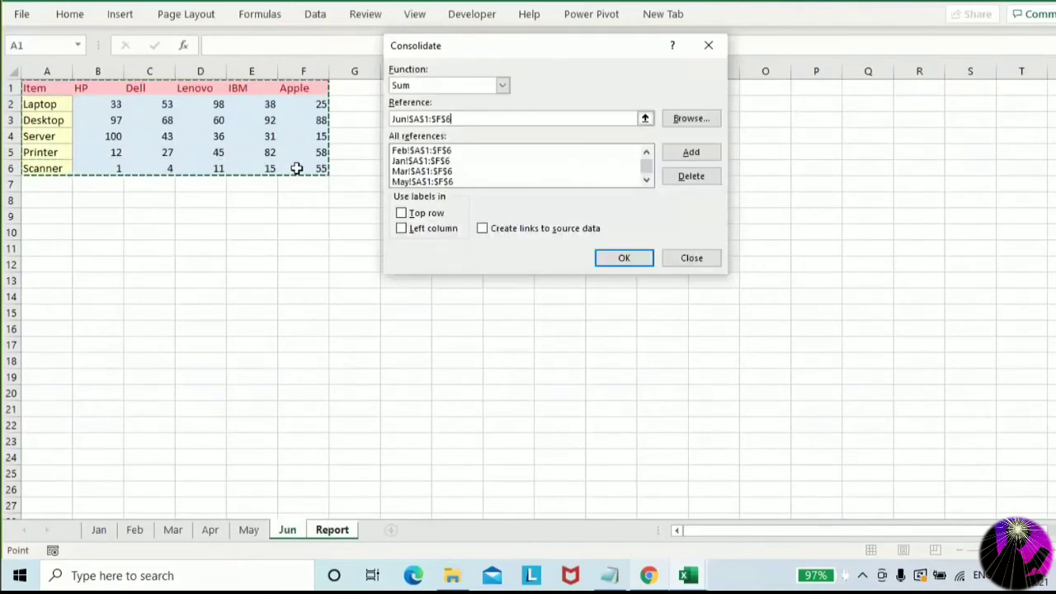
{"action": "left_click", "coordinate": [690, 152]}
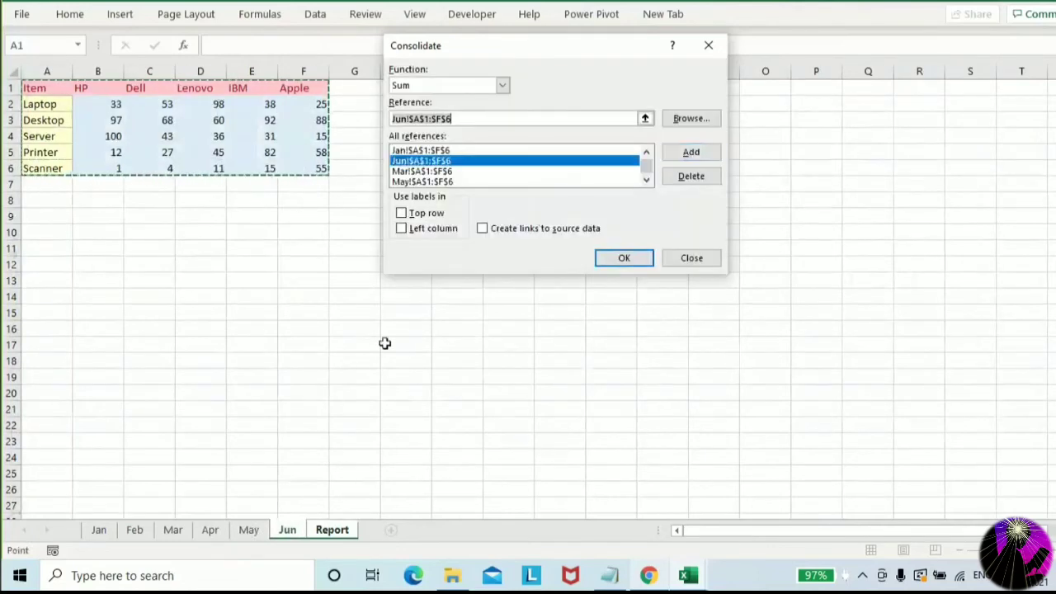
Use labels from the top row and left column, create links to source data, and run the consolidation
{"action": "left_click", "coordinate": [405, 214]}
{"action": "left_click", "coordinate": [402, 229]}
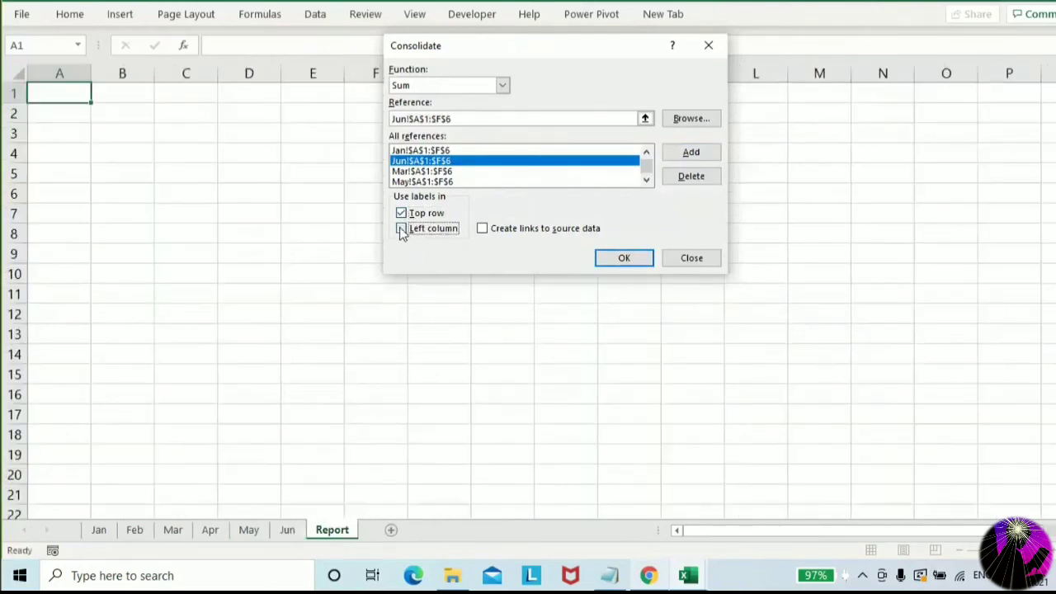
{"action": "left_click", "coordinate": [483, 230]}
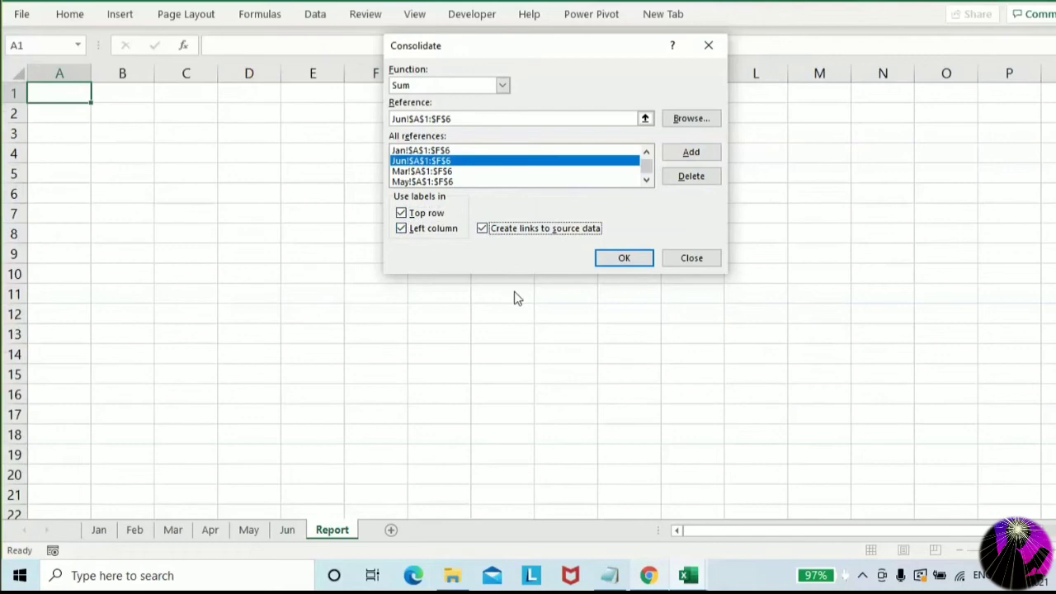
{"action": "left_click", "coordinate": [624, 259]}
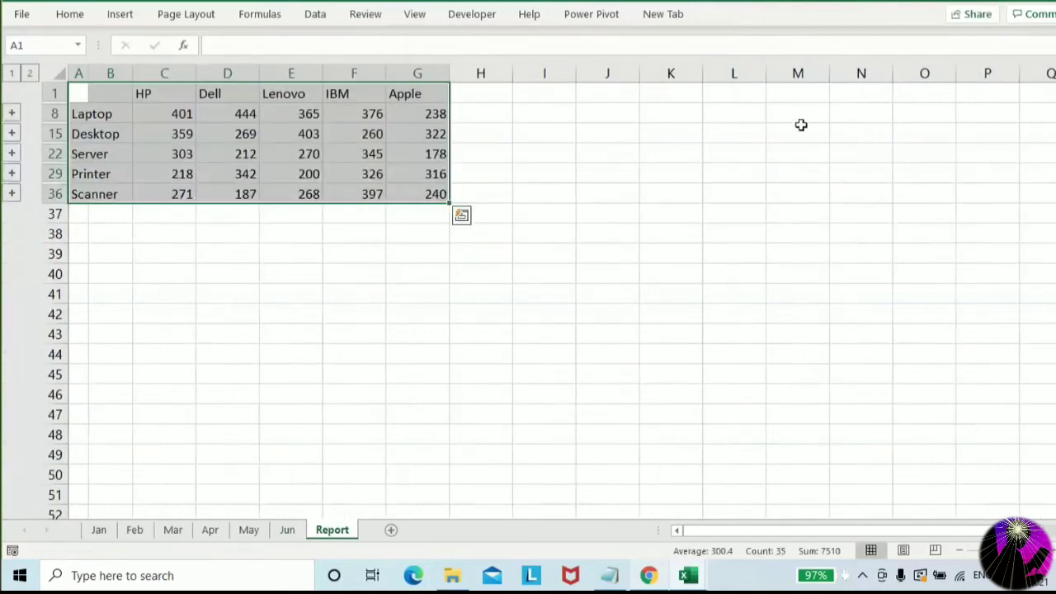
Paste the copied picture of the Consolidate dialog on the Report sheet and move it to around column O
{"action": "left_click", "coordinate": [876, 128]}
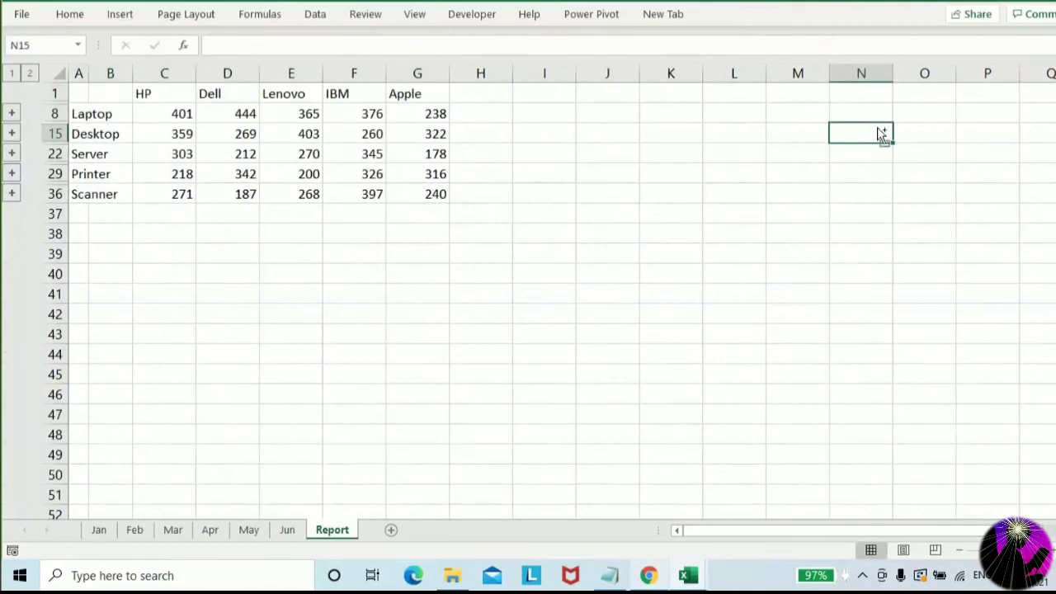
{"action": "key", "text": "ctrl+v"}
{"action": "left_click_drag", "start_coordinate": [879, 146], "coordinate": [945, 108]}
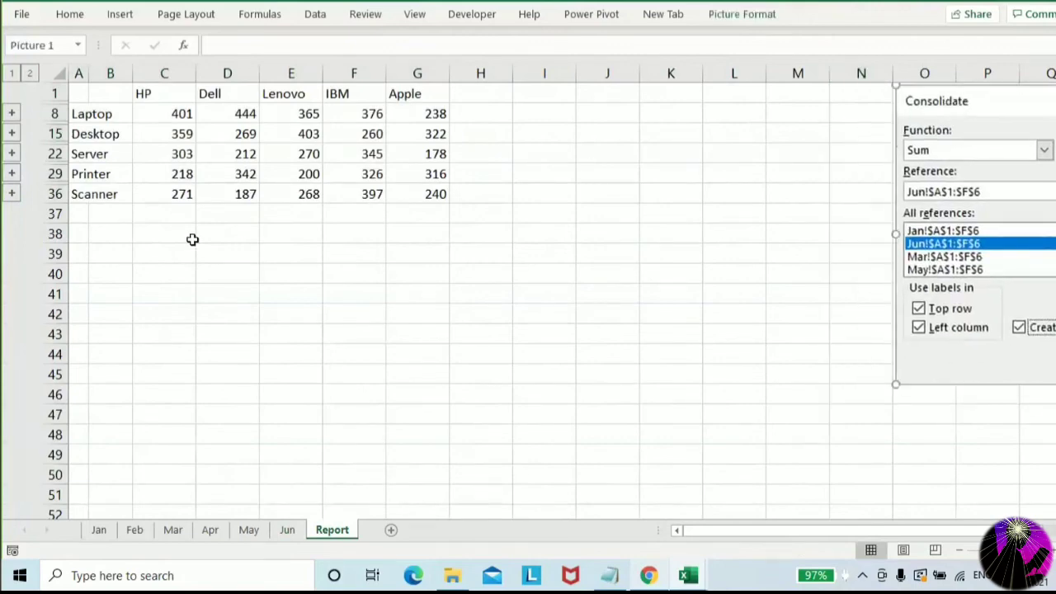
Examine the consolidated figures for each item and brand, checking the formulas behind the Laptop totals
{"action": "left_click_drag", "start_coordinate": [173, 114], "coordinate": [429, 198]}
{"action": "left_click", "coordinate": [290, 272]}
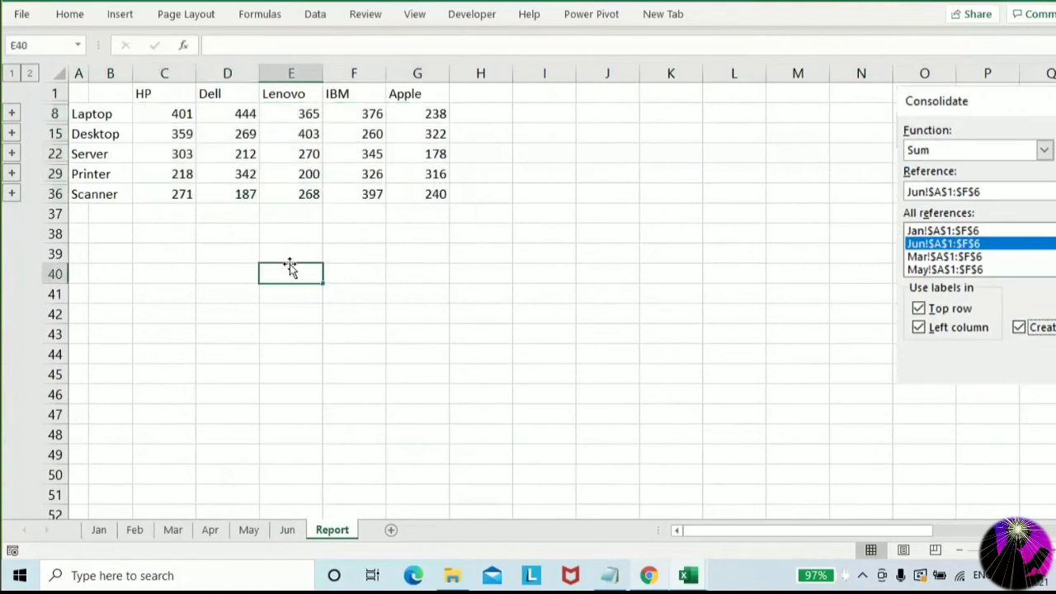
{"action": "left_click", "coordinate": [180, 114]}
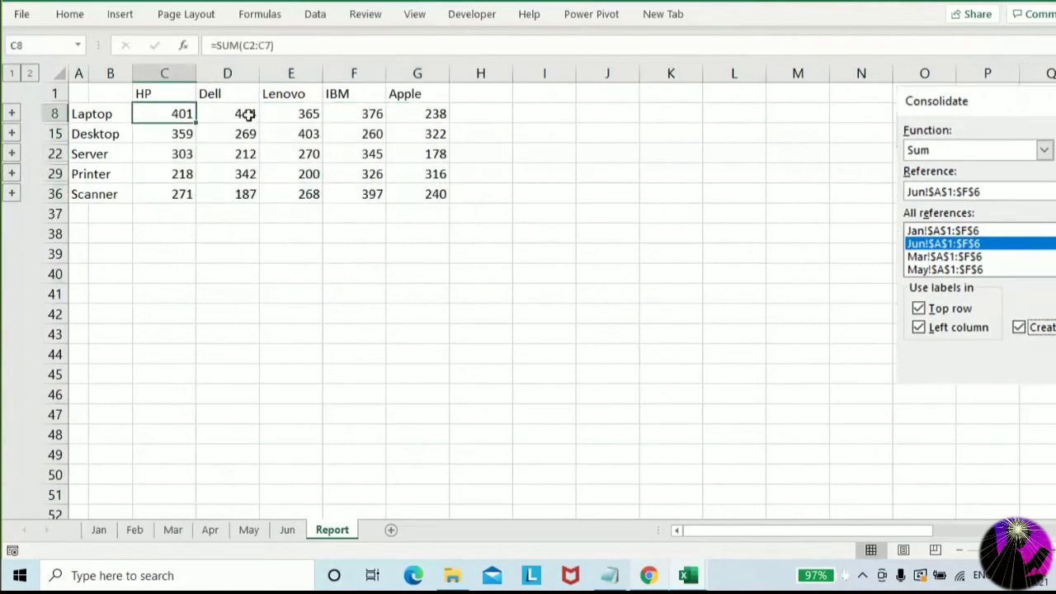
{"action": "left_click", "coordinate": [248, 114]}
{"action": "left_click", "coordinate": [292, 114]}
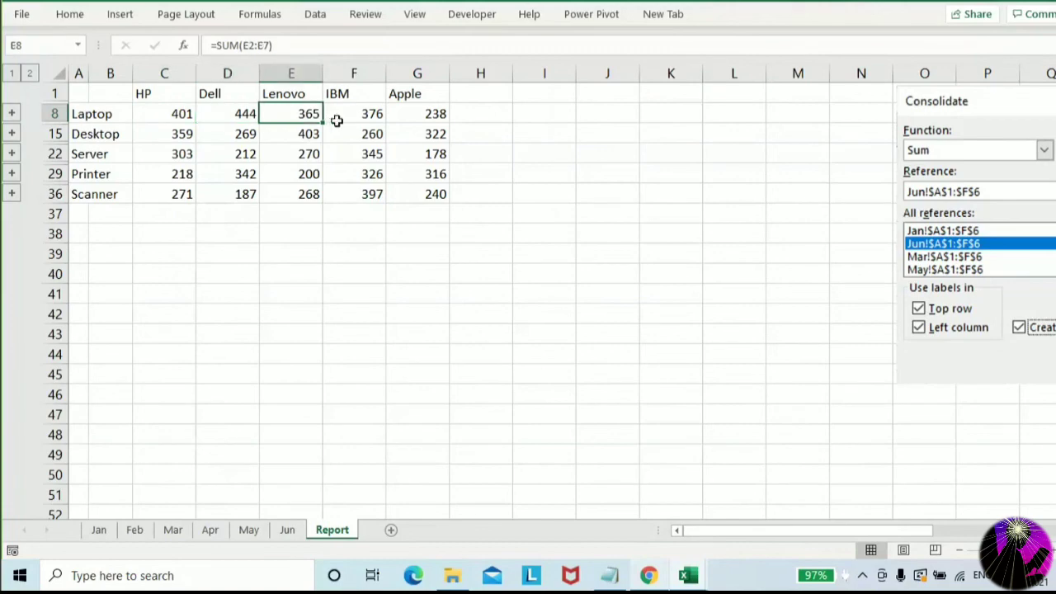
{"action": "left_click", "coordinate": [354, 115]}
{"action": "left_click", "coordinate": [412, 113]}
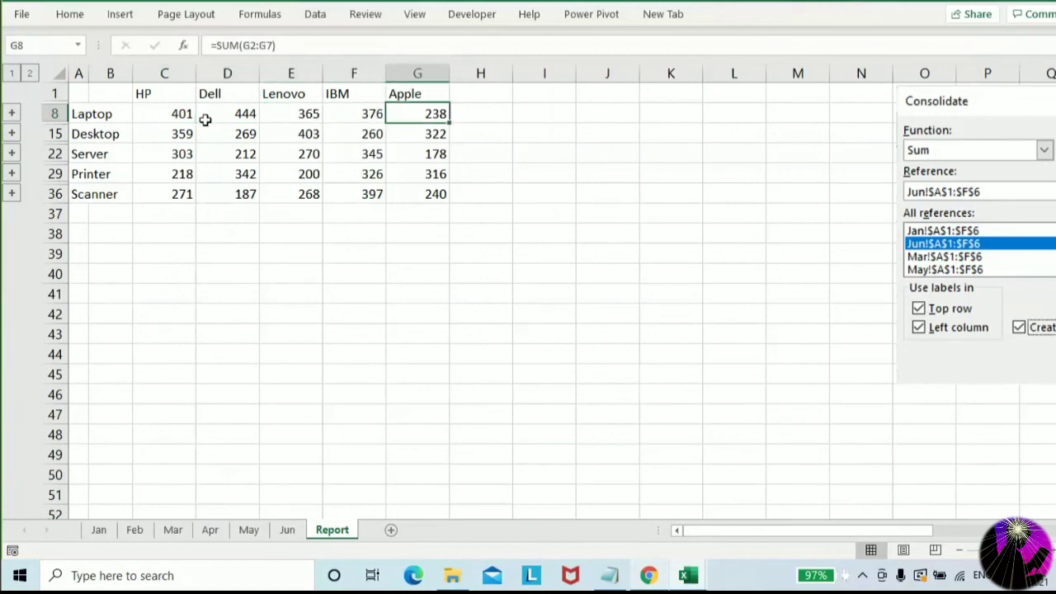
{"action": "left_click_drag", "start_coordinate": [179, 115], "coordinate": [404, 194]}
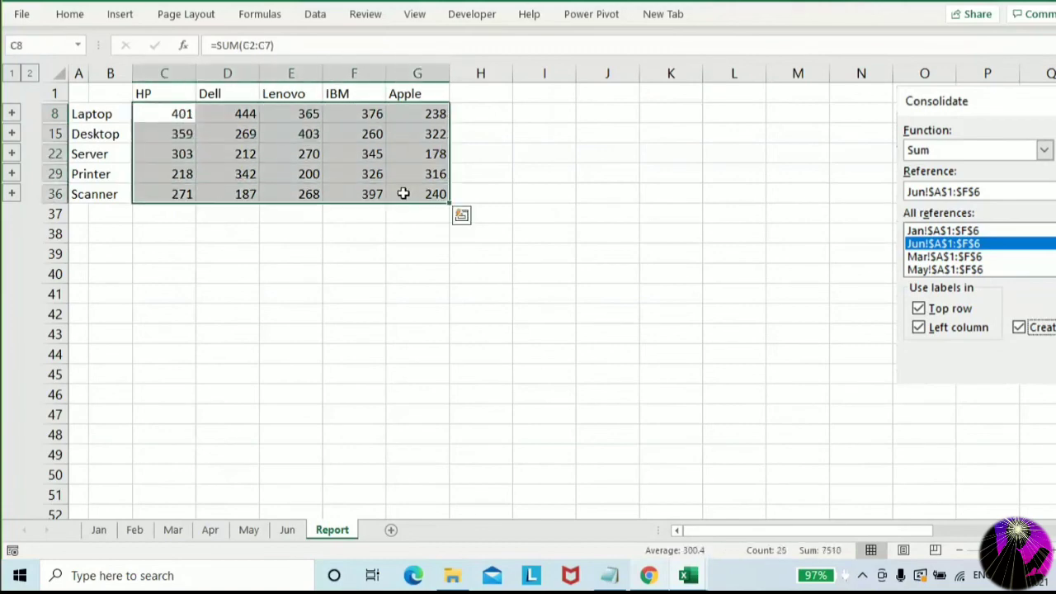
{"action": "left_click", "coordinate": [341, 230]}
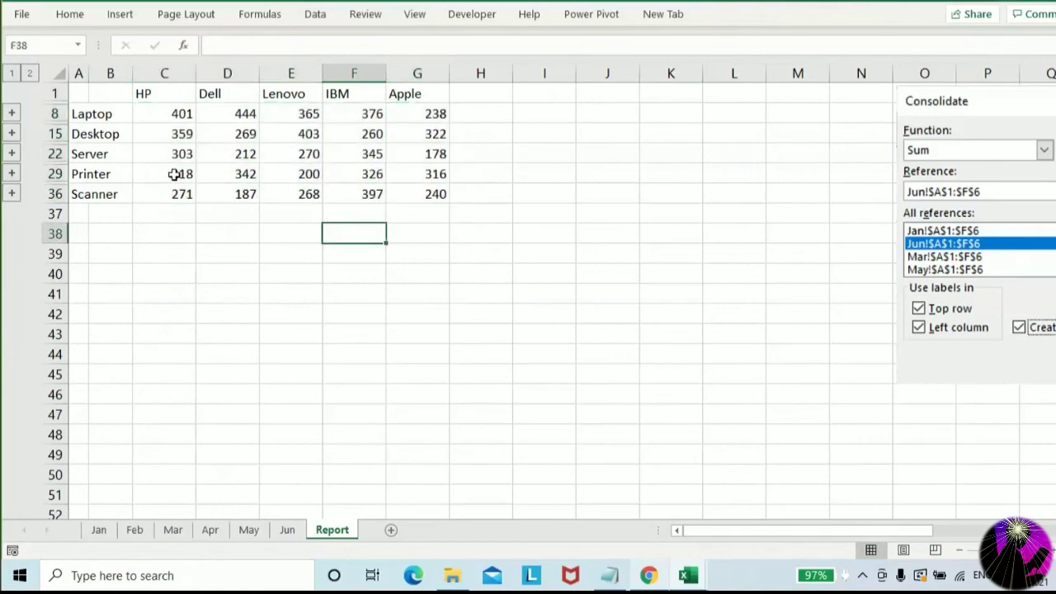
Expand the Laptop group and widen column B to show the full labels in B2:B7
{"action": "left_click", "coordinate": [11, 113]}
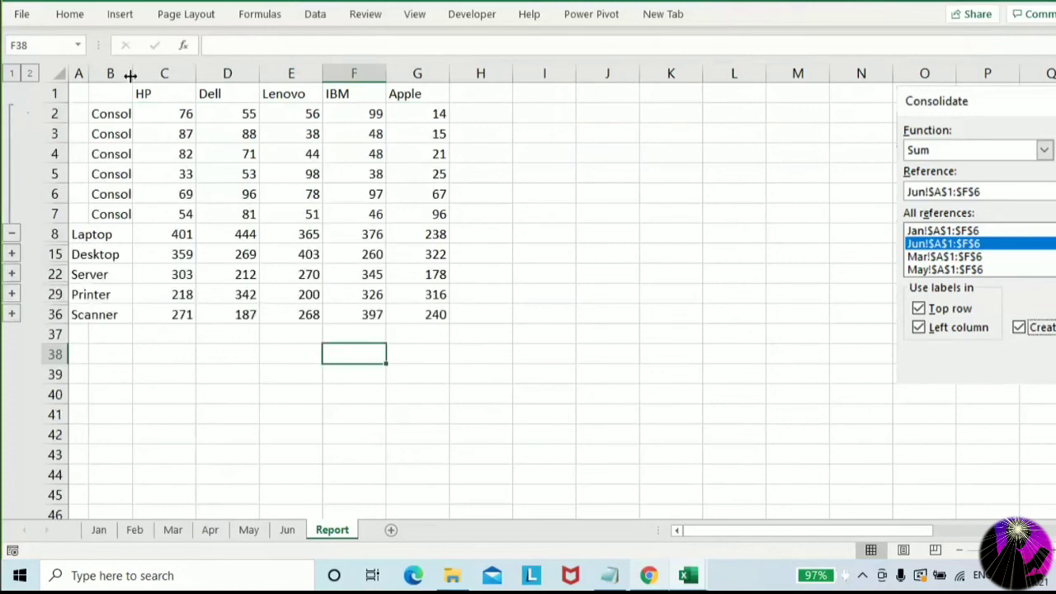
{"action": "left_click_drag", "start_coordinate": [131, 75], "coordinate": [186, 77]}
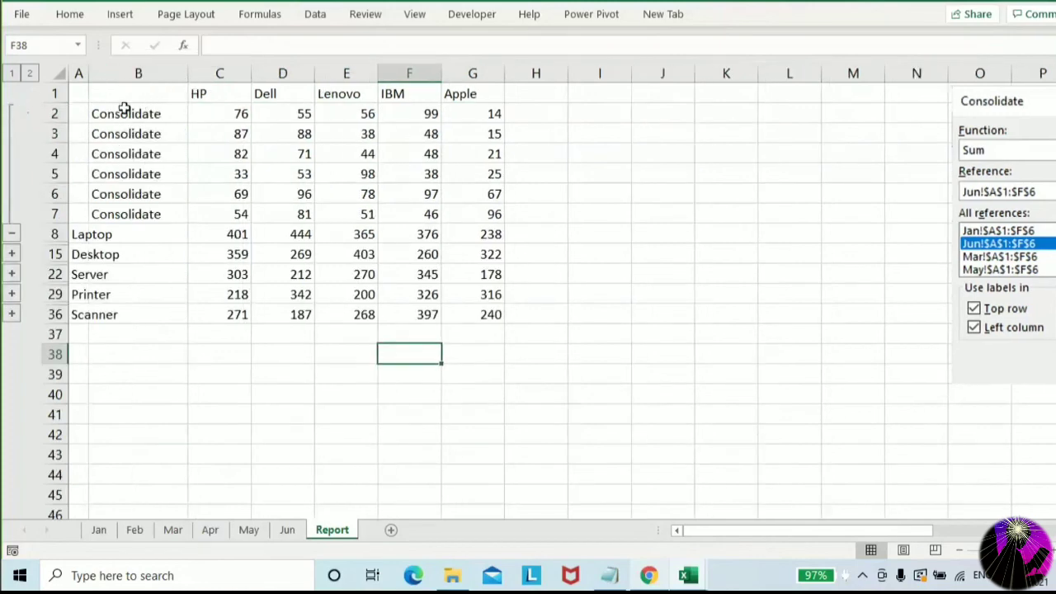
{"action": "left_click_drag", "start_coordinate": [123, 106], "coordinate": [132, 206]}
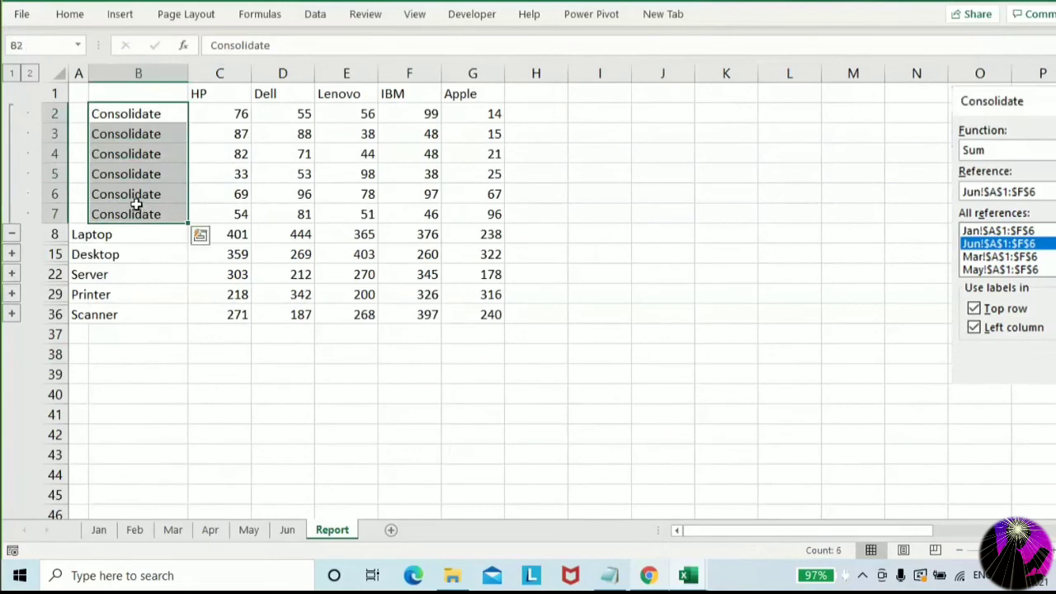
Review the individual detail rows in the Laptop group and collapse the group again
{"action": "left_click", "coordinate": [139, 153]}
{"action": "left_click_drag", "start_coordinate": [141, 112], "coordinate": [256, 133]}
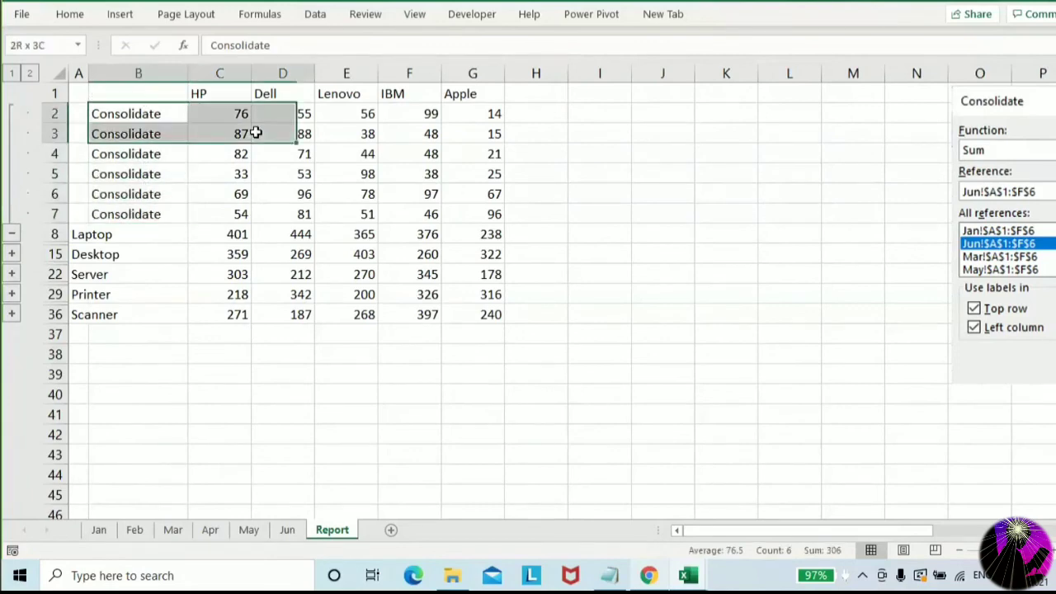
{"action": "left_click", "coordinate": [156, 153]}
{"action": "left_click", "coordinate": [153, 173]}
{"action": "left_click", "coordinate": [146, 194]}
{"action": "left_click", "coordinate": [145, 213]}
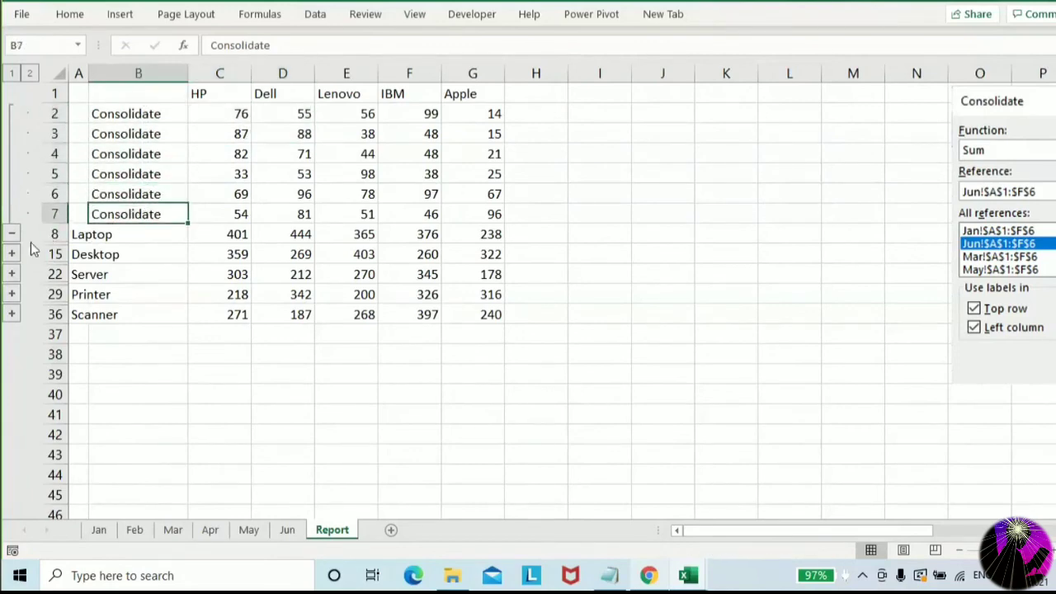
{"action": "left_click", "coordinate": [12, 235]}
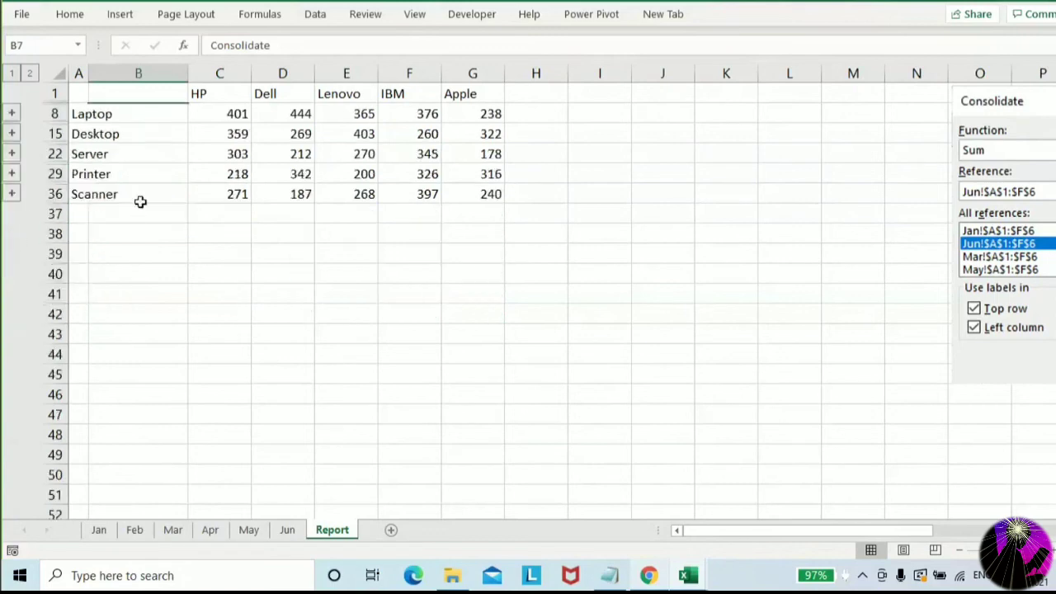
{"action": "left_click", "coordinate": [137, 119]}
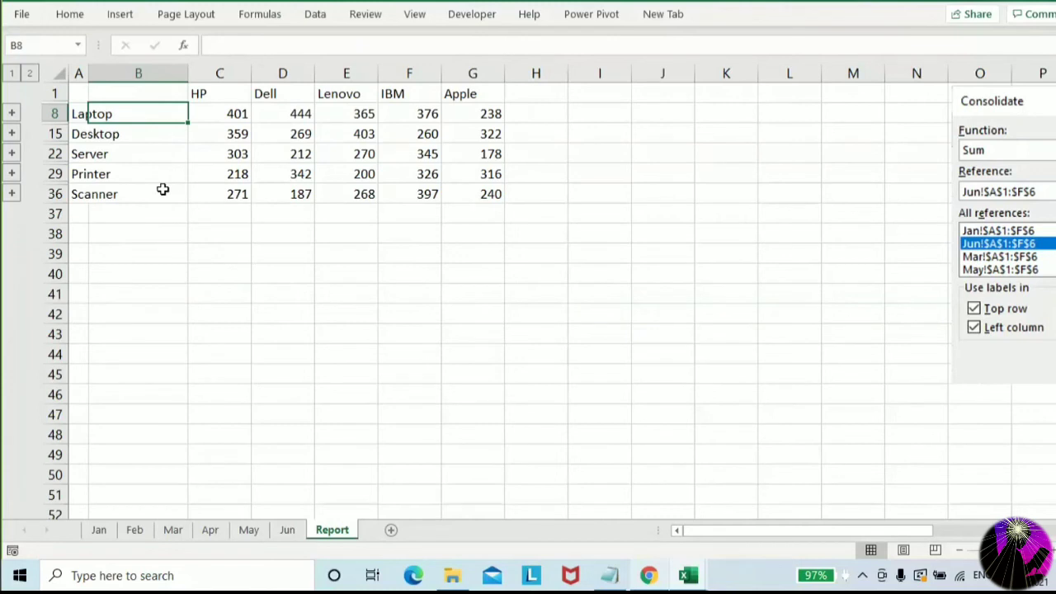
Delete the Report sheet and insert a new blank sheet after the Jun sheet
{"action": "right_click", "coordinate": [334, 530]}
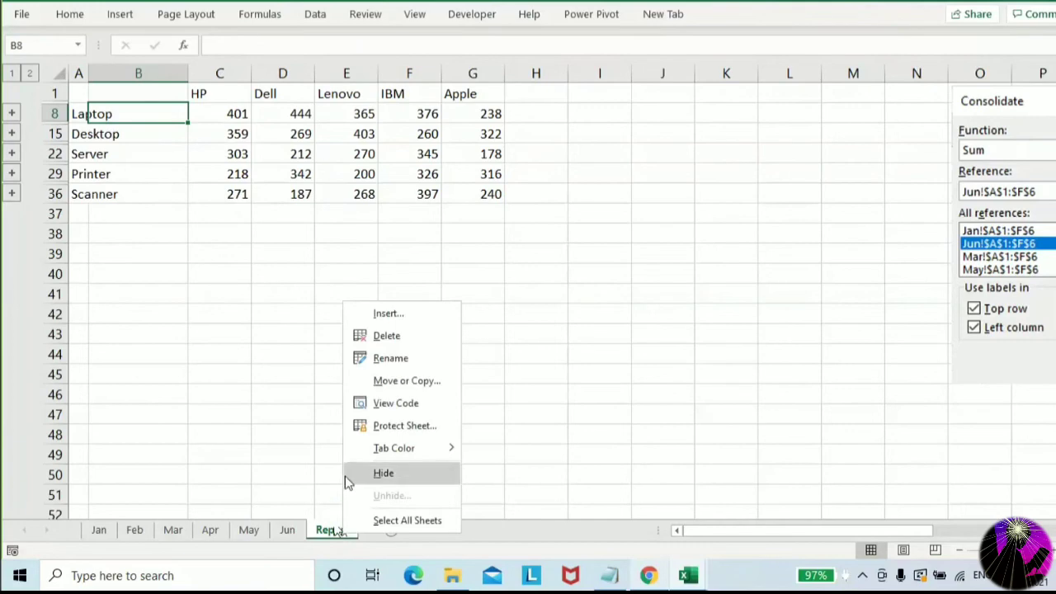
{"action": "left_click", "coordinate": [386, 336]}
{"action": "left_click", "coordinate": [506, 318]}
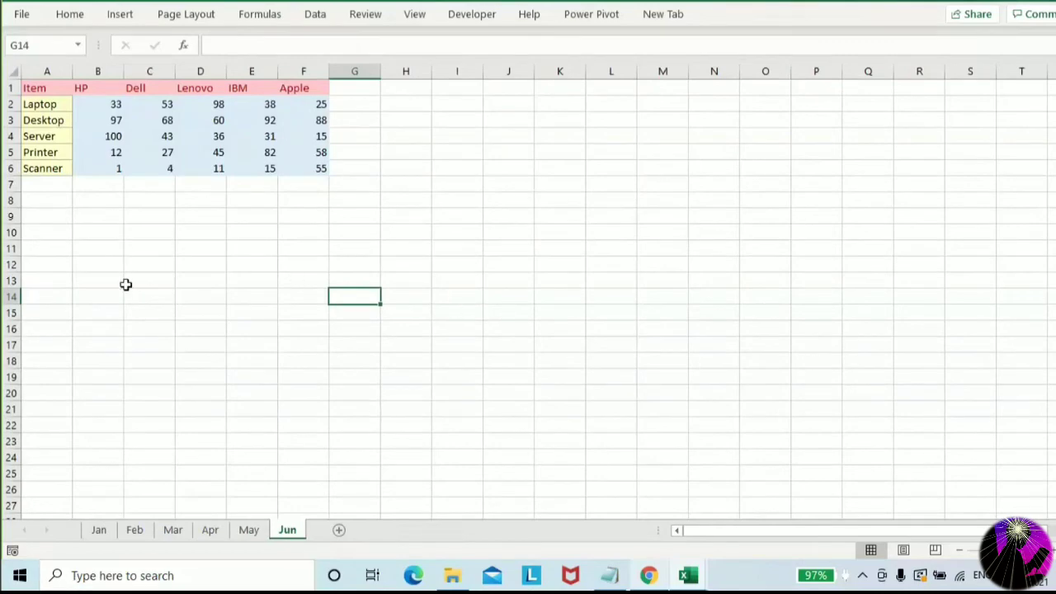
{"action": "left_click", "coordinate": [247, 430]}
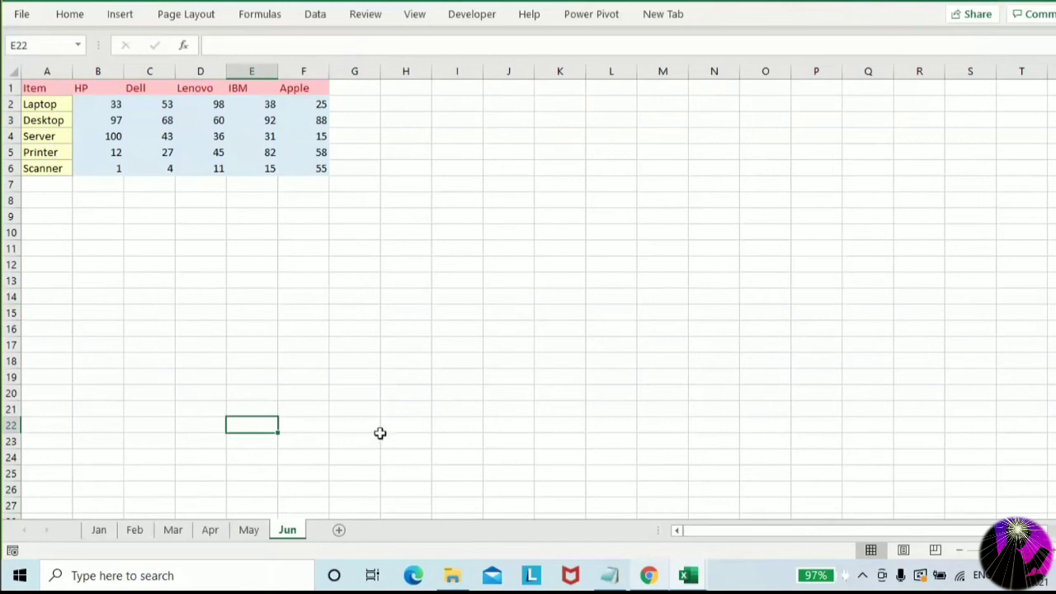
{"action": "left_click", "coordinate": [339, 530]}
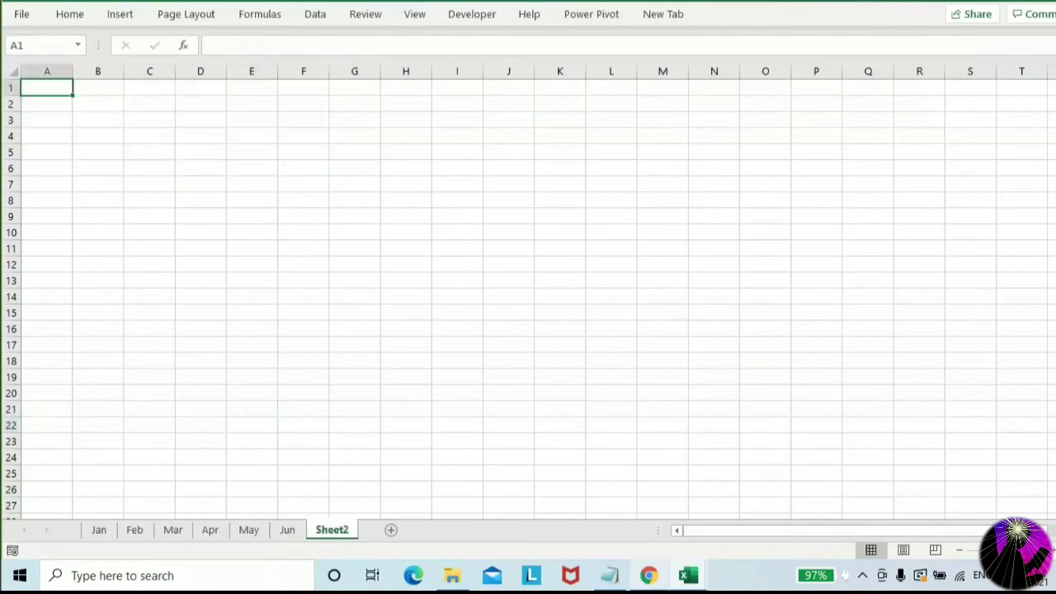
{"action": "scroll", "coordinate": [762, 393], "scroll_direction": "up", "scroll_amount": 2}
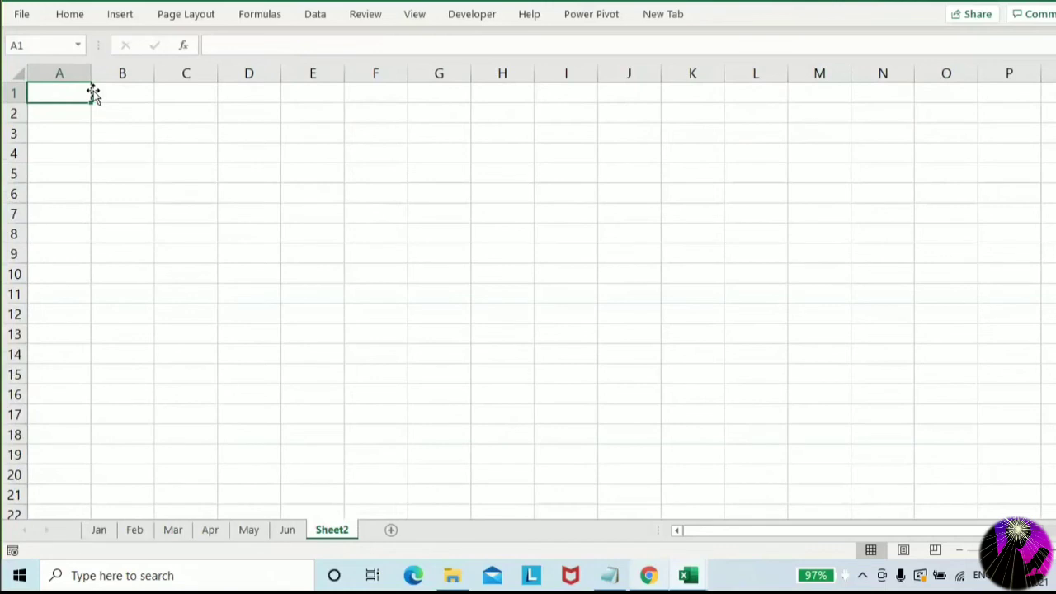
Start a Sum consolidation at A1 of the new sheet and add range A1:F6 of the Jan sheet as a reference
{"action": "left_click", "coordinate": [316, 15]}
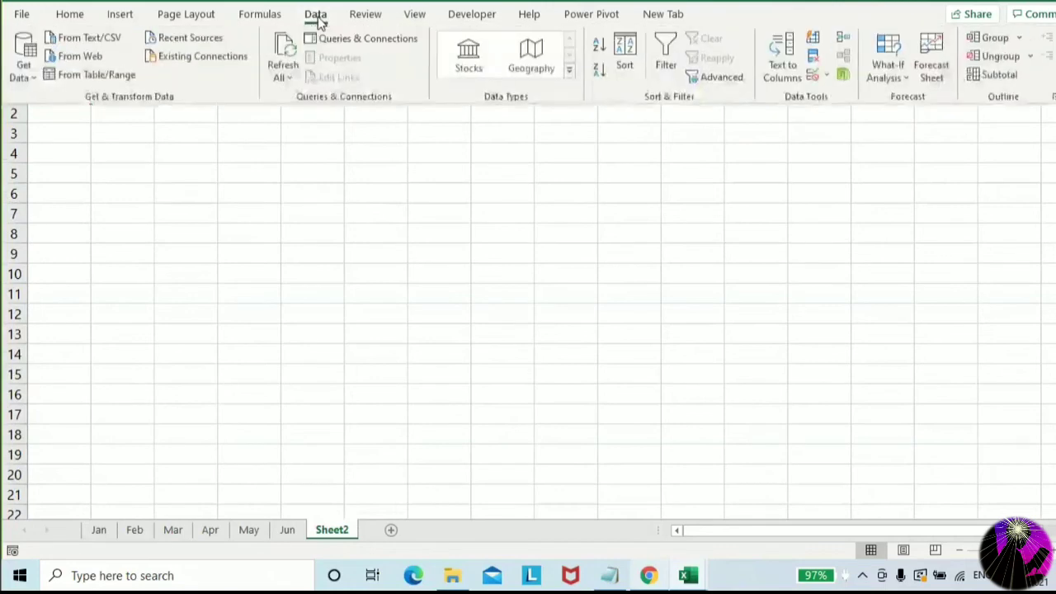
{"action": "left_click", "coordinate": [842, 41]}
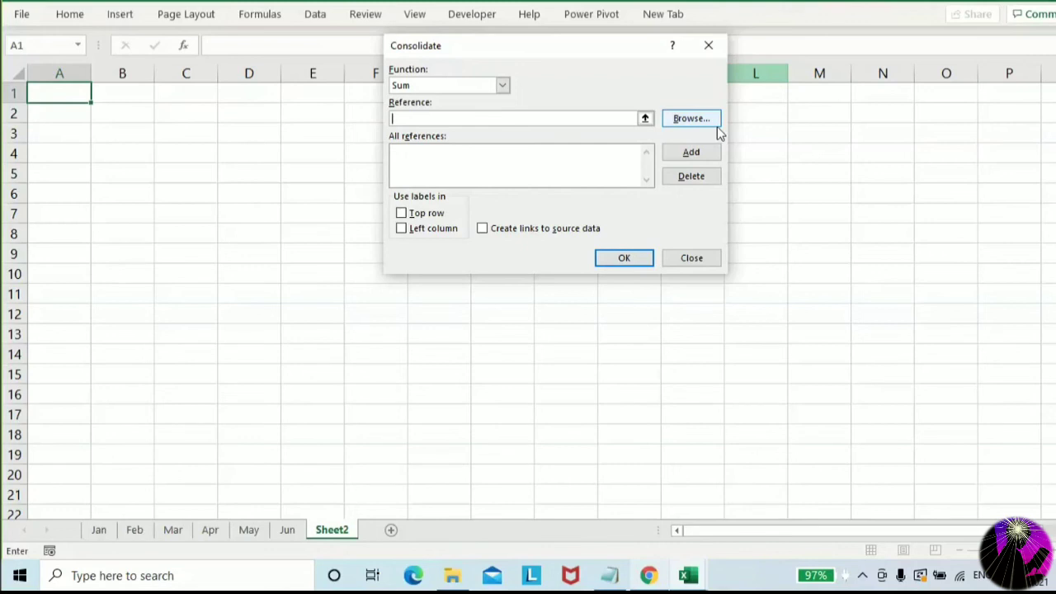
{"action": "left_click", "coordinate": [644, 118]}
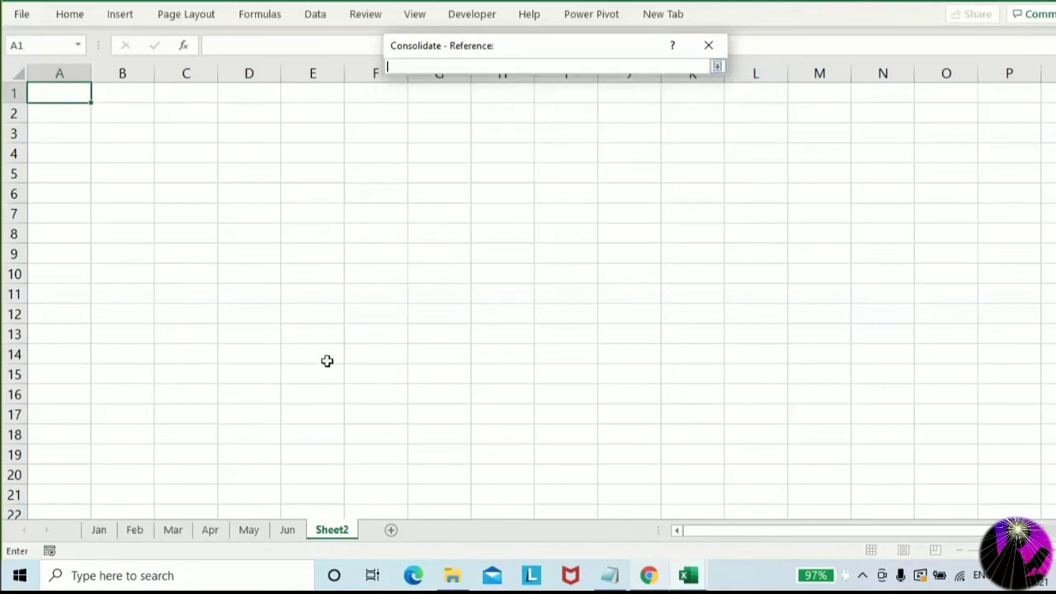
{"action": "left_click", "coordinate": [98, 530]}
{"action": "left_click", "coordinate": [51, 96]}
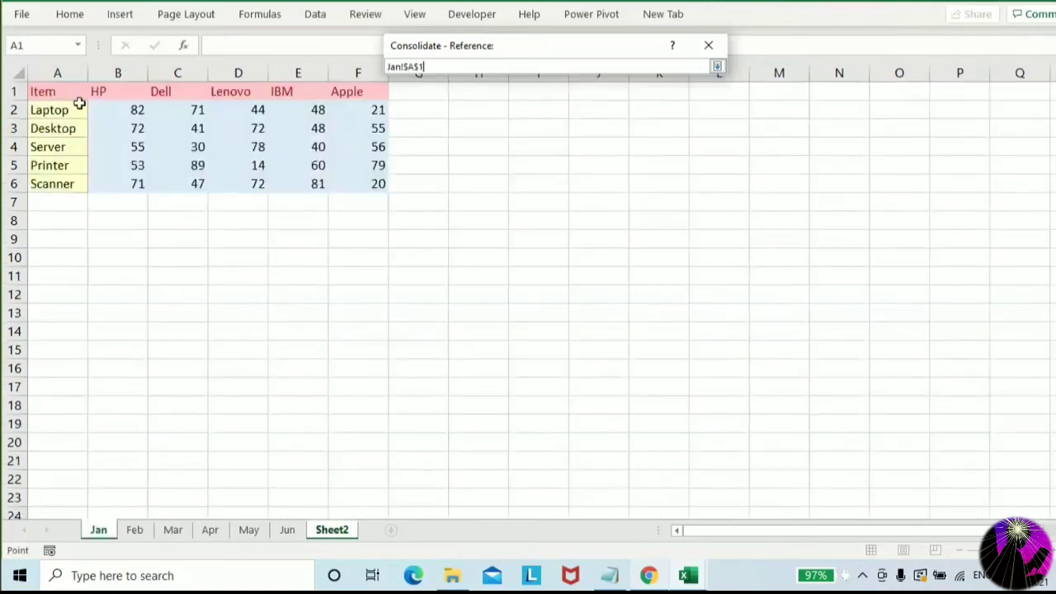
{"action": "left_click_drag", "start_coordinate": [79, 103], "coordinate": [377, 179]}
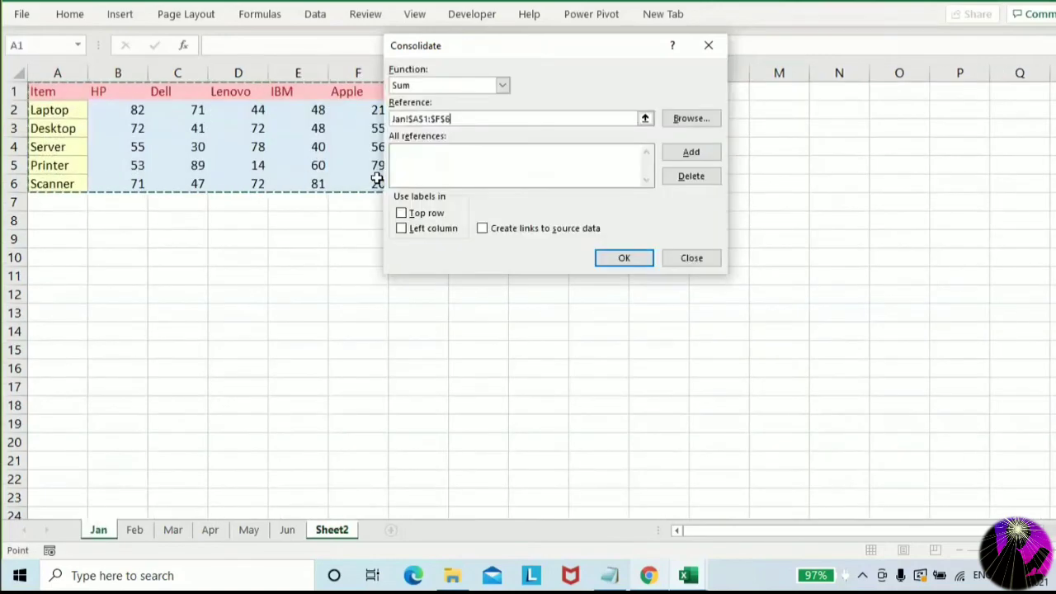
{"action": "left_click", "coordinate": [691, 152]}
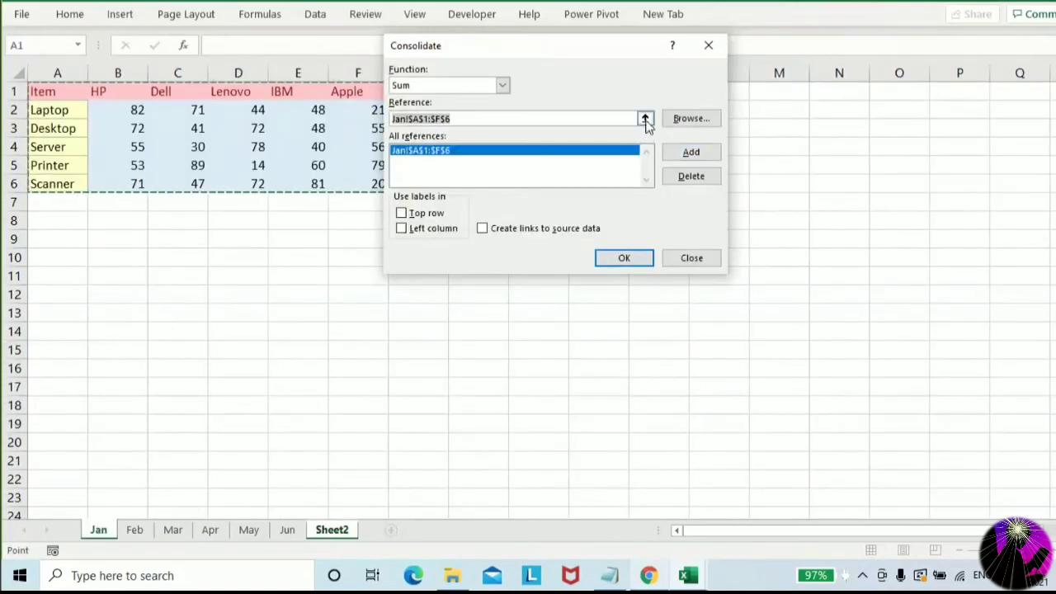
Add range A1:F6 of the Feb sheet to the consolidation references
{"action": "left_click", "coordinate": [645, 120]}
{"action": "left_click", "coordinate": [134, 530]}
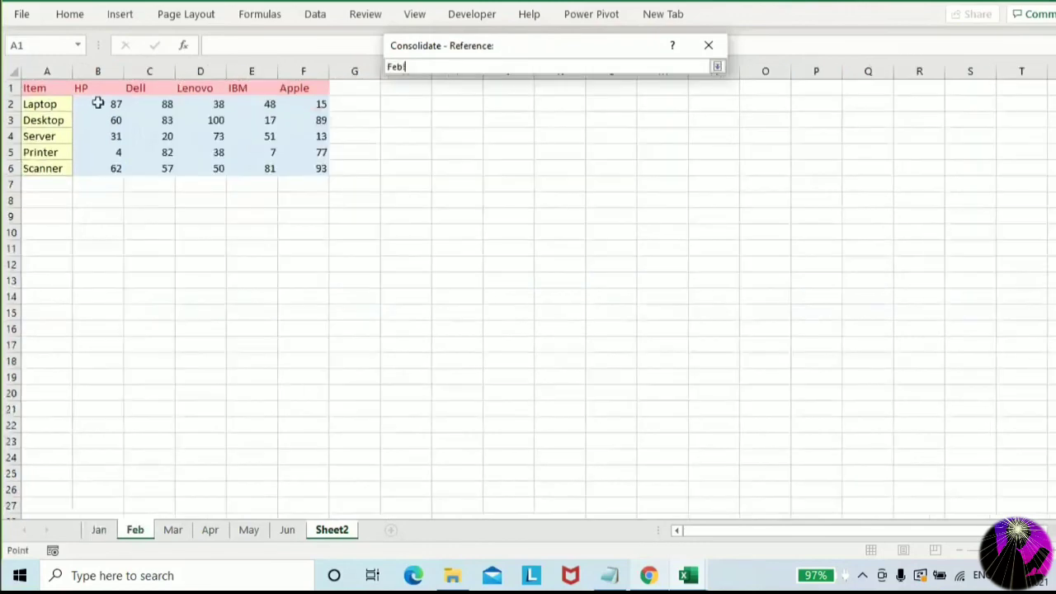
{"action": "left_click_drag", "start_coordinate": [36, 85], "coordinate": [295, 172]}
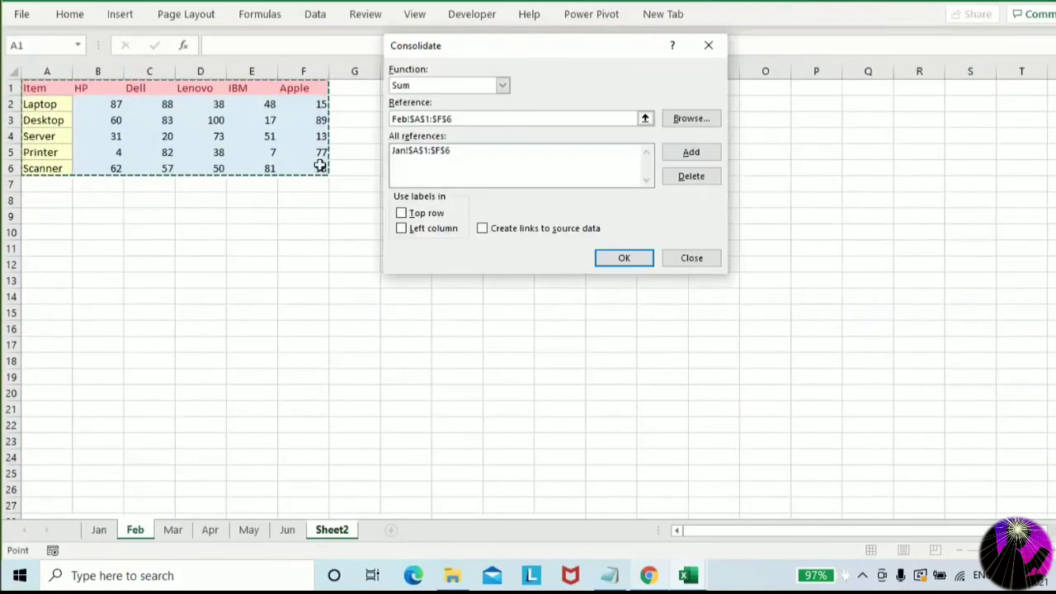
{"action": "left_click", "coordinate": [678, 151]}
Add range A1:F6 of the Mar sheet to the consolidation references
{"action": "left_click", "coordinate": [645, 119]}
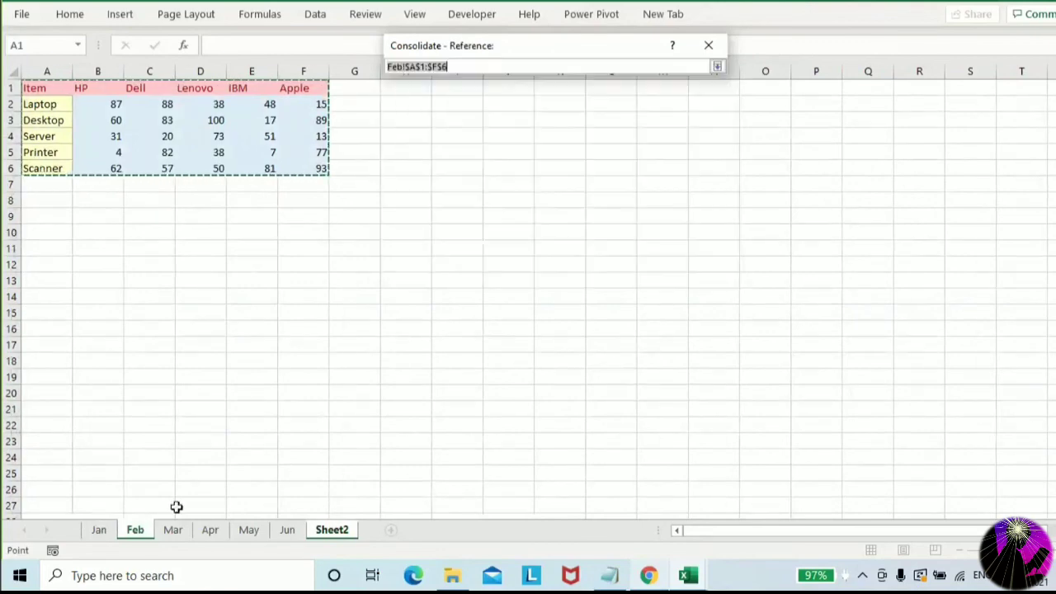
{"action": "left_click", "coordinate": [173, 530]}
{"action": "left_click_drag", "start_coordinate": [38, 91], "coordinate": [306, 162]}
{"action": "key", "text": "Return"}
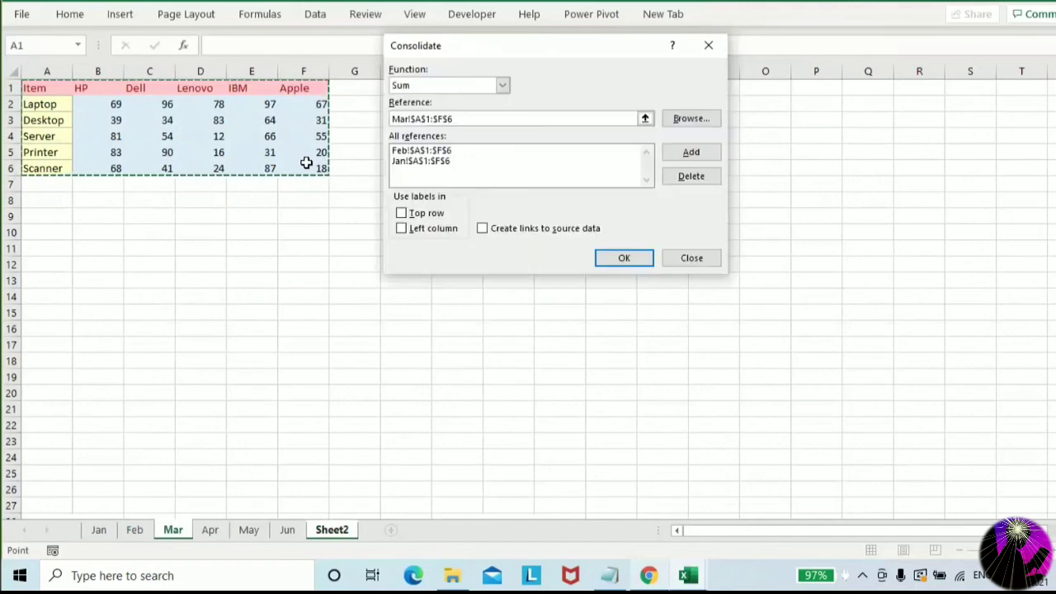
{"action": "left_click", "coordinate": [691, 152]}
Add range A1:F6 of the Apr sheet to the consolidation references
{"action": "left_click", "coordinate": [645, 118]}
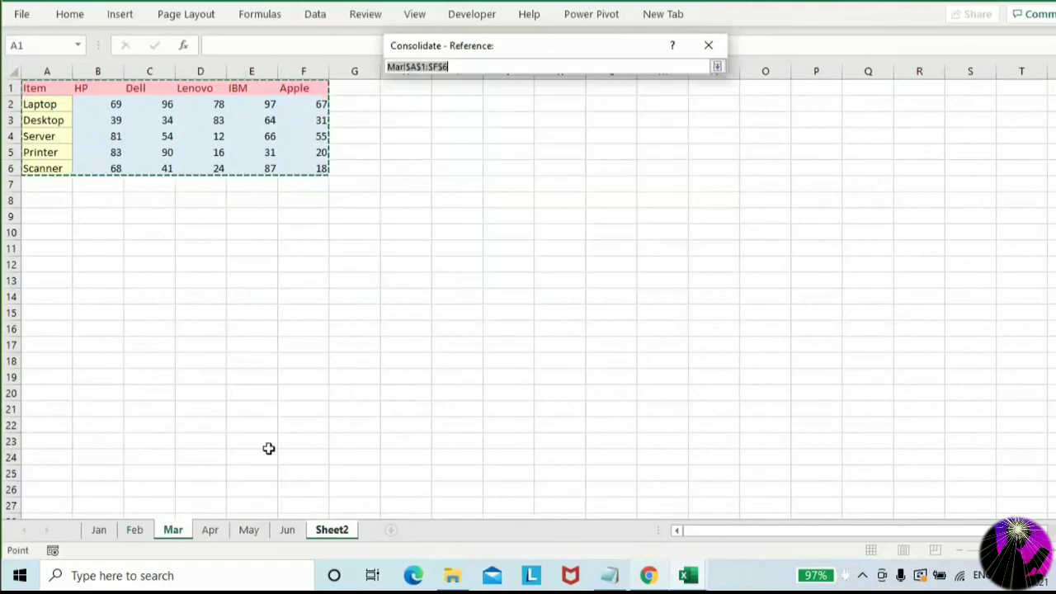
{"action": "left_click", "coordinate": [211, 528]}
{"action": "left_click_drag", "start_coordinate": [48, 90], "coordinate": [327, 165]}
{"action": "key", "text": "Return"}
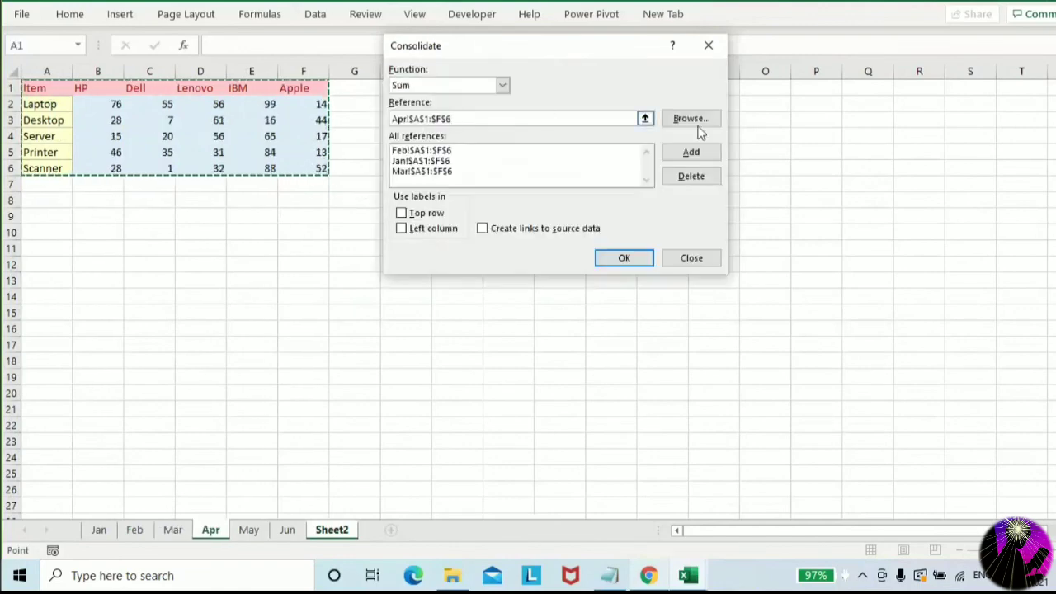
{"action": "left_click", "coordinate": [708, 153]}
Add range A1:F6 of the May sheet to the consolidation references
{"action": "left_click", "coordinate": [644, 119]}
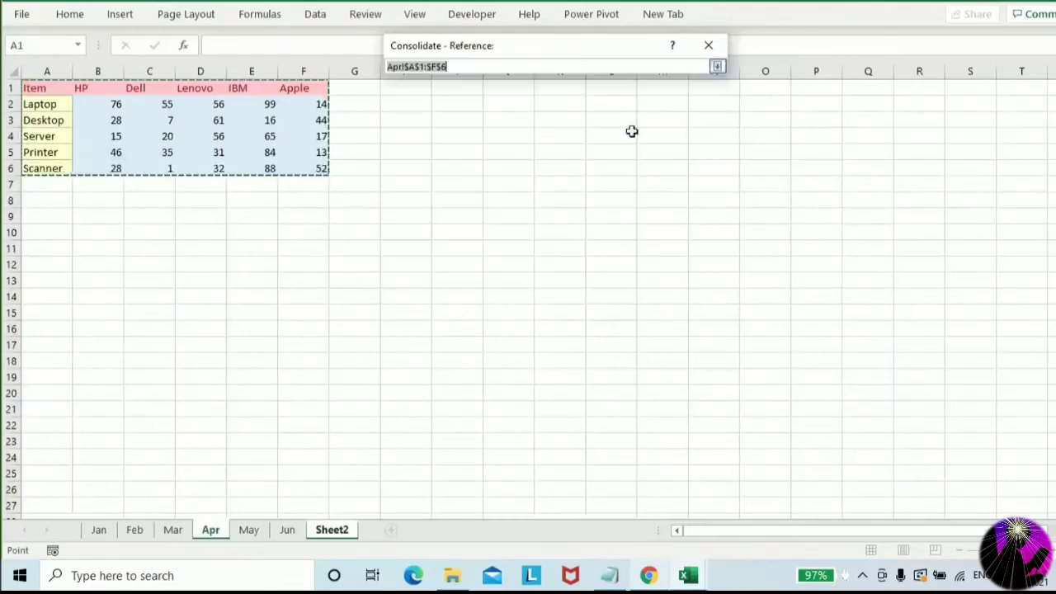
{"action": "left_click", "coordinate": [248, 530]}
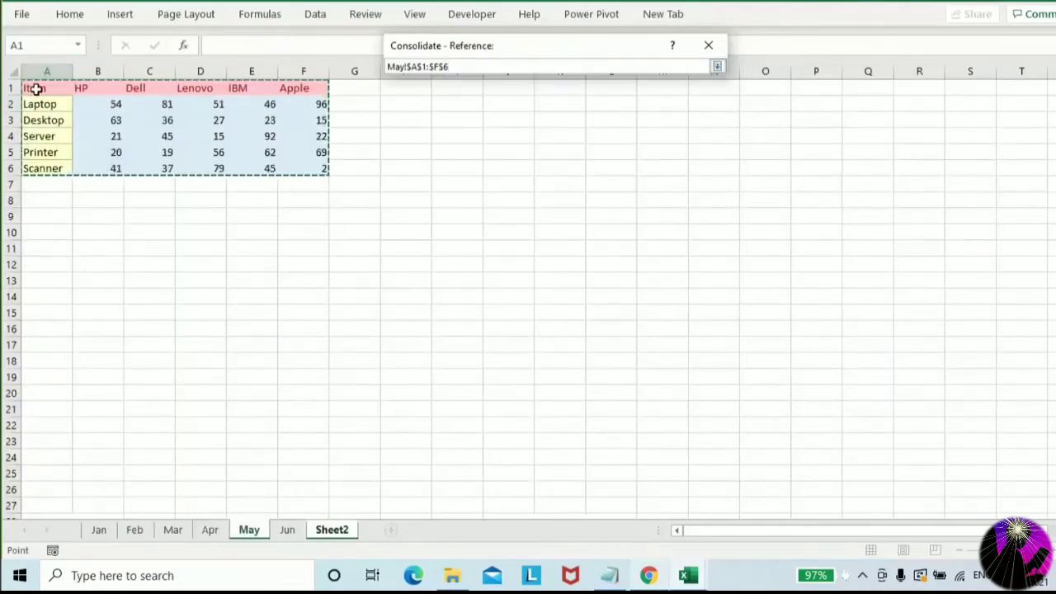
{"action": "left_click_drag", "start_coordinate": [35, 89], "coordinate": [290, 171]}
{"action": "key", "text": "Return"}
{"action": "left_click", "coordinate": [690, 154]}
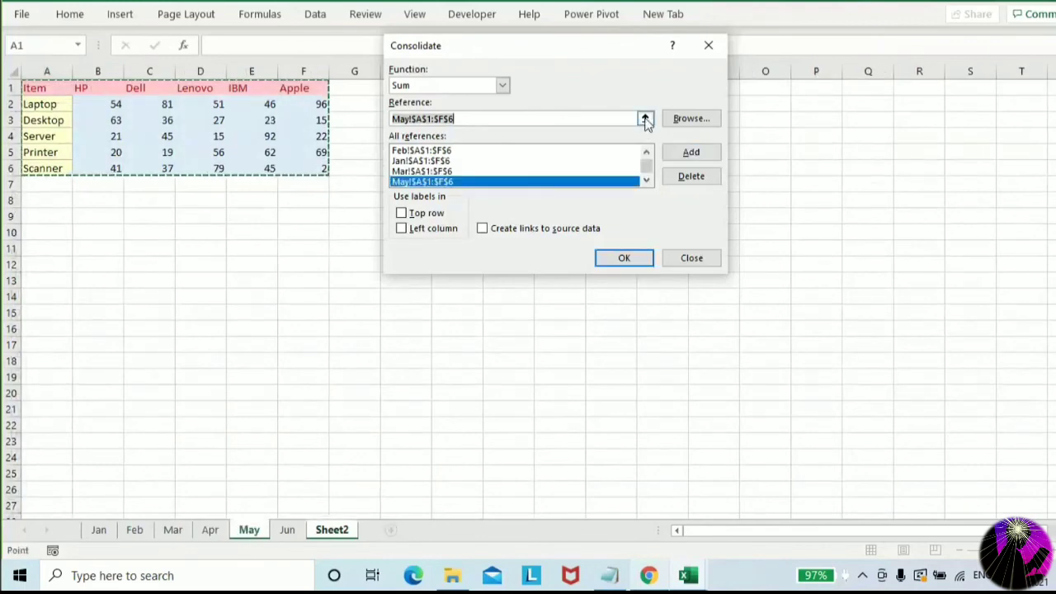
Add range A1:F6 of the Jun sheet to the consolidation references
{"action": "left_click", "coordinate": [644, 119]}
{"action": "left_click", "coordinate": [286, 532]}
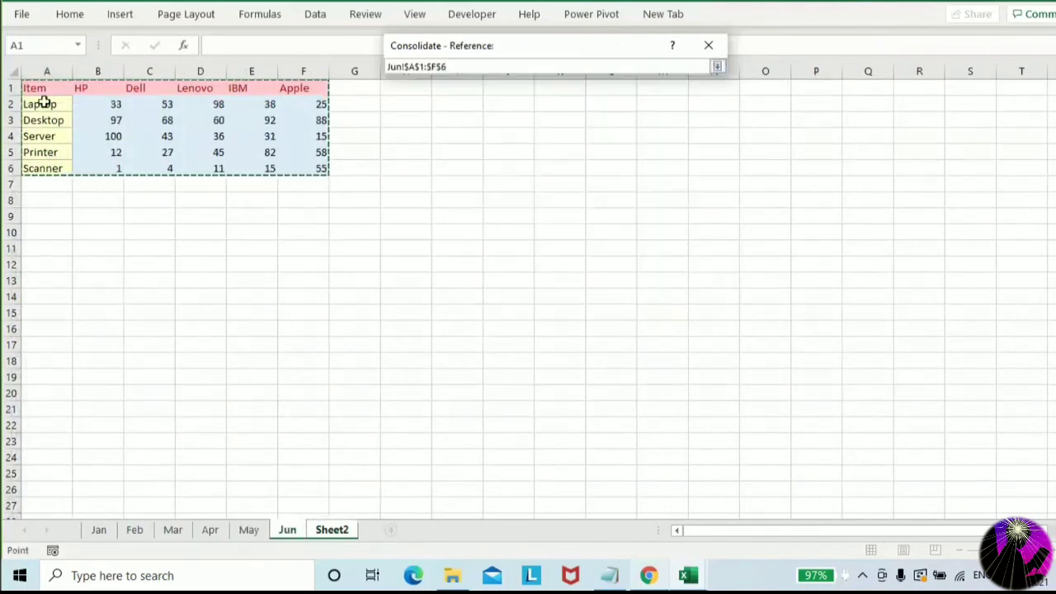
{"action": "left_click_drag", "start_coordinate": [39, 89], "coordinate": [288, 171]}
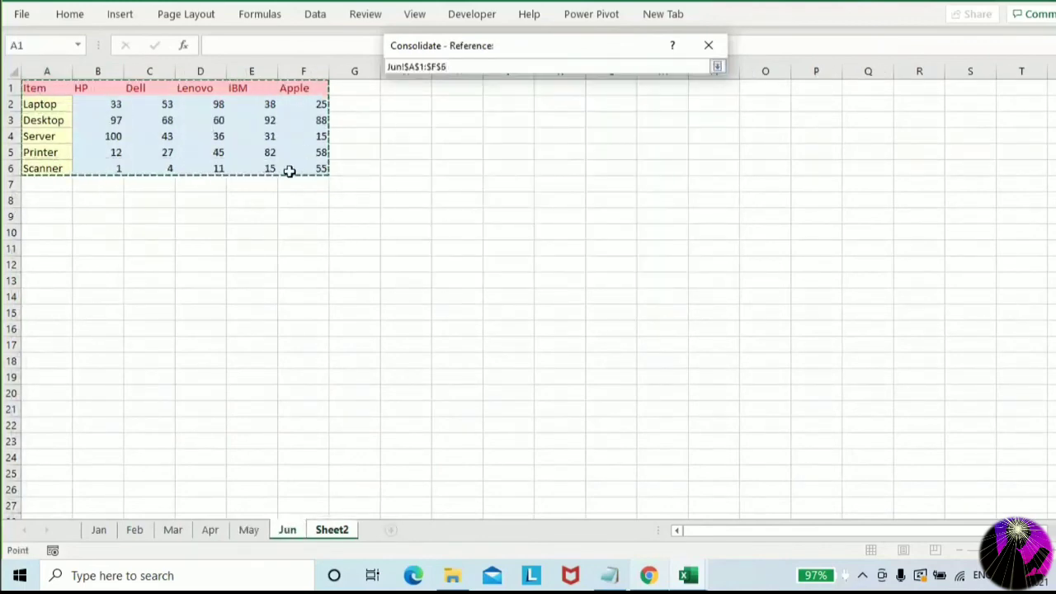
{"action": "key", "text": "Return"}
{"action": "left_click", "coordinate": [683, 154]}
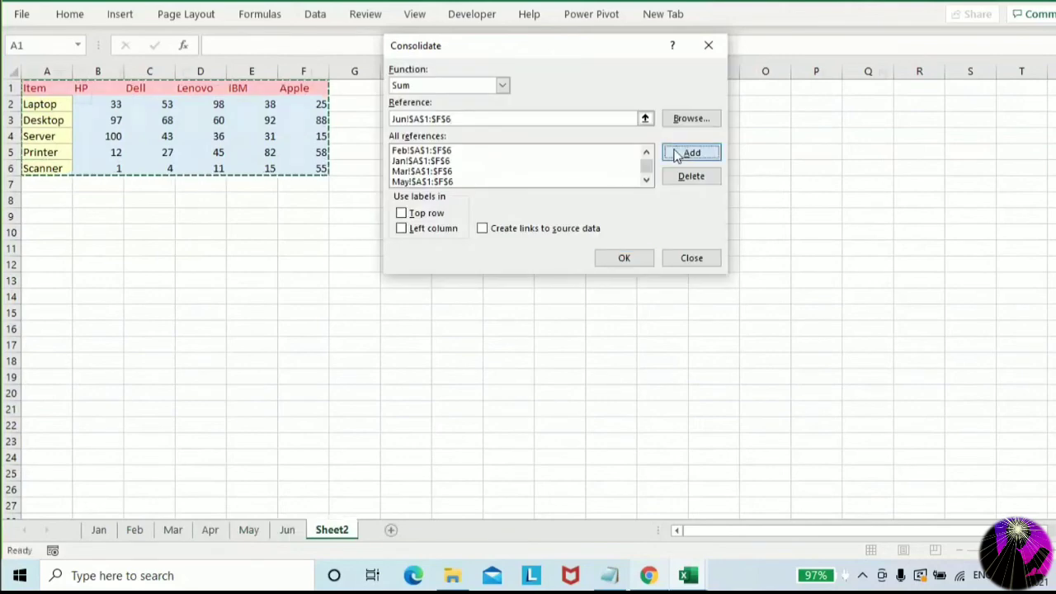
Use the top row and left column as labels, create links to source data, and run the consolidation
{"action": "left_click", "coordinate": [402, 213]}
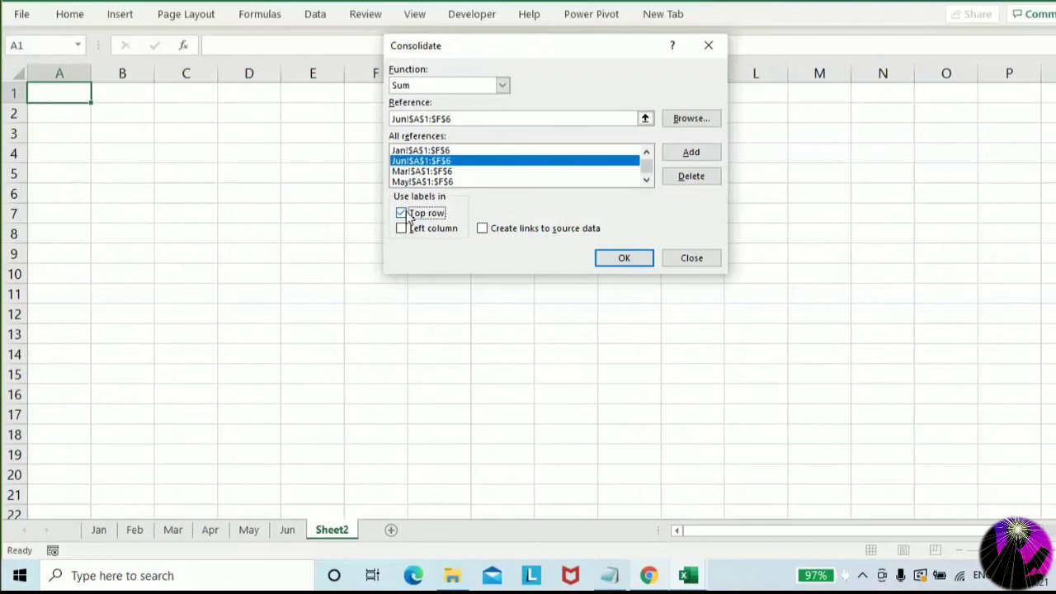
{"action": "left_click", "coordinate": [401, 228]}
{"action": "left_click", "coordinate": [483, 230]}
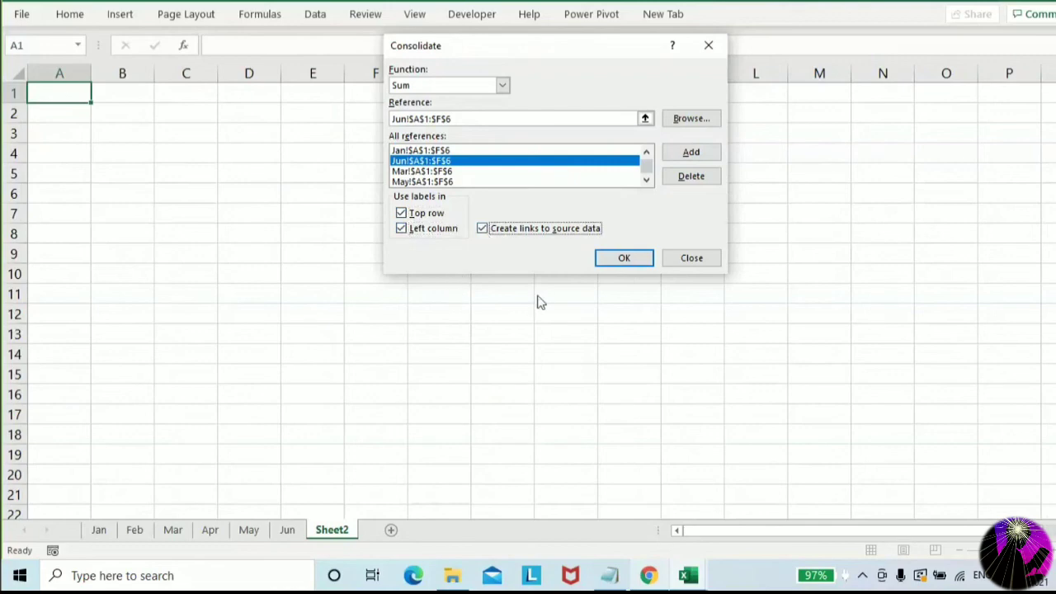
{"action": "left_click", "coordinate": [622, 258]}
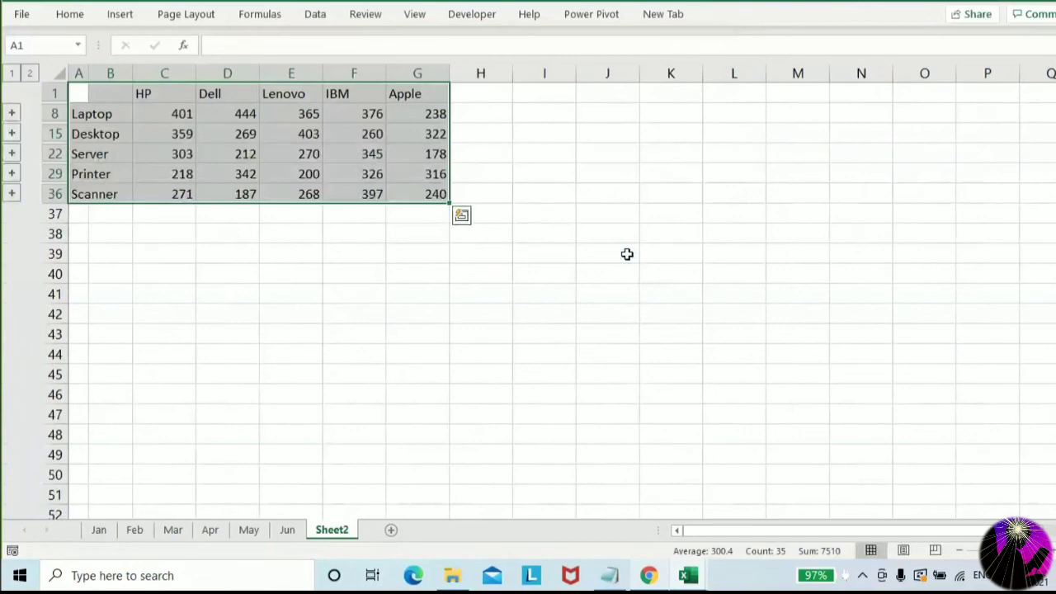
Paste the copied picture of the Consolidate dialog on Sheet2 and place it around column K, starting at row 22
{"action": "left_click", "coordinate": [748, 152]}
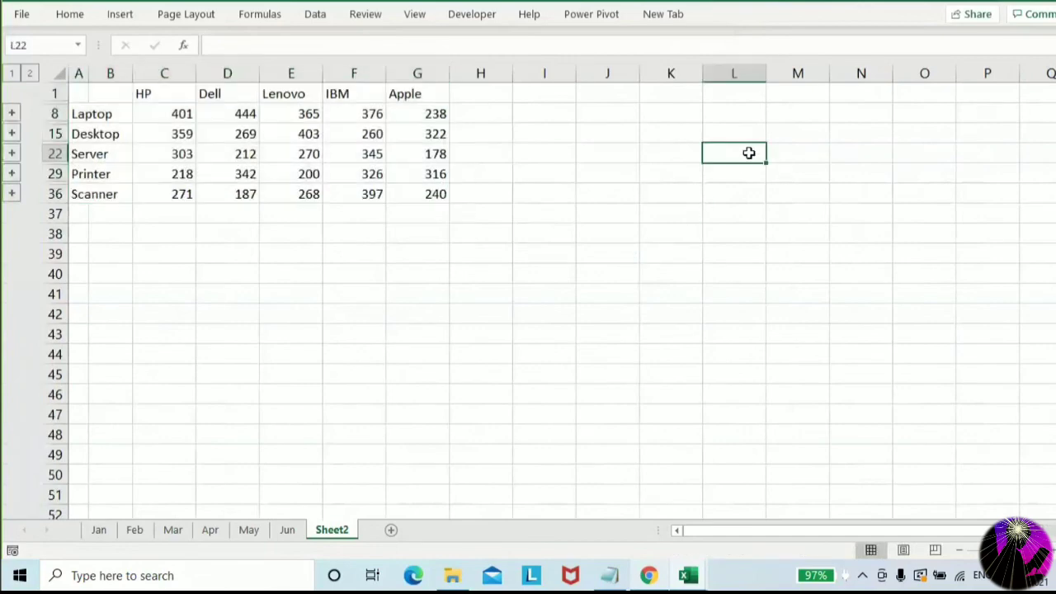
{"action": "key", "text": "ctrl+v"}
{"action": "left_click_drag", "start_coordinate": [751, 156], "coordinate": [676, 170]}
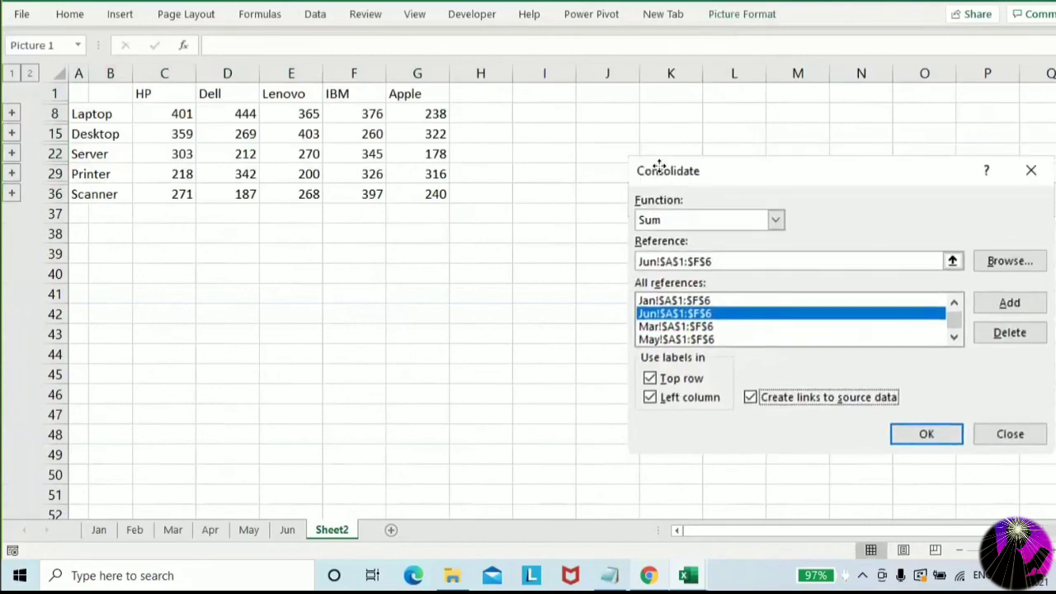
Enter the note "data->Consolidate" in cell K15 above the pasted picture
{"action": "left_click", "coordinate": [662, 136]}
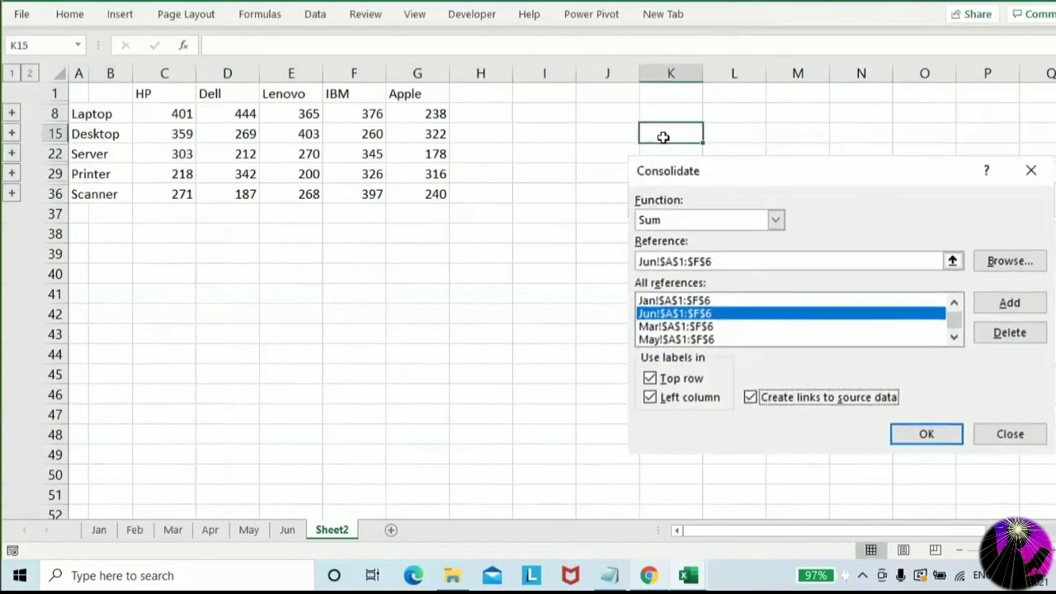
{"action": "type", "text": "data->"}
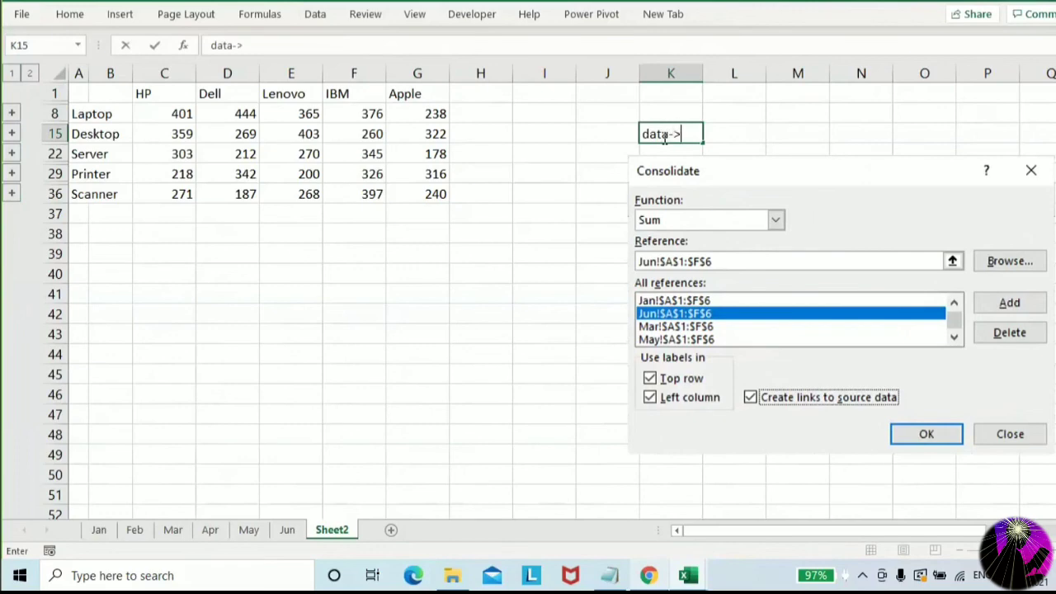
{"action": "type", "text": "Conso"}
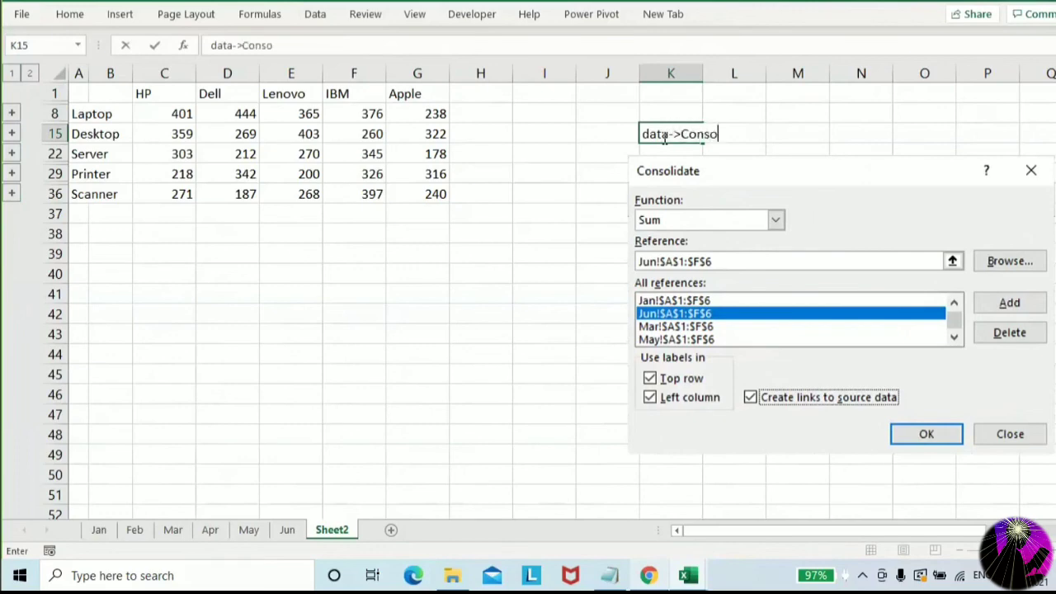
{"action": "type", "text": "lidate"}
{"action": "key", "text": "Return"}
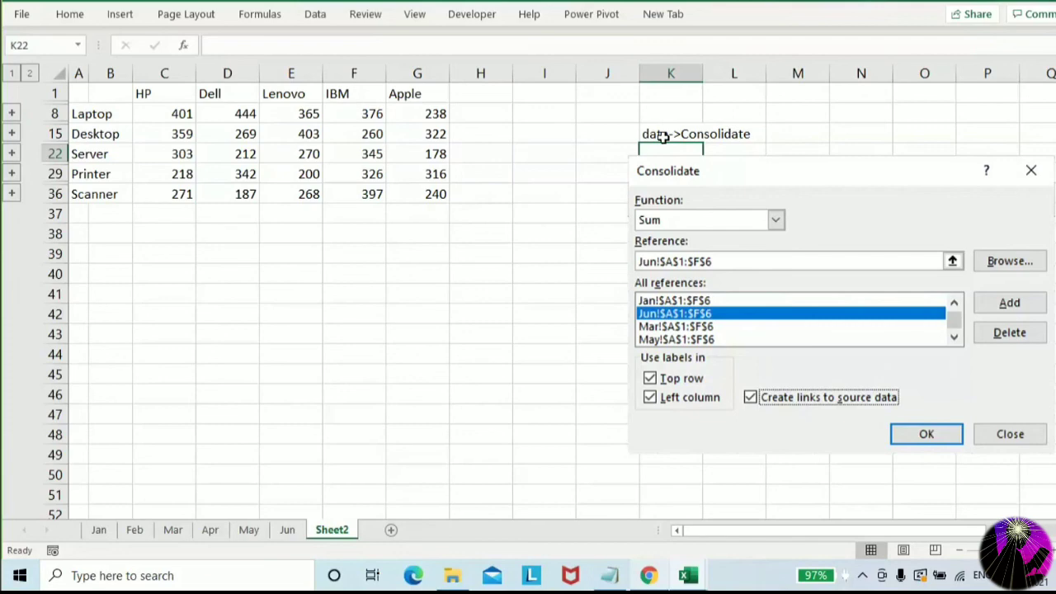
Nudge the dialog picture slightly so that its edge lines up with column K beneath the note in K15
{"action": "left_click", "coordinate": [664, 137]}
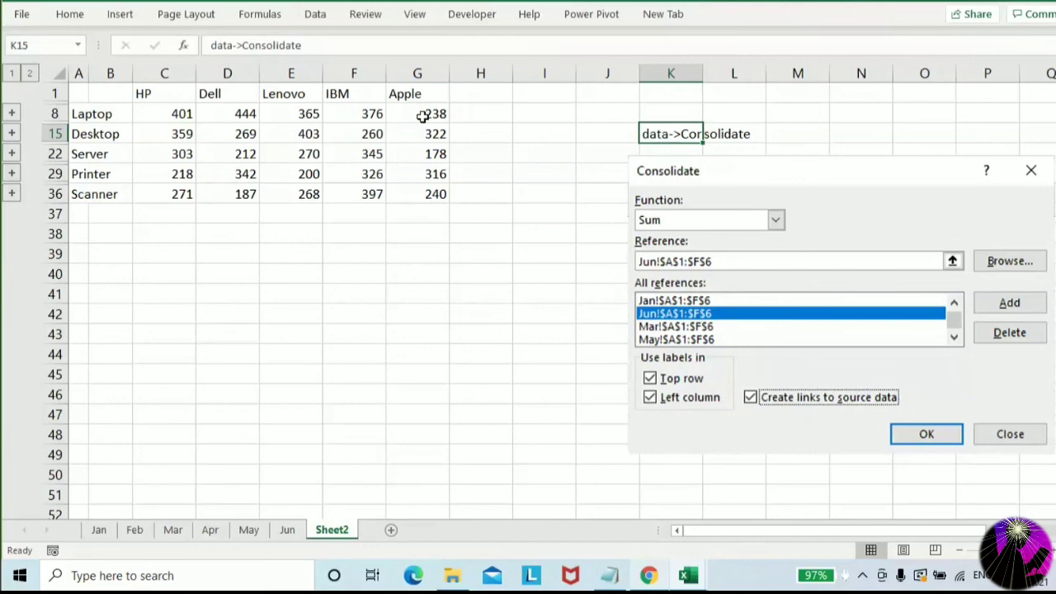
{"action": "left_click", "coordinate": [299, 468]}
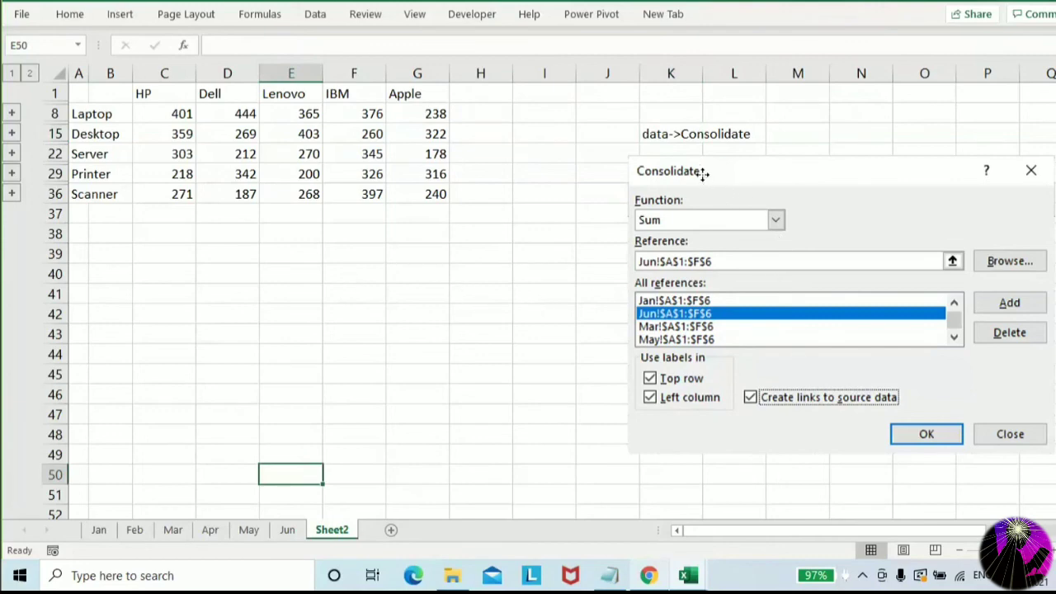
{"action": "left_click_drag", "start_coordinate": [702, 172], "coordinate": [714, 164]}
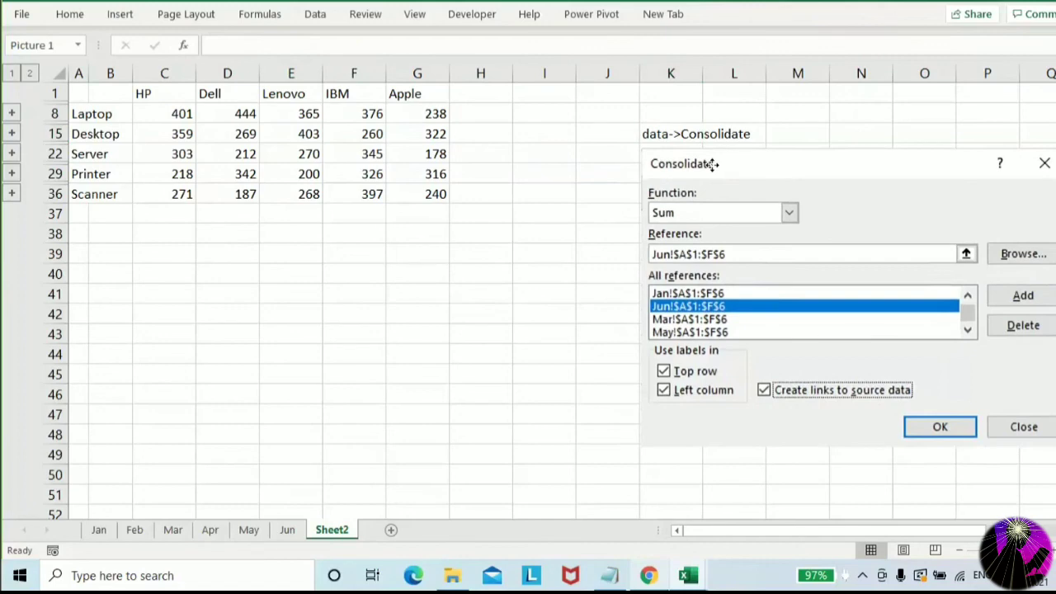
Apply all borders to the range A1:G23 on the blank Sheet1
{"action": "scroll", "coordinate": [711, 165], "scroll_direction": "down", "scroll_amount": 1}
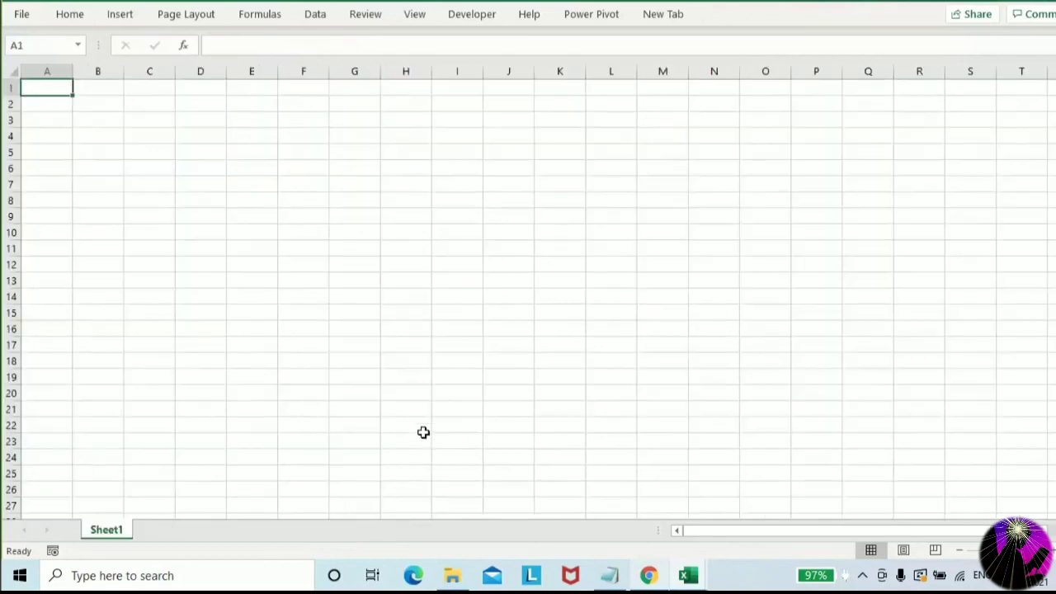
{"action": "left_click_drag", "start_coordinate": [52, 85], "coordinate": [375, 446]}
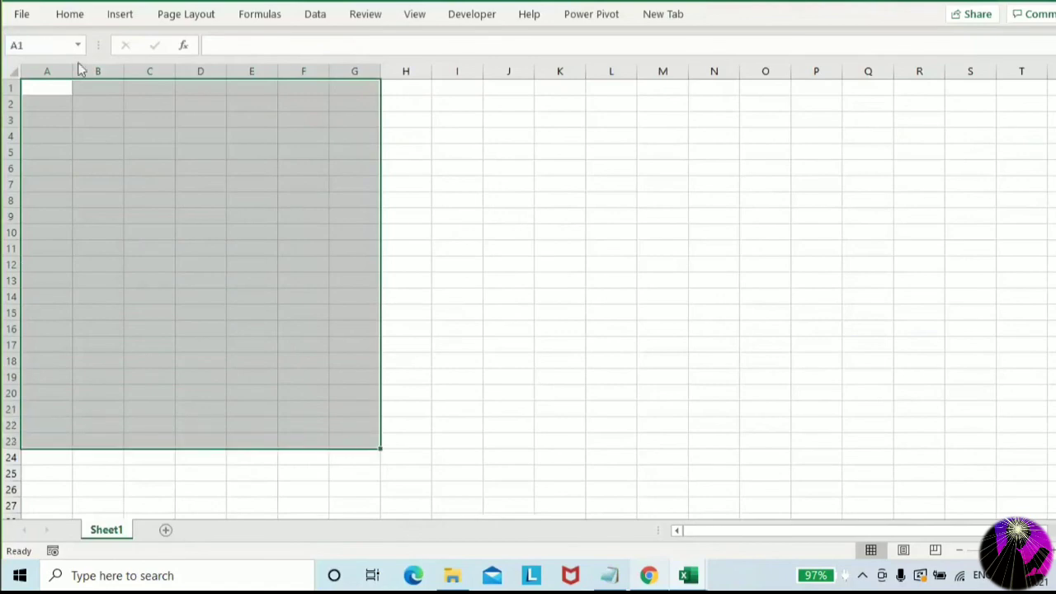
{"action": "left_click", "coordinate": [69, 13]}
{"action": "left_click", "coordinate": [178, 71]}
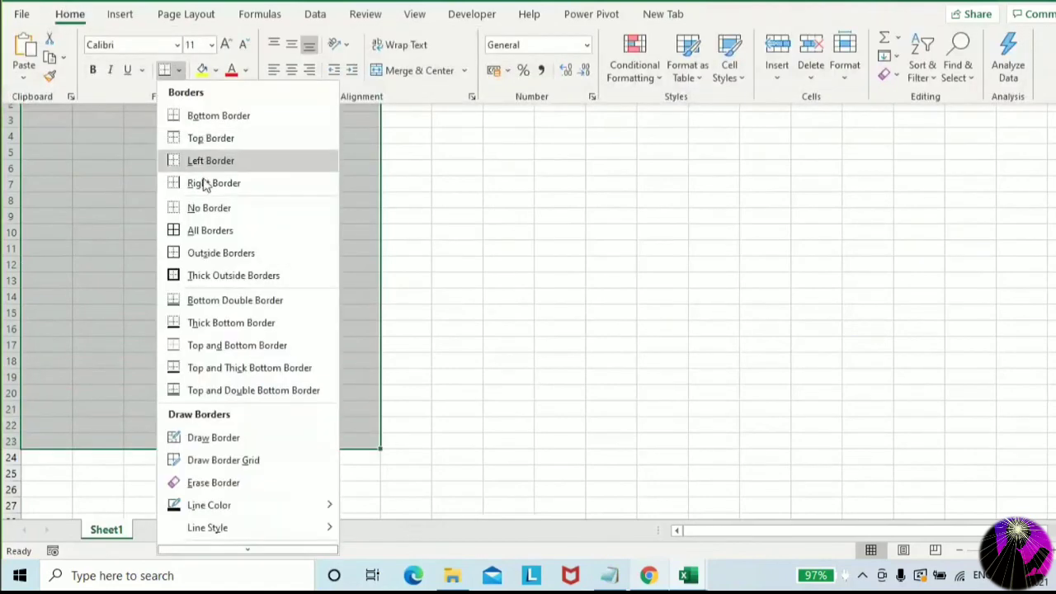
{"action": "left_click", "coordinate": [210, 230]}
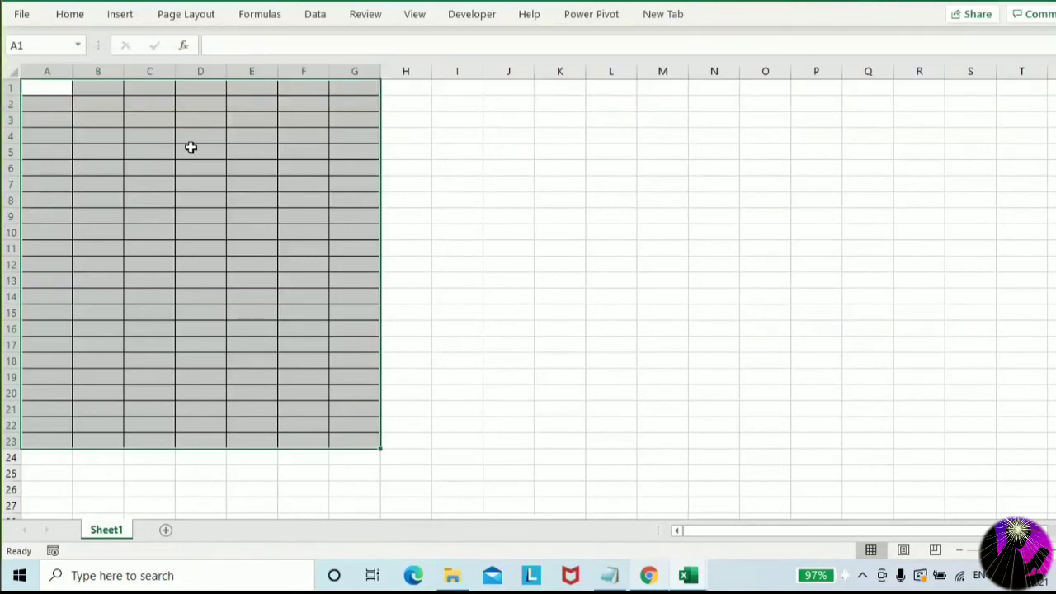
Try filling the bordered range by entering =RANDARRAY(1,1000) in A1, and clear the resulting row of values
{"action": "type", "text": "=rand"}
{"action": "key", "text": "Down"}
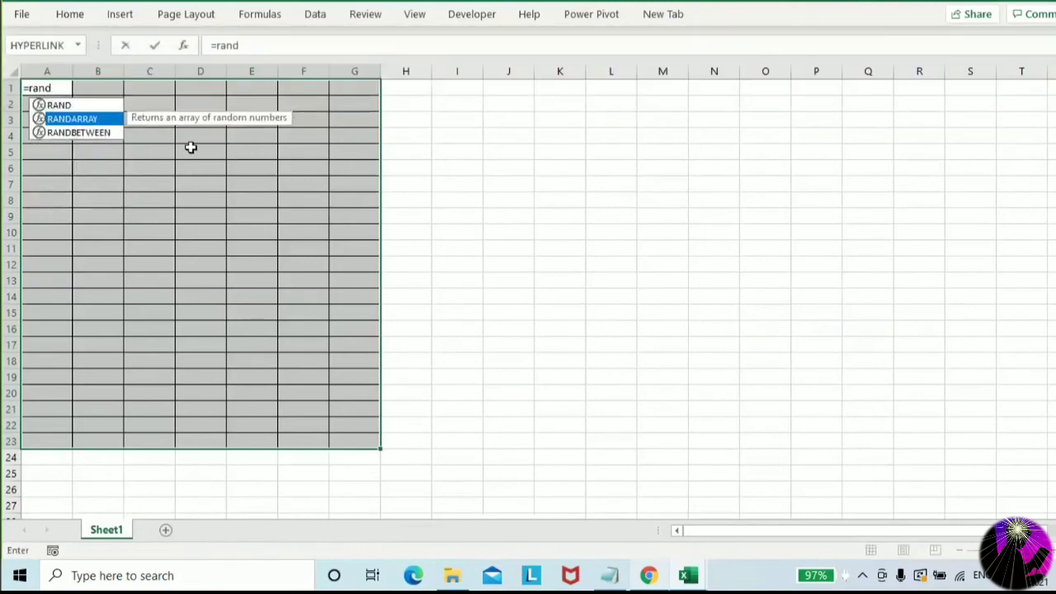
{"action": "key", "text": "Tab"}
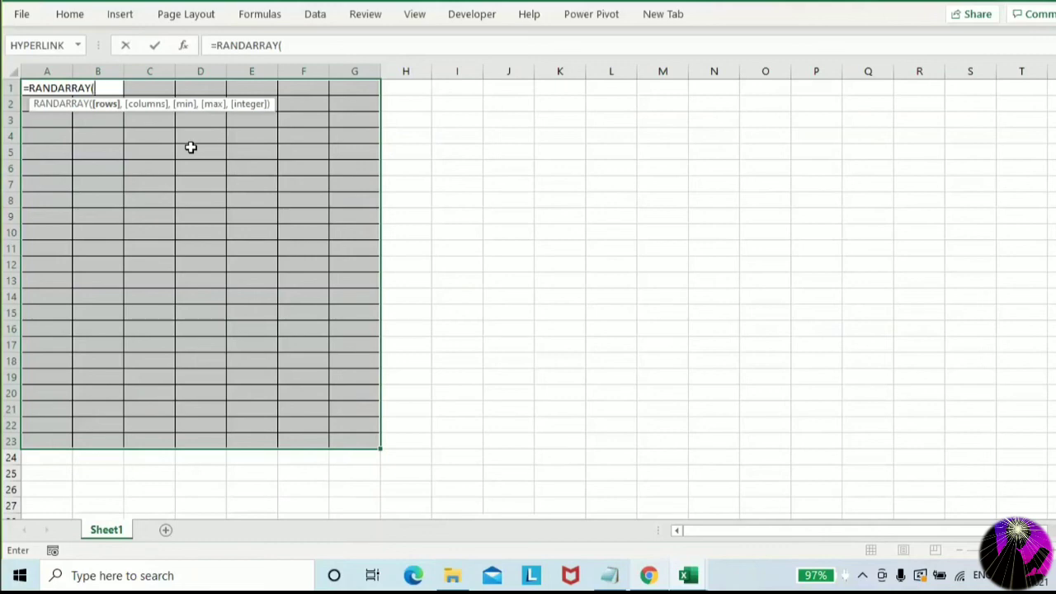
{"action": "type", "text": "1,1000)"}
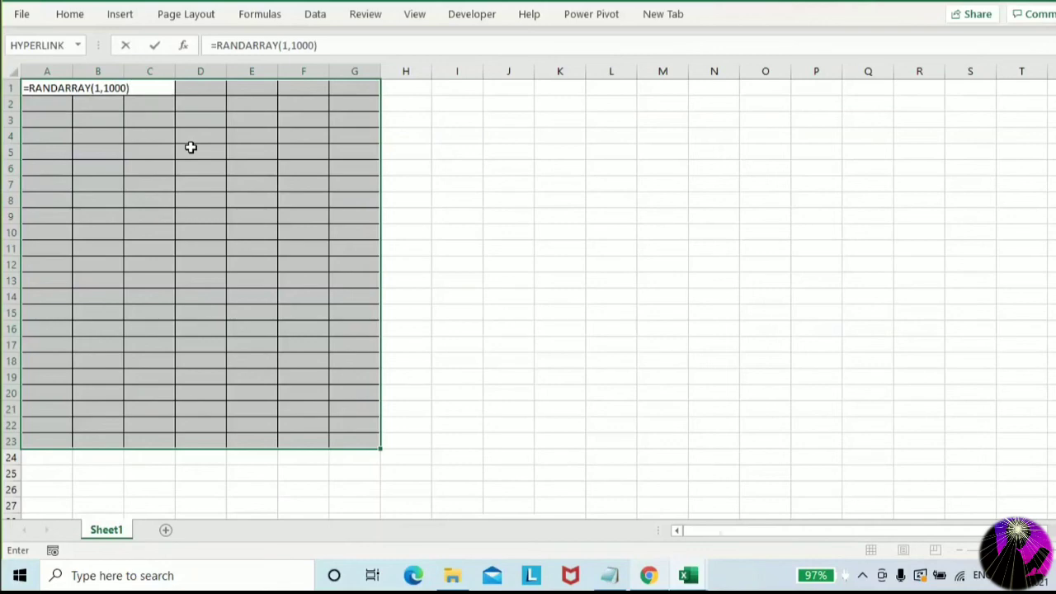
{"action": "key", "text": "Return"}
{"action": "key", "text": "Up"}
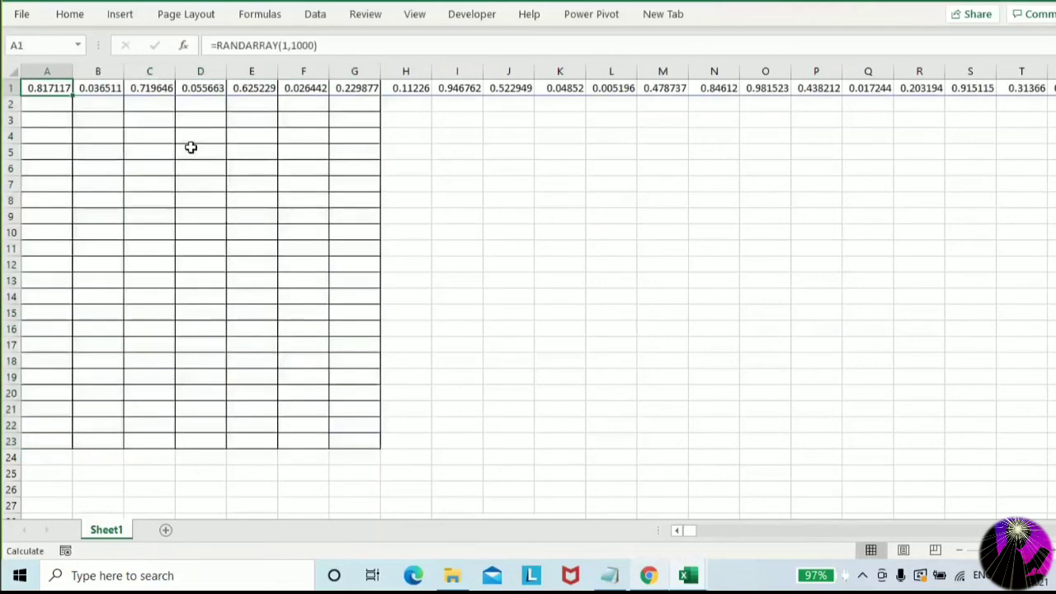
{"action": "key", "text": "ctrl+shift+Right"}
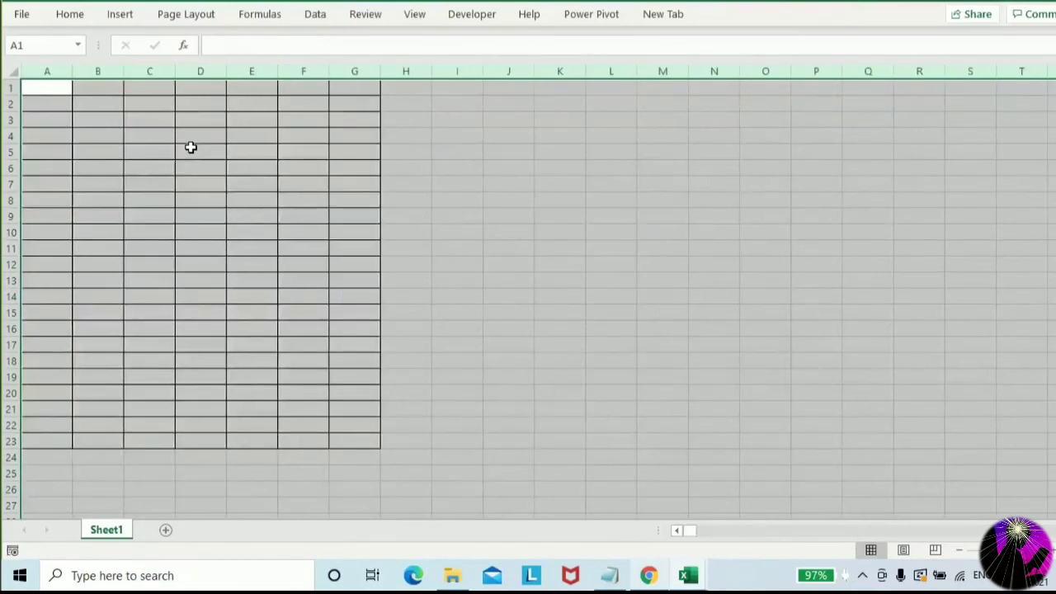
Fill the bordered range A1:G23 with random numbers by entering =RANDARRAY(23,7,1,1000) in A1
{"action": "key", "text": "shift+Right"}
{"action": "key", "text": "shift+Right"}
{"action": "key", "text": "shift+Right"}
{"action": "key", "text": "shift+Right"}
{"action": "key", "text": "shift+Right"}
{"action": "key", "text": "shift+Right"}
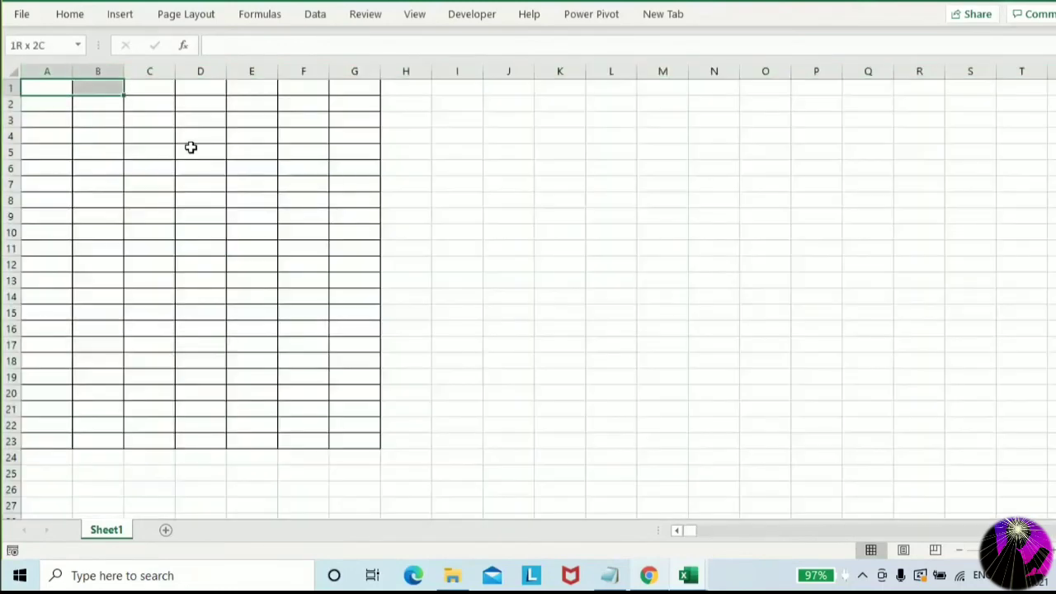
{"action": "key", "text": "shift+Down"}
{"action": "key", "text": "shift+Down"}
{"action": "key", "text": "shift+Down"}
{"action": "key", "text": "shift+Down"}
{"action": "key", "text": "shift+Down"}
{"action": "key", "text": "shift+Down"}
{"action": "key", "text": "shift+Down"}
{"action": "key", "text": "shift+Down"}
{"action": "key", "text": "shift+Down"}
{"action": "key", "text": "shift+Down"}
{"action": "key", "text": "shift+Down"}
{"action": "key", "text": "shift+Down"}
{"action": "key", "text": "shift+Down"}
{"action": "key", "text": "shift+Down"}
{"action": "key", "text": "shift+Down"}
{"action": "key", "text": "shift+Down"}
{"action": "key", "text": "shift+Down"}
{"action": "key", "text": "shift+Down"}
{"action": "key", "text": "shift+Down"}
{"action": "key", "text": "shift+Down"}
{"action": "key", "text": "shift+Down"}
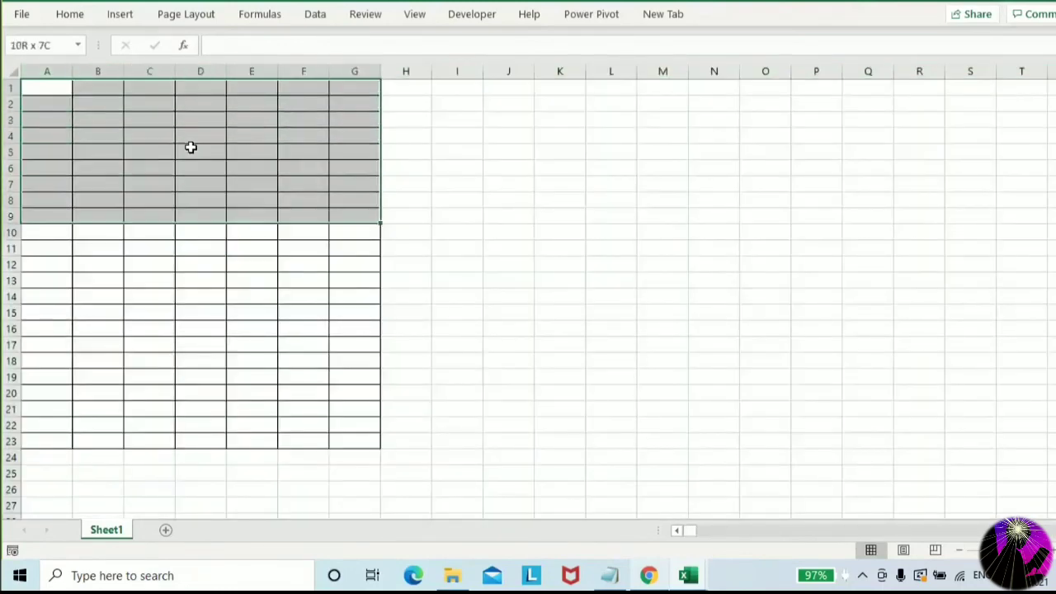
{"action": "type", "text": "="}
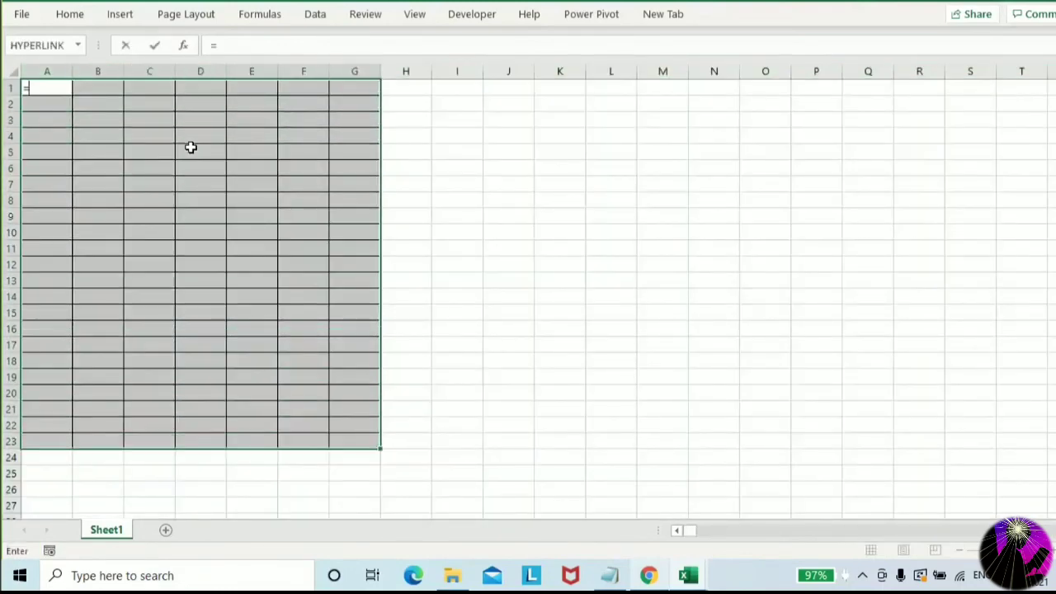
{"action": "type", "text": "rand"}
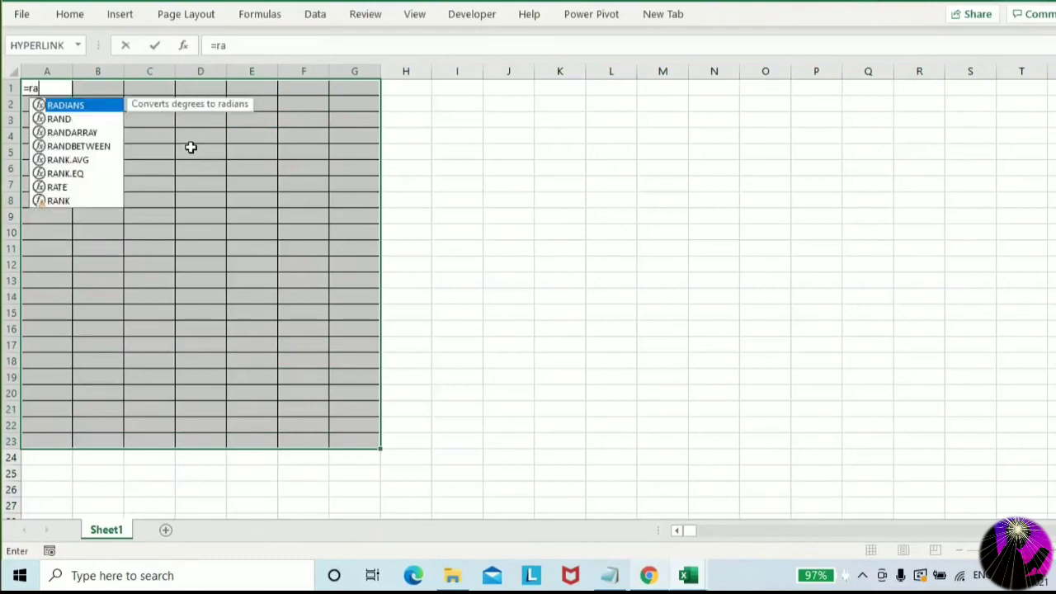
{"action": "key", "text": "Down"}
{"action": "key", "text": "Tab"}
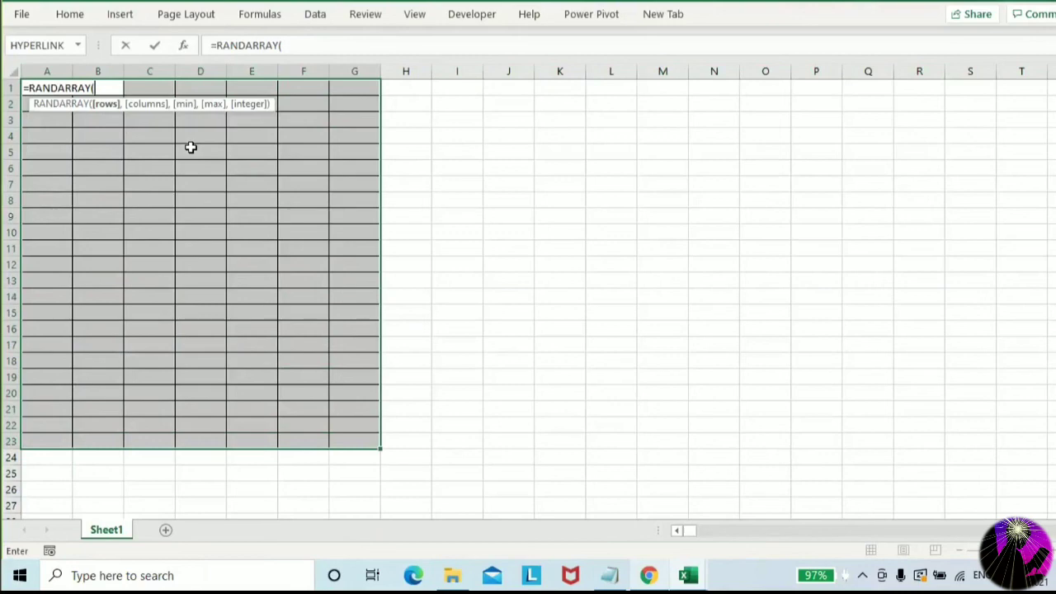
{"action": "type", "text": "23,"}
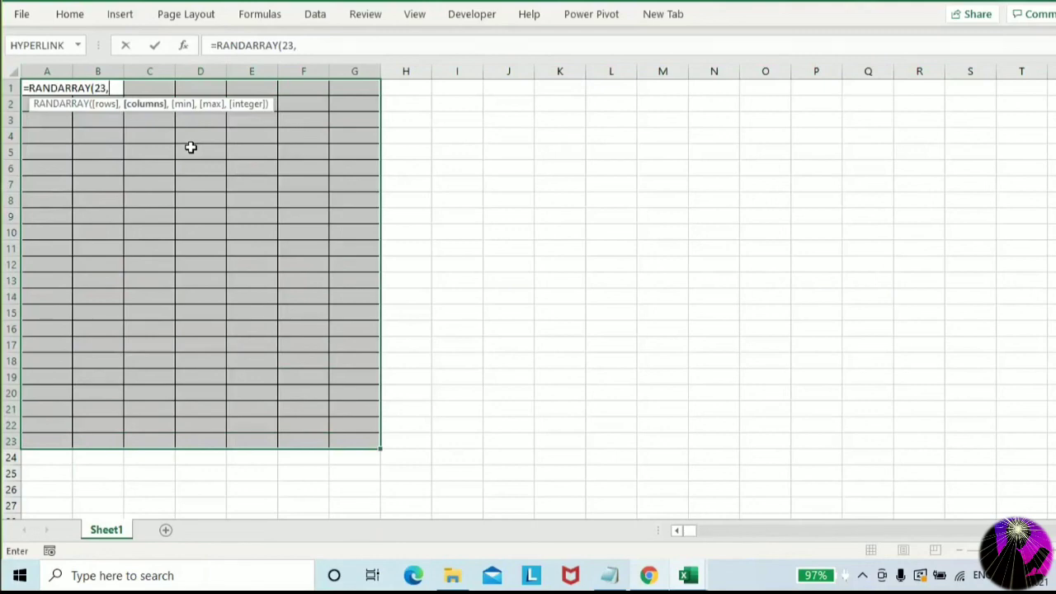
{"action": "type", "text": "7,1,1"}
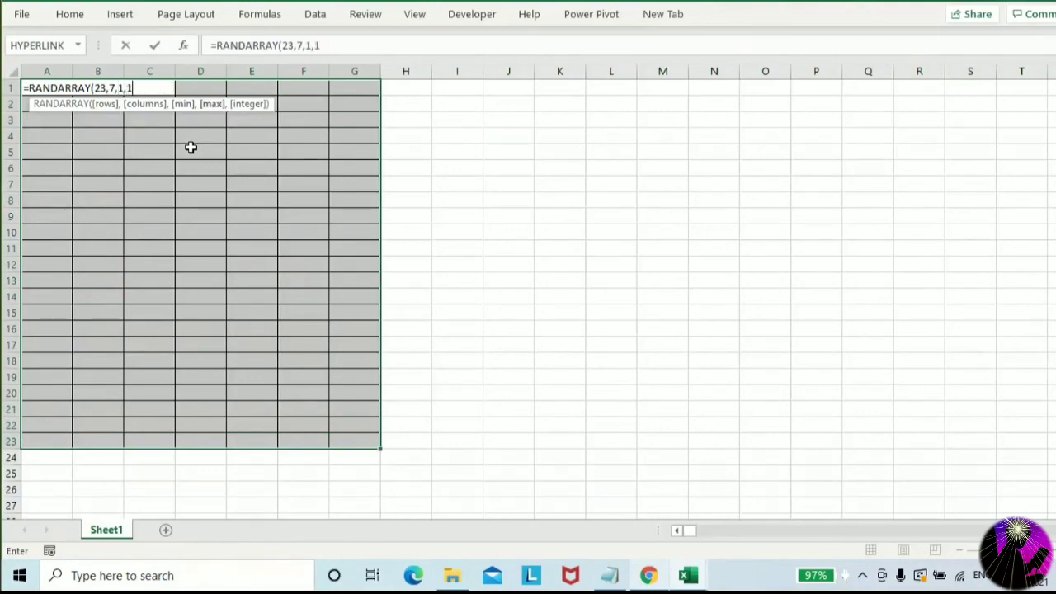
{"action": "type", "text": "000)"}
{"action": "key", "text": "Return"}
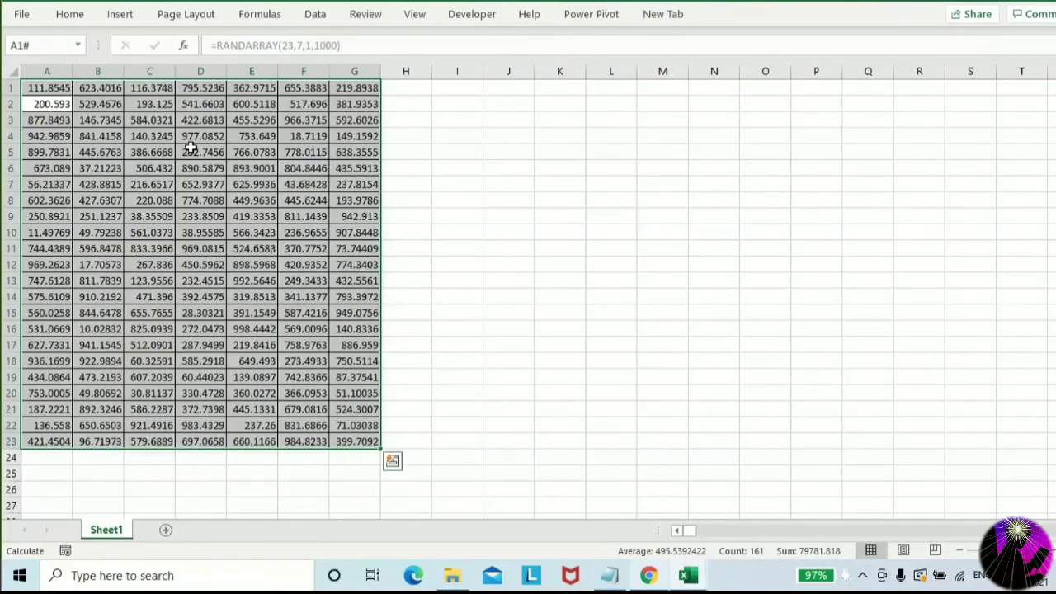
Enter =RANDBETWEEN(1,1000) in cell I1, beside the random array
{"action": "key", "text": "Up"}
{"action": "key", "text": "Right"}
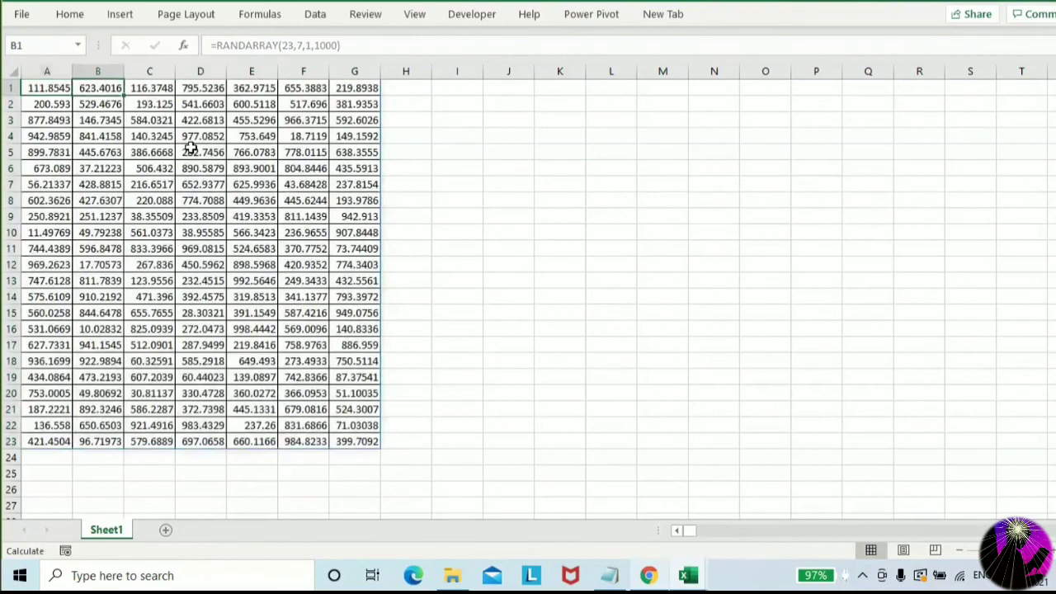
{"action": "key", "text": "Right"}
{"action": "key", "text": "Right"}
{"action": "key", "text": "Right"}
{"action": "key", "text": "Right"}
{"action": "key", "text": "Right"}
{"action": "key", "text": "Right"}
{"action": "key", "text": "Right"}
{"action": "key", "text": "Right"}
{"action": "key", "text": "Left"}
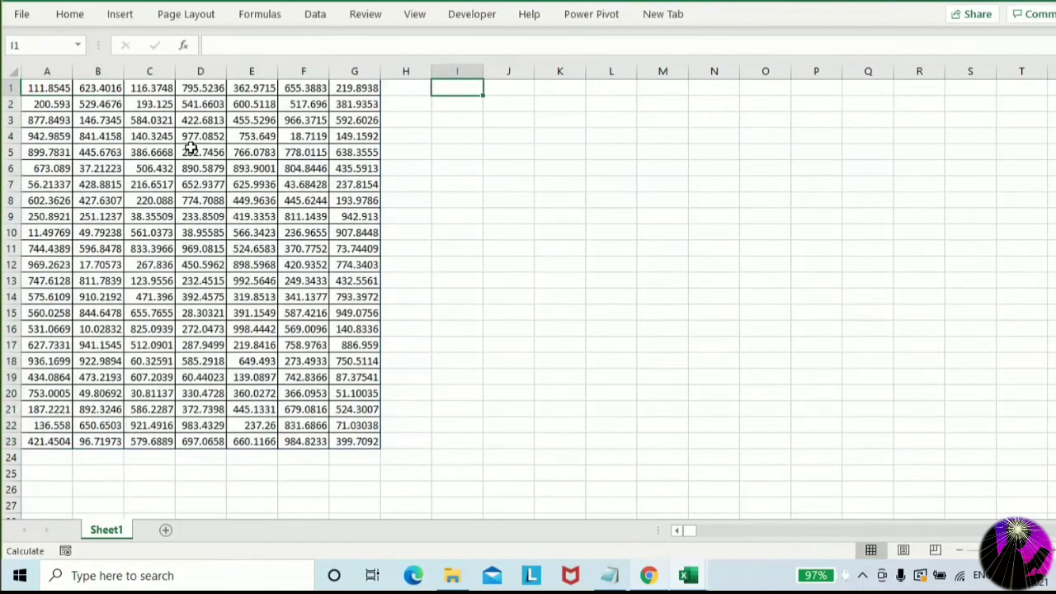
{"action": "type", "text": "=Rand"}
{"action": "key", "text": "Down"}
{"action": "key", "text": "Down"}
{"action": "key", "text": "Tab"}
{"action": "type", "text": "1,"}
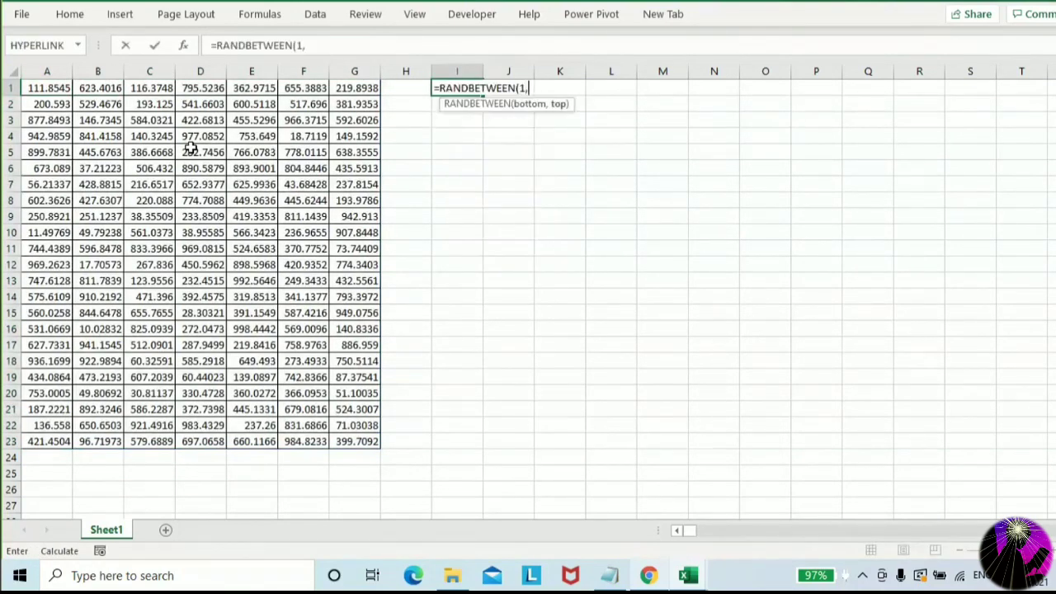
{"action": "type", "text": "100)"}
{"action": "key", "text": "Return"}
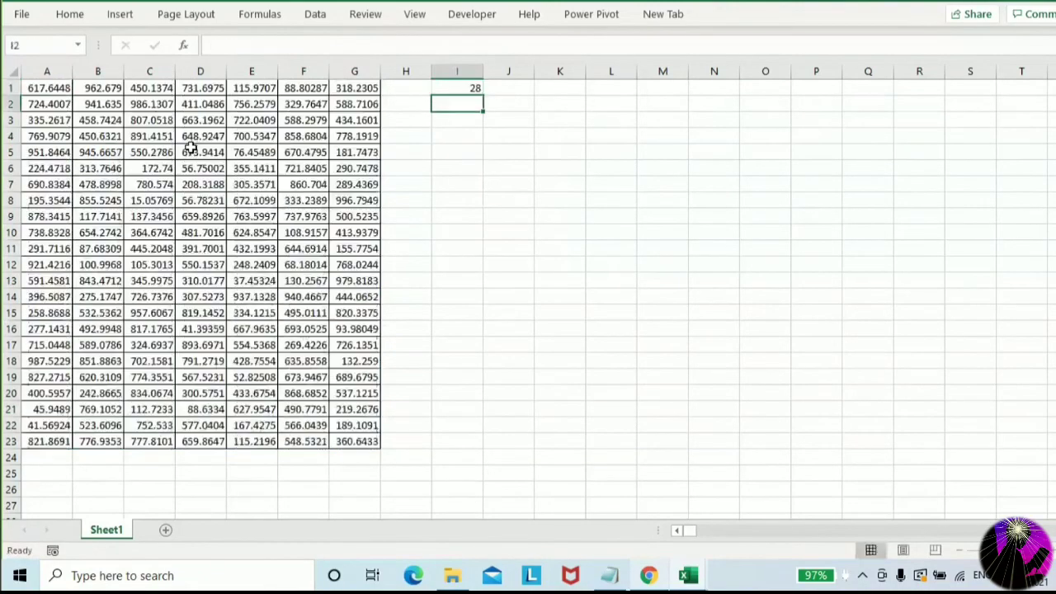
Fill the RANDBETWEEN formula down from I1 to I23
{"action": "key", "text": "Up"}
{"action": "key", "text": "shift+Down"}
{"action": "key", "text": "shift+Down"}
{"action": "key", "text": "shift+Down"}
{"action": "key", "text": "shift+Down"}
{"action": "key", "text": "shift+Down"}
{"action": "key", "text": "shift+Down"}
{"action": "key", "text": "shift+Down"}
{"action": "key", "text": "shift+Down"}
{"action": "key", "text": "shift+Down"}
{"action": "key", "text": "shift+Down"}
{"action": "key", "text": "shift+Down"}
{"action": "key", "text": "shift+Down"}
{"action": "key", "text": "shift+Down"}
{"action": "key", "text": "shift+Down"}
{"action": "key", "text": "shift+Down"}
{"action": "key", "text": "shift+Down"}
{"action": "key", "text": "shift+Down"}
{"action": "key", "text": "shift+Down"}
{"action": "key", "text": "shift+Down"}
{"action": "key", "text": "shift+Down"}
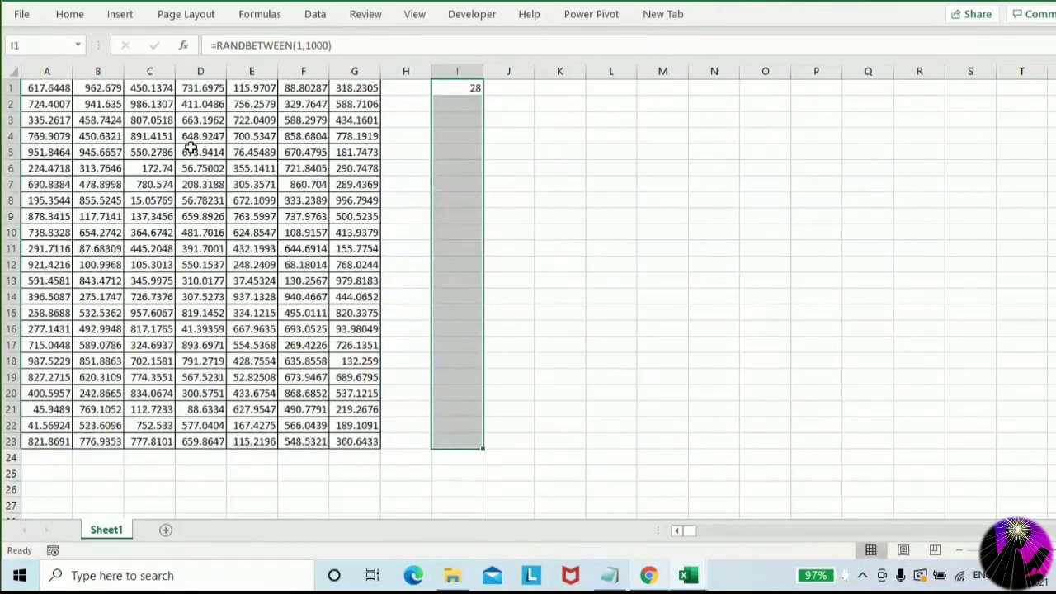
{"action": "key", "text": "ctrl+d"}
Fill the RANDBETWEEN formulas in column I rightward through column P for rows 1 to 23
{"action": "key", "text": "shift+Right"}
{"action": "key", "text": "shift+Right"}
{"action": "key", "text": "shift+Right"}
{"action": "key", "text": "shift+Right"}
{"action": "key", "text": "shift+Right"}
{"action": "key", "text": "shift+Right"}
{"action": "key", "text": "shift+Right"}
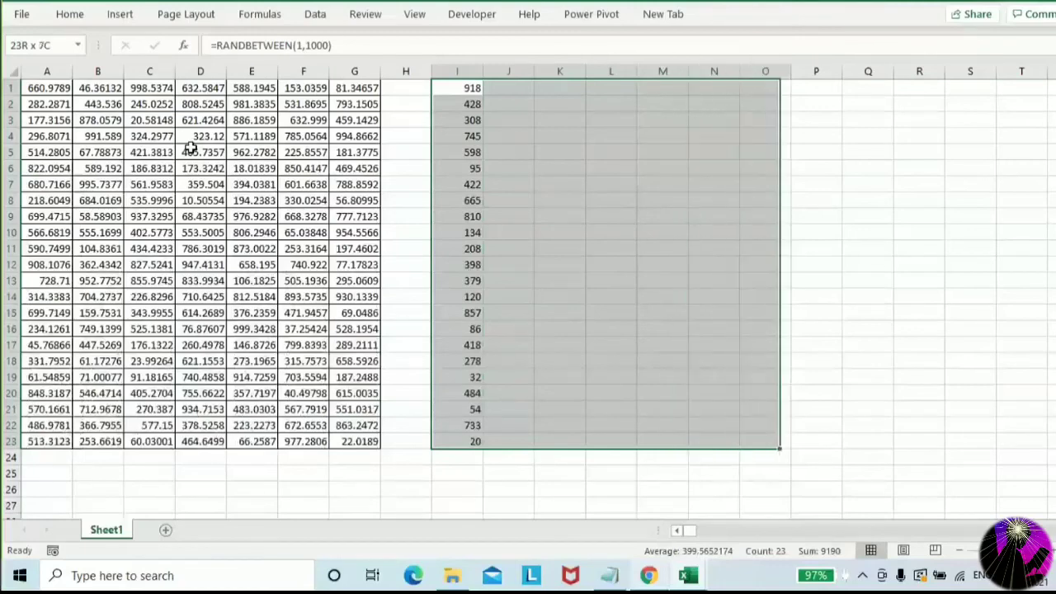
{"action": "key", "text": "ctrl+r"}
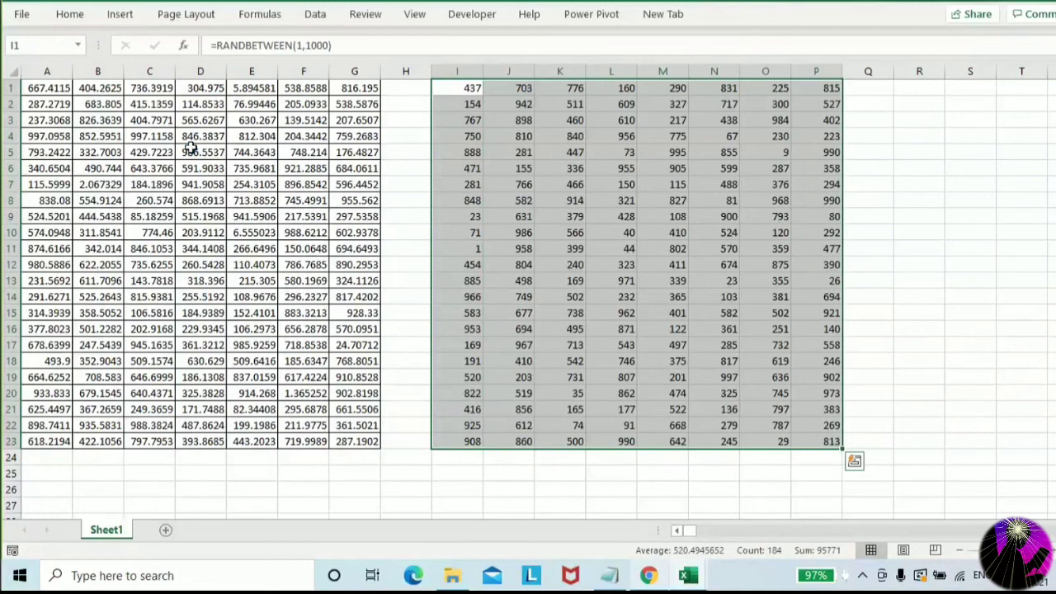
On SummarySheet in the tips workbook, enter a sample first name in cell G26 below the tips table
{"action": "scroll", "coordinate": [206, 173], "scroll_direction": "down", "scroll_amount": 3}
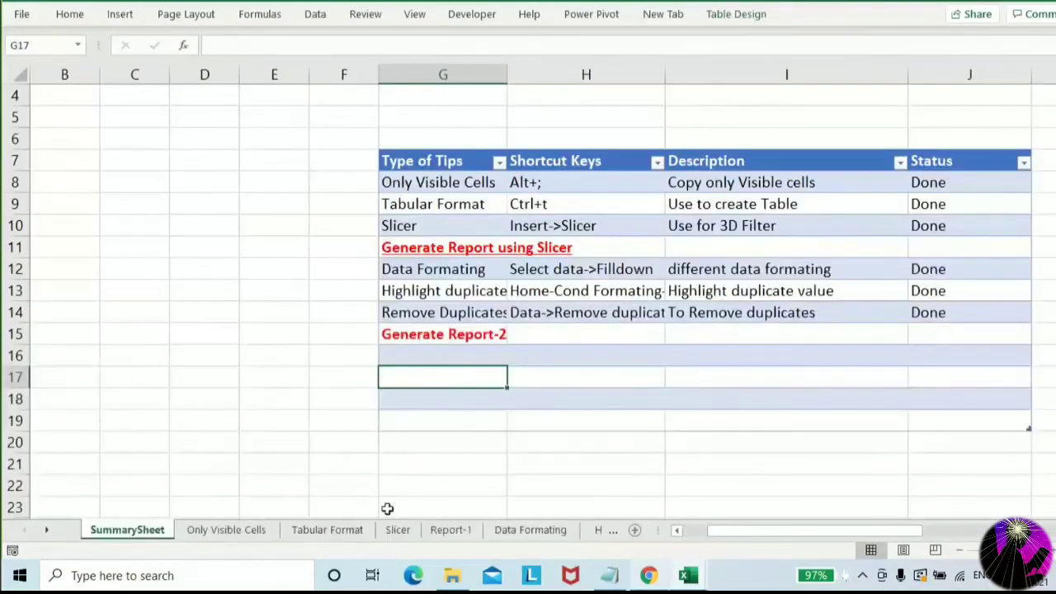
{"action": "scroll", "coordinate": [384, 507], "scroll_direction": "down", "scroll_amount": 3}
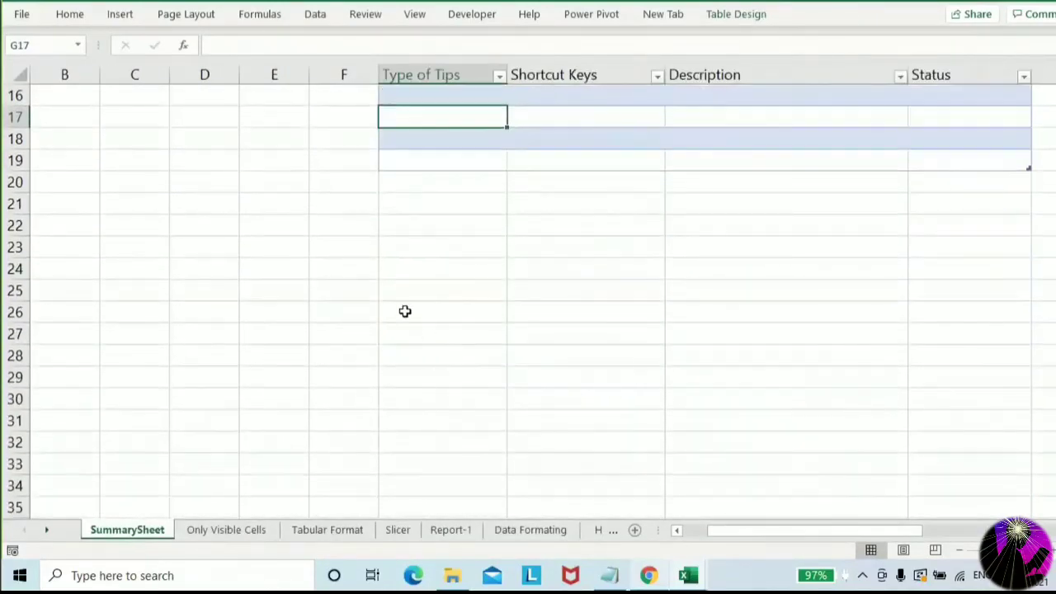
{"action": "left_click", "coordinate": [444, 312]}
{"action": "type", "text": "Raju"}
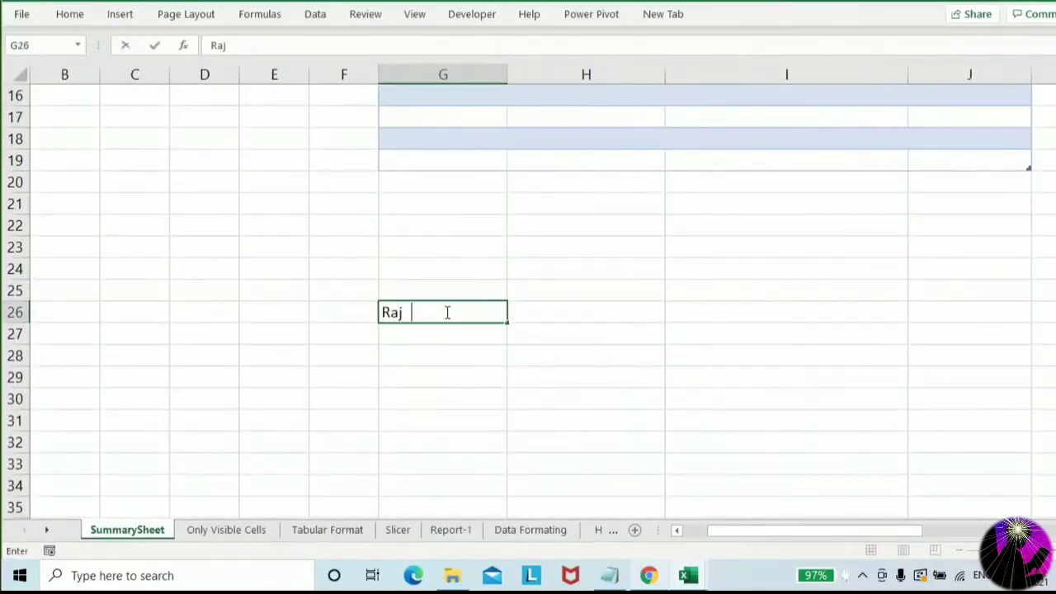
{"action": "key", "text": "Return"}
Fill the sample name in G26 rightward through J26
{"action": "left_click", "coordinate": [445, 312]}
{"action": "key", "text": "shift+Right"}
{"action": "key", "text": "shift+Right"}
{"action": "key", "text": "shift+Right"}
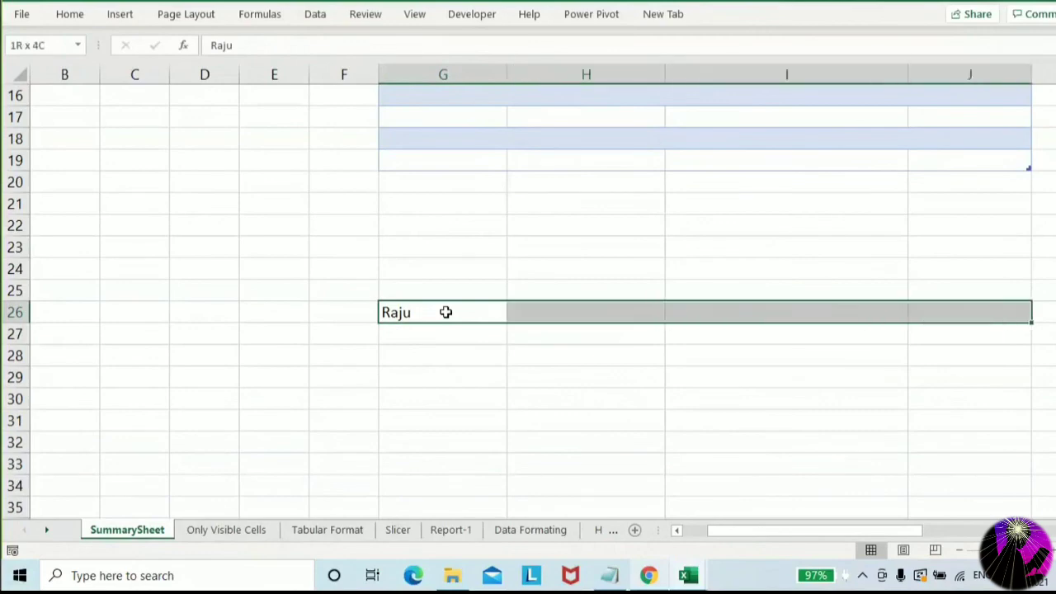
{"action": "key", "text": "ctrl+r"}
Enter the note "ctrl+R" in cell G25 above the filled row of names
{"action": "key", "text": "Up"}
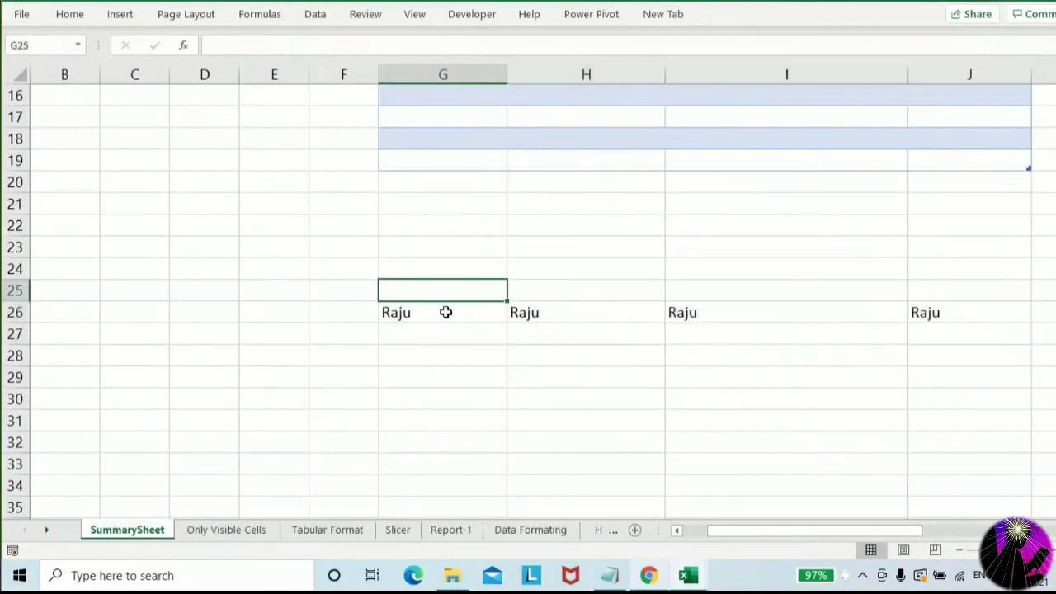
{"action": "type", "text": "ctrl"}
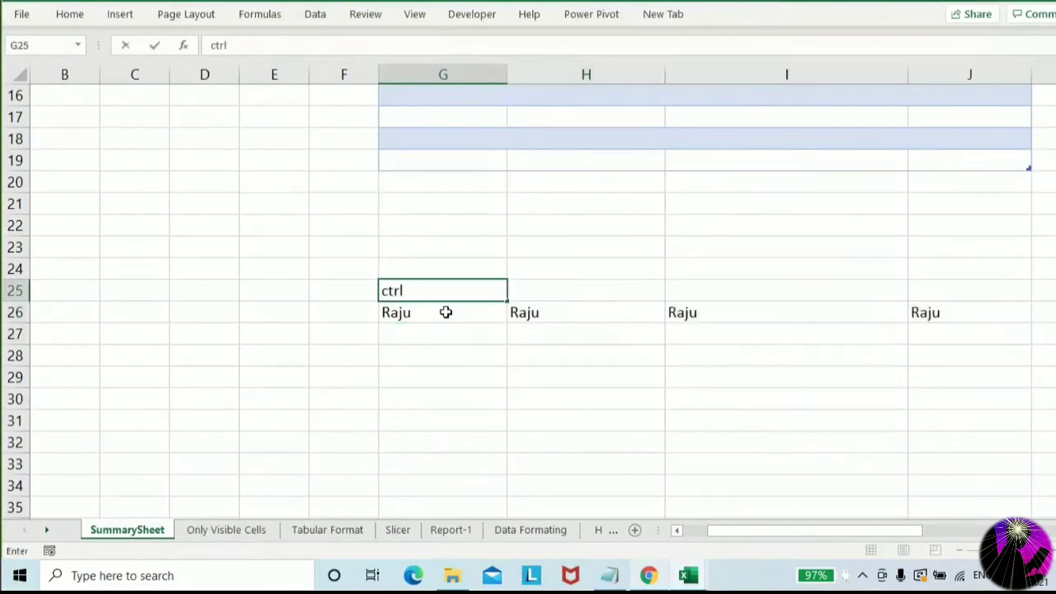
{"action": "type", "text": "+R"}
{"action": "key", "text": "Return"}
Fill the sample name in G26 down through G38
{"action": "key", "text": "shift+Down"}
{"action": "key", "text": "shift+Down"}
{"action": "key", "text": "shift+Down"}
{"action": "key", "text": "shift+Down"}
{"action": "key", "text": "shift+Down"}
{"action": "key", "text": "shift+Down"}
{"action": "key", "text": "shift+Down"}
{"action": "key", "text": "shift+Down"}
{"action": "key", "text": "shift+Down"}
{"action": "key", "text": "shift+Down"}
{"action": "key", "text": "shift+Down"}
{"action": "key", "text": "shift+Down"}
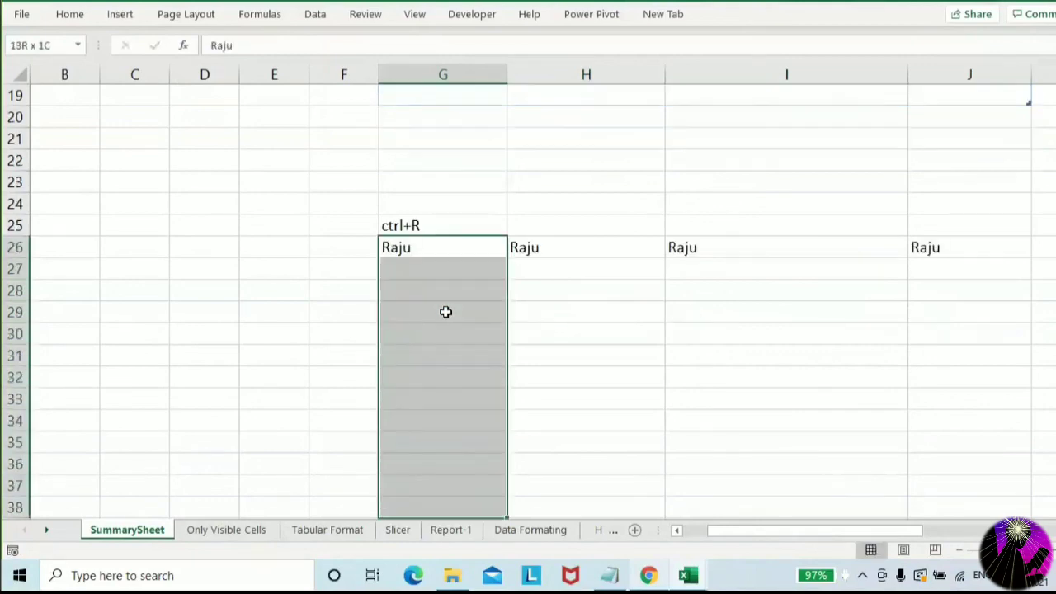
{"action": "key", "text": "ctrl+d"}
Enter the note "Ctrl+D" in cell F30 beside the filled column of names
{"action": "key", "text": "Down"}
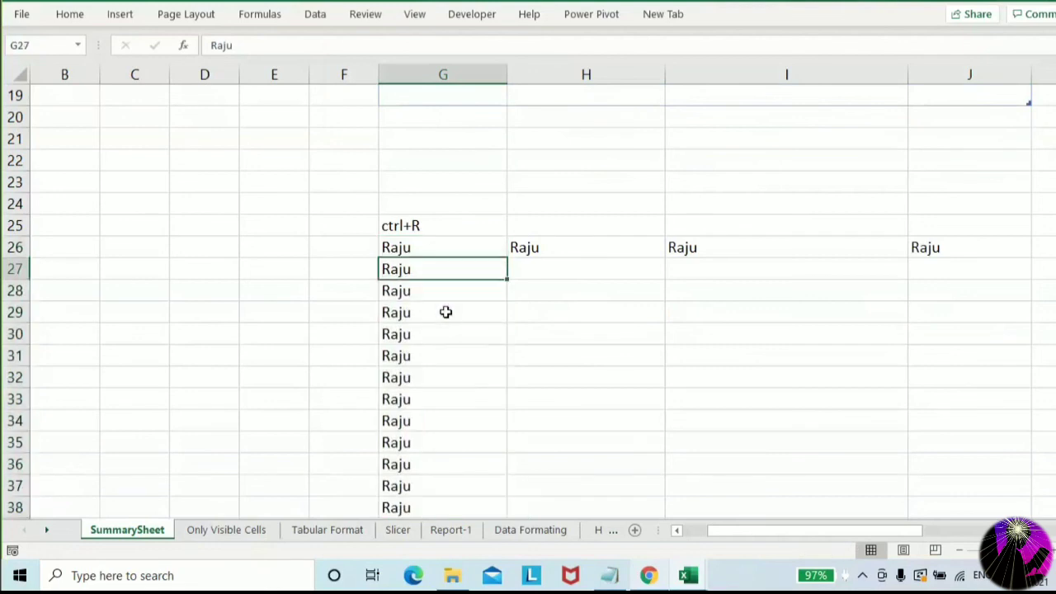
{"action": "key", "text": "Down"}
{"action": "key", "text": "Down"}
{"action": "key", "text": "Left"}
{"action": "key", "text": "Down"}
{"action": "type", "text": "Ctr"}
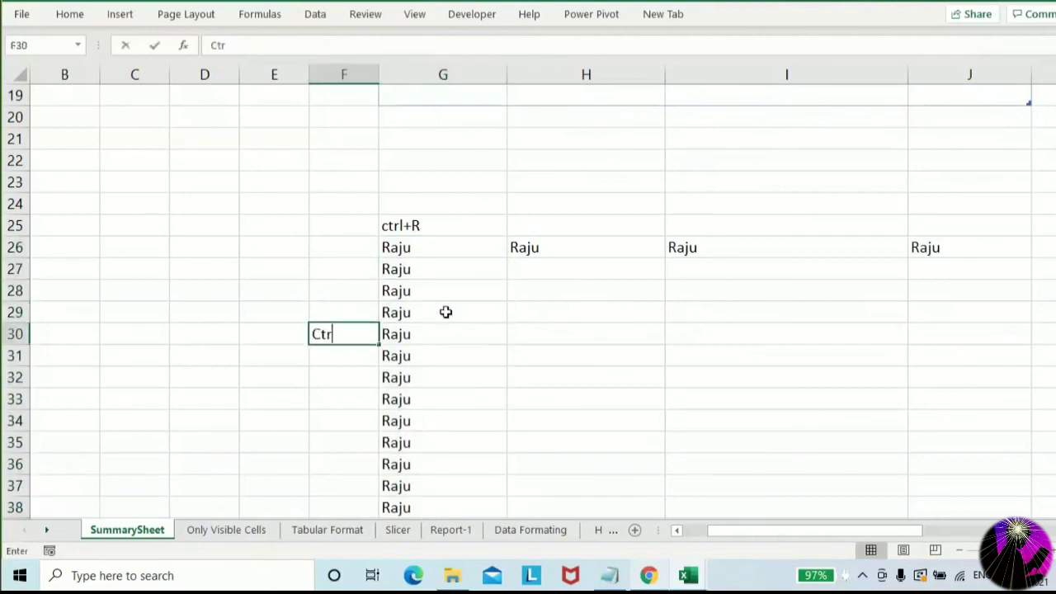
{"action": "type", "text": "l+"}
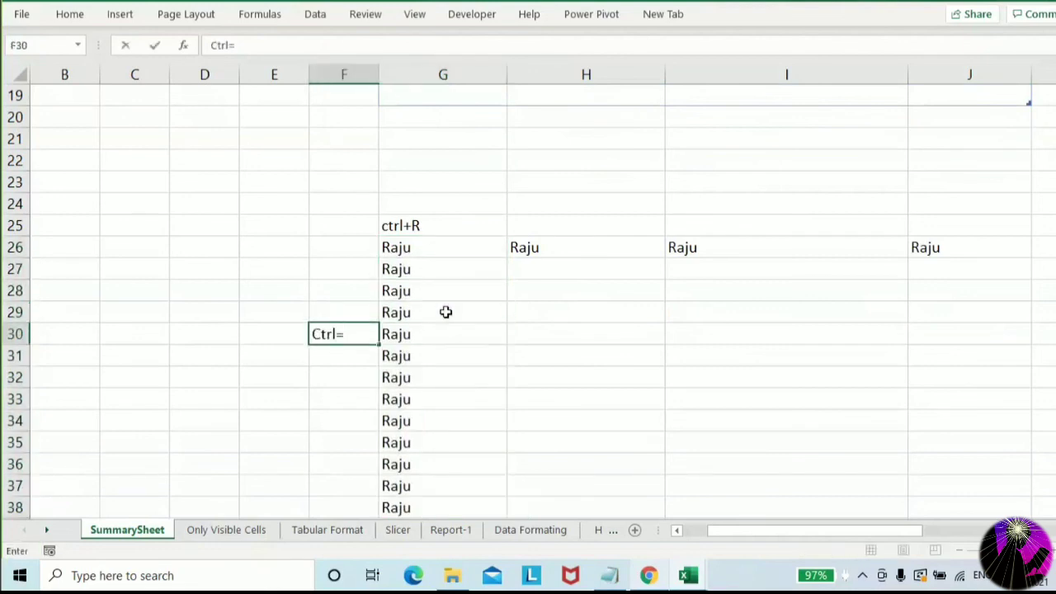
{"action": "key", "text": "BackSpace"}
{"action": "type", "text": "+D"}
{"action": "key", "text": "Return"}
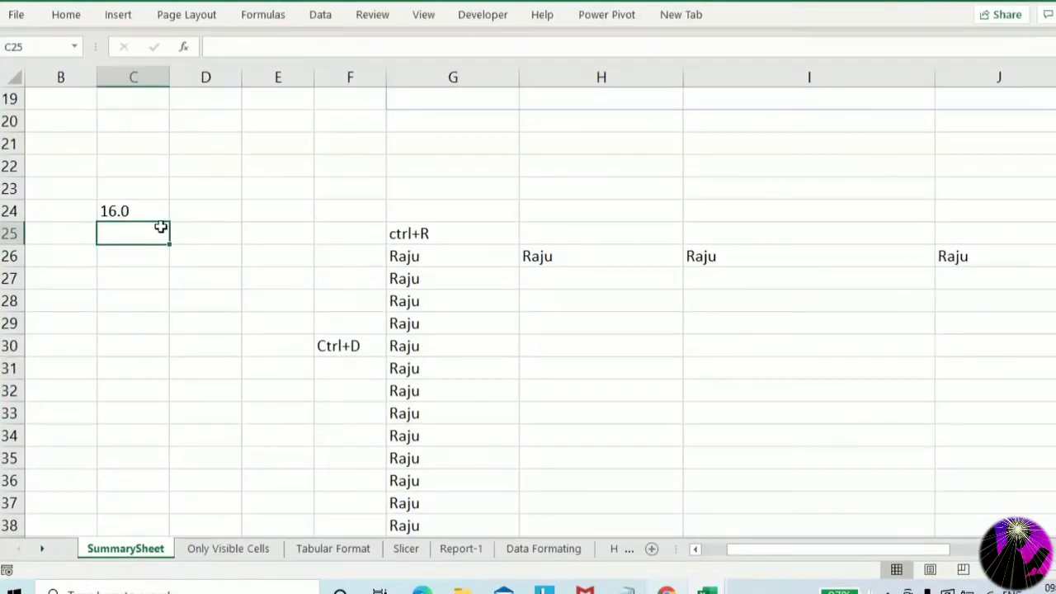
Highlight rows 8 to 15 of the REPORTING TIPS table to review the recorded tips
{"action": "scroll", "coordinate": [218, 223], "scroll_direction": "up", "scroll_amount": 6}
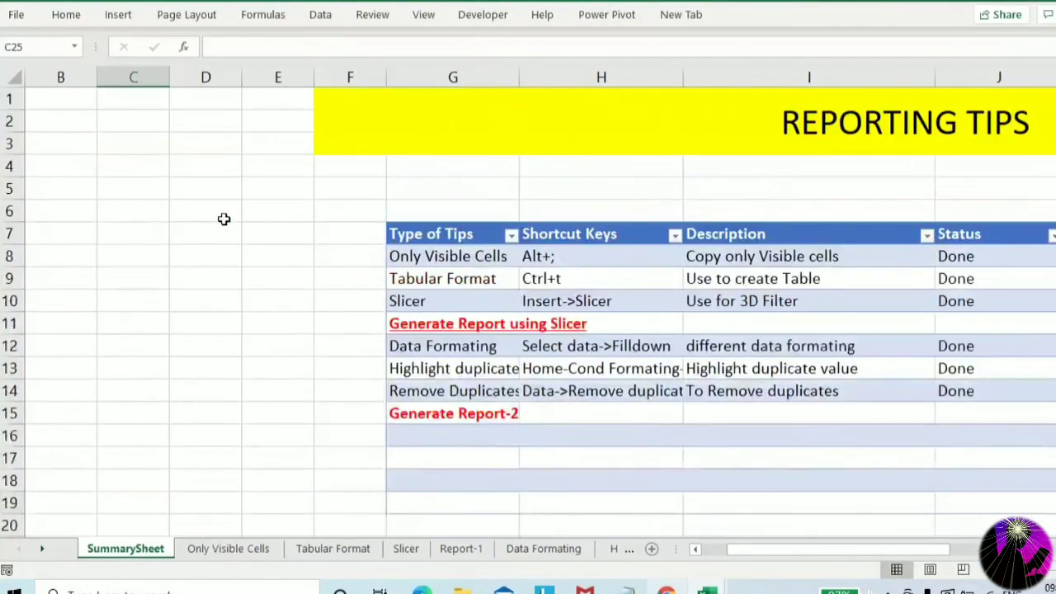
{"action": "left_click", "coordinate": [451, 454]}
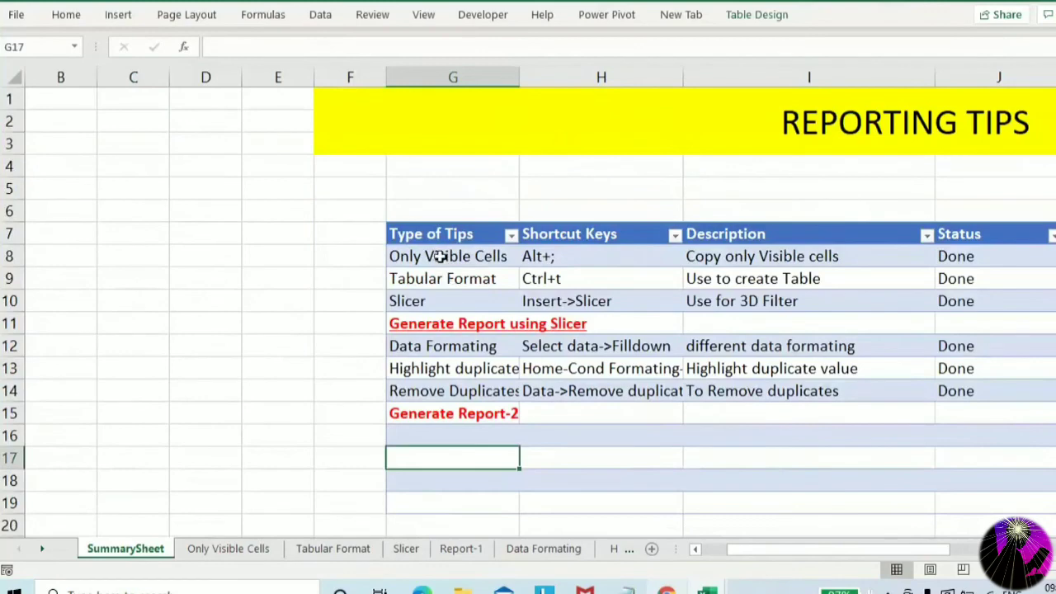
{"action": "left_click_drag", "start_coordinate": [440, 256], "coordinate": [936, 415]}
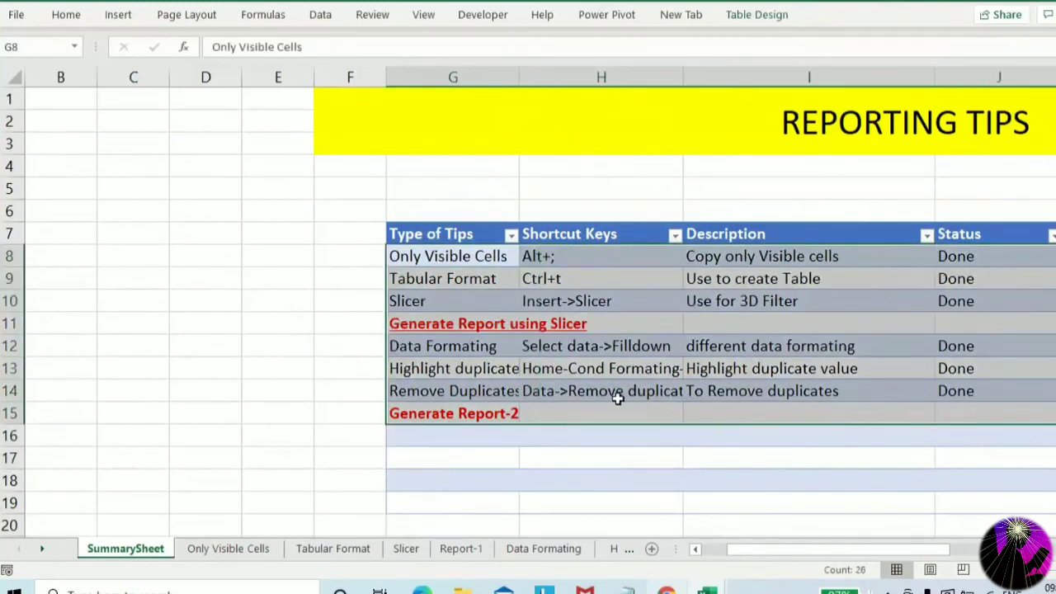